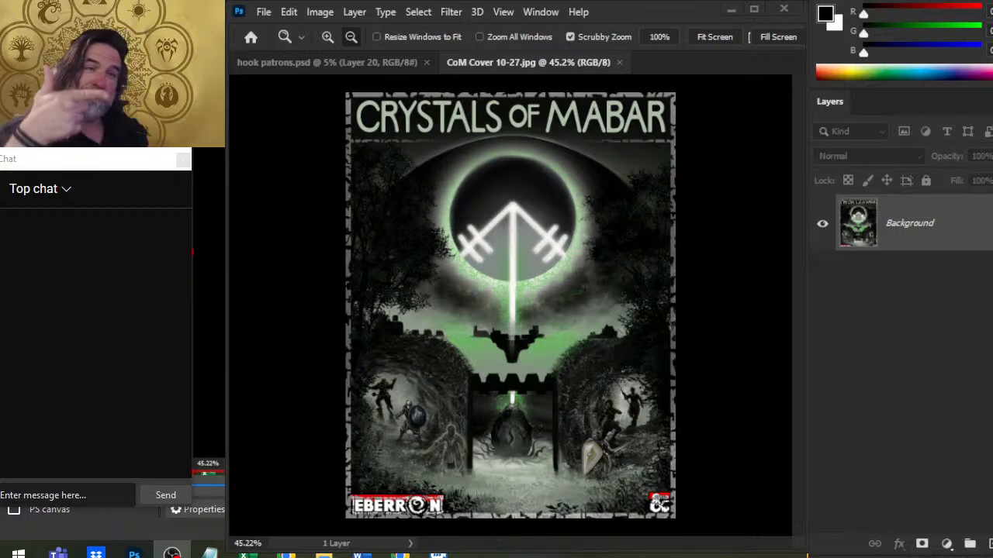
key("alt+Tab")
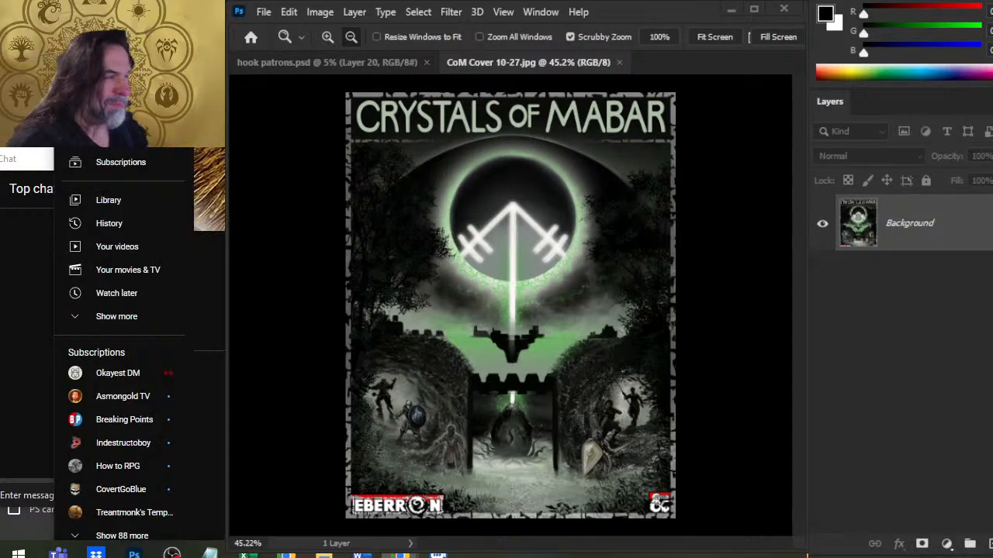
left_click(52, 187)
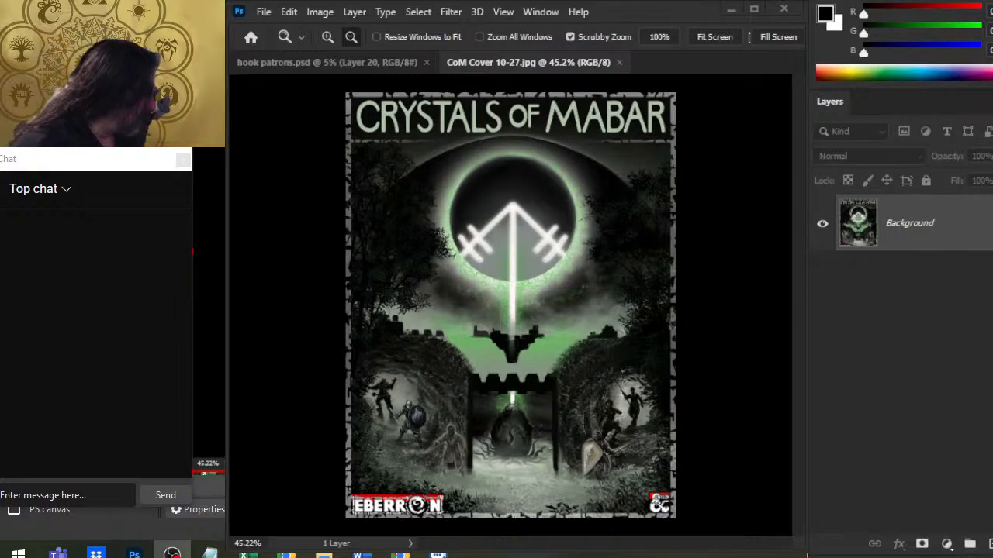
left_click(907, 376)
Switch to Chrome and look through the recent livestream posts on the X profile page.
key("alt+Tab")
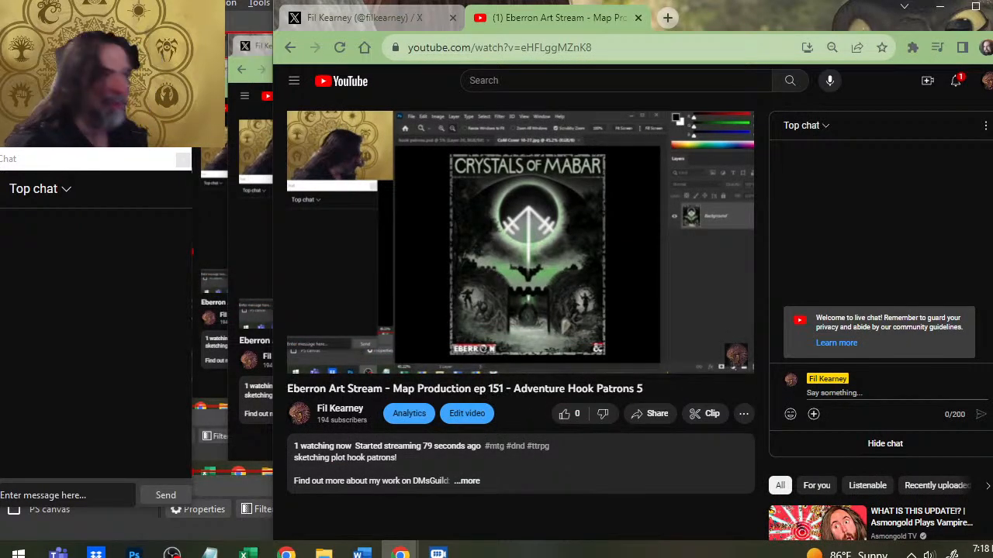
left_click(351, 23)
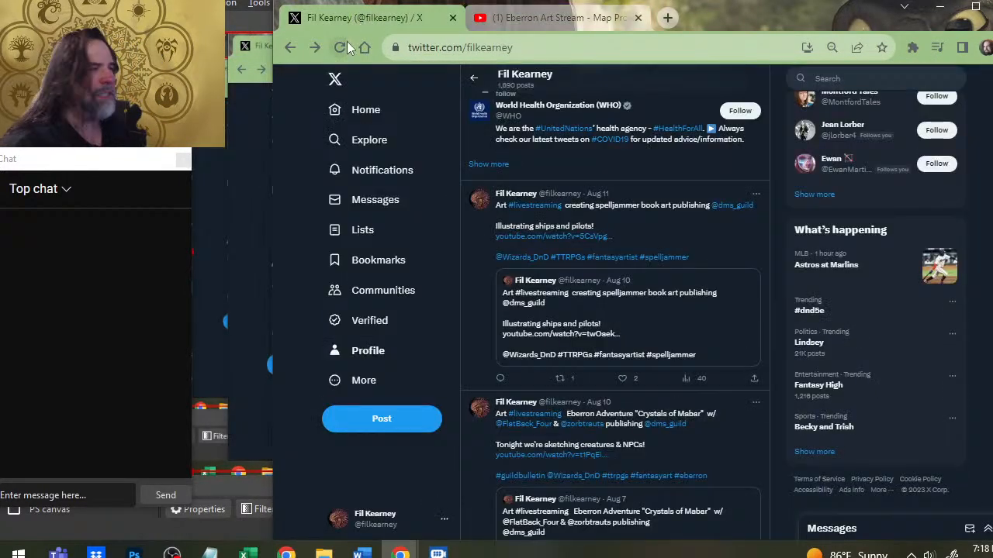
left_click(368, 350)
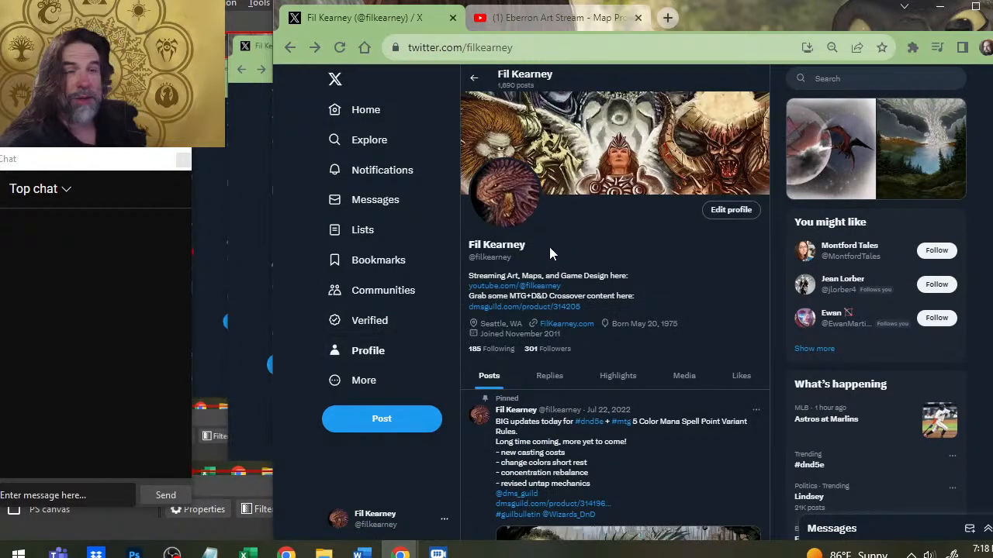
scroll(696, 398, "down", 10)
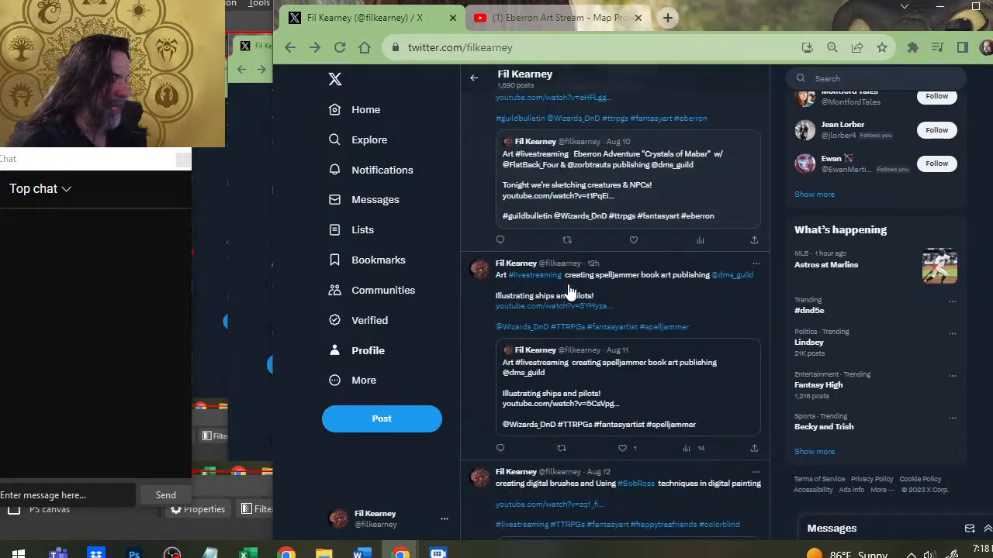
scroll(695, 398, "up", 10)
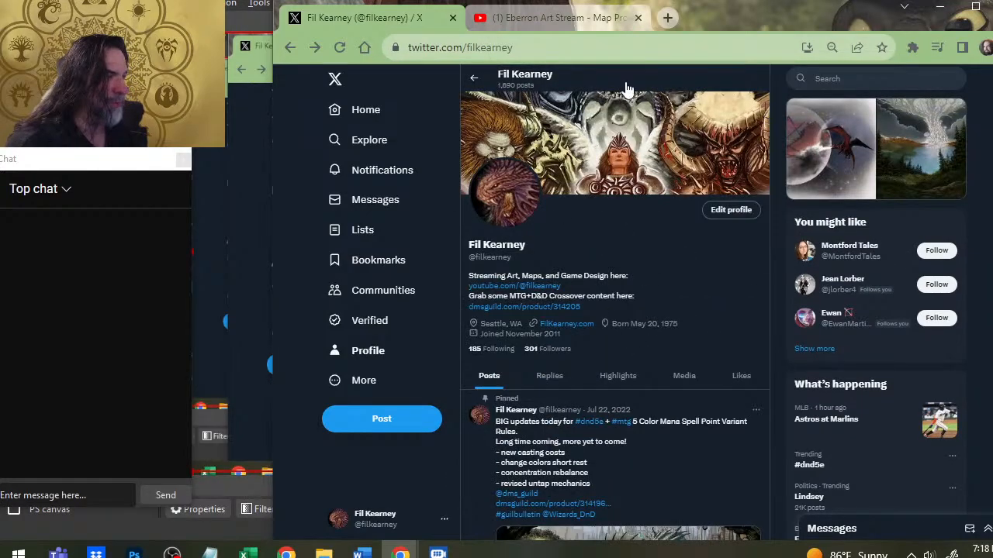
Close the X page and like the video "Eberron Art Stream - Map Production ep 151".
left_click(453, 18)
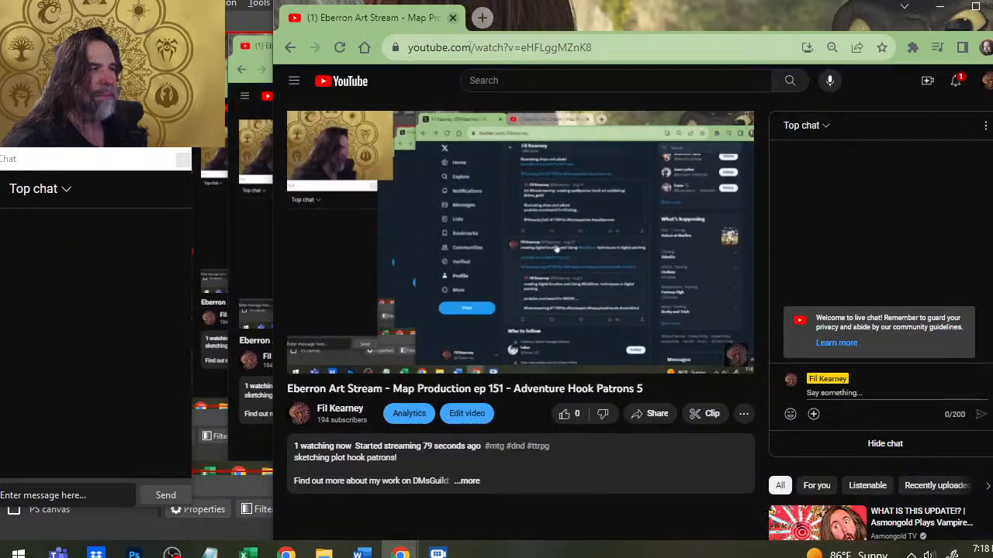
left_click(573, 413)
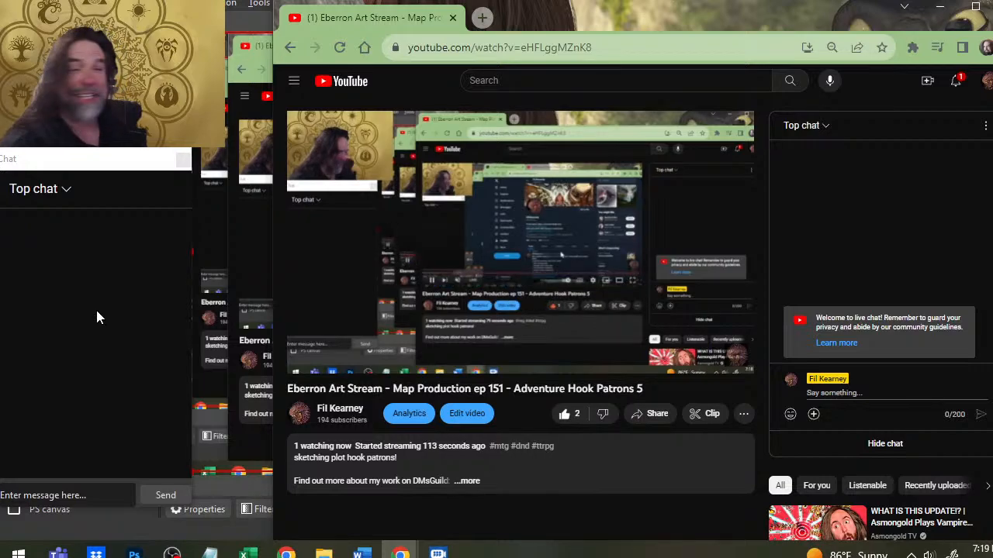
Switch to Photoshop and close the CoM Cover 10-27.jpg document.
key("alt+Tab")
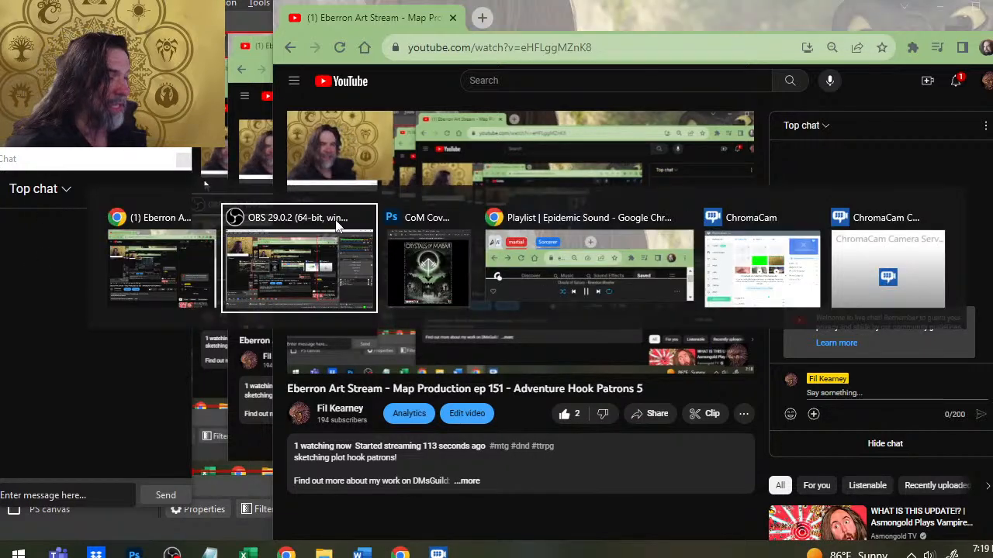
key("alt+Tab")
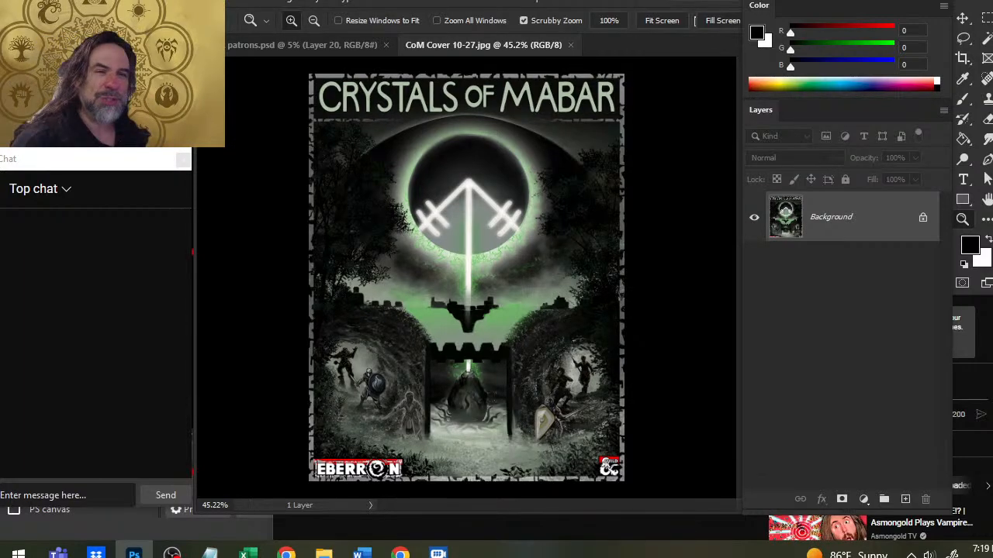
left_click(569, 44)
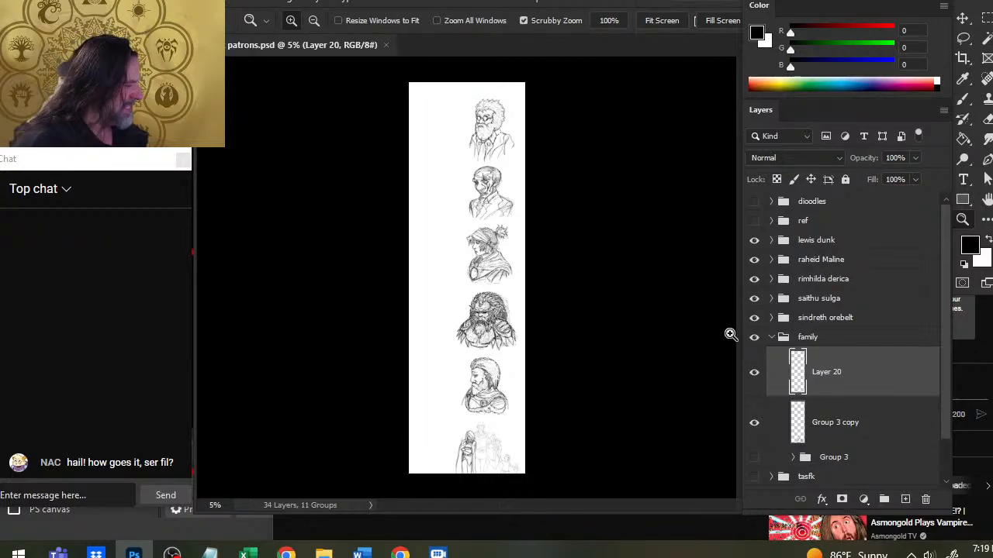
Toggle Layer 20's visibility to compare the inked woman with the rough family sketch at the bottom of the canvas.
left_click(754, 380)
left_click(754, 380)
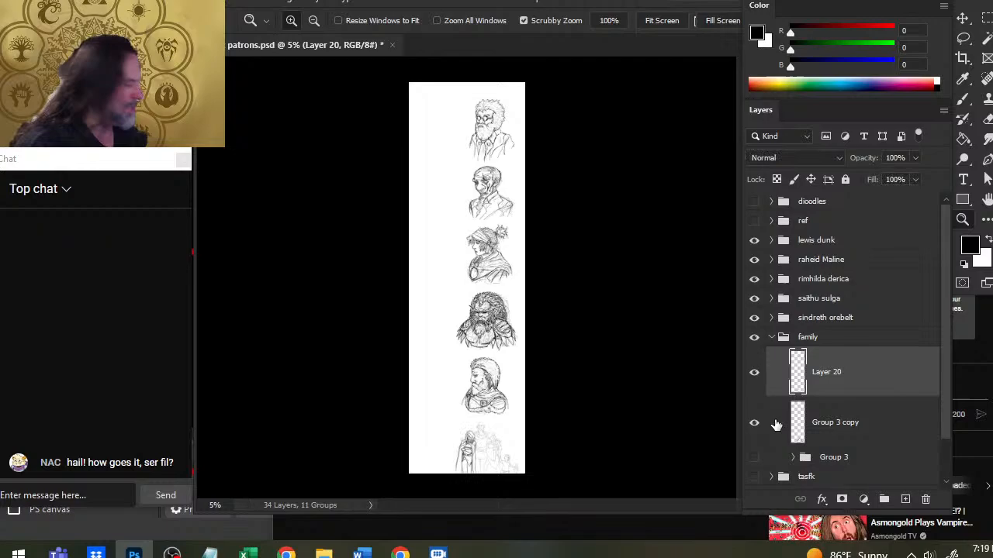
left_click(754, 380)
left_click(754, 380)
left_click_drag(448, 451, 518, 440)
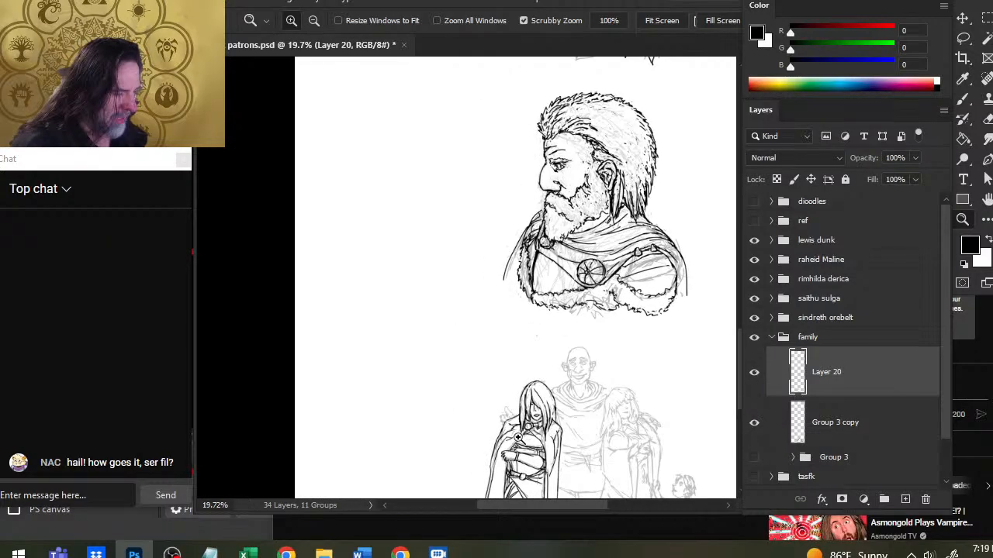
left_click_drag(638, 419, 591, 313)
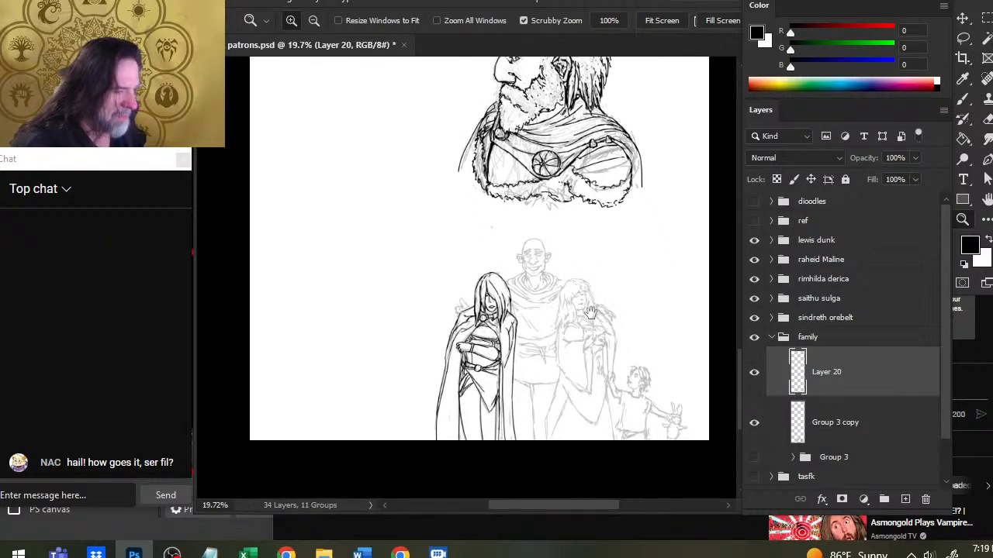
left_click(753, 378)
left_click(753, 377)
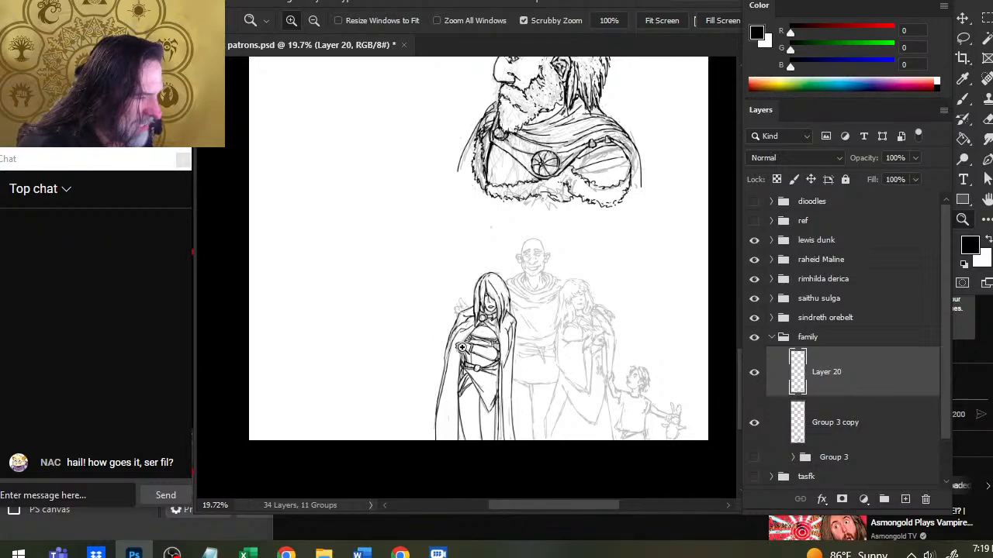
Draw and trim short crease lines with Brush and Eraser on the woman's cloak just below her hand.
left_click(463, 354)
key("b")
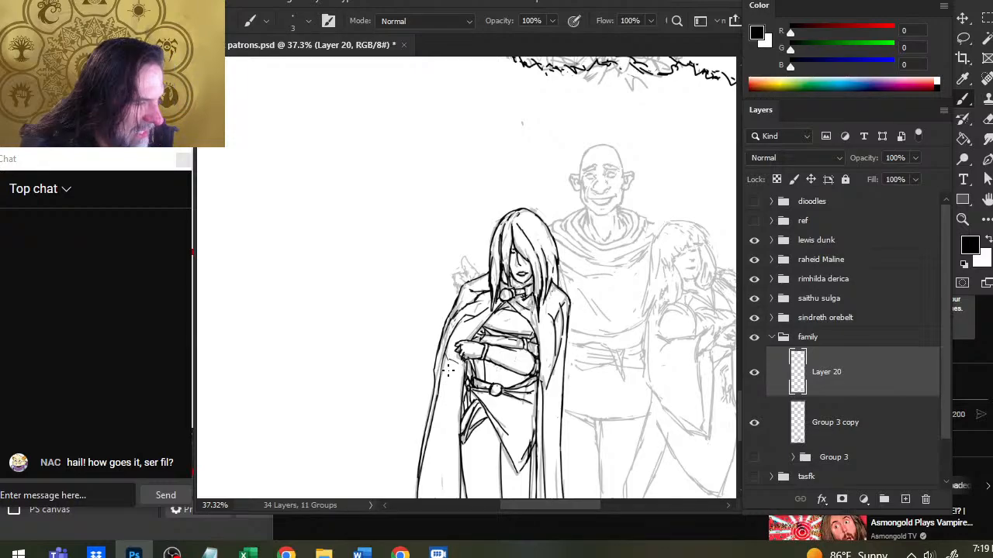
key("e")
key("b")
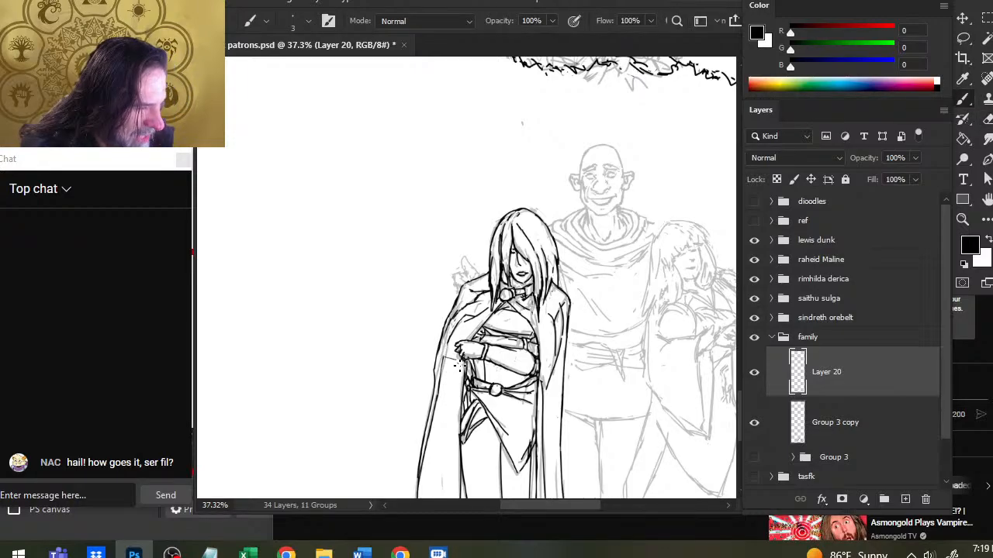
key("e")
key("b")
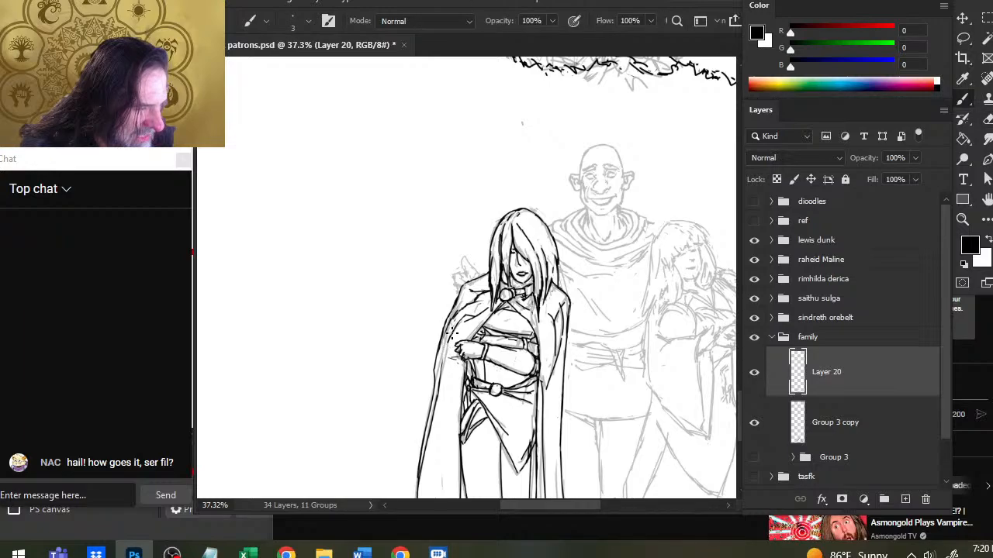
Ink fold lines along the cloak's outer arm edge beside her hand, cleaning up stray marks with the Eraser.
left_click_drag(452, 332, 438, 379)
key("e")
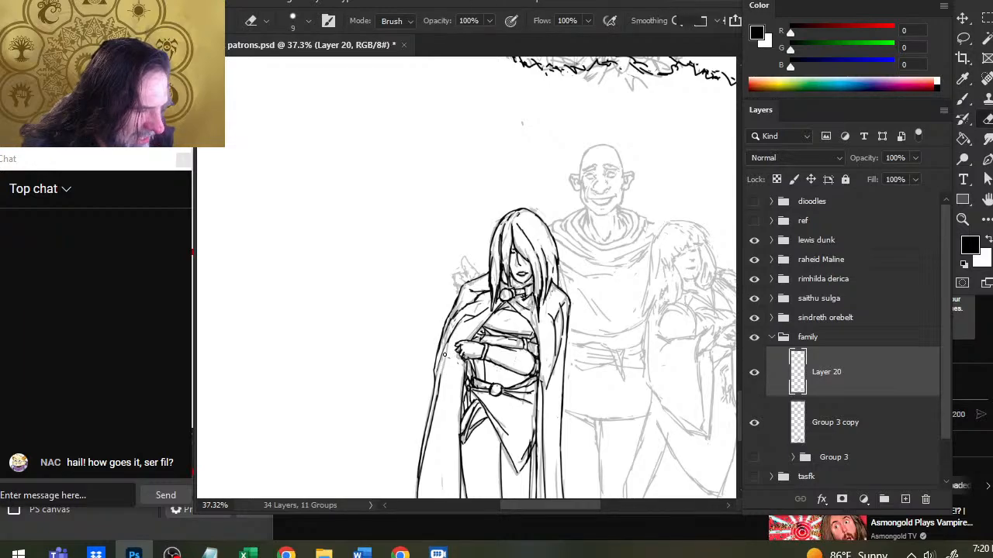
key("b")
key("e")
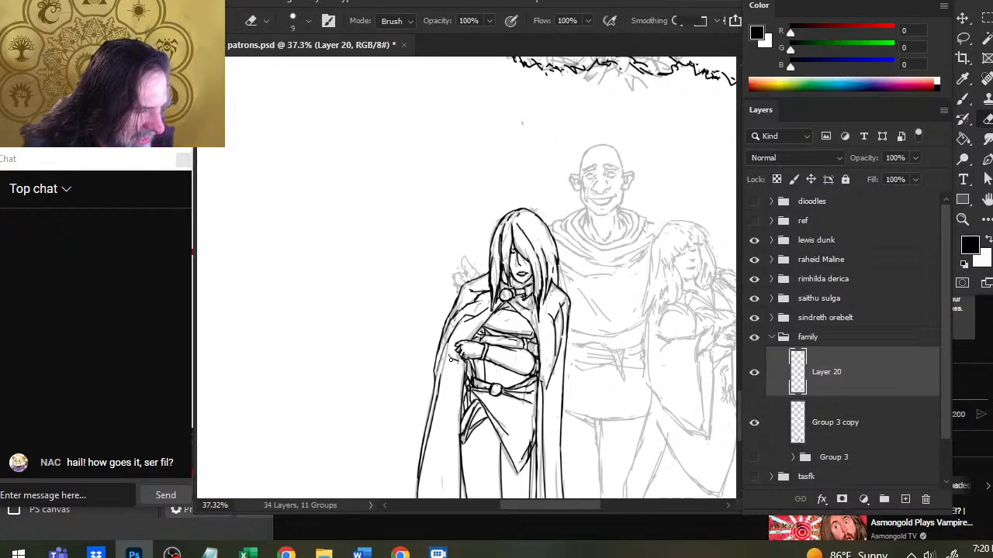
key("b")
left_click_drag(447, 362, 440, 384)
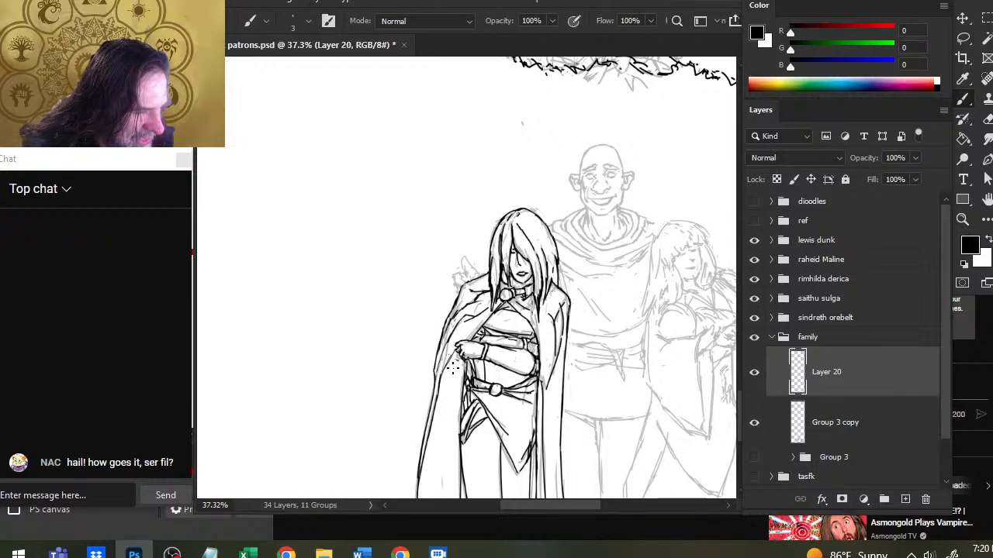
Brush long folds on the cloak from the collar and shoulder down past the woman's hand.
left_click_drag(485, 319, 468, 339)
mouse_move(499, 308)
left_mouse_down()
mouse_move(449, 359)
mouse_move(468, 323)
mouse_move(448, 361)
left_mouse_up()
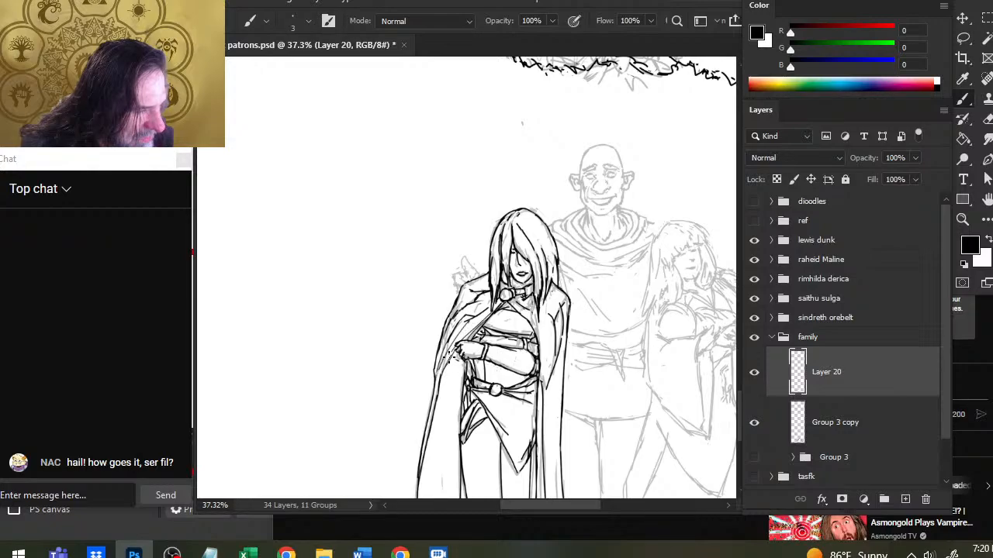
key("e")
key("b")
mouse_move(464, 314)
left_mouse_down()
mouse_move(442, 351)
mouse_move(445, 336)
mouse_move(432, 385)
left_mouse_up()
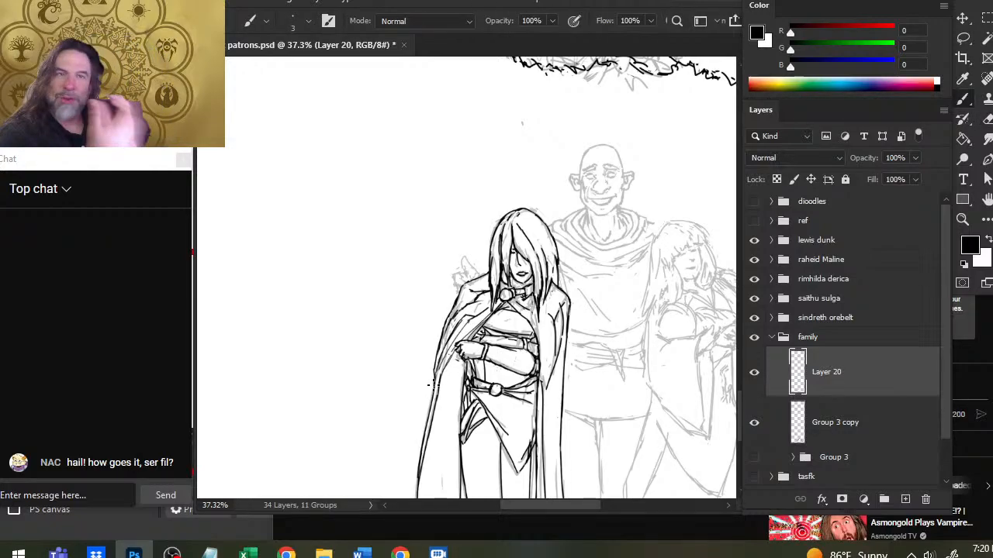
Clean up the cloak's shoulder and upper-arm fold lines with the Eraser and Brush.
key("e")
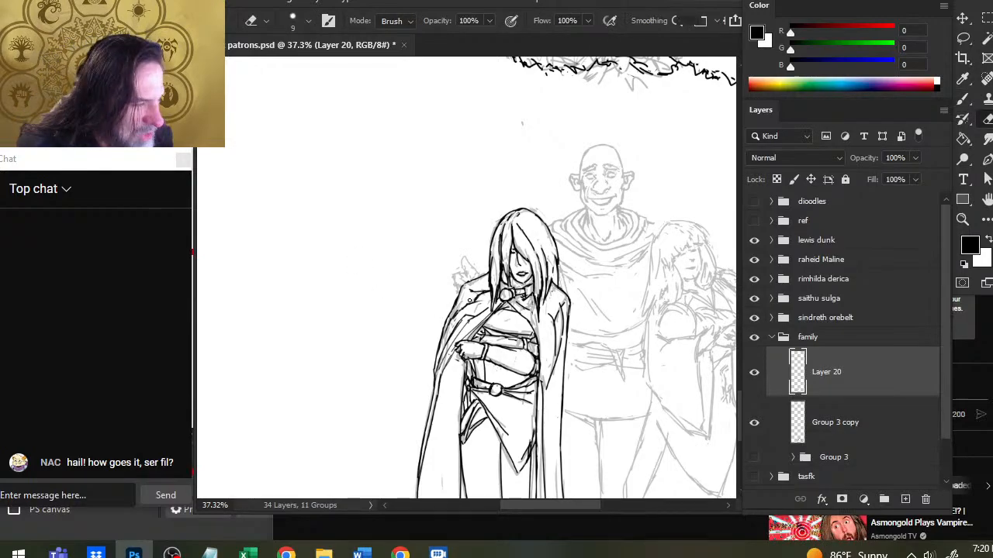
mouse_move(455, 329)
left_mouse_down()
mouse_move(457, 315)
mouse_move(442, 344)
mouse_move(462, 305)
left_mouse_up()
key("b")
key("e")
key("b")
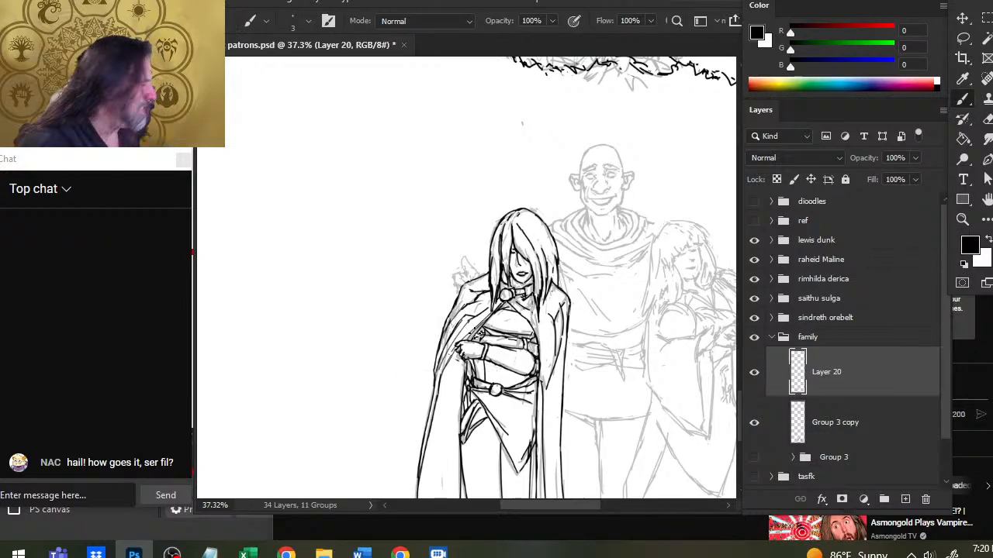
key("e")
Review the finished patron portraits along the canvas and return to the family group.
key("z")
left_click_drag(574, 265, 522, 265)
left_click_drag(631, 193, 605, 334)
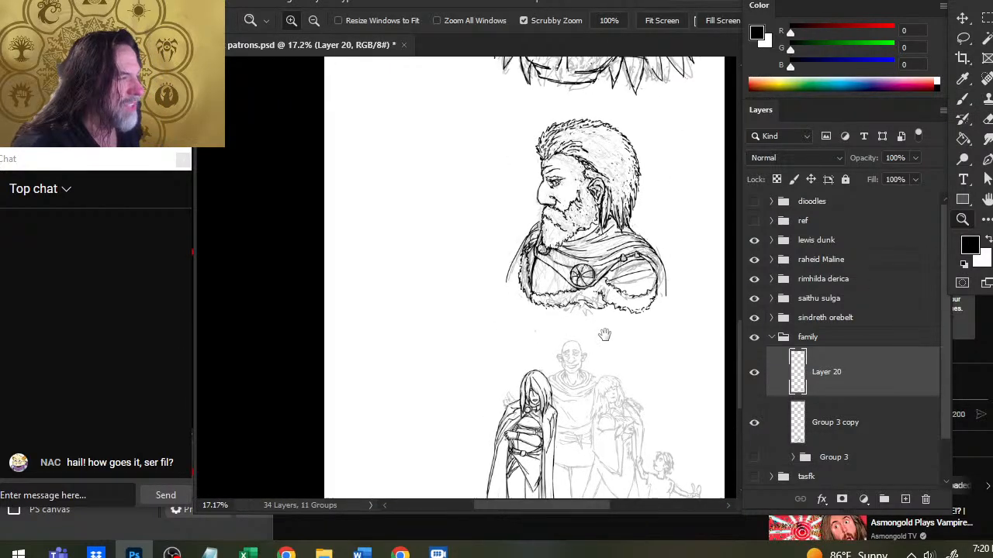
left_click_drag(636, 116, 605, 378)
left_click_drag(634, 172, 606, 380)
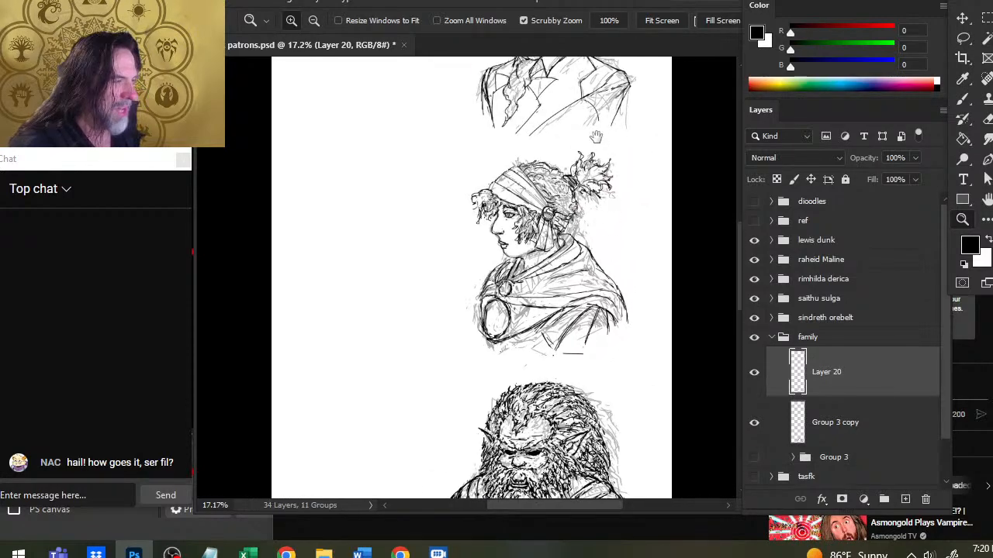
left_click_drag(596, 137, 592, 294)
mouse_move(588, 161)
left_mouse_down()
mouse_move(577, 368)
mouse_move(570, 133)
left_mouse_up()
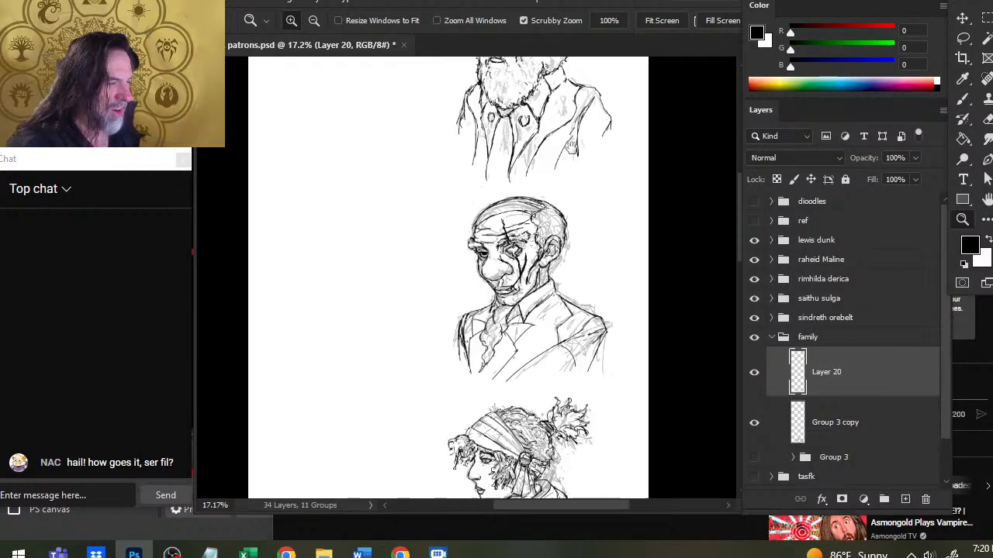
left_click_drag(581, 489, 572, 149)
left_click_drag(576, 272, 570, 148)
scroll(630, 164, "down", 4)
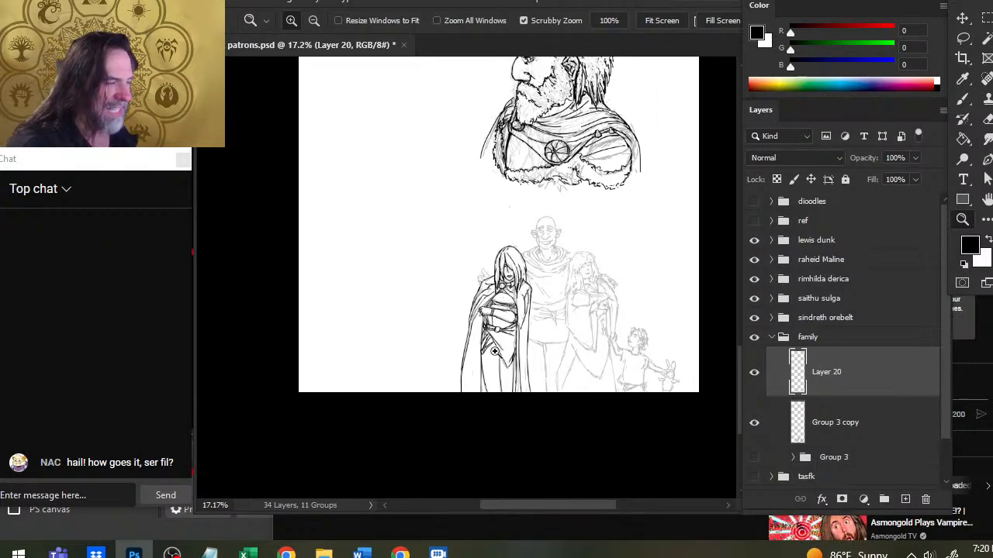
Ink long folds on the hanging part of the cloak below the woman's hand, trimming them with the Eraser.
left_click(508, 315)
key("b")
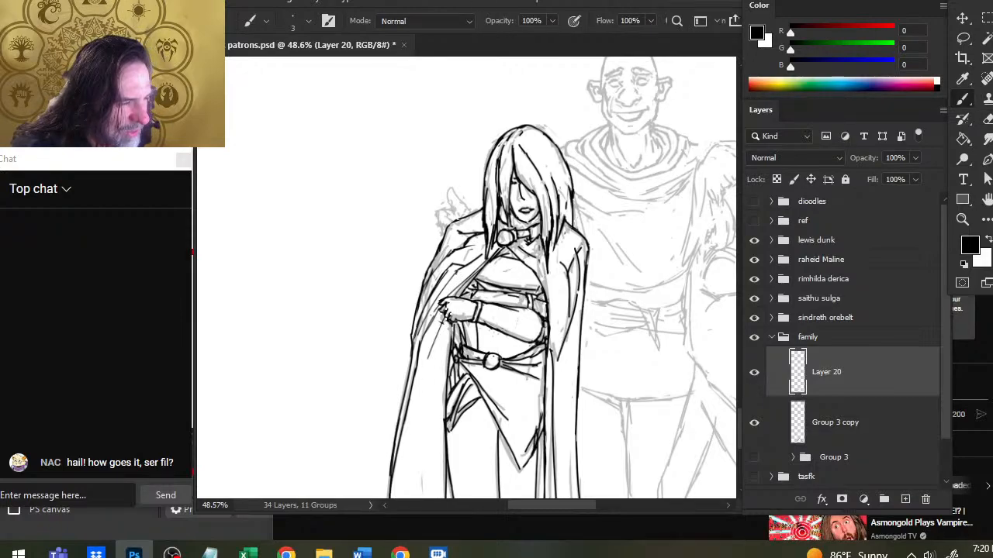
key("e")
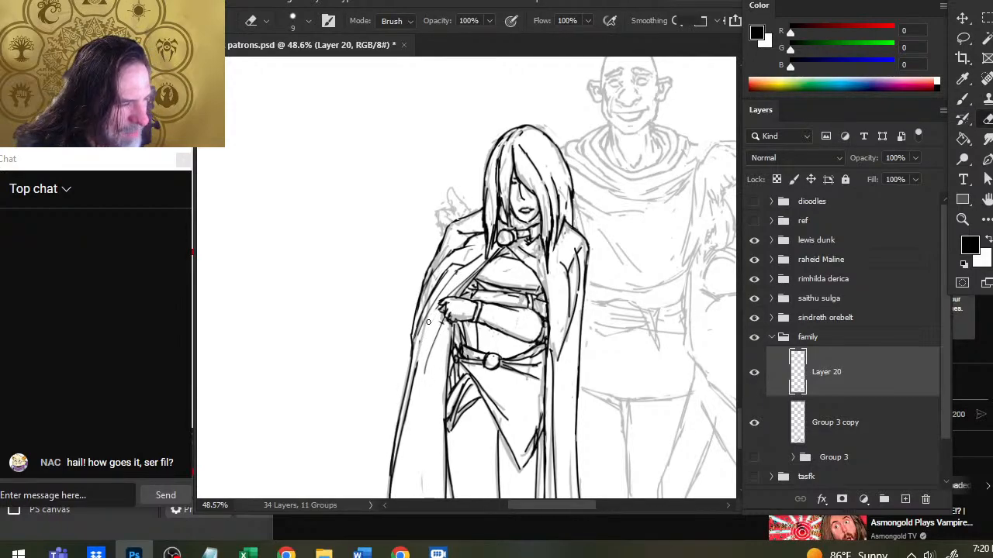
key("b")
left_click_drag(439, 306, 410, 400)
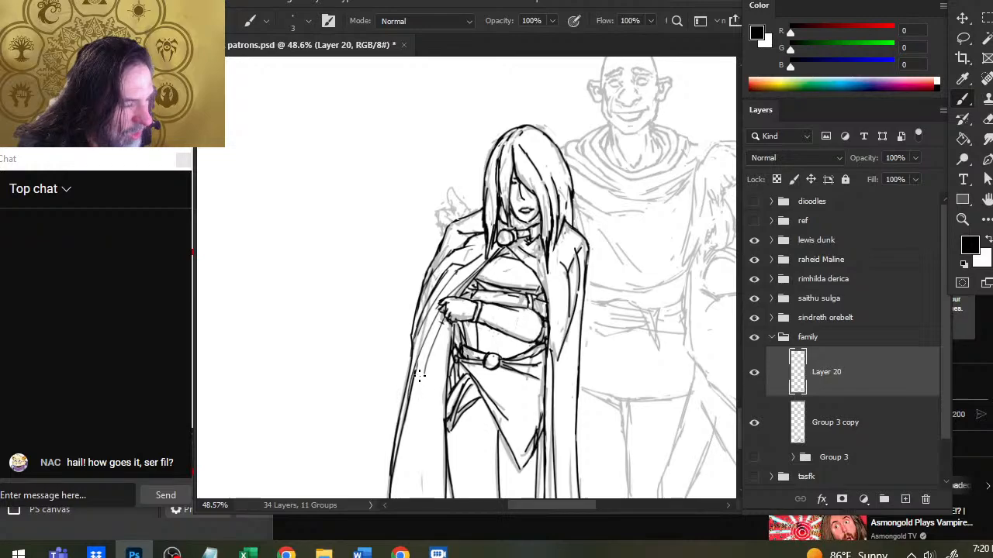
key("e")
left_click_drag(423, 356, 414, 375)
key("b")
left_click_drag(424, 337, 410, 423)
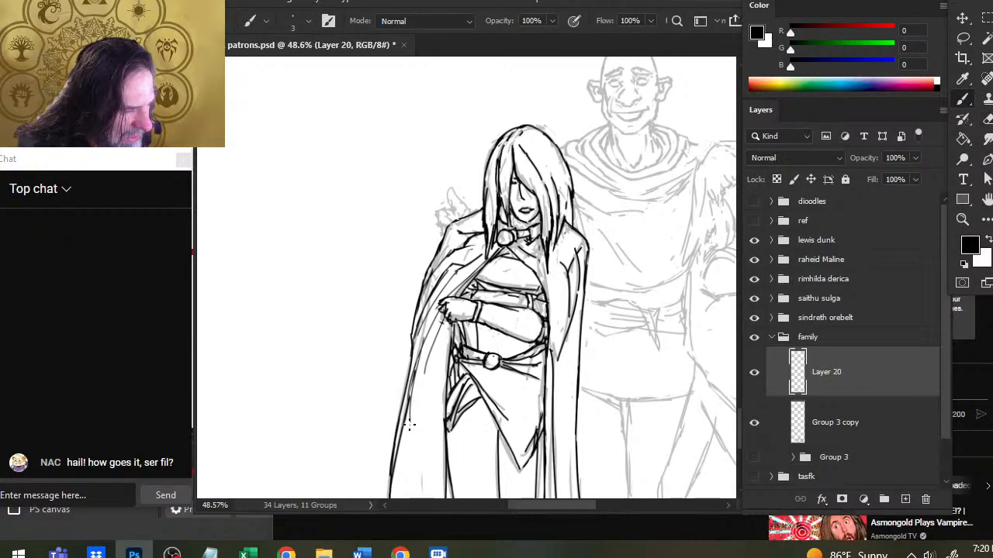
Redraw the long fold lines on the cloak's outer hanging panel below the woman's hand with the Eraser and Brush.
key("e")
left_click_drag(421, 350, 407, 419)
key("b")
mouse_move(427, 329)
left_mouse_down()
mouse_move(400, 421)
mouse_move(403, 411)
left_mouse_up()
left_click_drag(421, 350, 404, 417)
key("e")
key("b")
left_click_drag(425, 329, 398, 418)
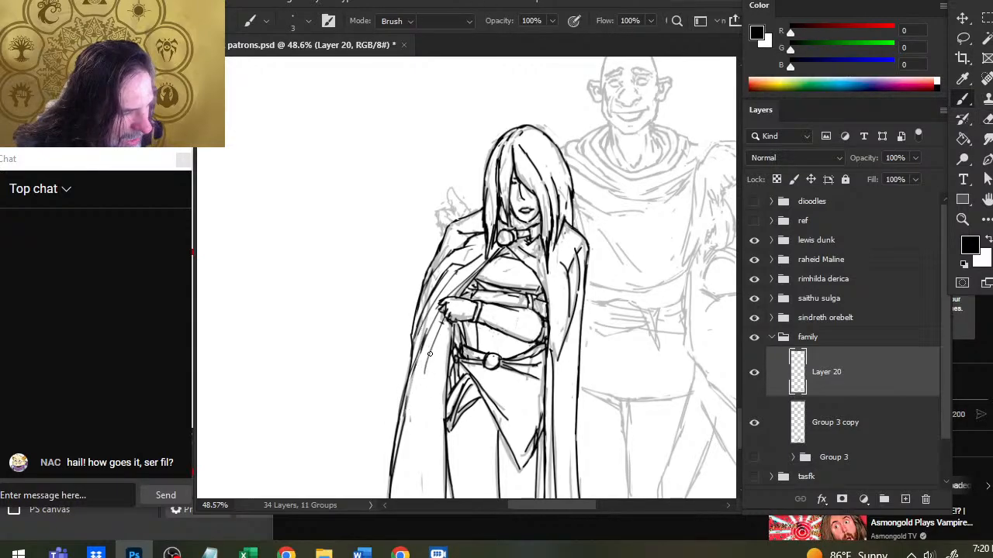
key("e")
key("b")
left_click_drag(442, 314, 397, 439)
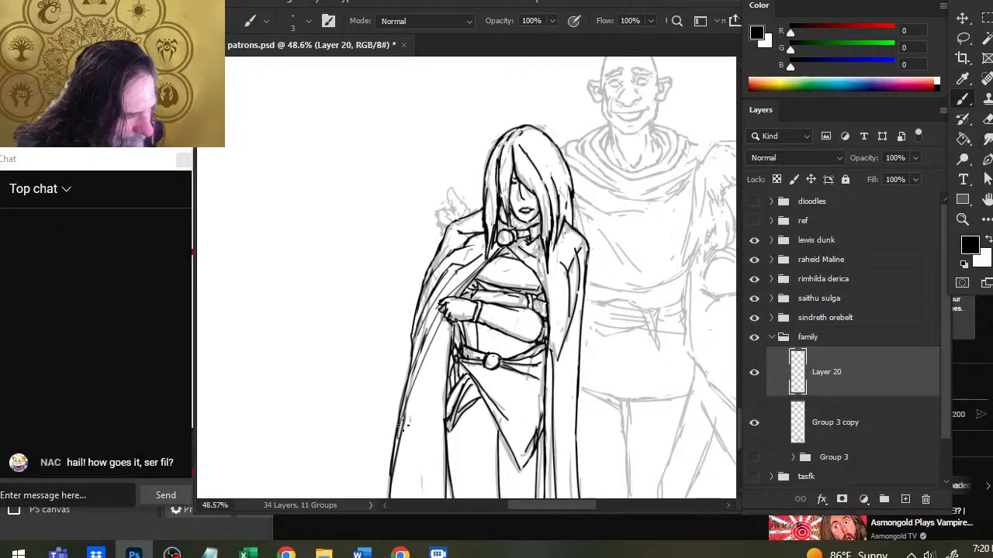
Trim the stray fold ink and re-ink the fold running from the woman's hand down to the cloak's outer edge.
key("e")
mouse_move(421, 349)
left_mouse_down()
mouse_move(429, 329)
mouse_move(402, 386)
left_mouse_up()
key("b")
key("e")
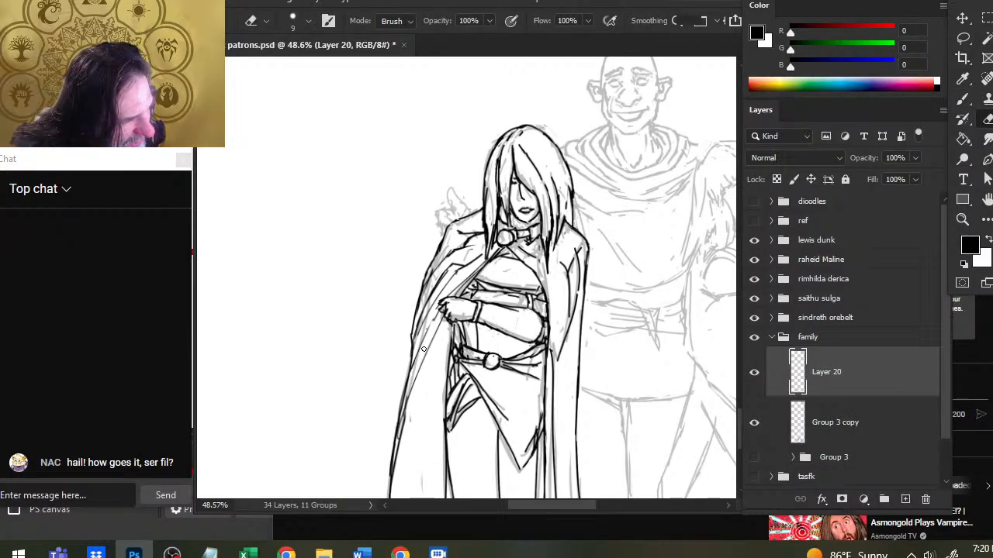
key("b")
left_click_drag(440, 305, 411, 371)
key("e")
key("b")
left_click_drag(439, 310, 409, 391)
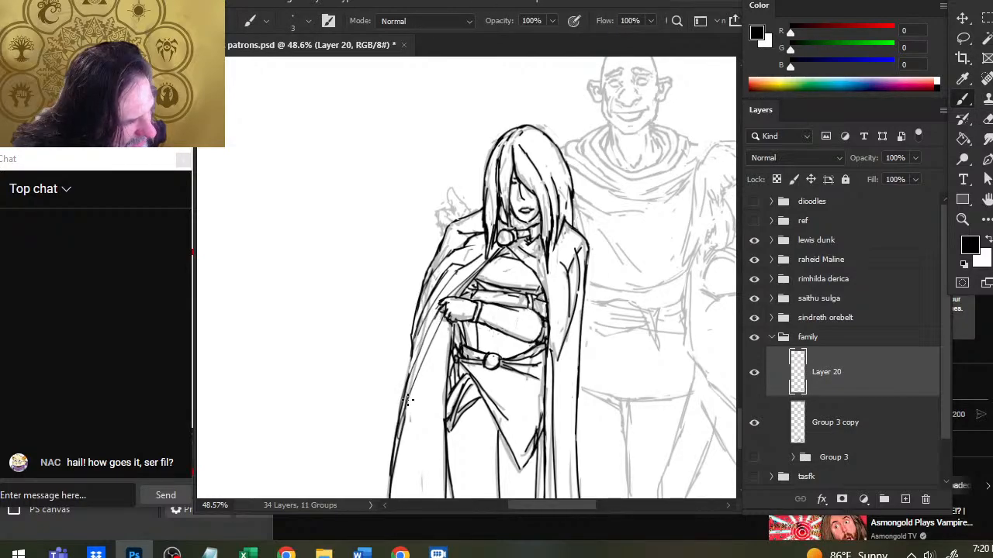
Set the brush size to 4 and strengthen the cloak folds beside and below the woman's hand.
key("e")
key("b")
key("]")
left_click_drag(440, 309, 415, 358)
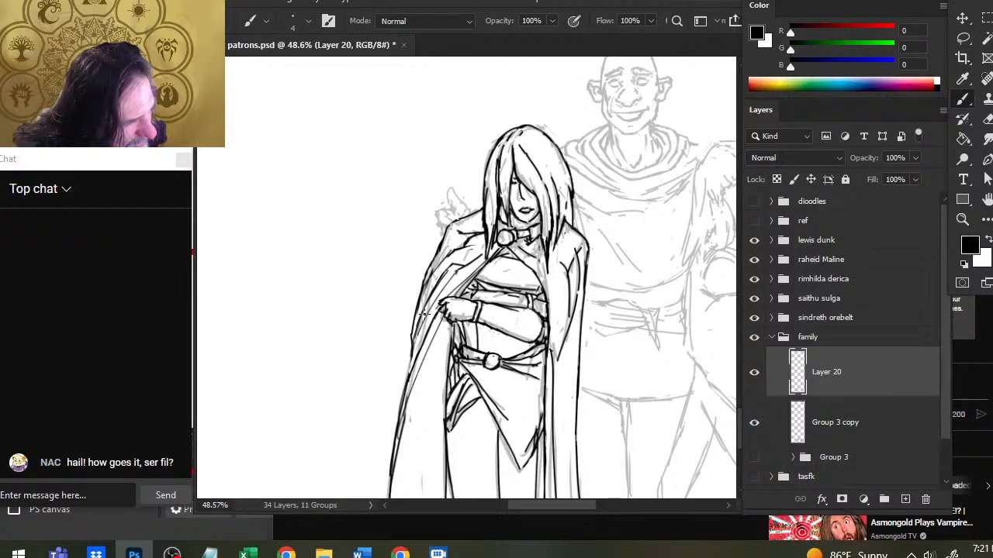
left_click_drag(426, 308, 406, 376)
key("e")
key("b")
mouse_move(428, 307)
left_mouse_down()
mouse_move(424, 331)
mouse_move(437, 302)
mouse_move(407, 388)
left_mouse_up()
key("e")
key("b")
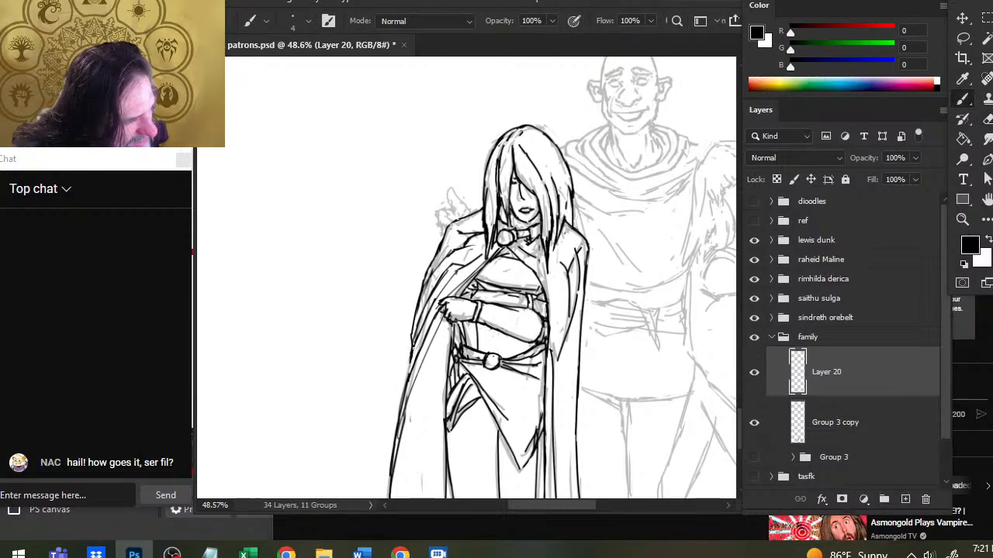
left_click_drag(414, 348, 401, 398)
Erase and re-ink the hair strands beside the covered side of the face, from near the crown to the collar.
key("e")
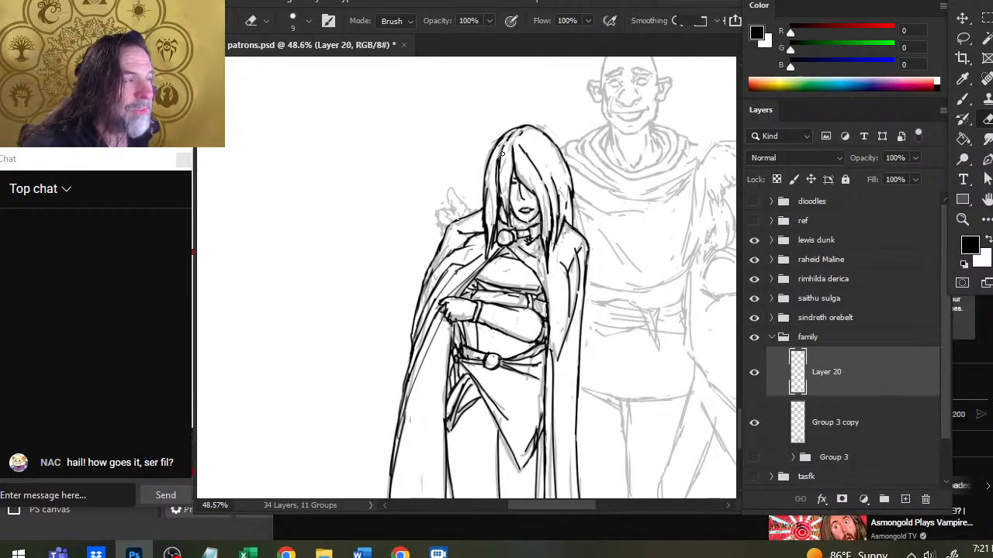
left_click_drag(502, 146, 498, 191)
key("b")
left_click_drag(501, 144, 494, 232)
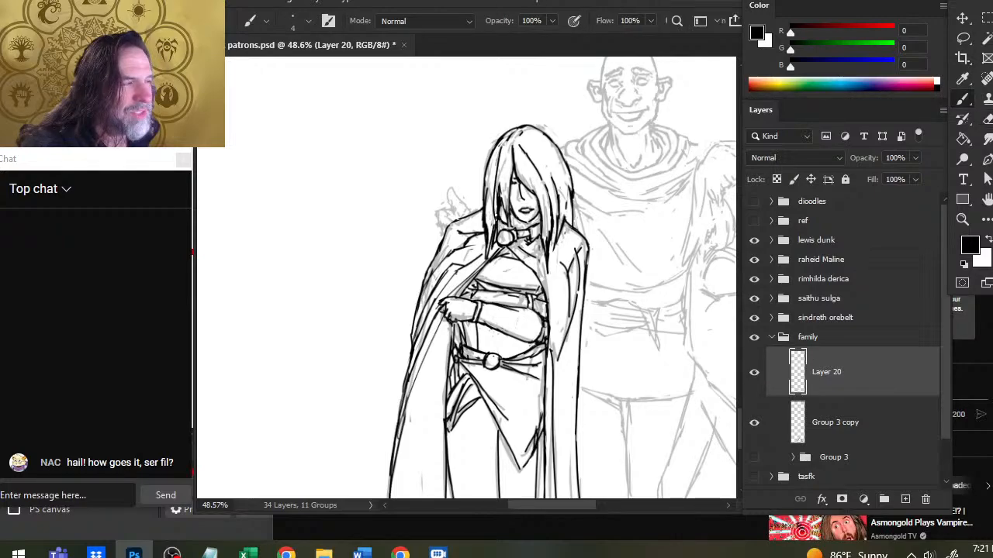
key("e")
left_click_drag(493, 166, 486, 224)
key("b")
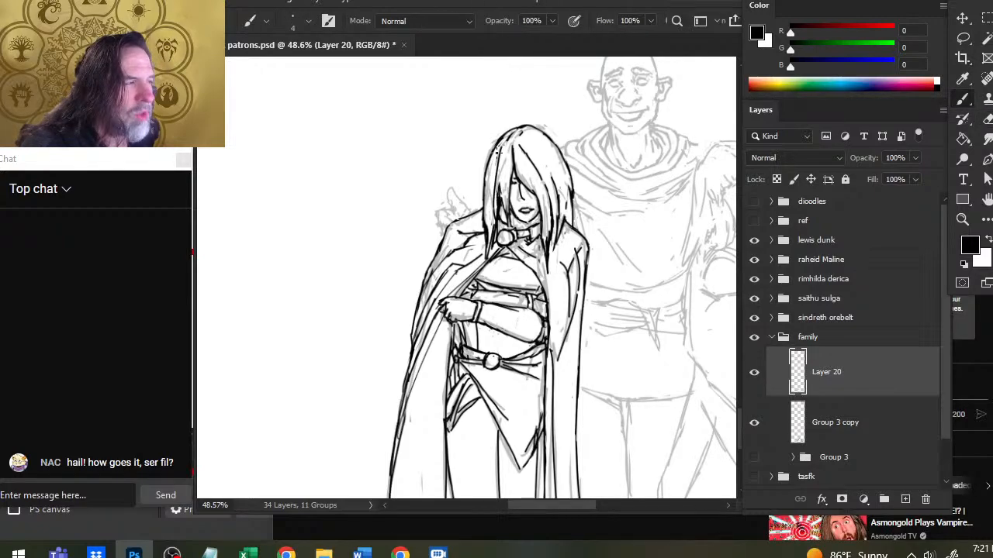
left_click_drag(497, 150, 485, 223)
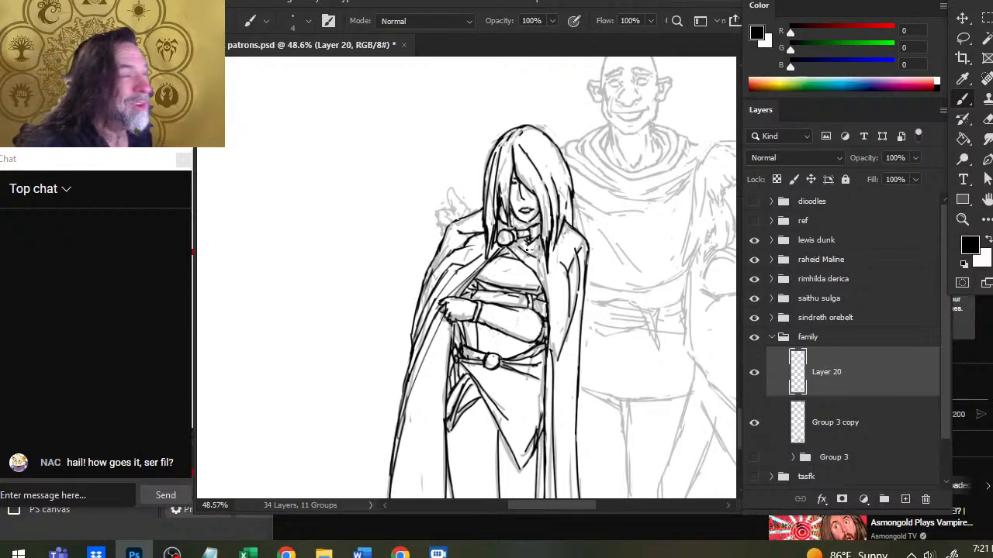
Thicken the outer hair contour from the crown to the temple on the covered side of the face.
key("e")
key("b")
left_click_drag(501, 146, 498, 173)
mouse_move(512, 136)
left_mouse_down()
mouse_move(487, 171)
mouse_move(484, 200)
left_mouse_up()
key("e")
key("b")
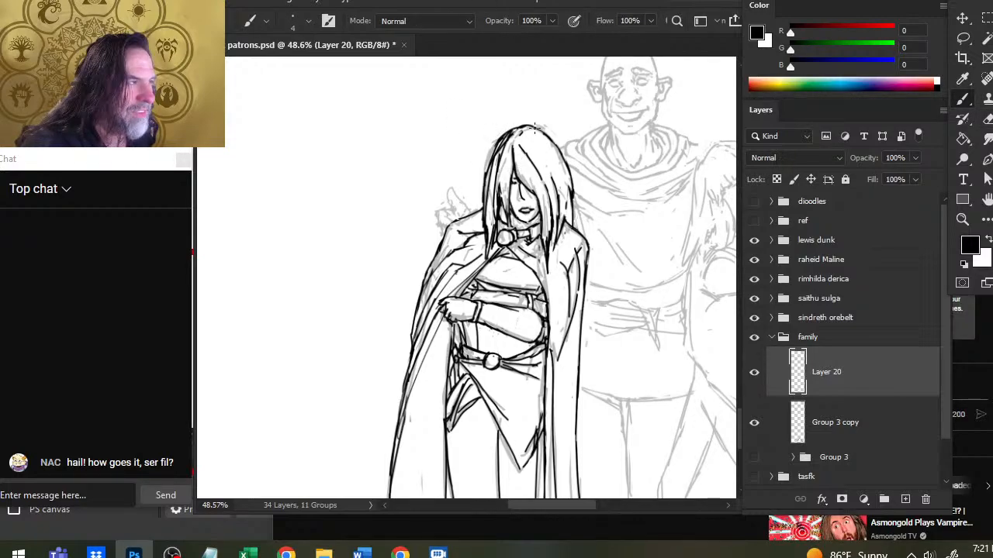
key("e")
key("b")
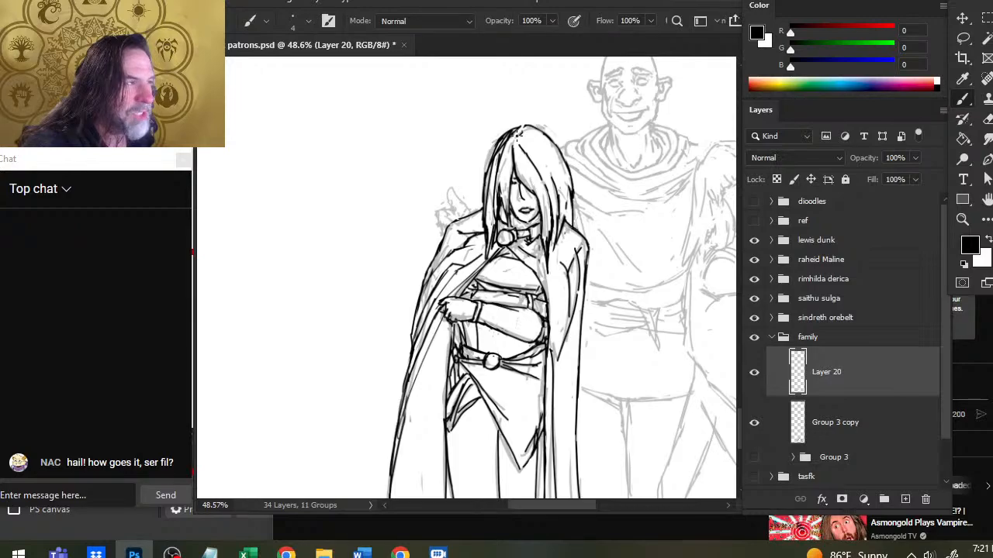
key("e")
key("b")
left_click_drag(500, 151, 487, 186)
Erase the overly heavy hair outline beside the crown and redraw it as a cleaner curve.
key("e")
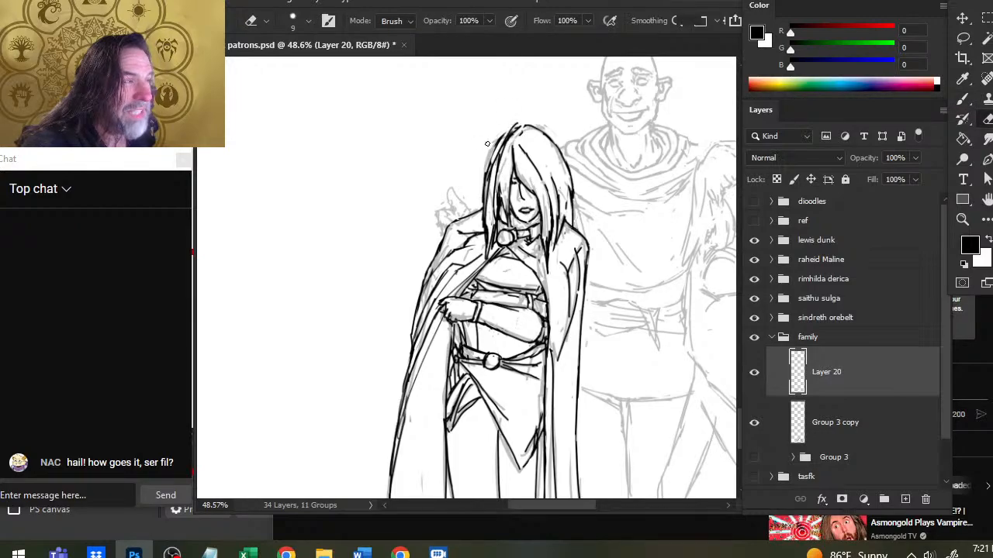
left_click_drag(508, 131, 491, 166)
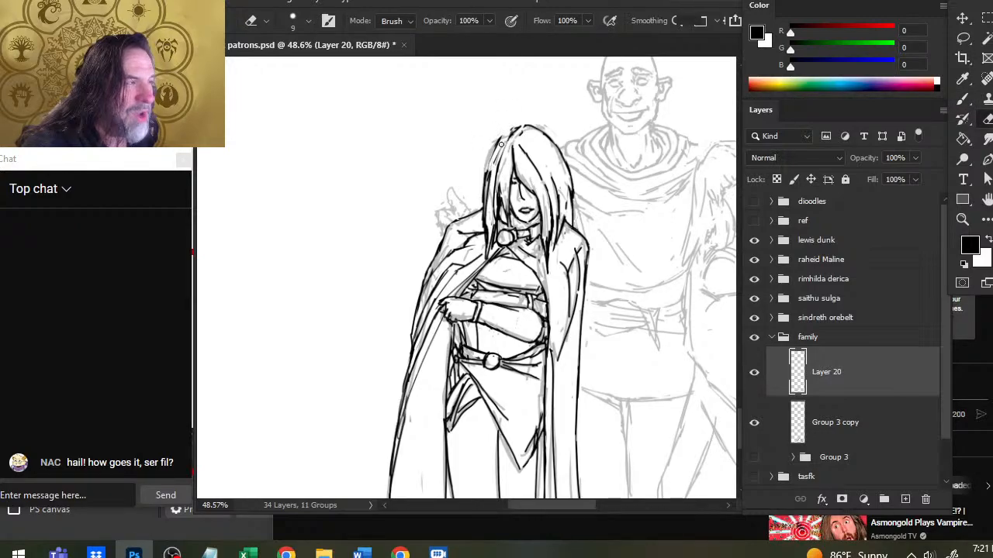
key("b")
left_click_drag(512, 128, 494, 158)
key("e")
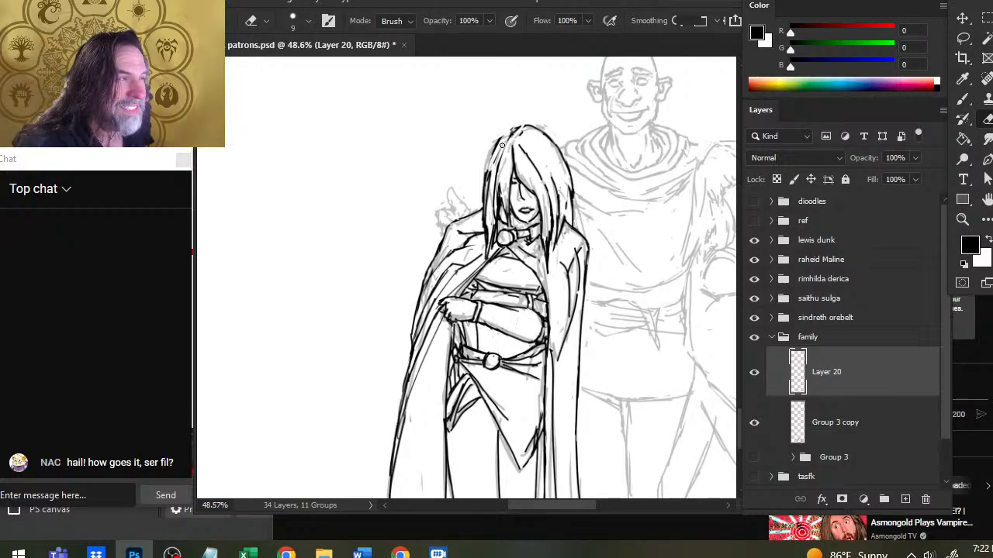
key("b")
mouse_move(518, 129)
left_mouse_down()
mouse_move(487, 172)
mouse_move(493, 160)
mouse_move(484, 195)
left_mouse_up()
Brush more strands along the outer hair edge from the temple down to cheek level, trimming them with the Eraser.
key("e")
key("b")
key("e")
key("b")
key("e")
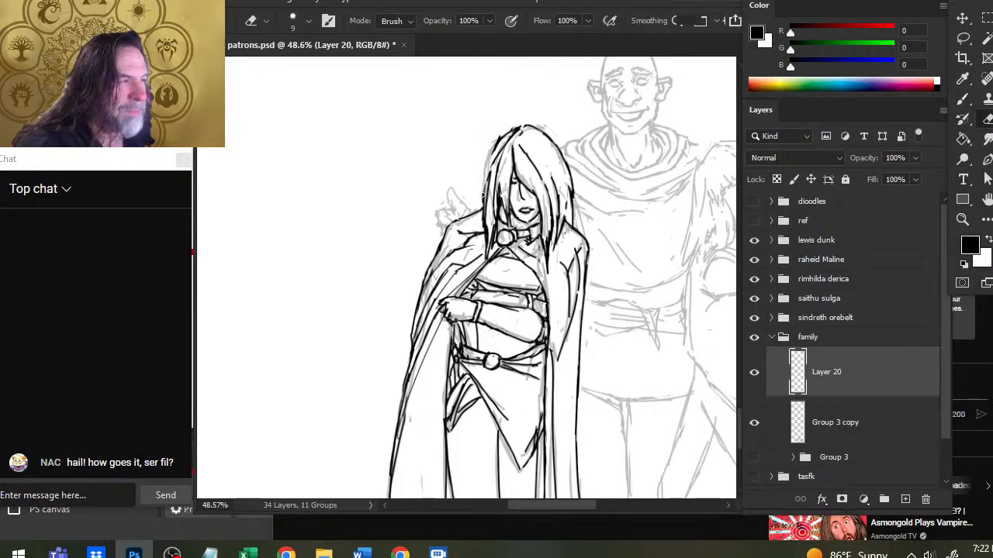
key("b")
left_click_drag(500, 147, 484, 199)
left_click_drag(496, 138, 486, 205)
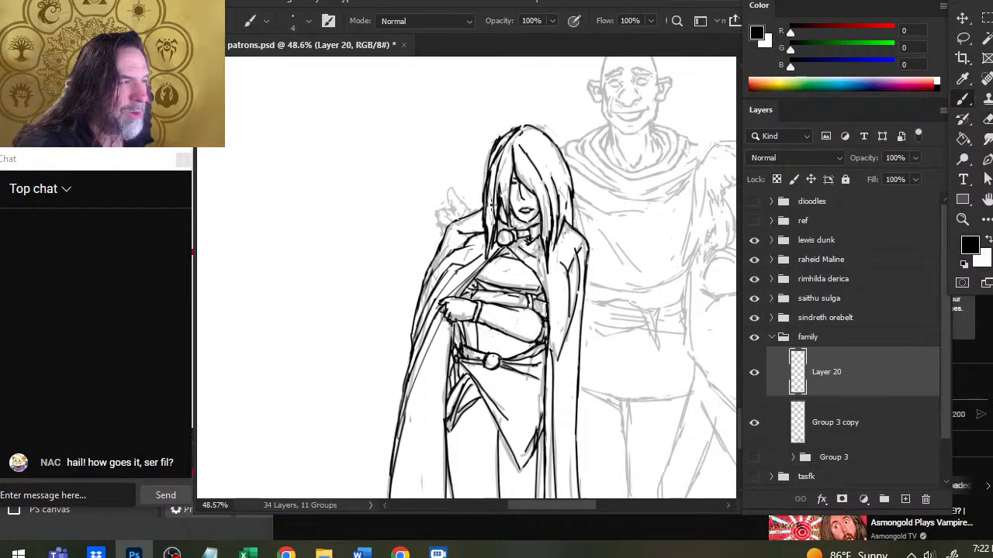
key("e")
key("b")
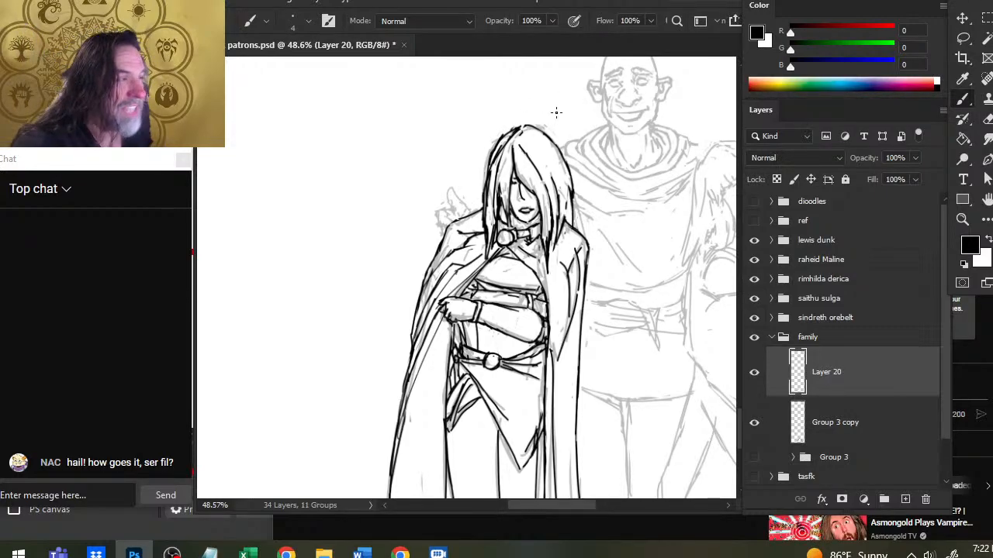
Reshape the top of the hair at the crown by alternating Eraser and Brush strokes.
key("e")
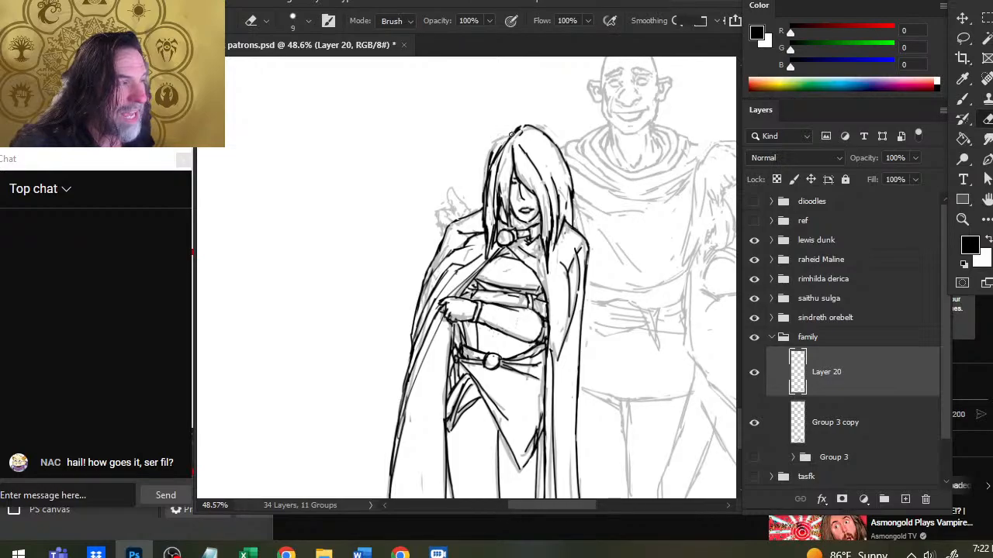
key("b")
key("e")
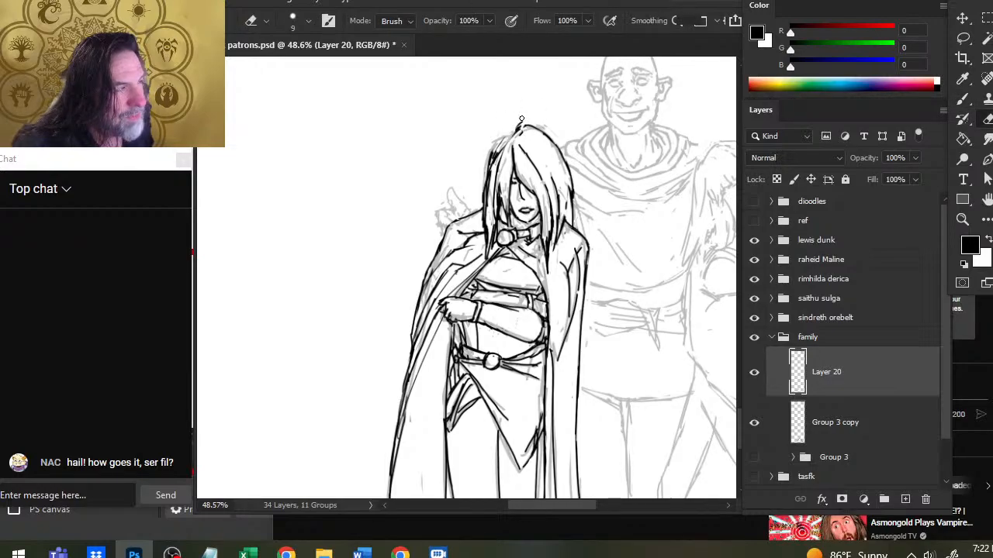
key("b")
key("e")
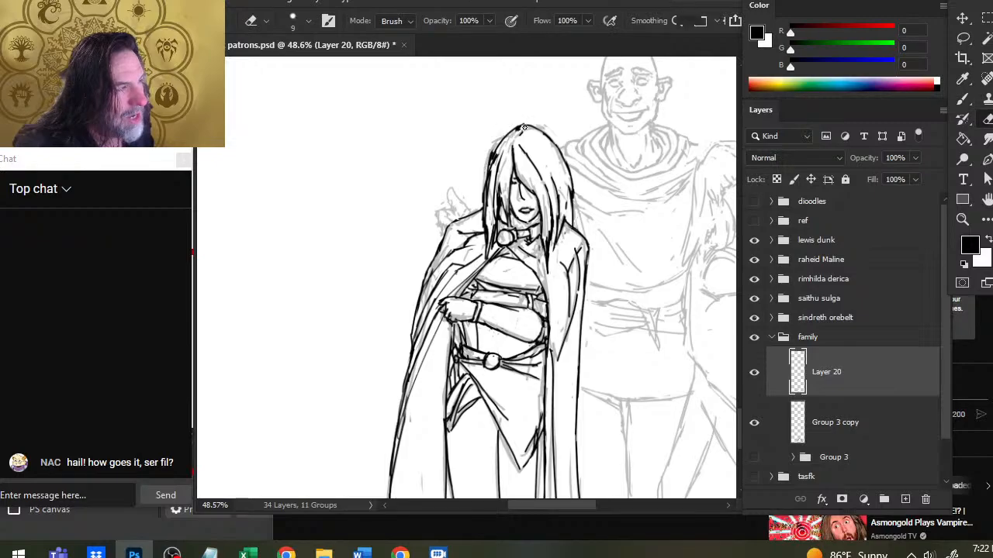
key("b")
key("e")
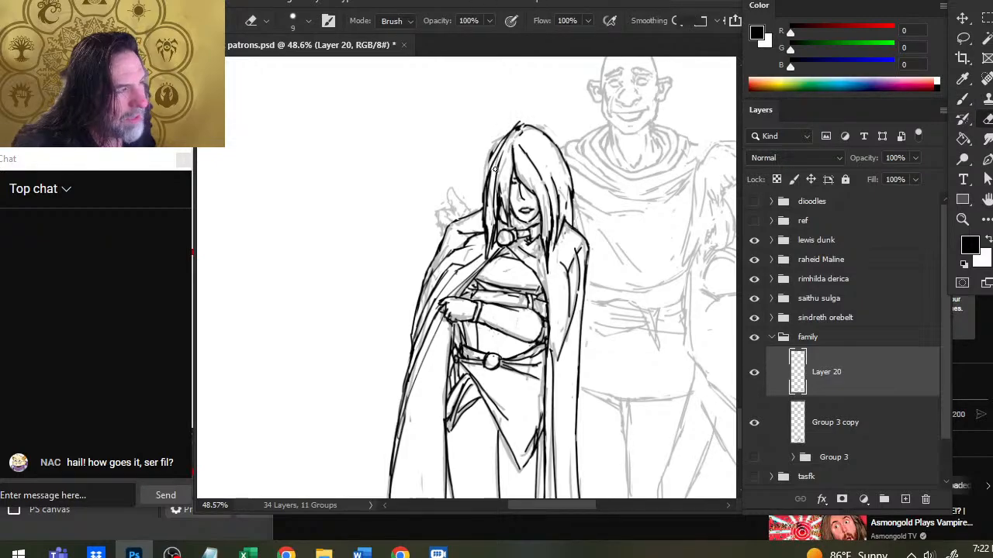
Clear the inner side strands and ink a long hair contour from the crown down to the collar, touching up its upper curve.
mouse_move(495, 169)
left_mouse_down()
mouse_move(487, 232)
mouse_move(500, 155)
mouse_move(493, 232)
left_mouse_up()
key("b")
key("e")
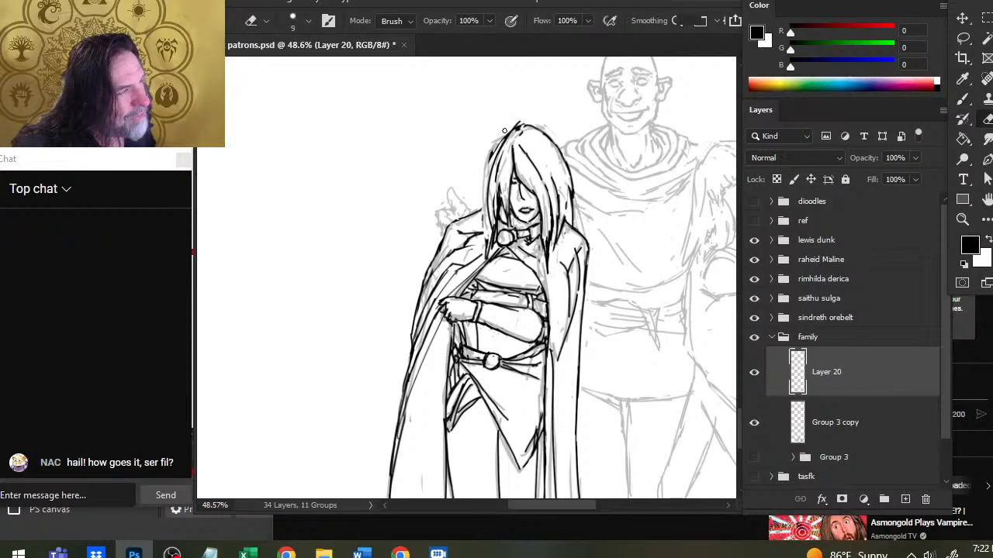
key("b")
mouse_move(522, 122)
left_mouse_down()
mouse_move(487, 162)
mouse_move(487, 253)
left_mouse_up()
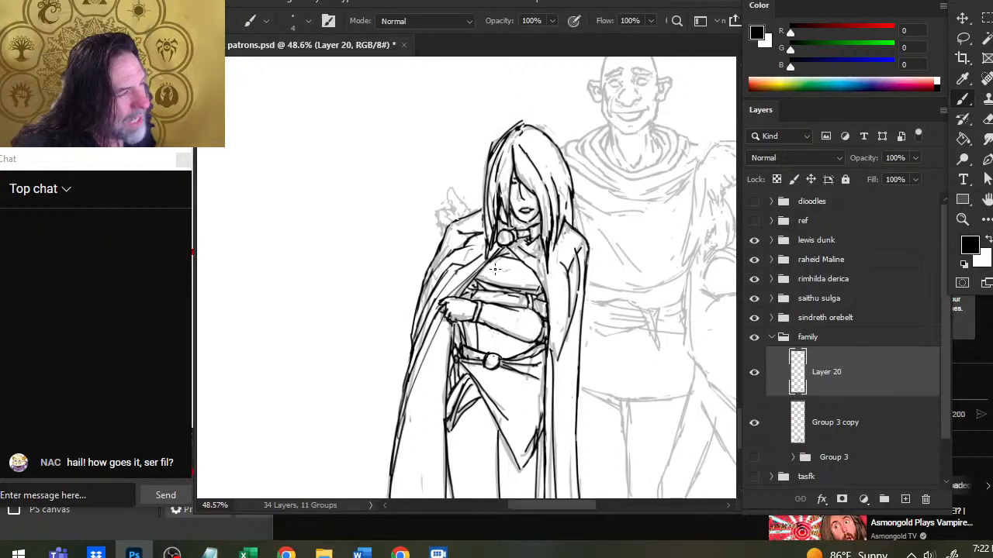
key("e")
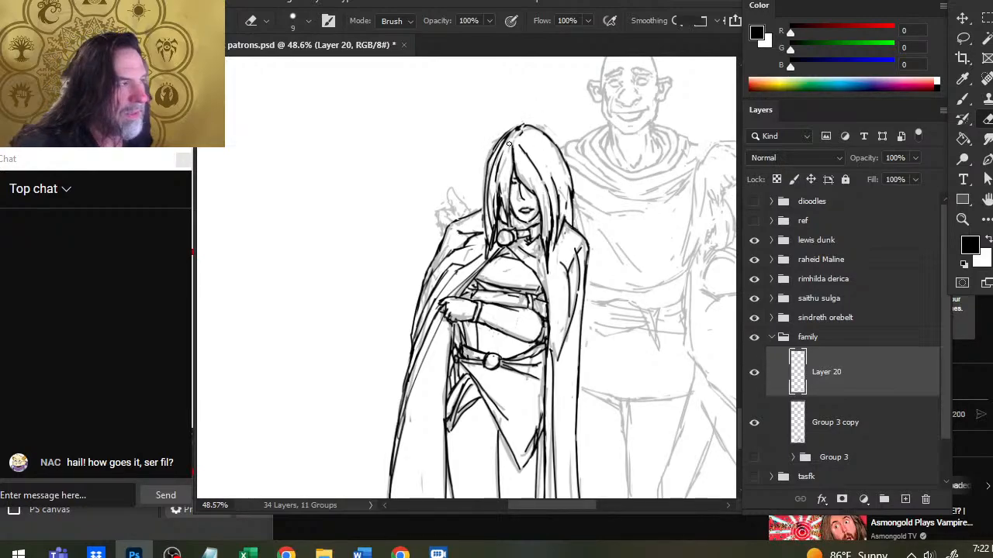
key("b")
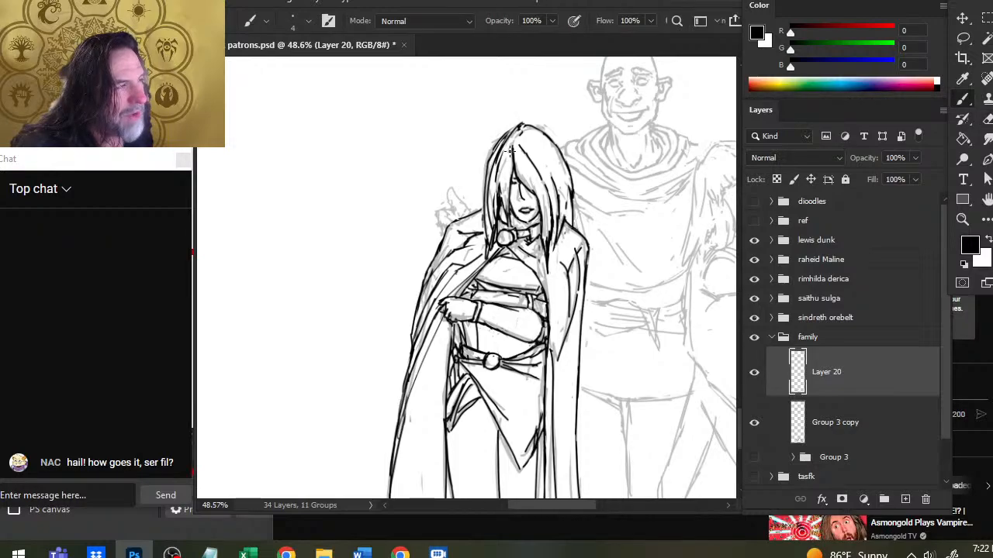
left_click_drag(520, 126, 492, 160)
key("e")
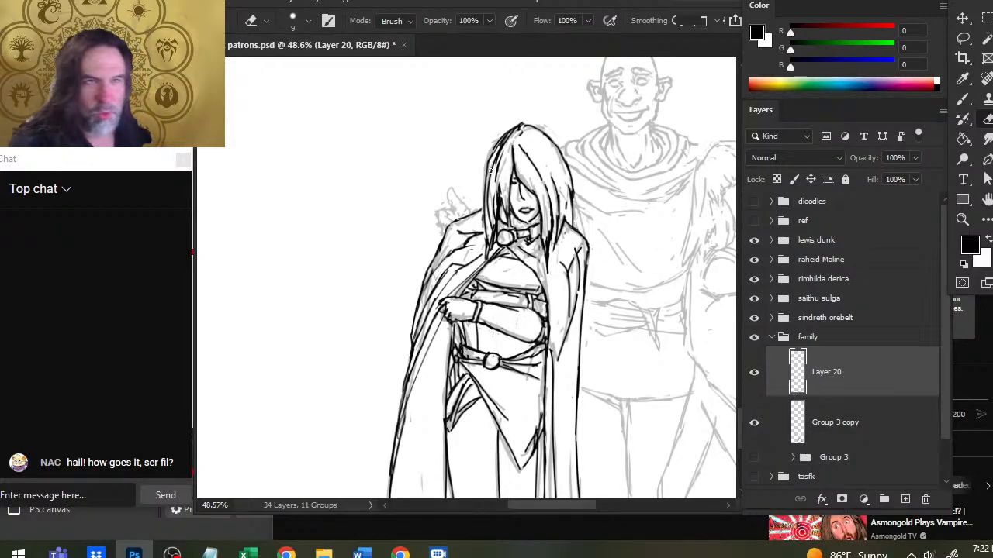
key("b")
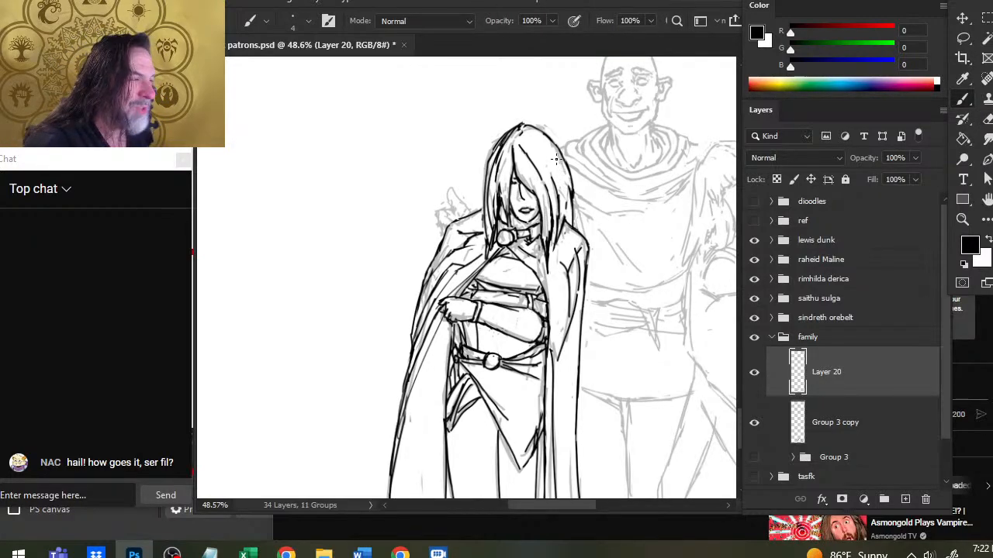
Ink strands in the hair falling over the woman's other shoulder, down to the tips above the cloak opening.
left_click_drag(556, 159, 575, 211)
key("ctrl+z")
left_click_drag(555, 158, 572, 193)
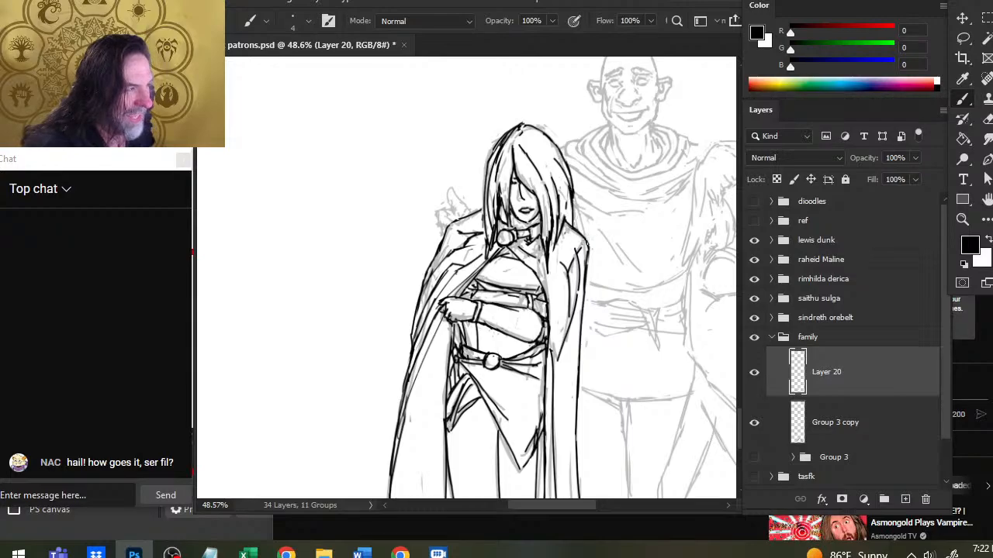
key("e")
key("b")
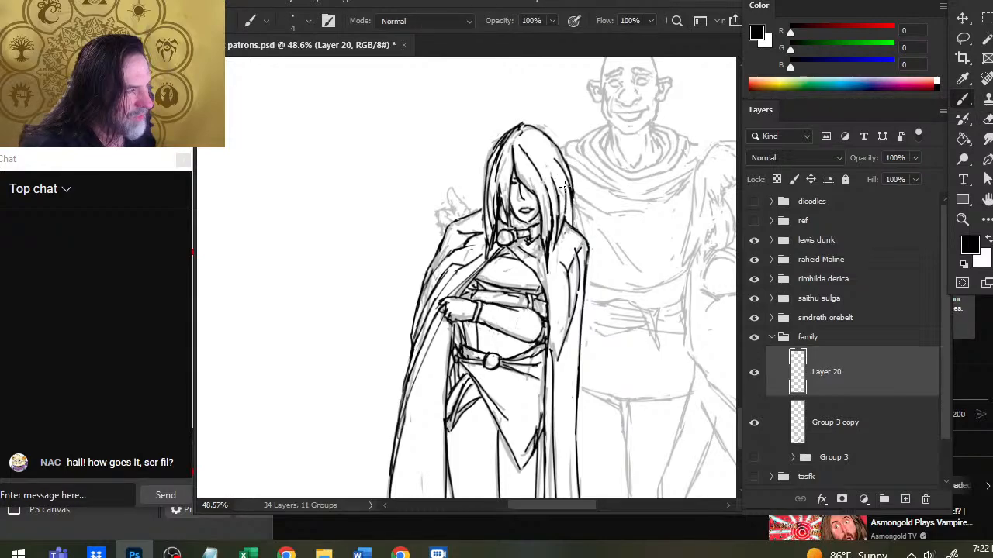
key("e")
key("b")
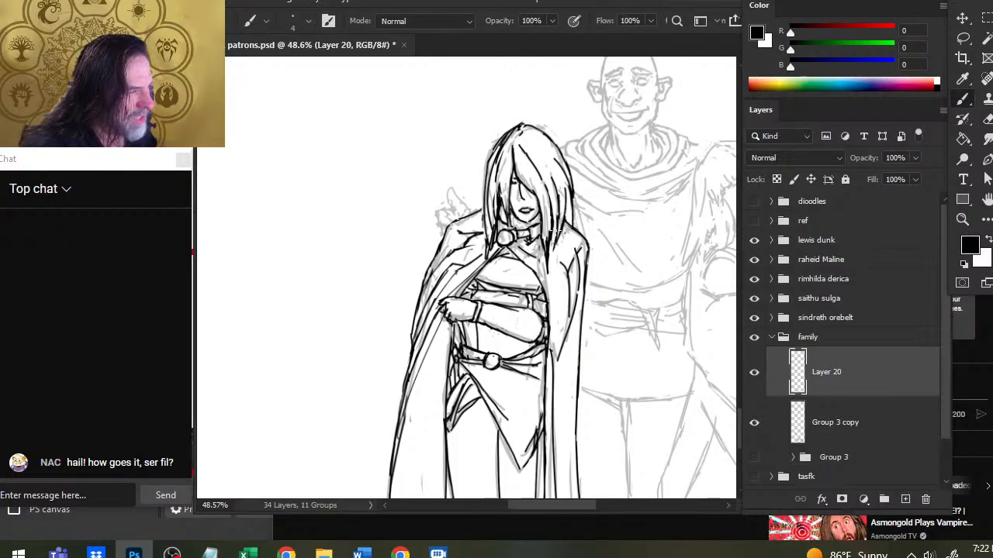
left_click_drag(560, 222, 552, 273)
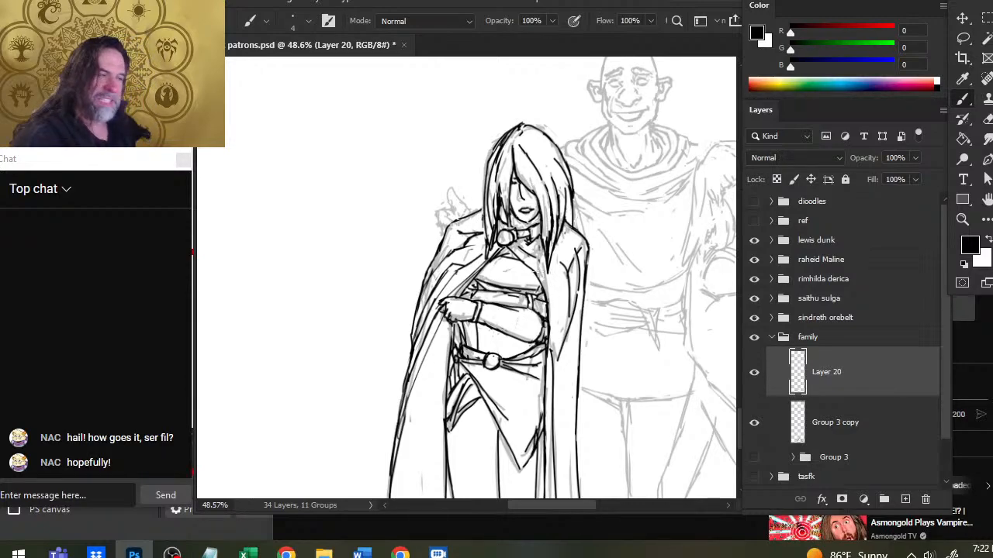
Rework the cloak's shoulder contour beside the raised hand, from the hair to the upper arm, with alternating Brush and Eraser strokes.
key("e")
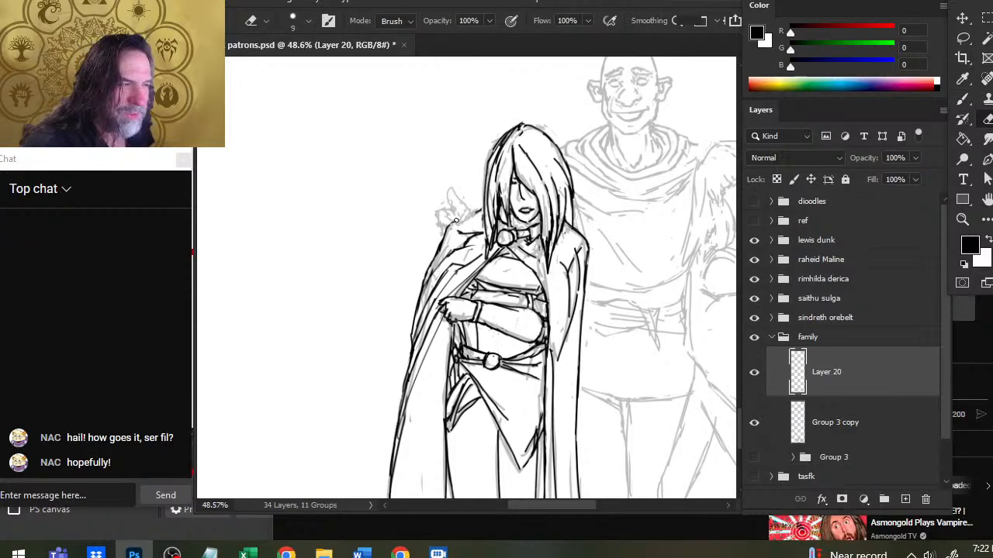
key("b")
mouse_move(474, 206)
left_mouse_down()
mouse_move(458, 247)
mouse_move(476, 217)
mouse_move(459, 230)
mouse_move(463, 240)
mouse_move(489, 222)
mouse_move(479, 239)
mouse_move(478, 225)
mouse_move(438, 268)
left_mouse_up()
key("e")
key("b")
key("e")
key("b")
key("e")
key("b")
key("e")
Ink fold lines inside the same cloak shoulder, just below the hair, and clean them up with the Eraser.
key("b")
mouse_move(480, 226)
left_mouse_down()
mouse_move(432, 305)
mouse_move(464, 259)
left_mouse_up()
key("e")
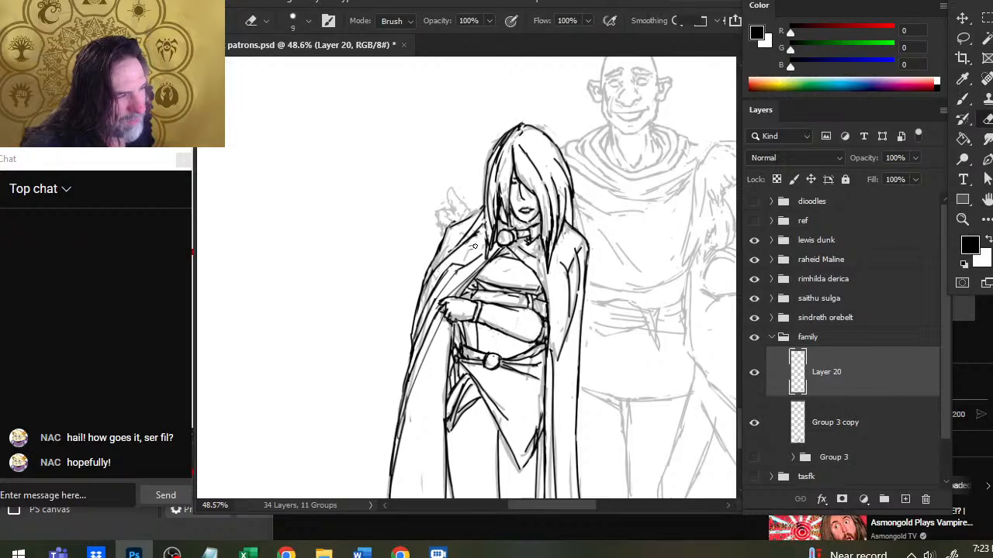
key("b")
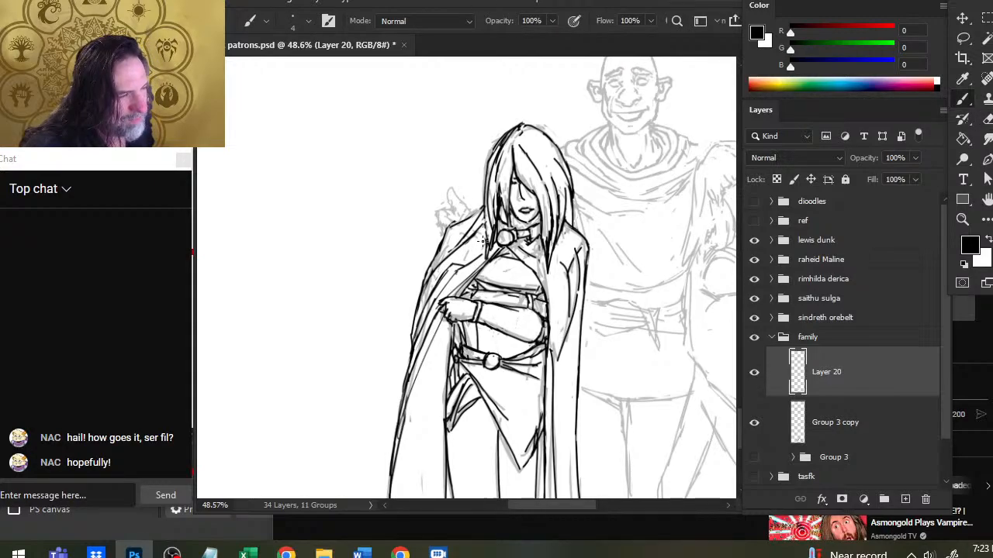
mouse_move(470, 234)
left_mouse_down()
mouse_move(434, 269)
mouse_move(455, 223)
left_mouse_up()
key("e")
key("b")
Refine the top line of that cloak shoulder where it slopes away from the hair.
key("e")
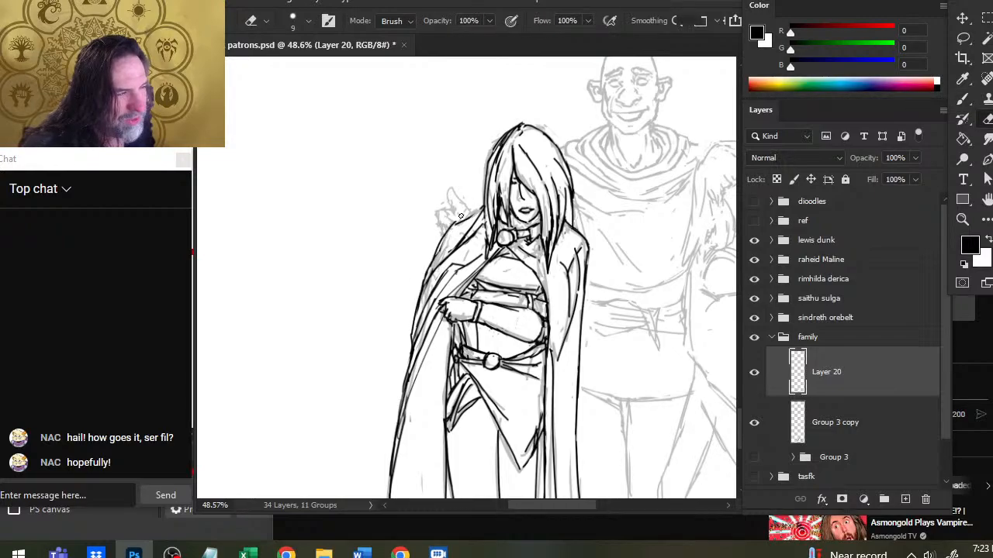
key("b")
left_click_drag(477, 214, 447, 231)
key("e")
key("b")
Erase the cloak's outer edge at the opposite shoulder, beside the bald man, touching up the line with the Brush.
key("e")
mouse_move(585, 238)
left_mouse_down()
mouse_move(576, 229)
mouse_move(592, 255)
mouse_move(588, 298)
mouse_move(588, 266)
mouse_move(586, 286)
left_mouse_up()
key("b")
key("e")
key("b")
key("e")
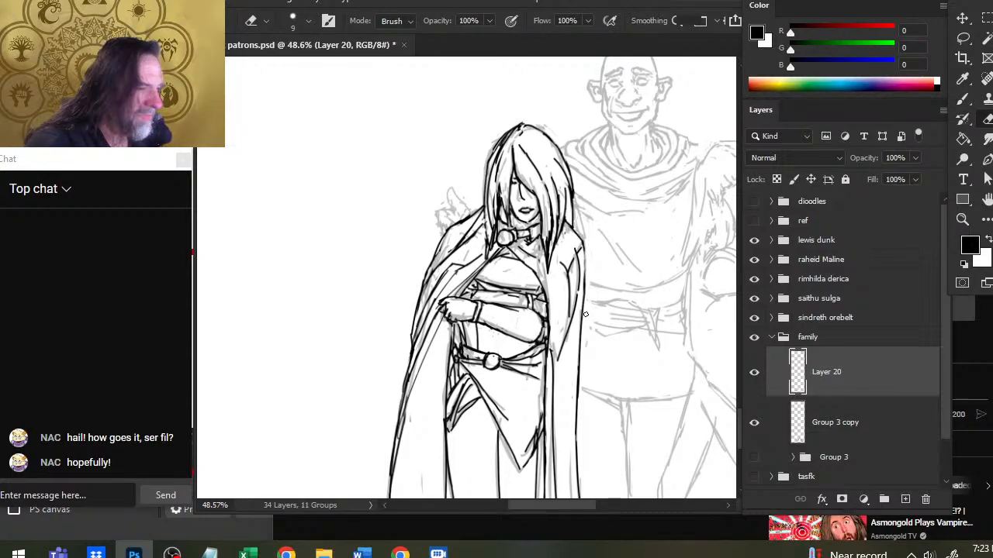
Ink a new outer cloak edge from the shoulder beside the bald man to below elbow level, trimming it with the Eraser.
key("b")
left_click_drag(580, 242, 585, 314)
key("e")
left_click_drag(578, 259, 578, 248)
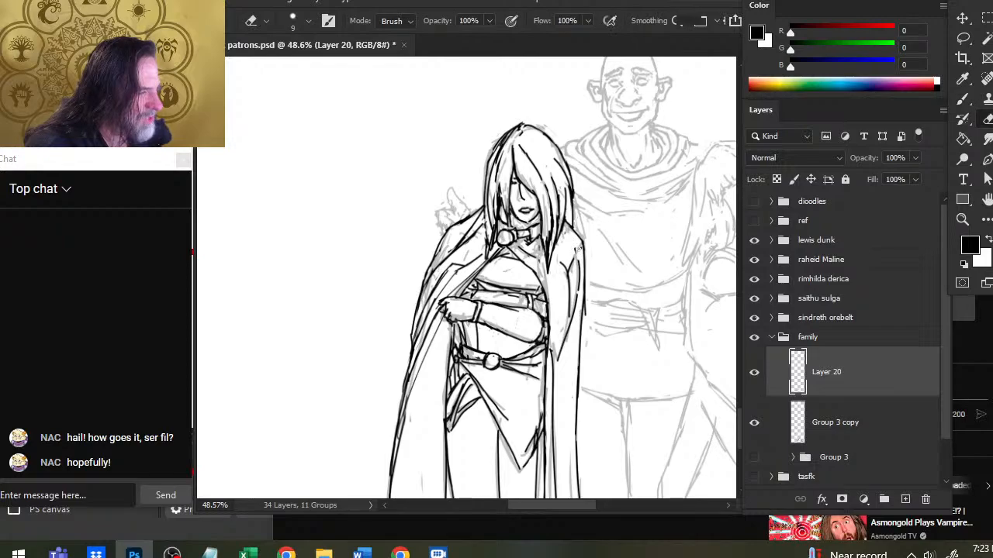
left_click_drag(585, 288, 581, 322)
key("b")
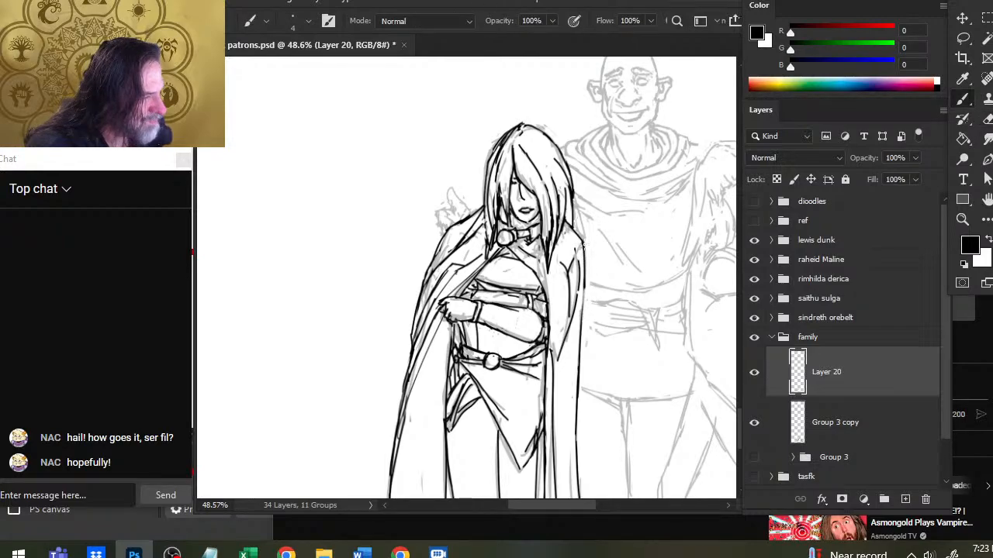
left_click_drag(581, 242, 583, 342)
Clean up and re-ink the cloak's outer edge next to the woman's gripping hand, down toward hip level.
key("e")
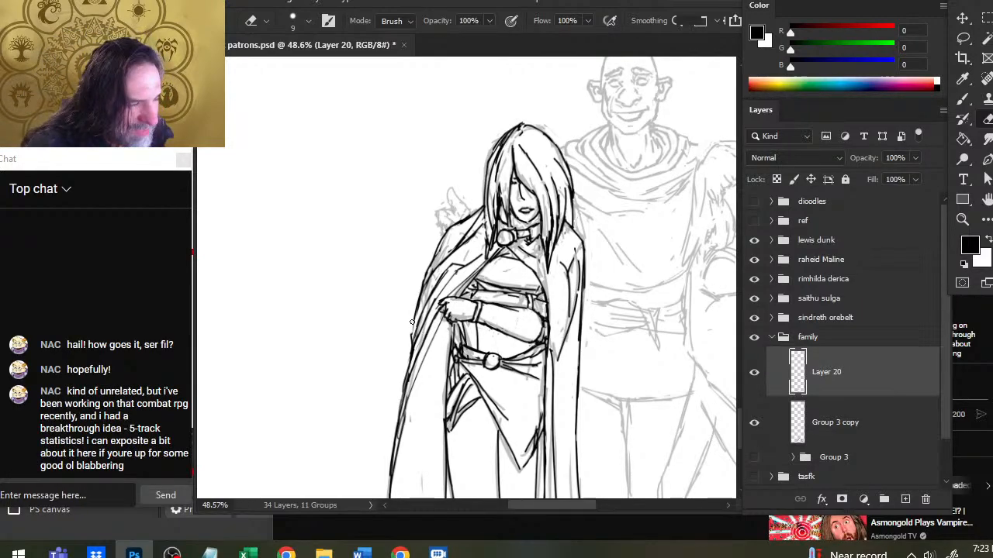
key("b")
left_click_drag(422, 302, 410, 382)
key("e")
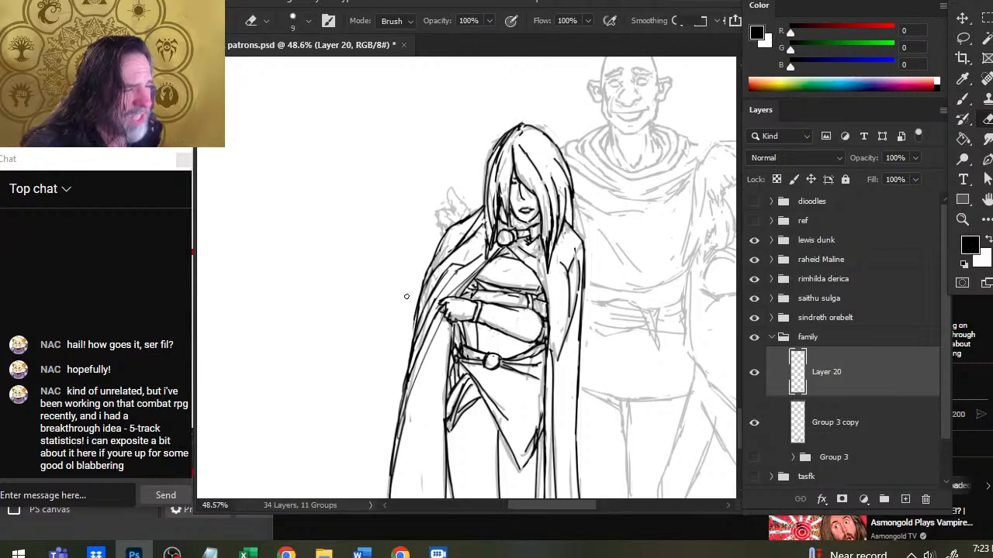
key("b")
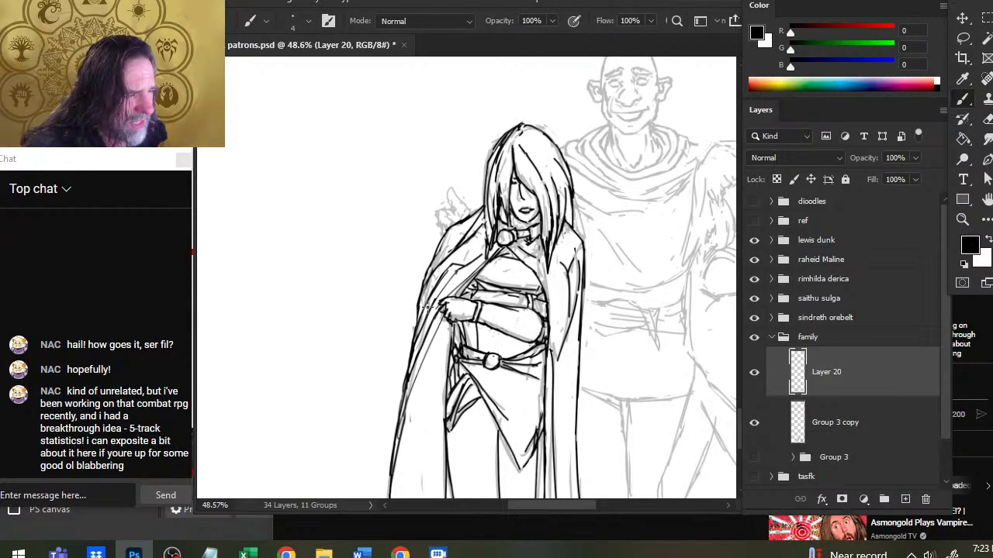
left_click_drag(422, 303, 412, 349)
Redraw the lower outer cloak edge on the gripping-hand side from the hip down, thinning the new line with the Eraser.
key("e")
left_click_drag(396, 442, 399, 411)
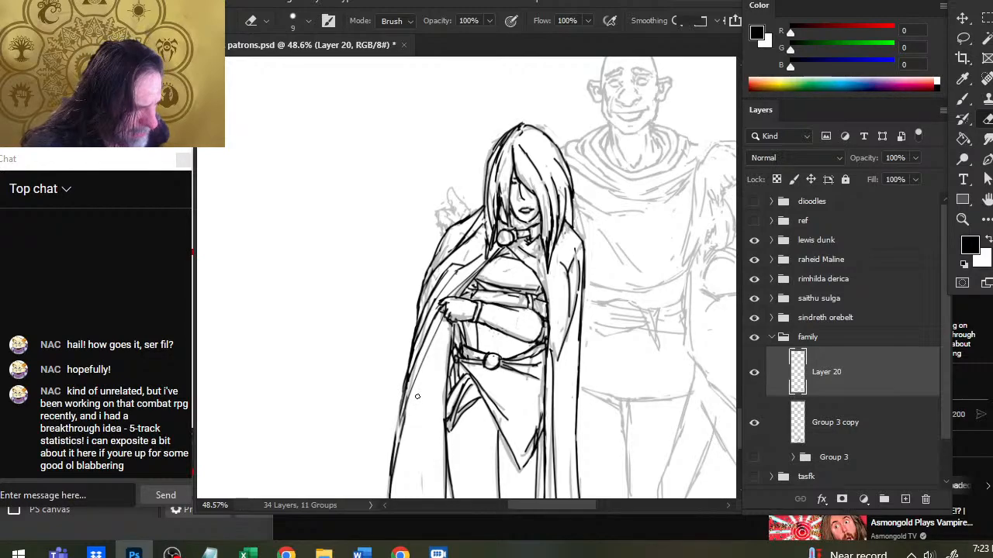
left_click_drag(405, 390, 397, 457)
key("b")
left_click_drag(405, 380, 392, 496)
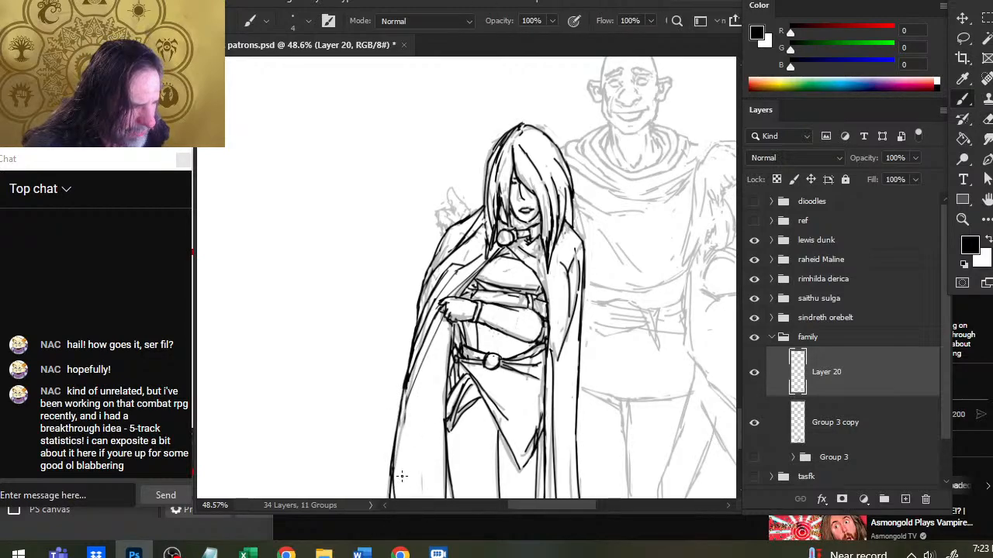
left_click_drag(411, 378, 393, 497)
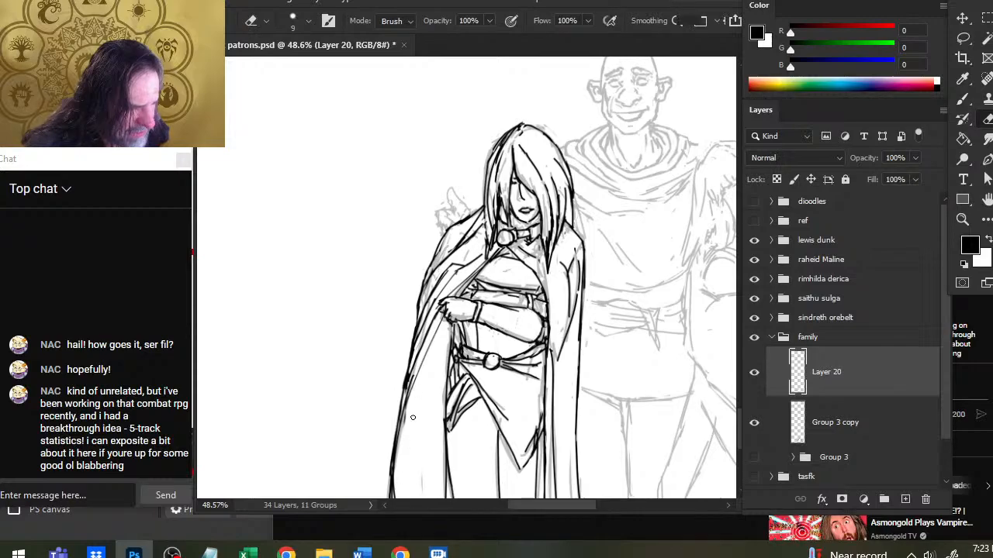
left_click_drag(411, 405, 394, 496)
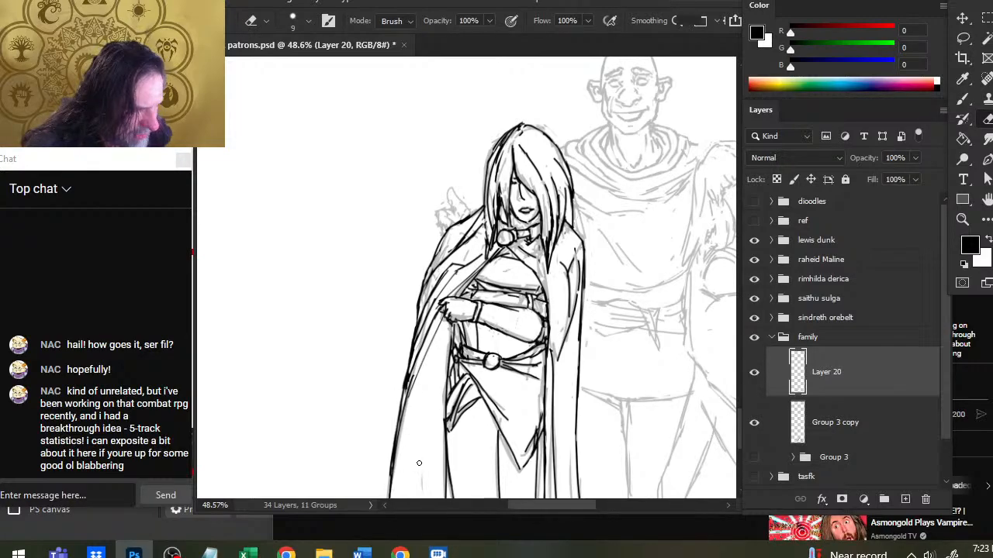
Ink a diagonal cloak fold from below the gripping hand to the outer edge, replacing the first attempt with a new stroke.
key("b")
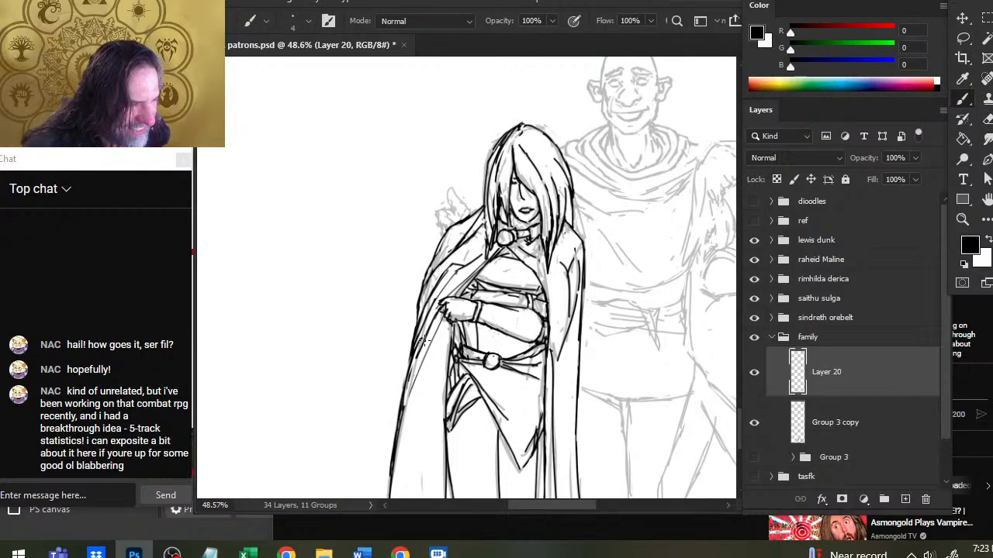
key("e")
key("b")
left_click_drag(429, 334, 401, 423)
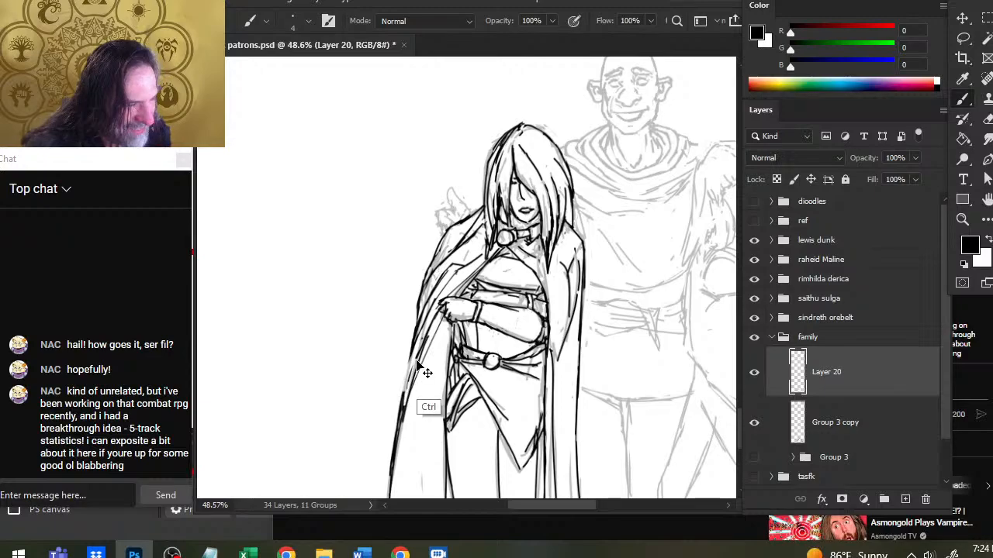
key("ctrl+z")
mouse_move(428, 333)
left_mouse_down()
mouse_move(399, 403)
mouse_move(400, 365)
mouse_move(408, 357)
mouse_move(403, 395)
mouse_move(401, 367)
mouse_move(422, 350)
mouse_move(397, 423)
left_mouse_up()
Trim the diagonal fold where it meets the cloak's outer edge below hip level, using Brush and Eraser.
key("e")
key("b")
key("e")
key("b")
key("e")
left_click_drag(401, 388, 397, 419)
Add a short stroke to the cloak edge just above the hip and erase along the diagonal fold.
key("b")
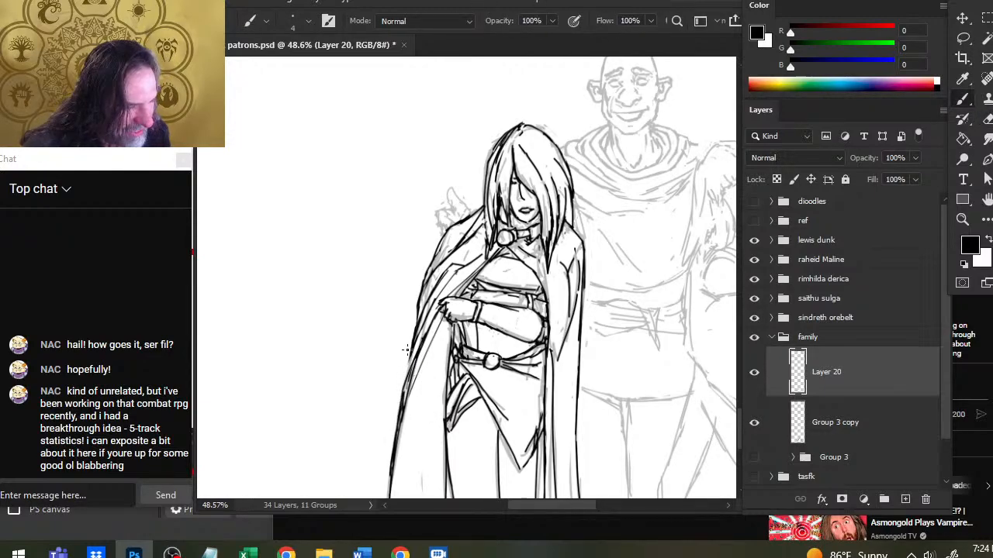
mouse_move(415, 335)
left_mouse_down()
mouse_move(403, 405)
mouse_move(415, 342)
mouse_move(405, 361)
left_mouse_up()
key("e")
key("b")
key("e")
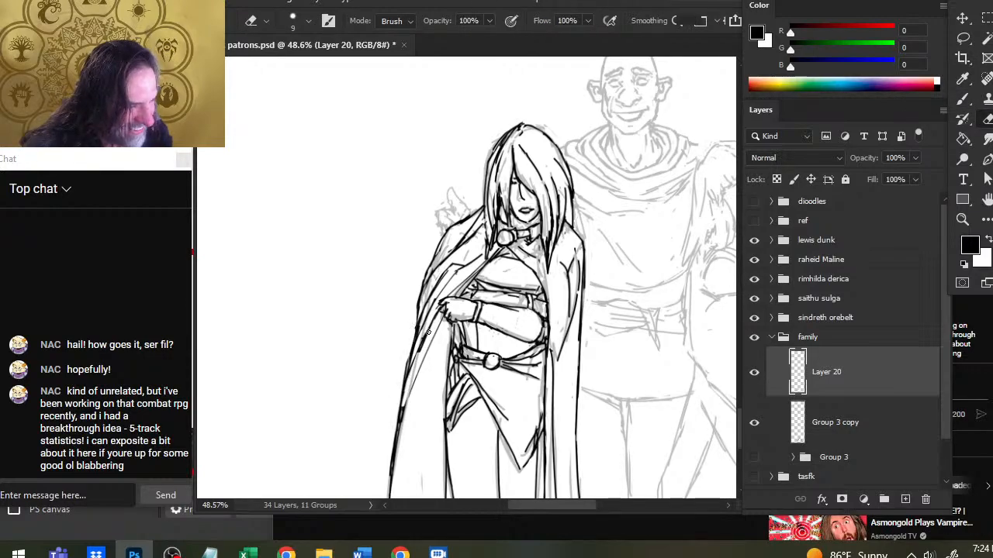
left_click_drag(428, 326, 396, 428)
Erase and redraw the cloak's outer edge between the gripping hand and the belt.
key("b")
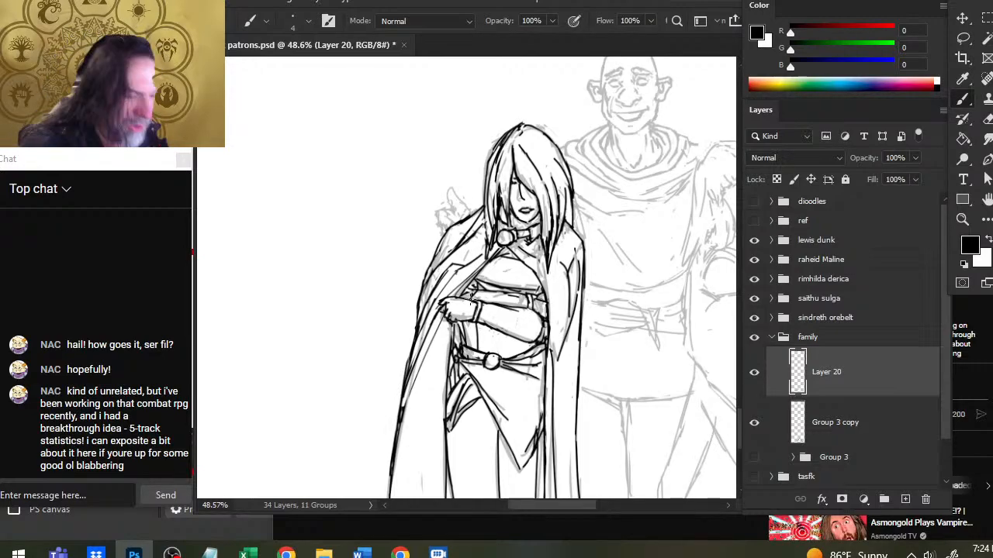
key("e")
left_click_drag(417, 316, 411, 346)
key("b")
left_click_drag(421, 303, 410, 363)
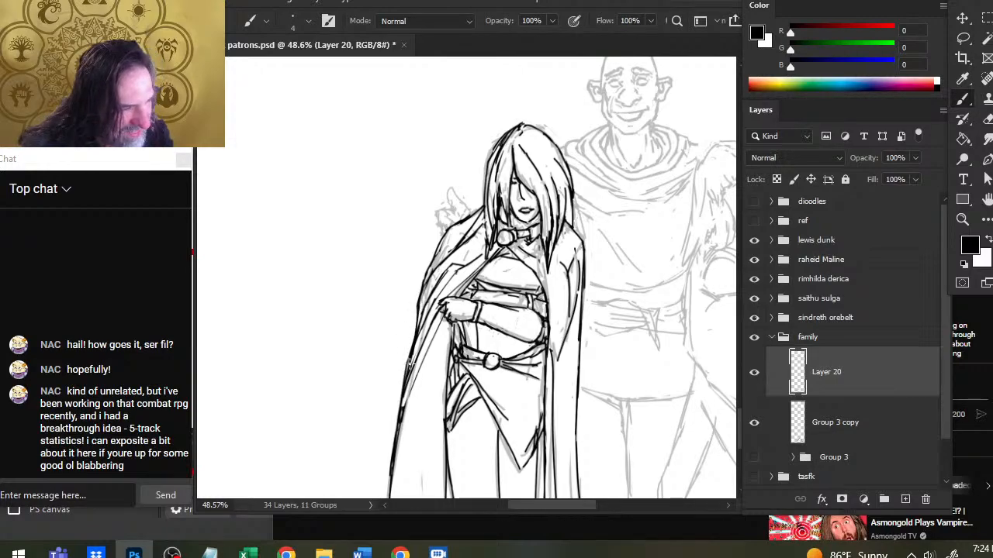
Lighten the cloak's shoulder fold with the Eraser and re-ink the outer edge from the elbow to the hip.
key("e")
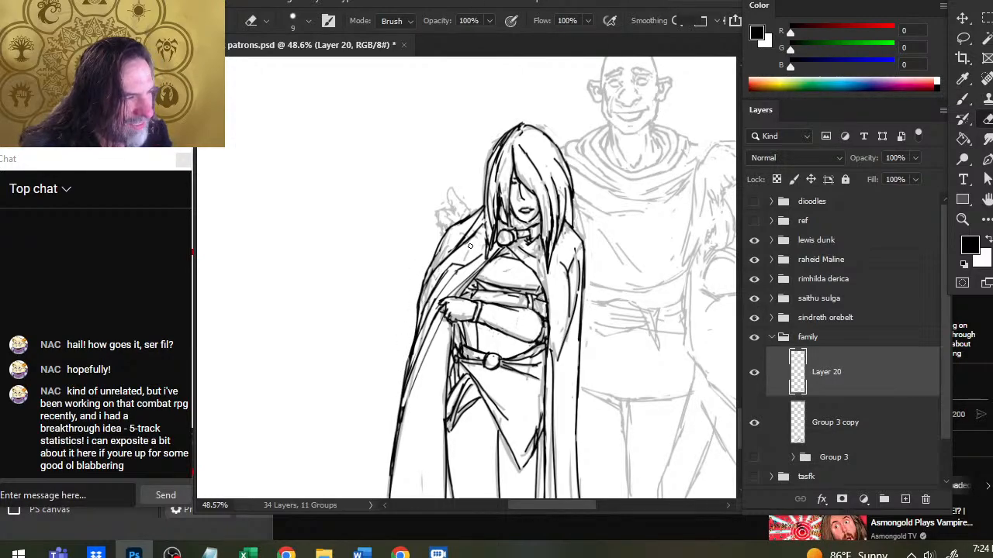
left_click_drag(464, 240, 451, 255)
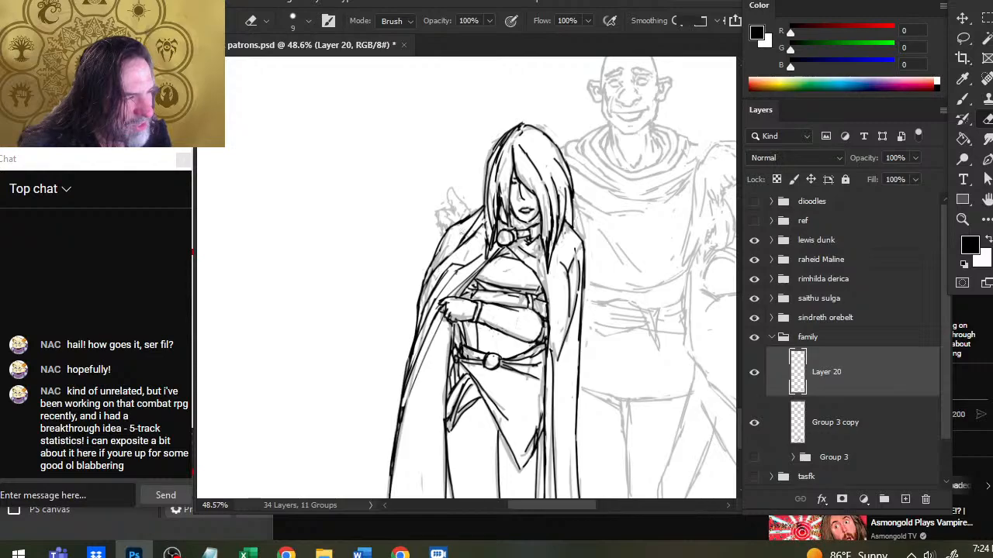
left_click_drag(415, 343, 405, 374)
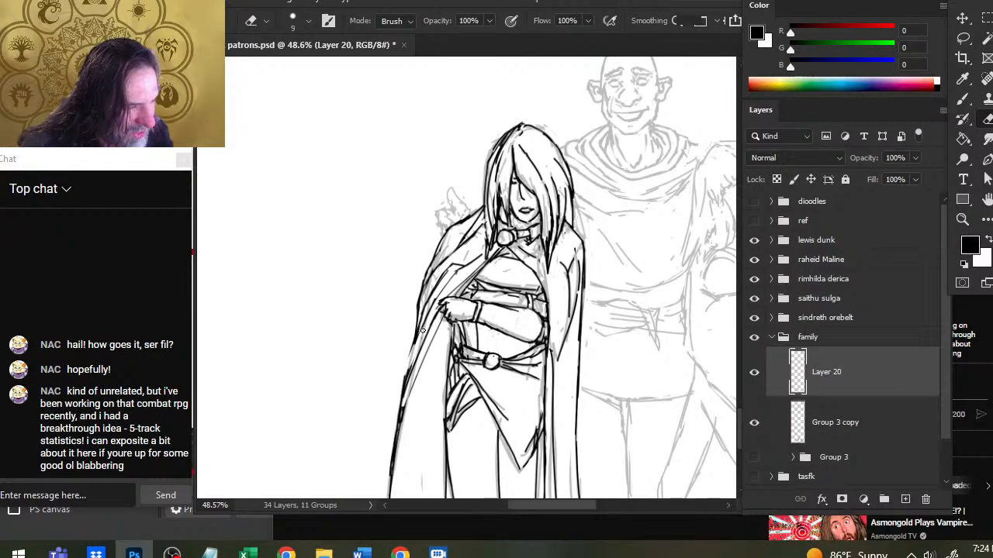
key("b")
left_click_drag(420, 325, 404, 382)
Thin the cloak's outer line around belt level and below it with Eraser passes.
key("e")
left_click_drag(417, 348, 401, 408)
key("b")
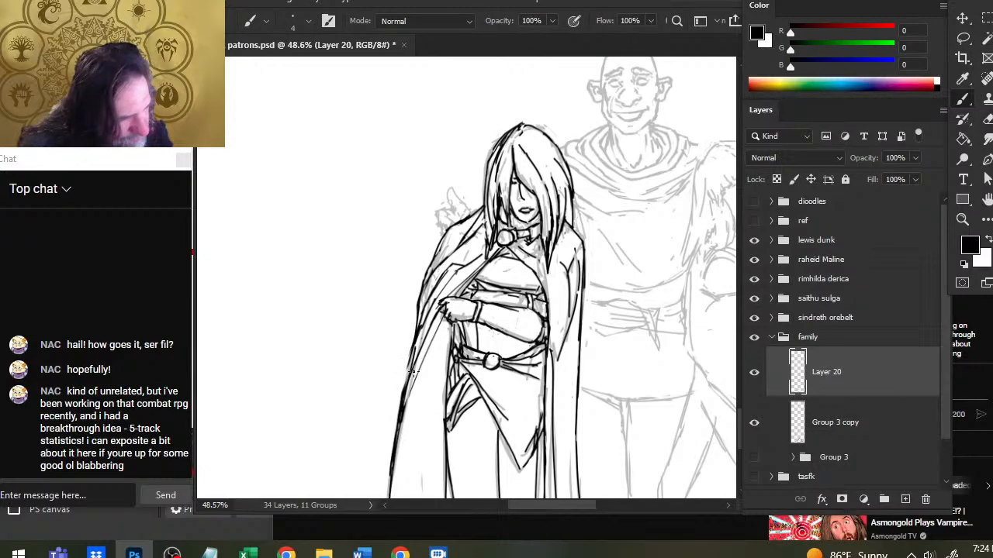
key("e")
left_click_drag(418, 341, 397, 411)
Smooth the cloak's outer contour just below the hip by alternating Brush touches and Eraser strokes.
key("b")
key("e")
left_click_drag(408, 374, 395, 425)
key("b")
key("e")
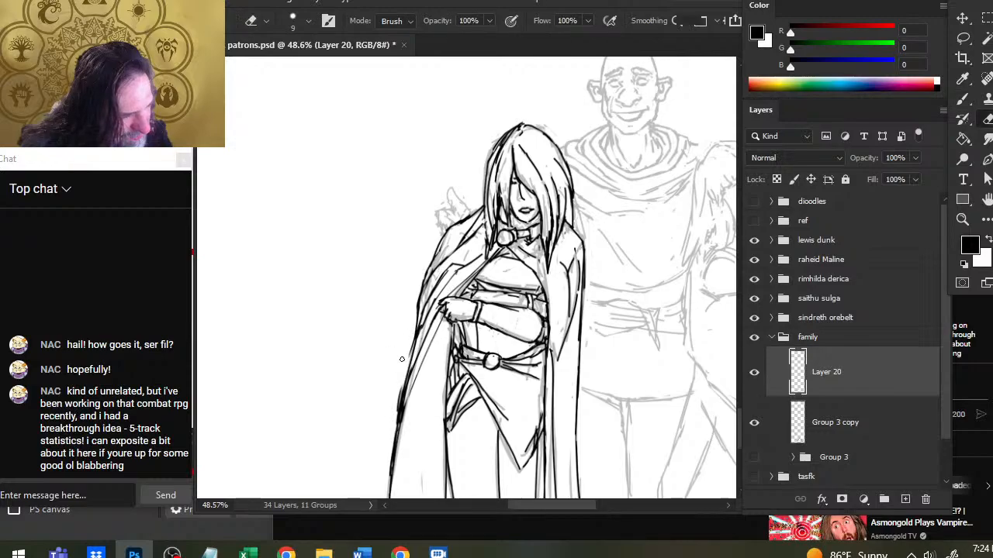
left_click_drag(404, 386, 397, 417)
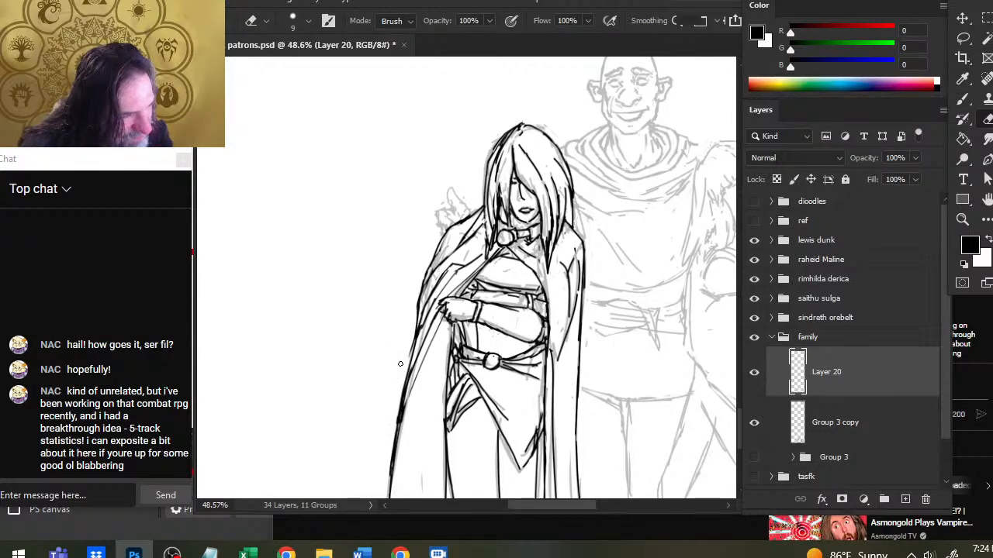
Clear the cloak line beside the gripping hand and ink a long fold from the forearm down to the hip.
left_click_drag(428, 315, 419, 330)
key("b")
mouse_move(440, 291)
left_mouse_down()
mouse_move(402, 399)
mouse_move(416, 330)
mouse_move(403, 391)
left_mouse_up()
key("e")
key("b")
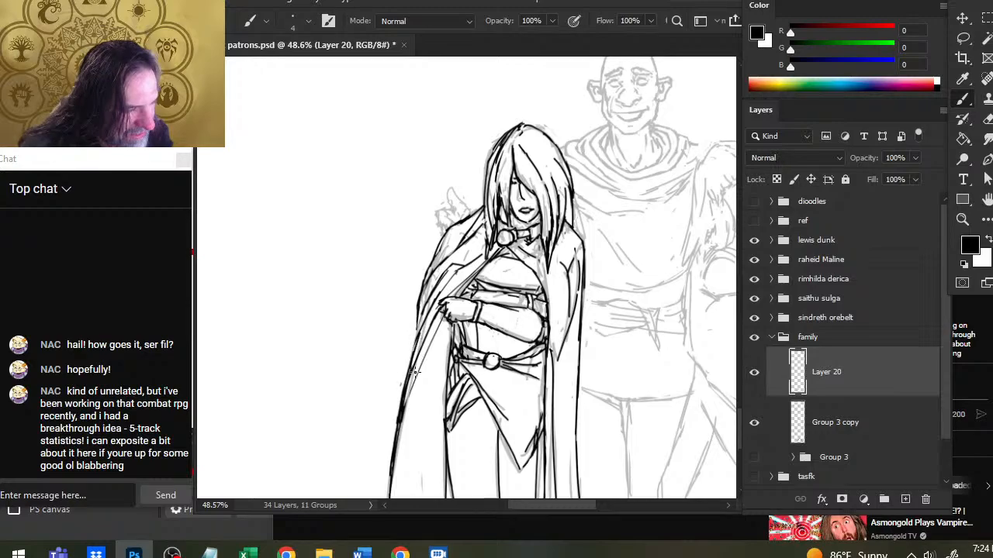
key("e")
Re-ink the outer cloak edge from the gripping hand to belt level and erase the overlapping line.
key("b")
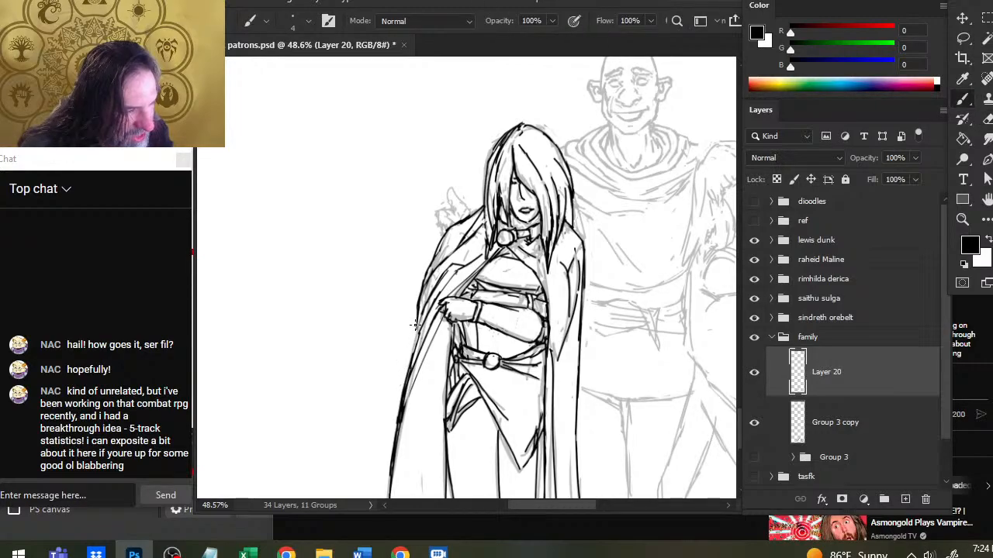
left_click_drag(420, 313, 413, 358)
key("e")
mouse_move(426, 309)
left_mouse_down()
mouse_move(415, 347)
mouse_move(431, 298)
mouse_move(404, 367)
left_mouse_up()
key("b")
key("e")
Brush a cleaner outer cloak line from the gripping hand to the hip, closing the gap near belt level.
key("b")
left_click_drag(421, 312, 403, 377)
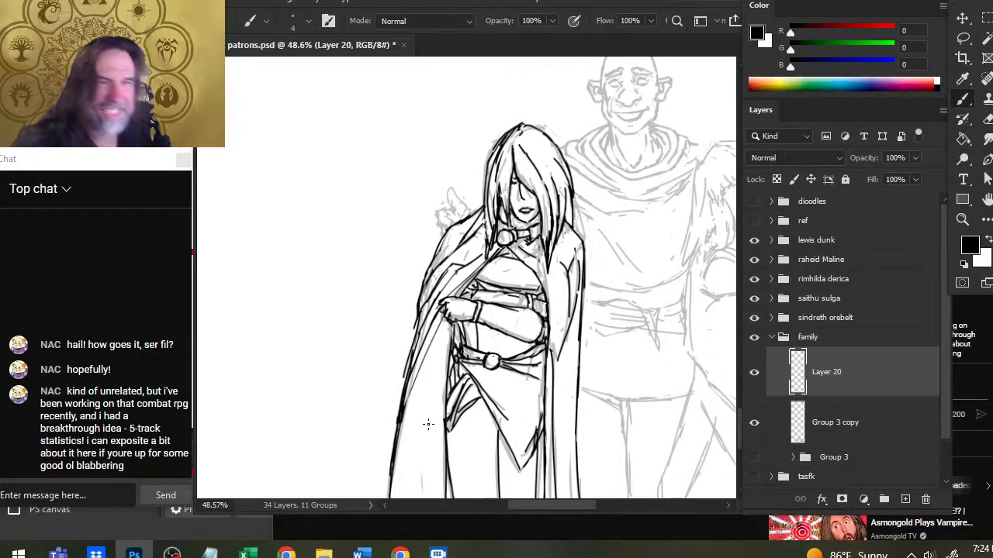
key("e")
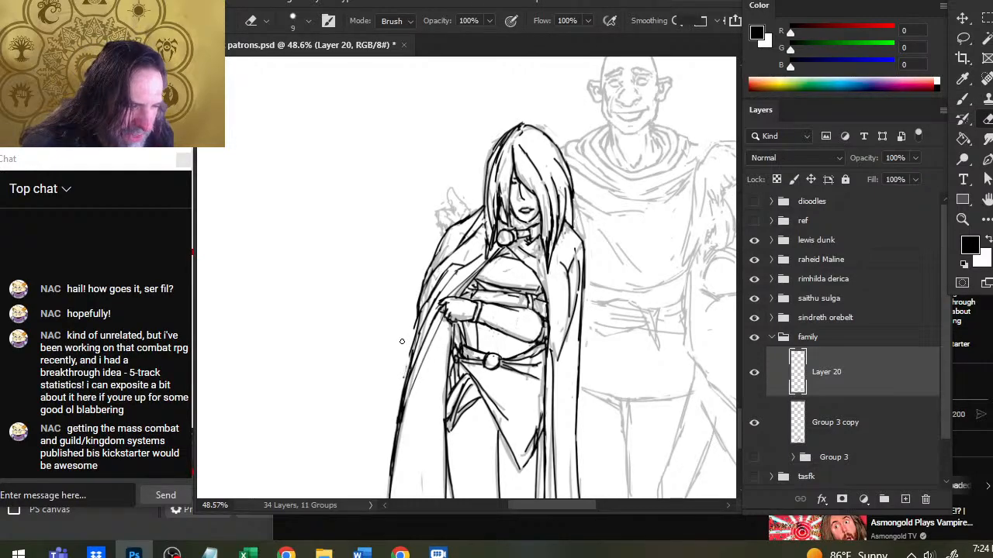
key("b")
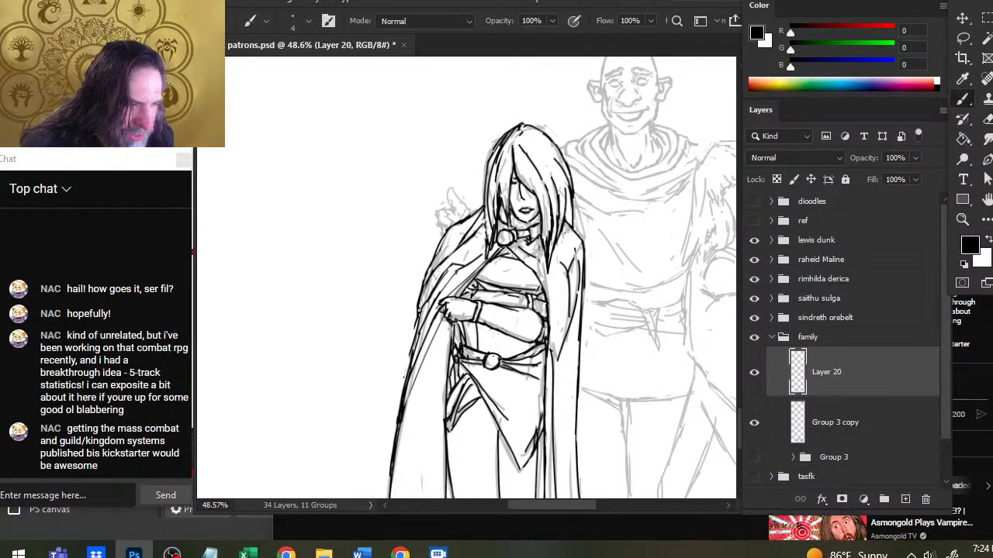
left_click_drag(417, 320, 404, 370)
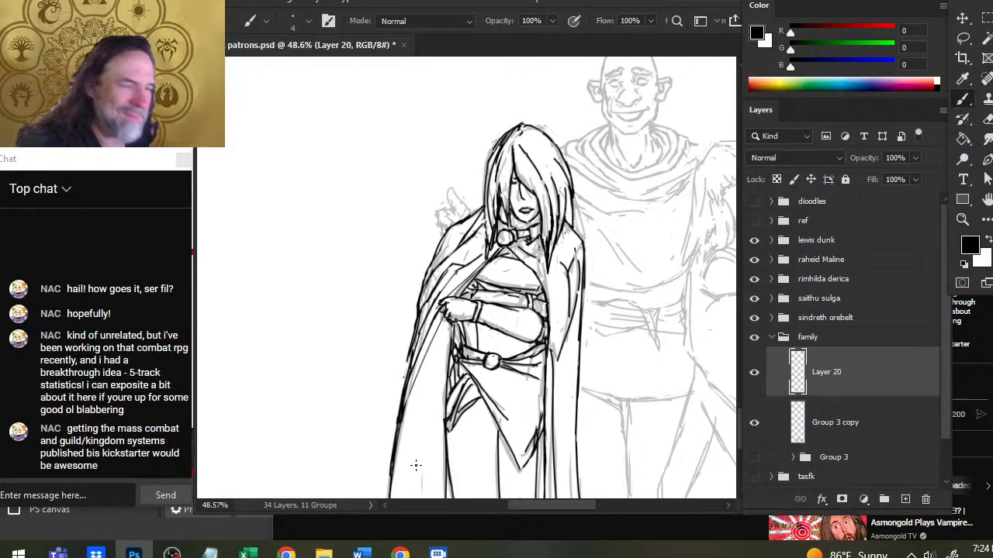
Erase and re-ink the lower end of the cloak's arm fold at elbow height, on the side facing the bald man.
key("e")
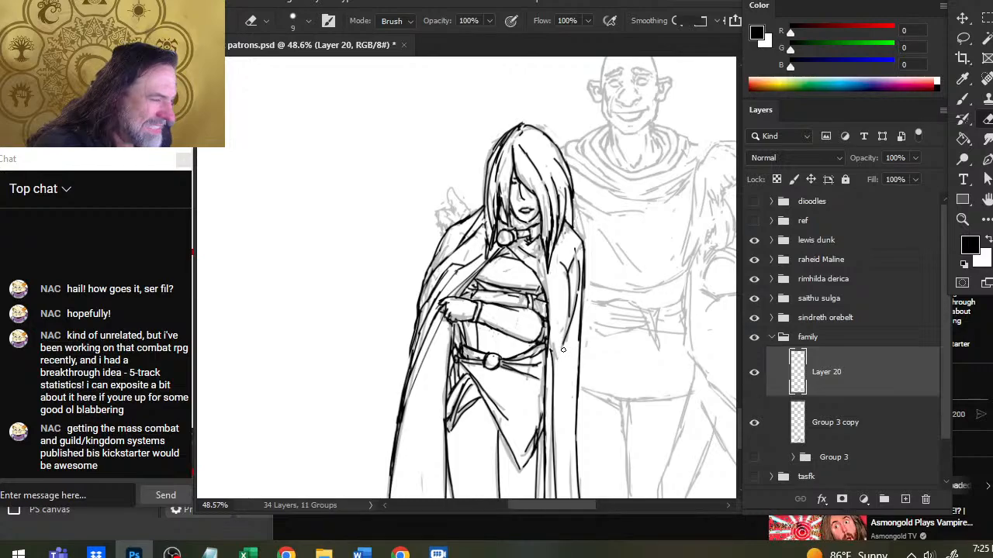
key("b")
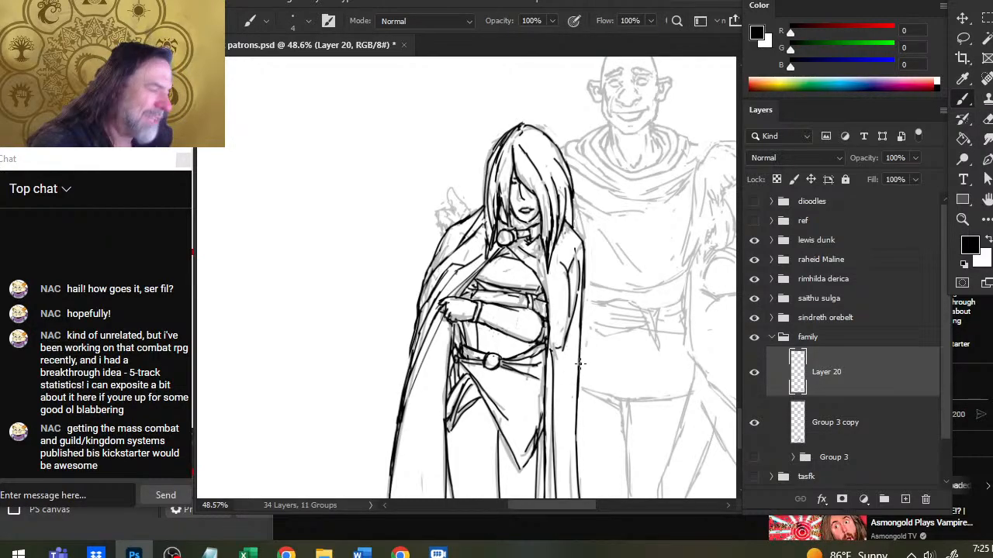
key("e")
key("b")
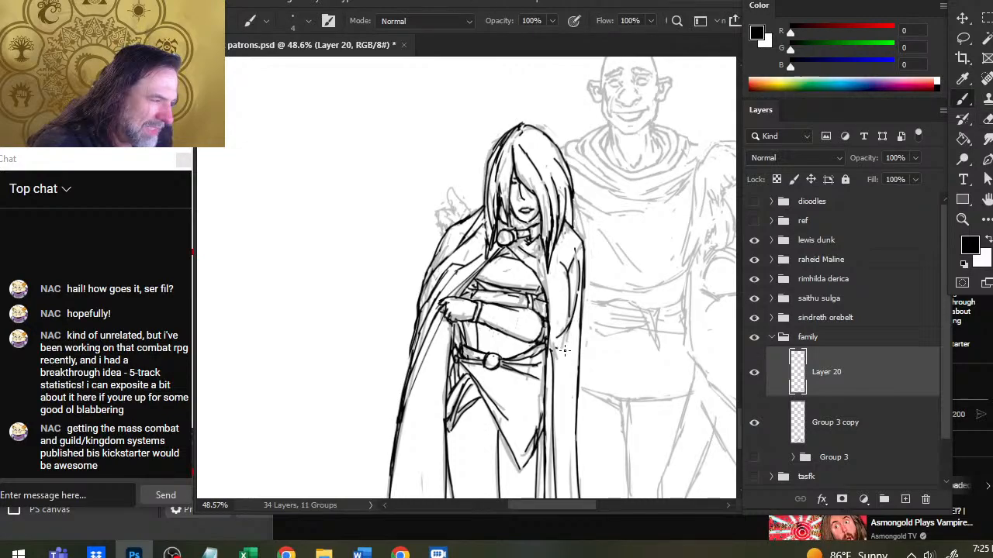
key("e")
left_click_drag(559, 335, 553, 349)
key("b")
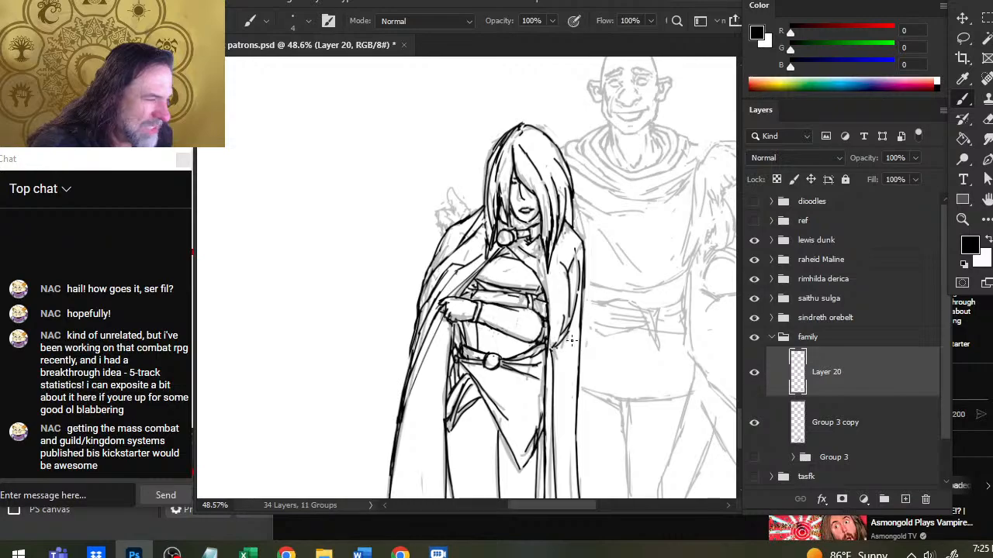
Refine the short curved stroke at the elbow of the cloak with alternating Eraser and Brush touches.
key("e")
key("b")
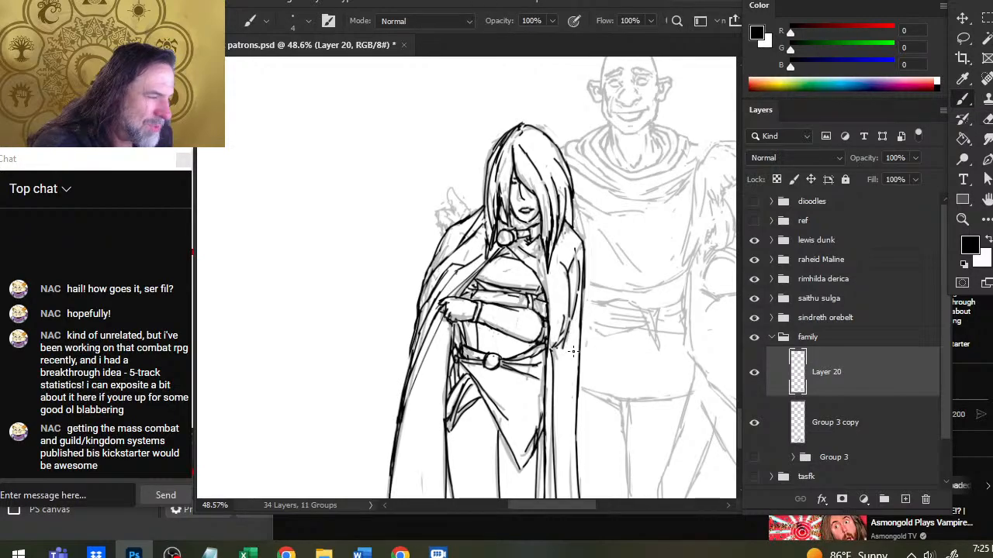
key("e")
key("b")
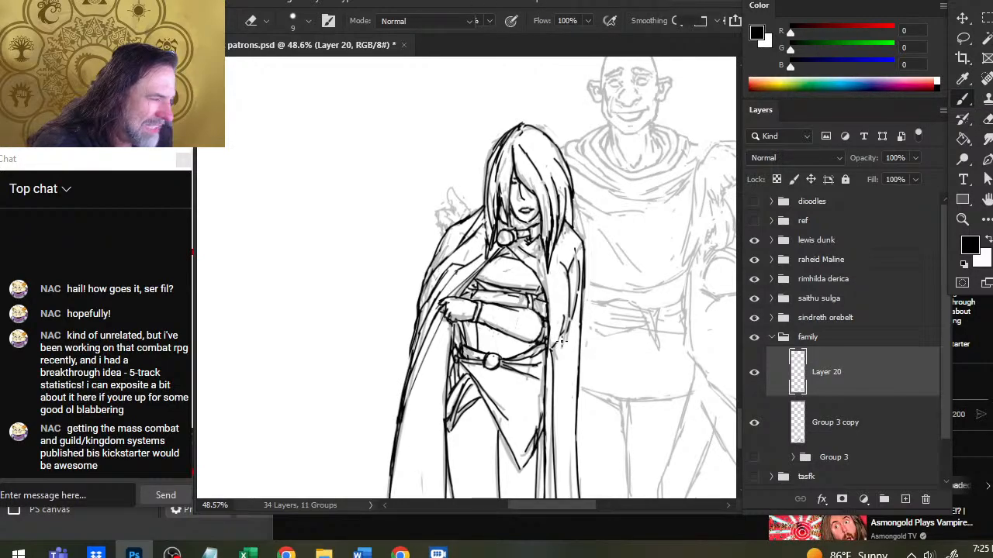
key("e")
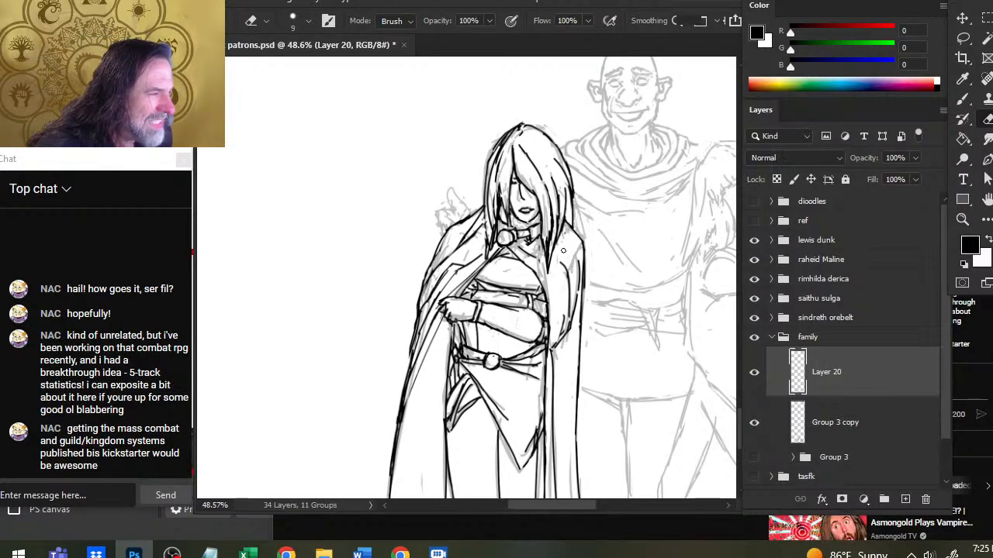
Erase the cloak fold running from below the shoulder to the elbow and rework its line with the Brush.
left_click_drag(567, 270, 564, 336)
key("b")
key("e")
key("b")
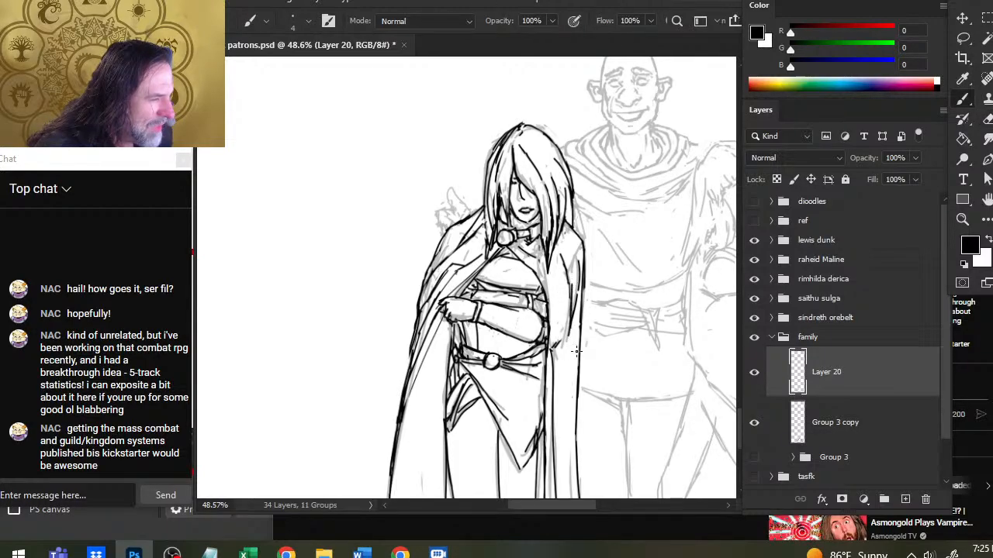
key("e")
left_click_drag(573, 281, 570, 349)
key("b")
Trim the inner cloak fold along the upper arm and redraw it closer to the outer cloak edge.
key("e")
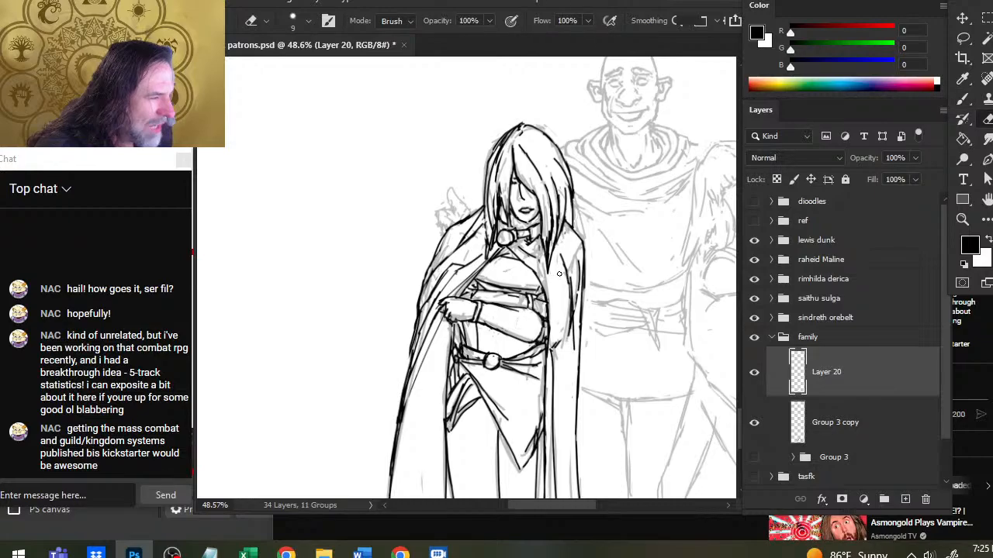
mouse_move(567, 284)
left_mouse_down()
mouse_move(559, 273)
mouse_move(574, 347)
left_mouse_up()
key("b")
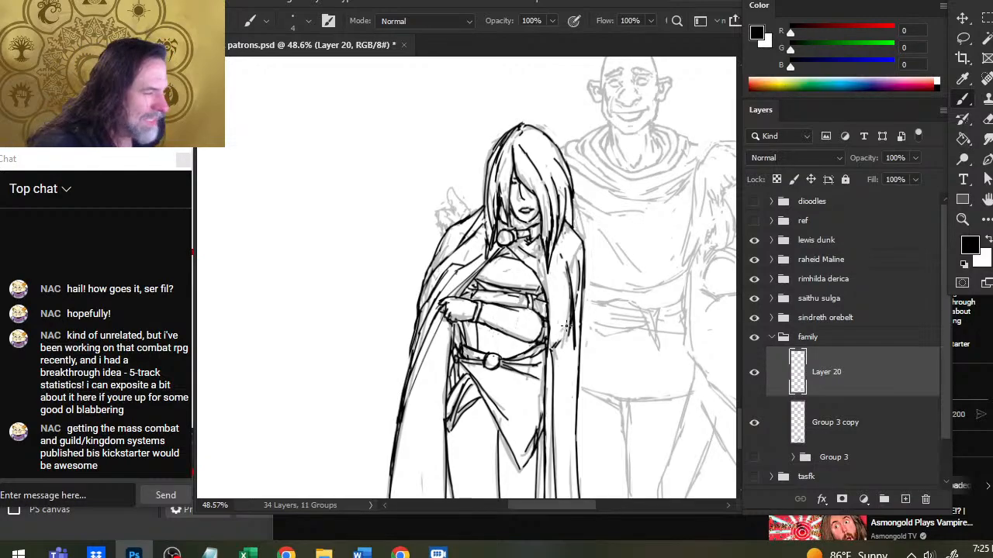
key("e")
left_click_drag(568, 299, 575, 350)
key("b")
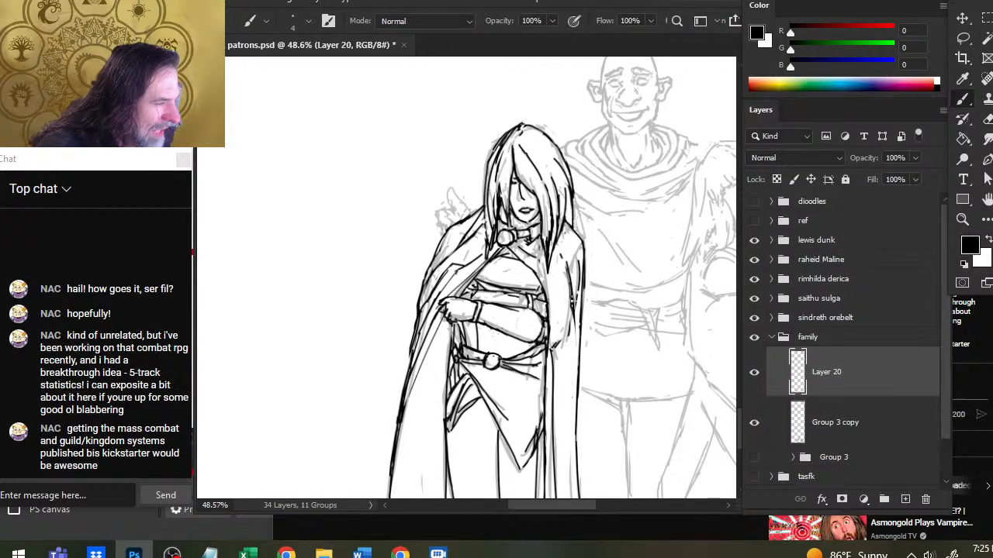
Ink the cloak fold from mid-arm down past belt level and erase the overlapping marks along it.
left_click_drag(569, 294, 572, 360)
key("e")
left_click_drag(568, 321, 567, 355)
key("b")
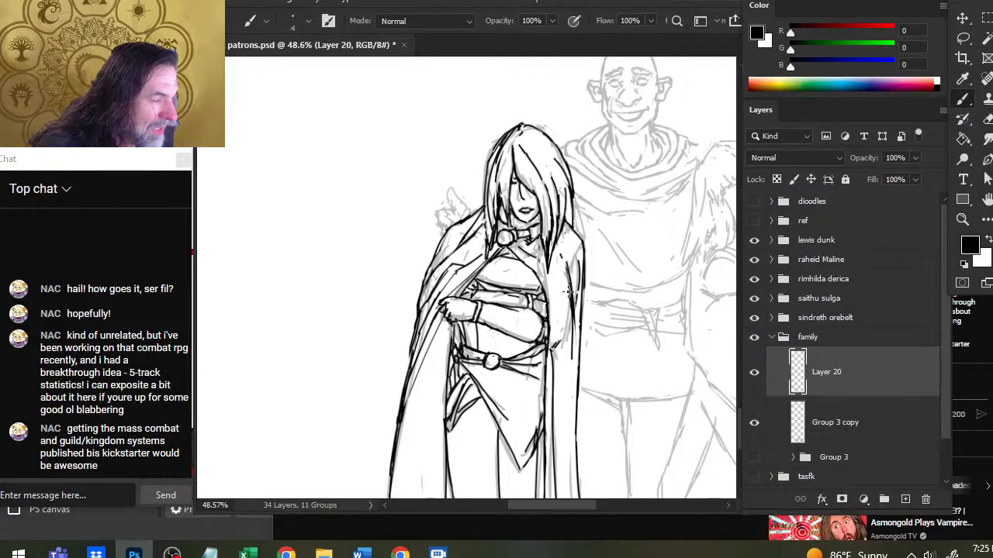
key("e")
mouse_move(569, 283)
left_mouse_down()
mouse_move(572, 379)
mouse_move(570, 306)
left_mouse_up()
key("b")
key("e")
left_click_drag(575, 340, 572, 366)
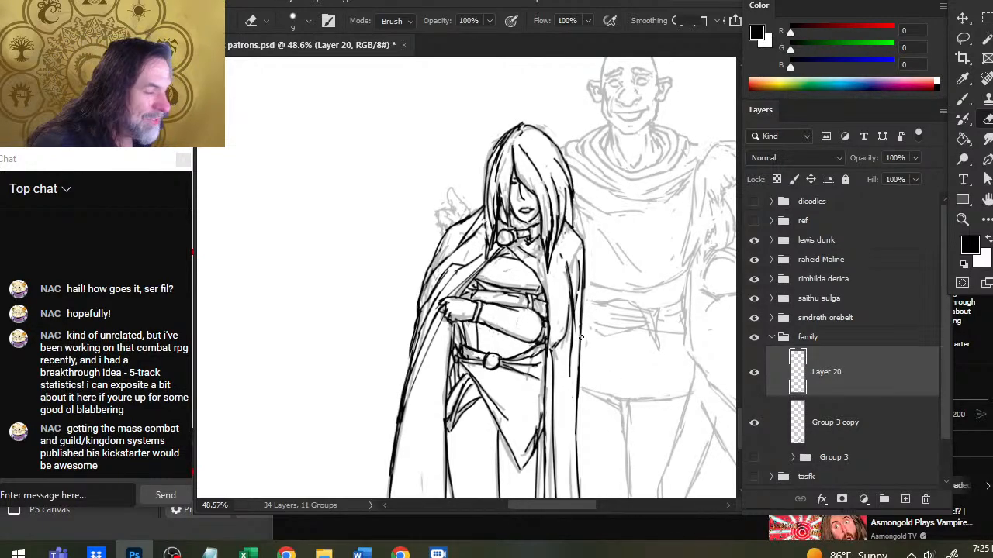
key("b")
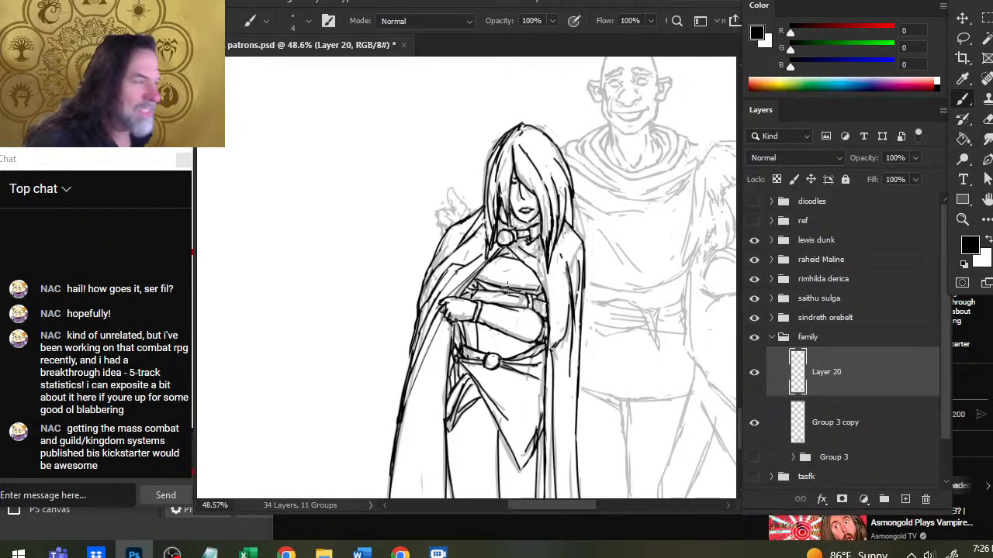
Clear the stray fold lines inside the cloak's shoulder between the raised sketch hand and the hair, touching up the contour.
key("e")
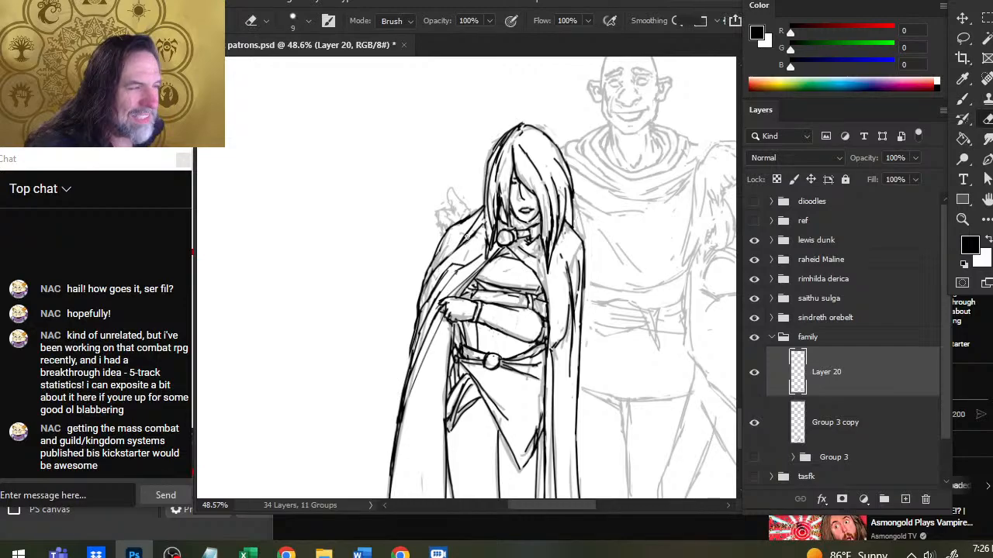
mouse_move(475, 232)
left_mouse_down()
mouse_move(462, 243)
mouse_move(489, 218)
mouse_move(489, 237)
left_mouse_up()
key("b")
key("e")
key("b")
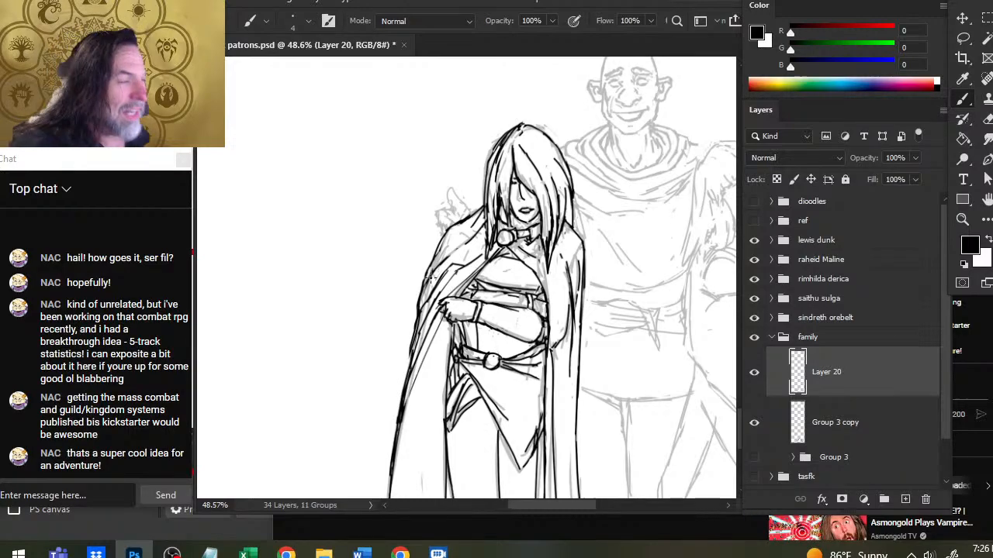
key("e")
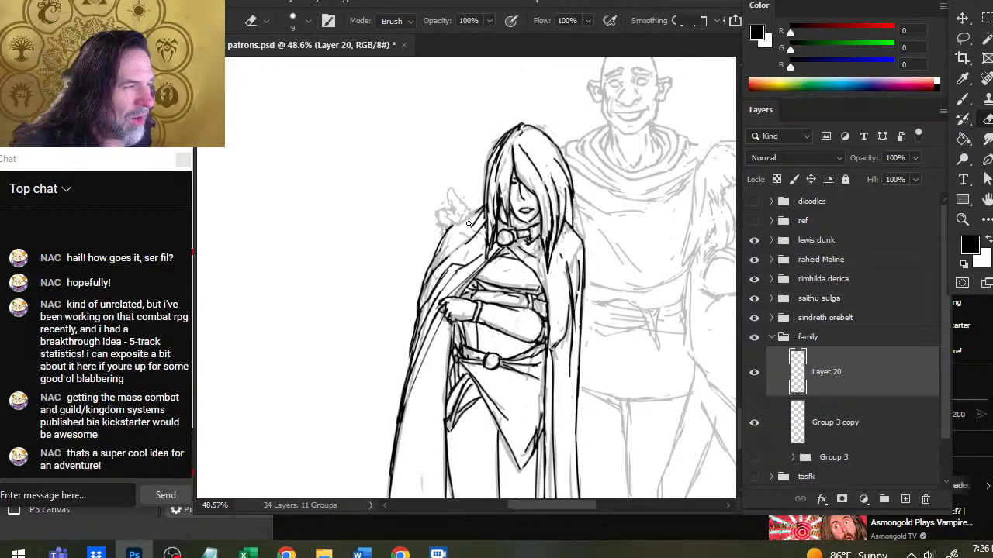
key("b")
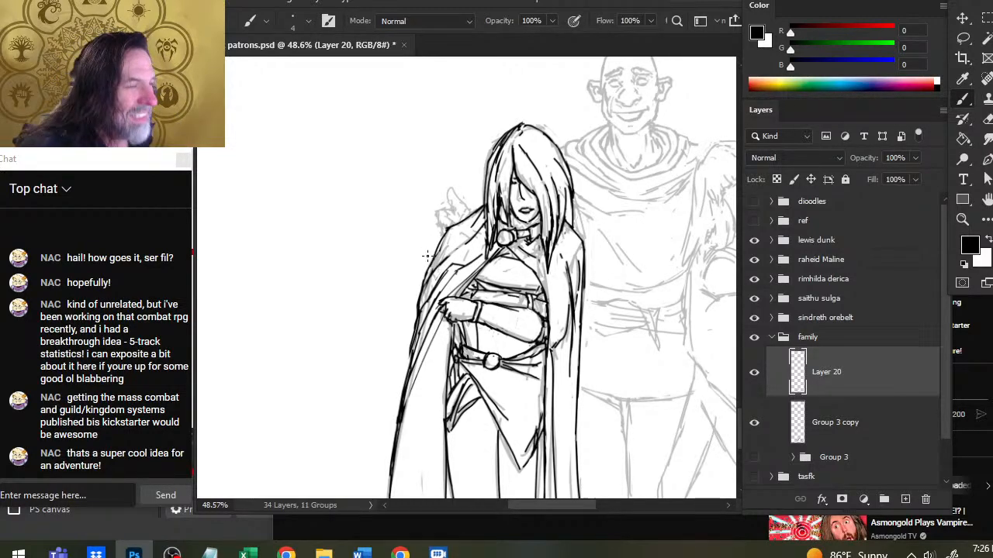
Thin and re-ink the cloak's shoulder contour where it meets the hair beside the raised sketch hand.
key("e")
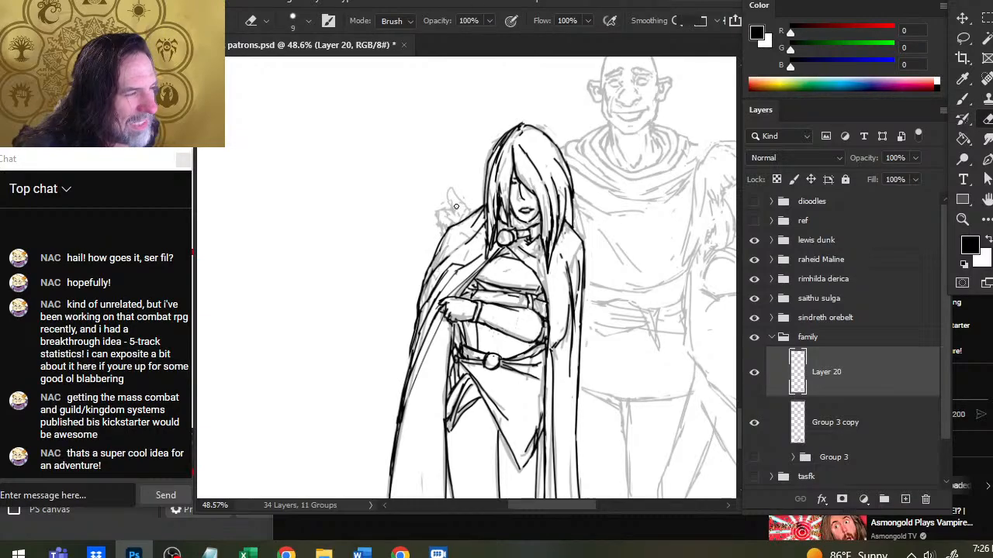
key("b")
key("e")
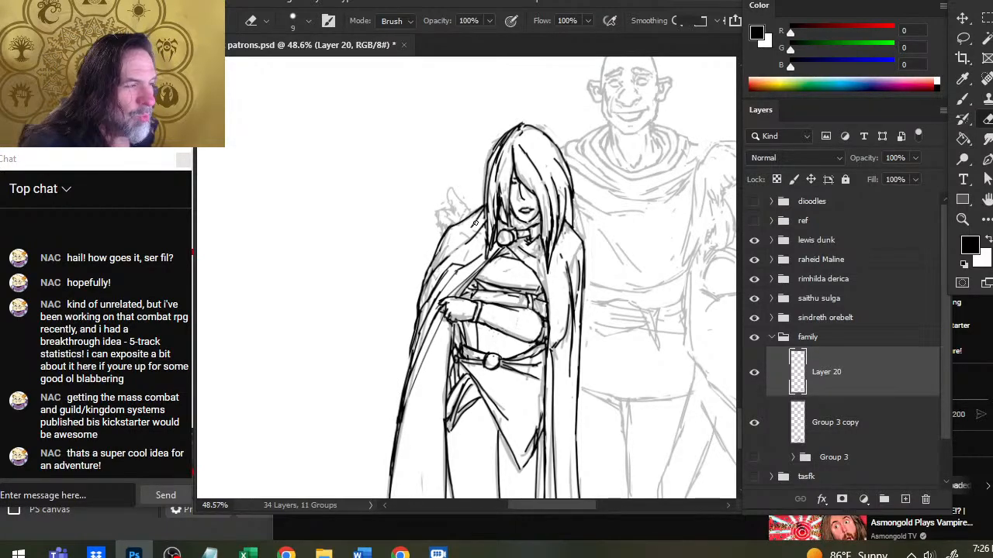
key("b")
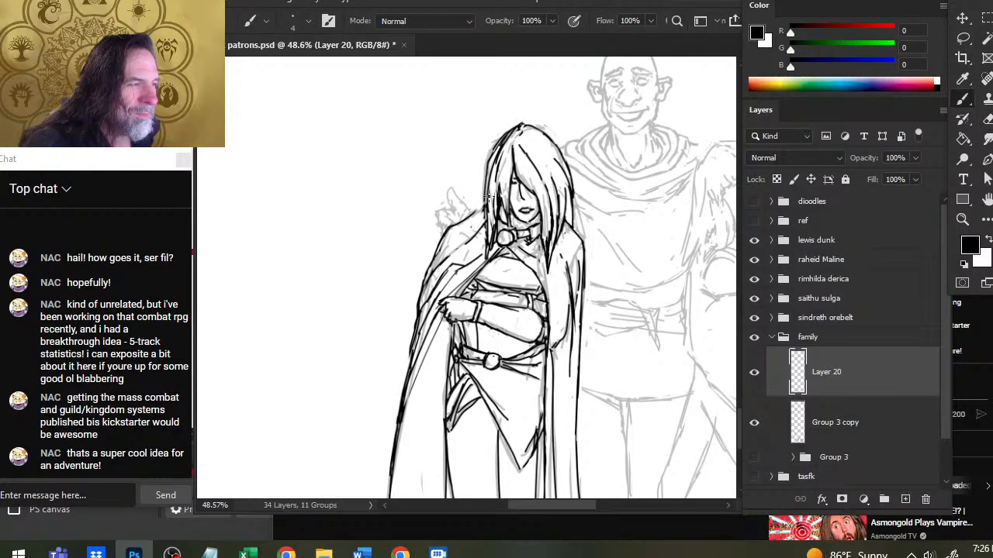
key("e")
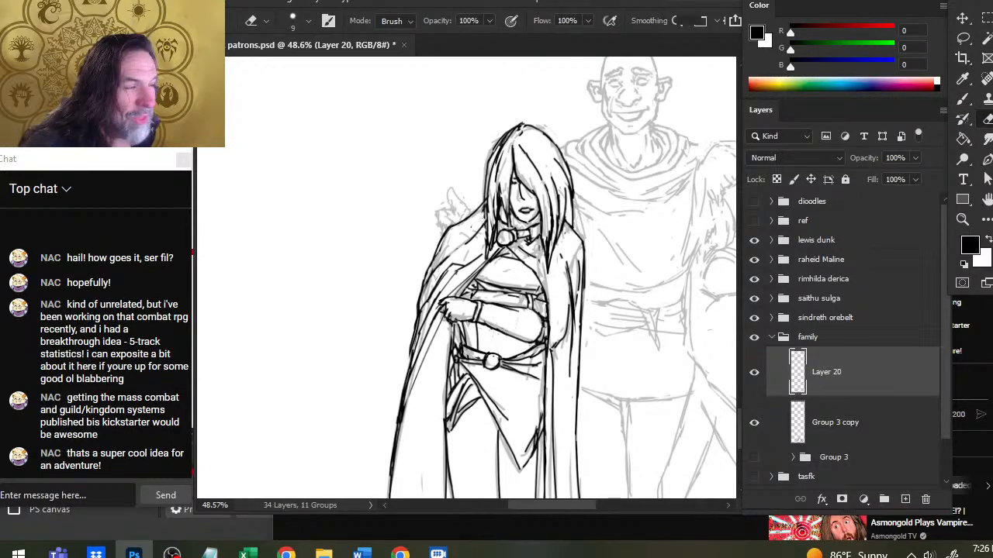
key("b")
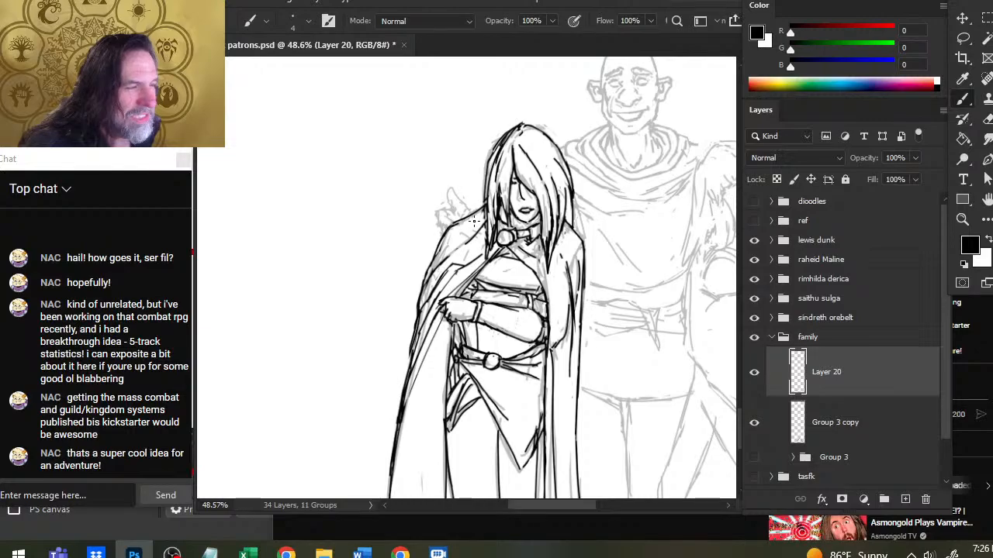
key("e")
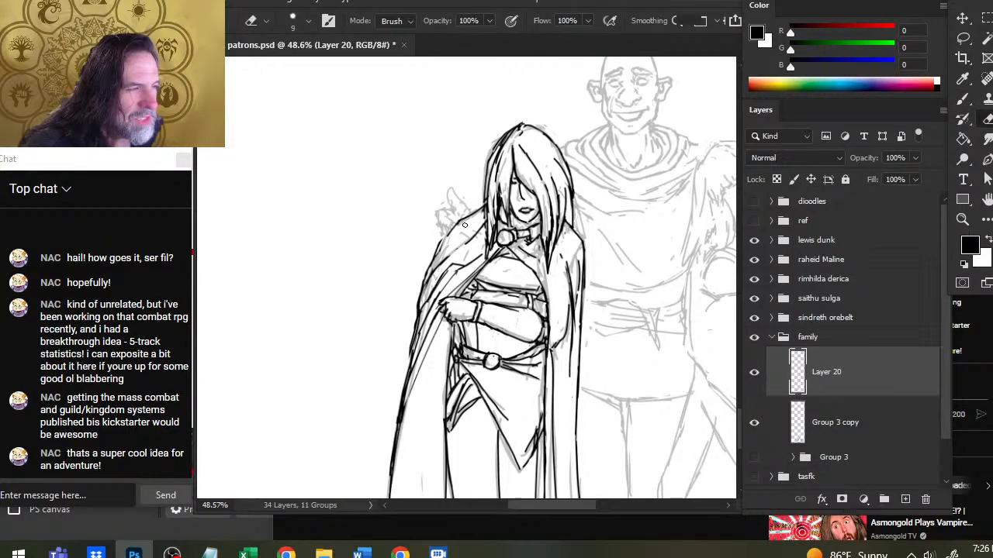
Brush a firmer shoulder contour sloping from the hair to below the raised sketch hand and trim its excess.
key("b")
mouse_move(458, 223)
left_mouse_down()
mouse_move(434, 262)
mouse_move(437, 237)
left_mouse_up()
key("e")
key("b")
key("e")
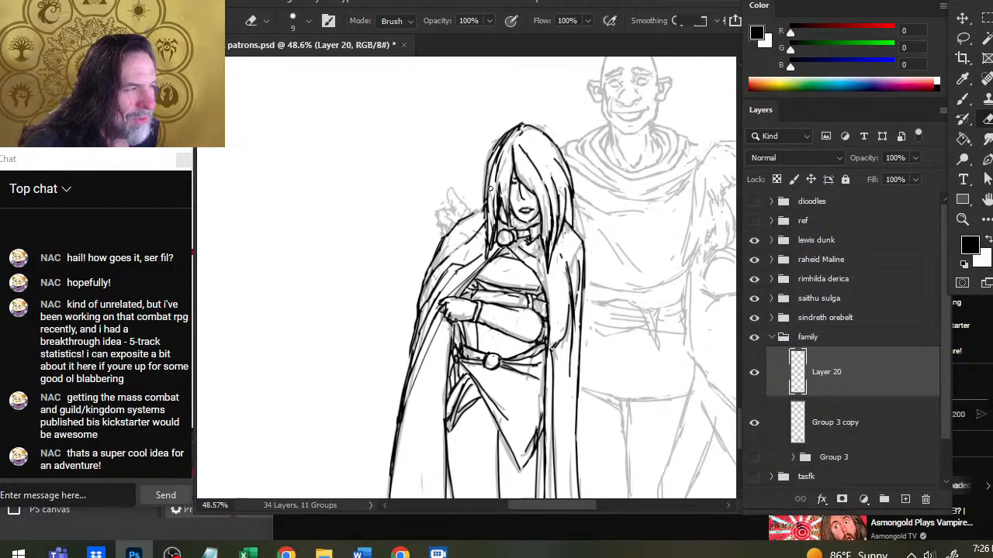
Erase the hair strands beside the cloak clasp and ink a longer pointed lock hanging over the chest.
mouse_move(490, 222)
left_mouse_down()
mouse_move(498, 241)
mouse_move(490, 269)
mouse_move(497, 203)
left_mouse_up()
key("b")
key("e")
left_click_drag(490, 251, 490, 221)
key("b")
left_click_drag(490, 184, 491, 248)
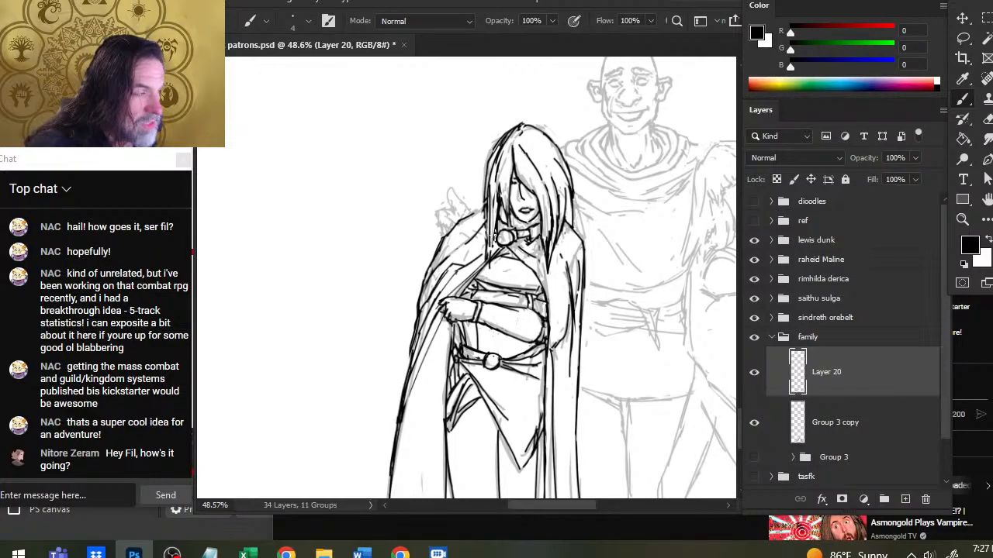
left_click_drag(495, 235, 489, 269)
key("e")
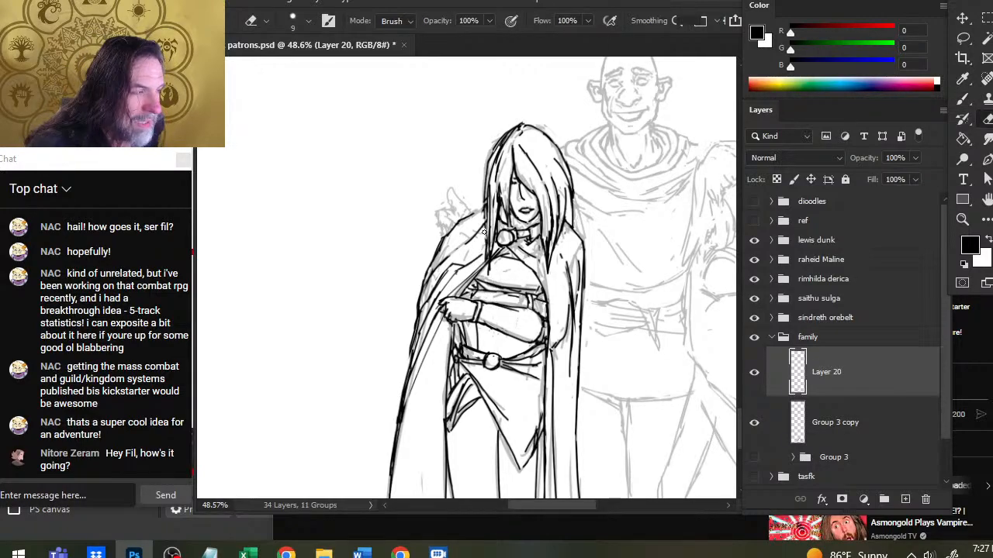
left_click_drag(485, 231, 489, 264)
key("b")
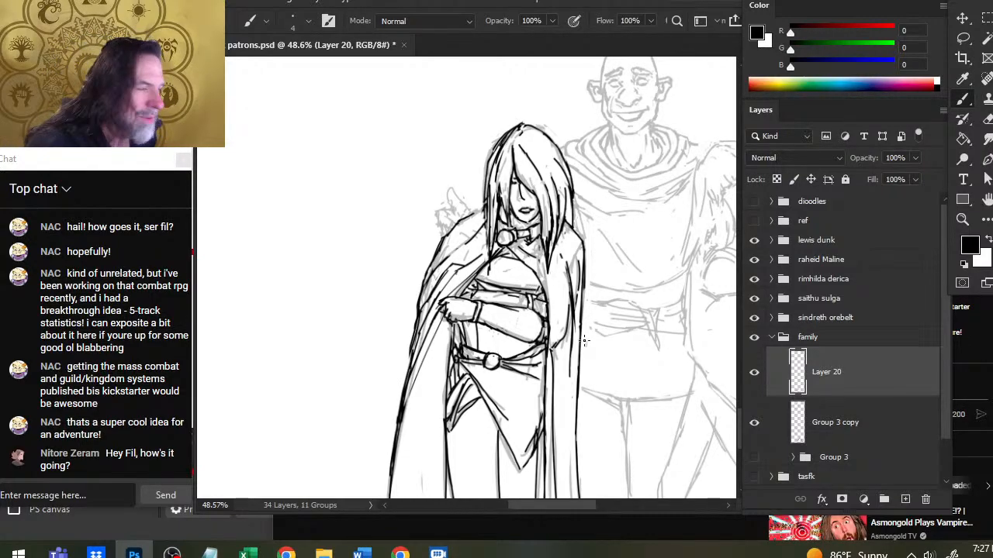
Erase the overlapping lines around the long lock's tip and re-ink the neighbouring chest contour.
key("e")
left_click_drag(485, 278, 506, 288)
key("b")
key("e")
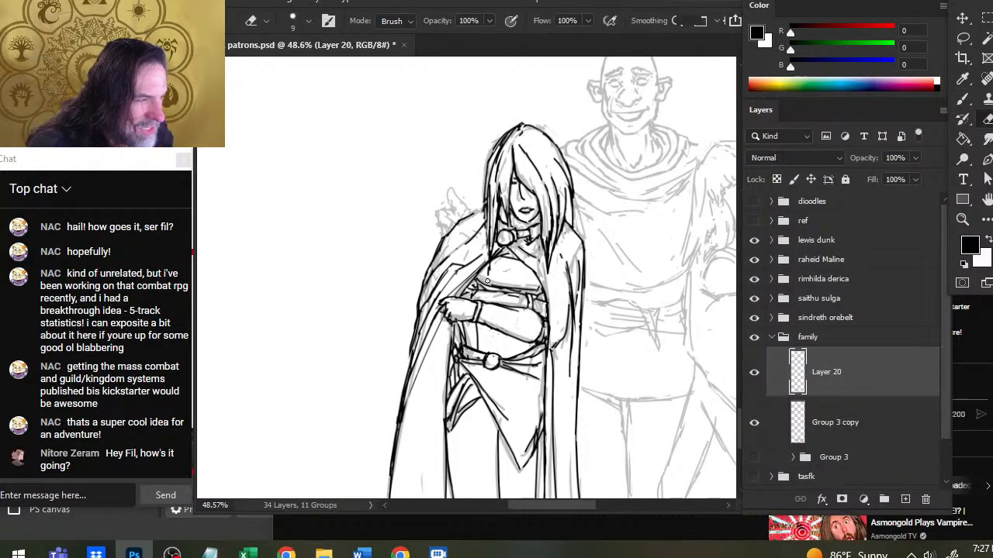
key("b")
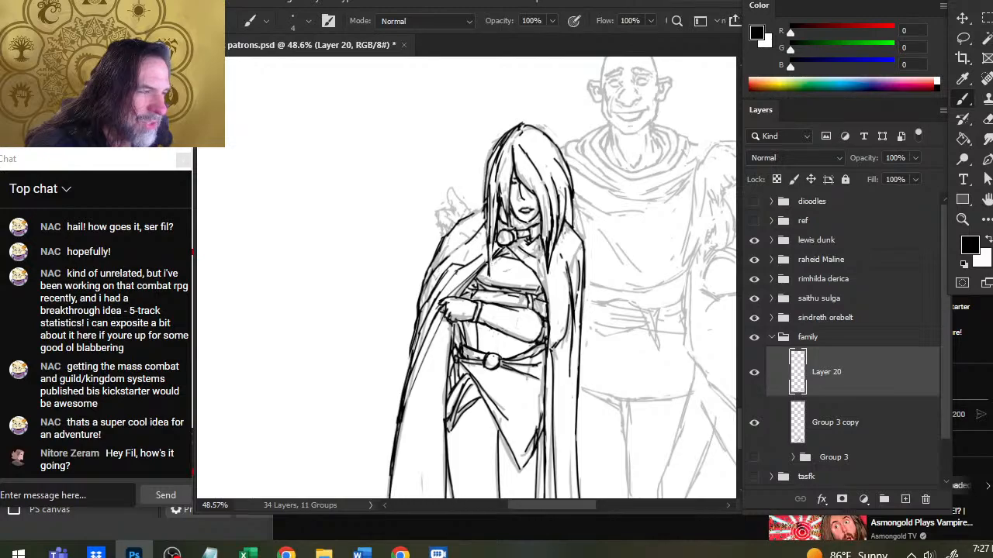
key("e")
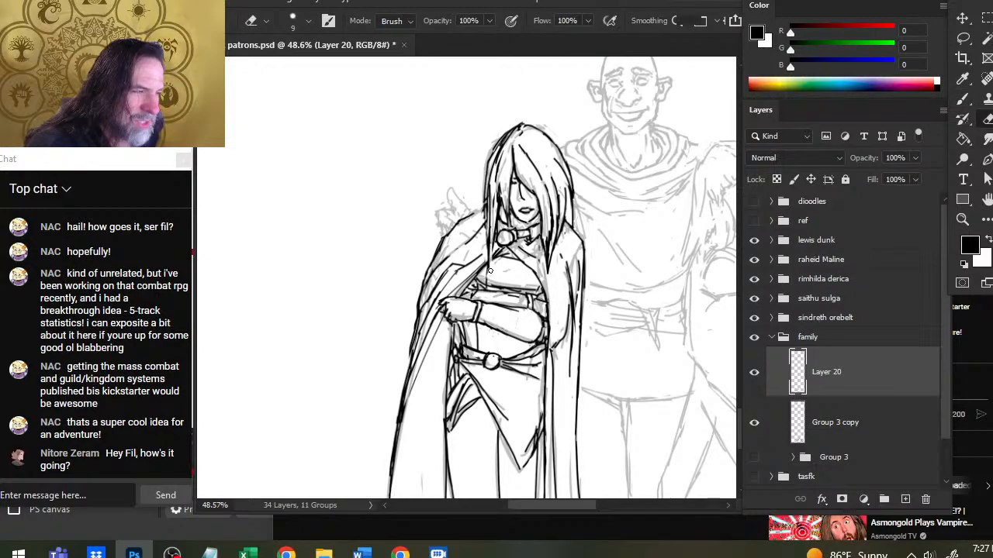
key("b")
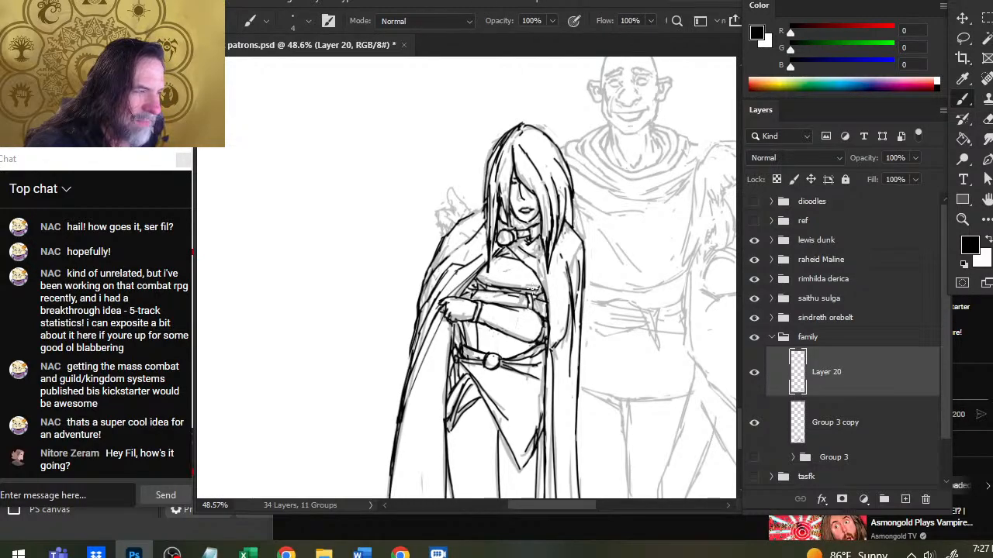
Thin and re-ink the curved contour line under the chest, just above the folded arms.
key("e")
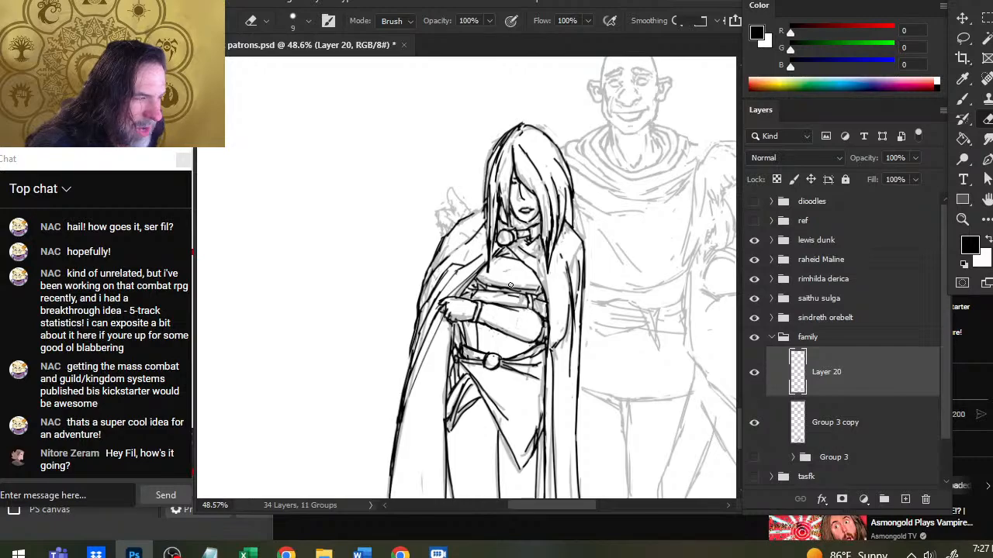
key("b")
key("e")
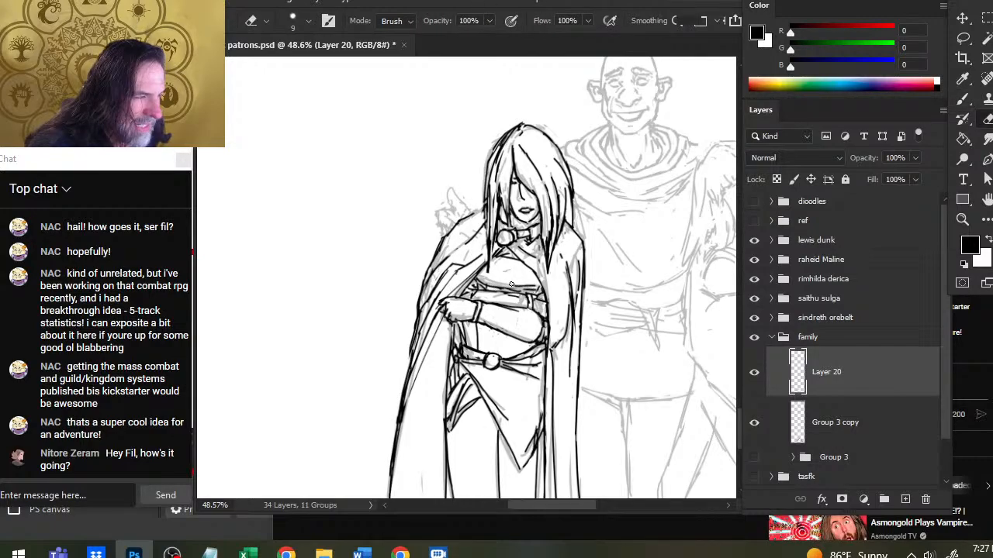
key("b")
key("e")
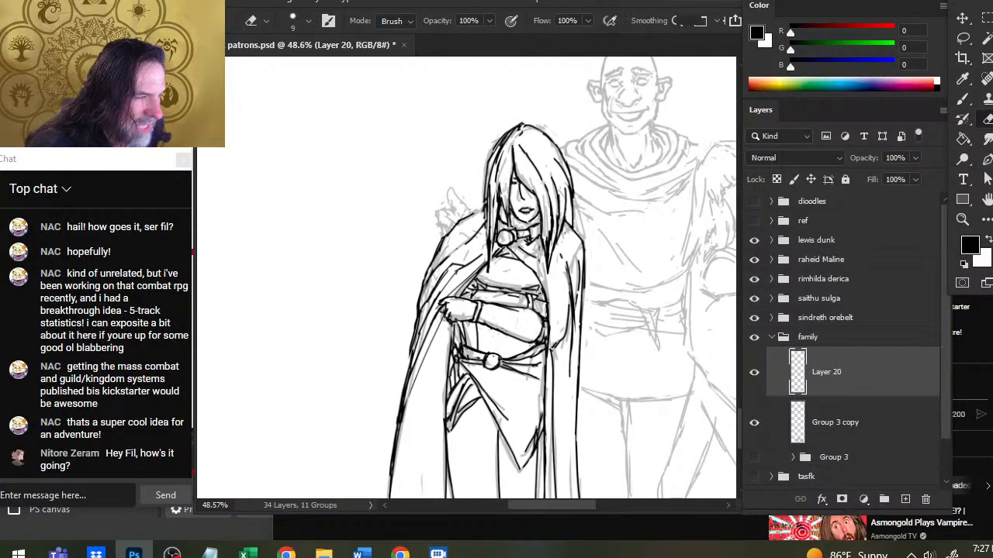
key("b")
key("e")
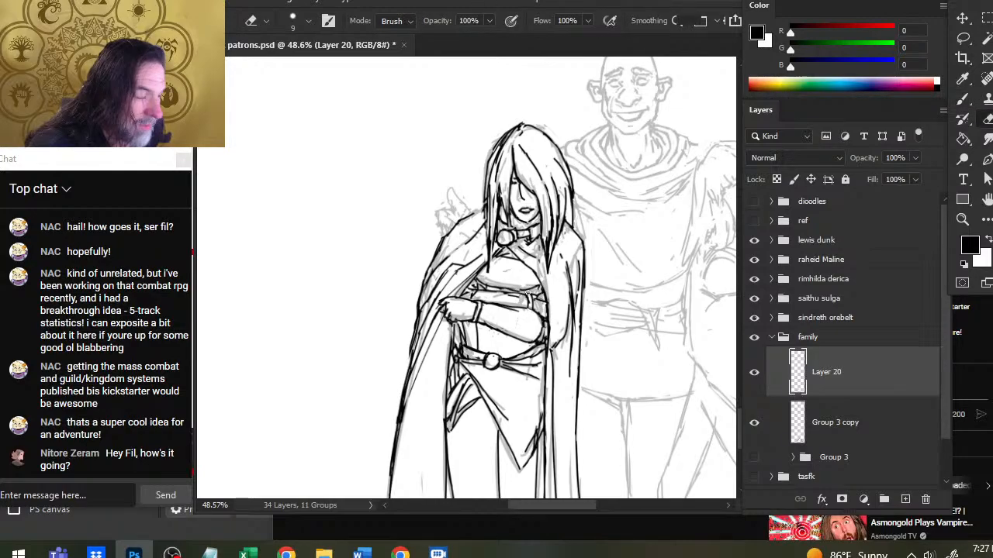
key("b")
key("e")
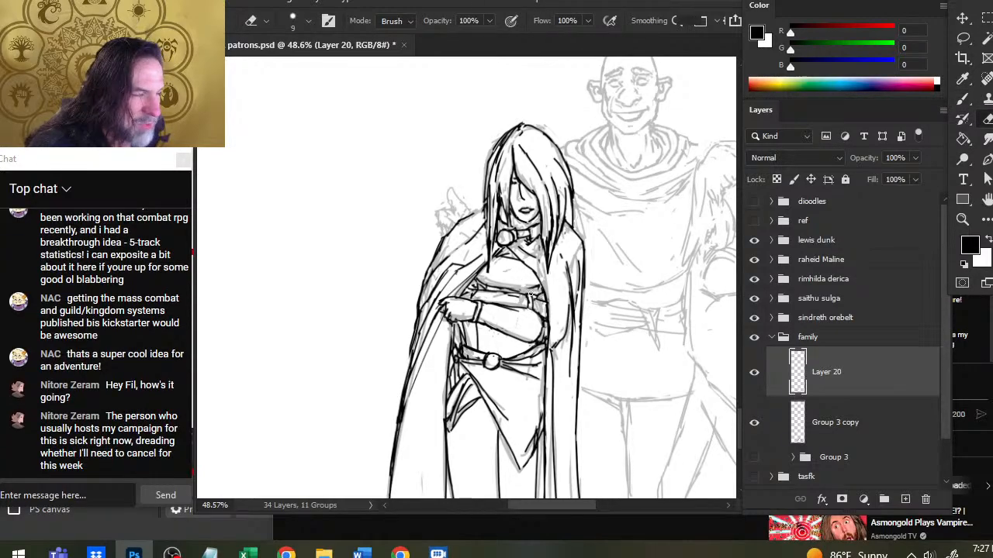
key("b")
key("e")
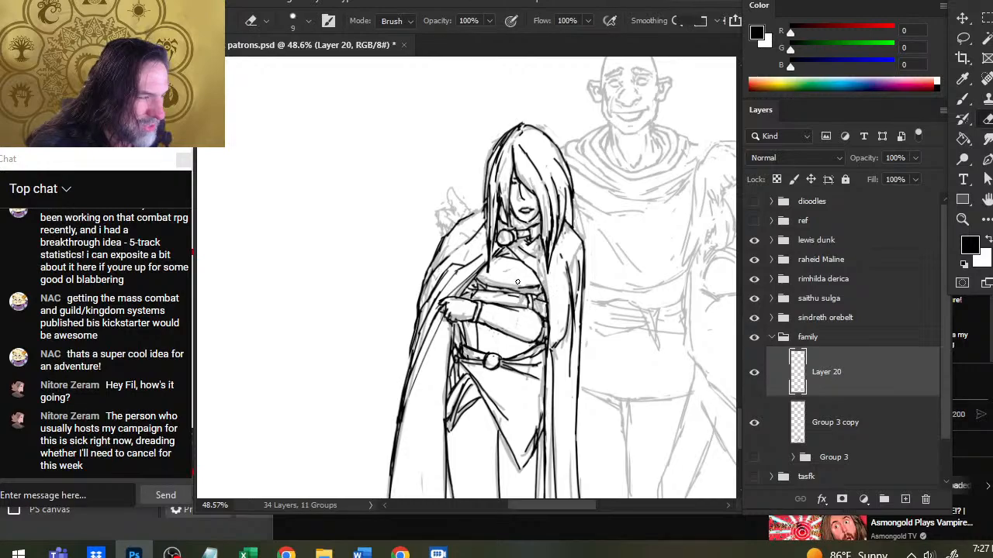
key("b")
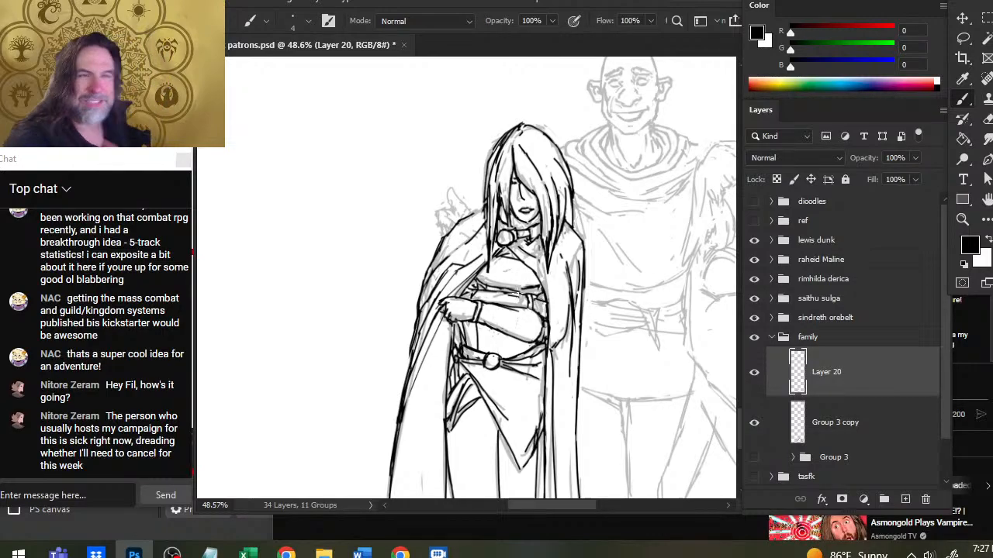
Extend the underbust line toward the cloak's inner edge, touch up the elbow line and clean the neighbouring strokes.
key("e")
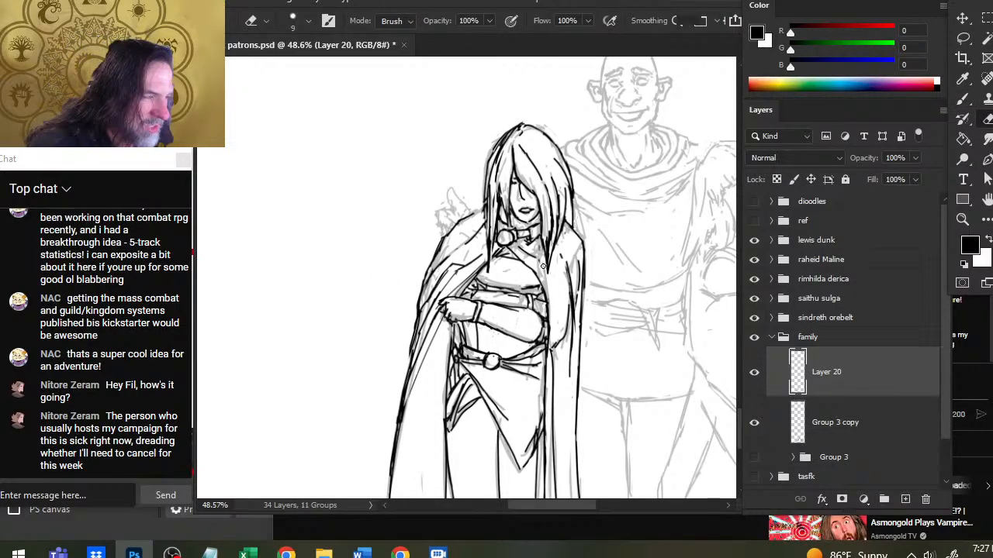
key("b")
left_click_drag(515, 289, 545, 290)
left_click_drag(545, 325, 549, 338)
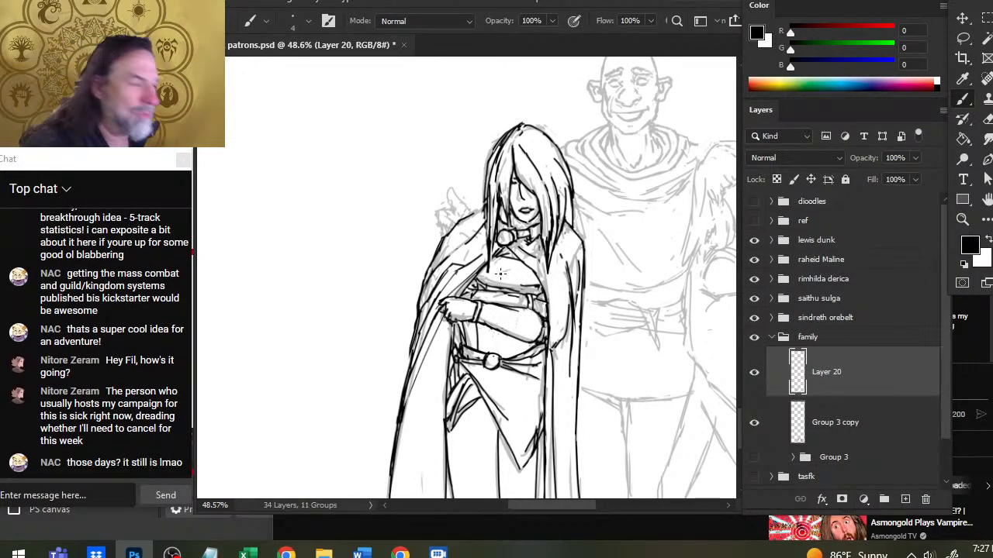
key("e")
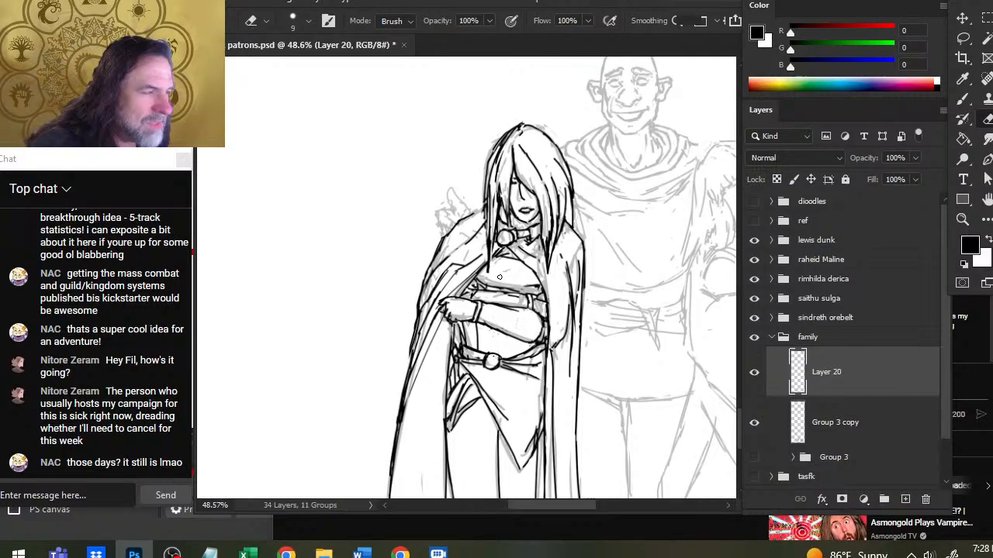
key("b")
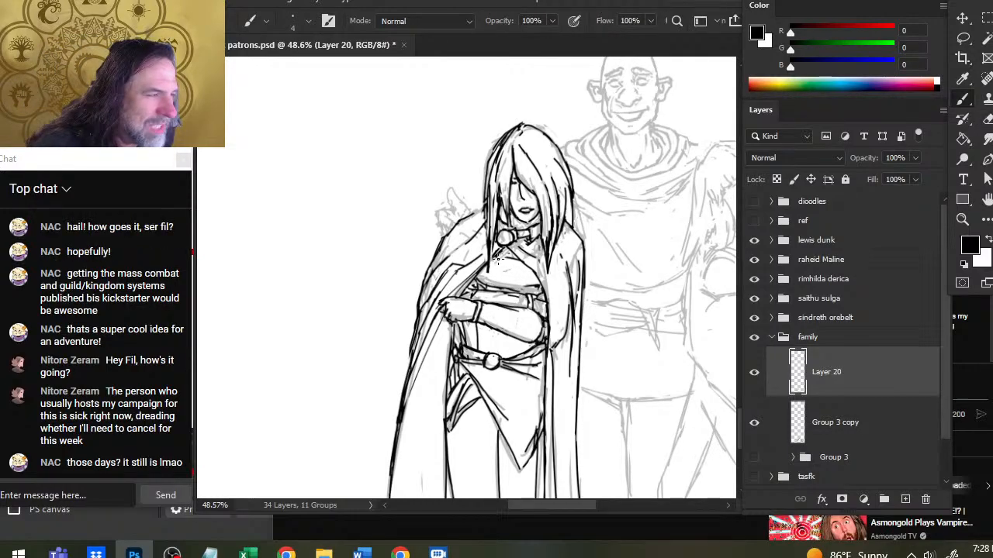
key("e")
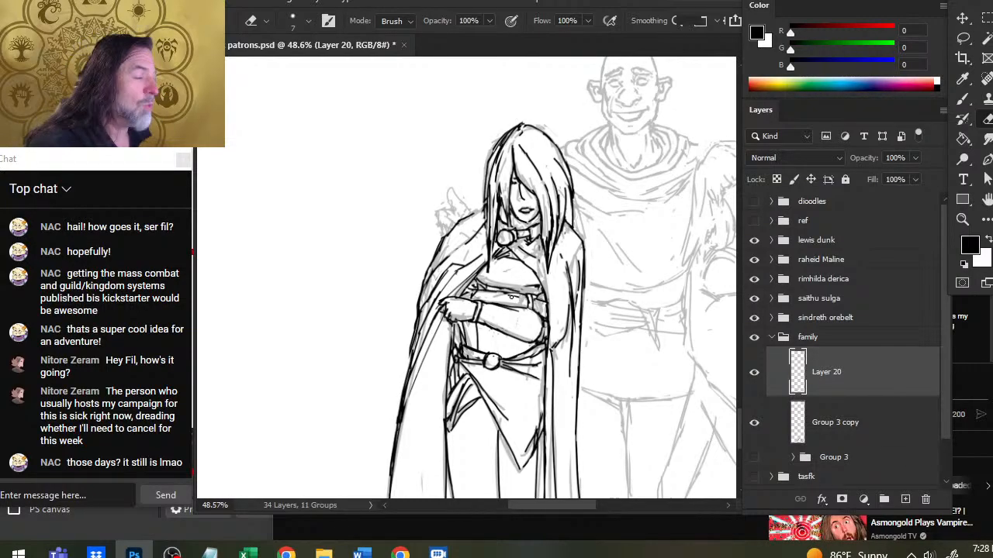
key("b")
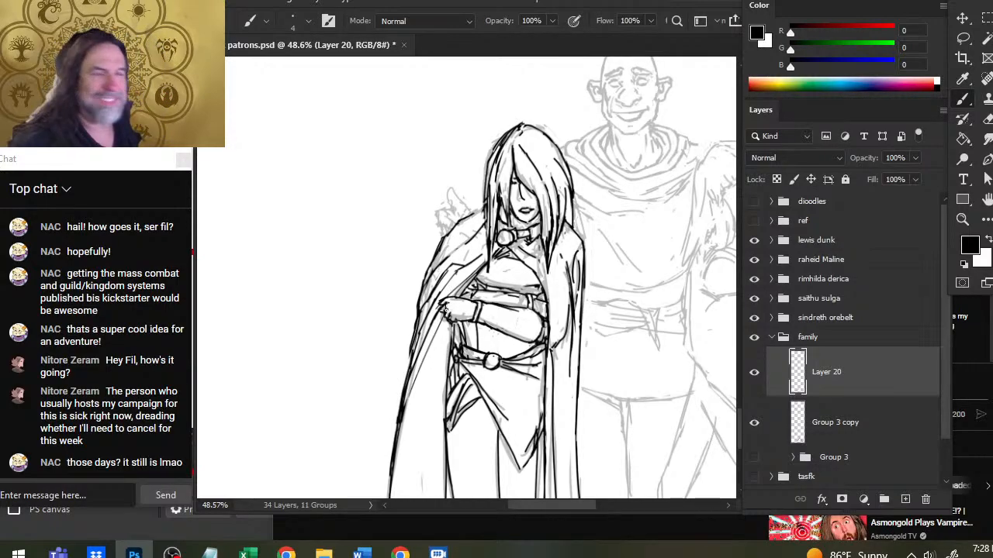
Erase the cloak's outer shoulder line below the raised sketch hand and re-ink it down to the upper arm.
key("e")
left_click_drag(458, 223, 425, 280)
key("b")
key("e")
key("b")
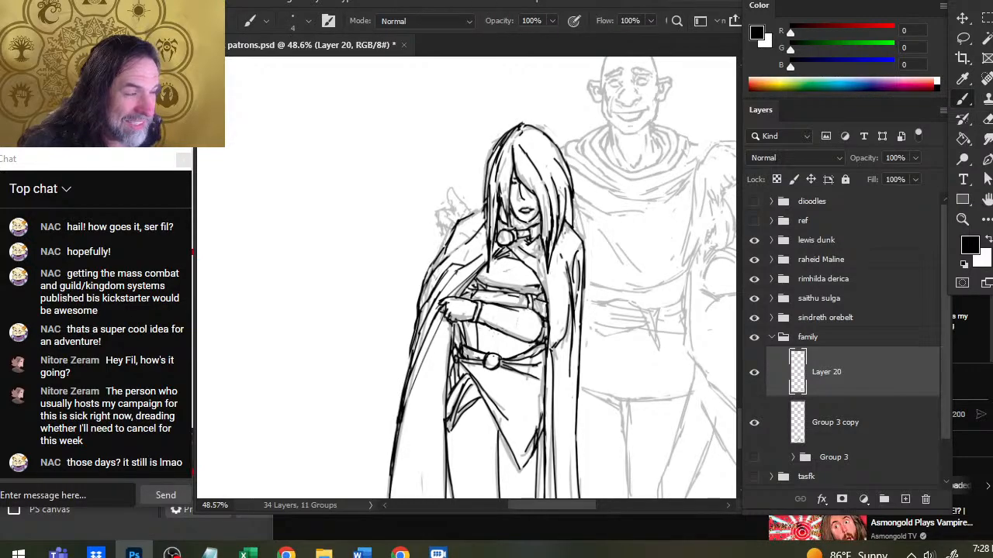
left_click_drag(448, 237, 423, 288)
key("e")
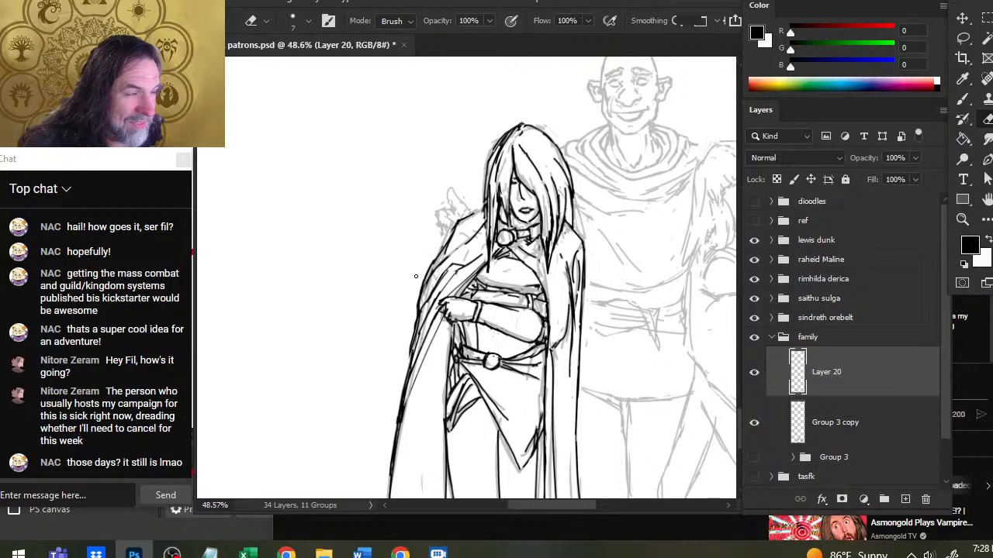
key("b")
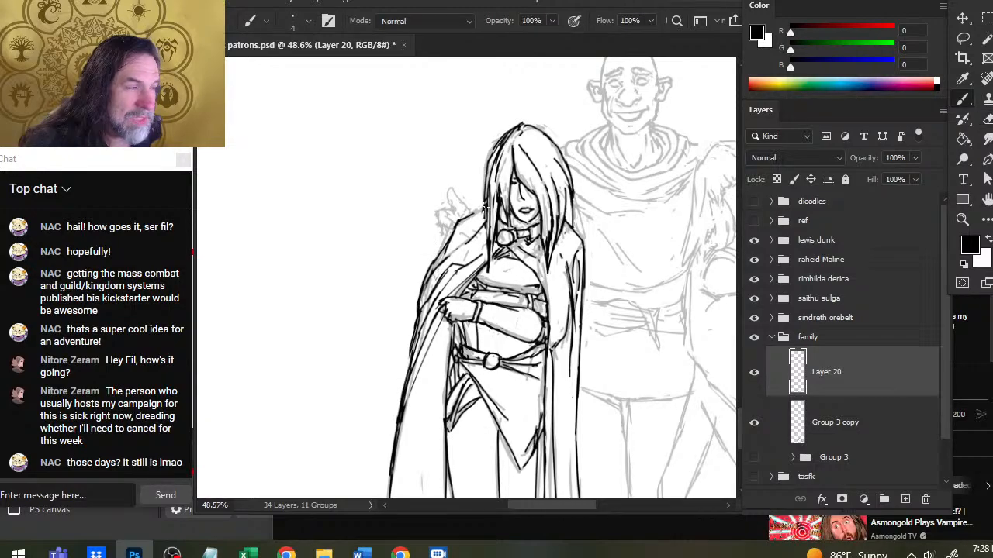
Ink a rounder shoulder slope from the hair past the raised sketch hand and trim its outer edge.
left_click_drag(484, 208, 451, 238)
key("e")
key("ctrl+z")
key("b")
key("e")
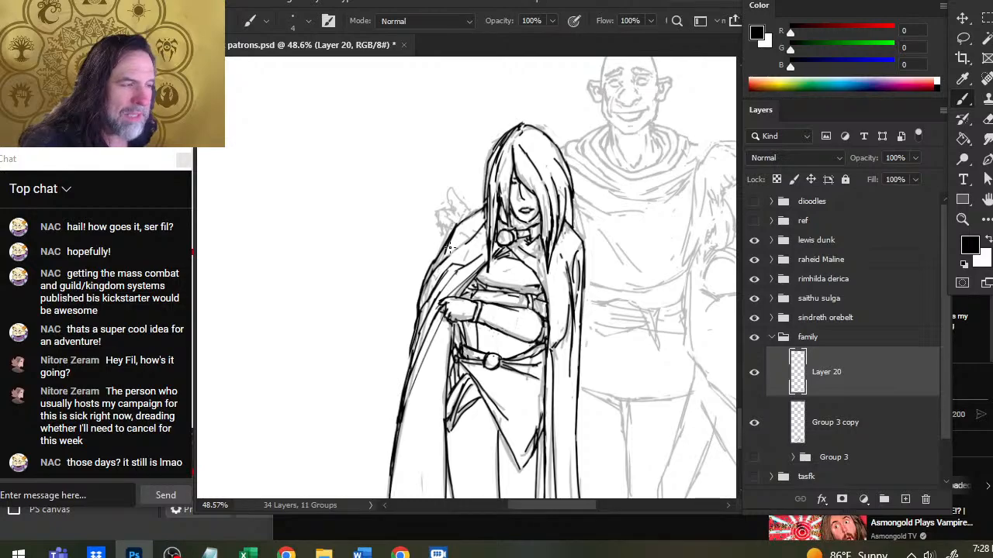
key("b")
mouse_move(450, 234)
left_mouse_down()
mouse_move(468, 211)
mouse_move(432, 271)
left_mouse_up()
key("e")
mouse_move(454, 230)
left_mouse_down()
mouse_move(467, 214)
mouse_move(447, 240)
left_mouse_up()
key("b")
key("e")
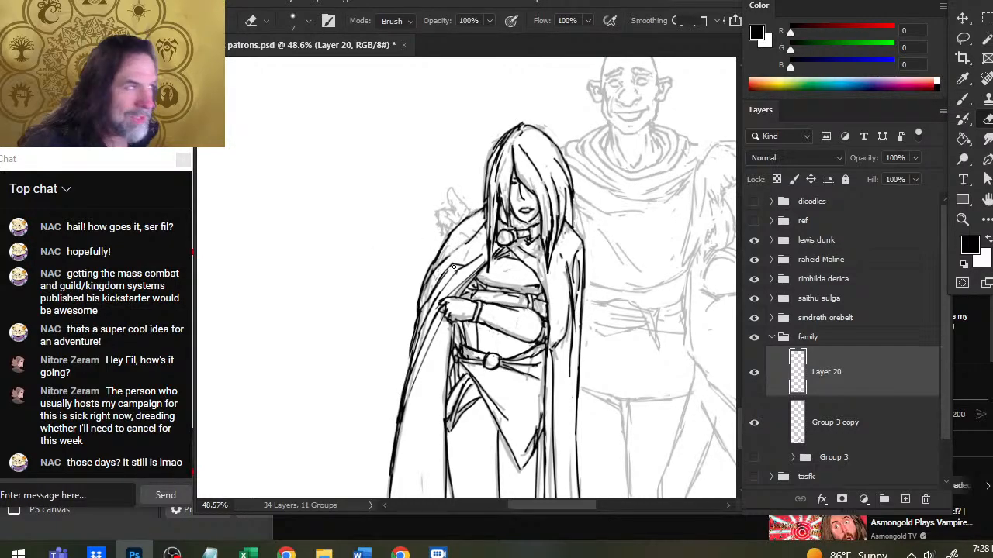
Erase the heavy upper-arm outline of the cloak and re-ink it as one slimmer line below the shoulder.
left_click_drag(444, 259, 426, 280)
key("b")
left_click_drag(440, 247, 415, 327)
key("e")
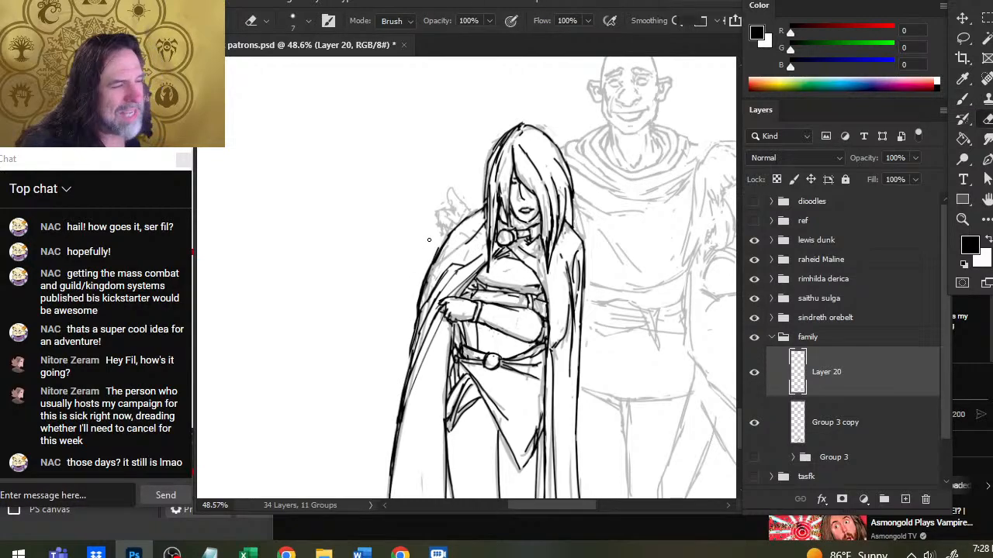
left_click_drag(421, 254, 417, 313)
key("b")
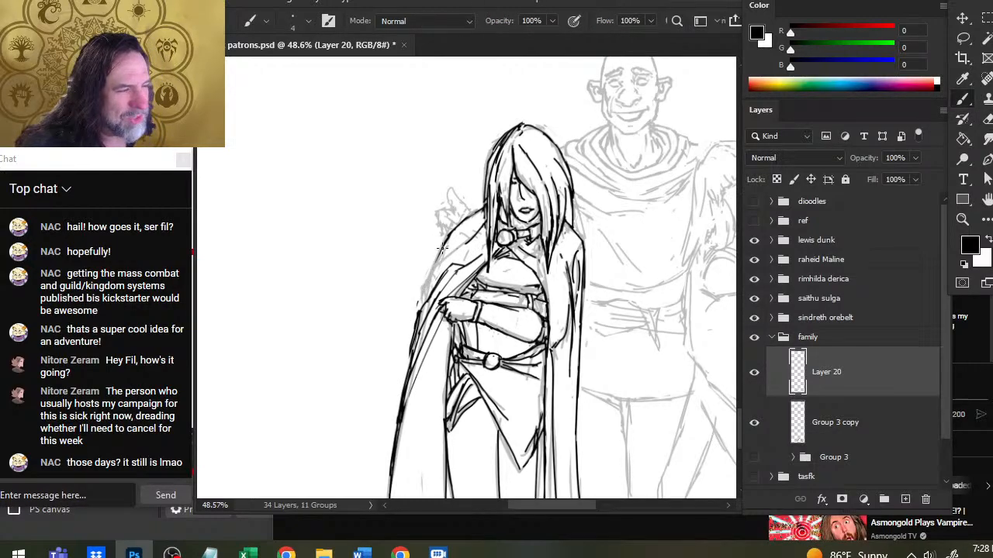
left_click_drag(447, 236, 415, 324)
key("e")
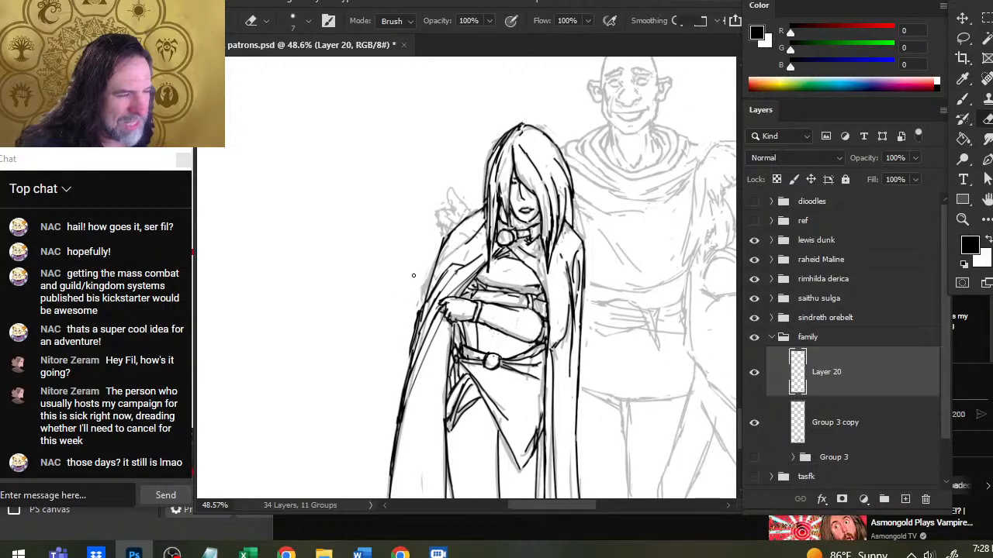
Re-ink the cloak's outer edge from elbow height down beside the hip and erase the doubled strokes.
left_click_drag(420, 310, 410, 358)
key("b")
left_click_drag(424, 287, 408, 369)
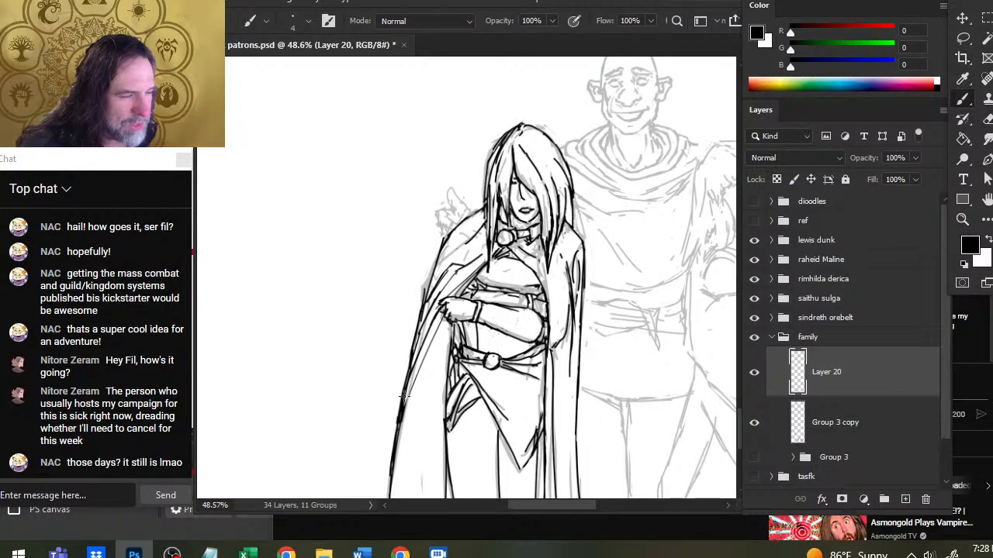
key("e")
key("b")
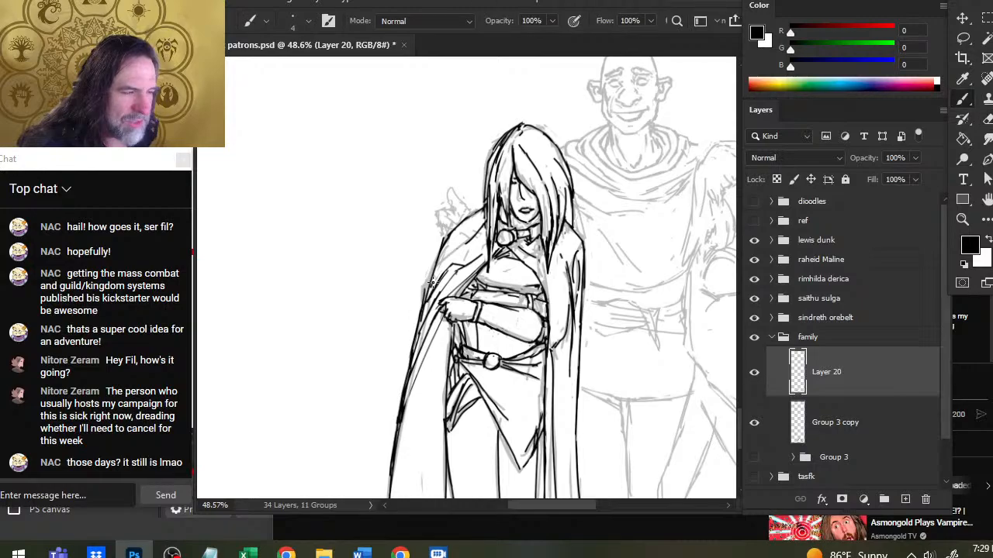
left_click_drag(429, 283, 418, 334)
key("e")
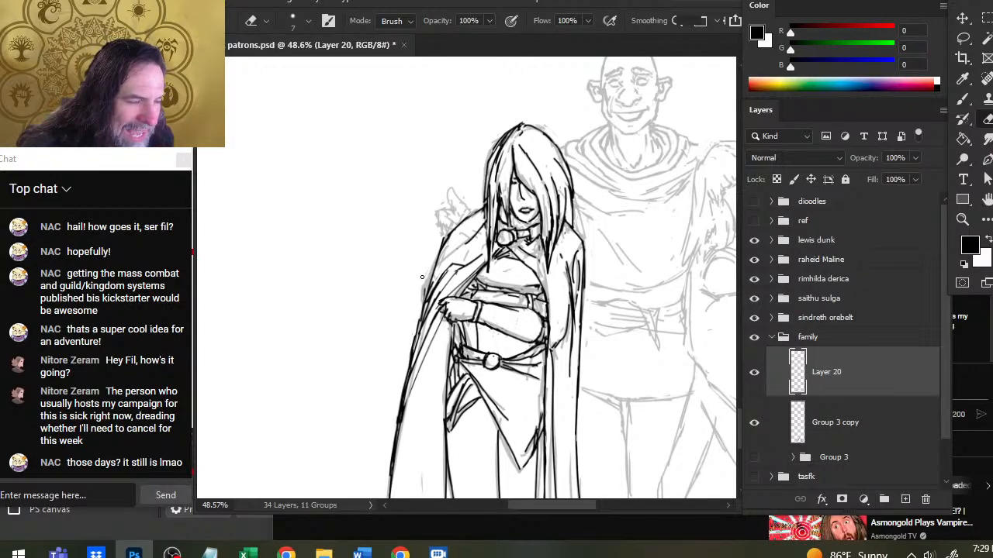
mouse_move(417, 335)
left_mouse_down()
mouse_move(428, 278)
mouse_move(413, 321)
left_mouse_up()
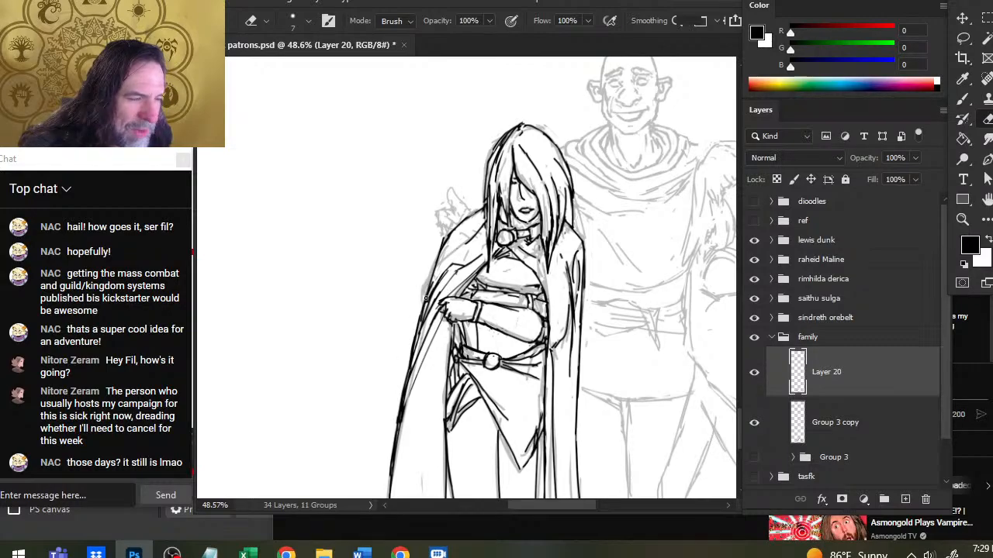
Brush a firmer outer cloak contour from the forearm up to the shoulder and shave off its excess.
key("b")
left_click_drag(415, 335, 436, 265)
key("e")
mouse_move(427, 302)
left_mouse_down()
mouse_move(439, 268)
mouse_move(431, 287)
mouse_move(426, 264)
mouse_move(419, 319)
mouse_move(415, 308)
left_mouse_up()
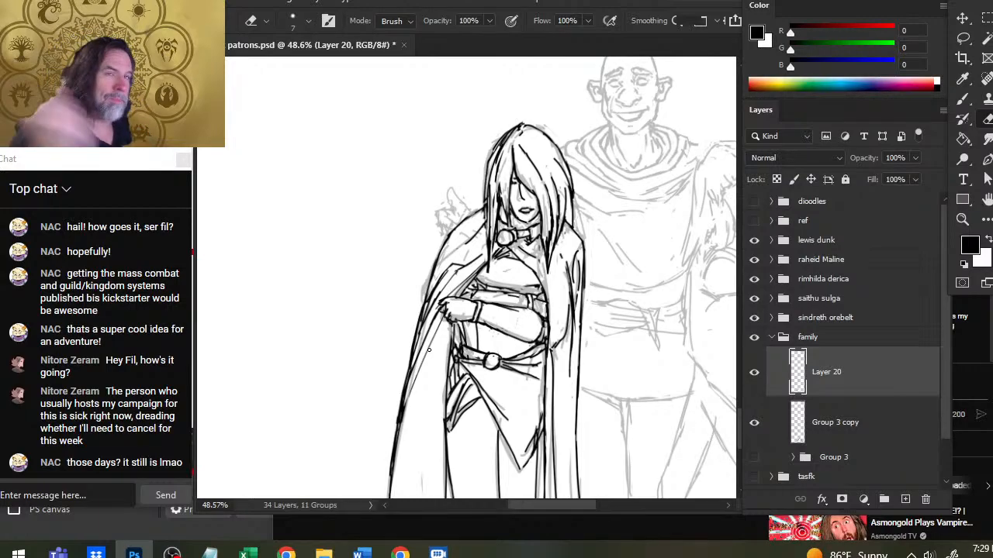
Touch up the cloak's inner fold lines around both shoulders with small brush and eraser corrections.
key("b")
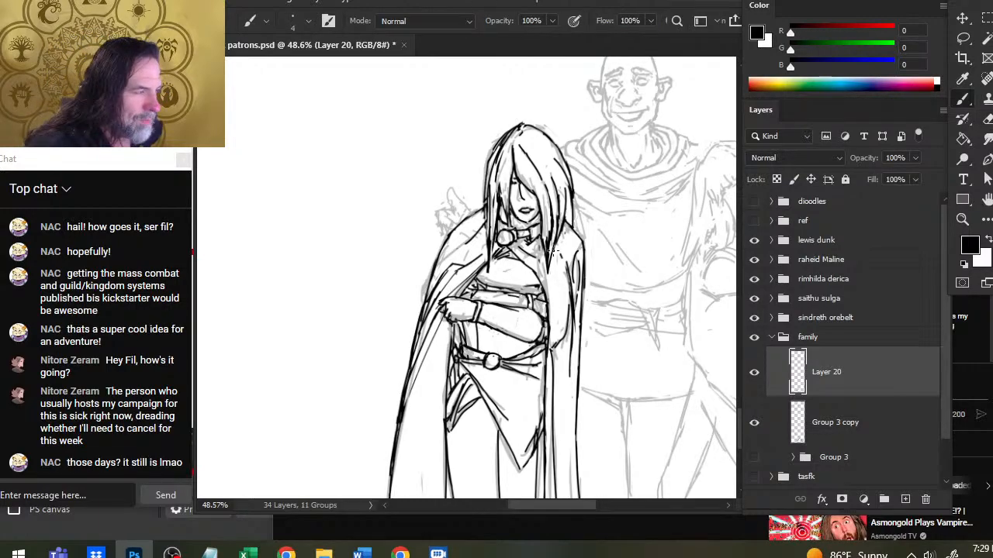
key("e")
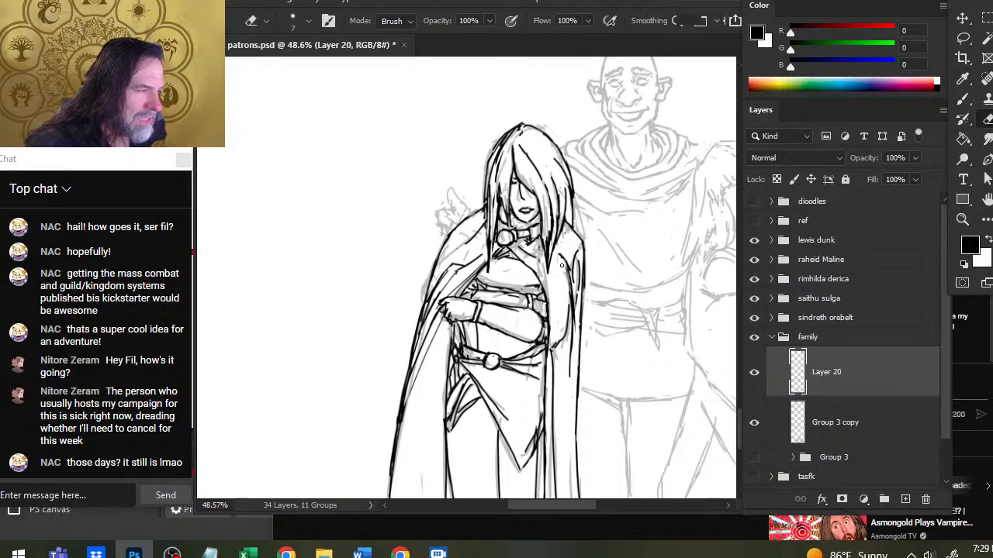
key("b")
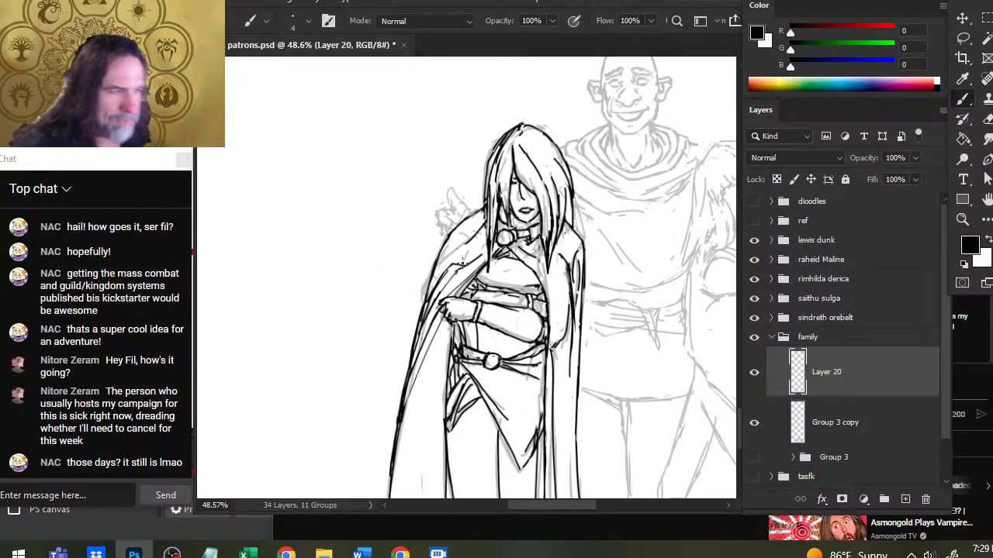
key("e")
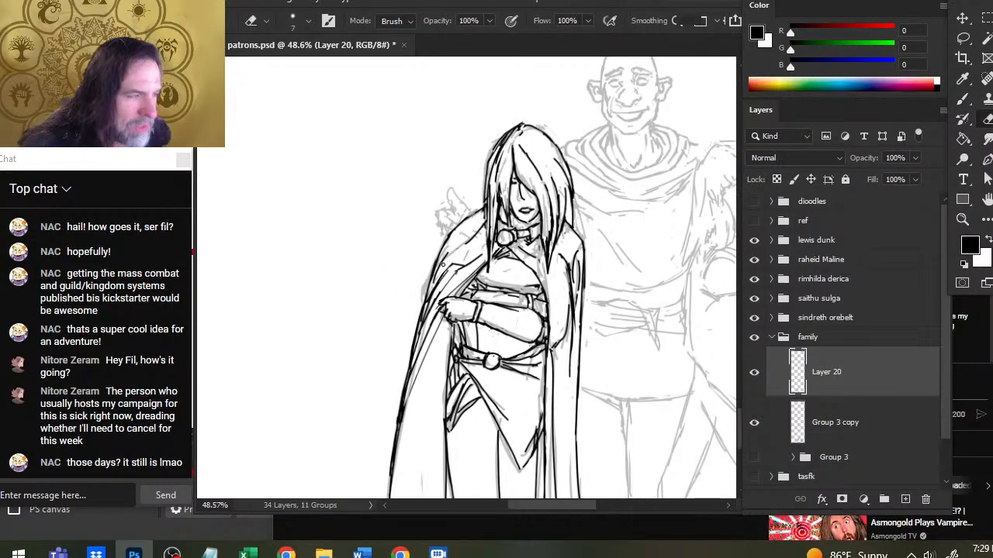
key("b")
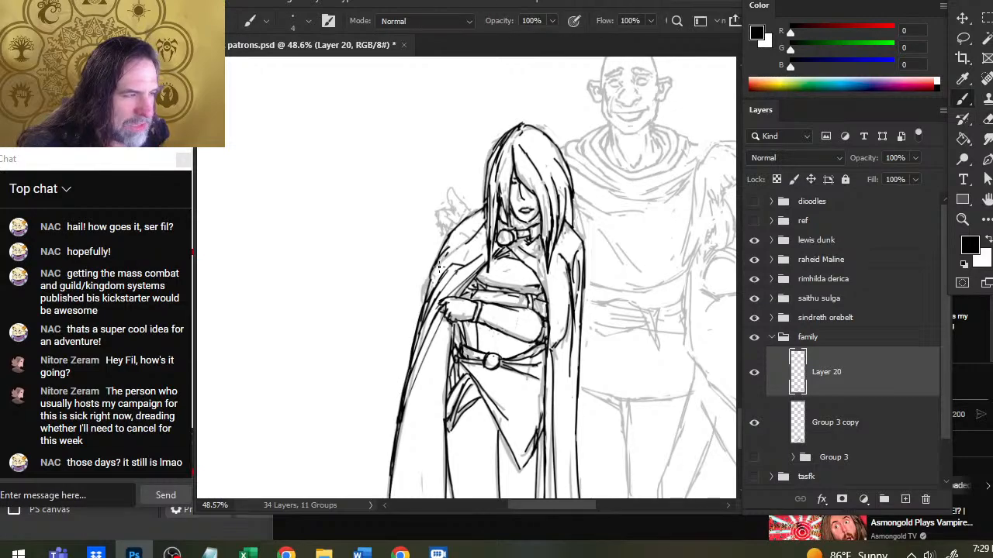
key("e")
key("b")
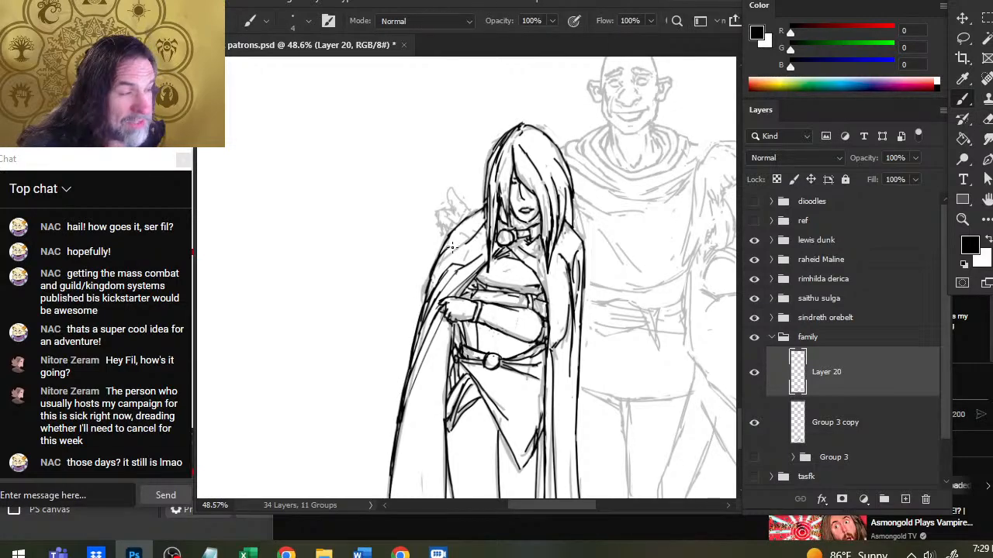
Refine the cloak's near-shoulder contour beside the hair with short alternating brush strokes and eraser corrections.
key("e")
key("b")
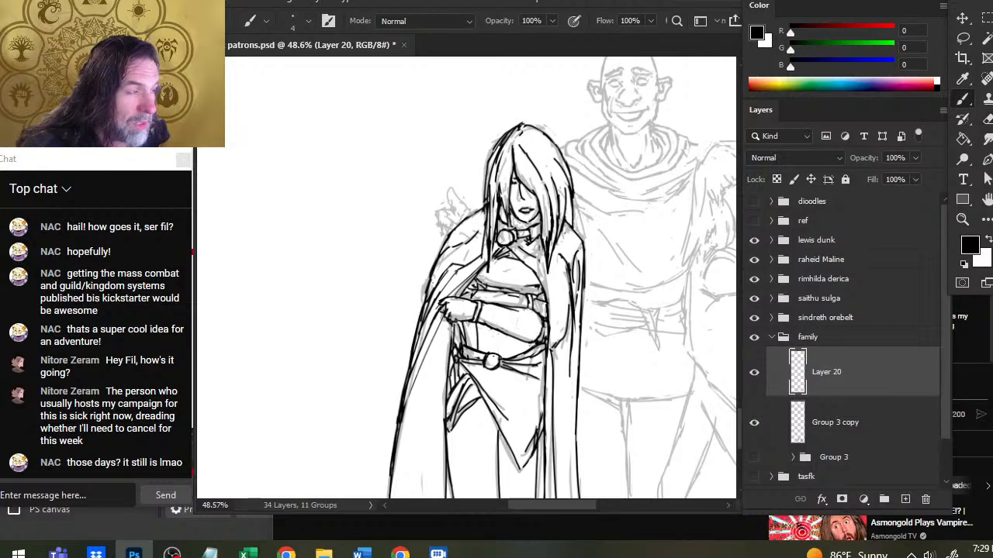
key("e")
key("b")
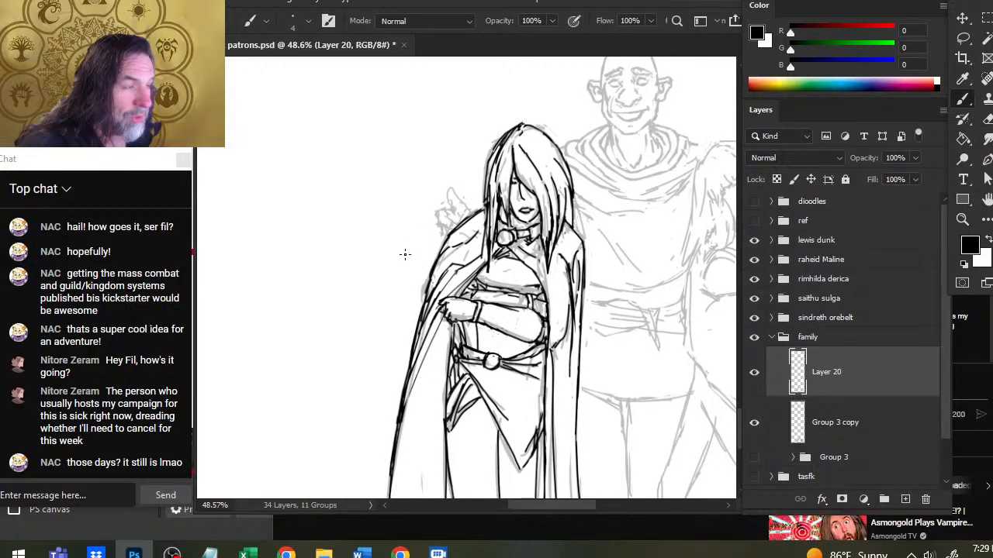
key("e")
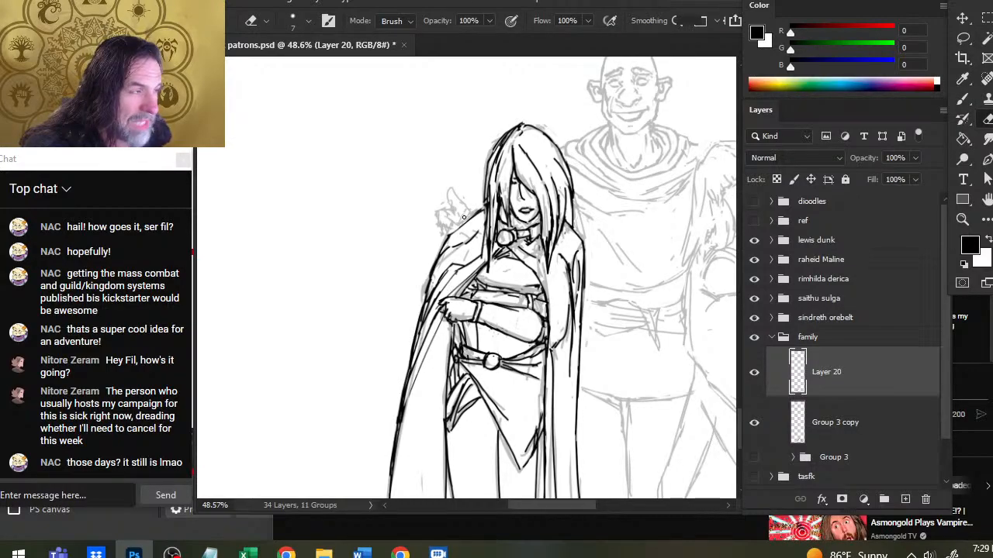
key("b")
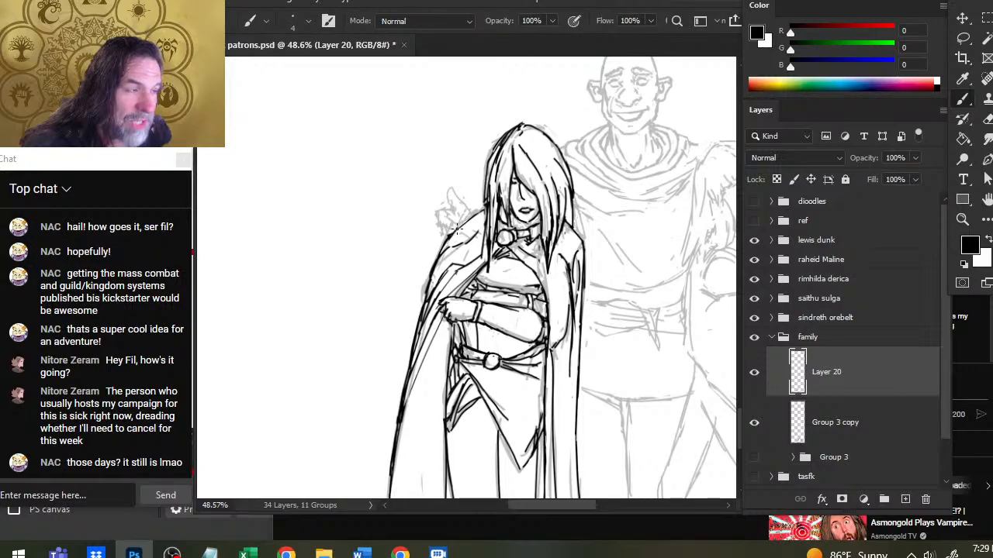
key("e")
key("b")
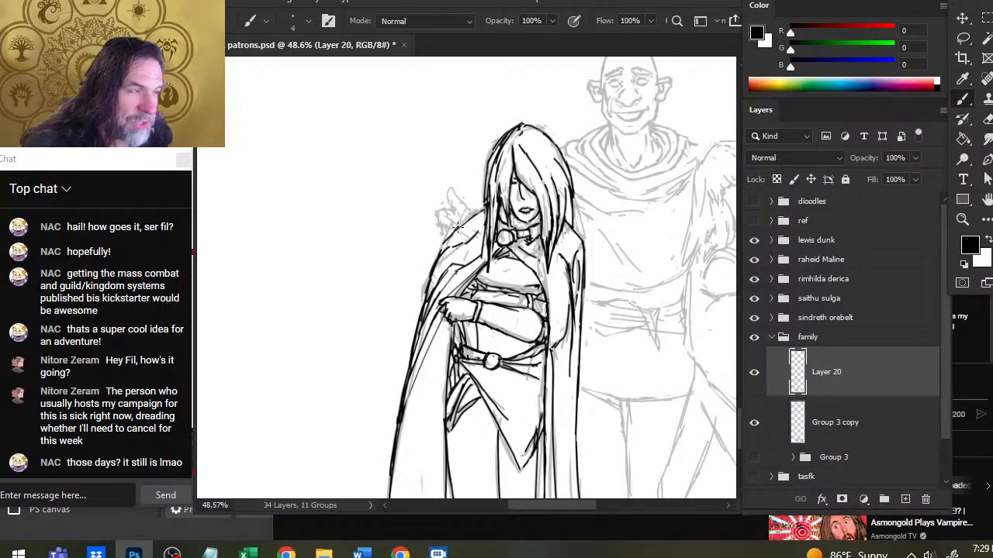
key("e")
key("b")
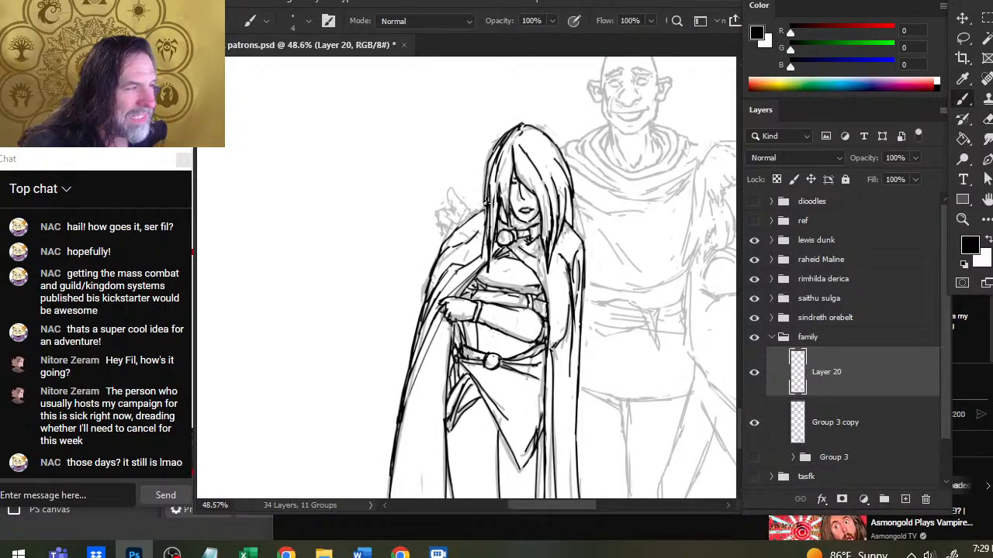
key("e")
key("b")
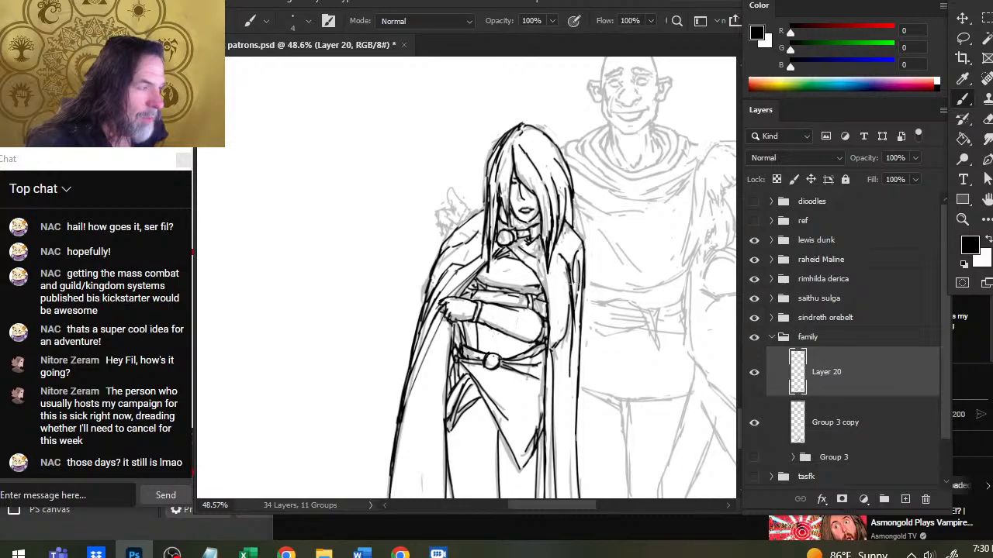
Erase and re-ink the long hair strands falling over the woman's chest beside the neck clasp.
key("e")
mouse_move(544, 233)
left_mouse_down()
mouse_move(546, 272)
mouse_move(566, 222)
mouse_move(562, 259)
left_mouse_up()
key("b")
key("e")
key("b")
key("e")
key("b")
key("e")
key("b")
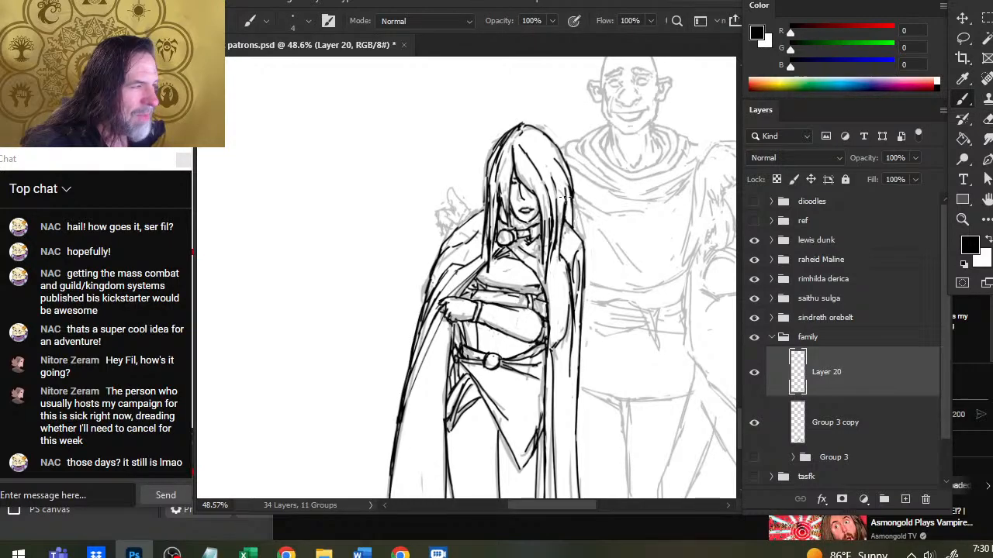
Clean up the hair's outer edge nearest the bald man and re-ink it as a firmer line down to the shoulder.
key("e")
key("b")
mouse_move(566, 217)
left_mouse_down()
mouse_move(565, 190)
mouse_move(565, 220)
left_mouse_up()
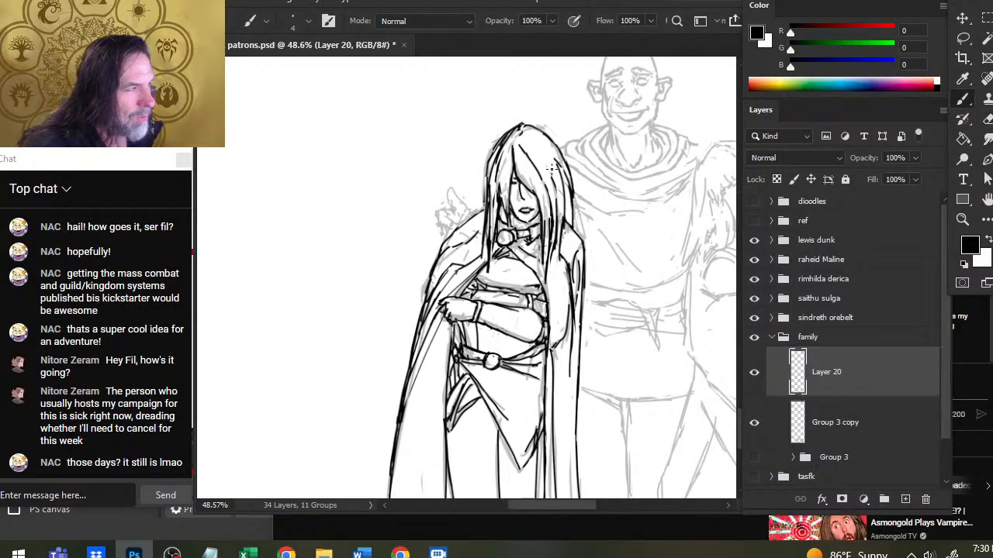
key("e")
left_click_drag(564, 163, 571, 214)
key("b")
mouse_move(565, 168)
left_mouse_down()
mouse_move(571, 261)
mouse_move(590, 297)
mouse_move(569, 279)
left_mouse_up()
key("e")
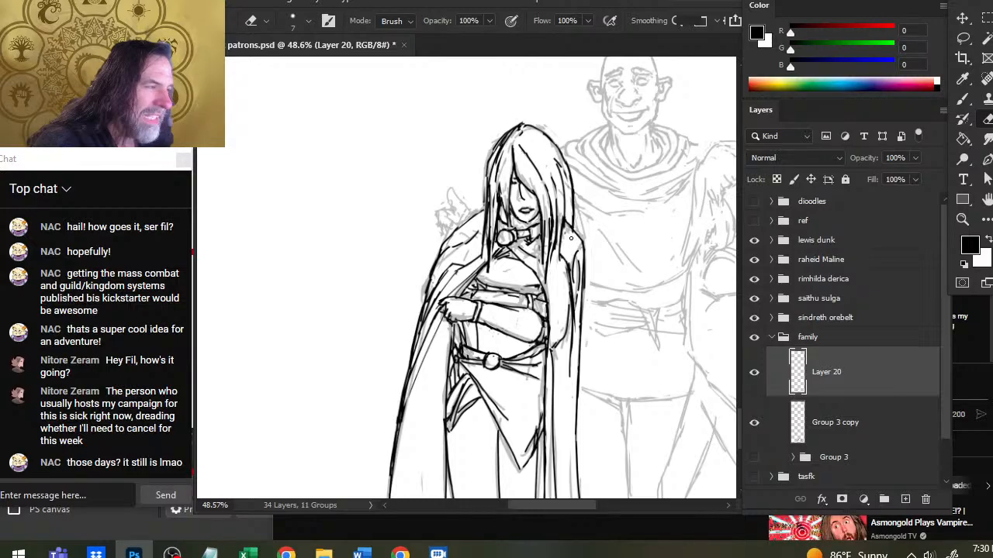
Ink the cloak's shoulder corner next to the bald man and trim its outer line down the upper arm.
key("b")
left_click_drag(570, 238, 585, 239)
key("e")
key("b")
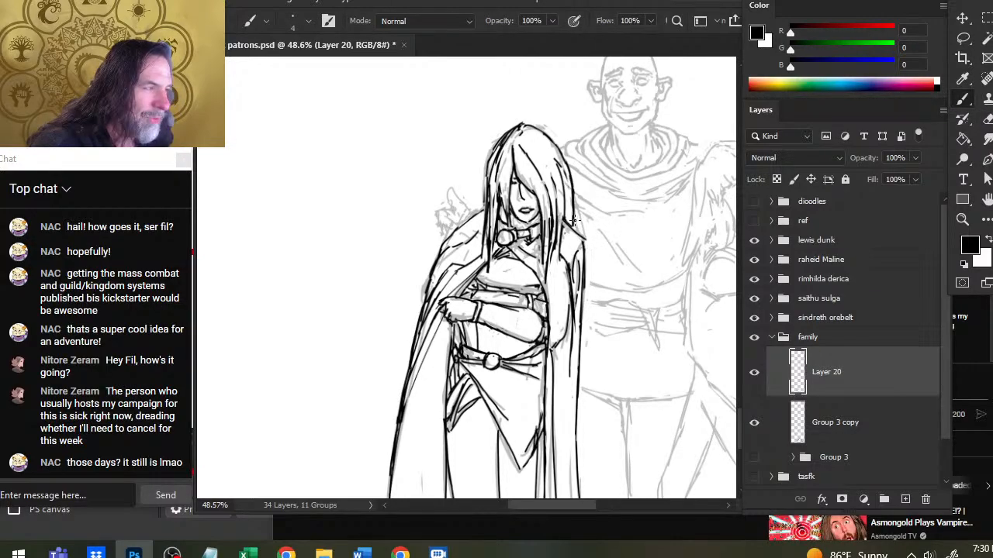
key("e")
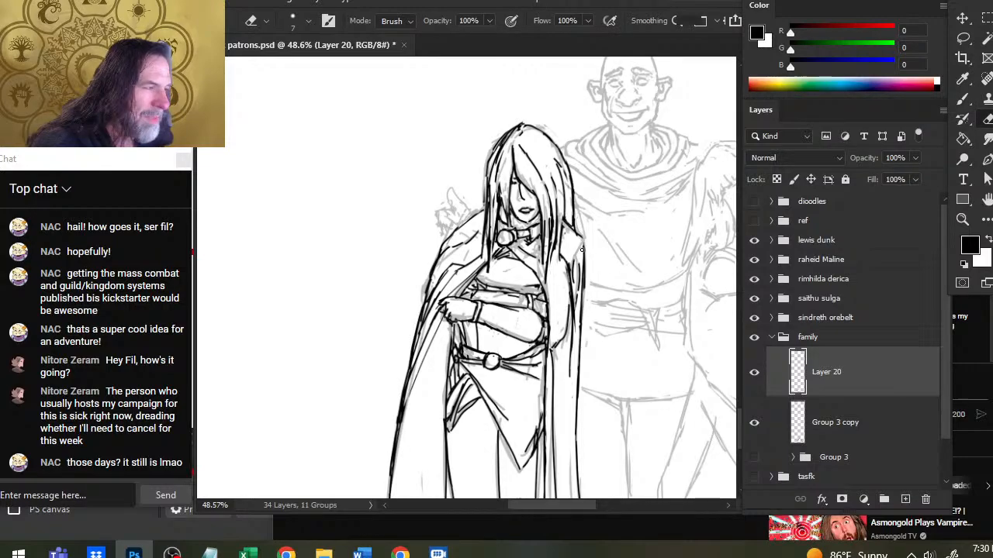
key("b")
mouse_move(580, 242)
left_mouse_down()
mouse_move(571, 270)
mouse_move(584, 287)
mouse_move(582, 239)
left_mouse_up()
key("e")
key("b")
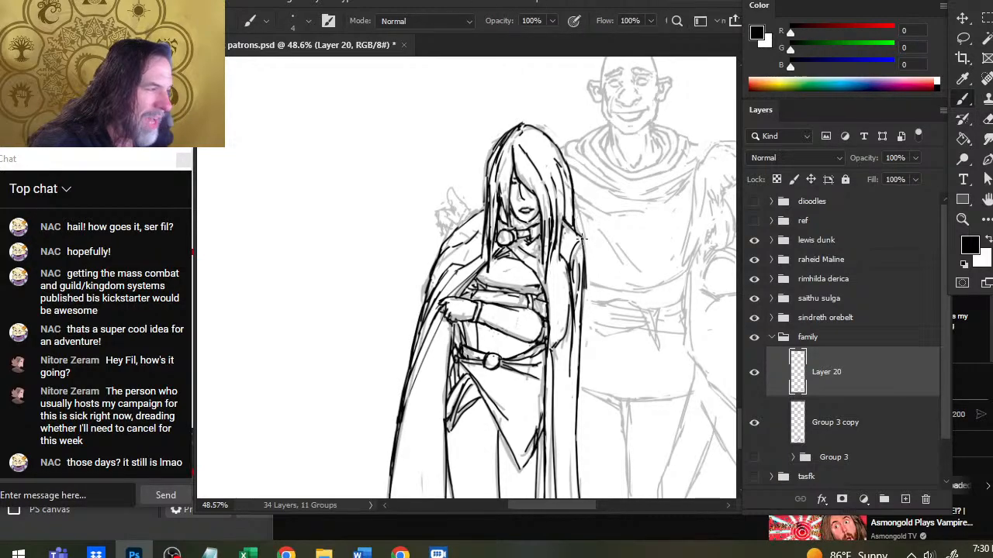
key("e")
left_click_drag(586, 298, 587, 249)
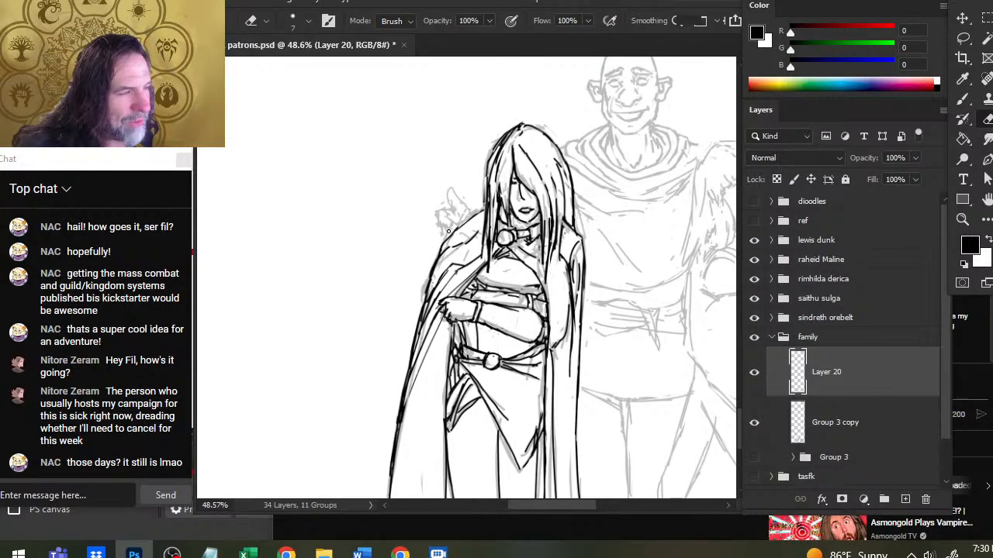
Erase the doubled cloak line below the raised hand sketch and re-ink the shoulder slope as a cleaner curve.
left_click_drag(446, 238, 438, 259)
key("b")
left_click_drag(453, 225, 429, 278)
key("e")
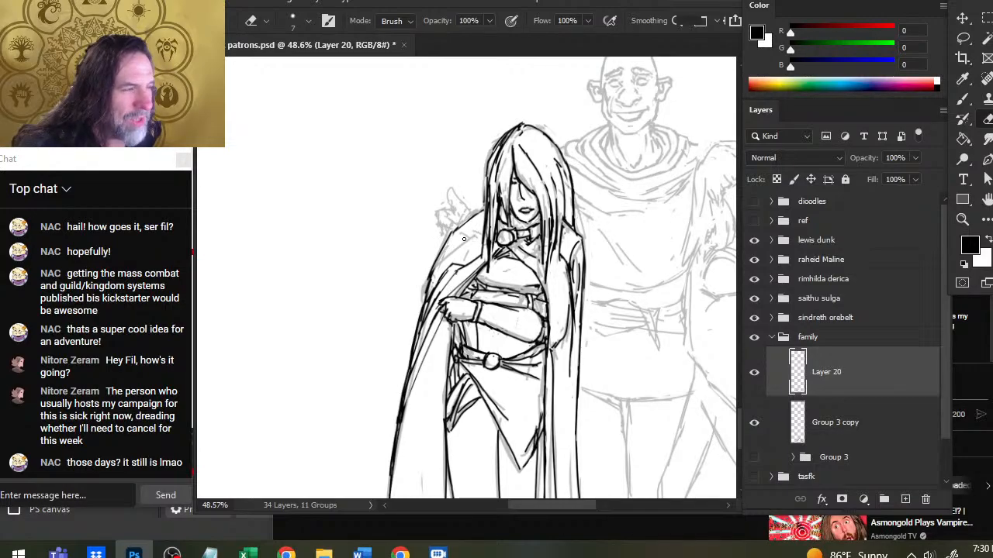
key("b")
left_click_drag(473, 223, 452, 235)
key("e")
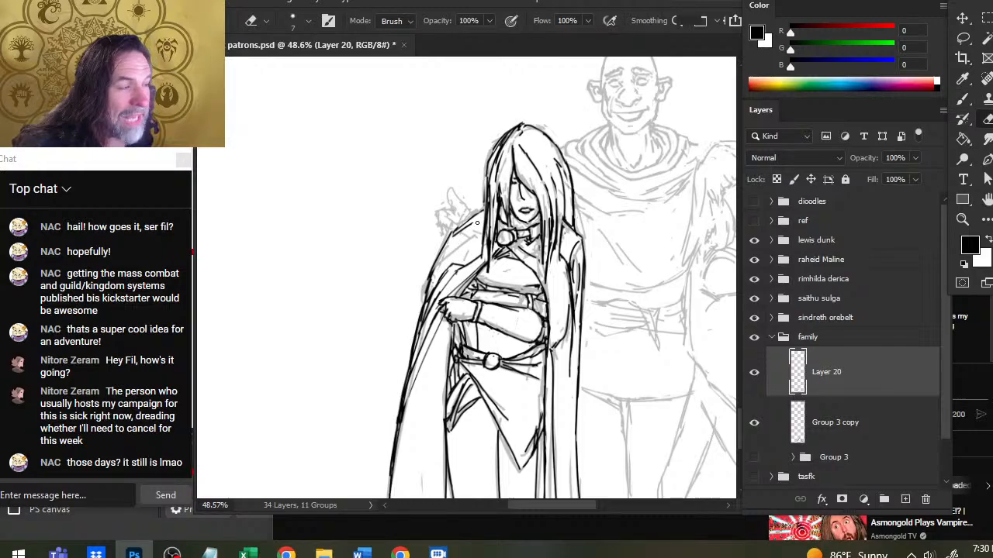
key("b")
key("e")
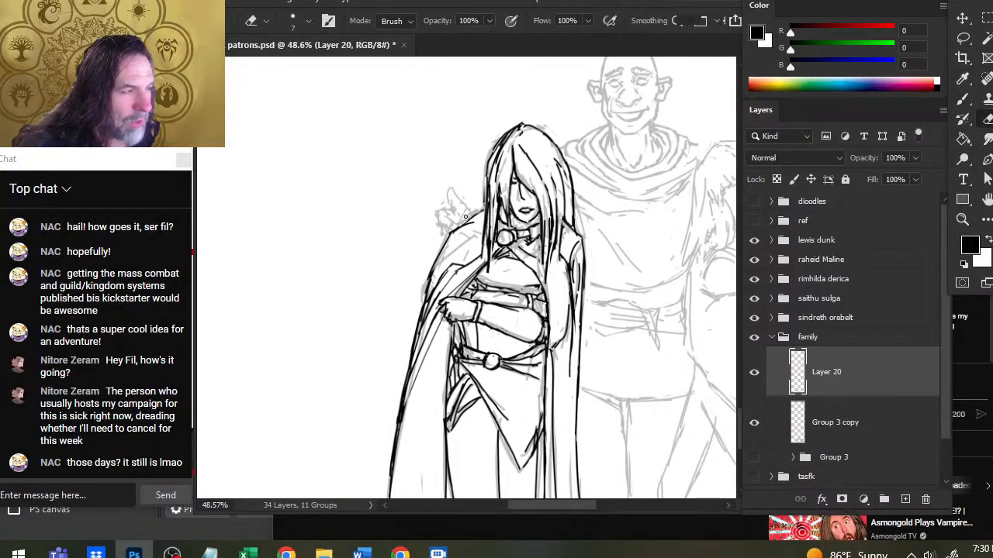
Erase the excess strokes along the cloak's outer edge and inner fold from the upper arm down beside the hip.
left_click_drag(449, 266, 428, 314)
key("b")
key("e")
left_click_drag(433, 276, 424, 311)
left_click_drag(431, 257, 406, 378)
key("b")
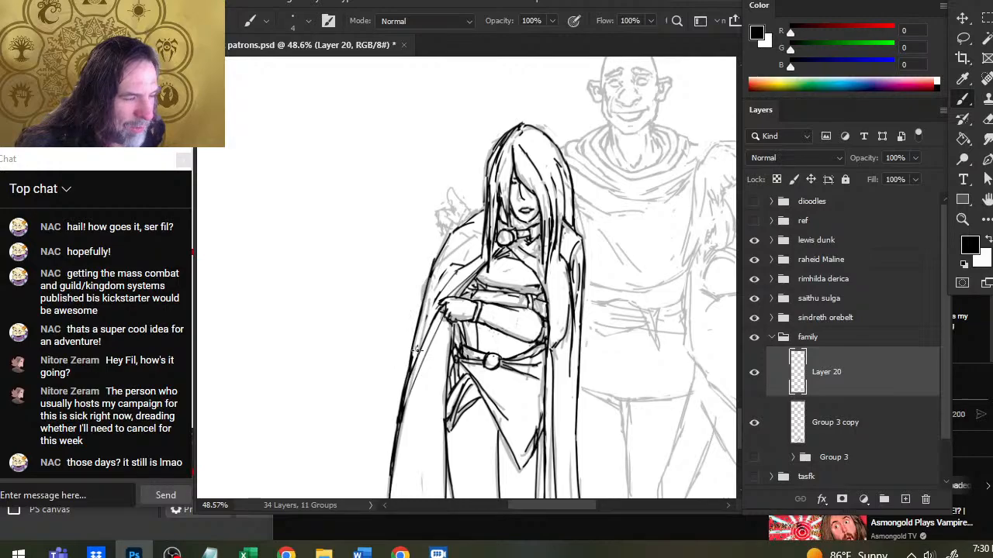
key("e")
mouse_move(418, 332)
left_mouse_down()
mouse_move(405, 358)
mouse_move(416, 324)
mouse_move(400, 394)
left_mouse_up()
key("b")
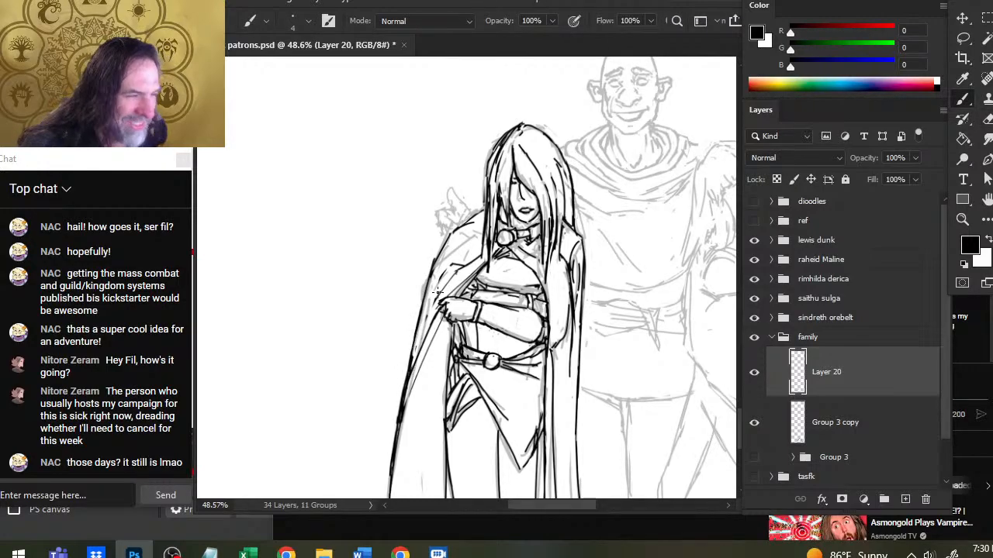
Brush an inner fold running towards the clasping hand and thicken the outer cloak contour along the upper arm.
key("e")
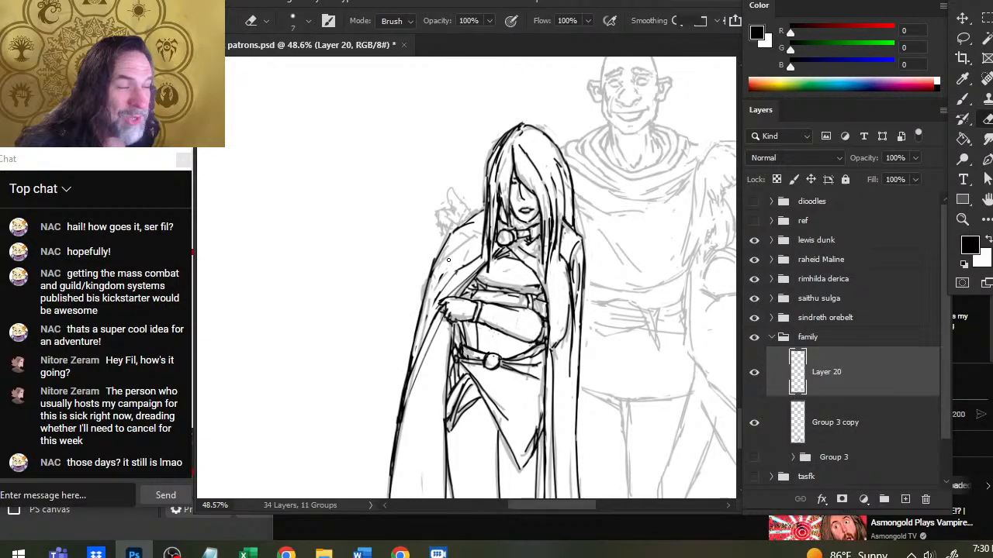
key("b")
left_click_drag(452, 264, 430, 312)
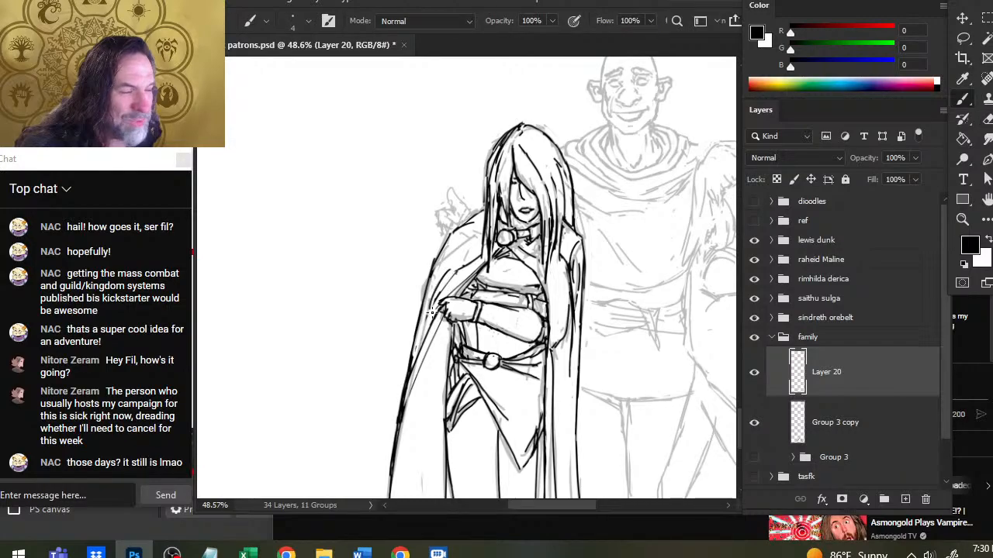
left_click_drag(438, 265, 424, 297)
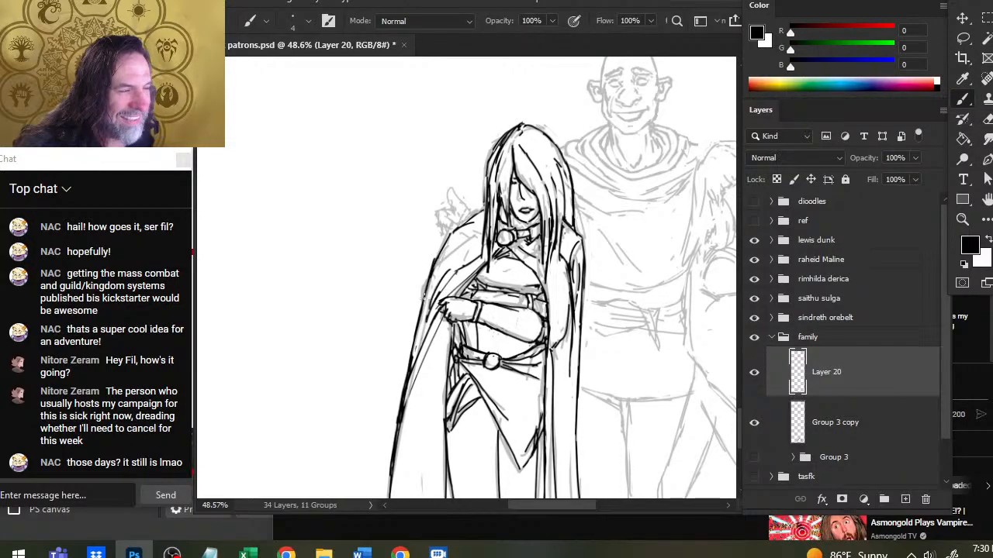
key("e")
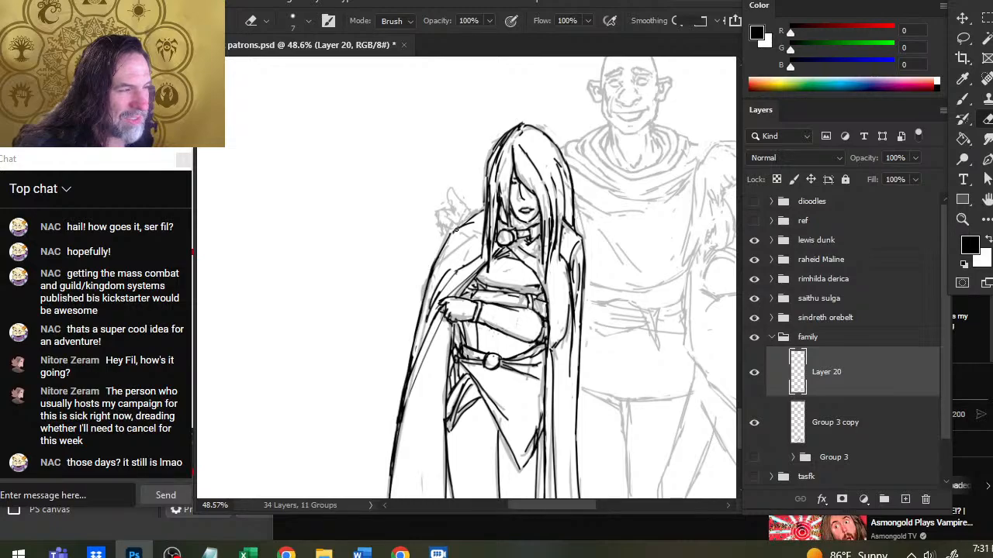
key("b")
key("e")
key("b")
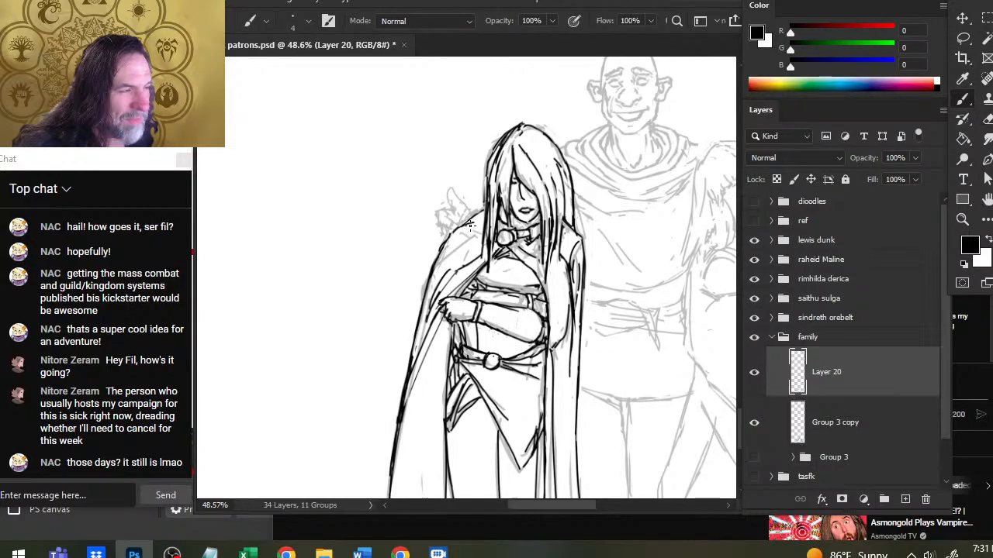
Reshape the outer cloak contour into an angular bend at the elbow and re-ink its edge down towards the hip.
key("e")
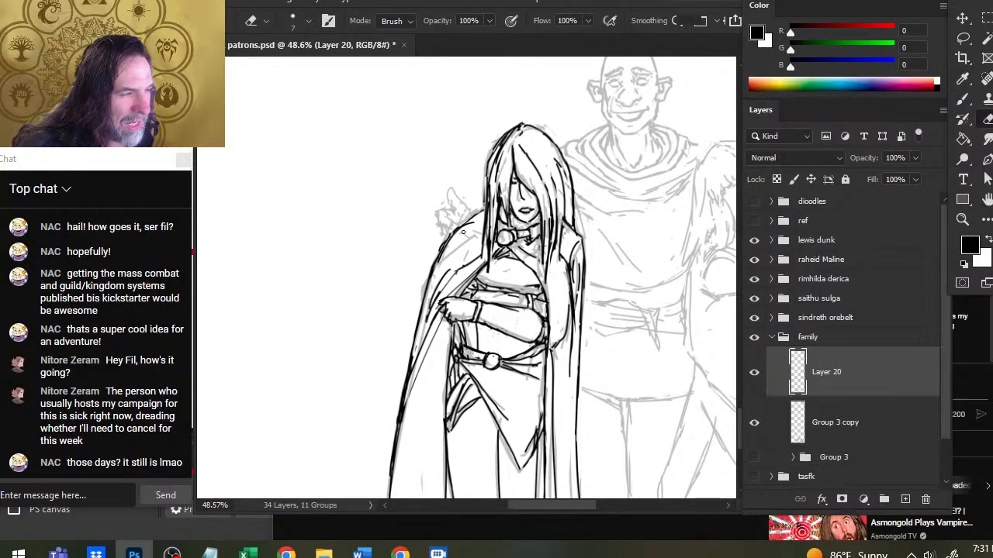
mouse_move(434, 271)
left_mouse_down()
mouse_move(453, 233)
mouse_move(424, 282)
left_mouse_up()
key("b")
key("e")
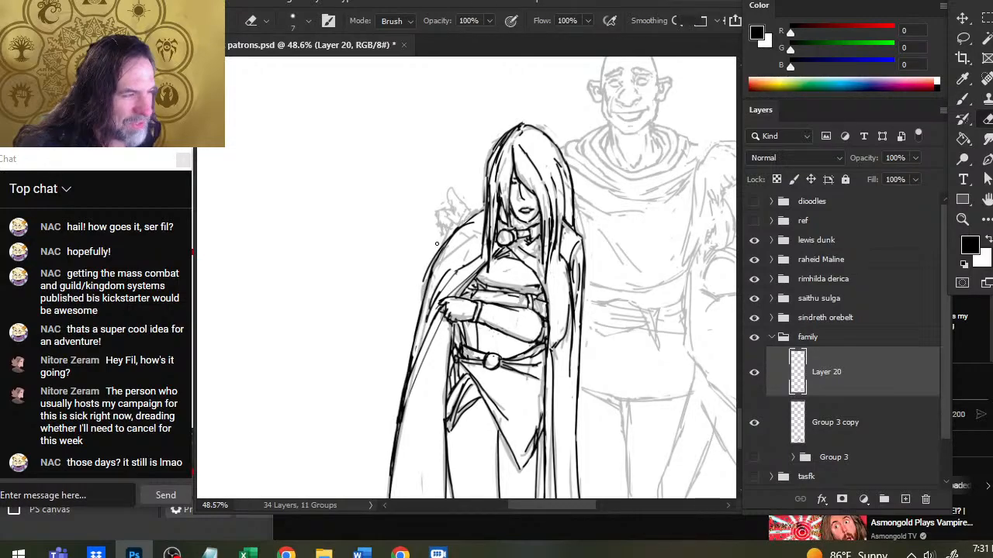
mouse_move(444, 250)
left_mouse_down()
mouse_move(416, 304)
mouse_move(440, 267)
mouse_move(424, 285)
mouse_move(424, 266)
mouse_move(421, 311)
left_mouse_up()
key("b")
key("e")
key("b")
key("e")
left_click_drag(434, 266, 419, 323)
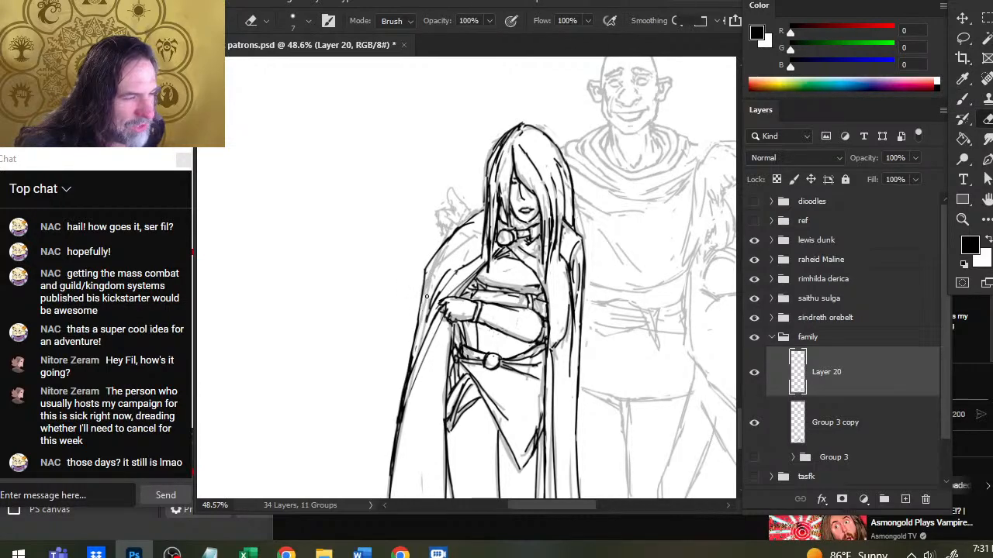
key("b")
left_click_drag(423, 288, 403, 386)
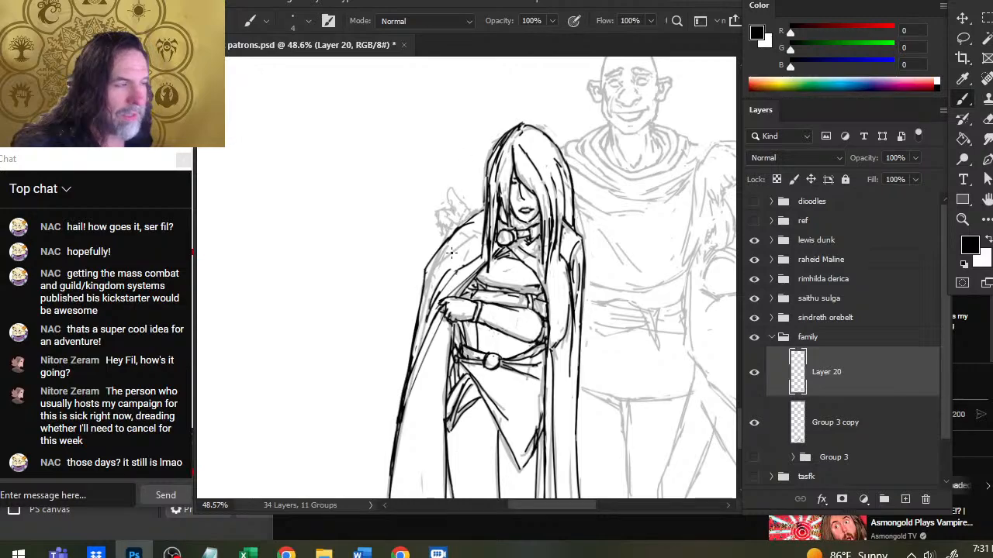
Thin and touch up the shoulder slope above the bent elbow with small eraser and brush corrections.
key("e")
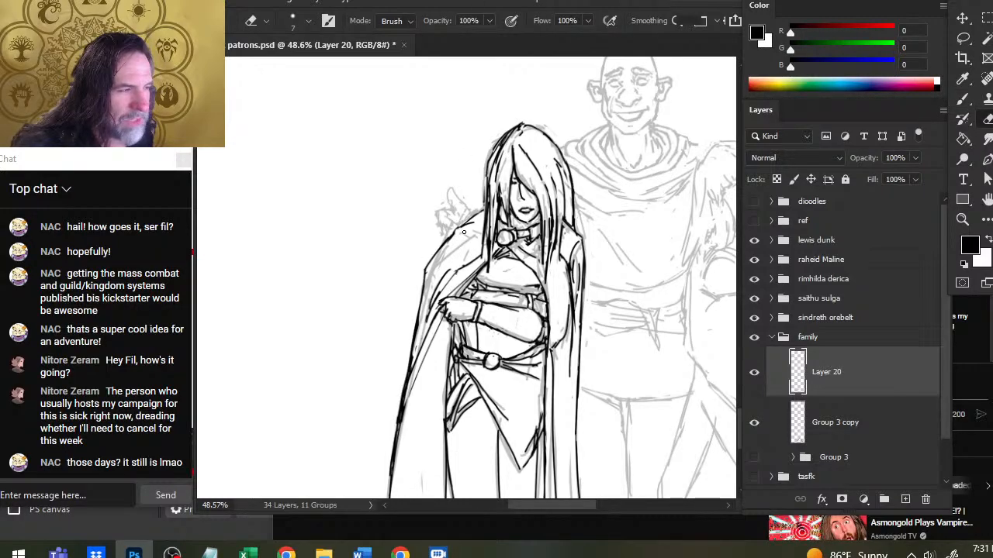
key("b")
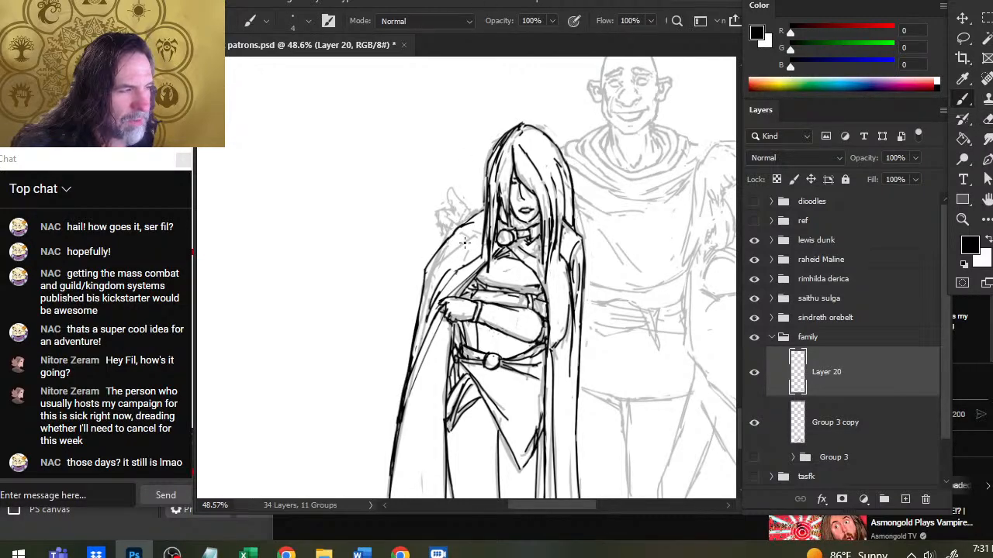
key("e")
key("b")
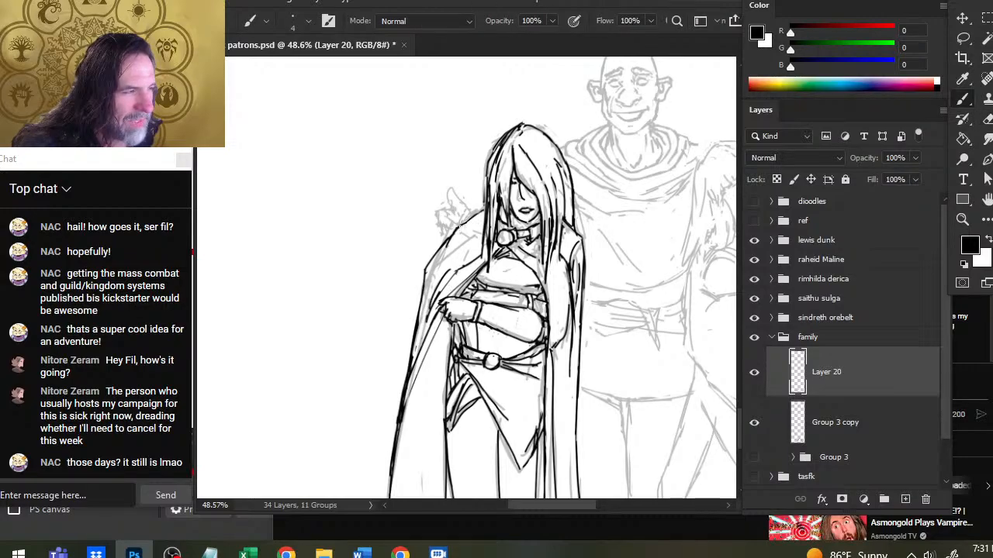
key("e")
key("b")
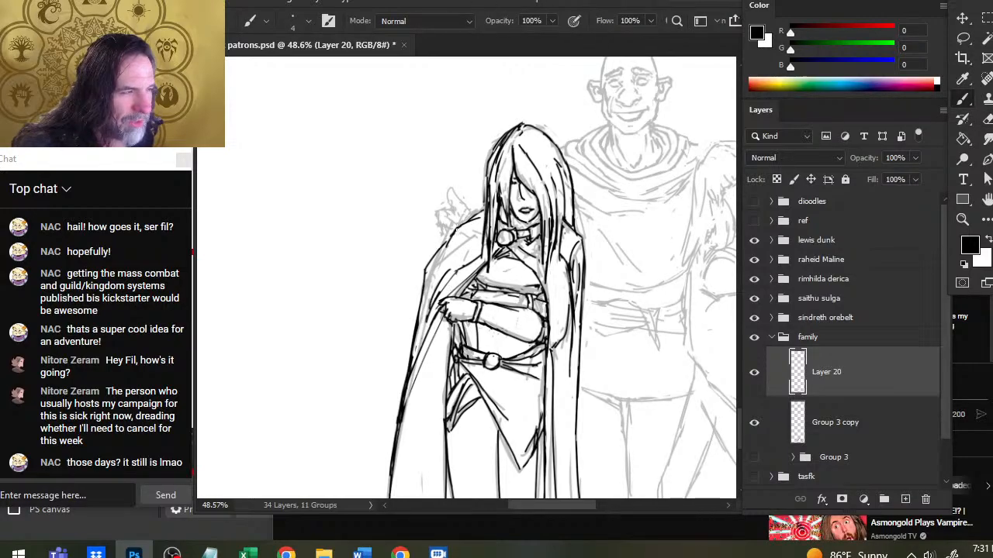
key("e")
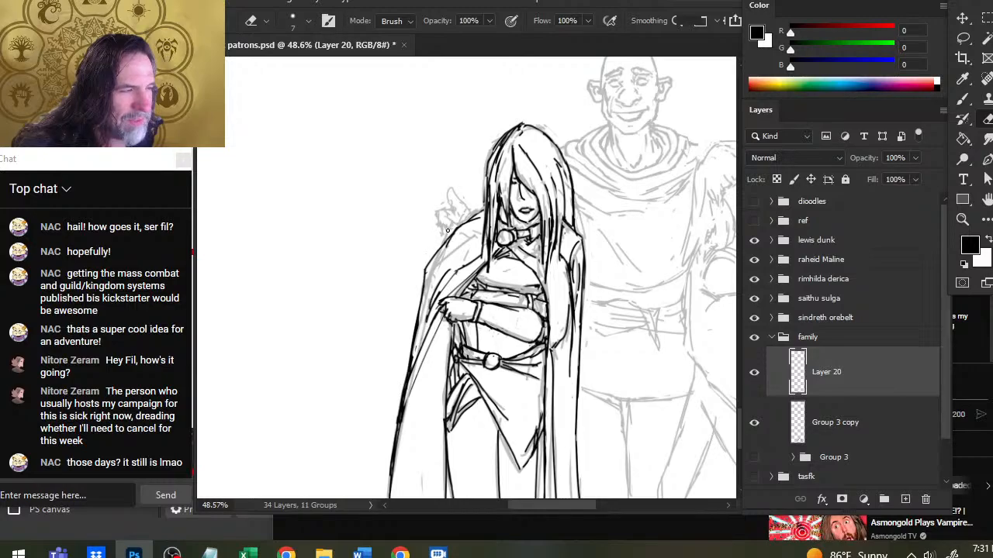
key("b")
Shave the cloak contour at the elbow bend and darken the inner fold below the clasping hand.
key("e")
left_click_drag(428, 270, 420, 304)
key("b")
key("e")
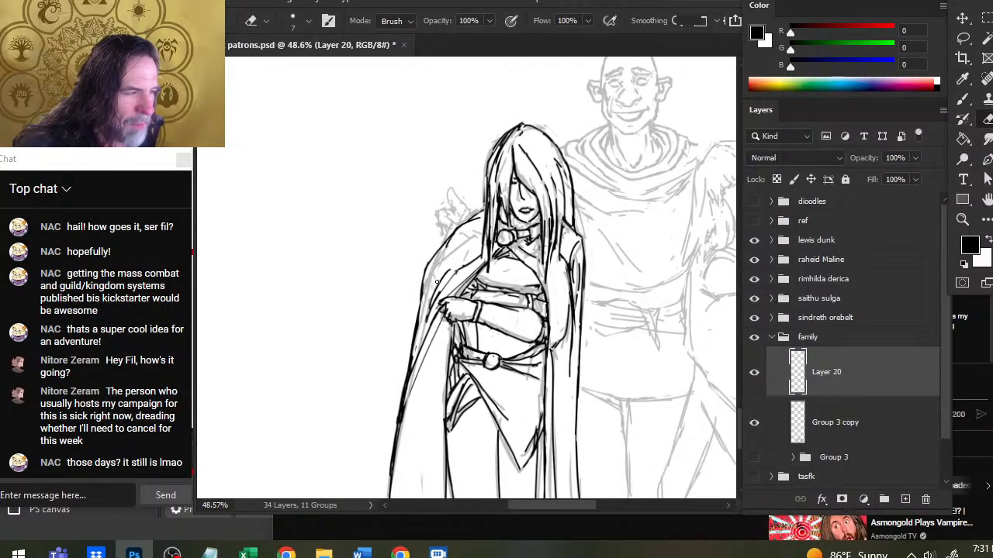
key("b")
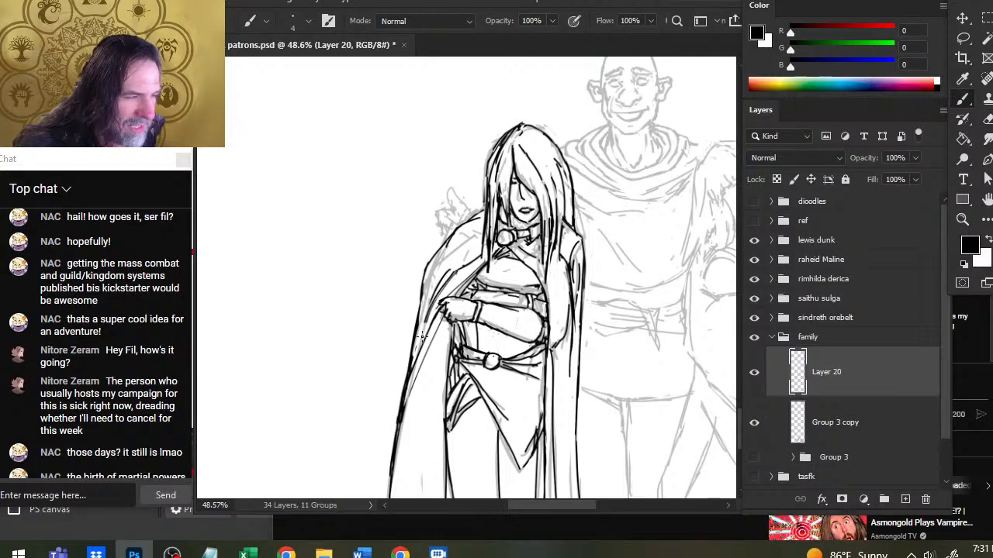
Clean up the cloak fold lines beside the clasping hand and thin the contour above the bent elbow.
key("e")
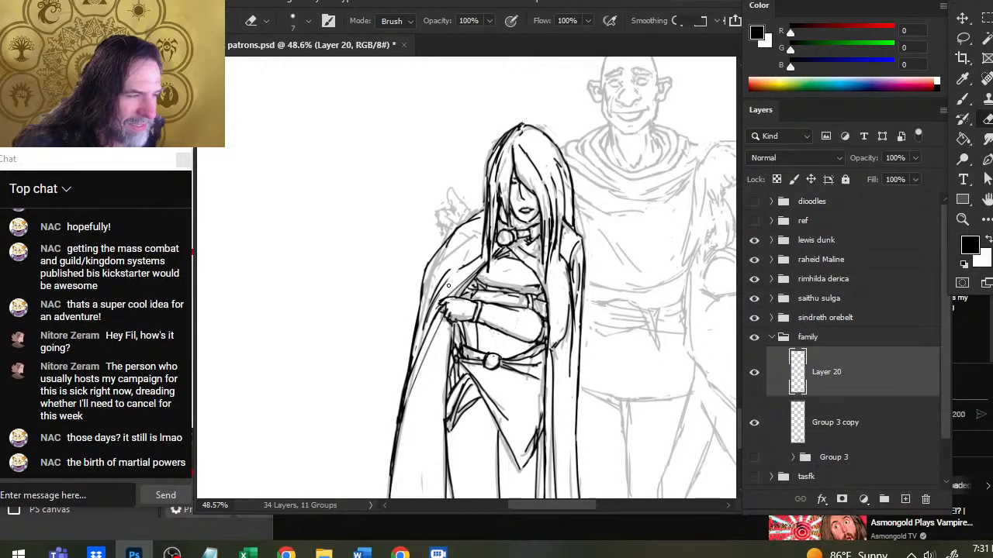
key("b")
key("e")
left_click_drag(440, 287, 427, 340)
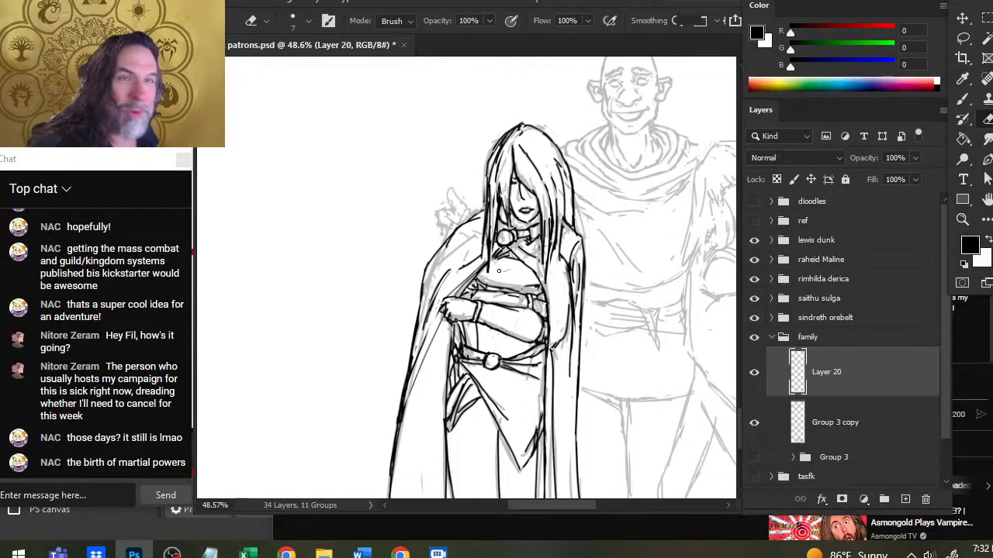
mouse_move(446, 244)
left_mouse_down()
mouse_move(456, 232)
mouse_move(423, 266)
left_mouse_up()
key("b")
key("e")
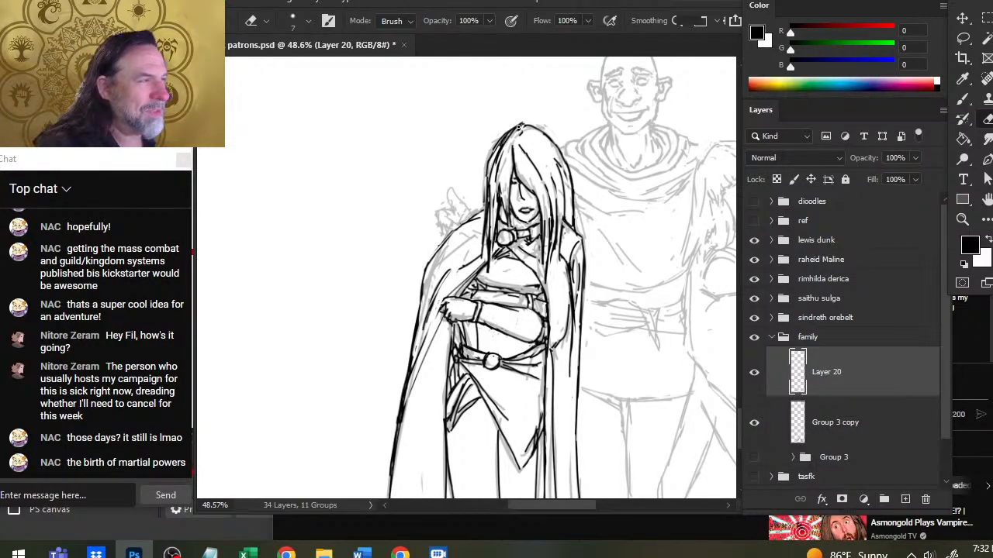
Trim and re-ink the crown and outer edge of the cloaked woman's hair with alternating eraser and brush strokes.
left_click_drag(524, 132, 489, 161)
key("b")
key("e")
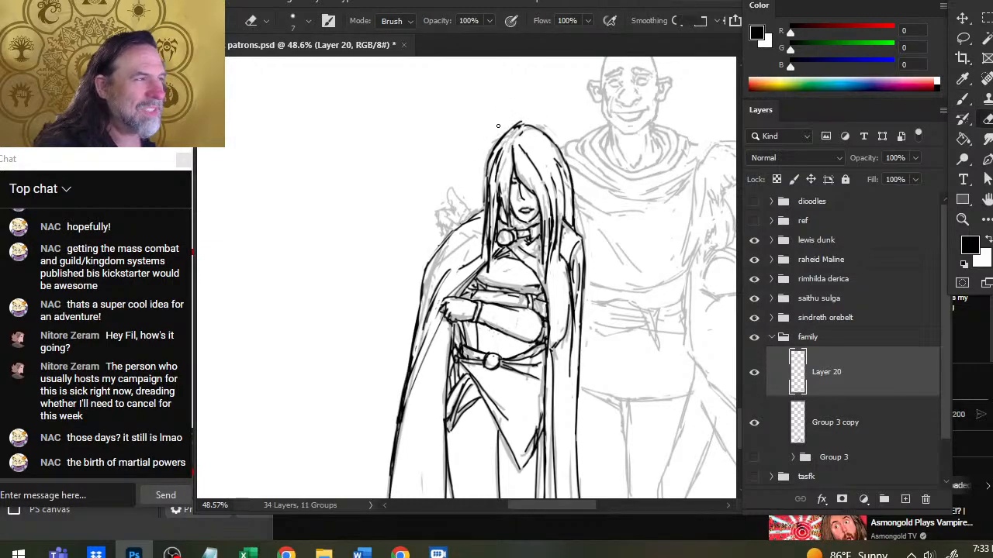
mouse_move(525, 124)
left_mouse_down()
mouse_move(489, 161)
mouse_move(483, 225)
left_mouse_up()
key("b")
key("e")
key("b")
key("e")
key("b")
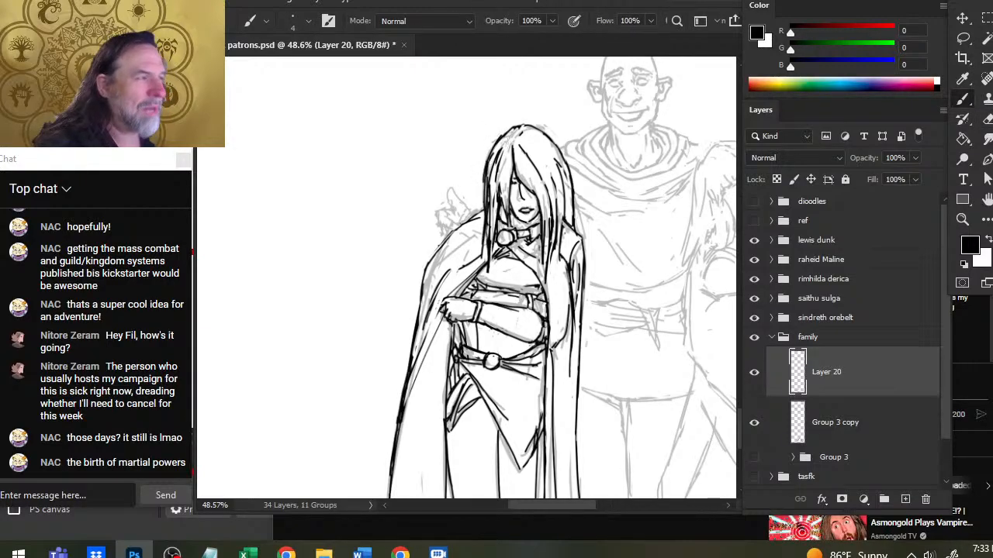
key("e")
left_click_drag(502, 147, 483, 174)
key("b")
key("e")
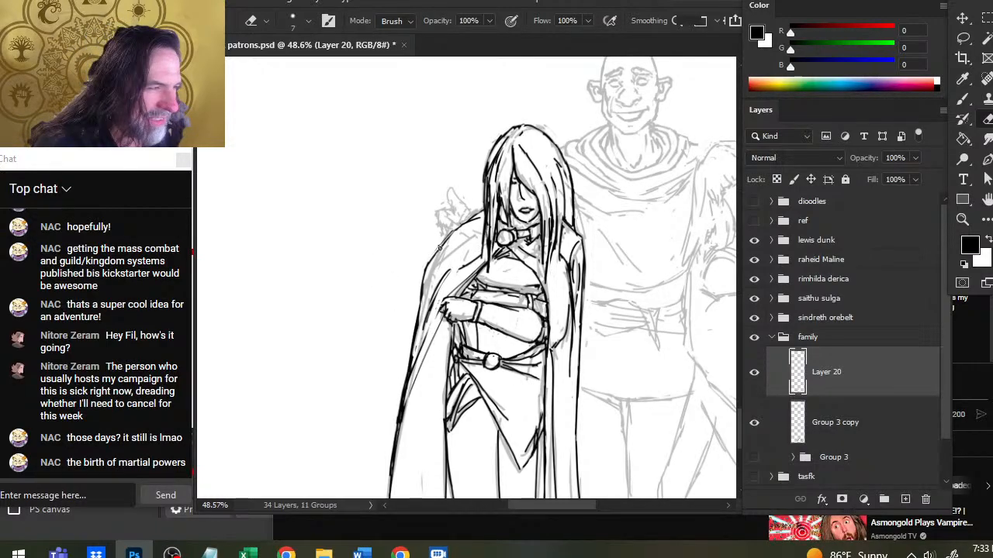
Thin the cloak's shoulder slope and re-ink its line from the hair down towards the upper arm.
mouse_move(437, 254)
left_mouse_down()
mouse_move(431, 260)
mouse_move(448, 240)
mouse_move(421, 277)
left_mouse_up()
key("b")
key("e")
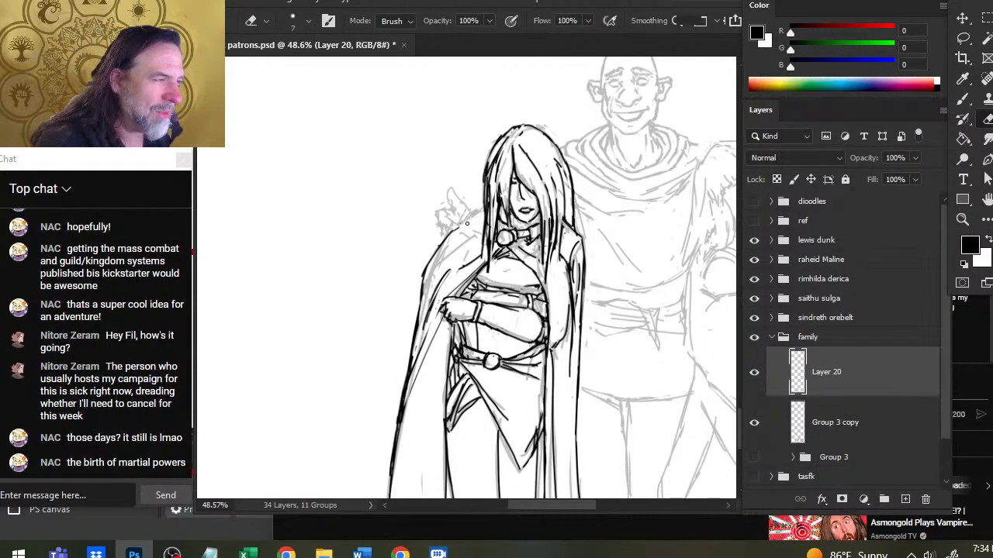
key("b")
left_click_drag(486, 209, 454, 233)
key("e")
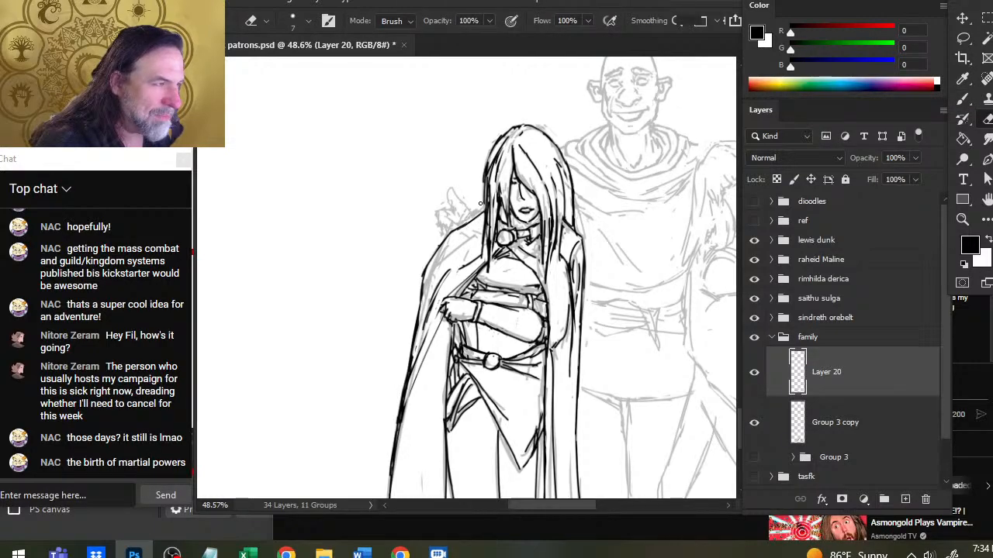
Brush loose strands onto the cloaked woman's hair from the crown down its outer edge.
key("b")
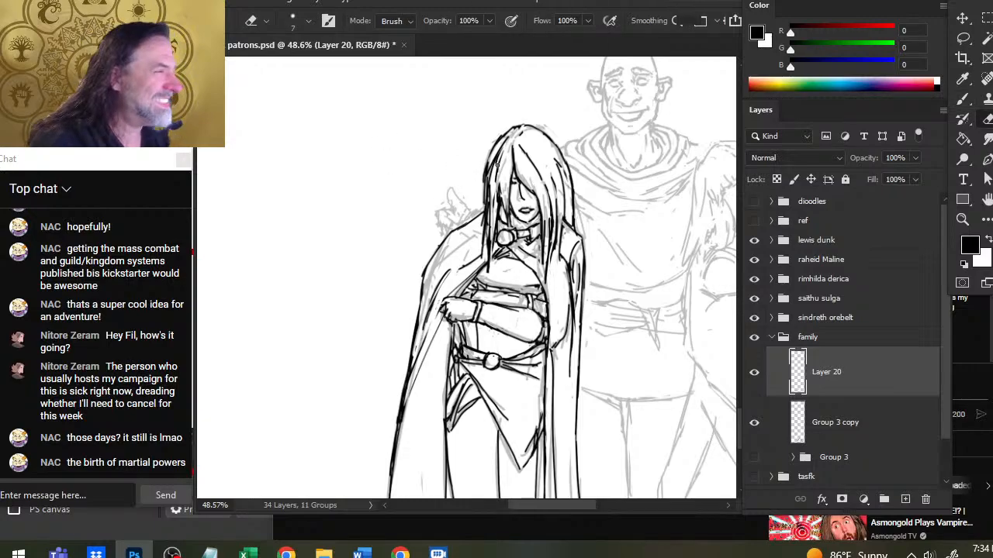
key("e")
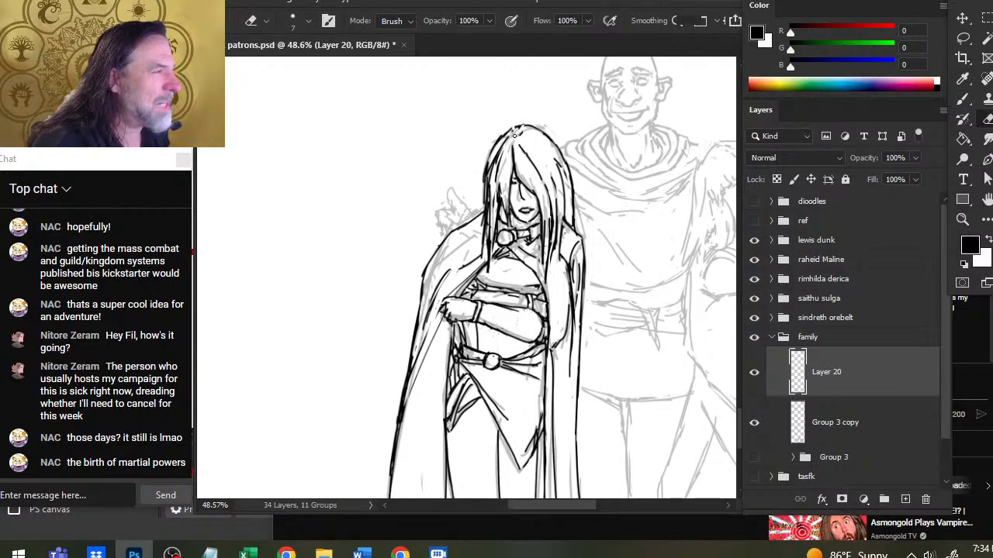
key("b")
mouse_move(508, 123)
left_mouse_down()
mouse_move(517, 130)
mouse_move(485, 175)
mouse_move(479, 208)
mouse_move(481, 194)
left_mouse_up()
key("e")
key("b")
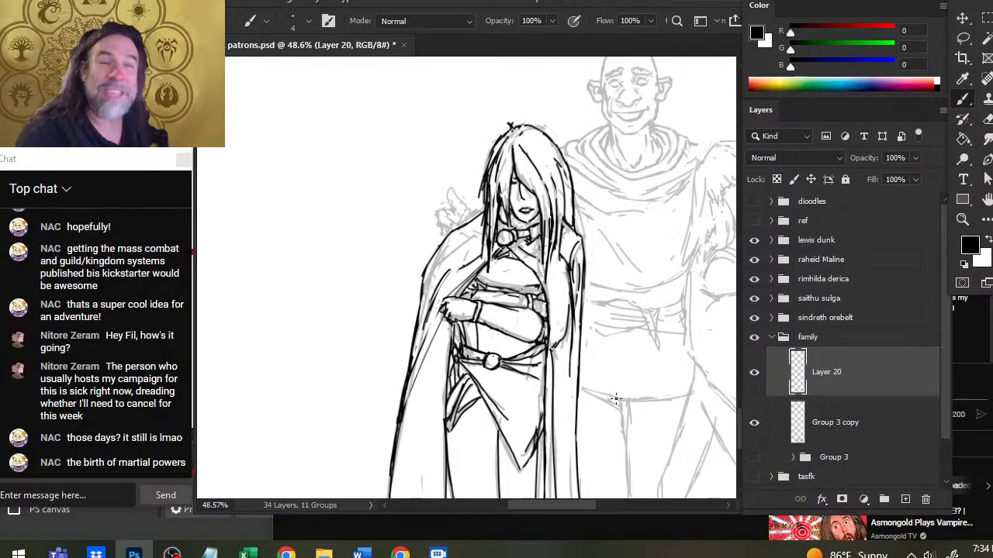
Ink the bald man's skull outline over the sketch, from one ear across the top to the other.
left_click_drag(556, 291, 480, 243)
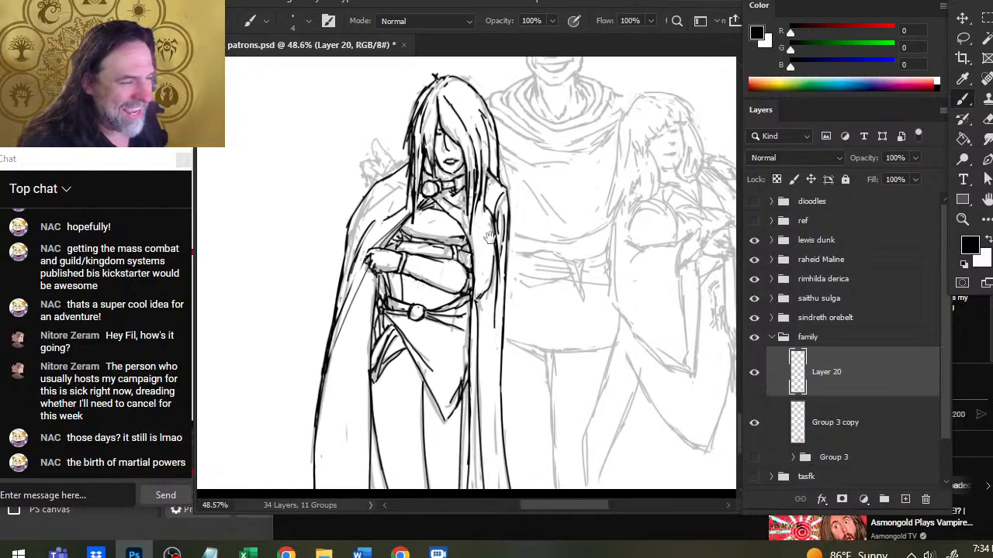
scroll(434, 232, "up", 3)
scroll(466, 170, "right", 1)
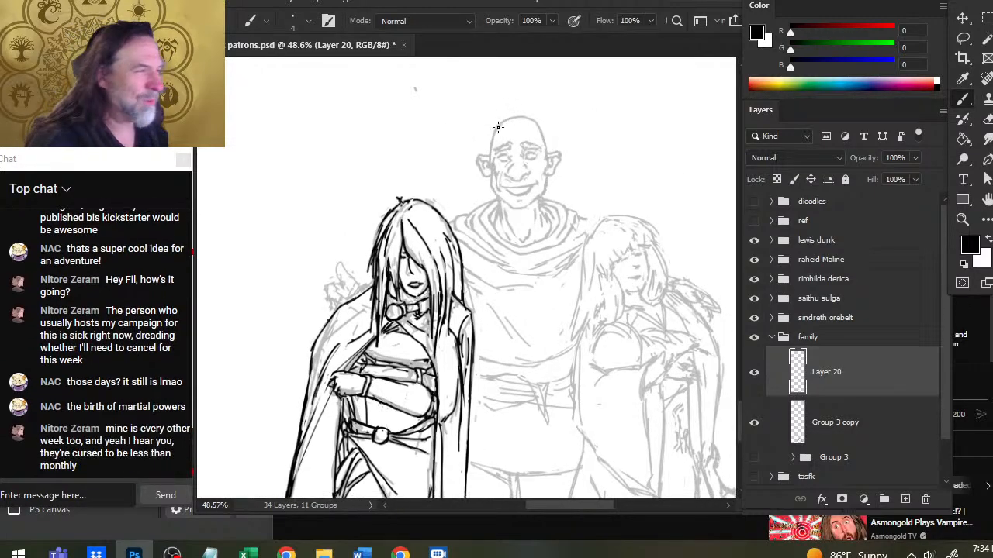
mouse_move(498, 128)
left_mouse_down()
mouse_move(516, 115)
mouse_move(487, 137)
left_mouse_up()
key("e")
key("b")
key("e")
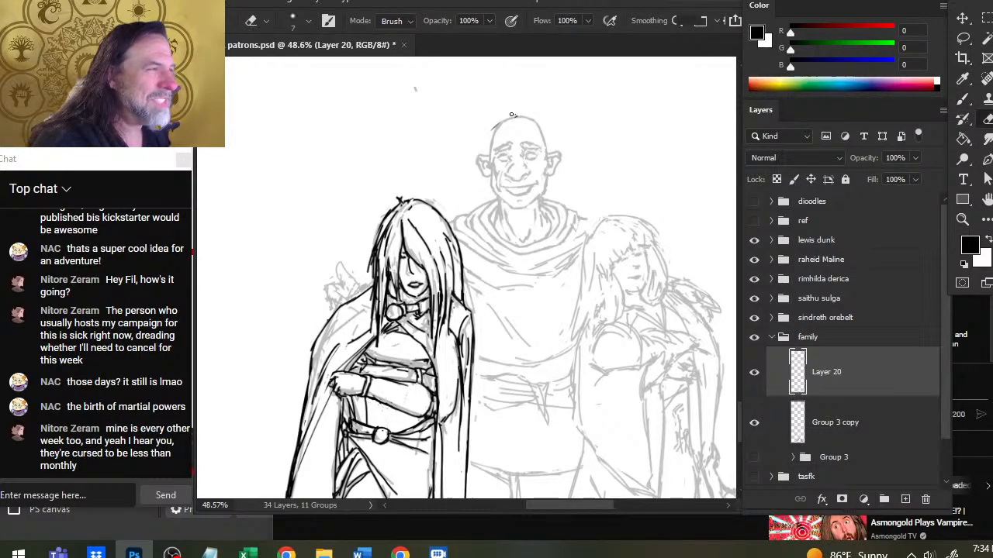
key("b")
mouse_move(513, 116)
left_mouse_down()
mouse_move(491, 138)
mouse_move(496, 125)
mouse_move(487, 170)
left_mouse_up()
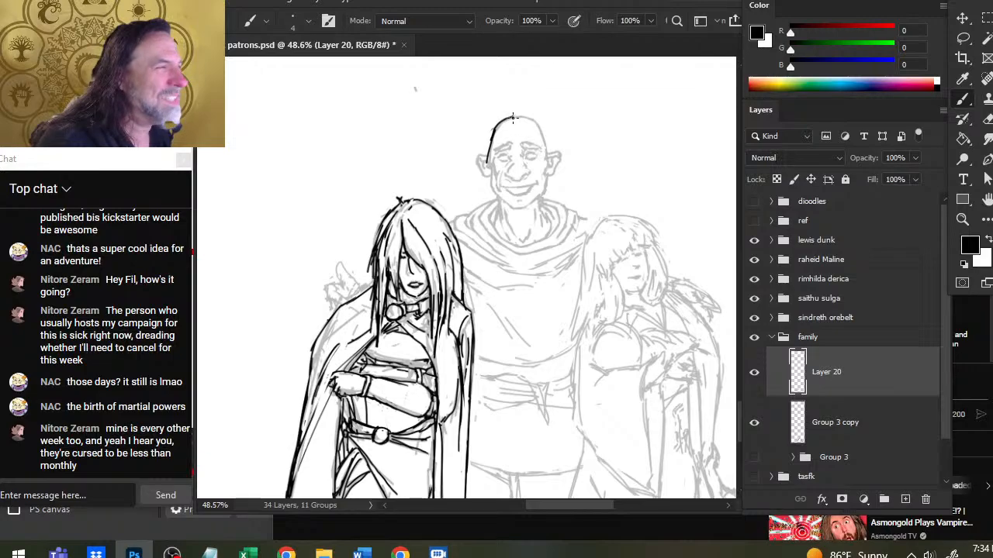
mouse_move(512, 117)
left_mouse_down()
mouse_move(534, 118)
mouse_move(548, 158)
left_mouse_up()
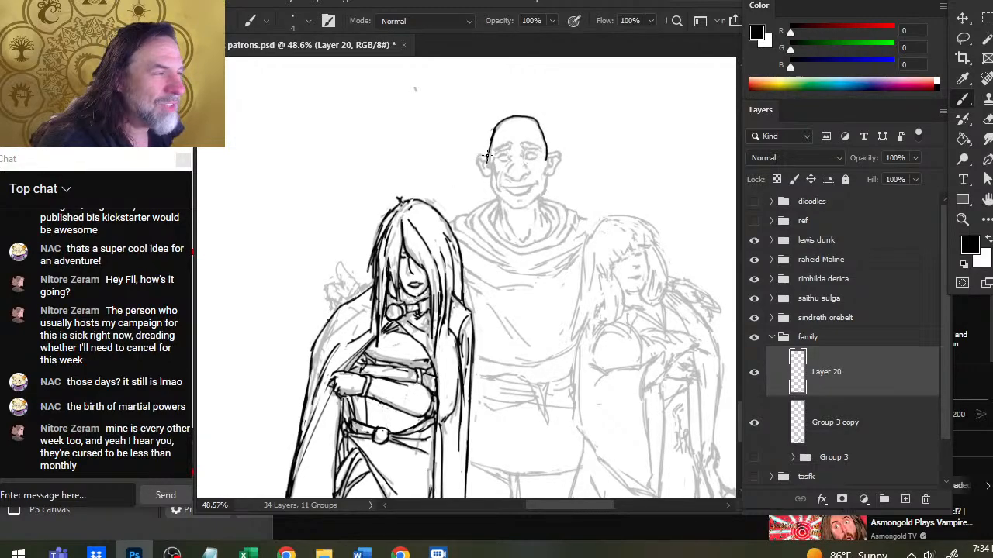
Ink both of the bald man's ears with their inner details.
mouse_move(487, 158)
left_mouse_down()
mouse_move(476, 158)
mouse_move(482, 176)
mouse_move(480, 165)
left_mouse_up()
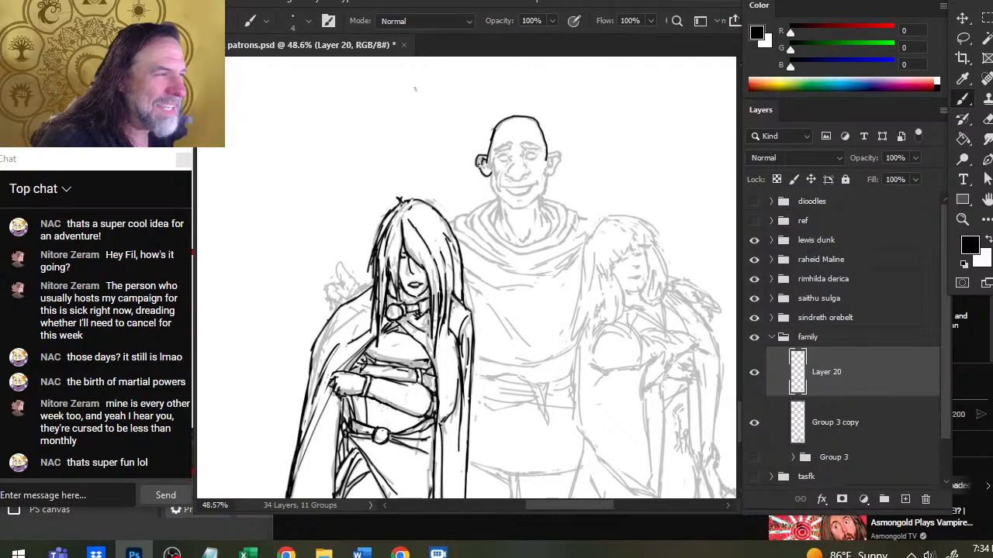
key("e")
key("b")
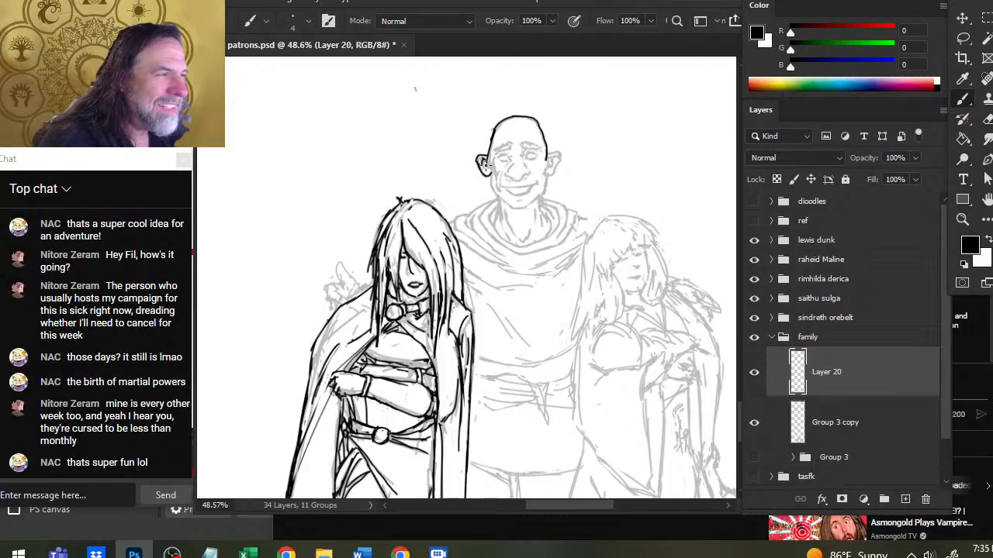
mouse_move(489, 160)
left_mouse_down()
mouse_move(496, 184)
mouse_move(547, 171)
left_mouse_up()
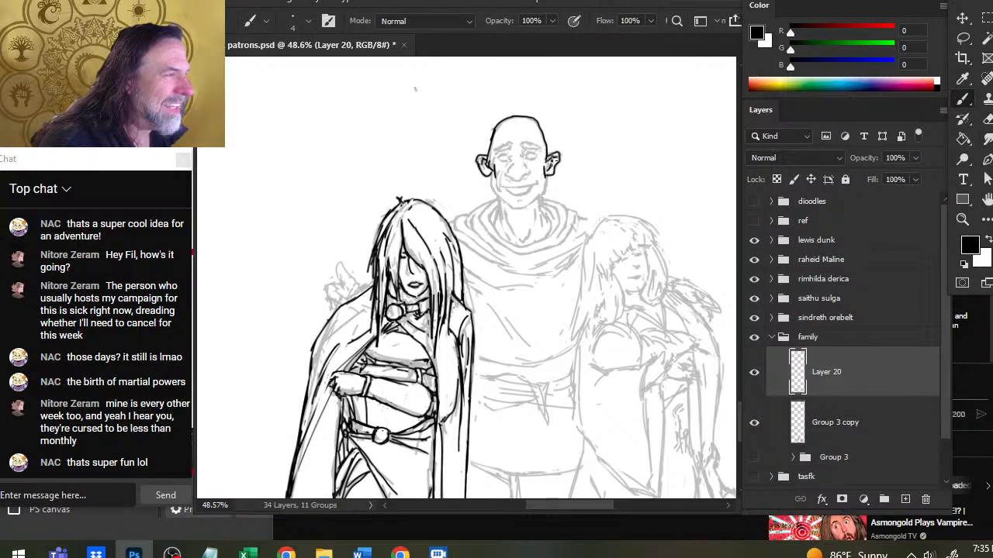
key("e")
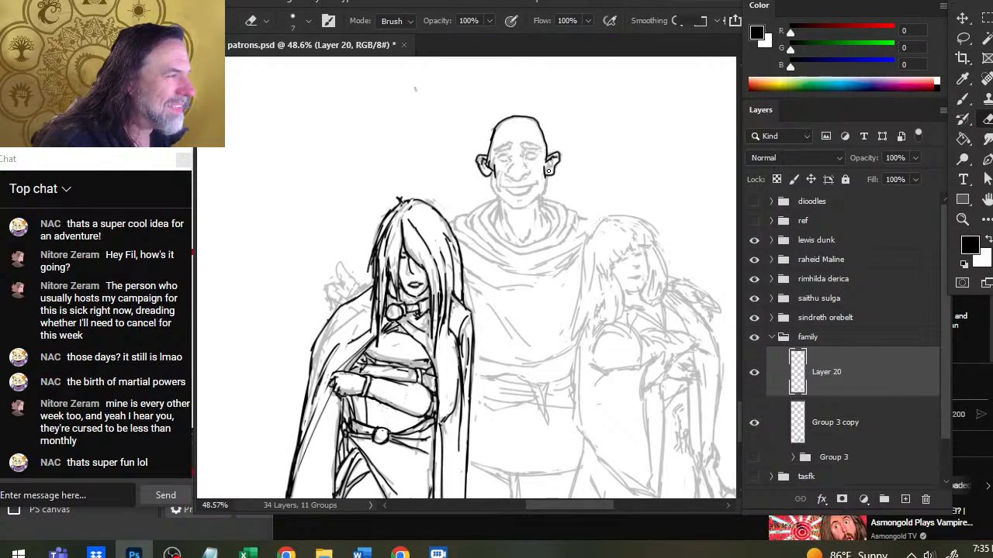
Ink the bald man's jaw and chin, and refine the cheek contour beside the mouth.
key("b")
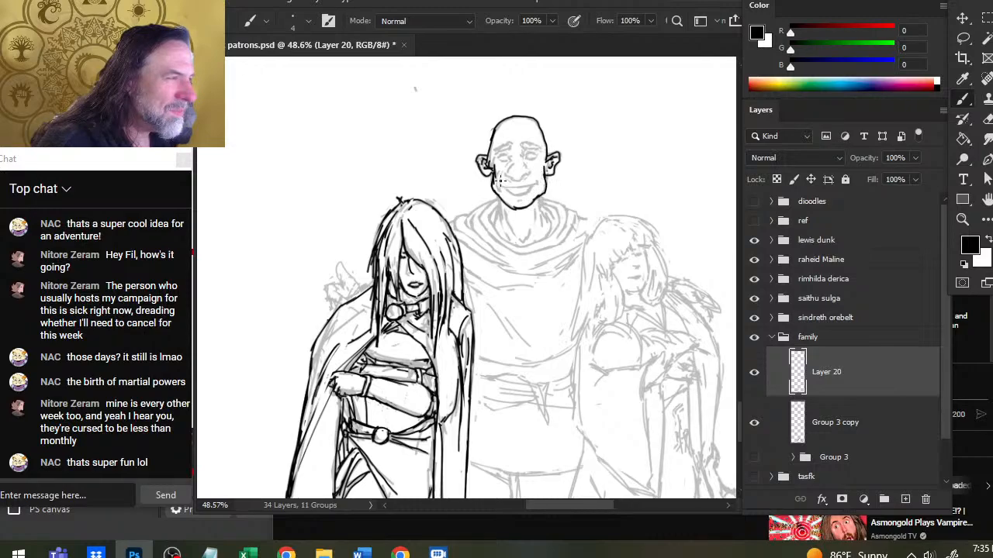
key("e")
left_click_drag(494, 166, 495, 190)
key("b")
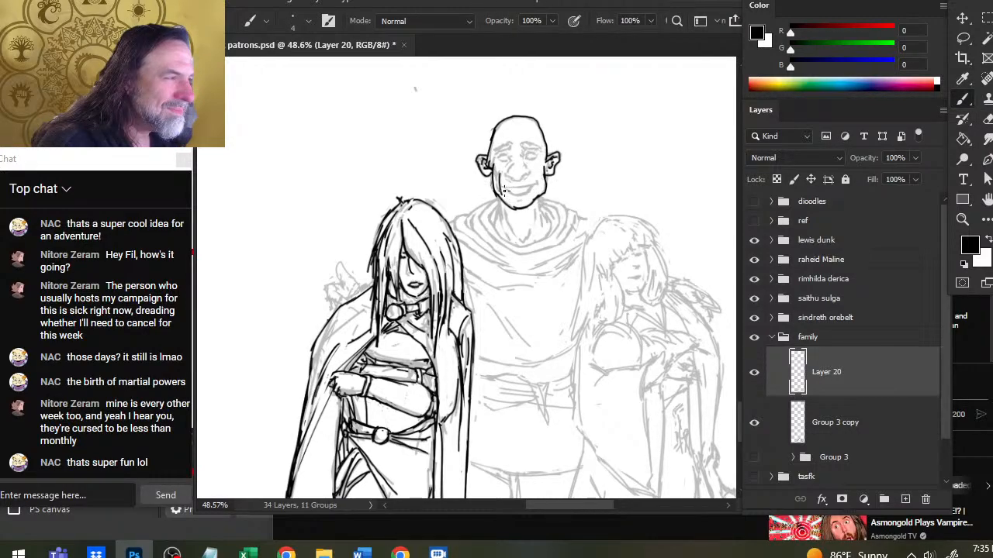
Ink the bald man's mouth as a wide open grin with a lower lip line.
key("e")
key("b")
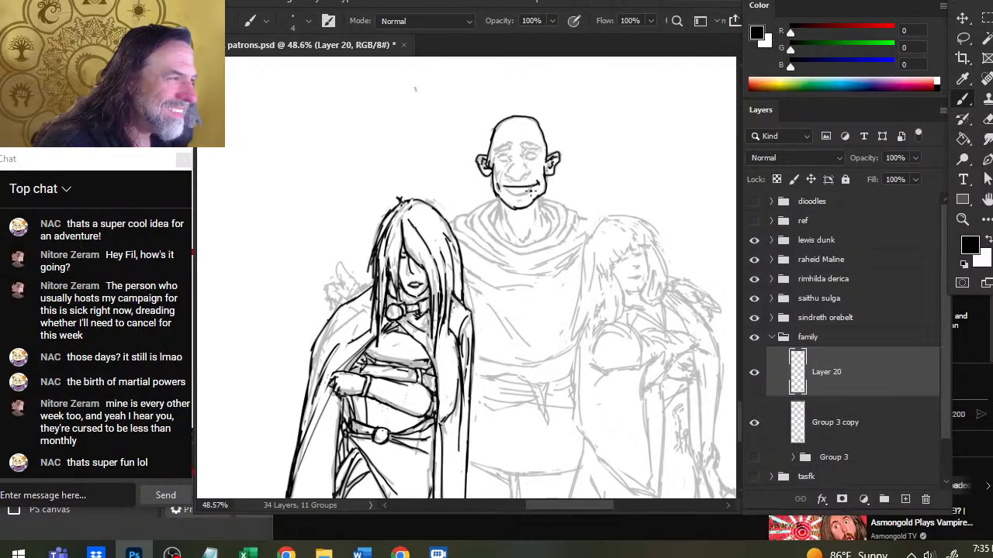
key("e")
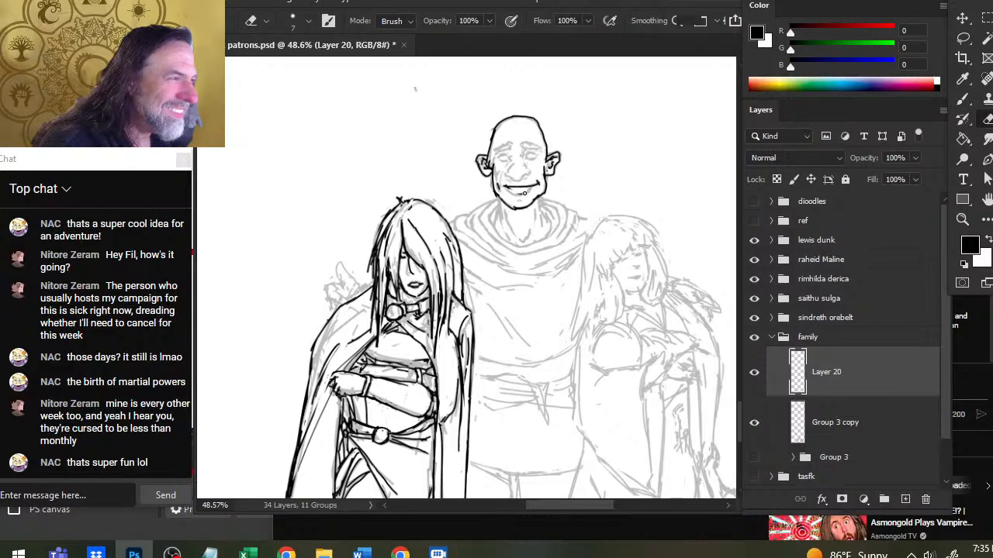
key("b")
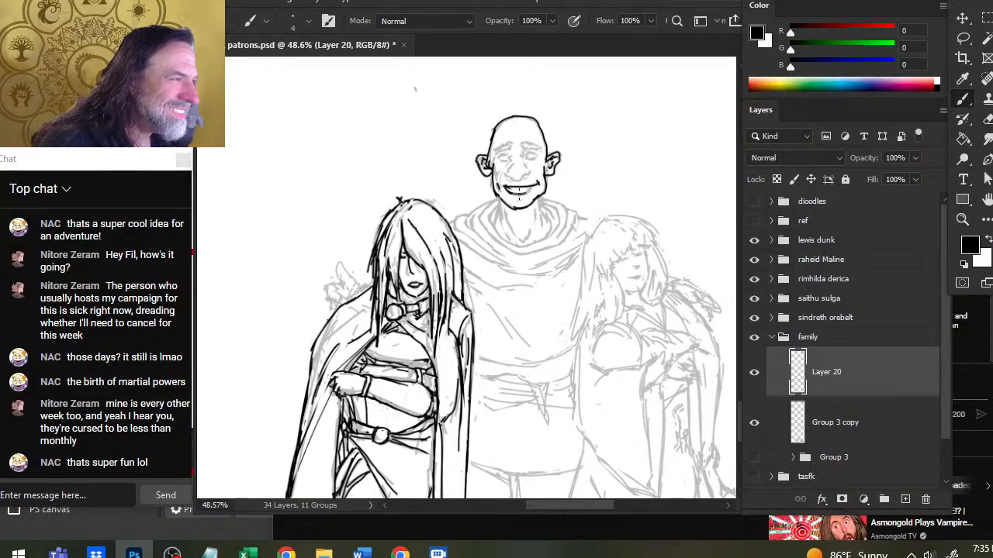
left_click_drag(523, 194, 534, 185)
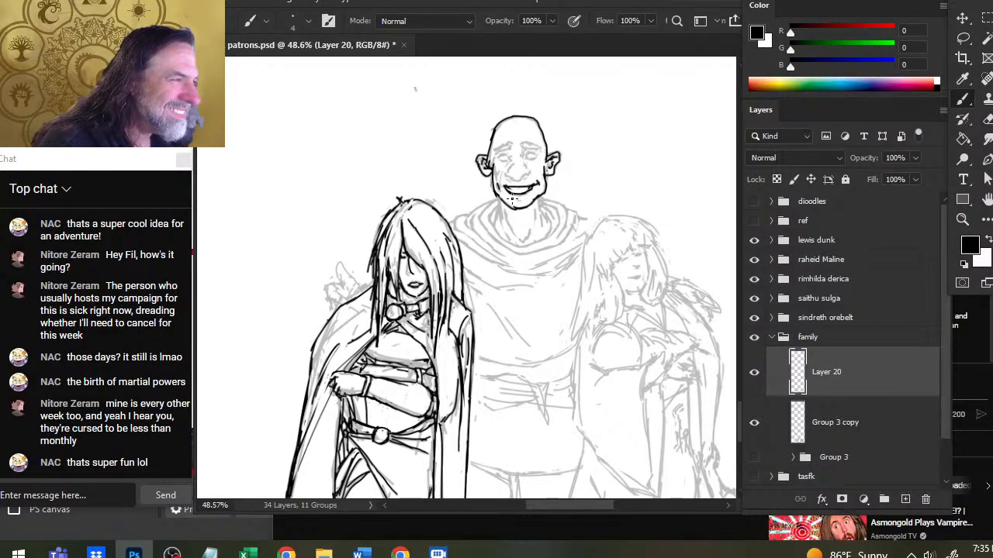
key("e")
key("b")
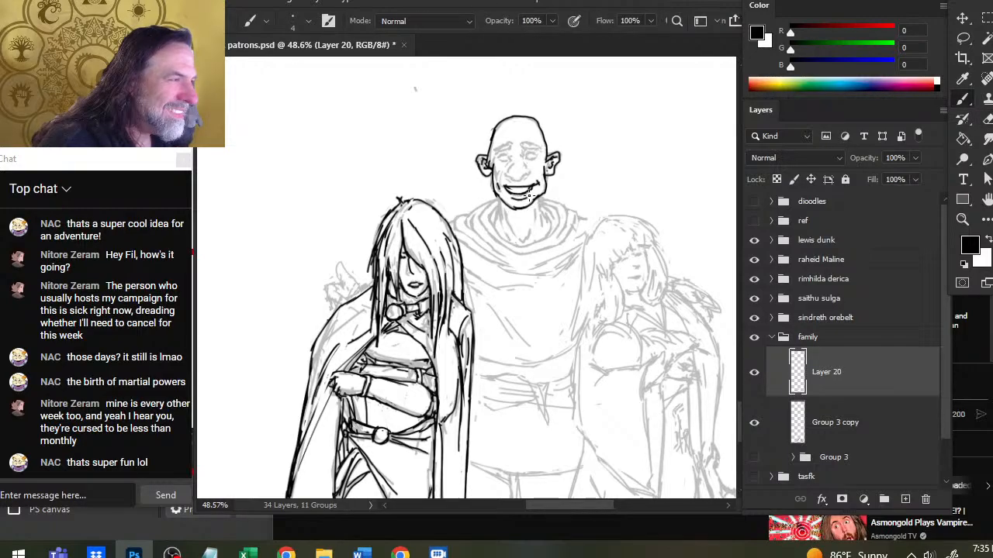
Ink the bald man's eyes and nose, and draw the neck lines converging at the throat.
mouse_move(512, 157)
left_mouse_down()
mouse_move(518, 179)
mouse_move(519, 163)
mouse_move(508, 158)
mouse_move(536, 155)
mouse_move(498, 176)
mouse_move(502, 226)
left_mouse_up()
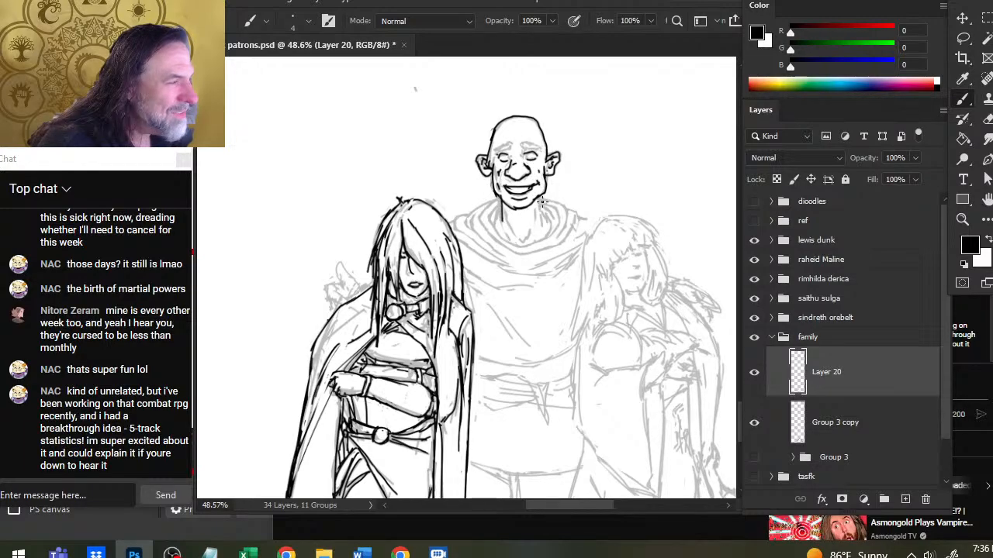
mouse_move(541, 193)
left_mouse_down()
mouse_move(527, 232)
mouse_move(504, 227)
mouse_move(501, 209)
mouse_move(519, 246)
mouse_move(523, 231)
mouse_move(504, 248)
mouse_move(500, 200)
mouse_move(538, 226)
left_mouse_up()
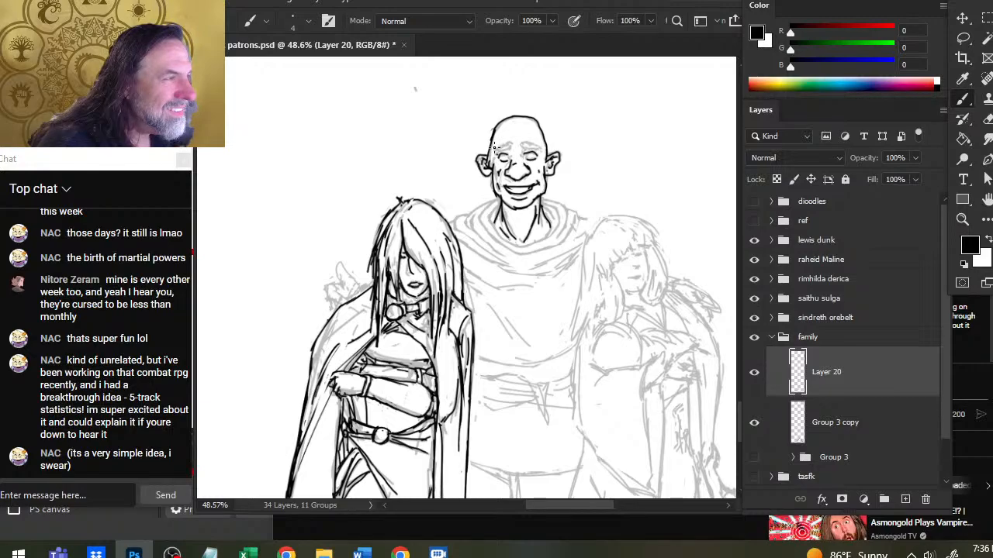
Refine the bald man's skull contour at the temple and crown with small eraser and brush corrections.
left_click_drag(494, 148, 495, 174)
key("e")
key("b")
mouse_move(493, 130)
left_mouse_down()
mouse_move(489, 177)
mouse_move(495, 128)
mouse_move(491, 160)
left_mouse_up()
key("e")
key("b")
key("e")
key("b")
key("e")
key("b")
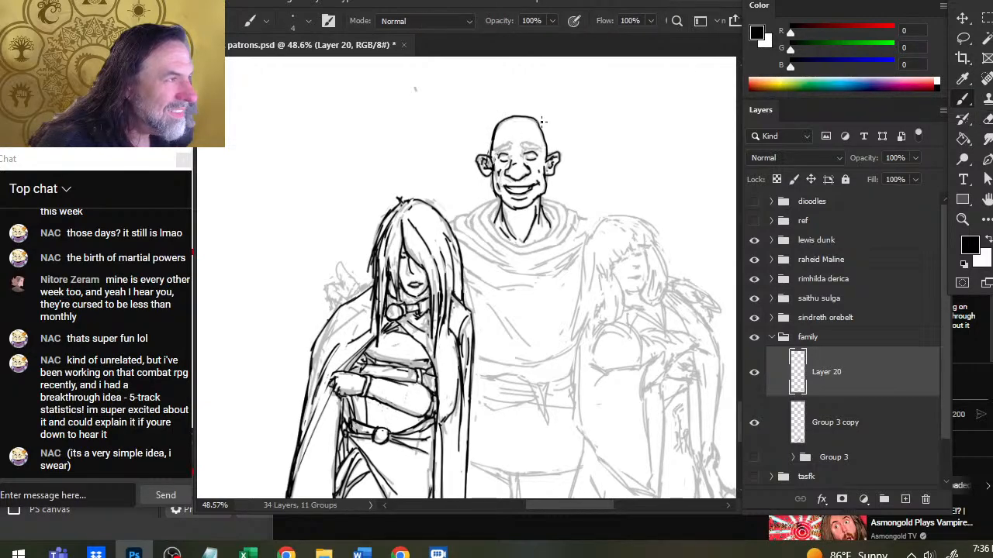
key("e")
key("b")
left_click_drag(522, 120, 535, 113)
key("e")
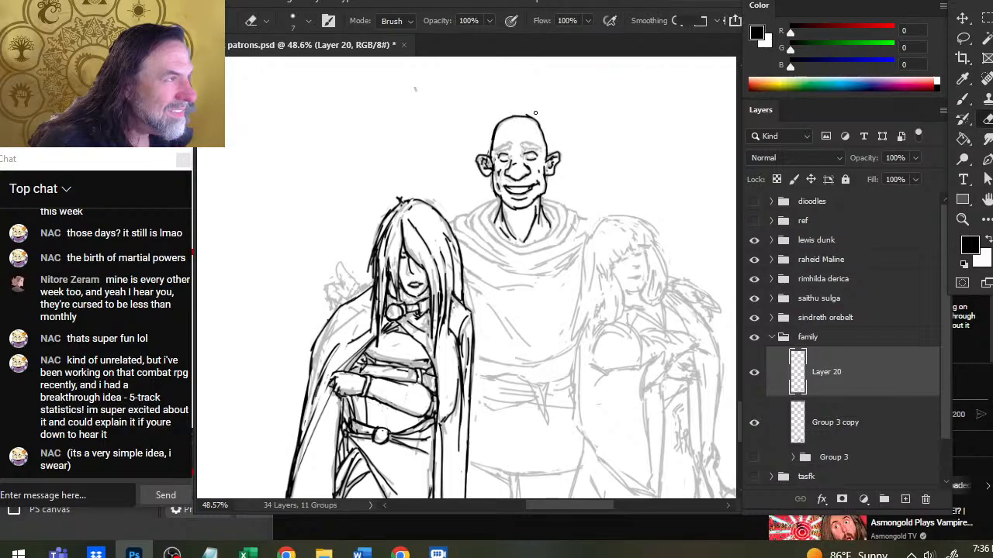
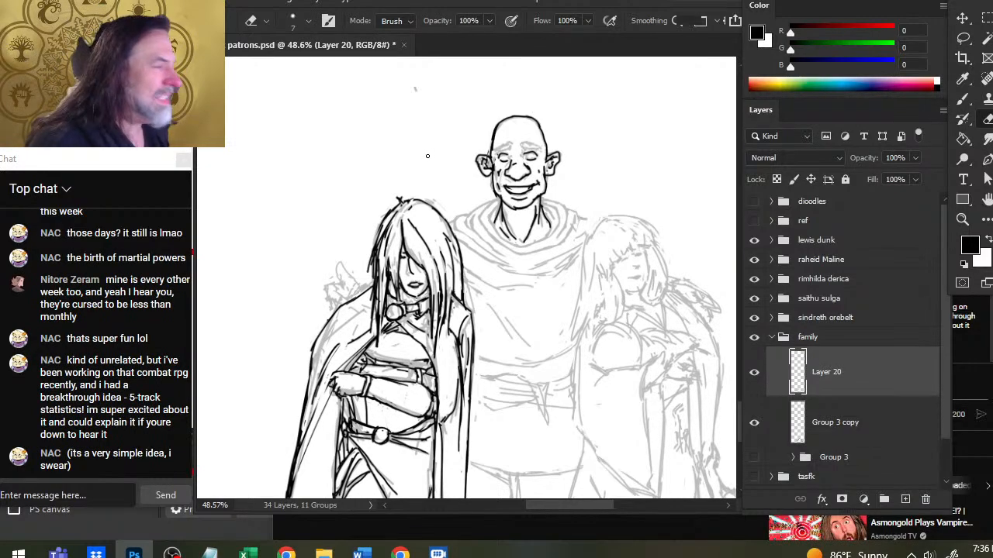
Ink the bald man's inner collar rim around the neck and the cowl's outer edge running down to the shoulder beside the girl.
key("b")
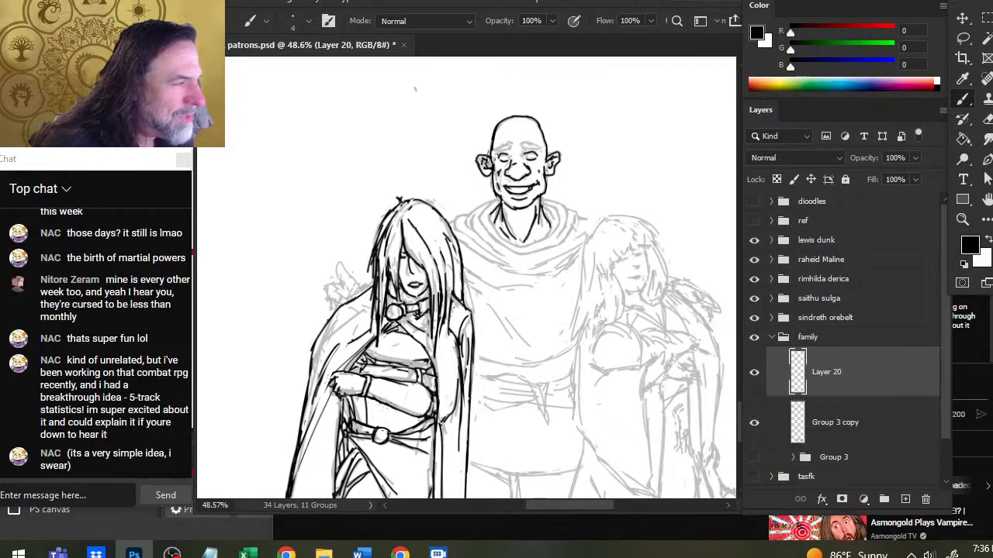
left_click_drag(490, 228, 532, 246)
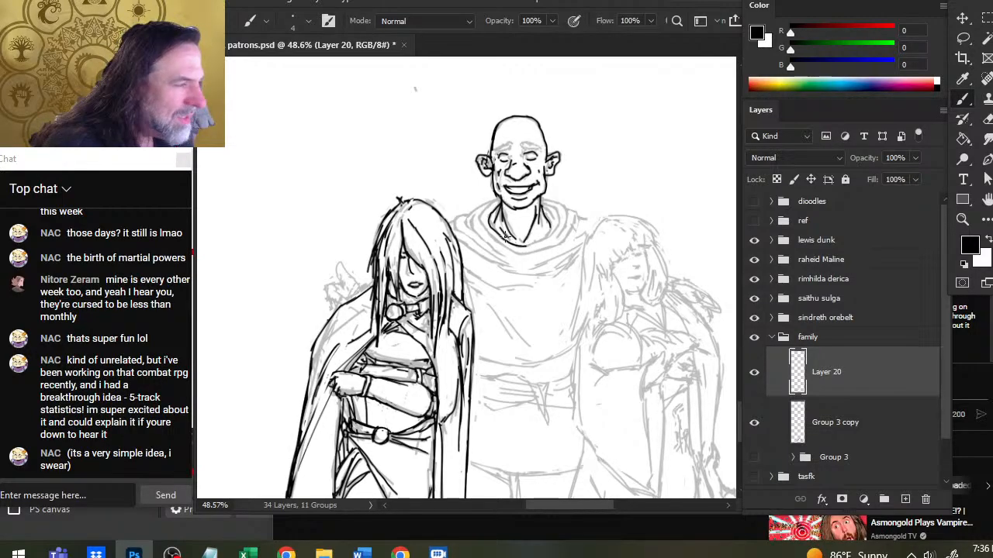
key("e")
key("b")
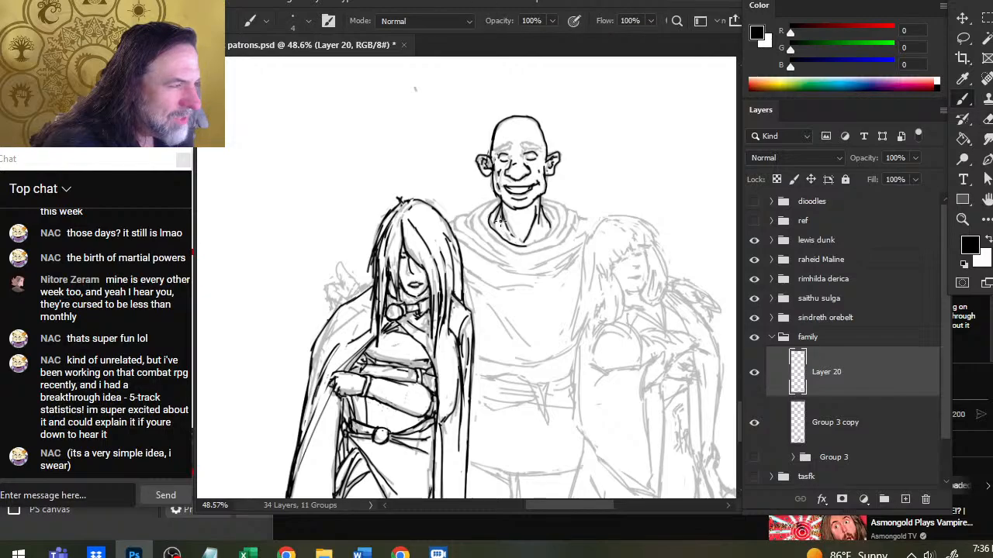
mouse_move(508, 231)
left_mouse_down()
mouse_move(525, 248)
mouse_move(546, 238)
mouse_move(554, 206)
mouse_move(543, 203)
mouse_move(556, 235)
left_mouse_up()
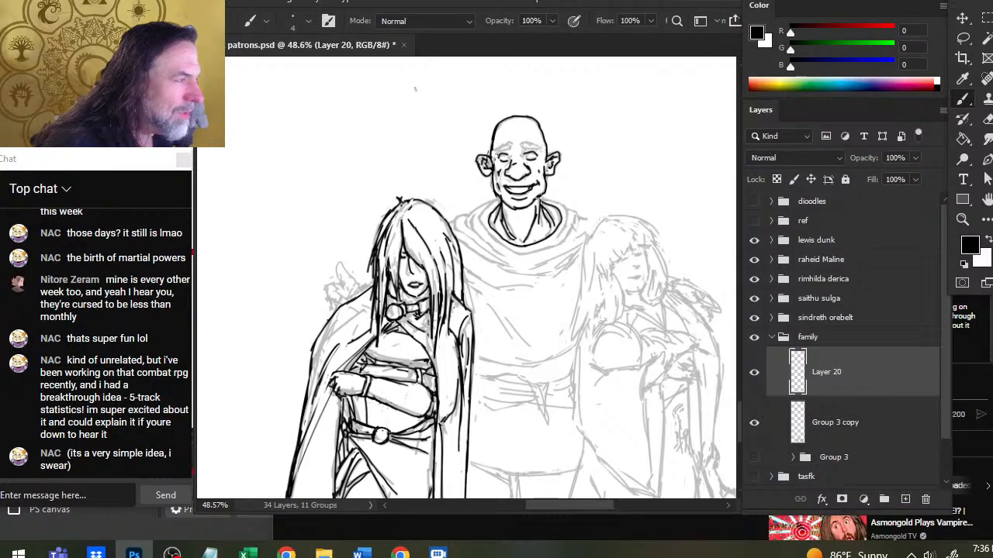
left_click_drag(542, 200, 597, 227)
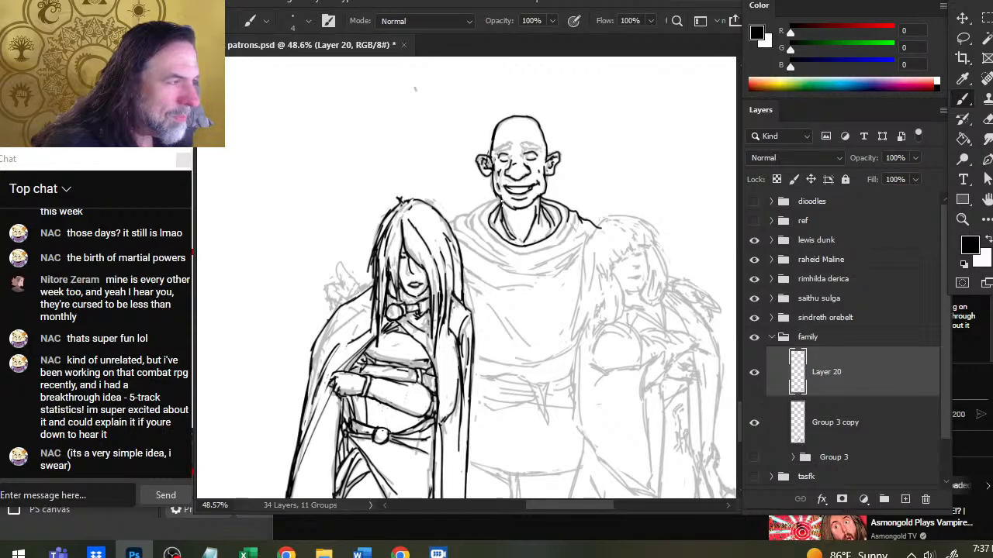
Ink the cowl folds on the side nearest the cloaked woman and carry the draped lower edges across to the opposite shoulder.
mouse_move(502, 198)
left_mouse_down()
mouse_move(484, 220)
mouse_move(487, 204)
mouse_move(451, 224)
mouse_move(479, 229)
mouse_move(501, 258)
left_mouse_up()
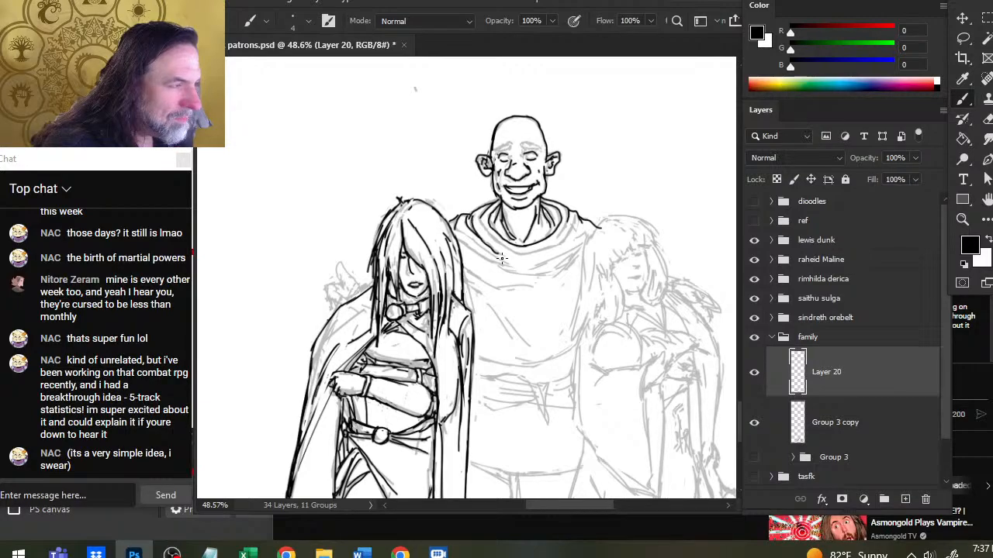
left_click_drag(459, 232, 501, 261)
key("e")
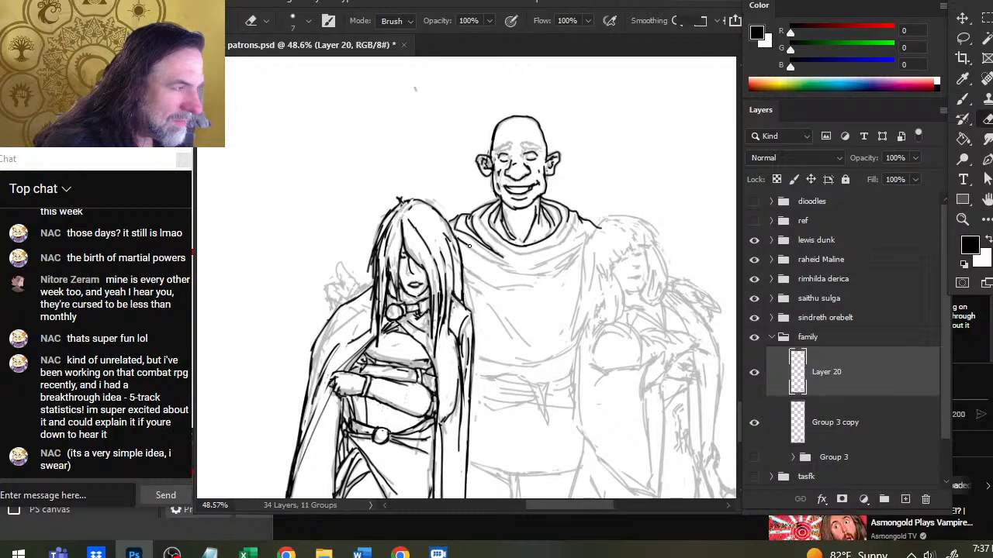
key("b")
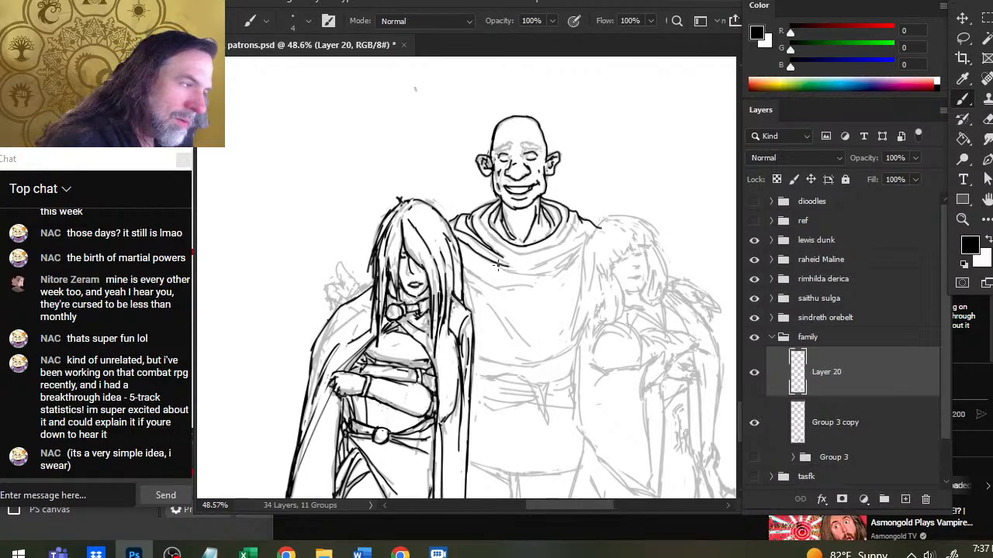
mouse_move(498, 264)
left_mouse_down()
mouse_move(561, 273)
mouse_move(572, 251)
left_mouse_up()
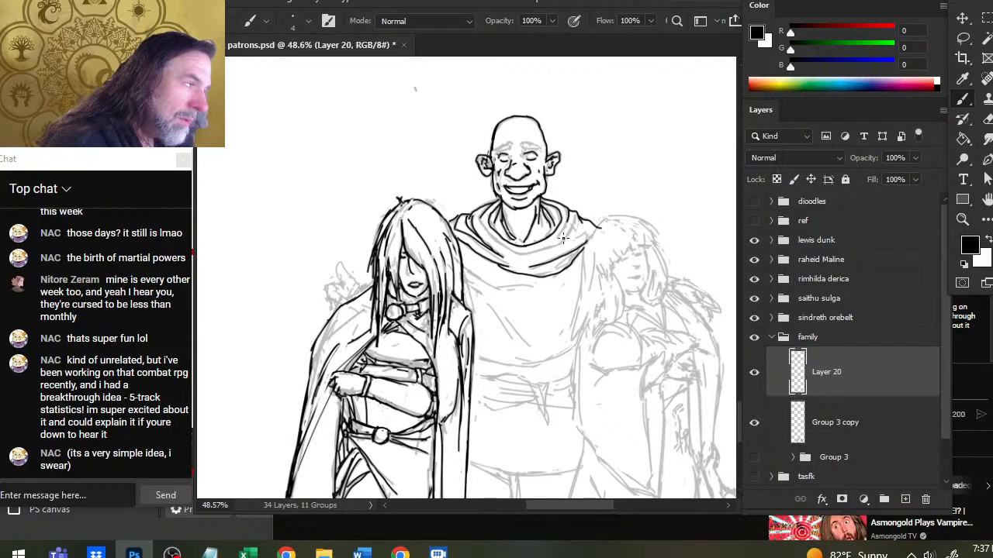
mouse_move(512, 254)
left_mouse_down()
mouse_move(557, 244)
mouse_move(569, 219)
left_mouse_up()
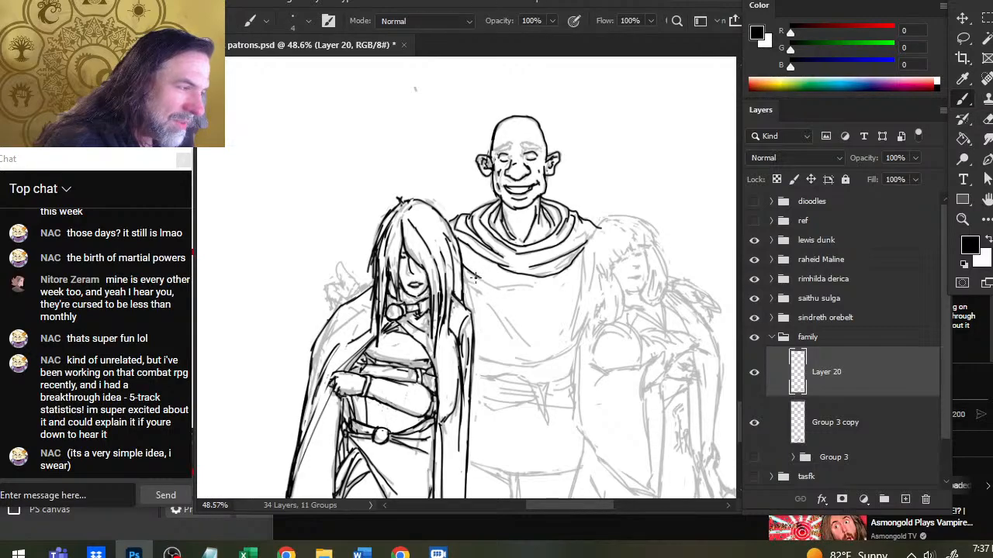
Ink the cloth fold beneath the cowl from the cloaked woman's hair across the upper chest, tidying its line with the eraser.
left_click_drag(497, 289, 531, 286)
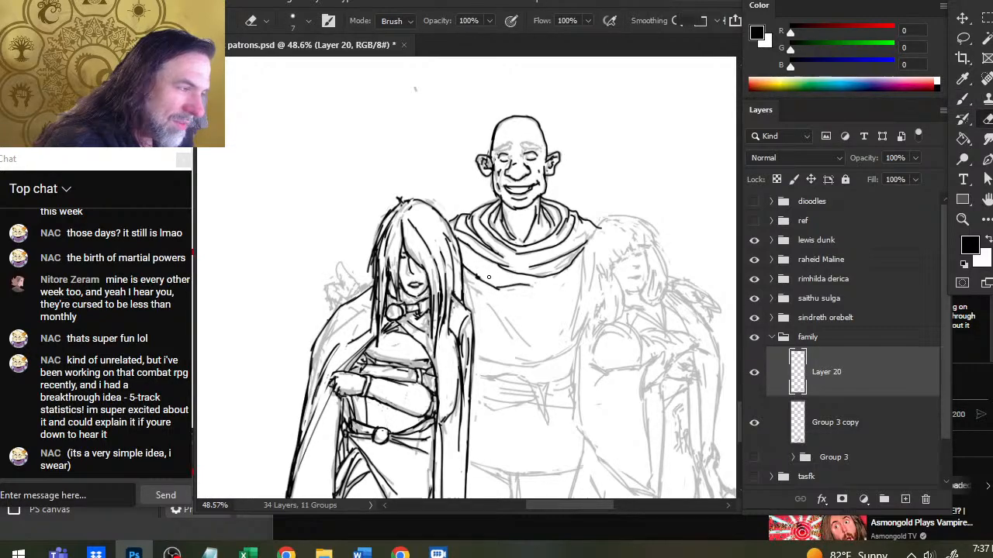
key("e")
key("b")
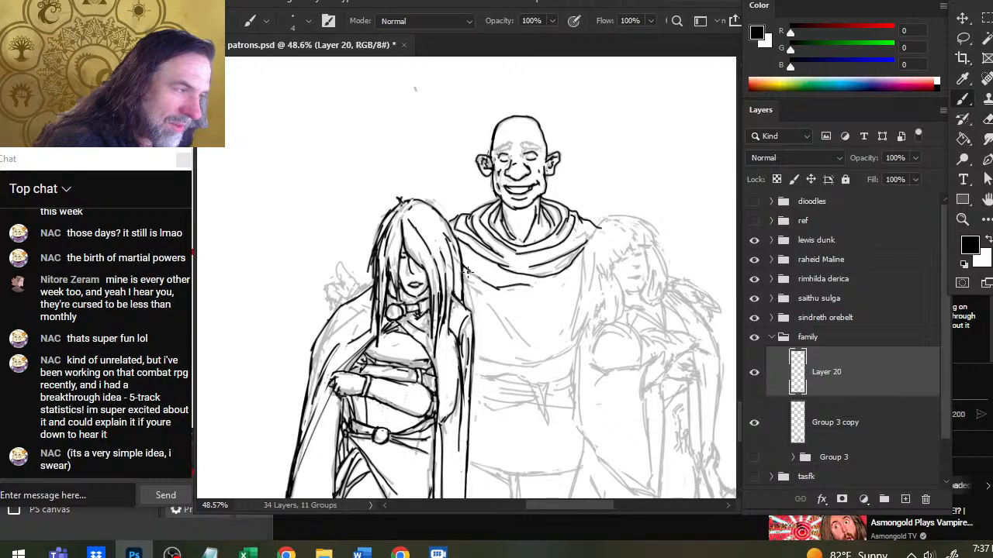
key("e")
key("b")
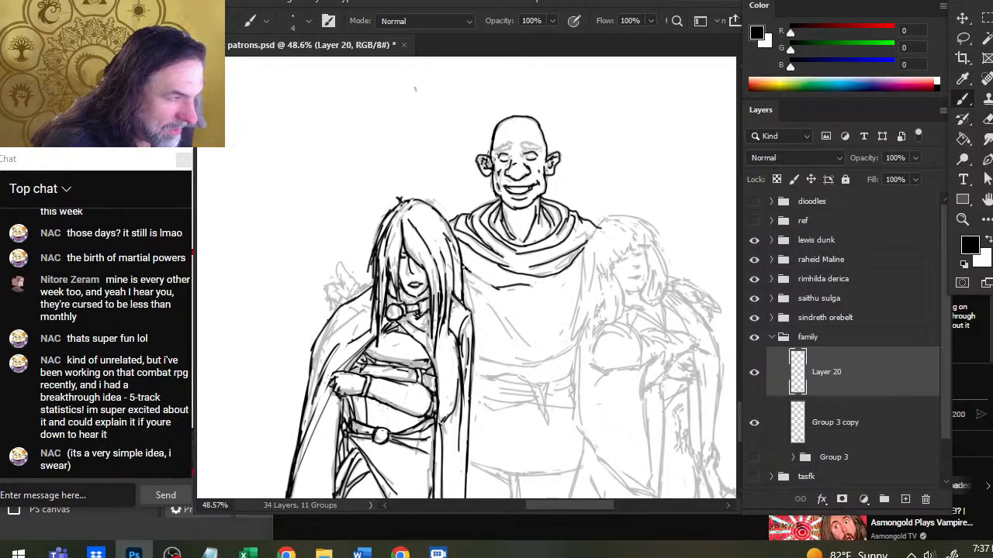
left_click_drag(470, 289, 498, 284)
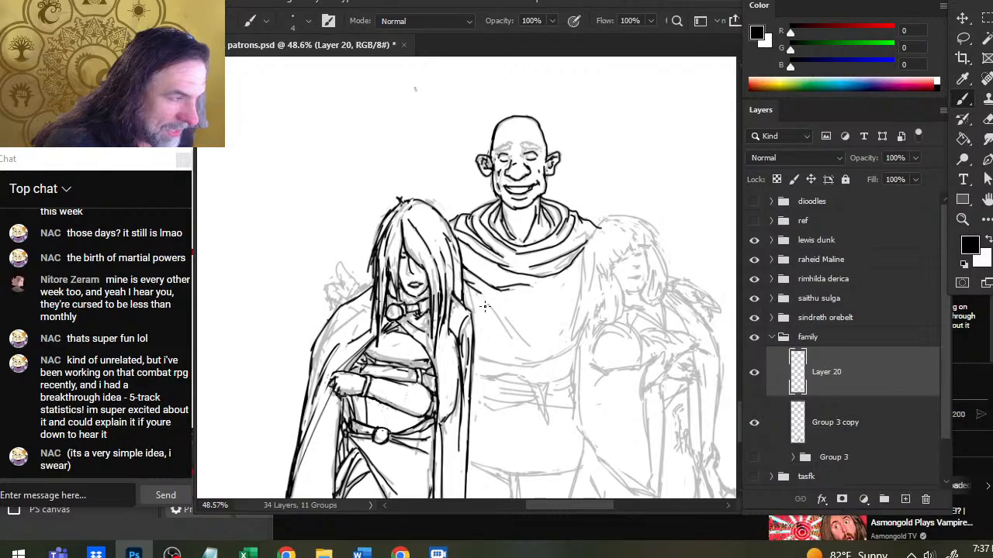
Ink a diagonal crease down the bald man's chest and erase the second parallel crease beside it.
mouse_move(464, 285)
left_mouse_down()
mouse_move(472, 315)
mouse_move(513, 344)
left_mouse_up()
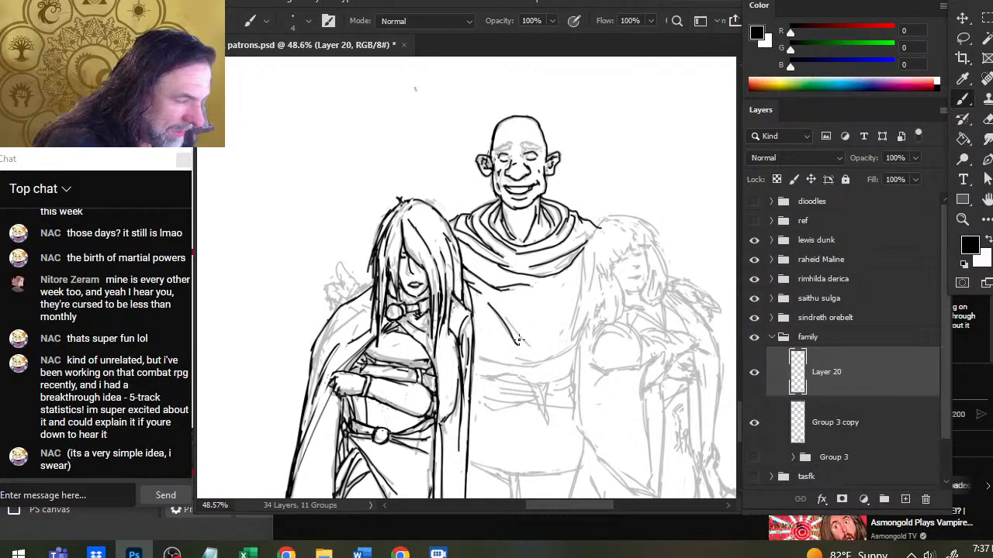
left_click_drag(497, 309, 544, 355)
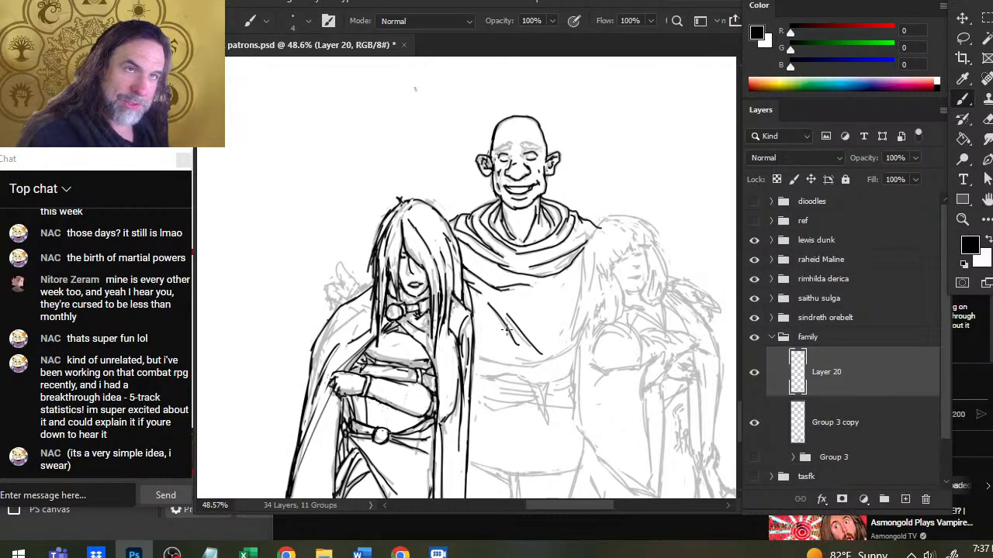
left_click_drag(676, 374, 680, 371)
key("e")
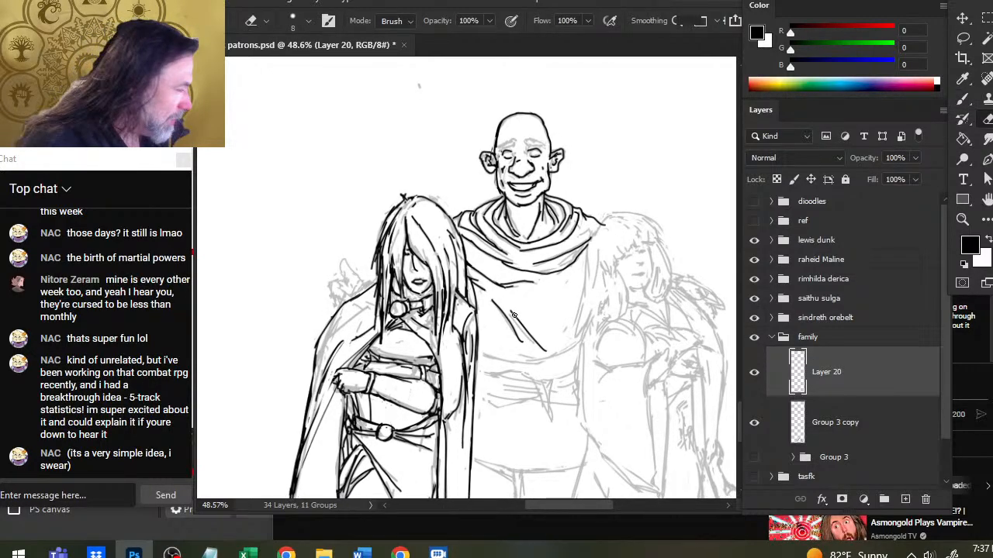
left_click_drag(509, 309, 543, 349)
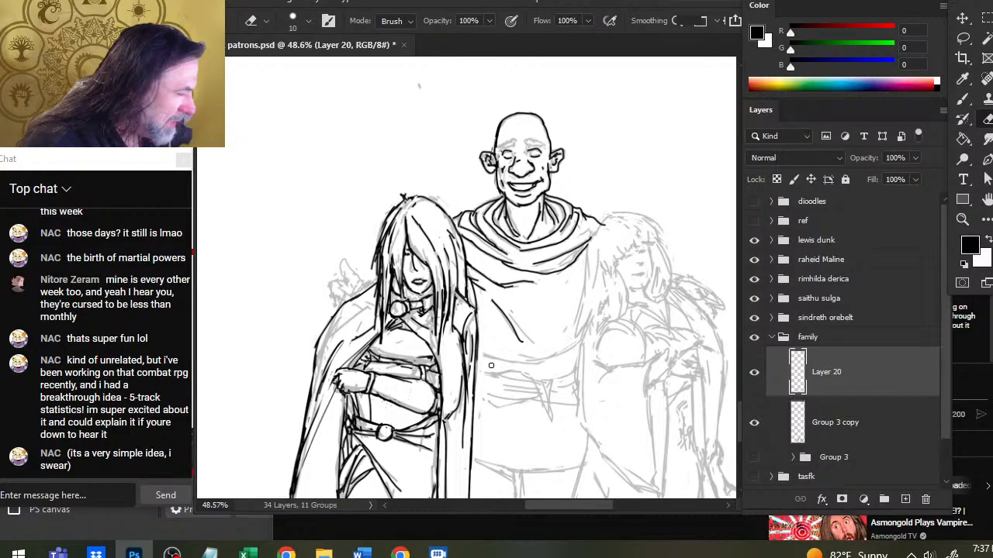
Ink the curved lower hem of the bald man's draped top across the waist, redrawing it as one long line.
key("b")
left_click_drag(478, 353, 527, 370)
key("e")
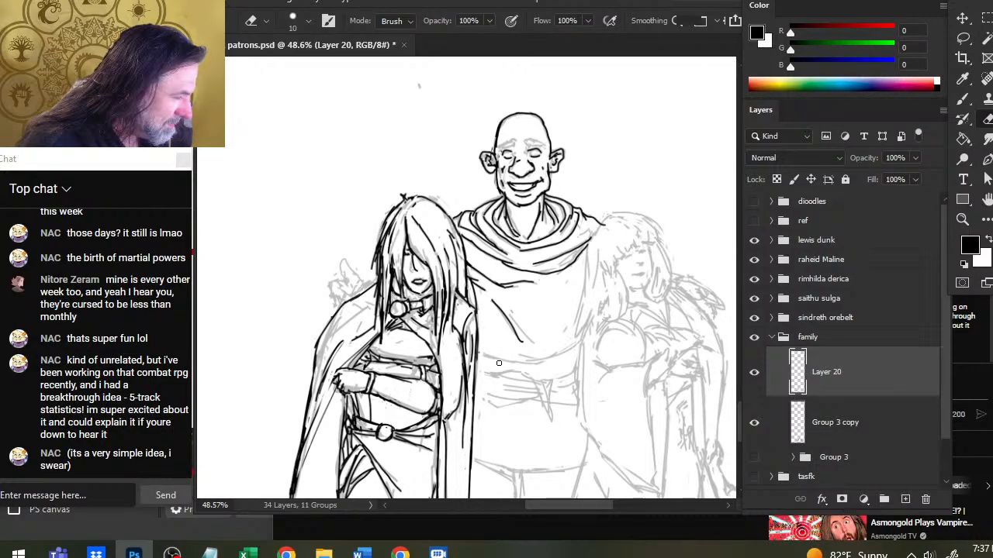
key("b")
mouse_move(478, 353)
left_mouse_down()
mouse_move(532, 363)
mouse_move(583, 343)
left_mouse_up()
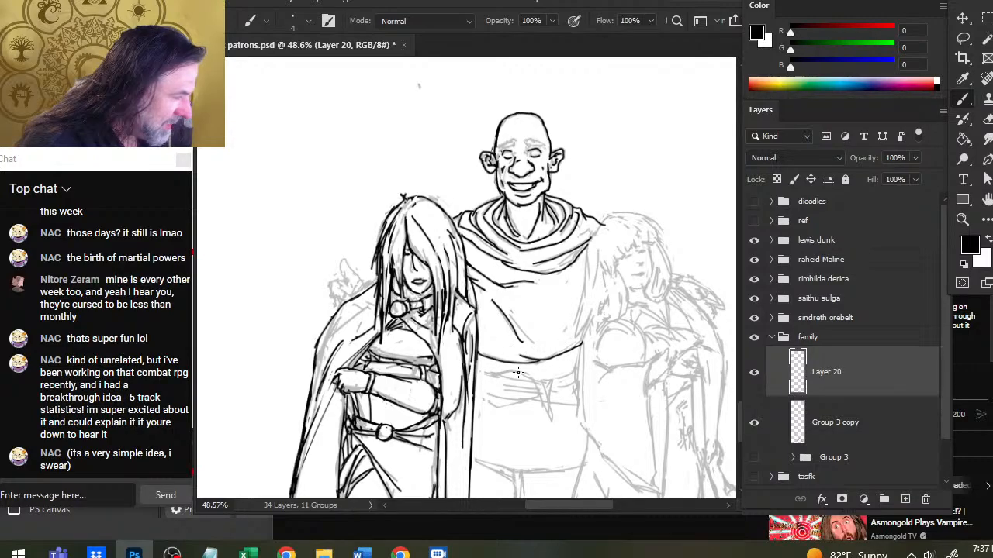
key("e")
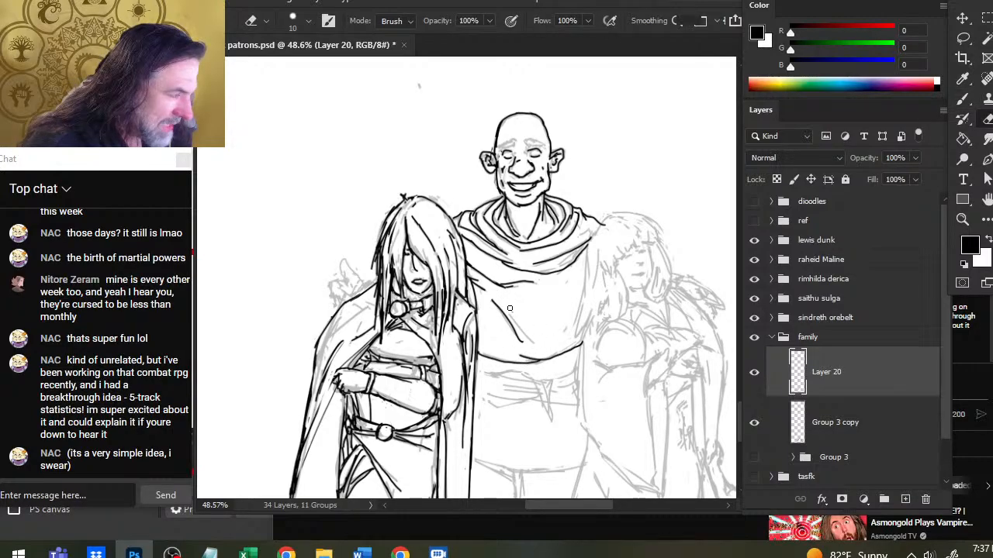
key("b")
Ink the sash's upper edge beside the cloaked woman and the pointed hanging tail of its knot.
left_click_drag(481, 374, 500, 373)
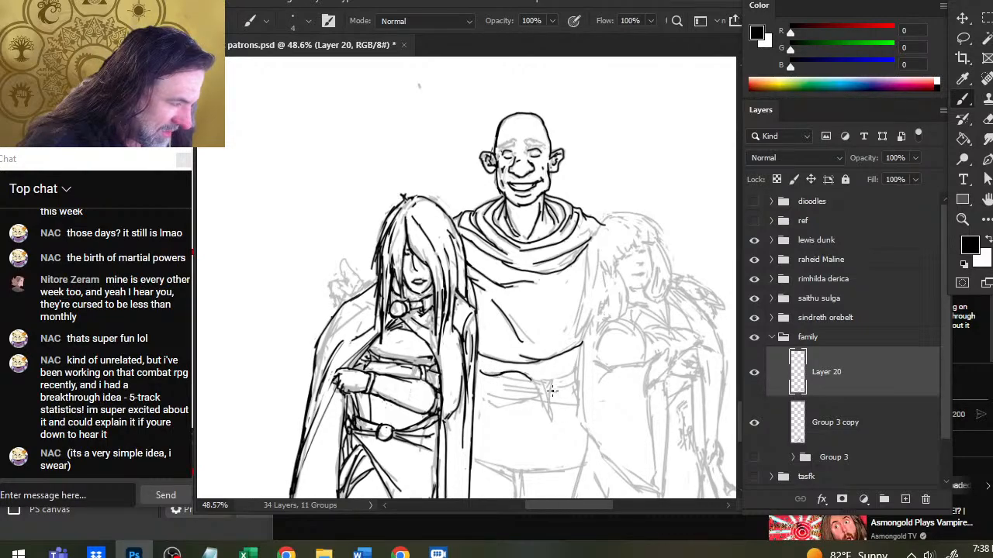
mouse_move(531, 380)
left_mouse_down()
mouse_move(539, 408)
mouse_move(554, 408)
mouse_move(560, 384)
mouse_move(544, 386)
mouse_move(547, 407)
mouse_move(542, 381)
left_mouse_up()
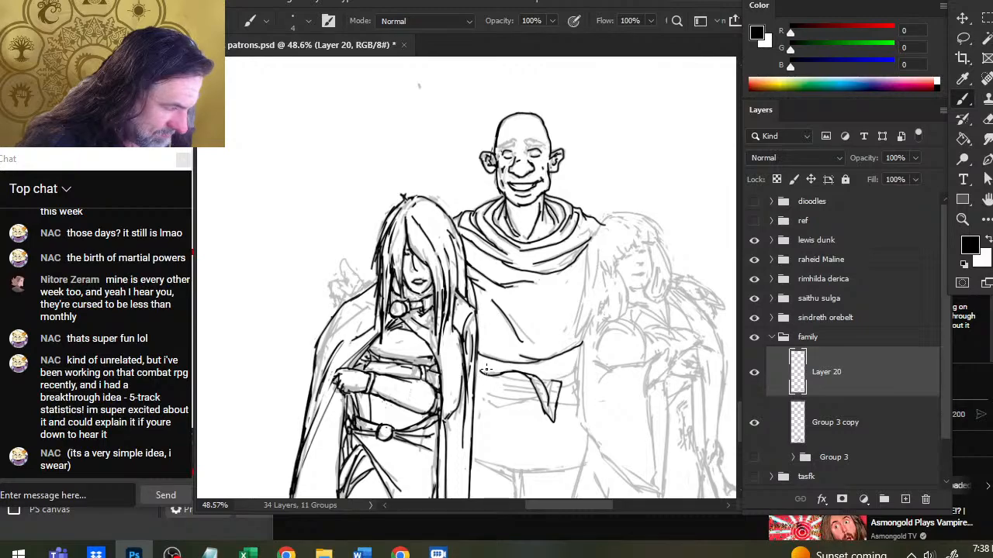
mouse_move(475, 371)
left_mouse_down()
mouse_move(521, 379)
mouse_move(474, 369)
left_mouse_up()
key("e")
key("b")
key("e")
key("b")
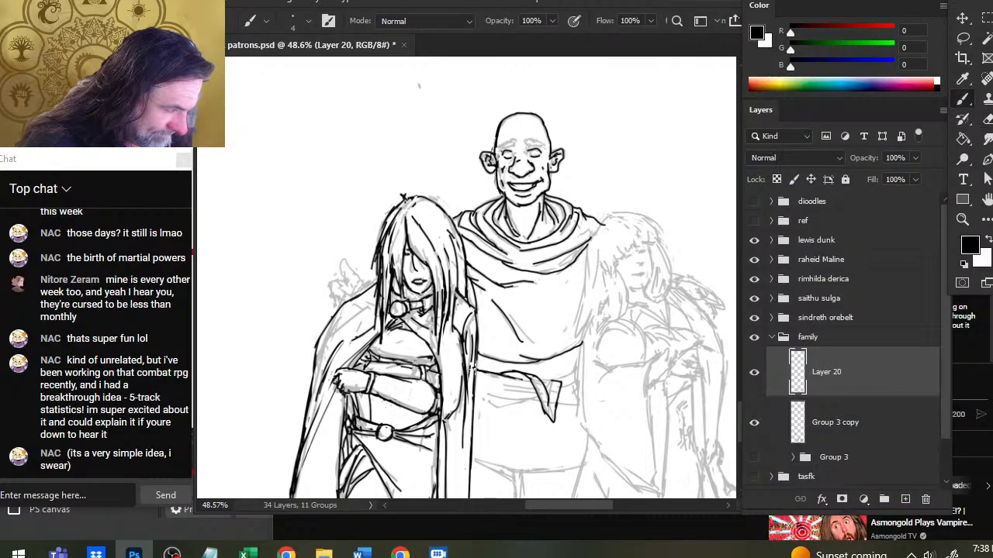
Ink the sash on the far side of the knot, and add its inner folds and lower edge across the waist.
left_click_drag(552, 380, 577, 371)
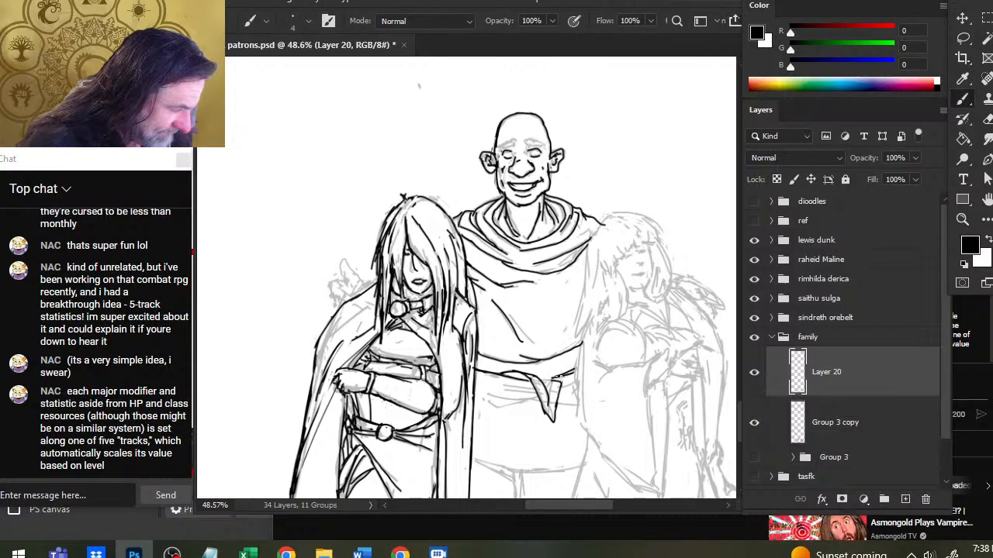
key("e")
mouse_move(577, 371)
left_mouse_down()
mouse_move(547, 379)
mouse_move(578, 372)
left_mouse_up()
key("b")
key("e")
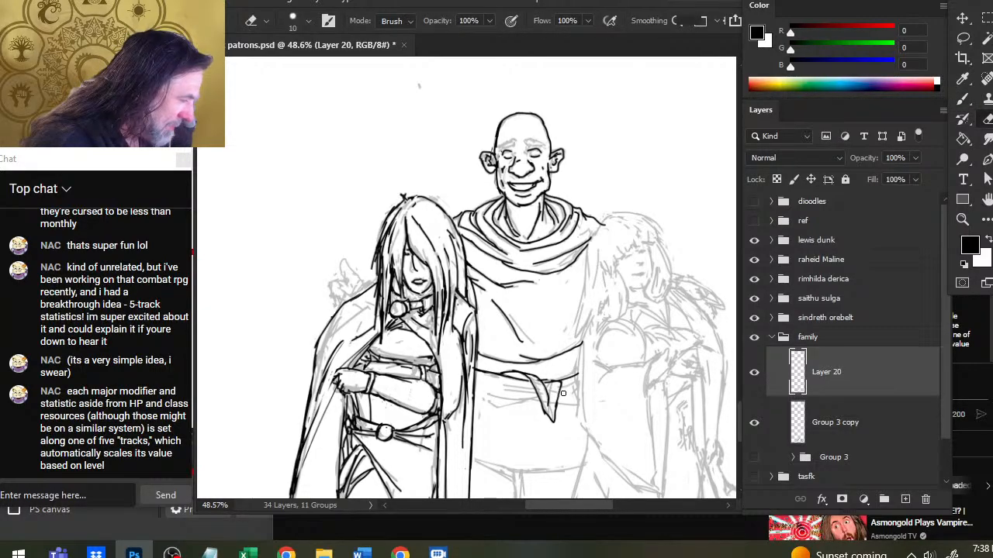
key("b")
left_click_drag(501, 385, 540, 394)
mouse_move(476, 392)
left_mouse_down()
mouse_move(527, 400)
mouse_move(497, 403)
mouse_move(537, 398)
left_mouse_up()
mouse_move(553, 406)
left_mouse_down()
mouse_move(565, 413)
mouse_move(539, 398)
mouse_move(581, 406)
mouse_move(581, 379)
left_mouse_up()
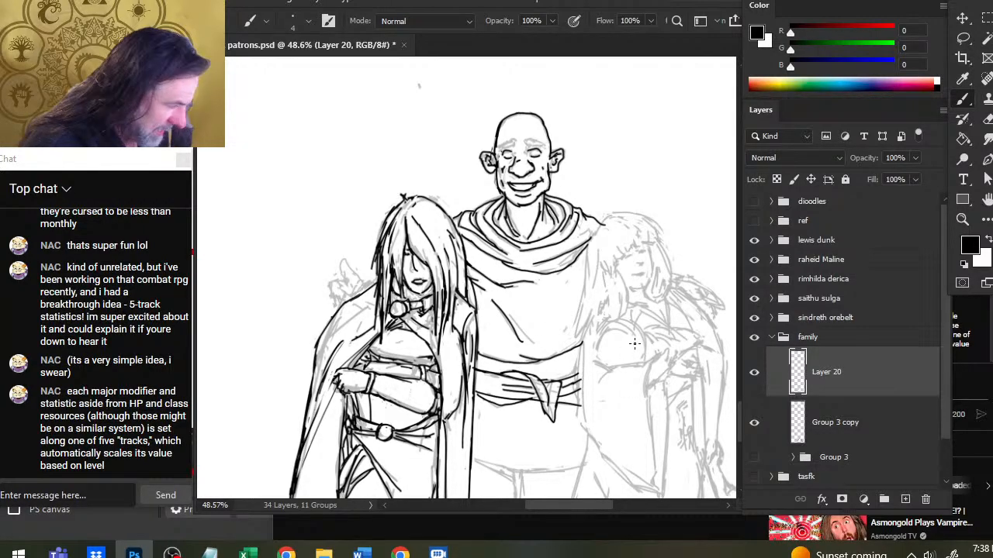
Clean up the ends of the sash and hem lines beside the girl with alternating eraser and brush touches.
key("e")
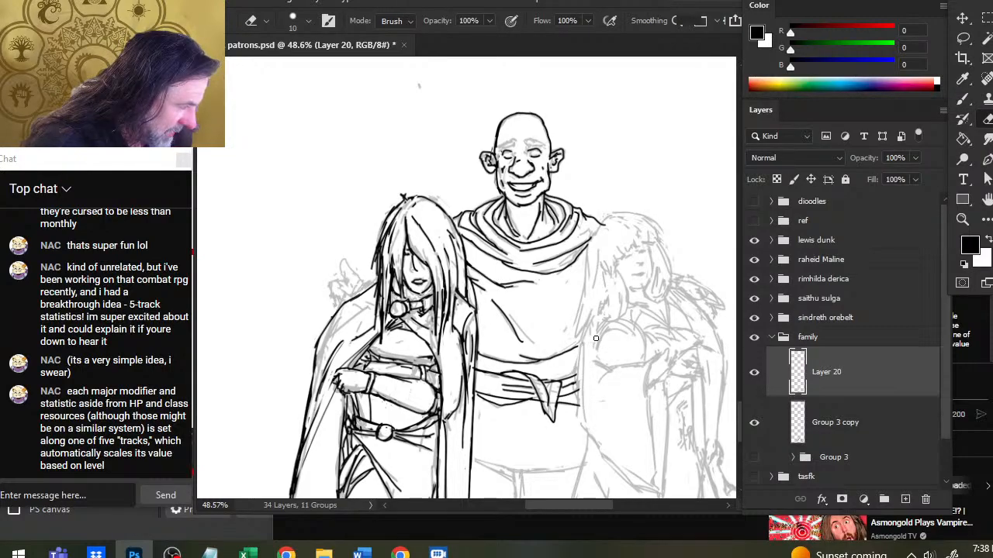
key("b")
key("e")
key("b")
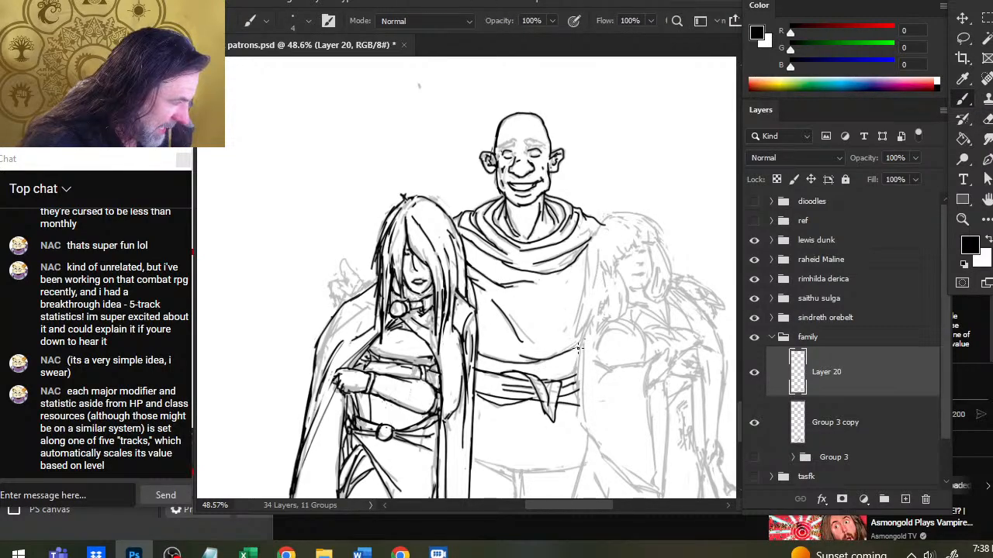
key("e")
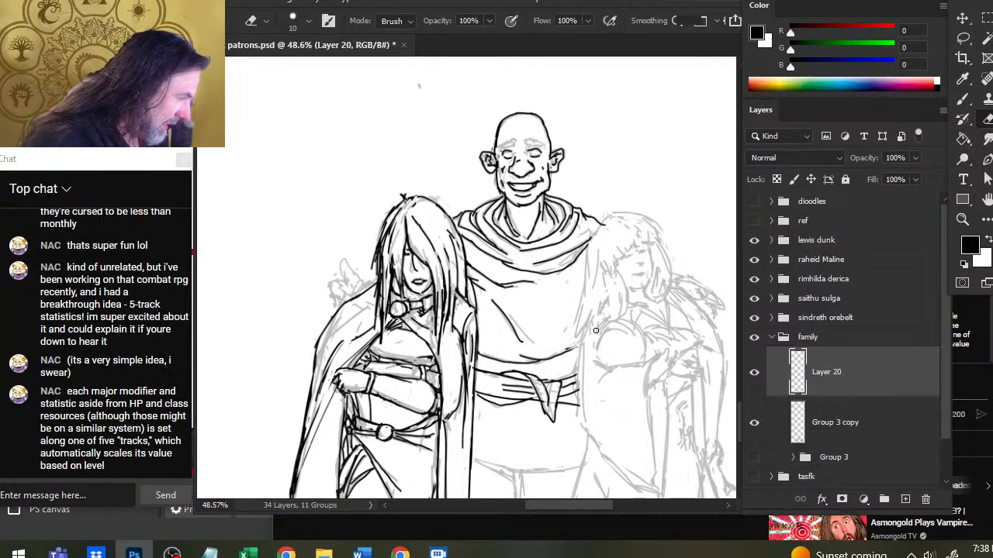
key("b")
key("e")
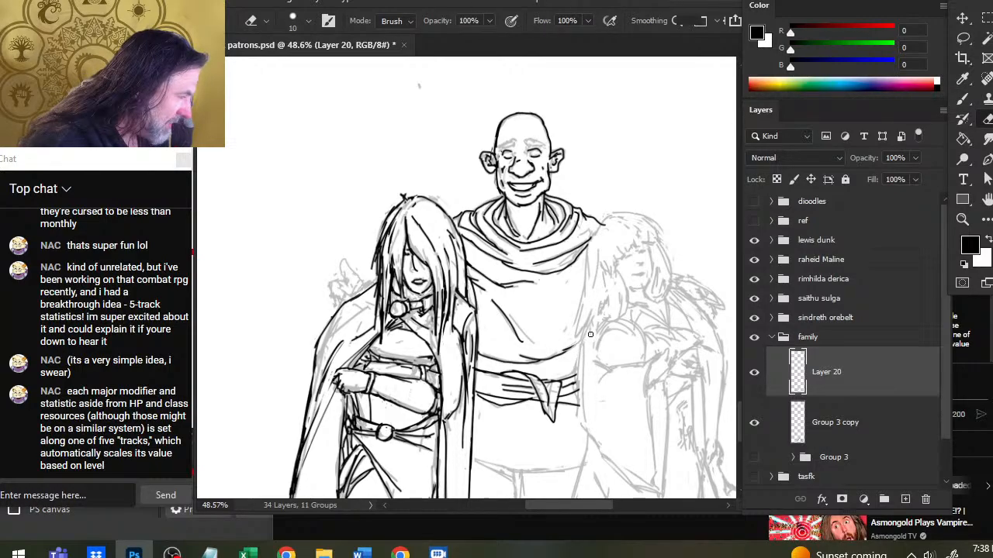
key("b")
key("e")
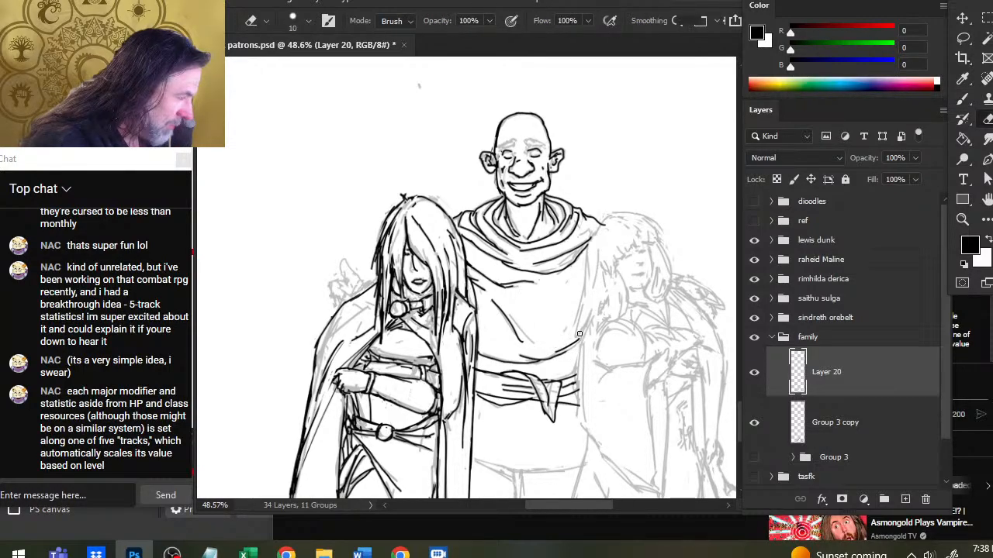
key("b")
key("e")
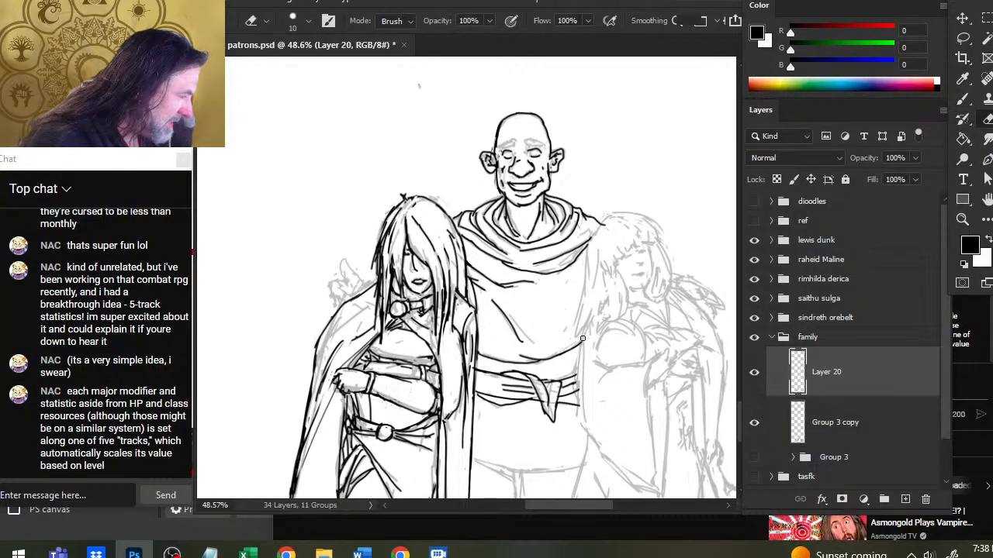
Extend the diagonal chest crease with a short curved fold just above the hem.
key("b")
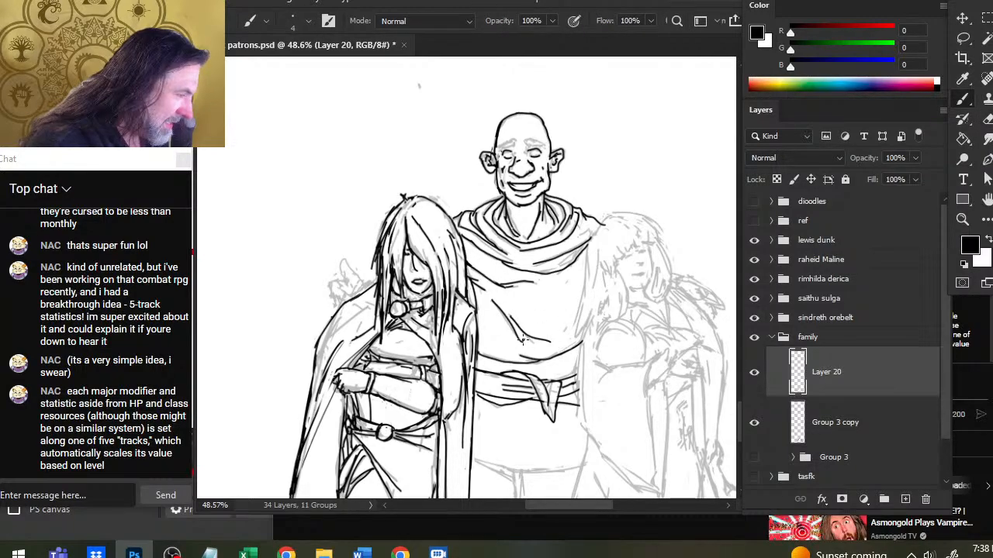
mouse_move(518, 342)
left_mouse_down()
mouse_move(565, 339)
mouse_move(534, 338)
left_mouse_up()
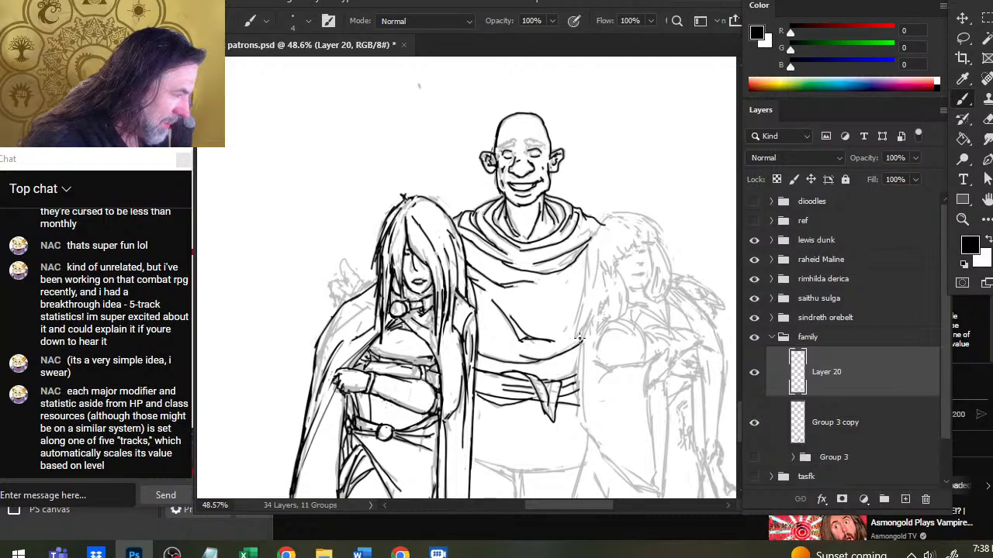
Touch up the diagonal crease on the bald man's chest and refine the curved fold just below his cowl.
key("e")
key("b")
left_click_drag(491, 299, 517, 326)
key("e")
key("b")
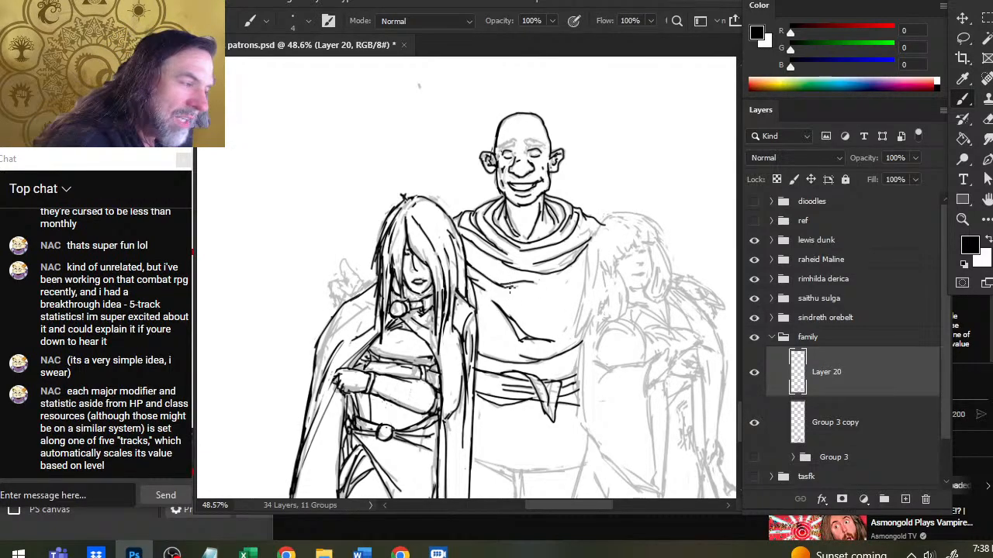
left_click_drag(510, 288, 569, 266)
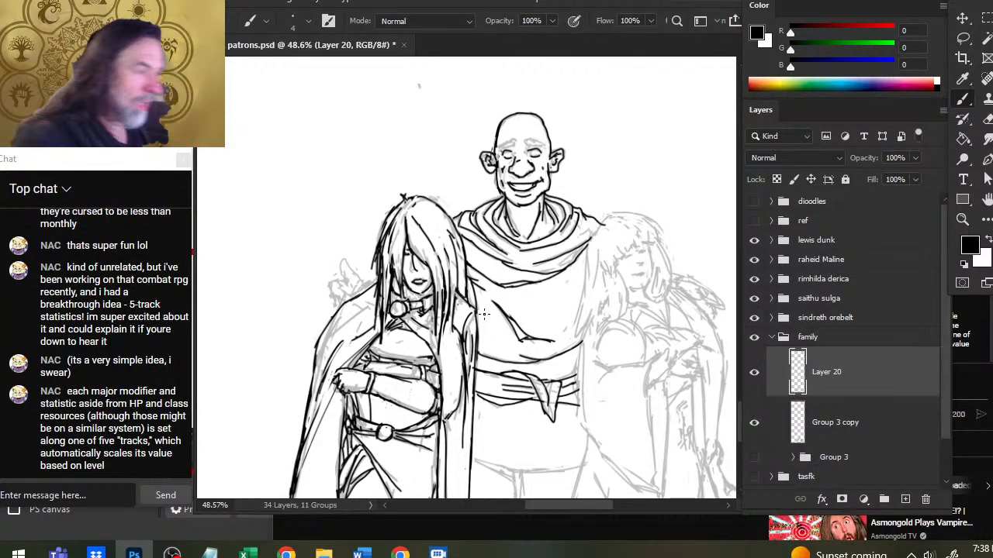
Ink the outer edge and jagged lower tips of the fringed girl's hair where it overlaps the bald man's torso.
left_click_drag(588, 428, 467, 413)
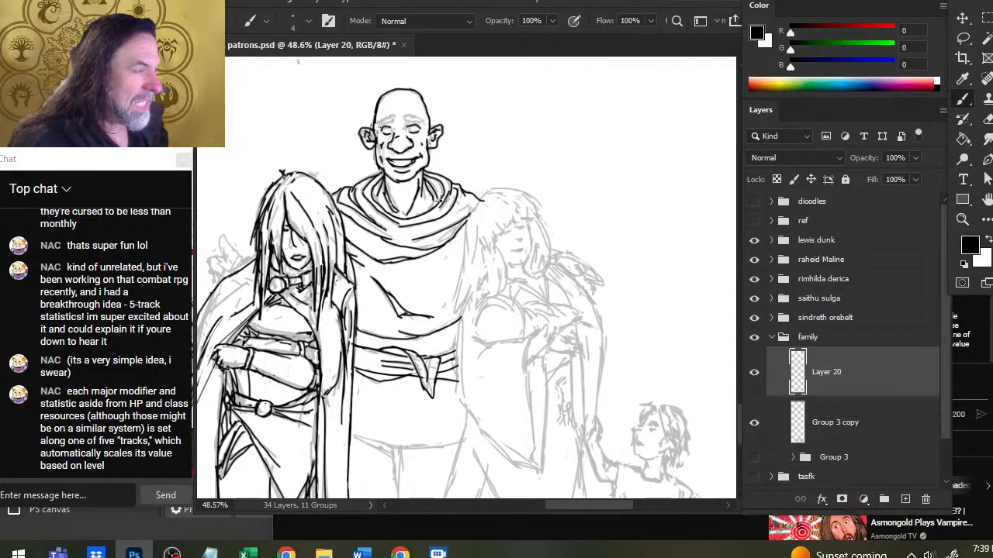
key("e")
key("b")
left_click_drag(489, 191, 464, 231)
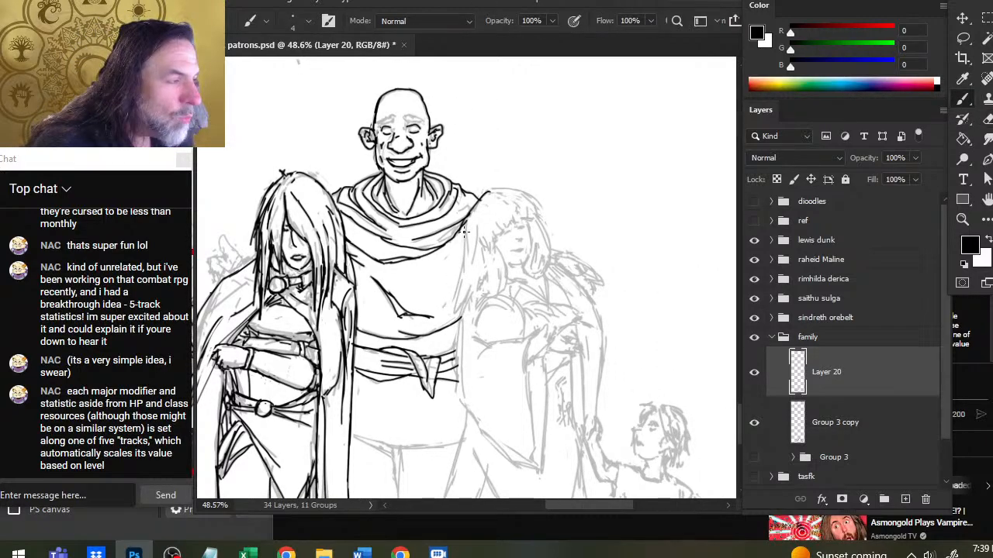
key("ctrl+z")
mouse_move(493, 188)
left_mouse_down()
mouse_move(465, 225)
mouse_move(461, 310)
left_mouse_up()
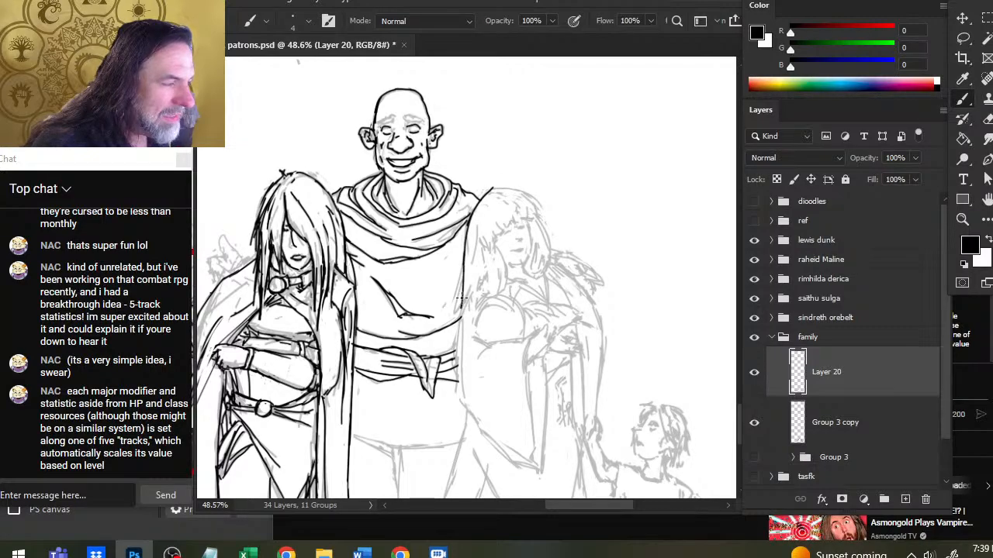
left_click_drag(480, 227, 468, 287)
mouse_move(471, 250)
left_mouse_down()
mouse_move(483, 299)
mouse_move(461, 279)
mouse_move(463, 266)
mouse_move(459, 318)
left_mouse_up()
left_click_drag(496, 286, 481, 305)
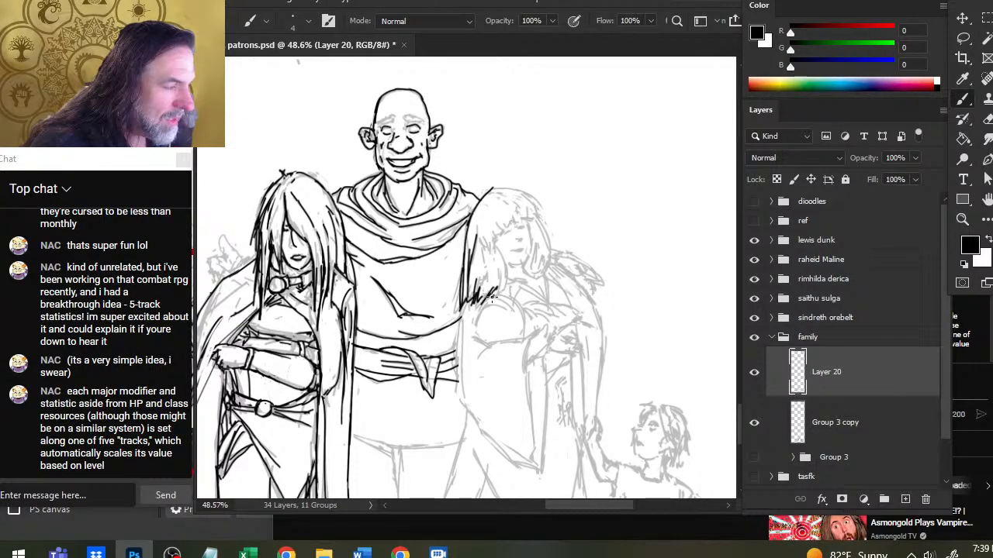
Ink the inner strands of the girl's hair beside her face and the jagged edge of her fringe.
left_click_drag(508, 259, 503, 279)
mouse_move(497, 240)
left_mouse_down()
mouse_move(507, 277)
mouse_move(500, 236)
mouse_move(481, 259)
left_mouse_up()
key("e")
key("b")
mouse_move(498, 253)
left_mouse_down()
mouse_move(493, 265)
mouse_move(499, 220)
left_mouse_up()
mouse_move(512, 218)
left_mouse_down()
mouse_move(504, 231)
mouse_move(512, 219)
mouse_move(525, 225)
mouse_move(542, 214)
left_mouse_up()
Ink the crown of the girl's head and the fringe strands, alternating brush strokes with eraser corrections.
key("e")
mouse_move(498, 189)
left_mouse_down()
mouse_move(543, 207)
mouse_move(511, 194)
mouse_move(534, 199)
mouse_move(538, 215)
left_mouse_up()
key("b")
key("e")
key("b")
key("e")
mouse_move(490, 191)
left_mouse_down()
mouse_move(518, 186)
mouse_move(545, 213)
mouse_move(545, 205)
left_mouse_up()
key("b")
key("e")
key("b")
key("e")
key("b")
key("e")
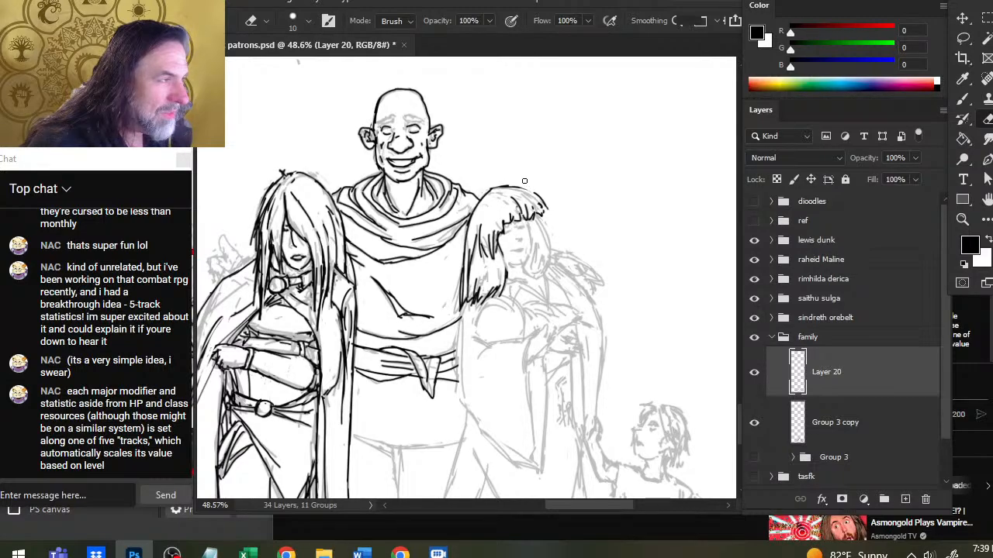
Refine the crown's outline on the girl's far side with short brush and eraser touches.
key("b")
left_click_drag(529, 189, 543, 202)
key("e")
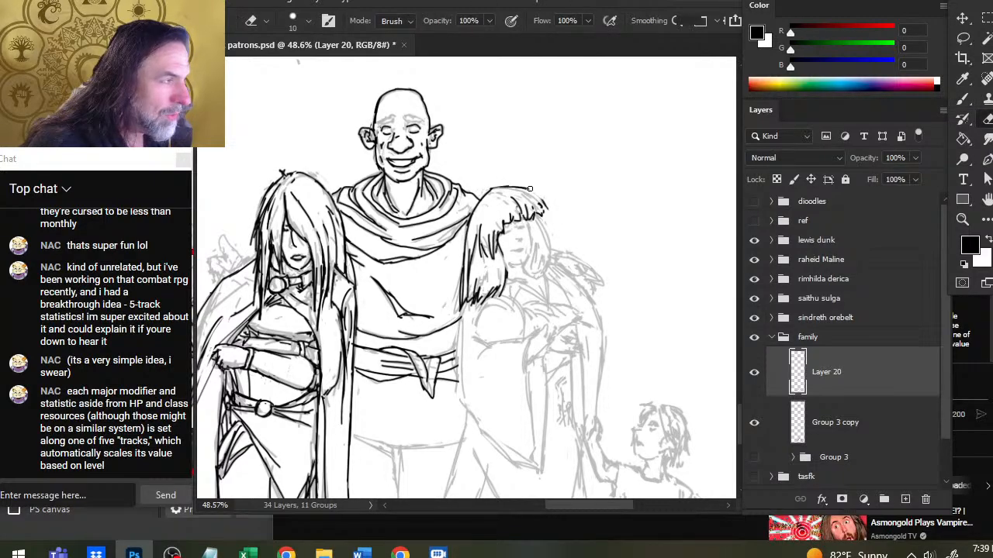
key("b")
key("e")
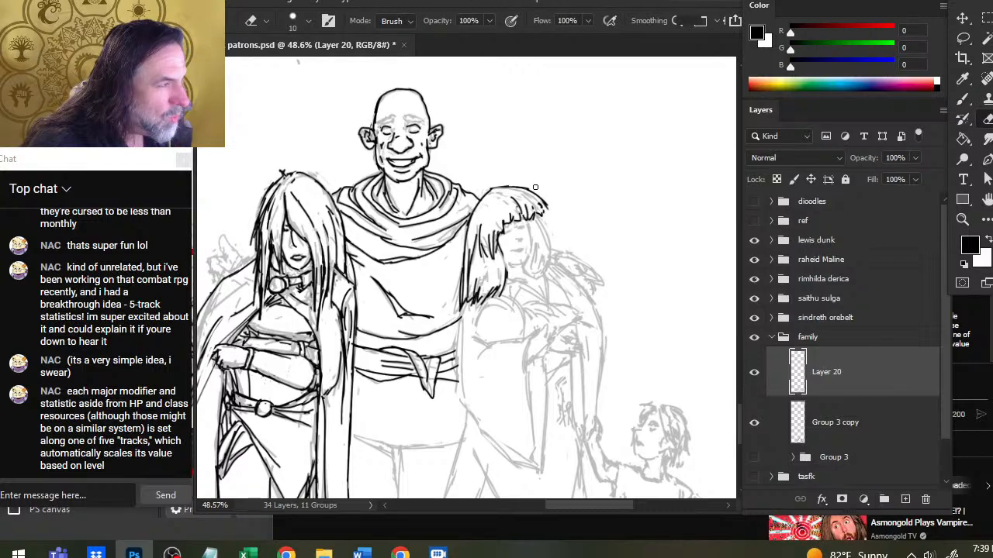
key("b")
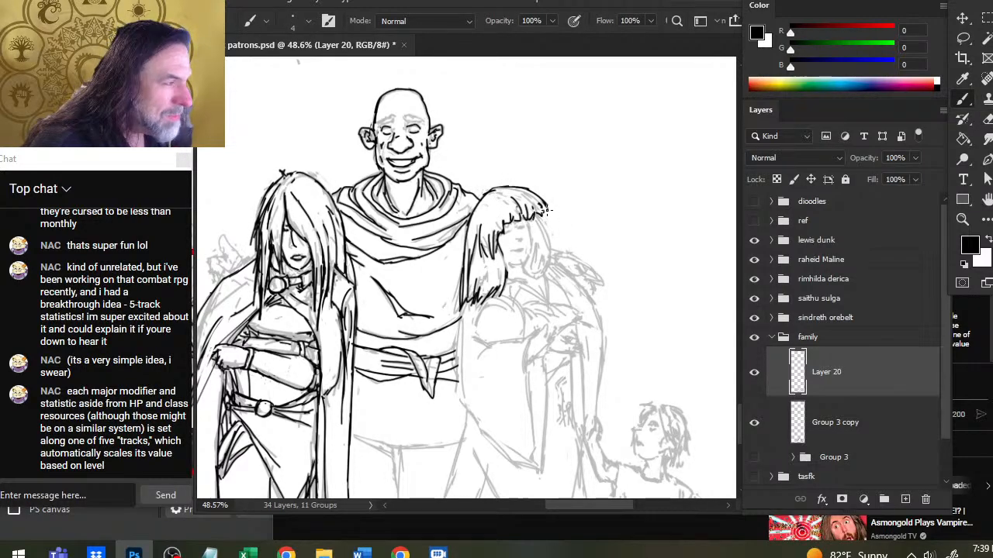
Ink the hair lock on the far side of the girl's face and darken its join with the fringe.
mouse_move(544, 210)
left_mouse_down()
mouse_move(549, 248)
mouse_move(541, 228)
mouse_move(521, 274)
mouse_move(542, 274)
mouse_move(527, 269)
mouse_move(541, 239)
left_mouse_up()
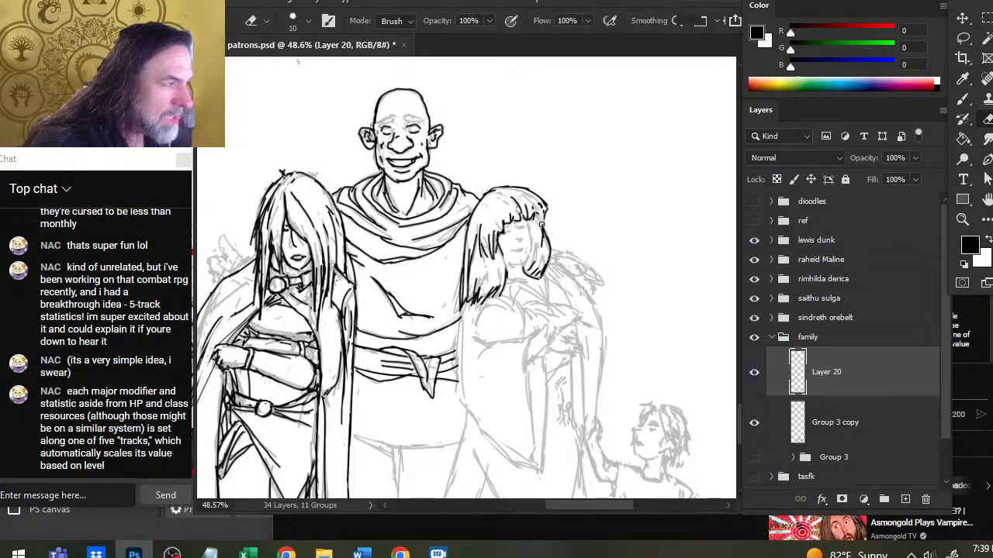
key("e")
key("b")
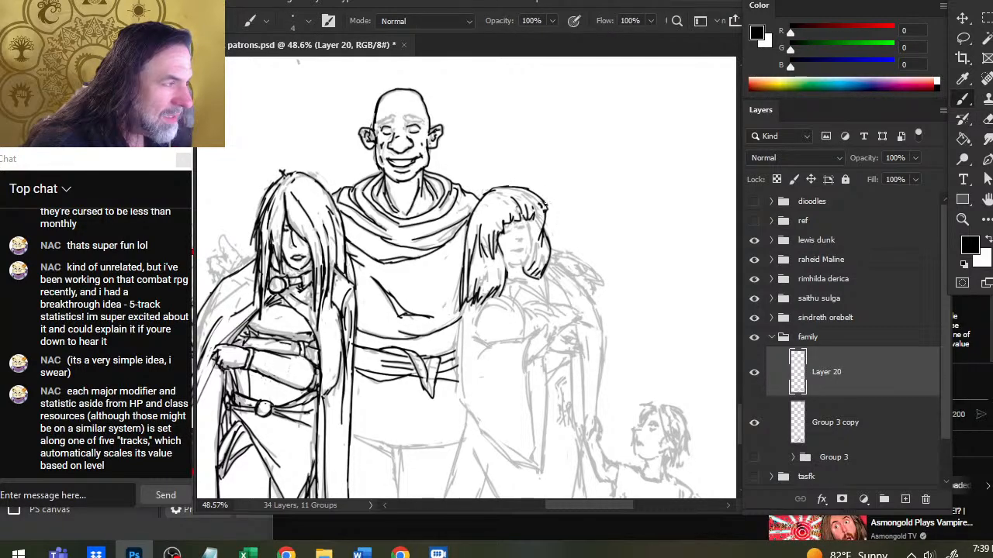
key("e")
key("b")
left_click_drag(549, 225, 541, 202)
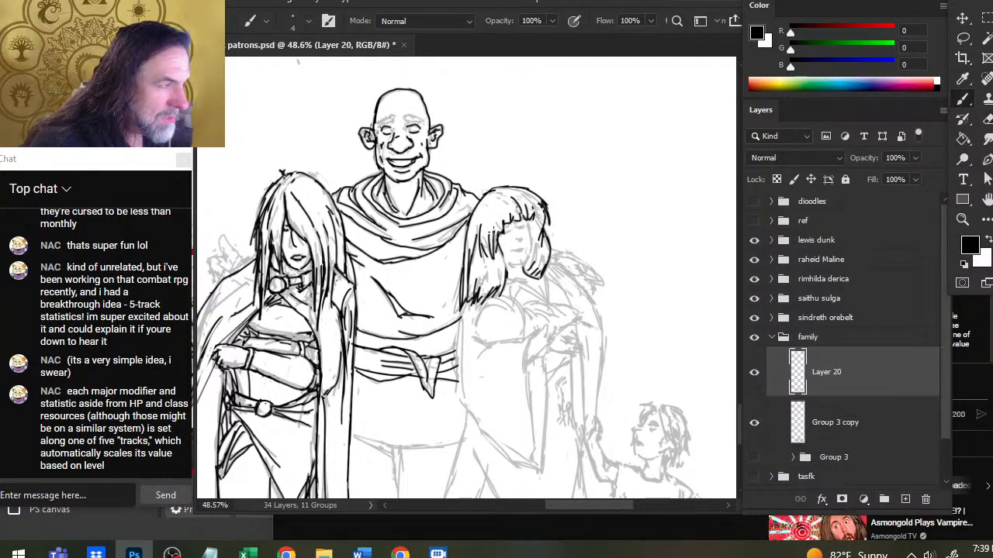
key("e")
key("b")
left_click_drag(481, 239, 491, 258)
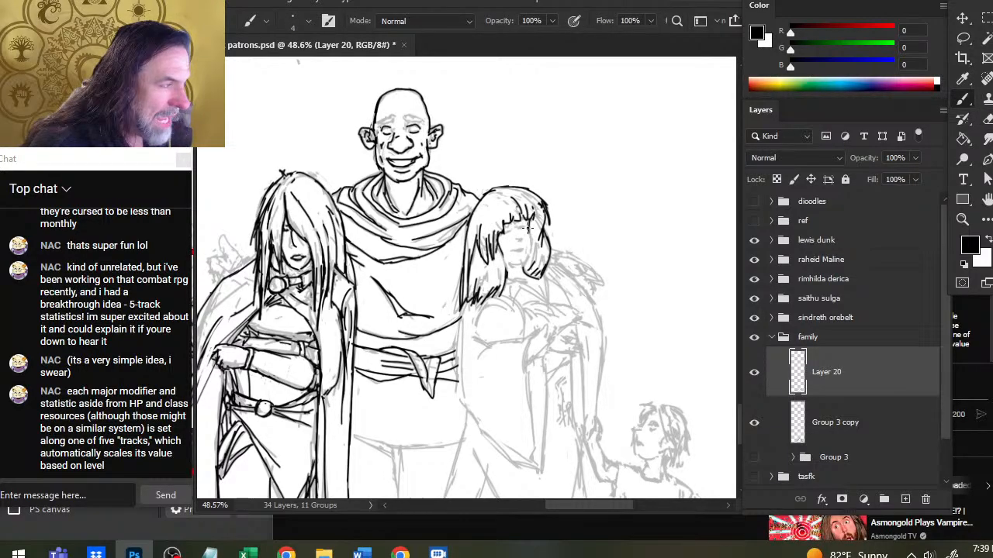
Ink the outline of the girl's cheek and jaw between the two hair locks, redoing the first attempt.
mouse_move(529, 227)
left_mouse_down()
mouse_move(529, 261)
mouse_move(532, 252)
mouse_move(534, 240)
mouse_move(518, 271)
mouse_move(528, 250)
left_mouse_up()
key("e")
key("b")
key("ctrl+z")
key("e")
key("b")
key("e")
key("b")
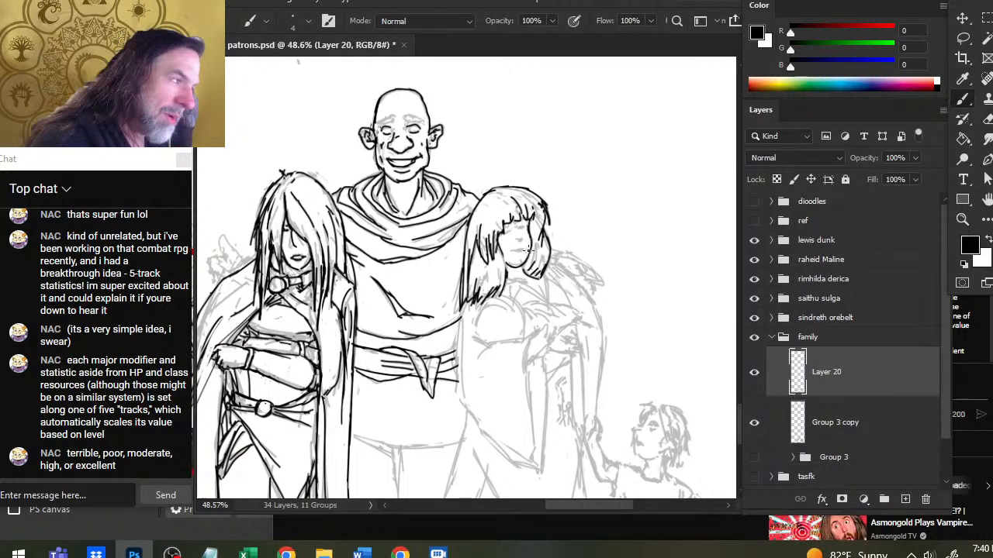
Clean up the girl's chin line and the nearby hair tips with alternating eraser and brush touches.
key("e")
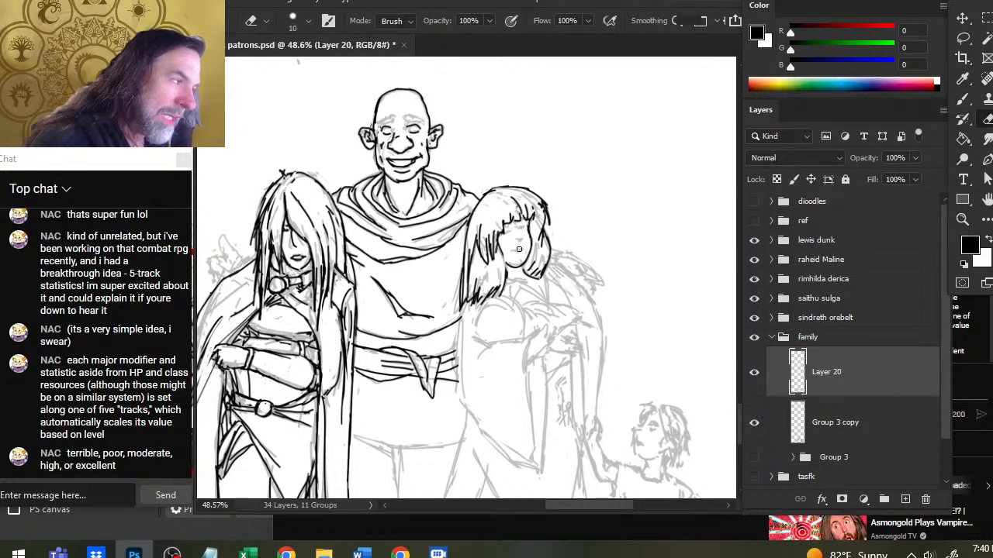
key("b")
key("e")
mouse_move(528, 267)
left_mouse_down()
mouse_move(533, 277)
mouse_move(521, 274)
left_mouse_up()
key("b")
key("e")
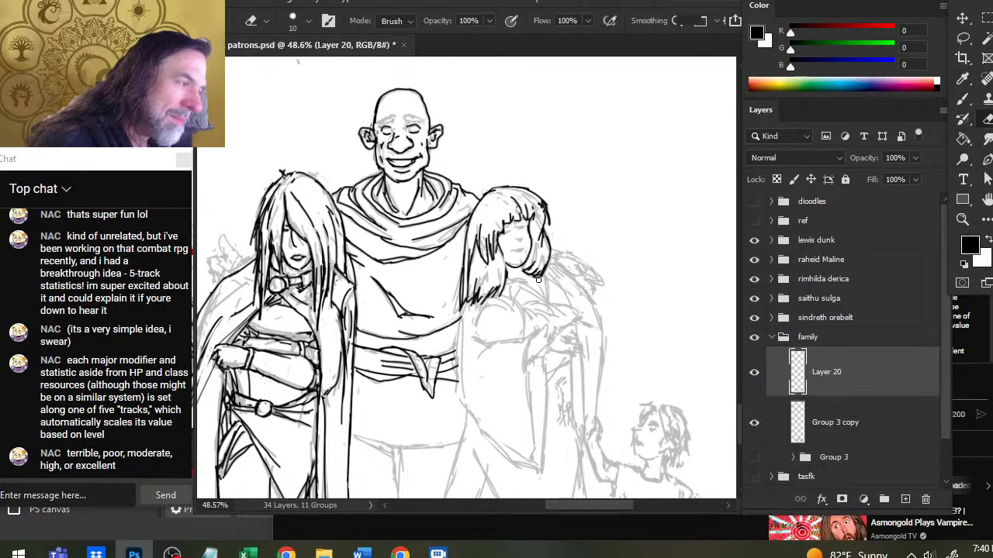
key("b")
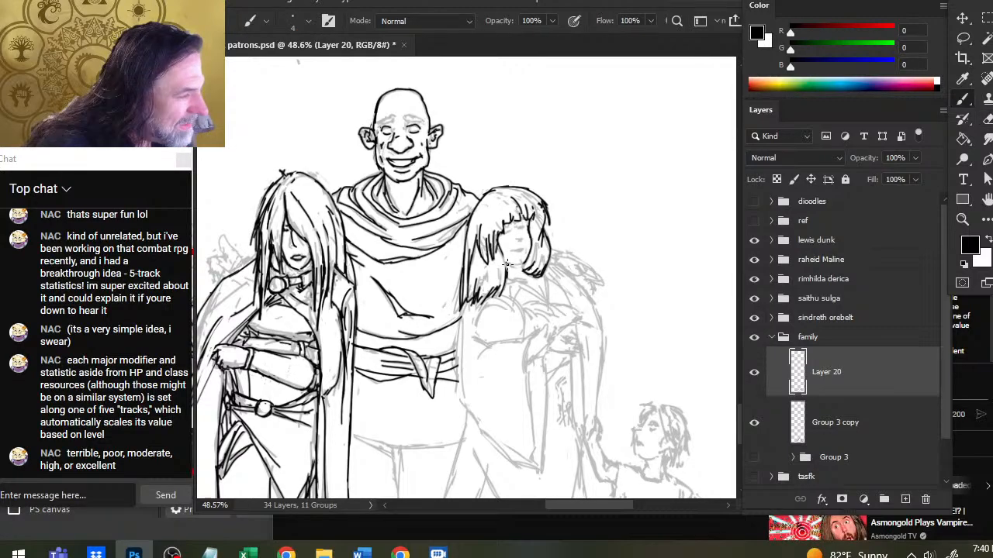
key("e")
key("b")
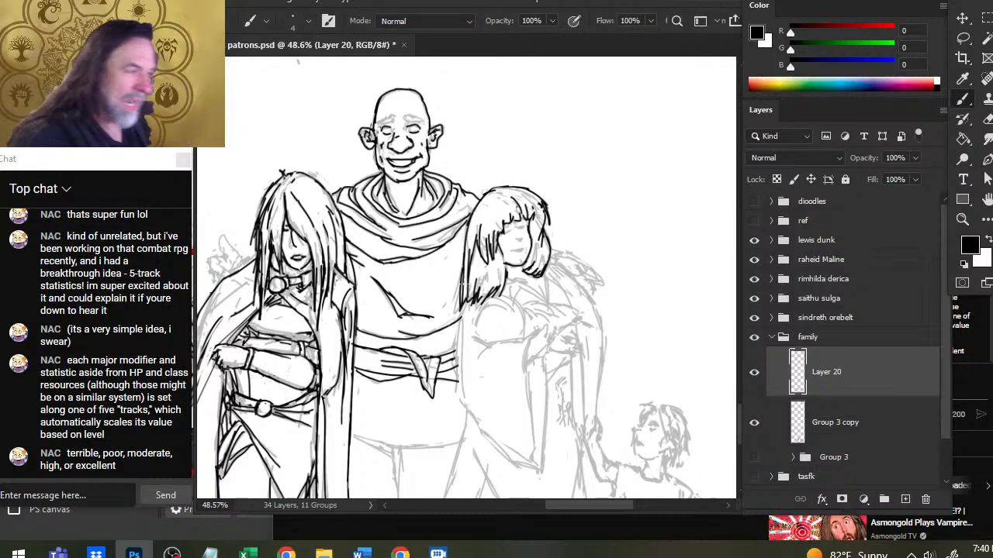
Tidy the hair edge beside the girl's cheek and ink her mouth.
key("v")
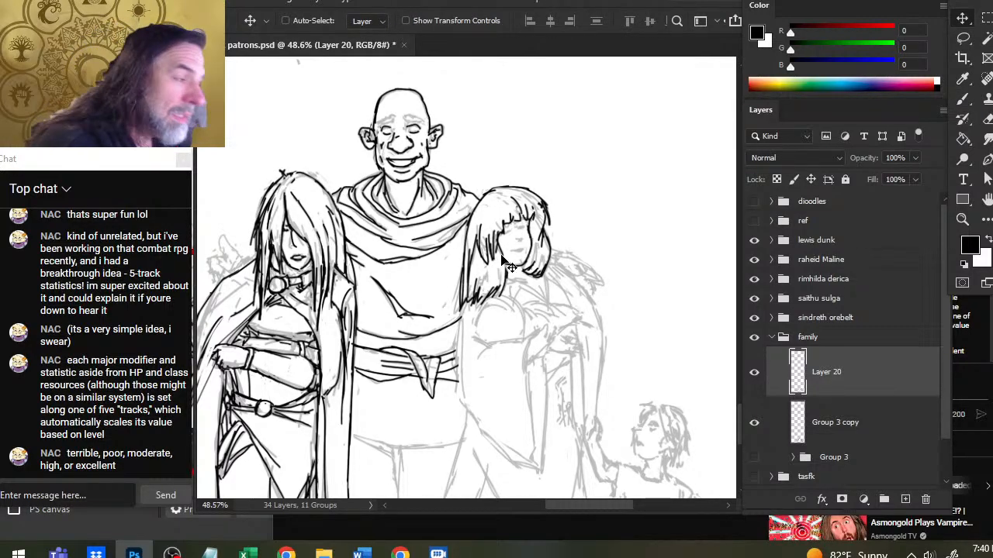
key("b")
key("e")
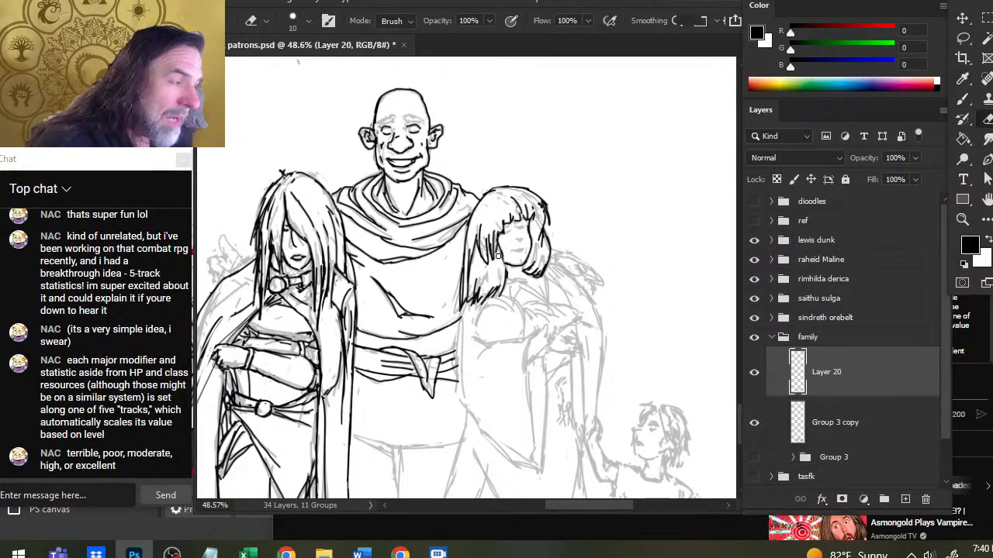
key("b")
key("e")
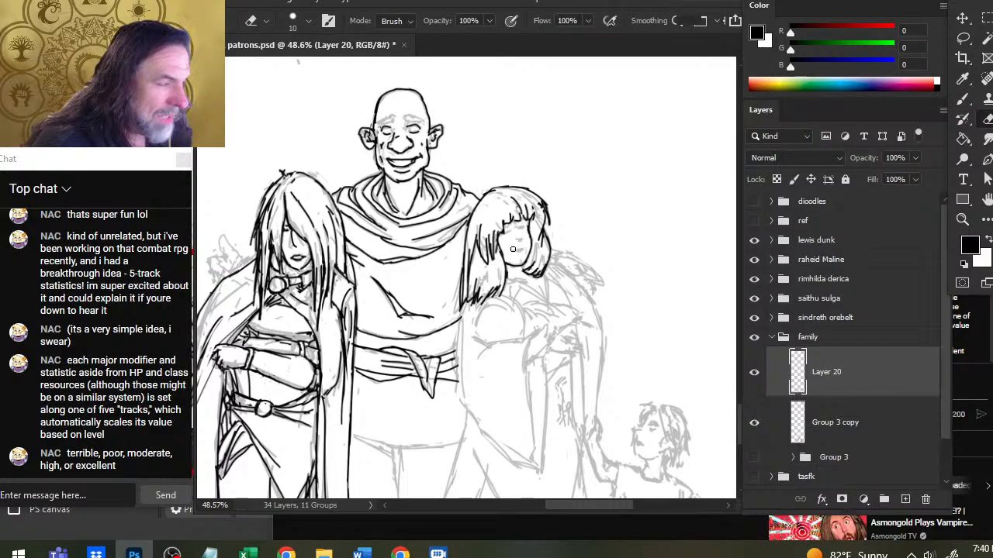
key("b")
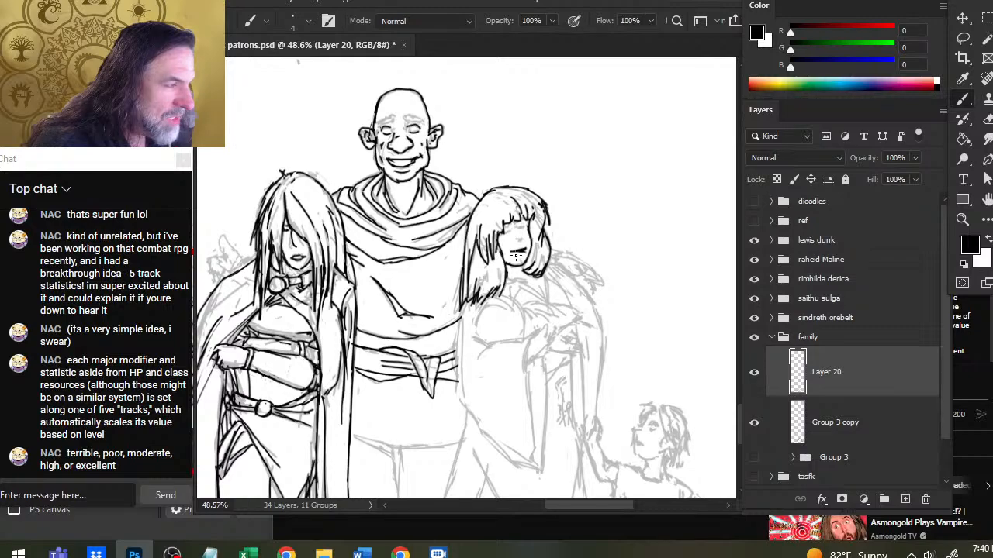
Ink the girl's nose and her eyes beneath the fringe, erasing stray marks.
key("e")
key("b")
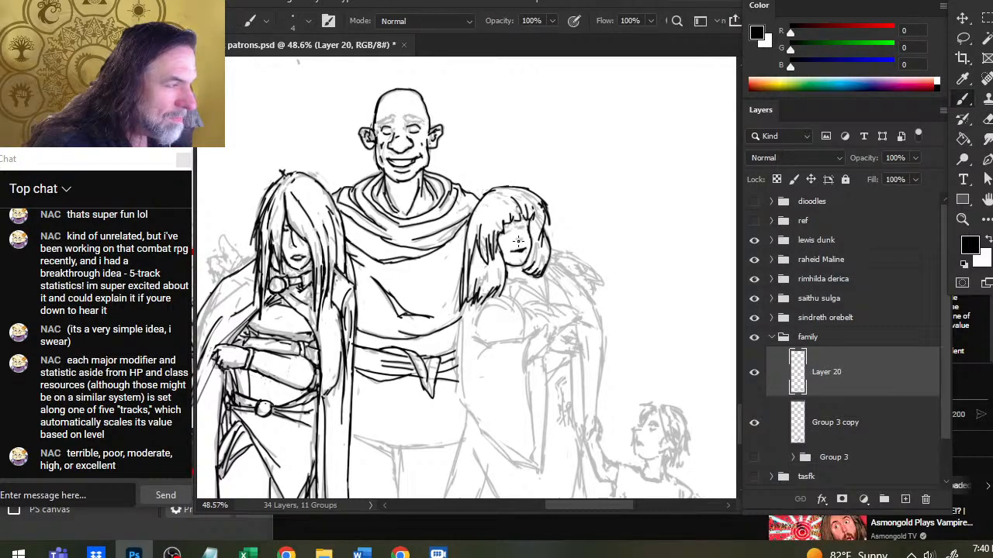
key("e")
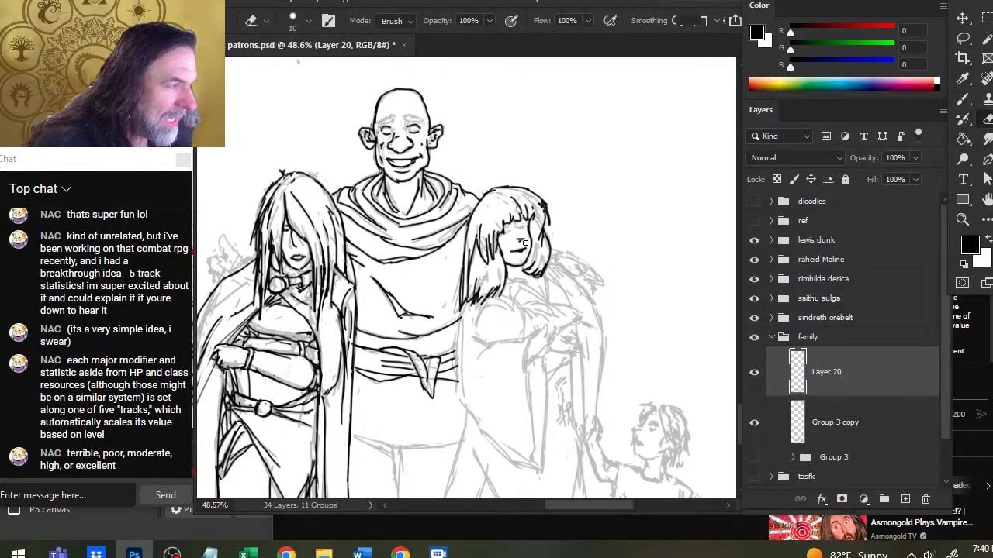
key("b")
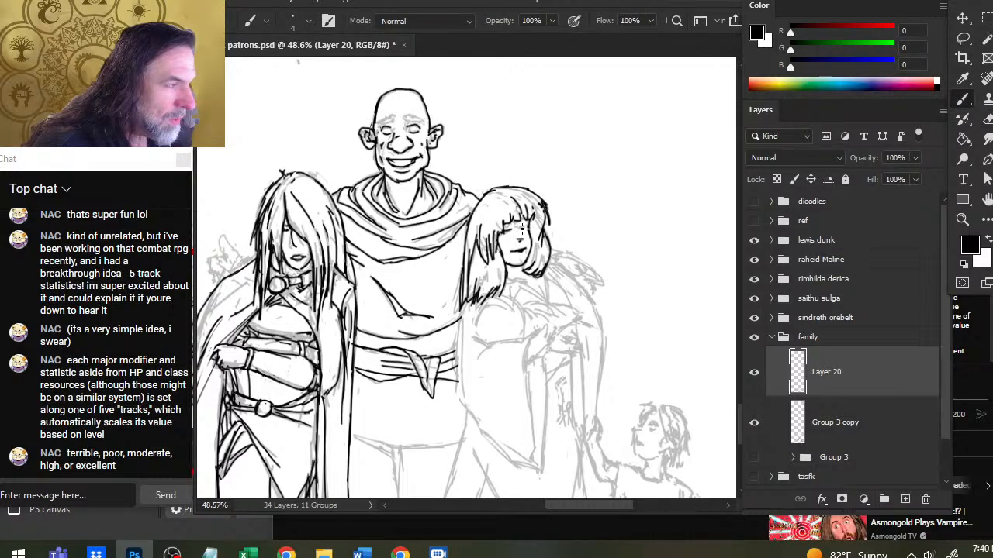
left_click_drag(518, 225, 527, 243)
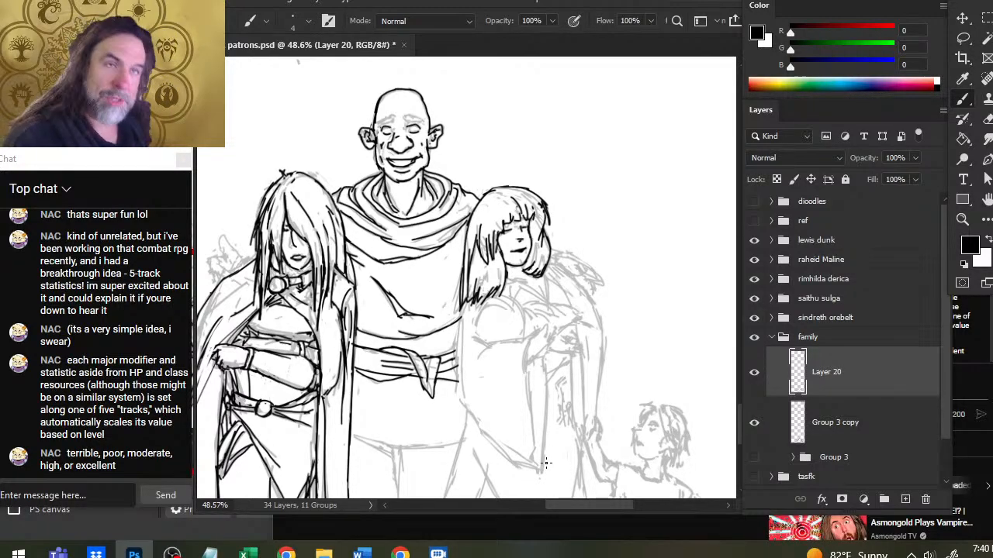
Ink the girl's neck and the pointed collar beneath her chin.
left_click_drag(504, 306, 481, 275)
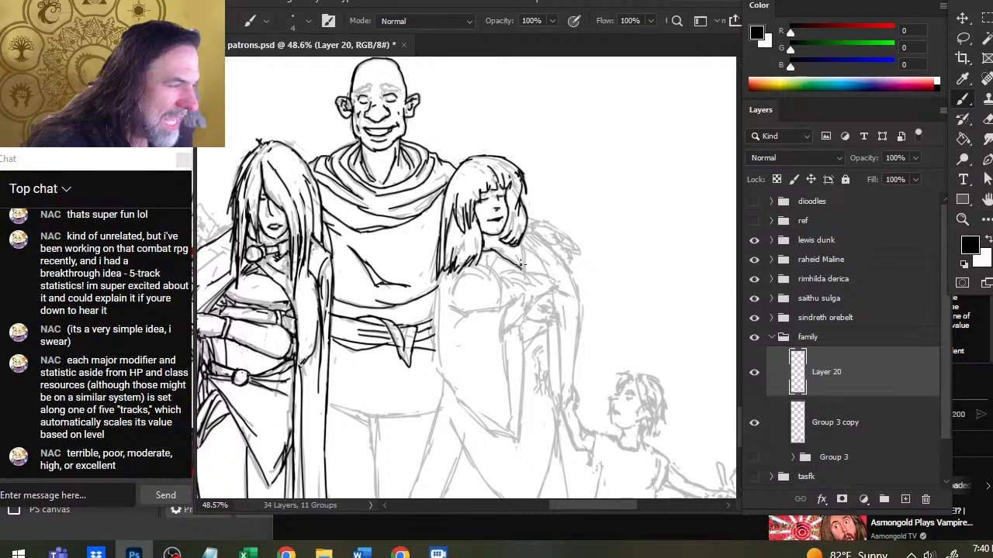
key("e")
key("b")
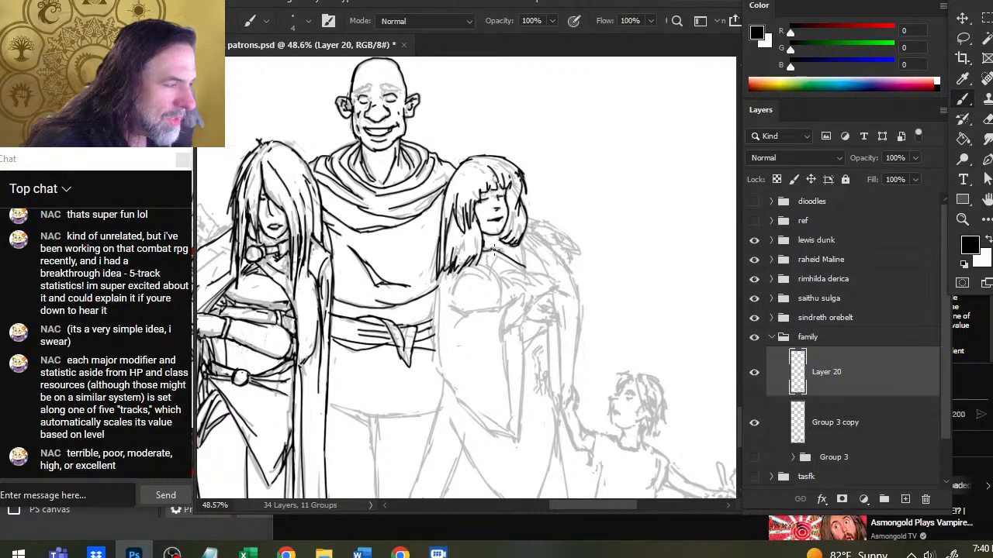
mouse_move(524, 247)
left_mouse_down()
mouse_move(523, 266)
mouse_move(532, 249)
mouse_move(518, 268)
left_mouse_up()
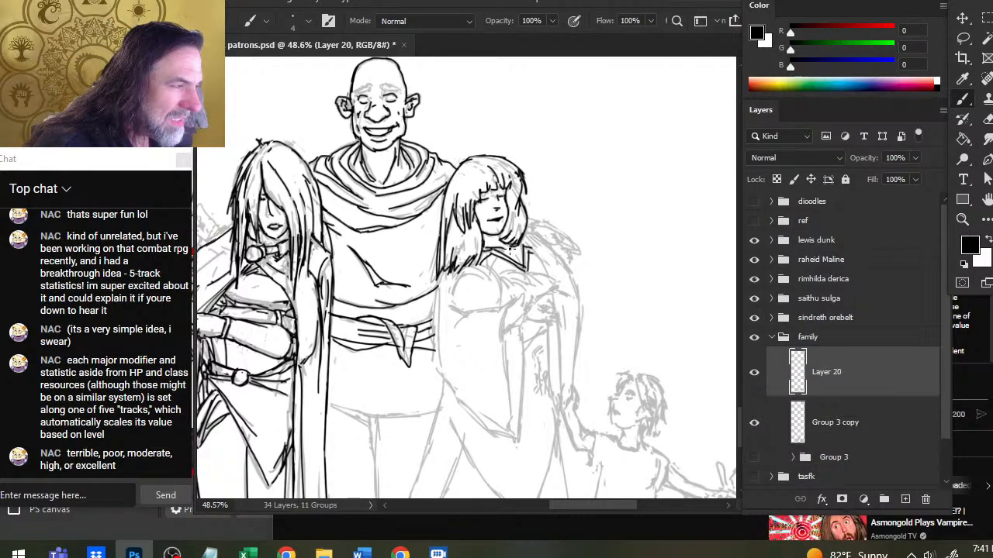
left_click_drag(502, 235, 502, 245)
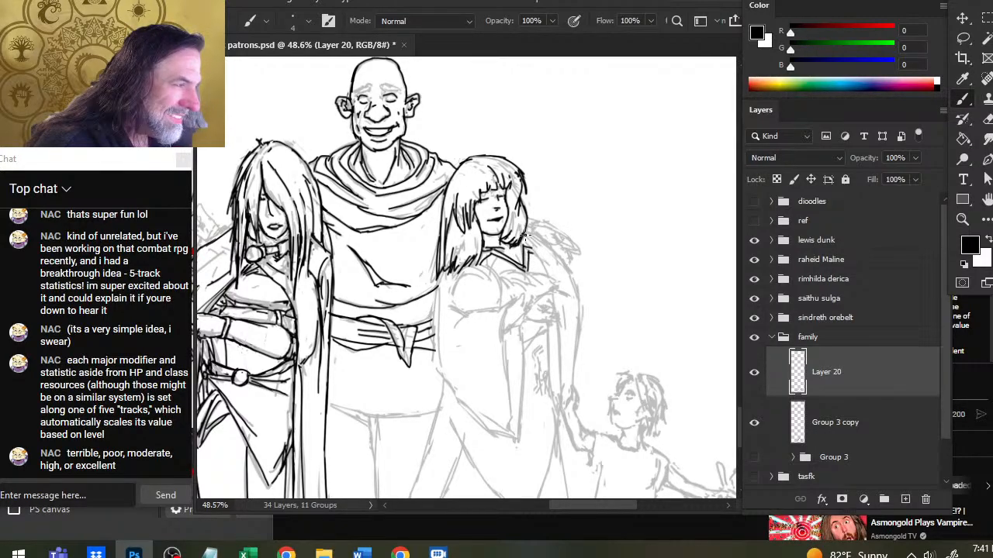
Ink the girl's far shoulder and the outer line of her upper arm.
mouse_move(534, 238)
left_mouse_down()
mouse_move(572, 272)
mouse_move(550, 253)
mouse_move(545, 274)
left_mouse_up()
key("e")
key("b")
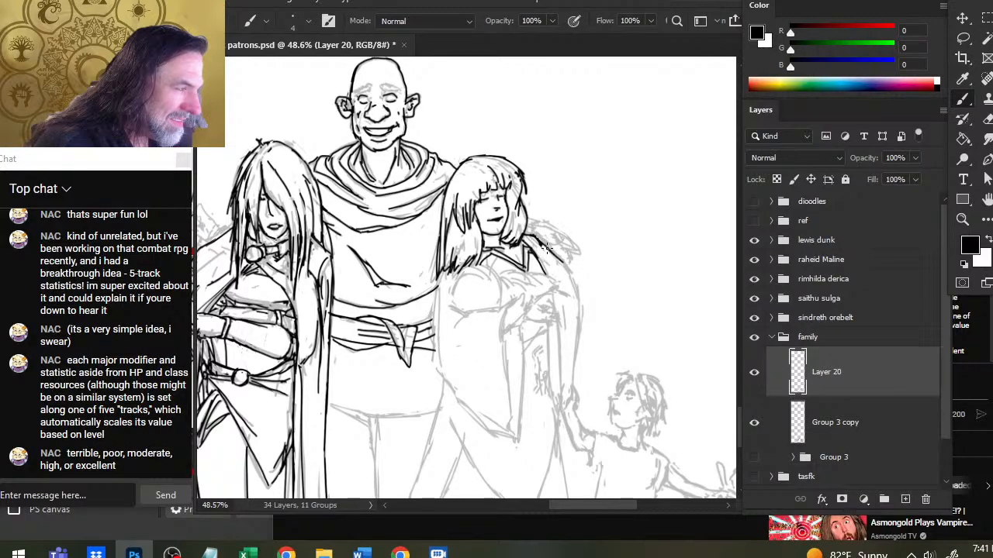
left_click_drag(570, 284, 572, 338)
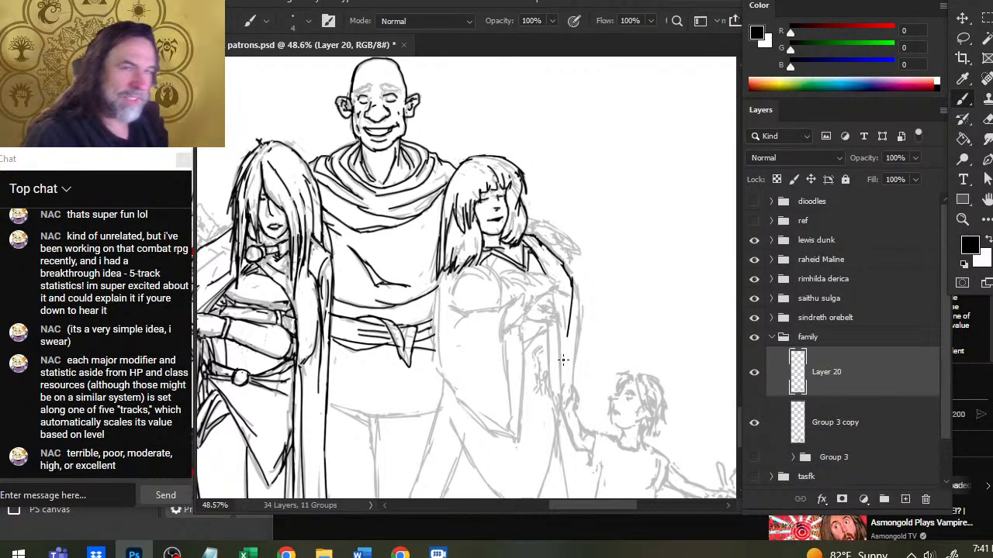
Erase and redraw the outer line of the girl's far upper arm, curving it from the shoulder toward the elbow.
key("e")
left_click_drag(571, 276, 567, 330)
key("b")
left_click_drag(558, 262, 574, 311)
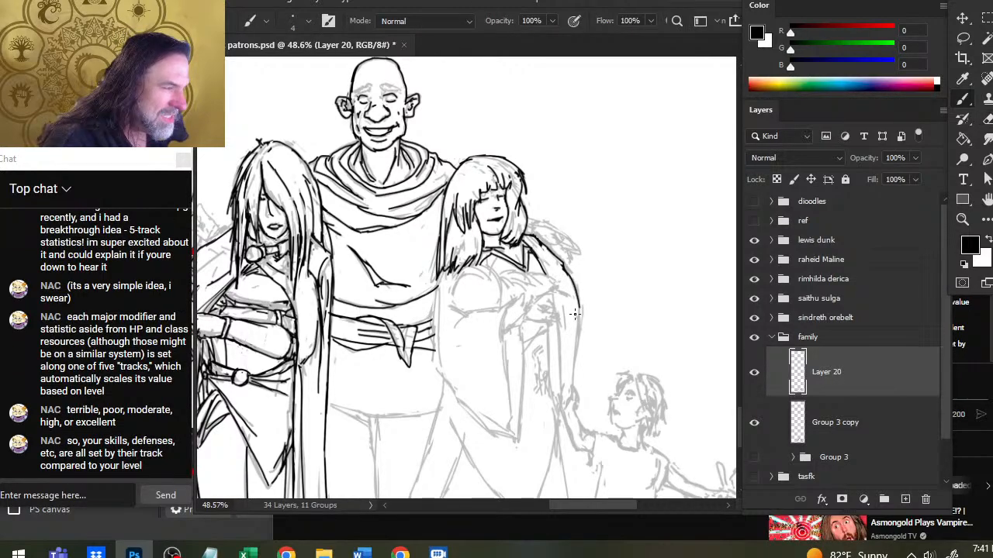
left_click_drag(547, 249, 572, 285)
key("e")
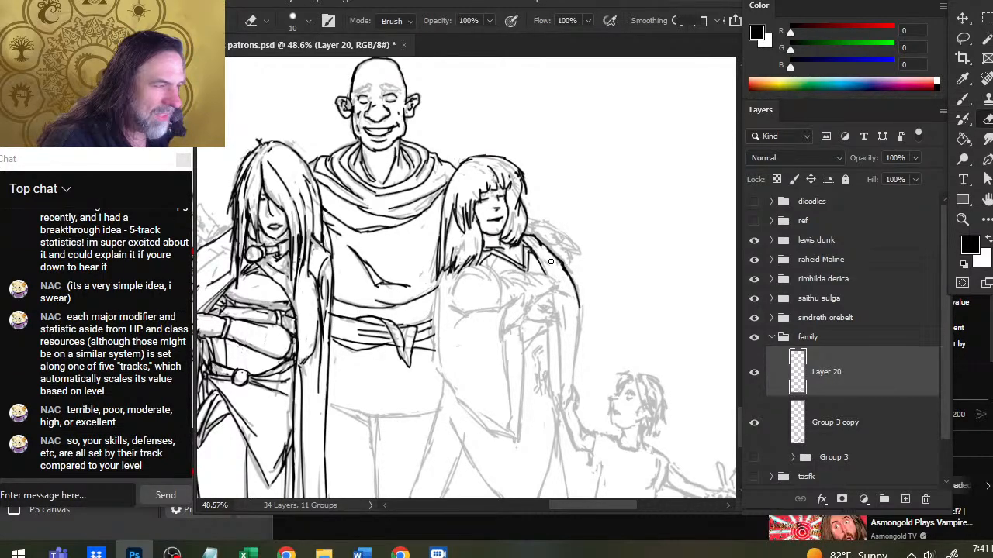
key("b")
left_click_drag(546, 254, 570, 283)
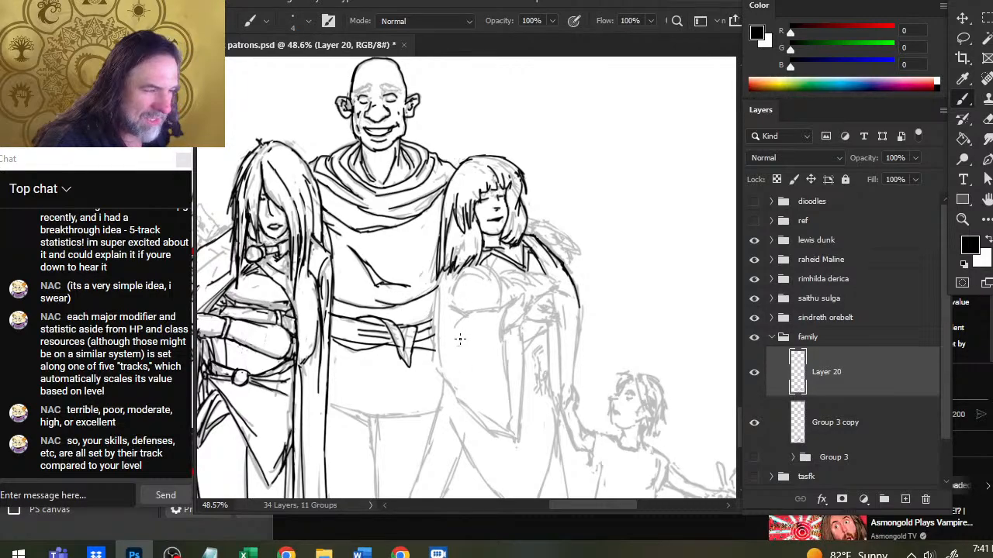
Ink the girl's near sleeve, from the forearm fold and outer arm line down to its hanging point.
mouse_move(449, 306)
left_mouse_down()
mouse_move(473, 324)
mouse_move(454, 329)
mouse_move(460, 318)
mouse_move(506, 306)
mouse_move(510, 411)
left_mouse_up()
mouse_move(521, 321)
left_mouse_down()
mouse_move(526, 375)
mouse_move(512, 434)
left_mouse_up()
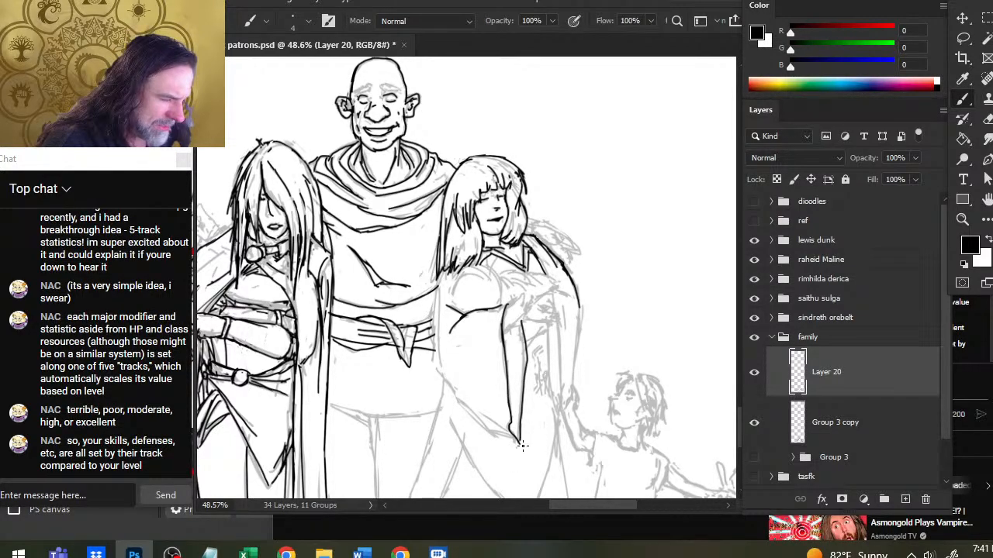
key("e")
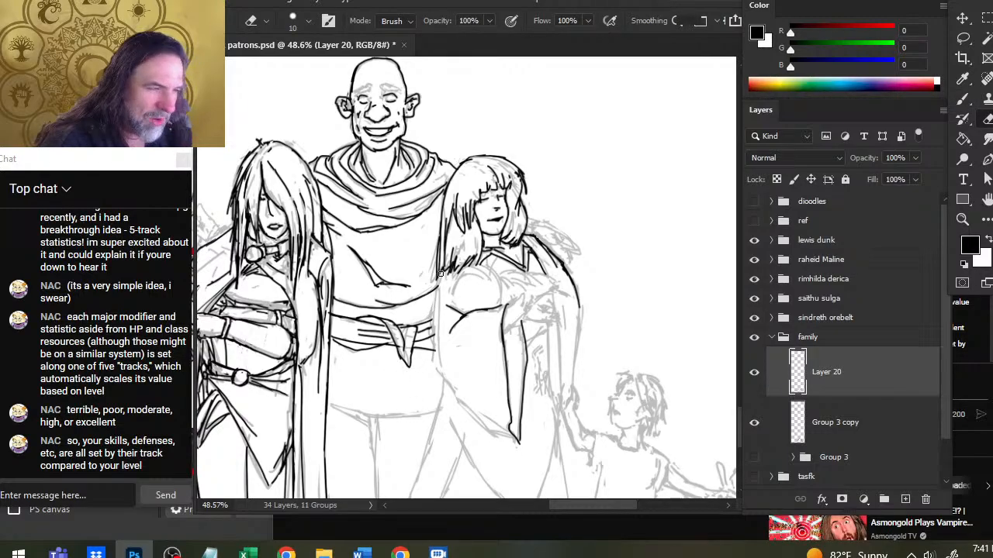
key("b")
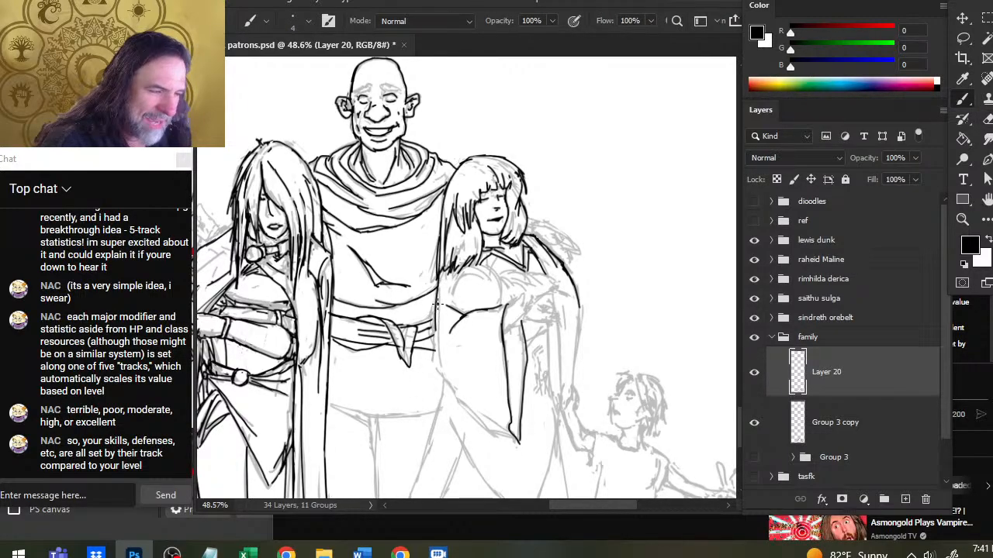
mouse_move(436, 305)
left_mouse_down()
mouse_move(434, 358)
mouse_move(485, 423)
mouse_move(480, 416)
left_mouse_up()
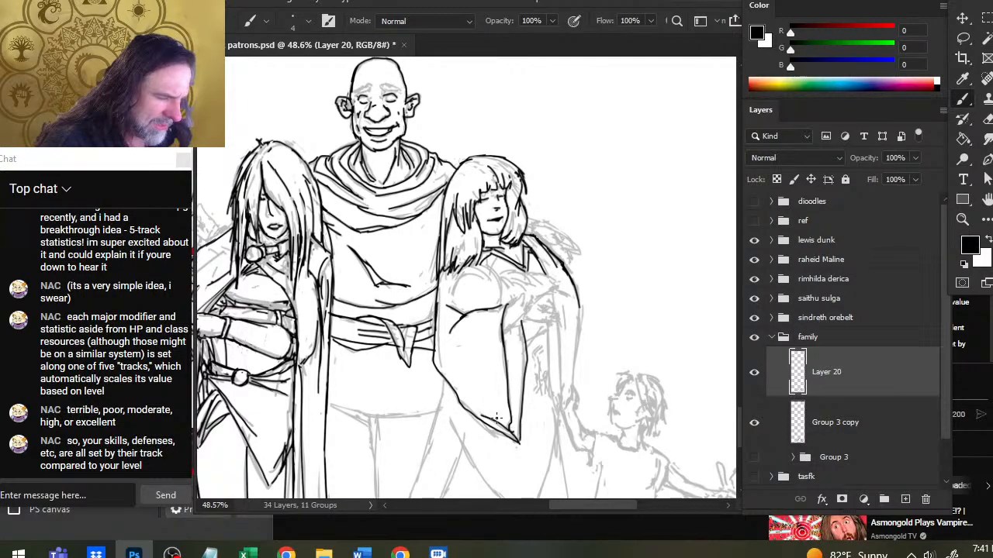
key("e")
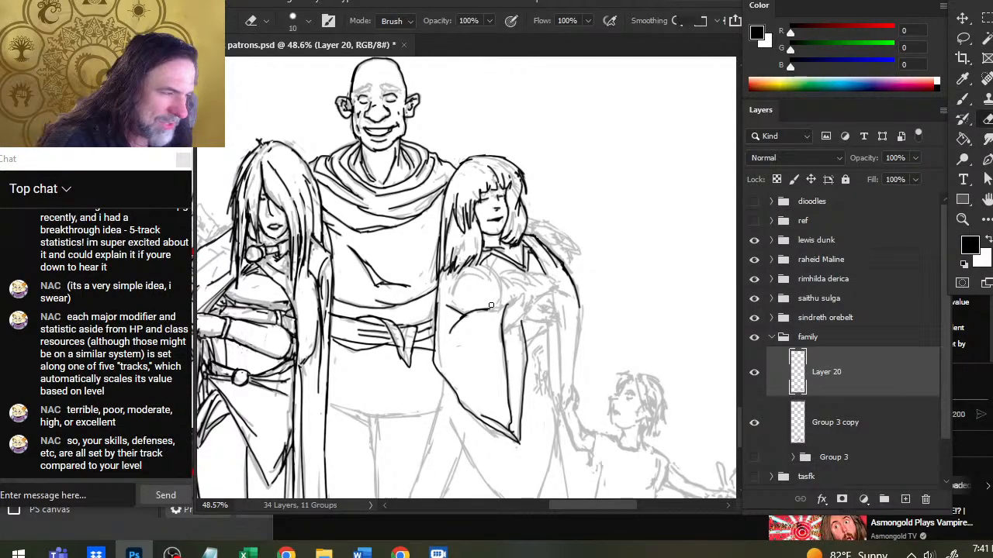
Ink the girl's near cuff and the pointed hand emerging from it, erasing overlapping lines.
key("b")
left_click_drag(480, 308, 507, 306)
key("e")
key("b")
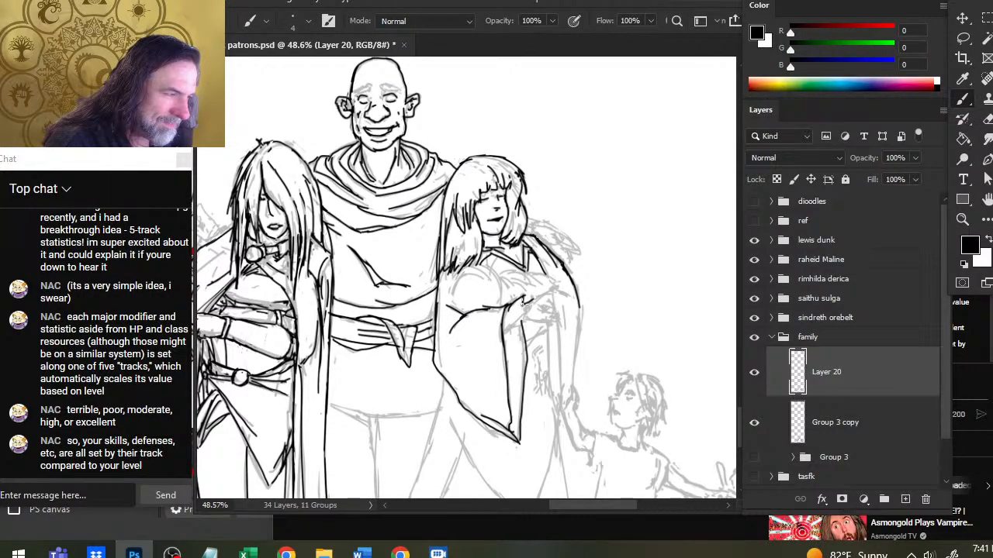
left_click_drag(504, 325, 510, 326)
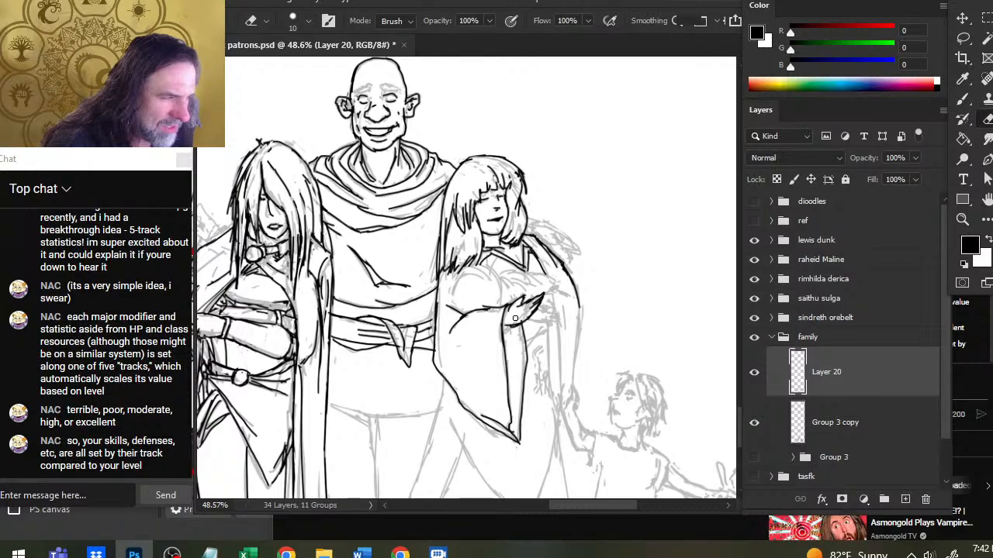
key("e")
key("b")
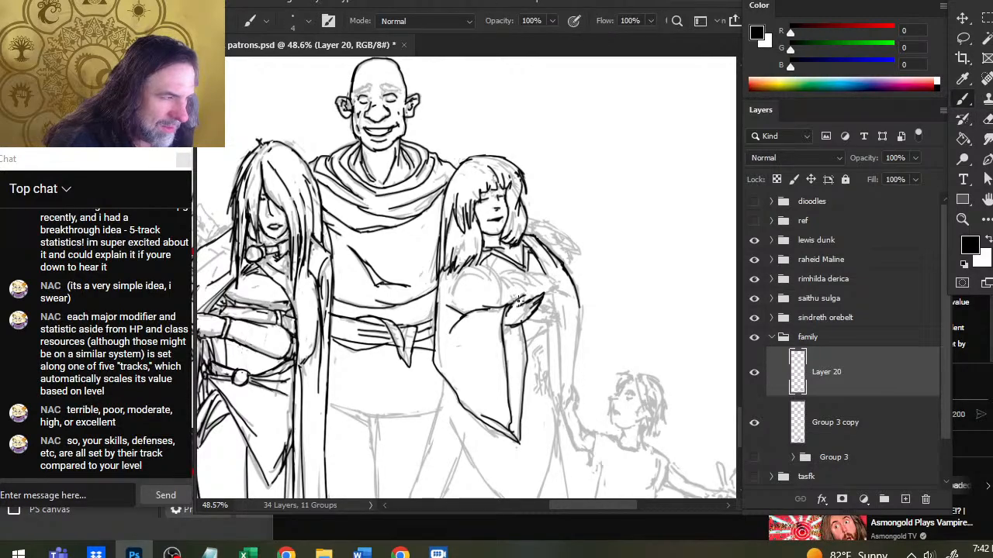
key("e")
key("b")
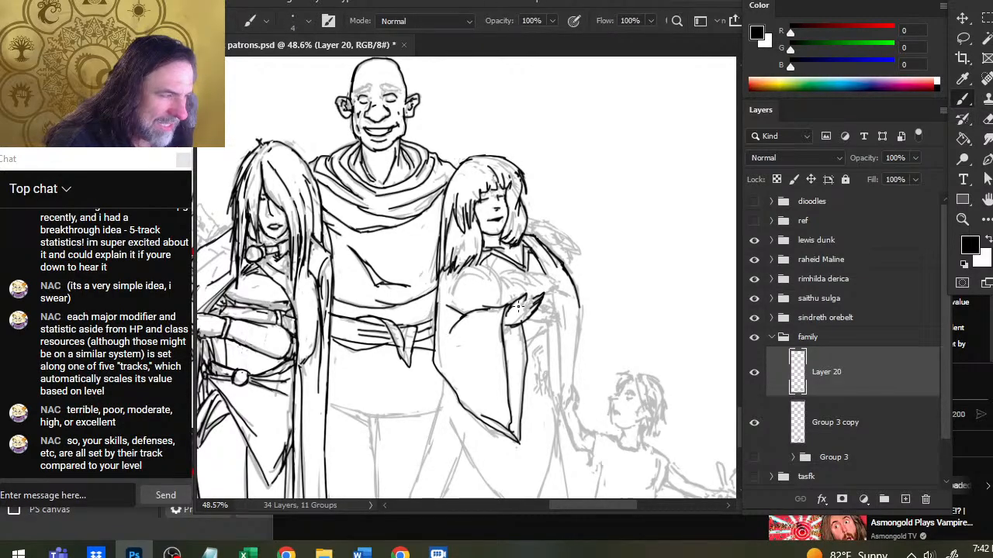
key("e")
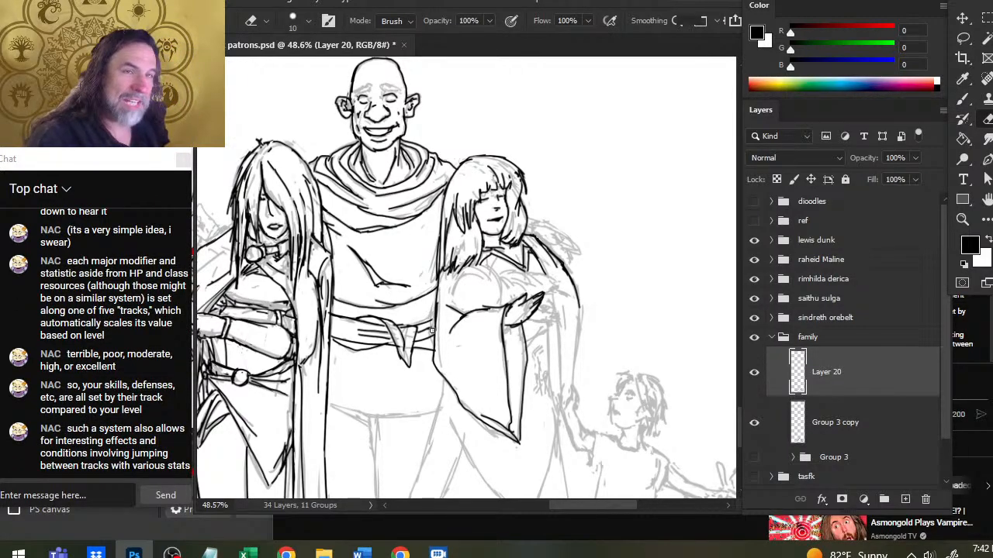
key("b")
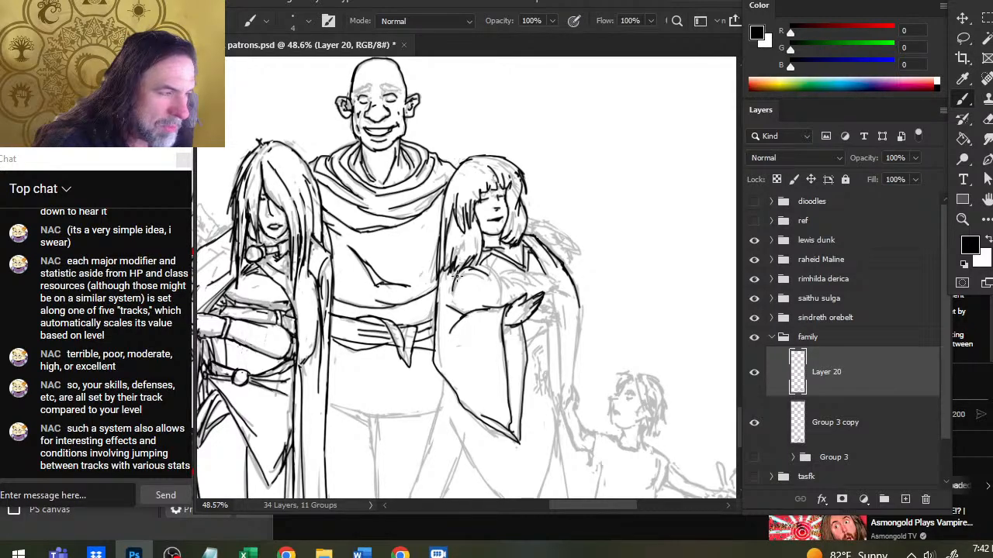
Ink the round form held at the girl's chest and the folds beside it, trimming the overlap near the far elbow.
left_click_drag(458, 275, 480, 311)
mouse_move(464, 269)
left_mouse_down()
mouse_move(497, 279)
mouse_move(498, 299)
mouse_move(477, 273)
mouse_move(493, 278)
mouse_move(500, 293)
mouse_move(467, 268)
mouse_move(510, 291)
mouse_move(493, 304)
mouse_move(503, 284)
left_mouse_up()
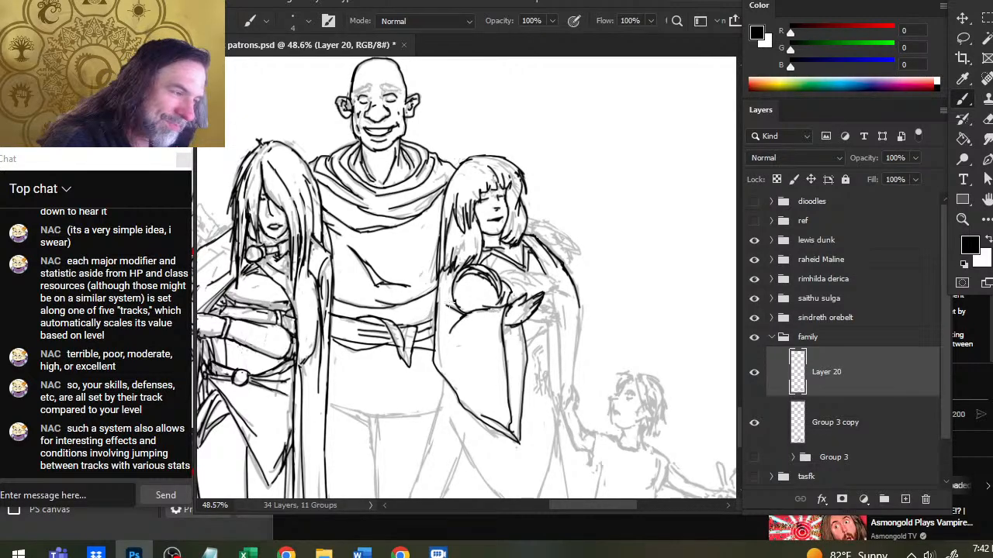
key("e")
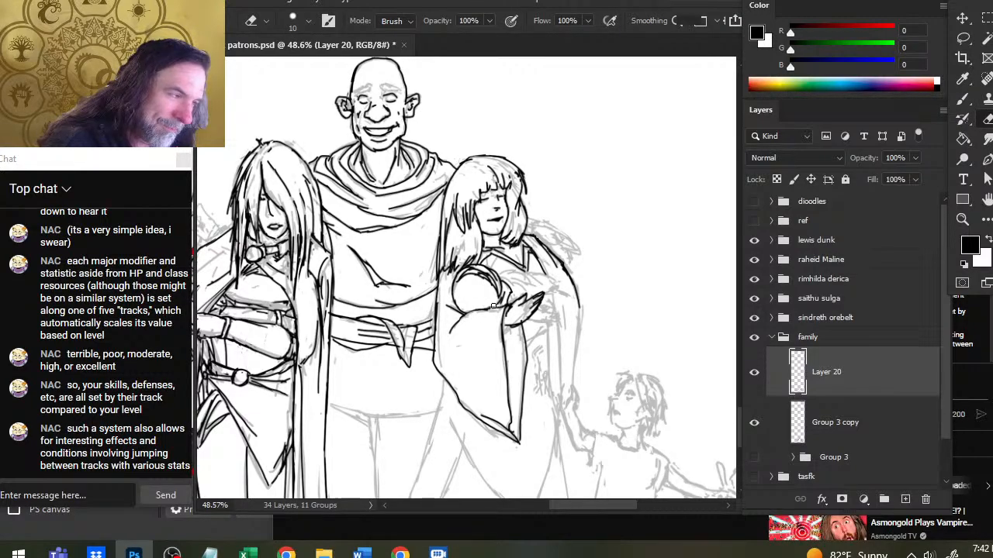
key("b")
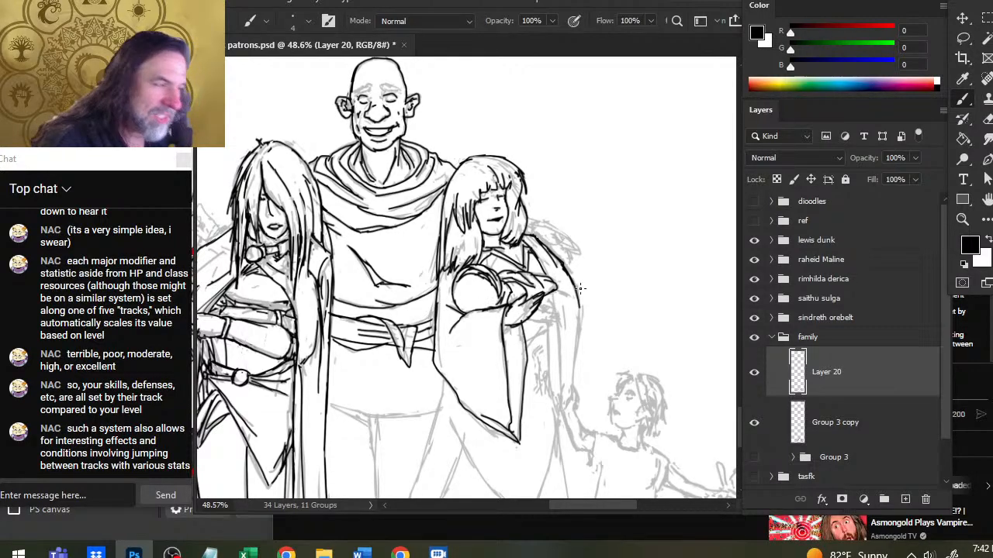
key("e")
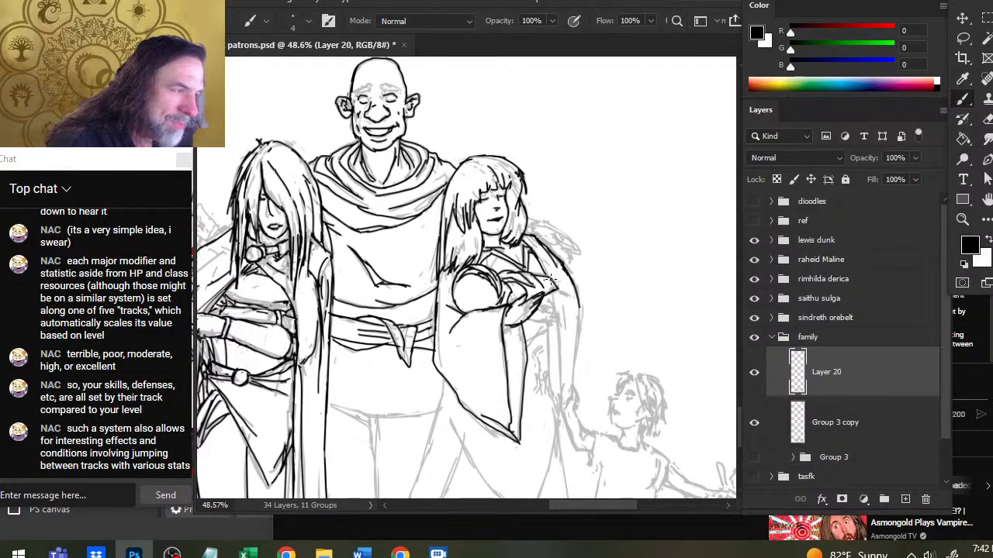
key("b")
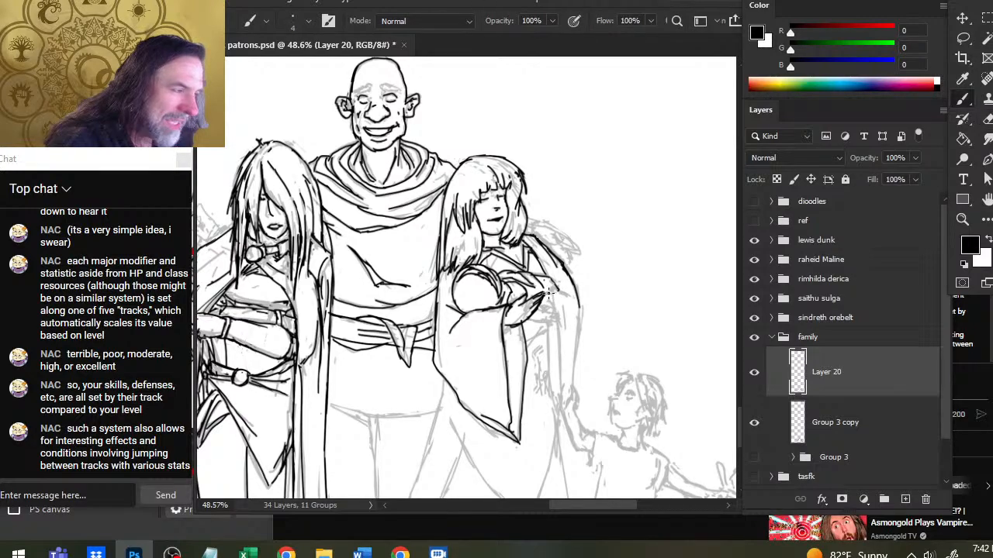
Ink the far sleeve's edge from the hand to the elbow and the long drape line hanging below it.
left_click_drag(547, 290, 578, 303)
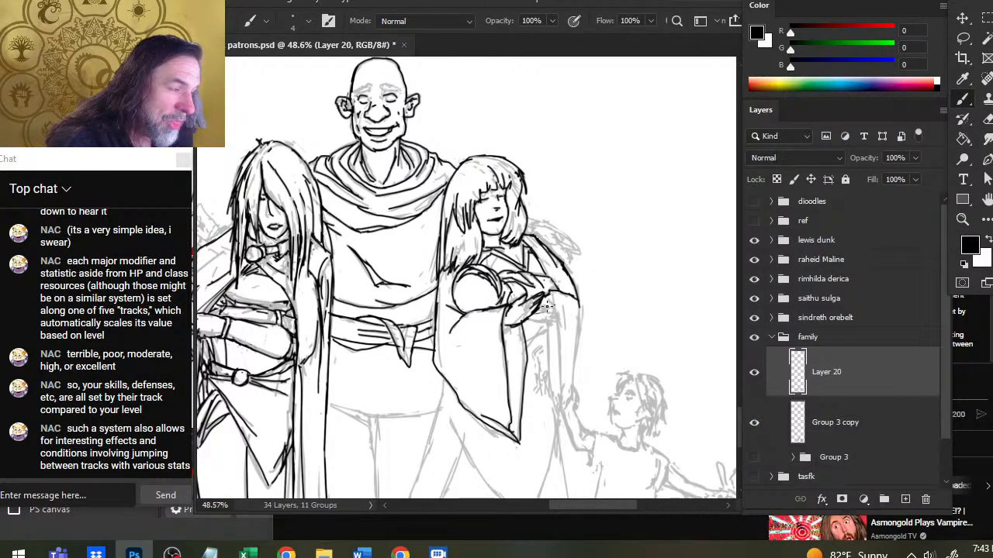
left_click_drag(550, 312, 553, 392)
mouse_move(544, 323)
left_mouse_down()
mouse_move(547, 376)
mouse_move(542, 320)
mouse_move(531, 320)
mouse_move(549, 319)
mouse_move(526, 318)
mouse_move(545, 307)
mouse_move(508, 330)
mouse_move(524, 323)
mouse_move(520, 298)
left_mouse_up()
key("e")
key("b")
key("e")
key("b")
key("e")
key("b")
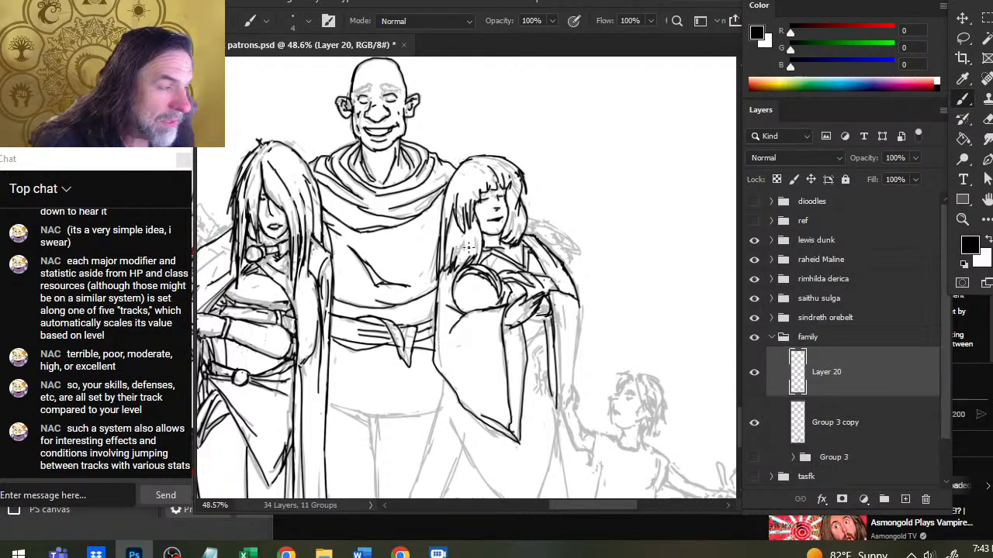
Add strands to the girl's hair on the bald man's side and clean up its outer edge.
left_click_drag(465, 236, 450, 273)
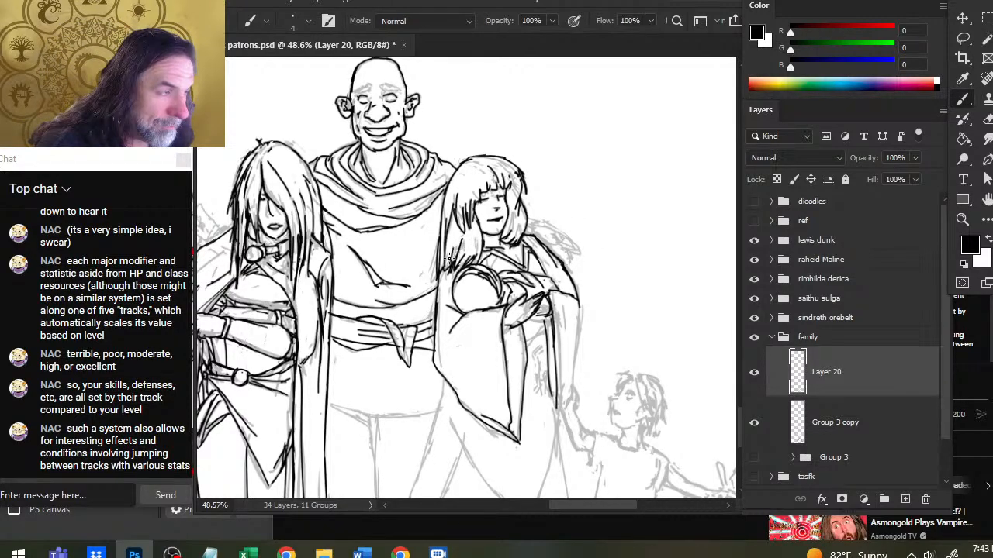
key("e")
mouse_move(448, 212)
left_mouse_down()
mouse_move(440, 270)
mouse_move(440, 206)
mouse_move(442, 278)
left_mouse_up()
key("b")
key("e")
key("b")
key("e")
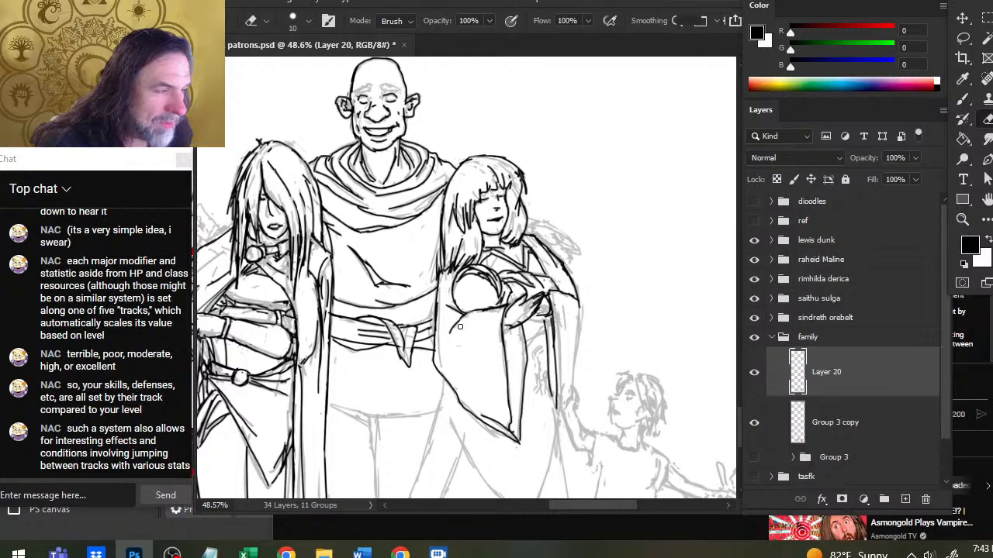
Enlarge the eraser to 15 and reshape the outer edge of the girl's hair on the far side of her face.
key("]")
mouse_move(524, 163)
left_mouse_down()
mouse_move(523, 192)
mouse_move(516, 184)
mouse_move(525, 192)
mouse_move(523, 181)
left_mouse_up()
key("b")
key("e")
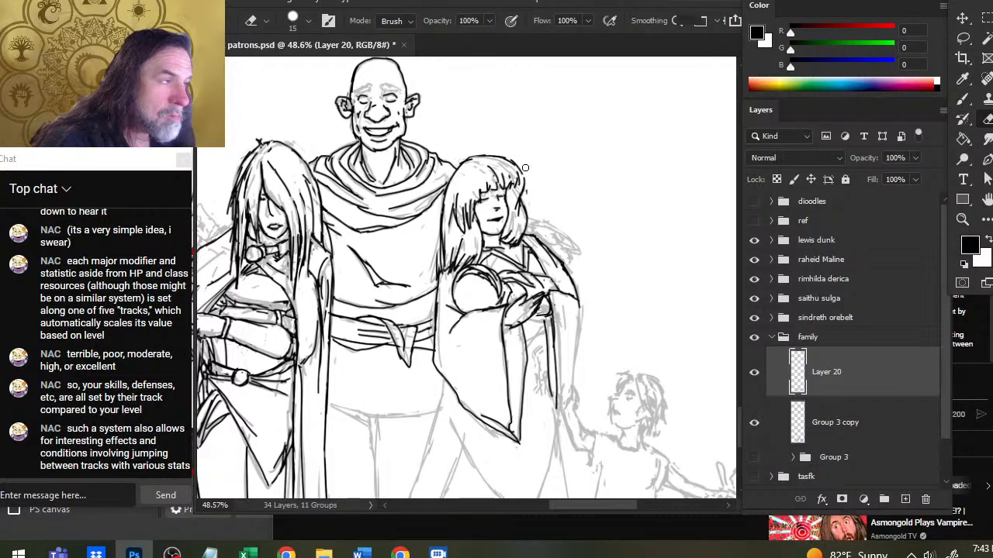
key("b")
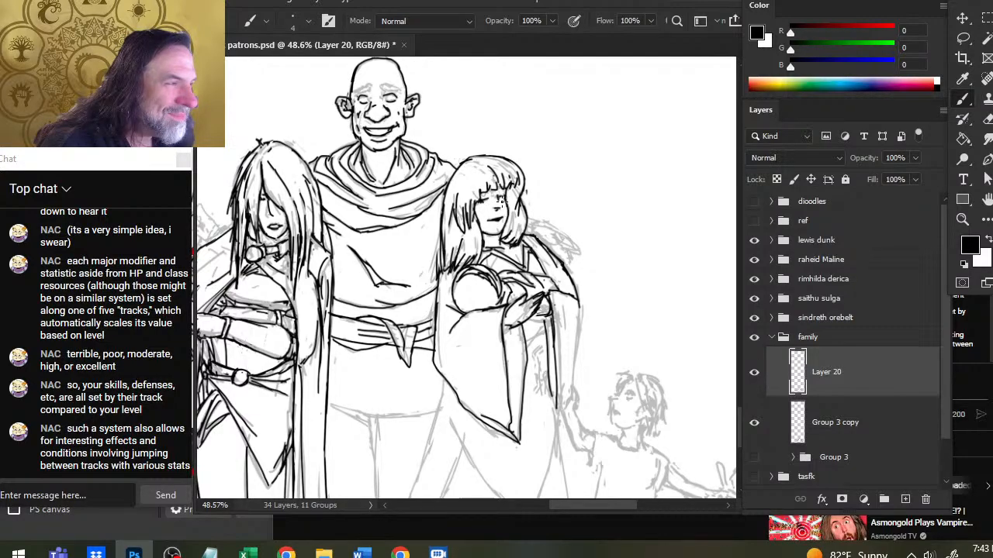
key("e")
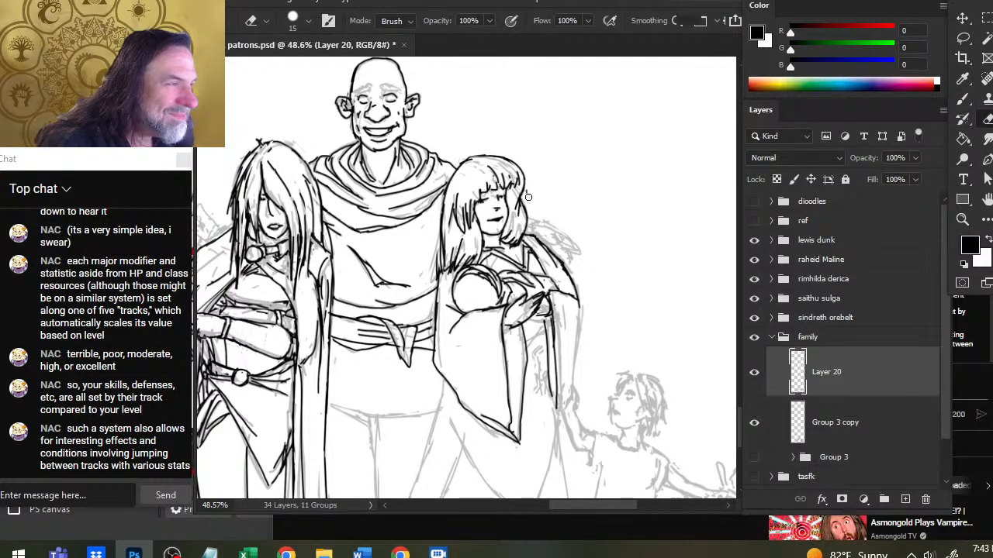
key("b")
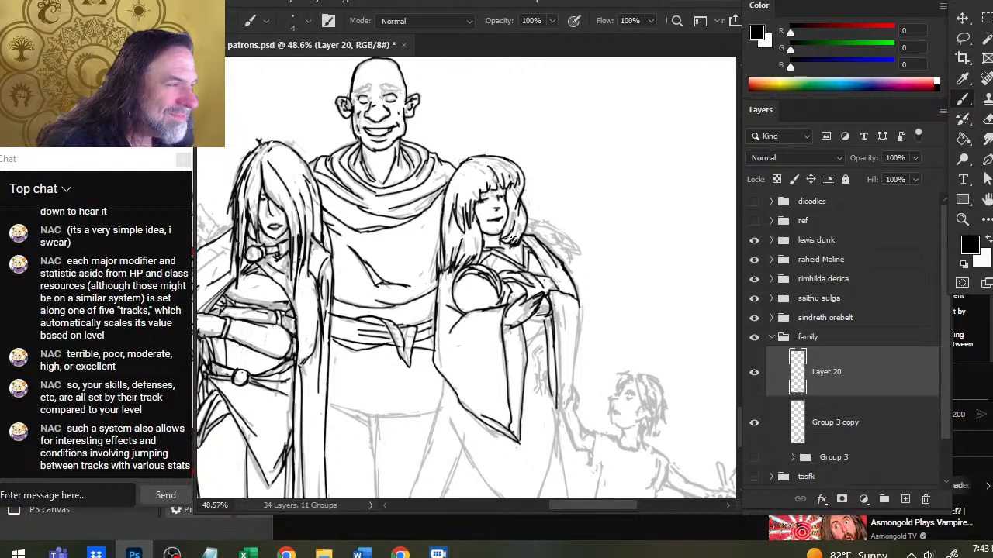
mouse_move(512, 194)
left_mouse_down()
mouse_move(525, 249)
mouse_move(510, 200)
left_mouse_up()
key("e")
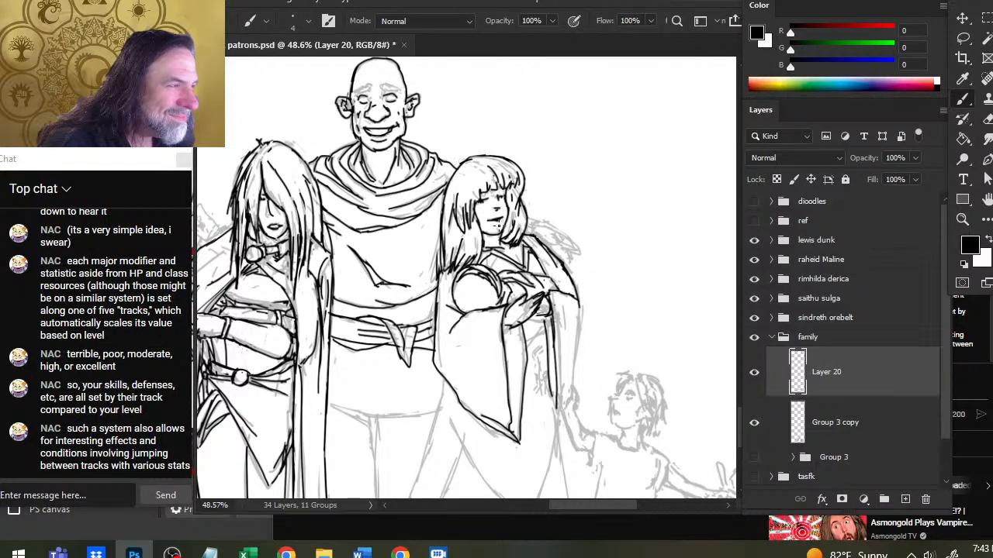
key("e")
key("b")
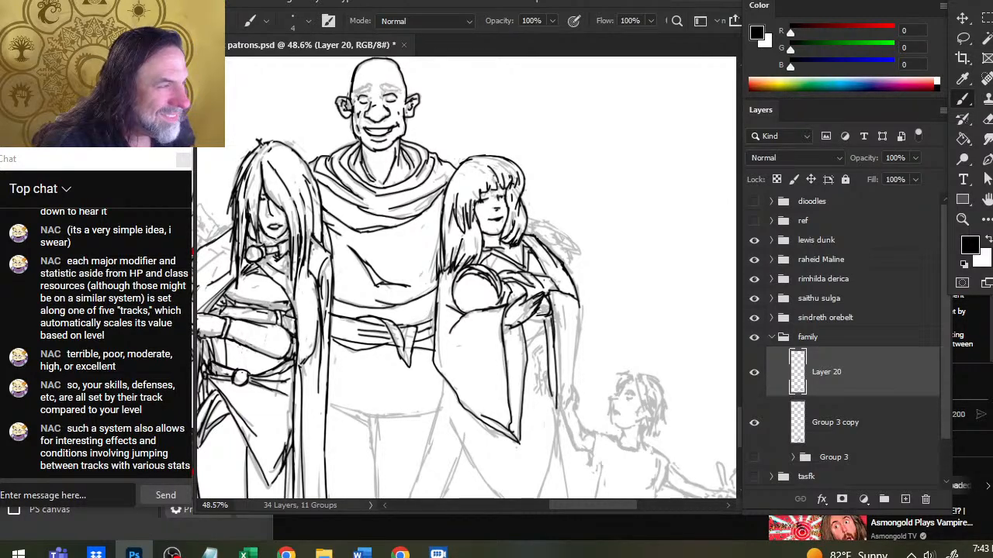
Refine the strands and lower tips of the girl's hair beside the bald man's chest, erasing excess marks.
mouse_move(476, 193)
left_mouse_down()
mouse_move(468, 229)
mouse_move(462, 220)
left_mouse_up()
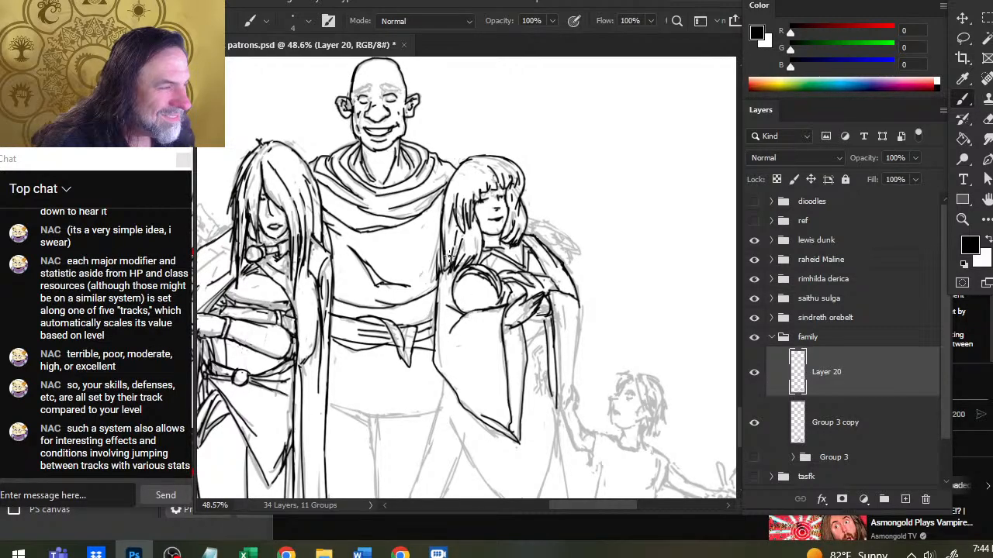
key("e")
left_click_drag(450, 244, 447, 268)
key("ctrl+z")
left_click_drag(442, 229, 445, 278)
key("e")
key("b")
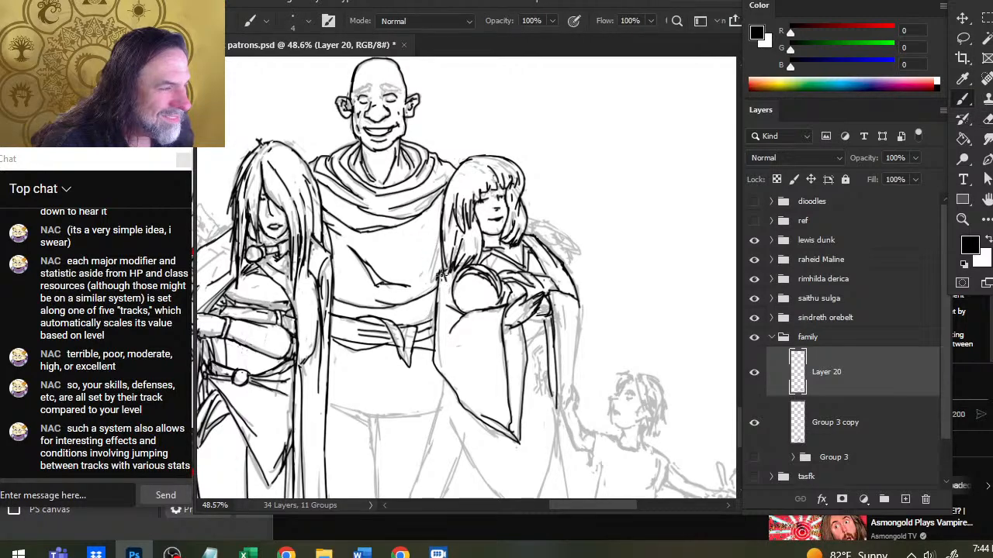
key("e")
key("b")
key("e")
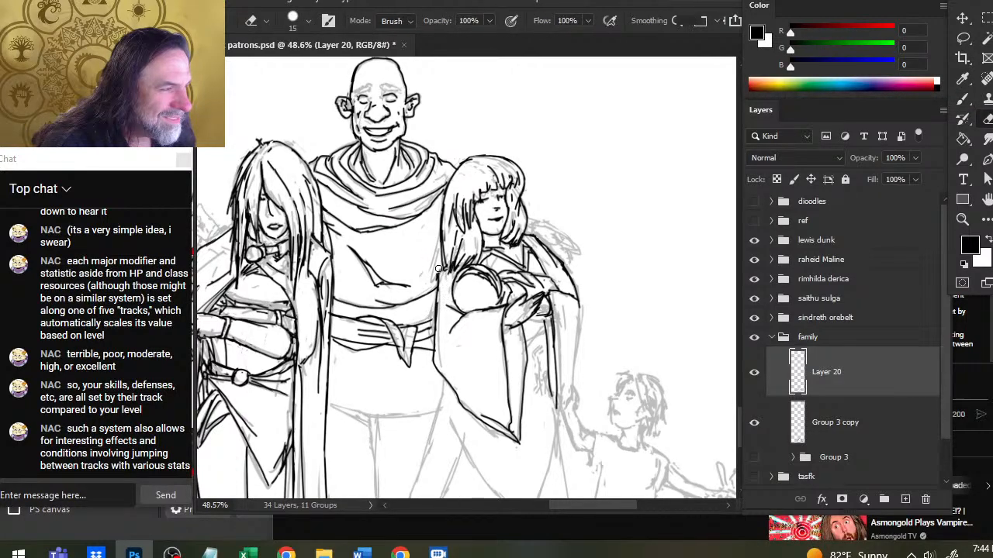
Erase and redraw the girl's near upper arm line below her hair.
mouse_move(440, 265)
left_mouse_down()
mouse_move(448, 323)
mouse_move(439, 316)
left_mouse_up()
key("b")
key("e")
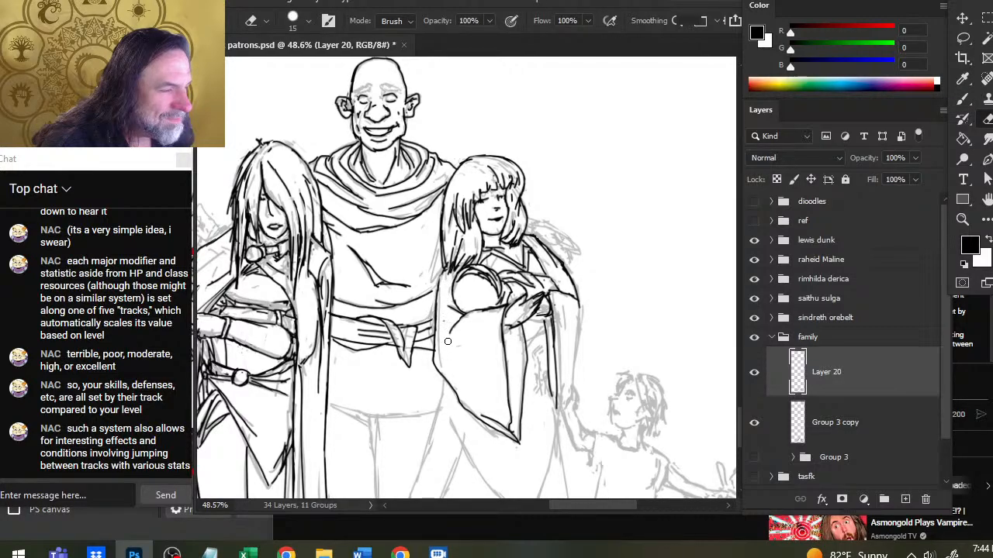
key("b")
left_click_drag(446, 269, 436, 316)
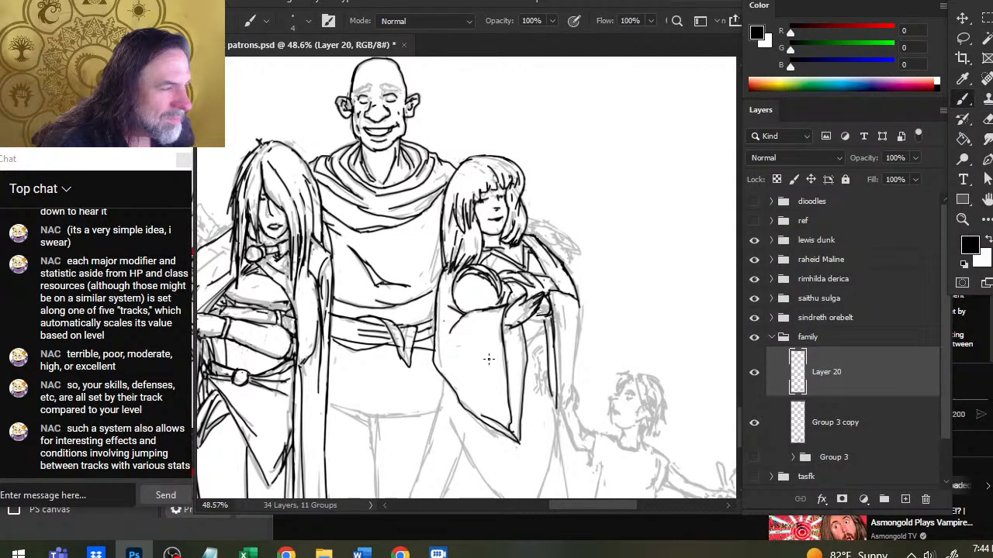
Erase and redraw the top of the fringed girl's far shoulder line where it meets her hair tips.
key("z")
left_click_drag(552, 349, 542, 264)
key("b")
key("e")
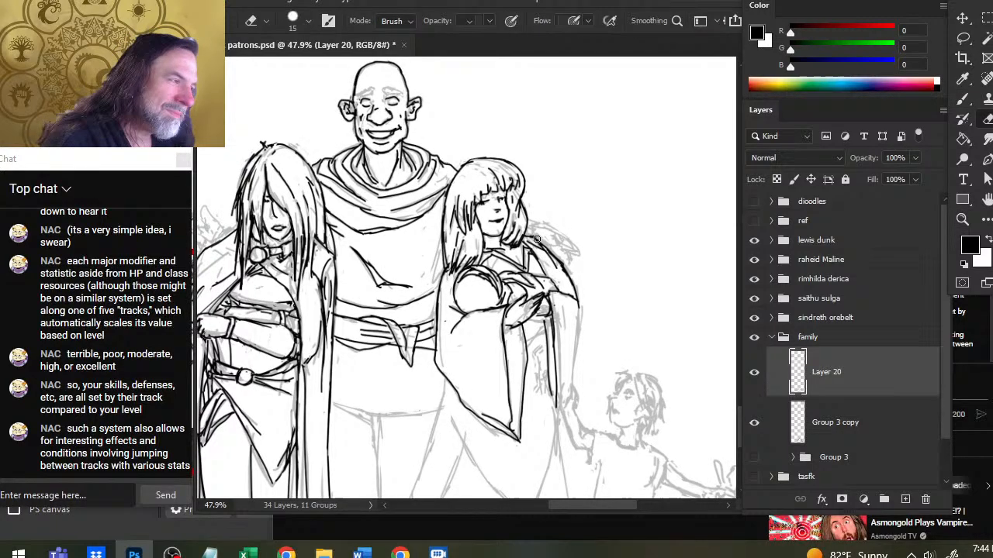
key("b")
key("e")
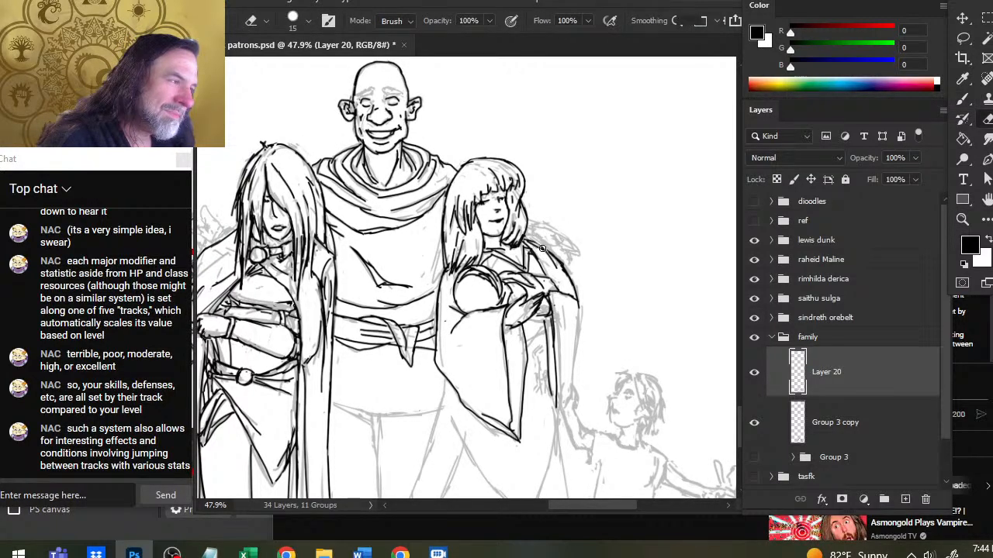
key("b")
key("e")
key("b")
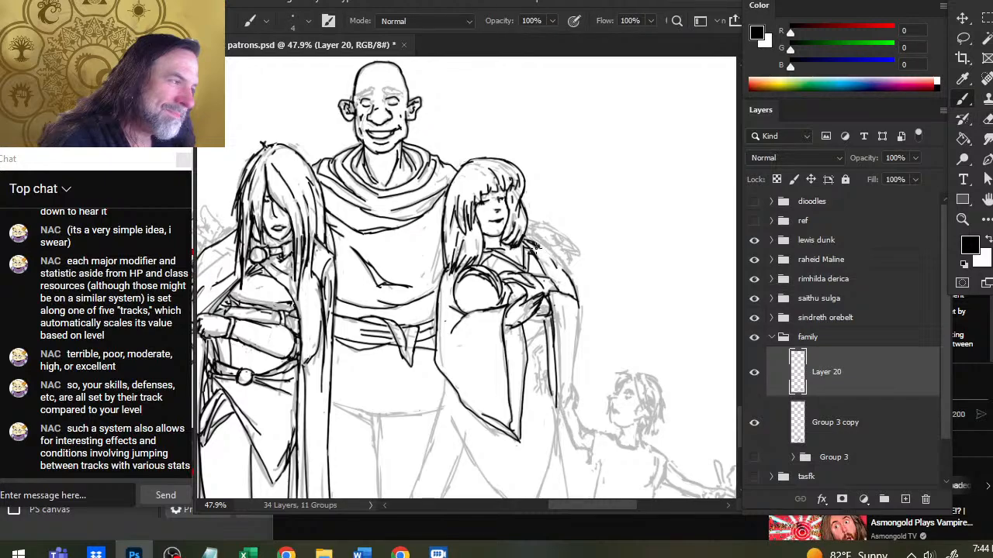
key("e")
key("b")
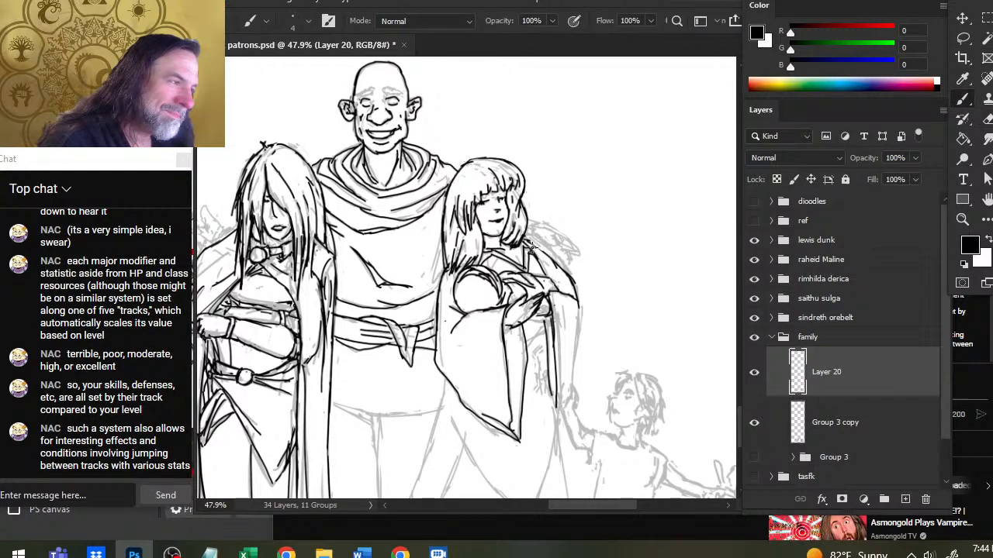
key("e")
key("b")
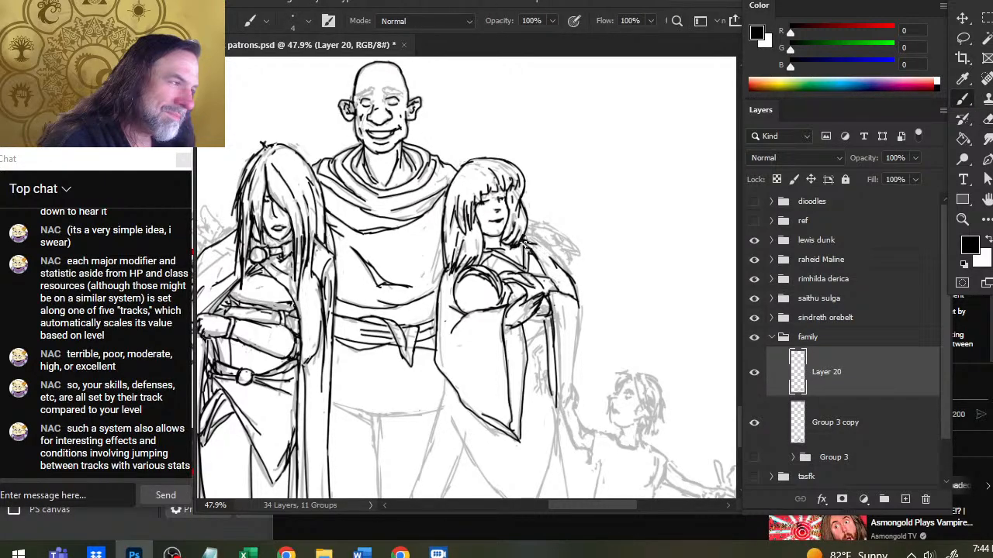
Refine the lower hair tips over the girl's far shoulder, alternately erasing stray marks and adding short strands.
key("e")
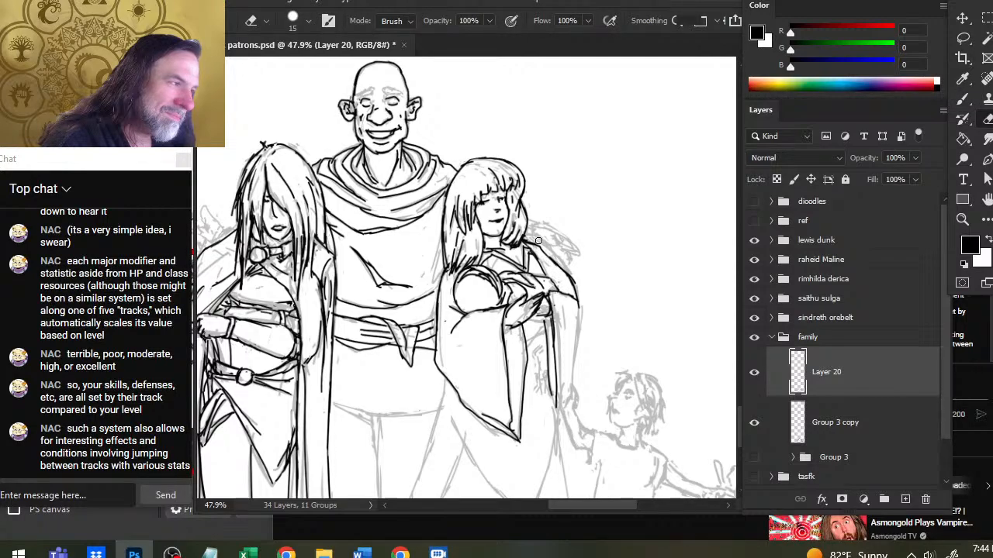
key("b")
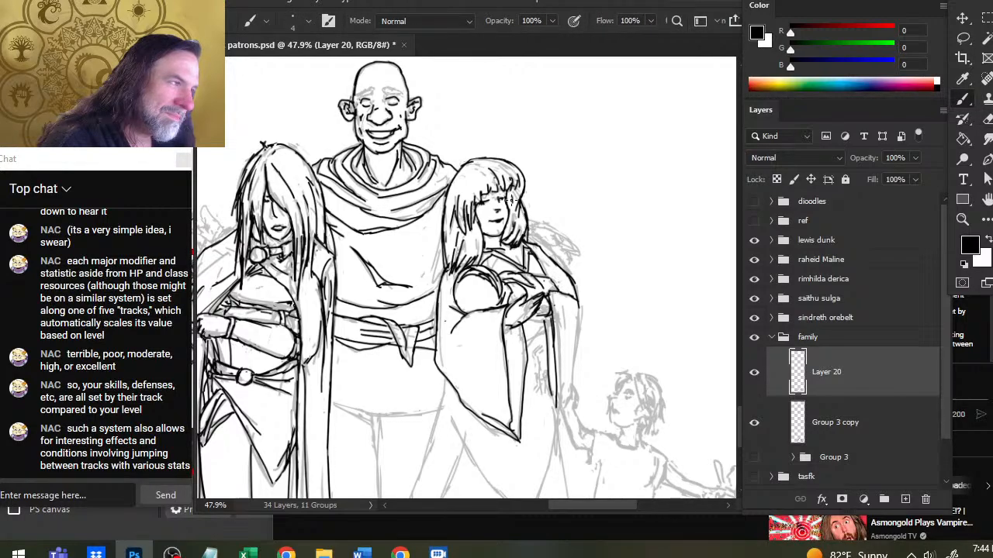
key("e")
key("b")
key("e")
key("b")
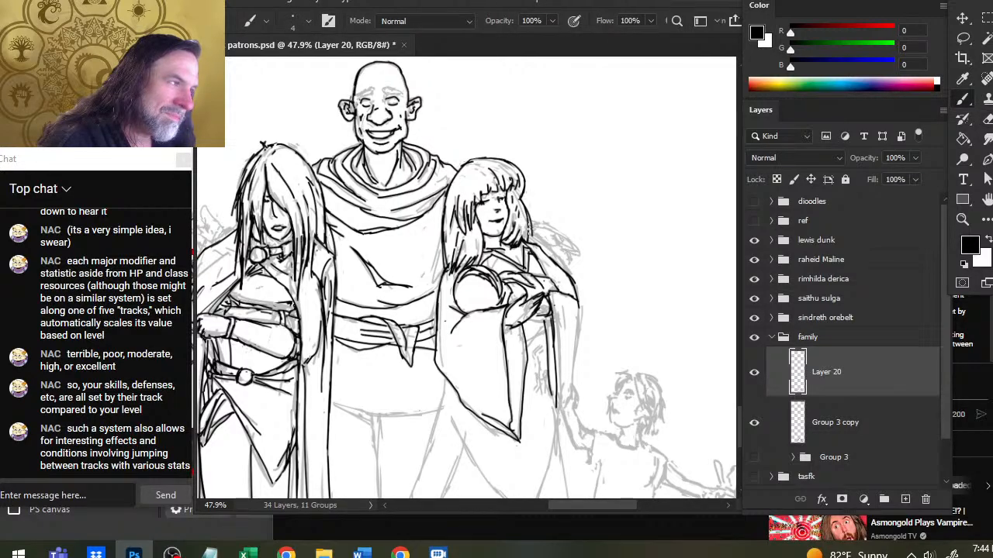
key("e")
key("b")
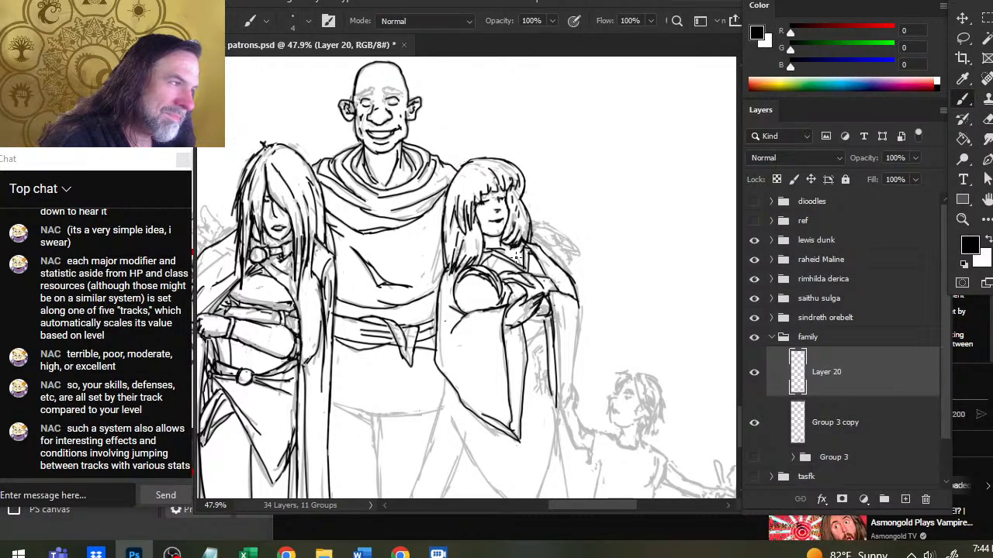
Touch up the hair ends beside the girl's jaw and add a short stroke at her neckline.
key("e")
key("b")
mouse_move(523, 241)
left_mouse_down()
mouse_move(512, 249)
mouse_move(516, 237)
left_mouse_up()
left_click_drag(502, 246, 501, 251)
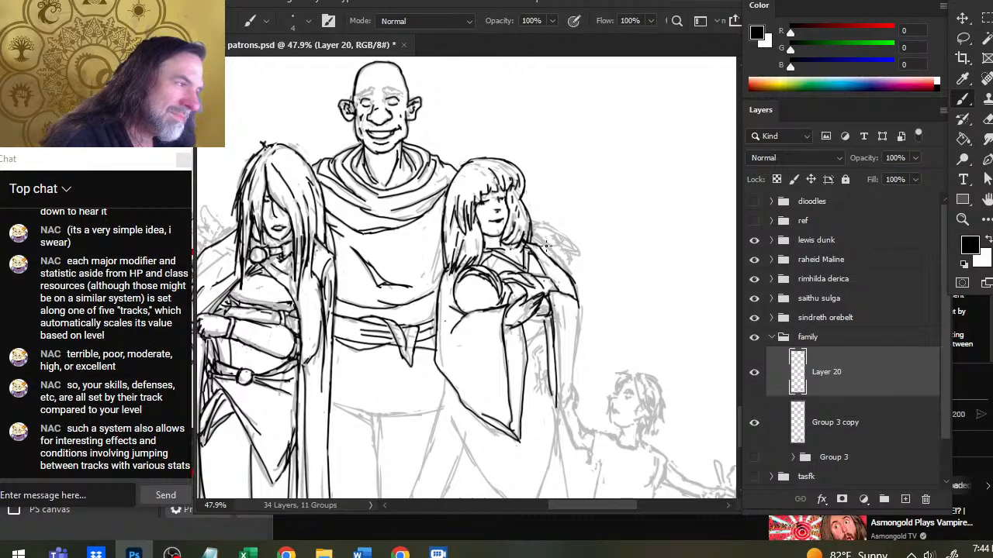
Ink the bald man's outer leg line beside the fringed girl, from his tunic hem to the canvas edge.
key("z")
left_click_drag(525, 285, 465, 295)
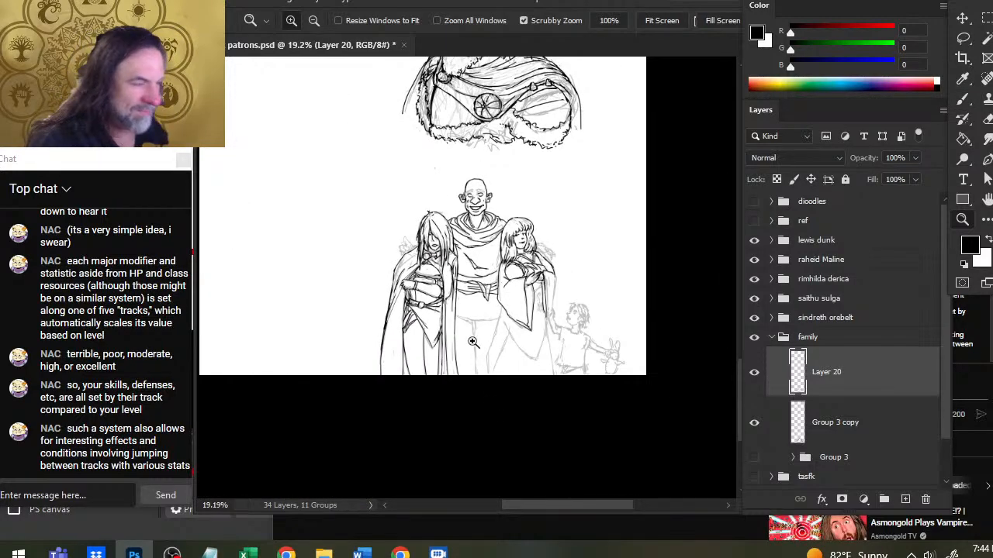
left_click_drag(472, 343, 538, 349)
key("b")
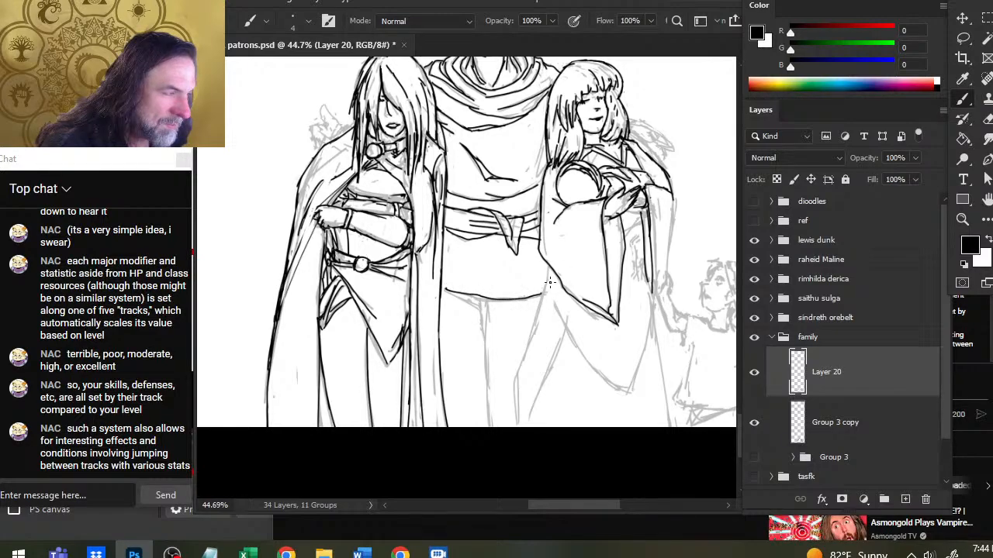
left_click_drag(543, 312, 510, 428)
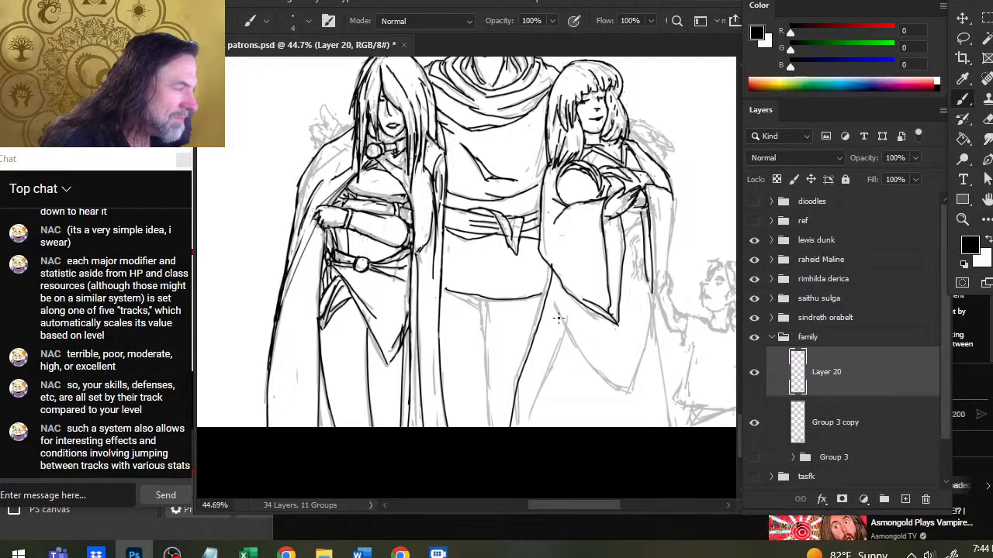
Ink both edges of the fringed girl's pointed garment panel below her sleeve, meeting at its lower tip.
left_click_drag(547, 287, 586, 360)
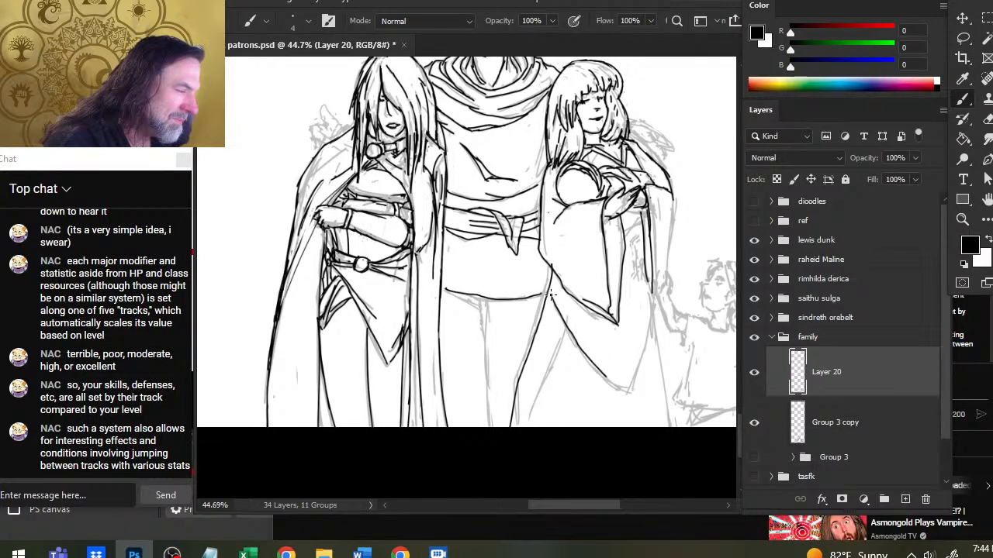
mouse_move(645, 271)
left_mouse_down()
mouse_move(654, 318)
mouse_move(625, 393)
left_mouse_up()
key("e")
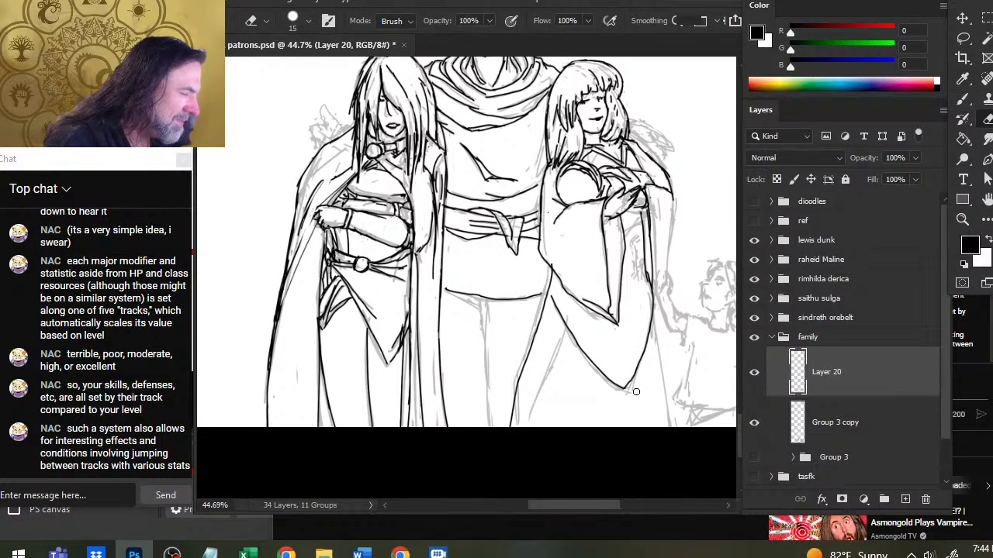
Ink the outer edge of the right-hand woman's robe from below her sleeve down to the canvas bottom with the Brush.
left_click_drag(638, 392, 538, 325)
key("b")
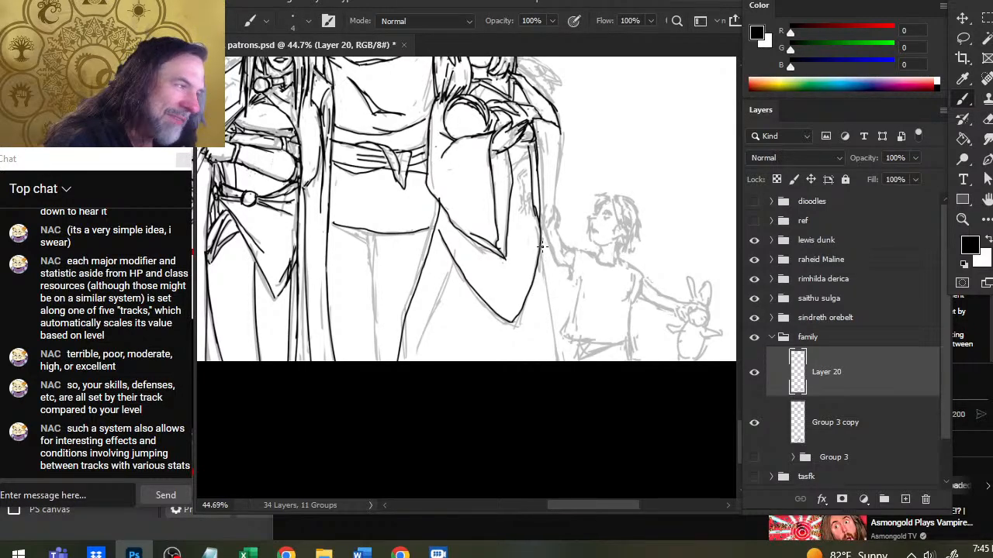
left_click_drag(541, 264, 563, 365)
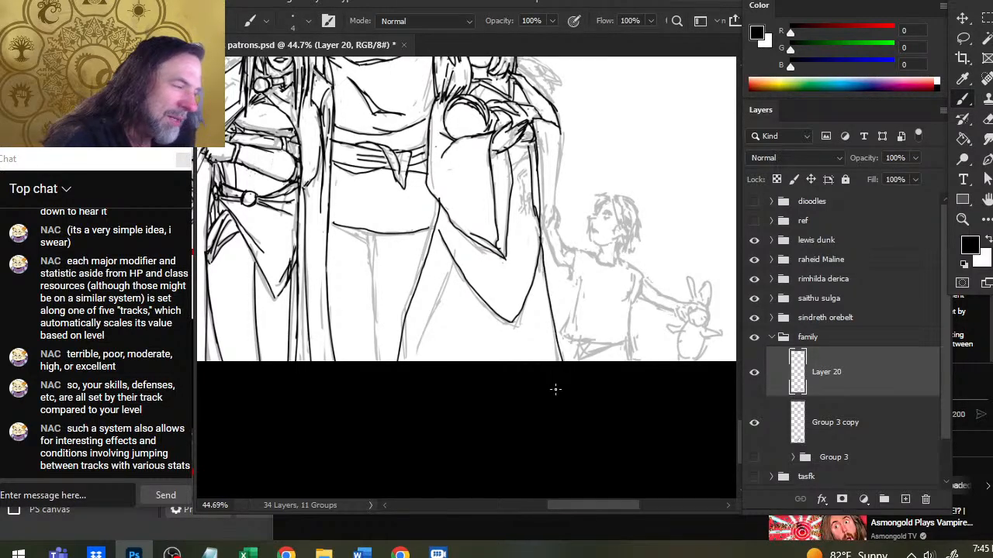
Ink the robe's inner edge down to the canvas bottom and re-ink the sleeve's upper outline after erasing stray ends.
key("e")
left_click_drag(434, 228, 434, 223)
key("b")
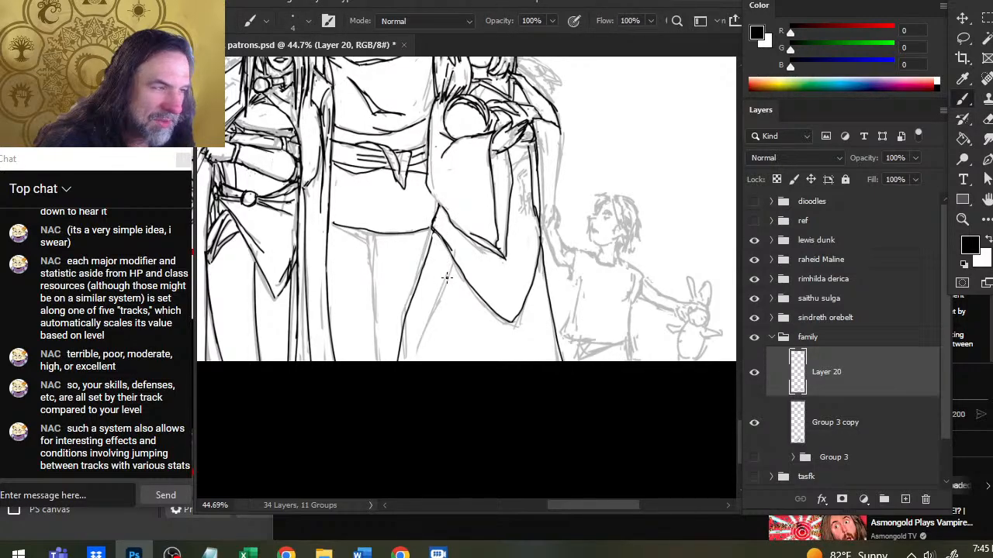
left_click_drag(455, 261, 419, 361)
key("e")
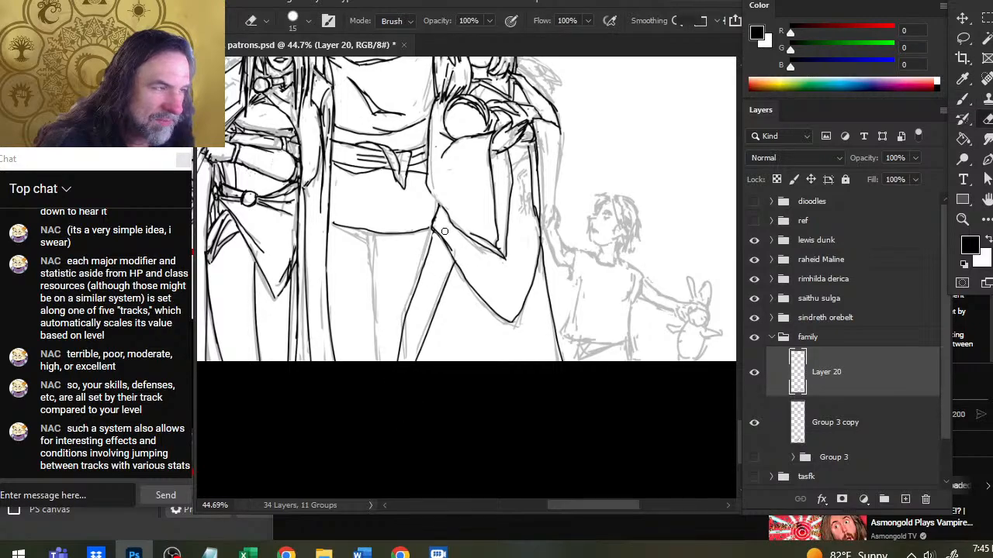
key("b")
left_click_drag(432, 228, 456, 264)
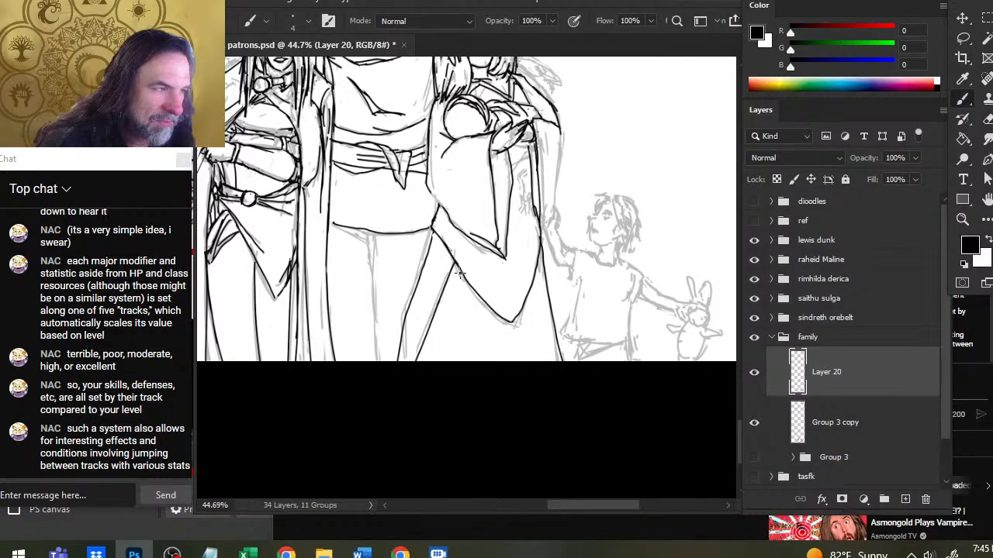
Erase and redraw the junction where the right-hand woman's sleeve meets the central figure's tunic hem and leg.
key("e")
mouse_move(432, 226)
left_mouse_down()
mouse_move(438, 208)
mouse_move(433, 235)
left_mouse_up()
key("b")
key("e")
key("b")
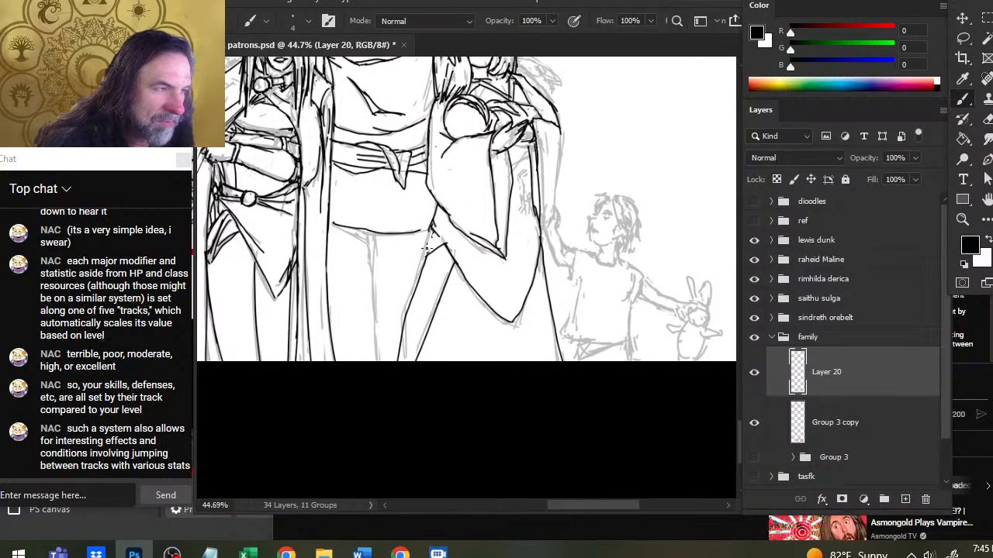
key("e")
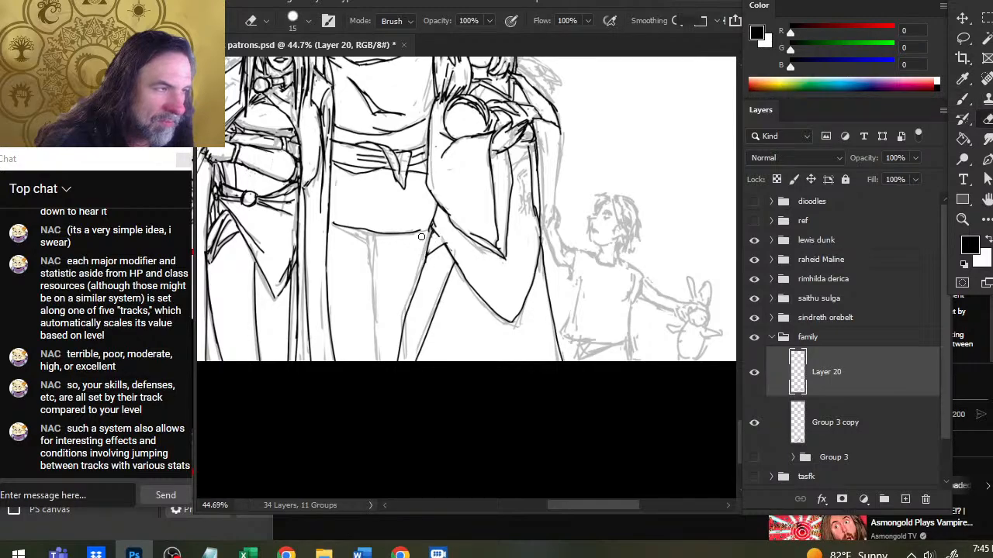
key("b")
mouse_move(429, 217)
left_mouse_down()
mouse_move(436, 210)
mouse_move(457, 265)
left_mouse_up()
key("e")
key("b")
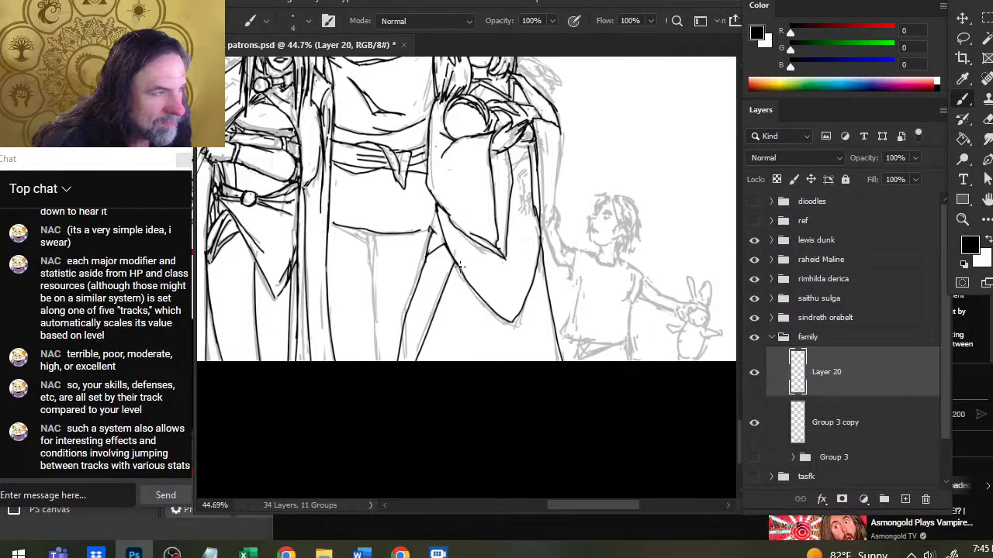
Erase overlapping marks beside the tunic hem and touch up the short lines joining it to the sleeve.
key("e")
mouse_move(434, 233)
left_mouse_down()
mouse_move(430, 223)
mouse_move(432, 241)
mouse_move(438, 209)
mouse_move(442, 234)
left_mouse_up()
key("b")
key("e")
key("b")
key("e")
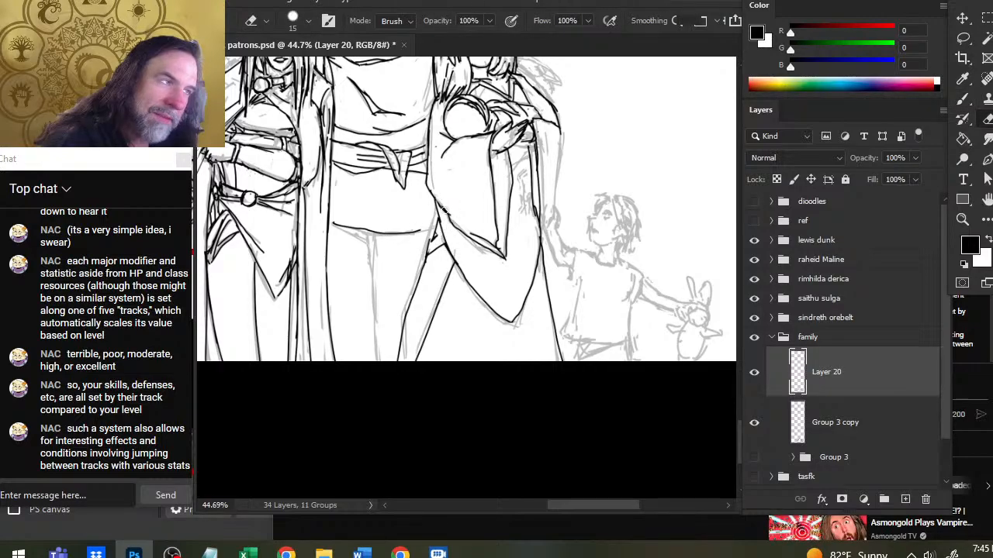
Clean up the doubled line along the right-hand woman's inner sleeve and re-ink its fold.
key("b")
key("e")
mouse_move(447, 194)
left_mouse_down()
mouse_move(452, 232)
mouse_move(483, 247)
left_mouse_up()
key("b")
key("e")
key("b")
key("e")
key("b")
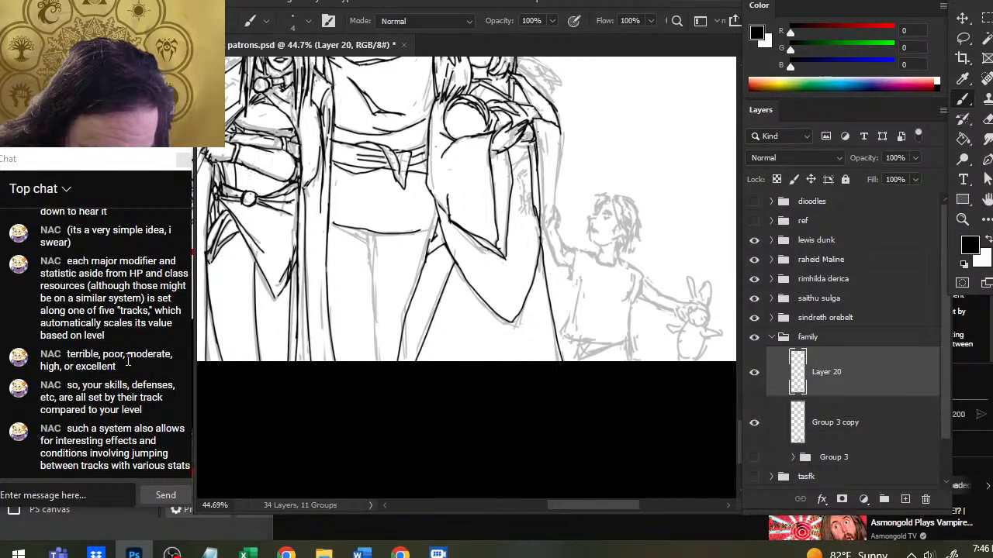
scroll(95, 357, "up", 2)
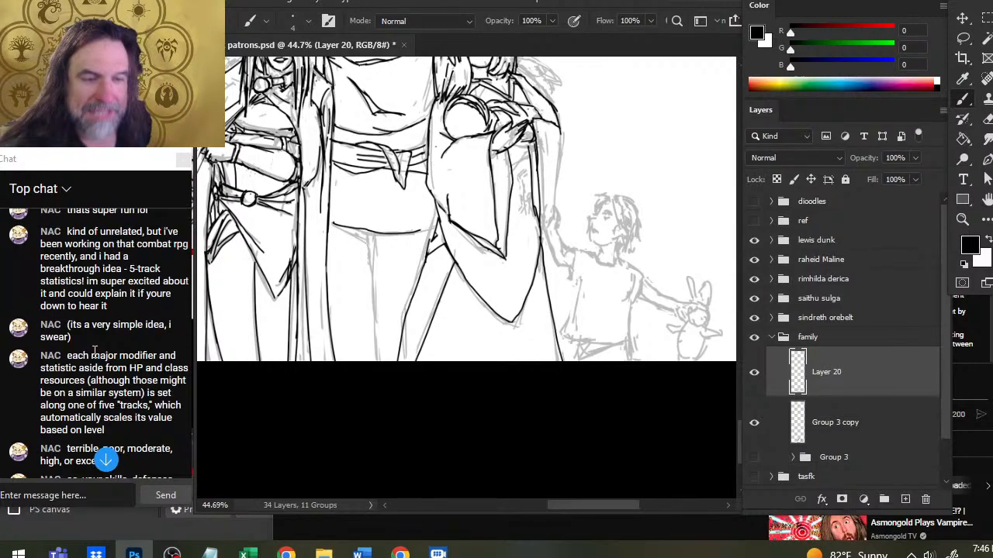
scroll(94, 353, "down", 2)
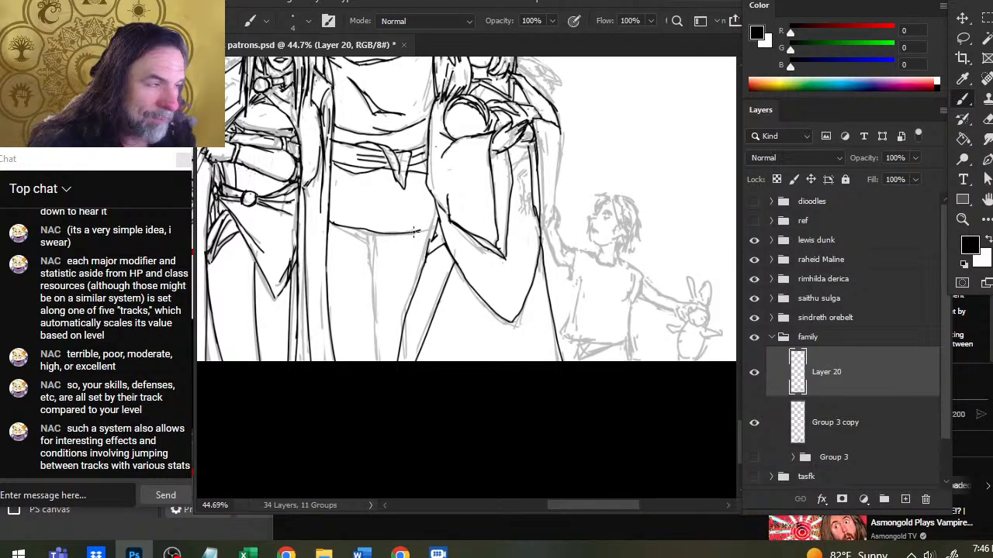
Re-ink the central figure's tunic hem so it extends to the right-hand woman's sleeve.
key("e")
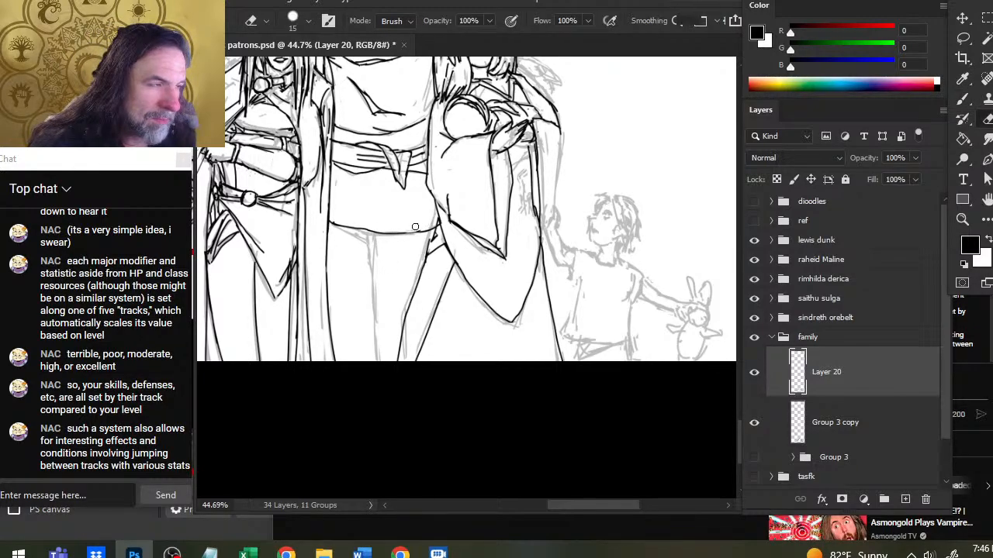
key("b")
left_click_drag(390, 232, 441, 224)
key("e")
key("b")
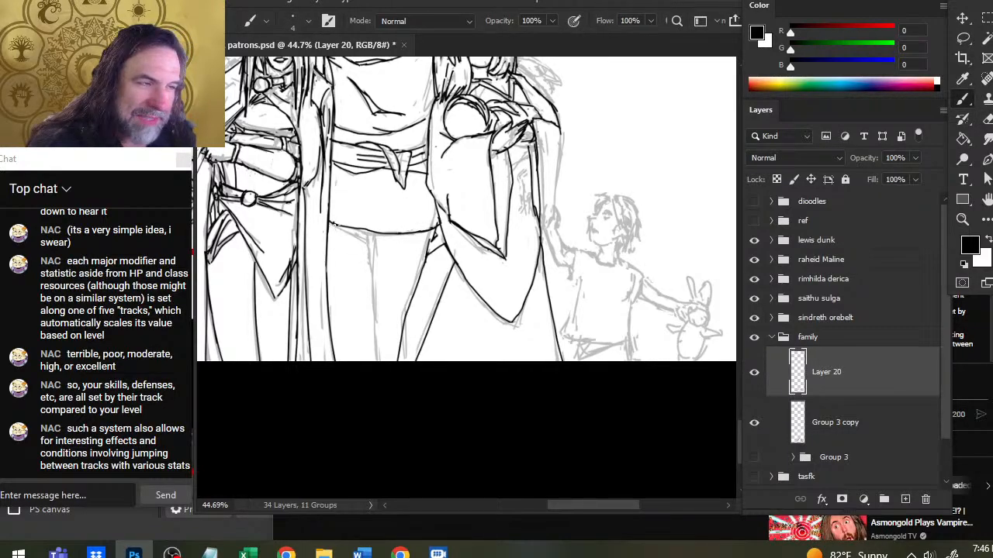
Ink the line separating the central figure's legs from the tunic hem to the canvas bottom, erasing the stray crease beside it.
mouse_move(335, 224)
left_mouse_down()
mouse_move(376, 234)
mouse_move(370, 297)
left_mouse_up()
left_click_drag(369, 260, 379, 407)
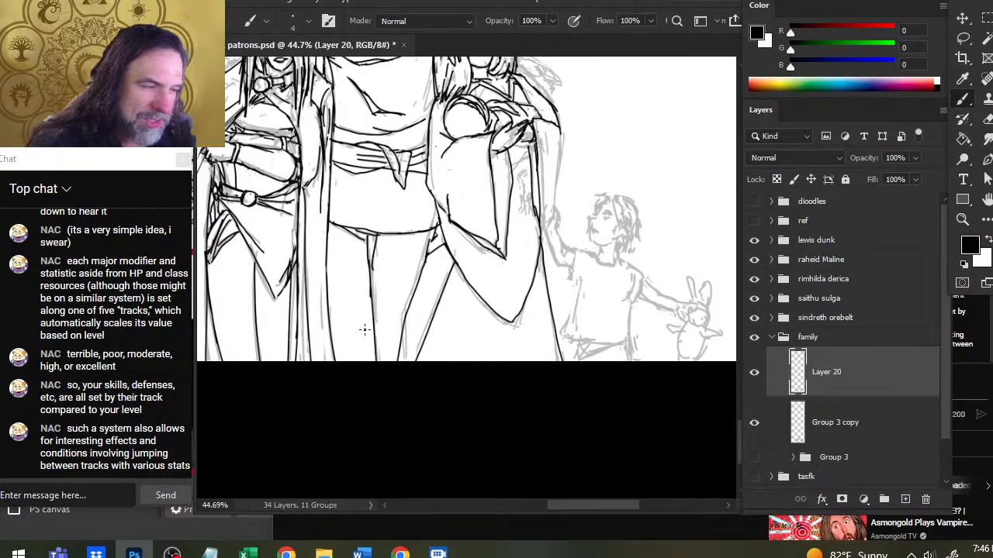
key("e")
key("ctrl+z")
key("b")
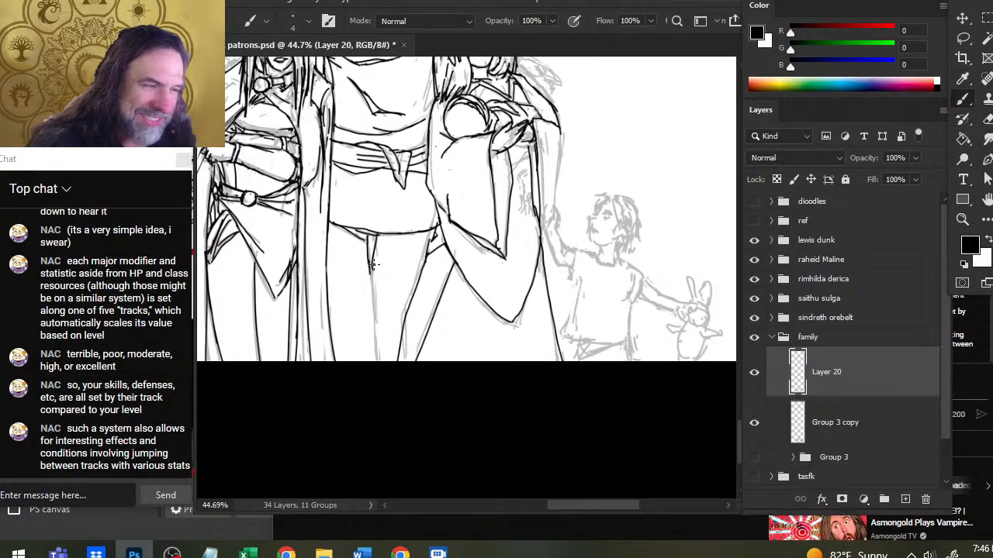
left_click_drag(372, 265, 379, 366)
key("e")
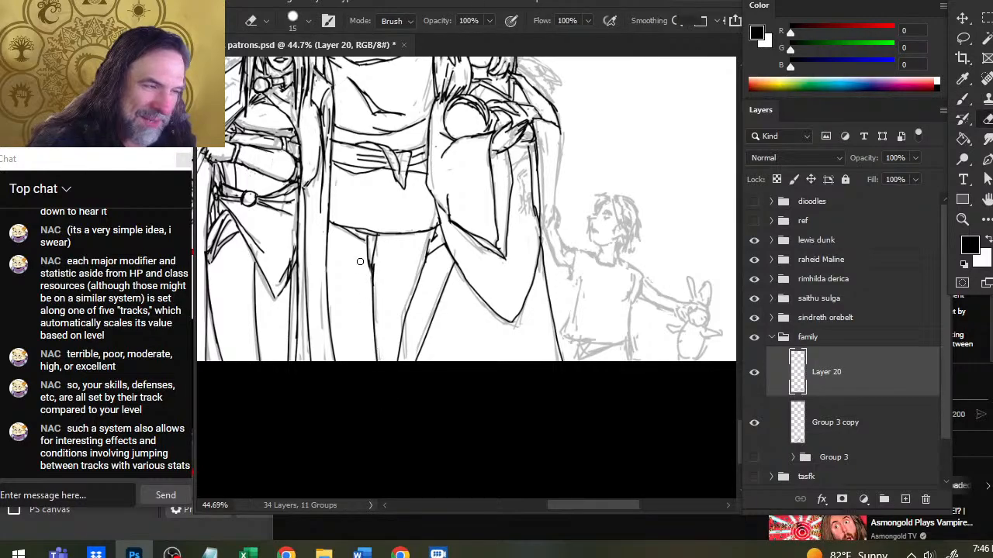
key("b")
left_click_drag(371, 257, 372, 316)
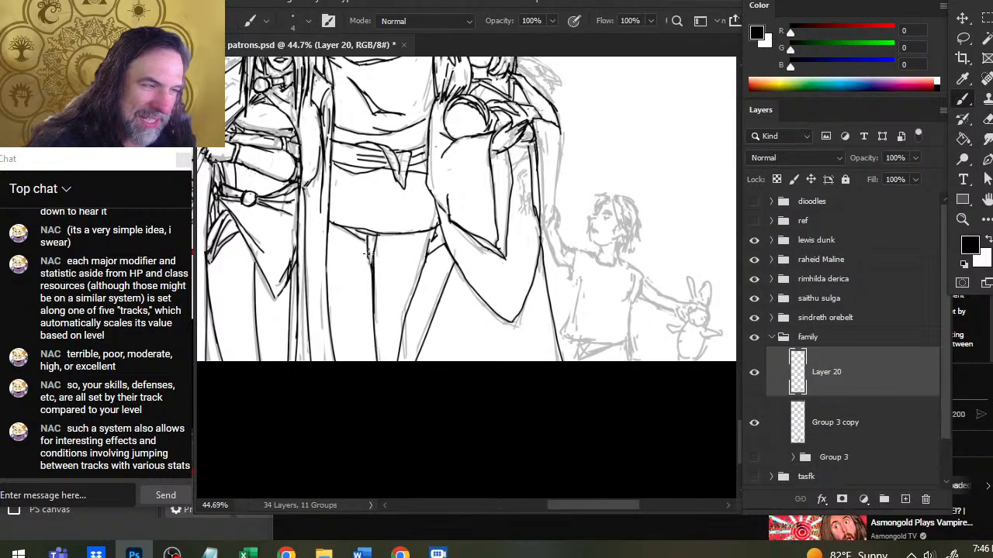
left_click_drag(367, 253, 361, 282)
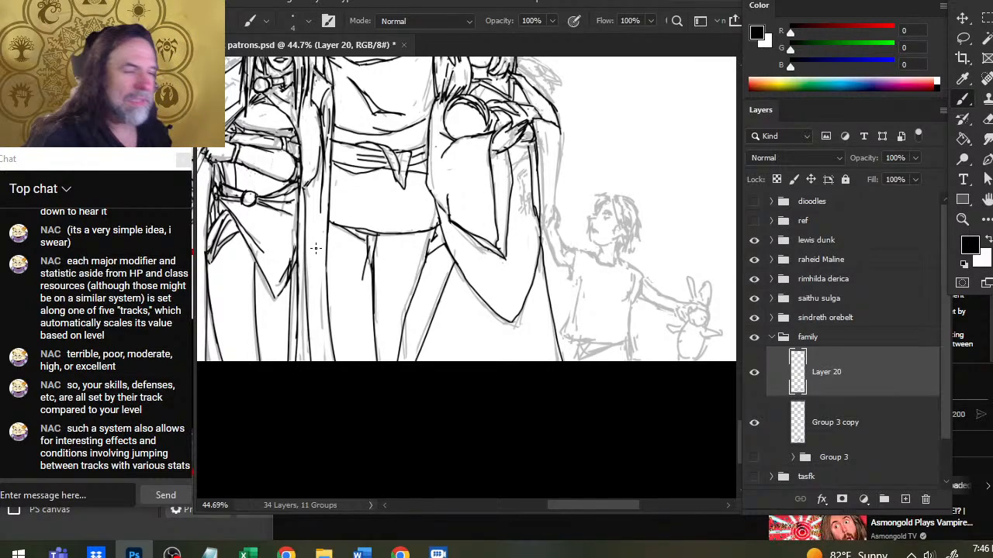
key("e")
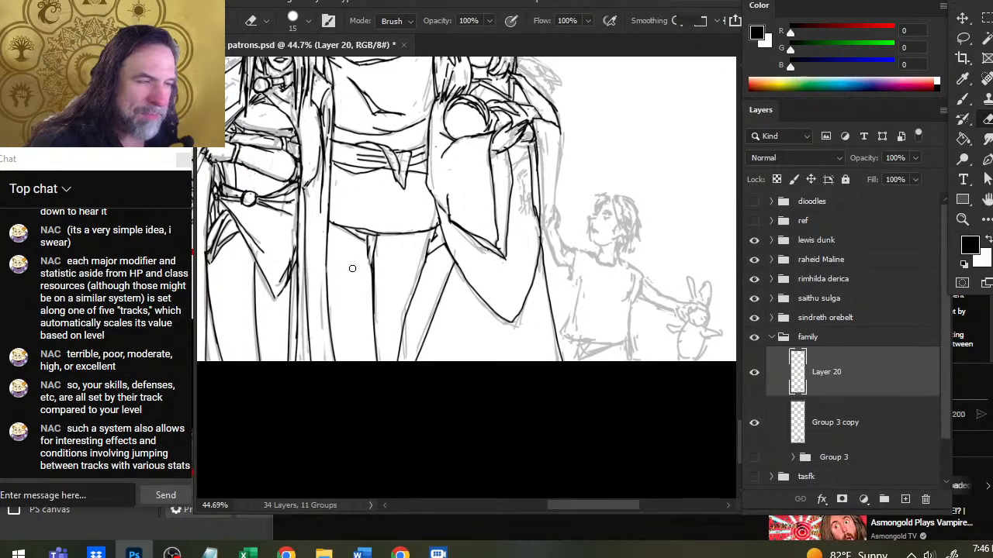
Ink a short diagonal crease from the central figure's tunic hem down to the line between the legs.
key("b")
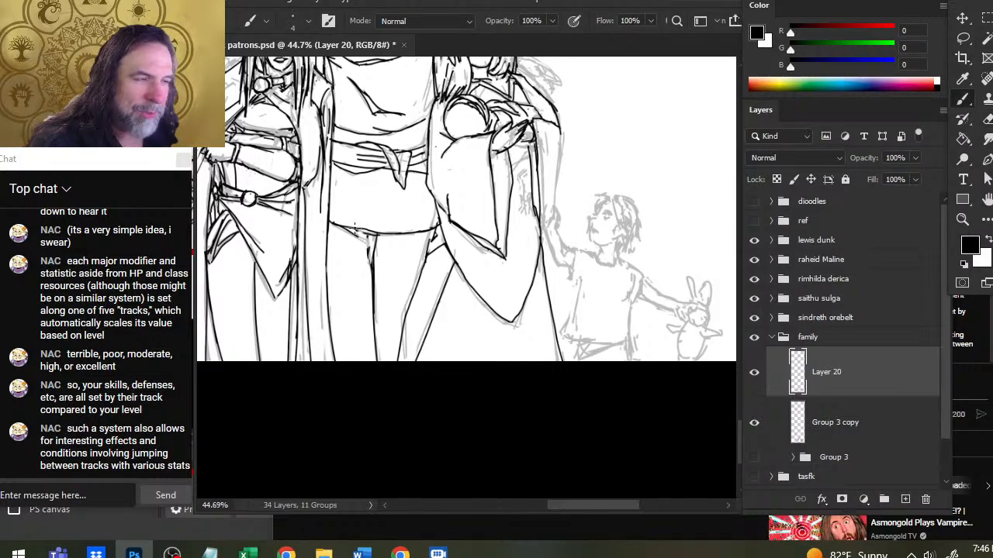
left_click_drag(354, 228, 375, 260)
key("e")
key("b")
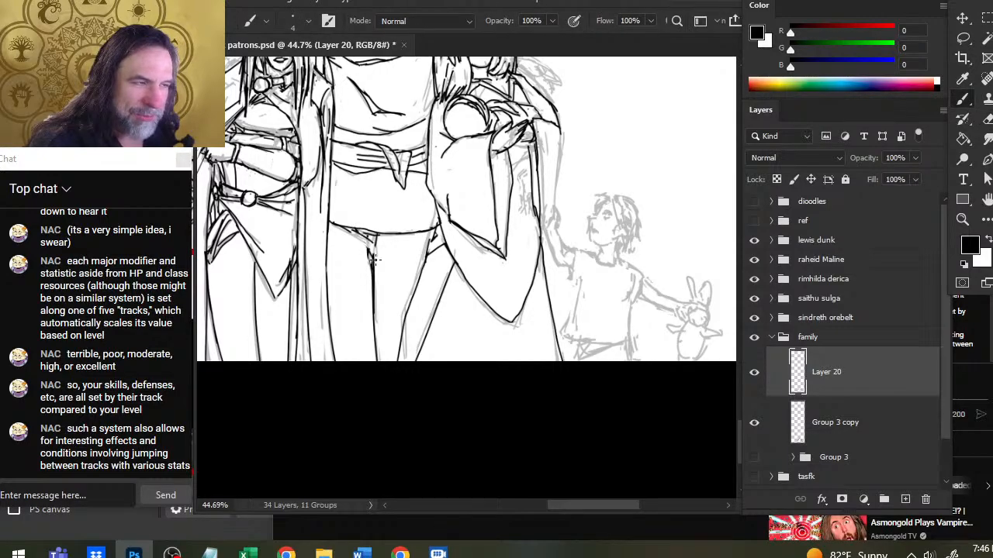
key("e")
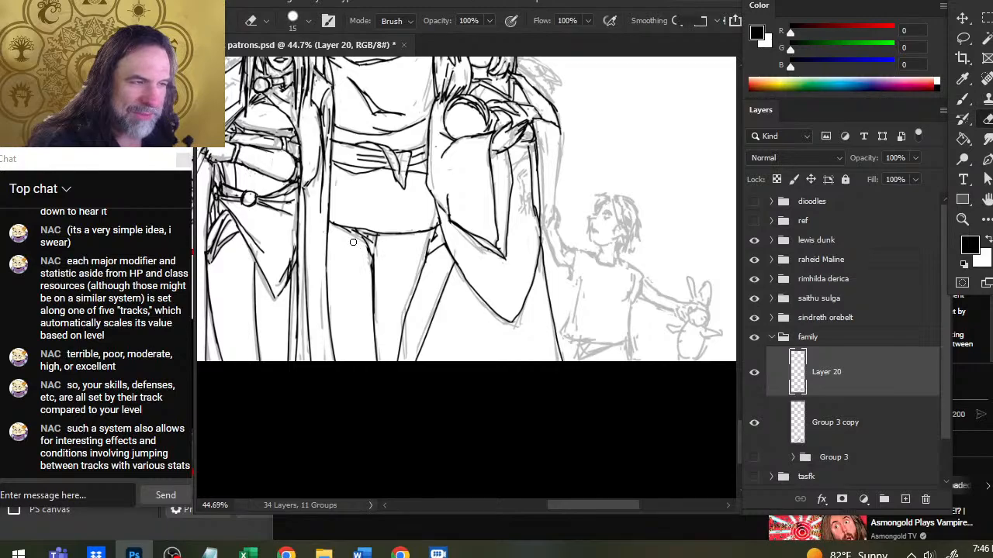
Redraw the upper thigh as a longer curve into the leg line and erase stray marks under the tunic hem.
key("b")
left_click_drag(346, 228, 373, 276)
key("e")
mouse_move(366, 242)
left_mouse_down()
mouse_move(354, 231)
mouse_move(388, 232)
left_mouse_up()
key("b")
key("e")
key("b")
key("e")
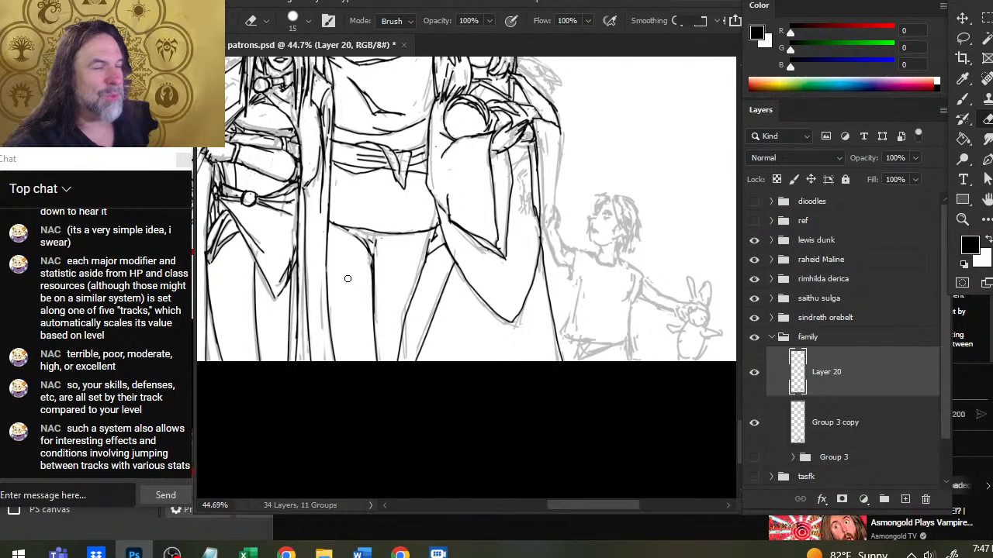
Ink a vertical seam down the central figure's tunic from the sash to the hem and clean its edges.
key("b")
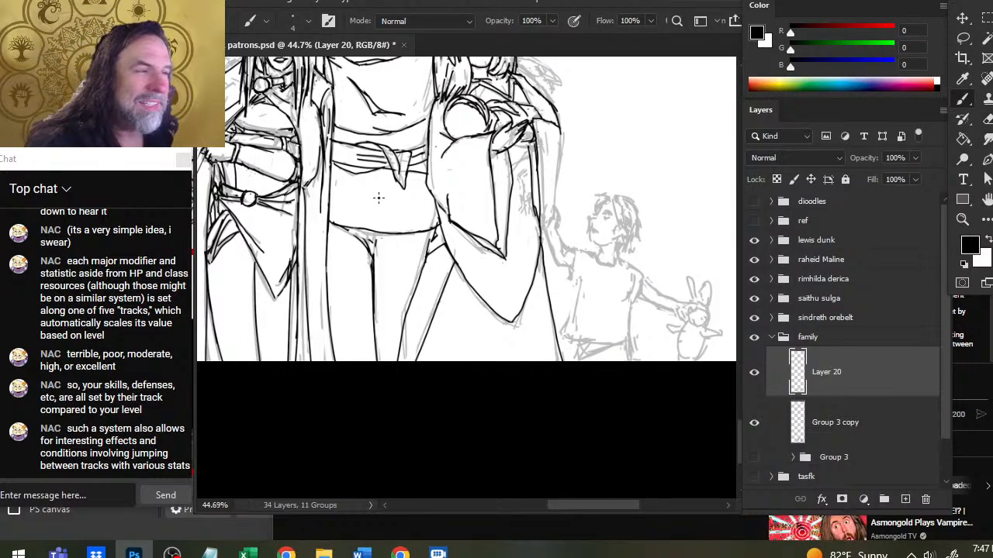
left_click_drag(361, 178, 362, 221)
key("e")
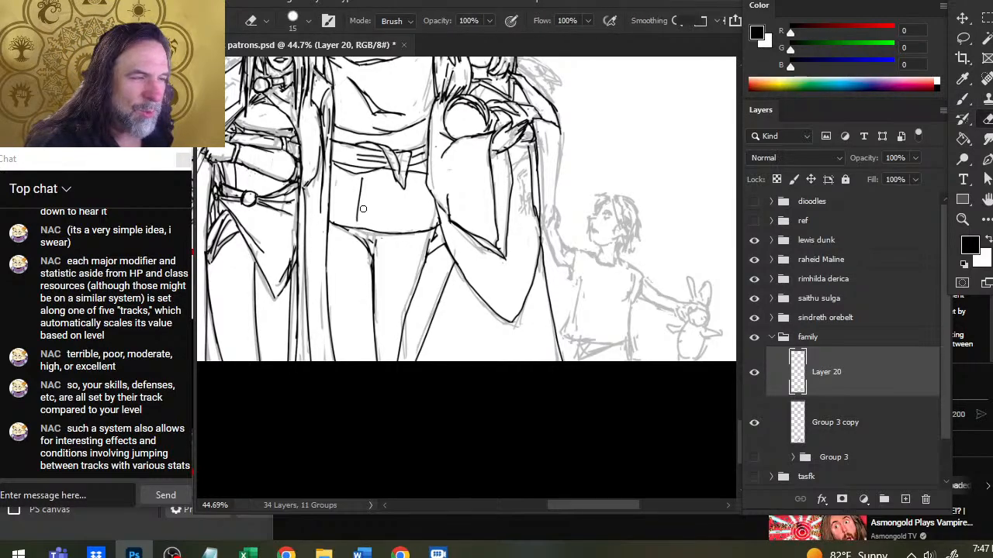
key("b")
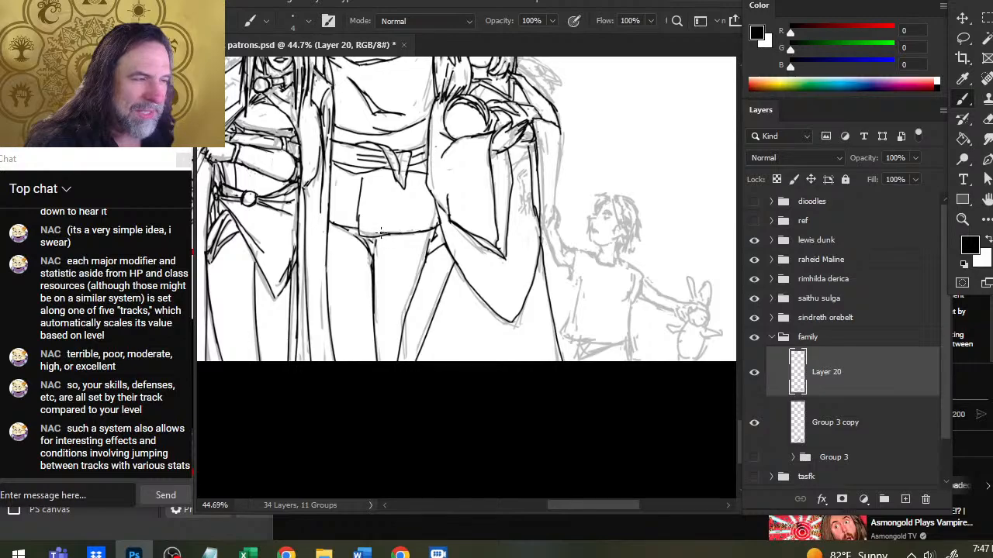
key("e")
left_click_drag(358, 195, 356, 225)
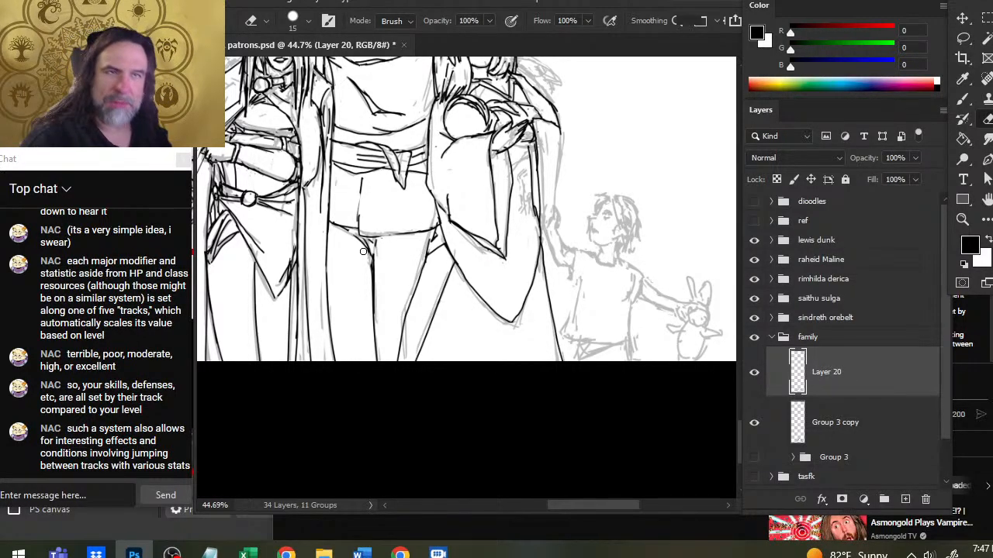
Thicken the vertical tunic seam with further strokes between the sash and the hem.
key("b")
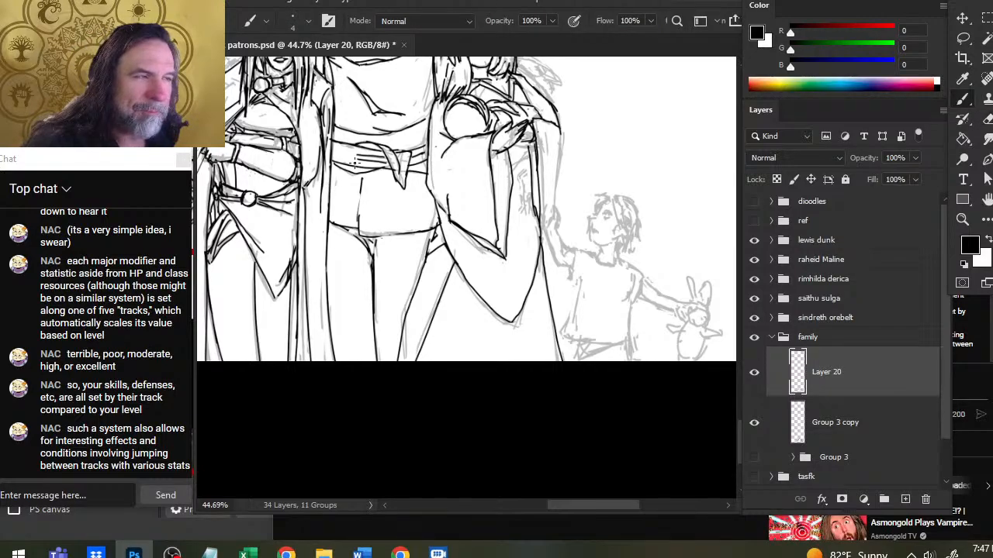
left_click_drag(360, 170, 372, 241)
key("e")
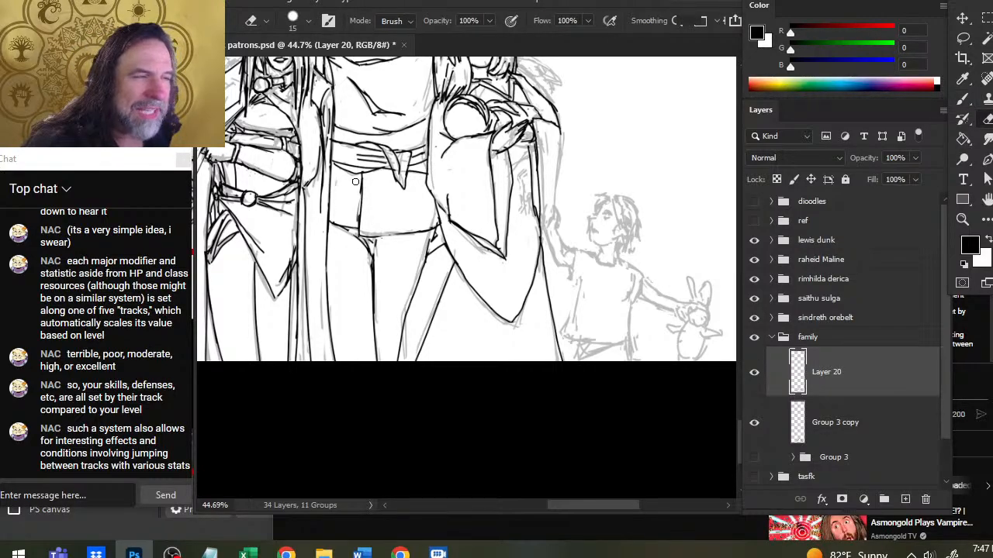
key("b")
left_click_drag(361, 173, 360, 233)
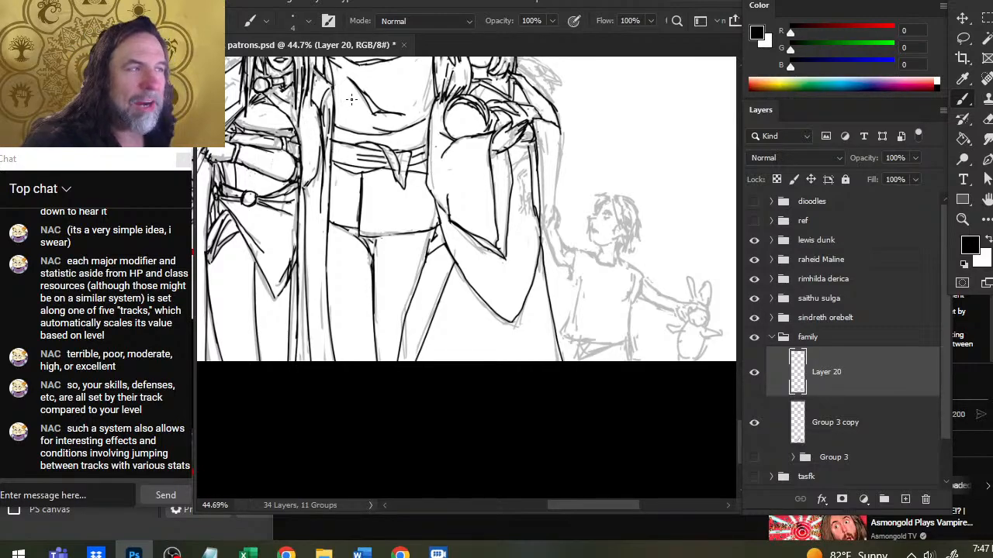
Erase the heavy chest folds on the central figure's tunic and redraw them as lighter curved creases.
key("e")
left_click_drag(387, 119, 408, 109)
key("b")
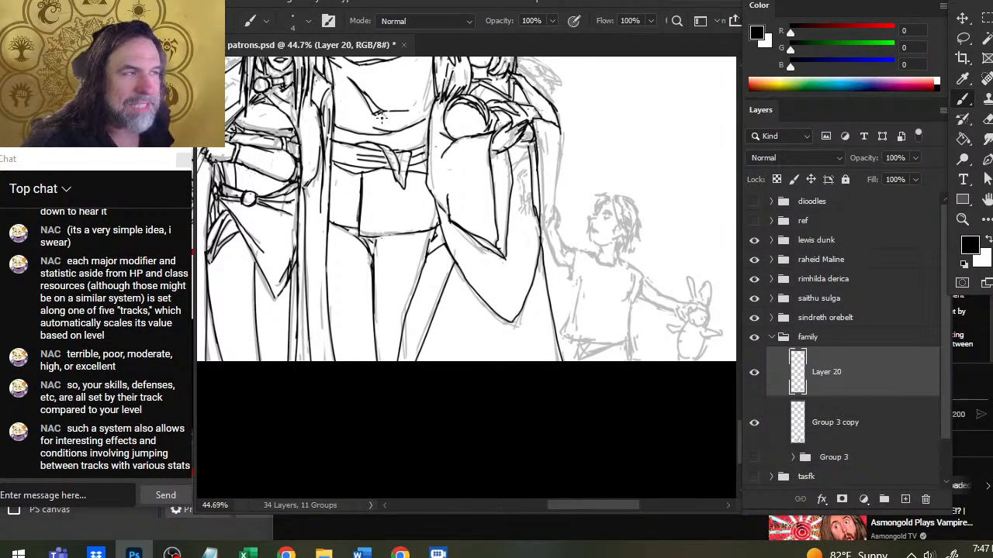
key("e")
key("b")
mouse_move(357, 88)
left_mouse_down()
mouse_move(408, 110)
mouse_move(382, 114)
left_mouse_up()
key("e")
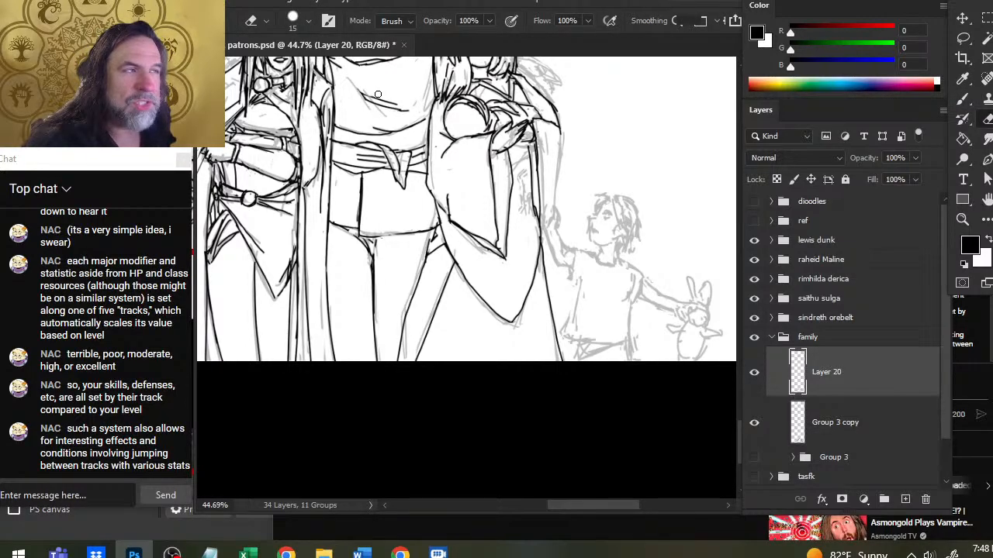
key("b")
key("e")
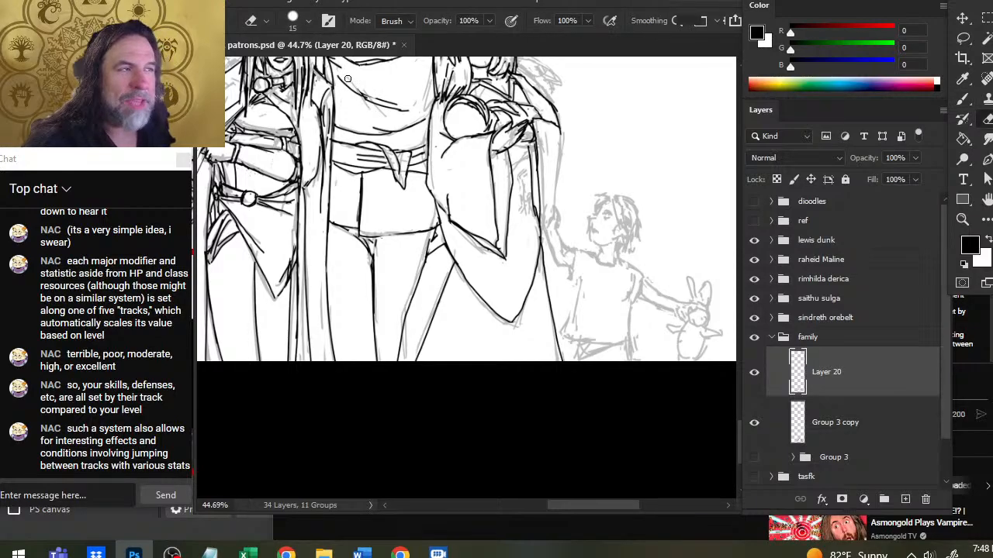
key("b")
key("e")
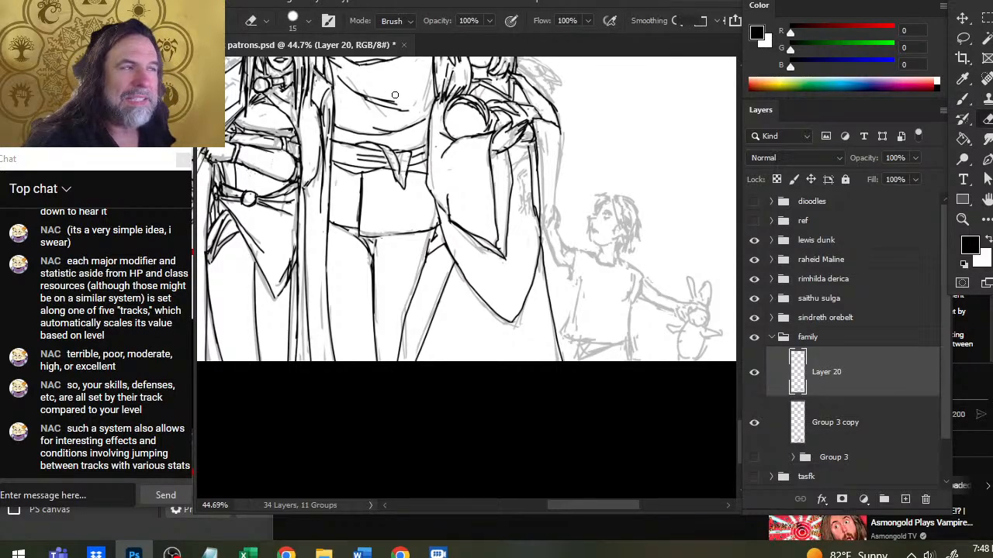
Erase and redraw the short diagonal crease in the middle of the central figure's chest.
key("b")
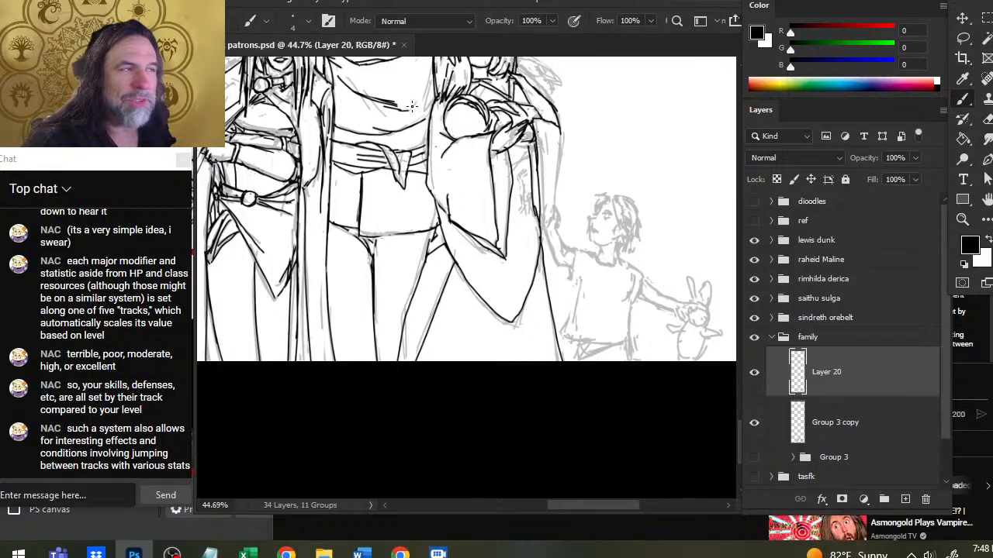
key("e")
key("b")
mouse_move(397, 108)
left_mouse_down()
mouse_move(414, 110)
mouse_move(364, 95)
left_mouse_up()
key("e")
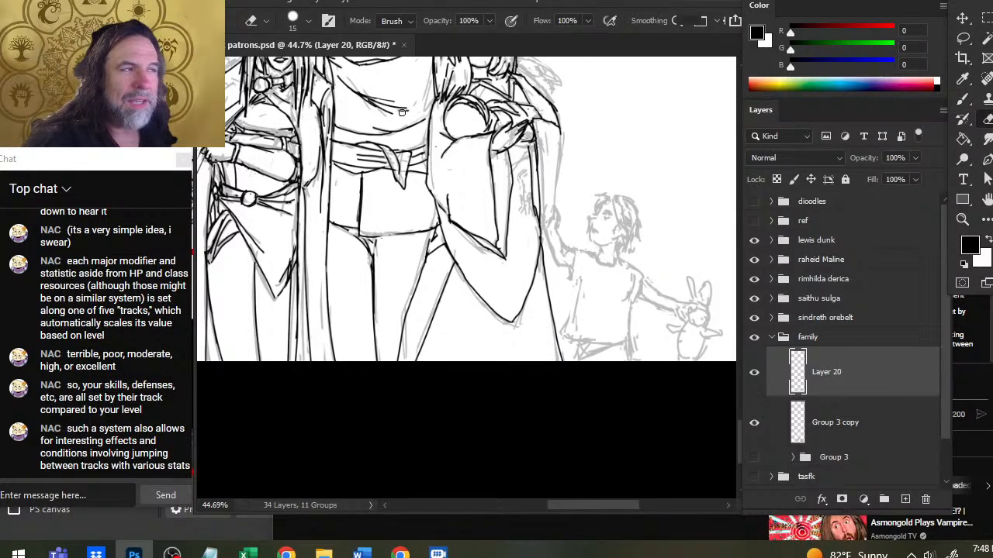
key("b")
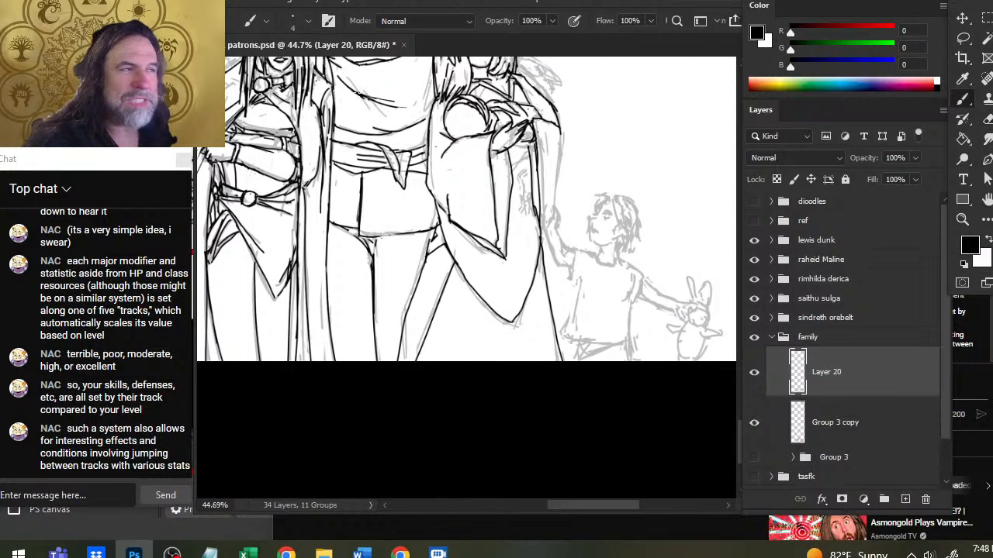
key("e")
mouse_move(374, 105)
left_mouse_down()
mouse_move(360, 98)
mouse_move(394, 102)
mouse_move(349, 90)
mouse_move(395, 106)
left_mouse_up()
key("b")
key("e")
key("b")
Connect the central figure's chest crease into one diagonal line starting near the long-haired woman's hair and trim its stray edges.
scroll(351, 120, "up", 3)
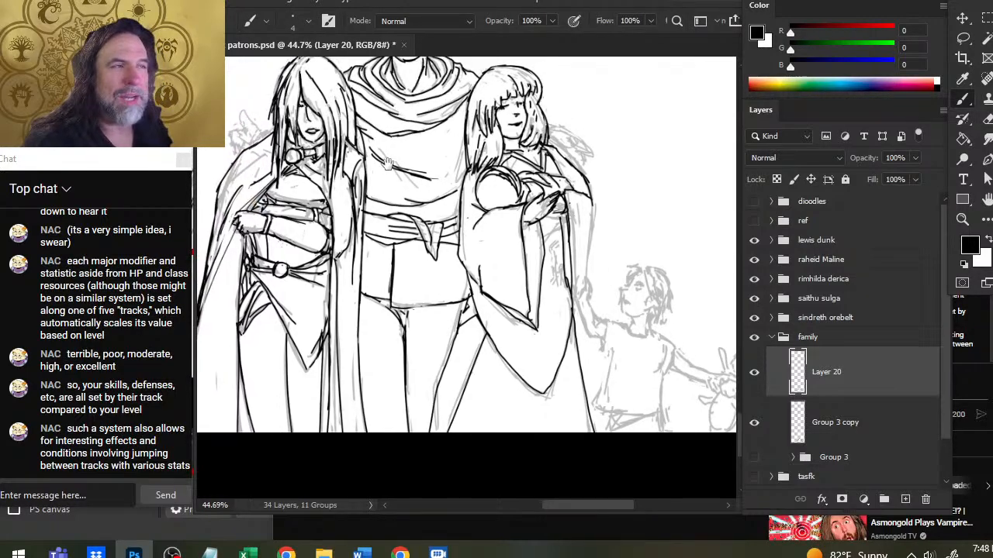
key("e")
key("b")
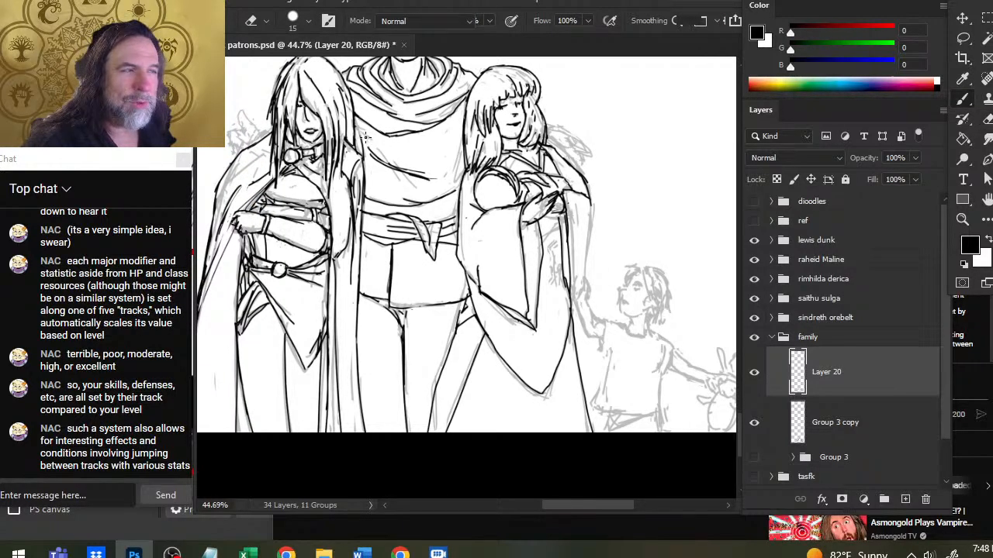
left_click_drag(396, 168, 401, 172)
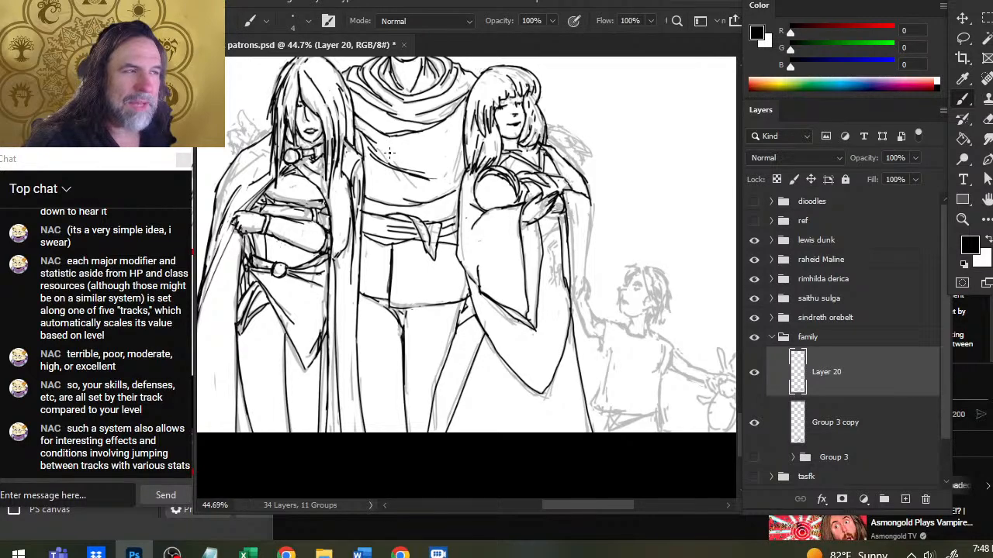
key("e")
mouse_move(371, 134)
left_mouse_down()
mouse_move(383, 161)
mouse_move(364, 138)
mouse_move(373, 153)
mouse_move(398, 177)
left_mouse_up()
key("b")
key("e")
key("b")
key("e")
key("b")
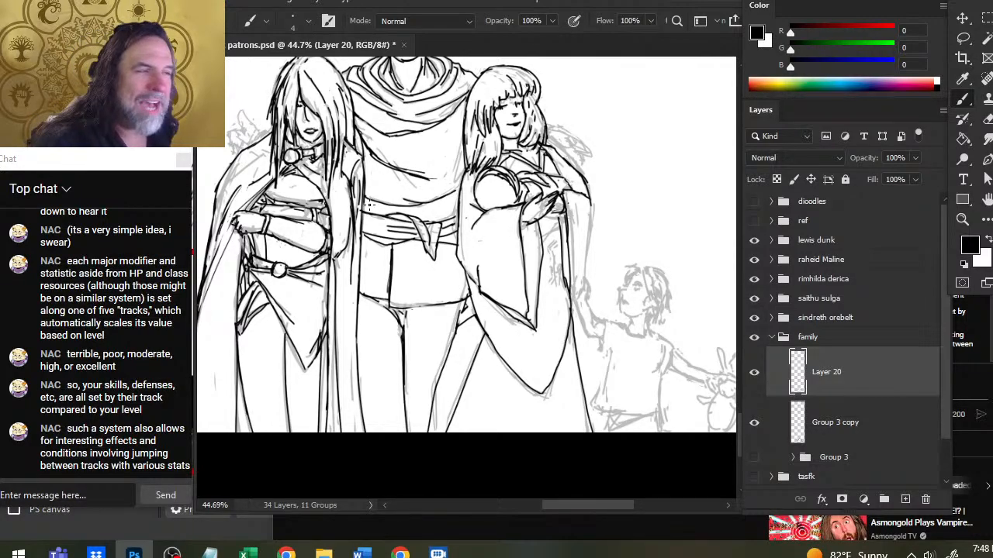
Extend the diagonal chest crease across the torso toward the short-haired woman.
key("e")
mouse_move(401, 177)
left_mouse_down()
mouse_move(447, 177)
mouse_move(404, 166)
mouse_move(459, 180)
left_mouse_up()
key("b")
key("e")
key("b")
key("e")
key("b")
key("e")
key("b")
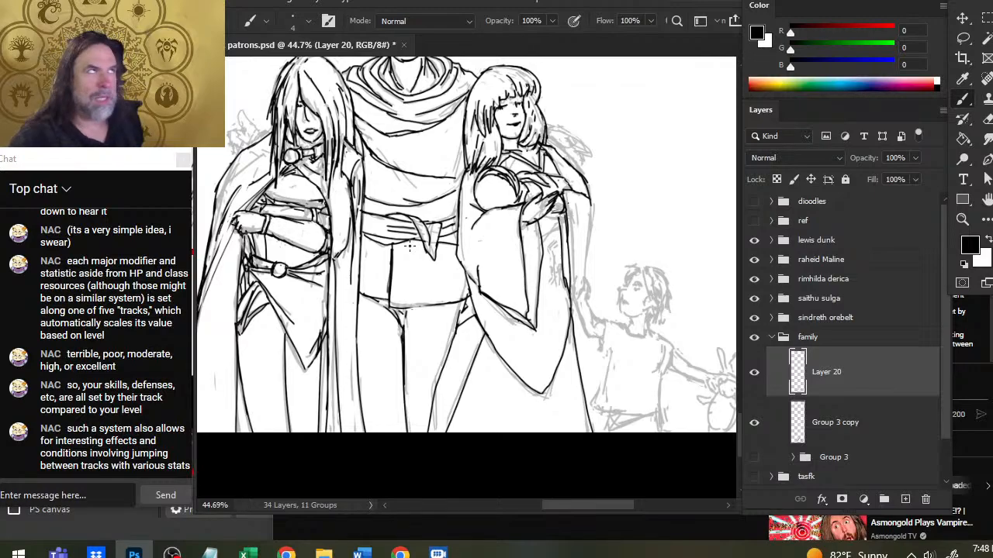
Erase the chest crease's far end and ink a separate short fold rising along the torso beside the short-haired woman.
key("e")
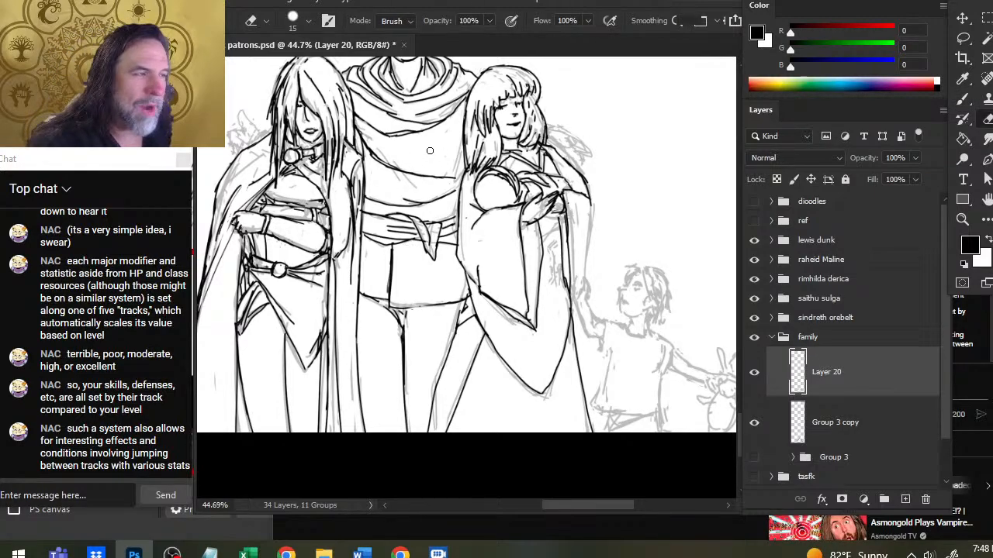
left_click_drag(452, 177, 453, 177)
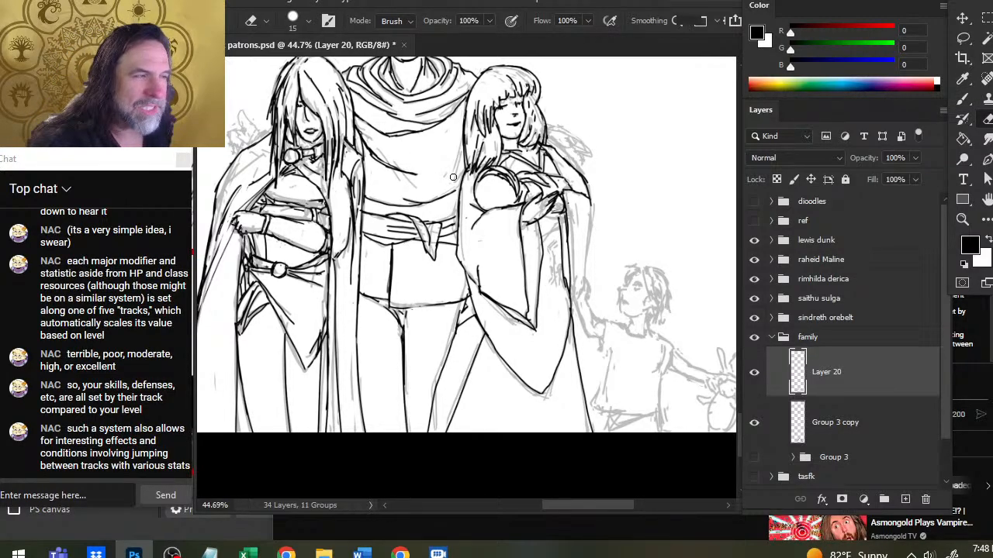
key("b")
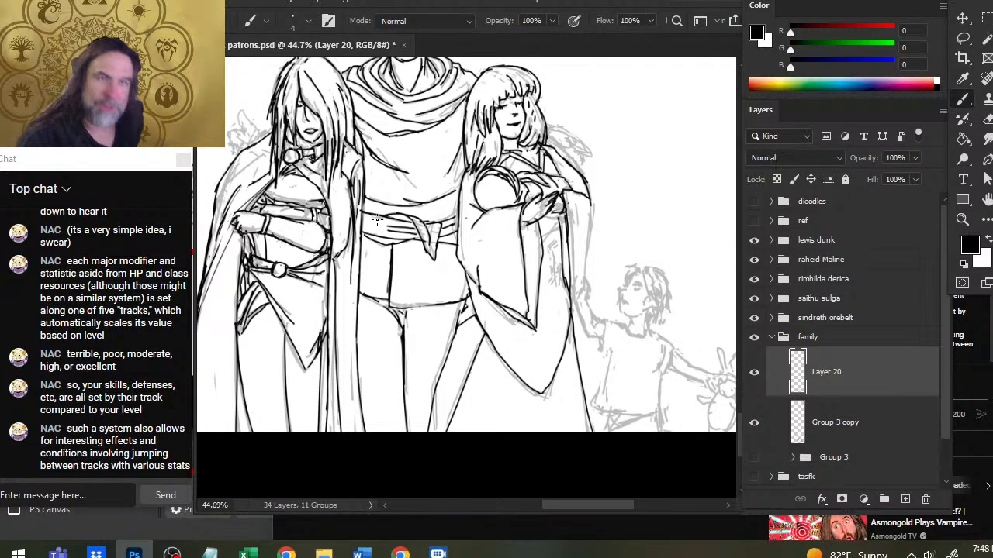
key("e")
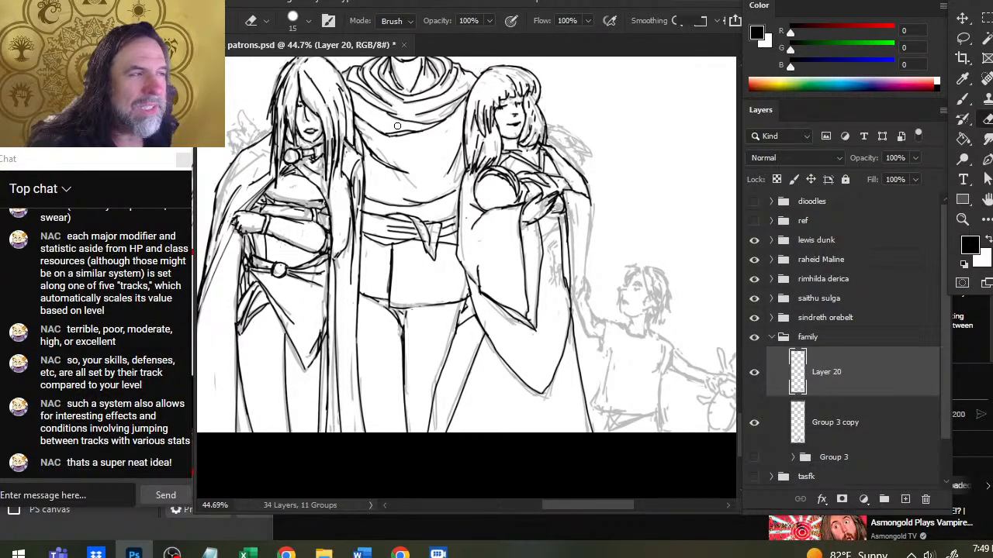
key("b")
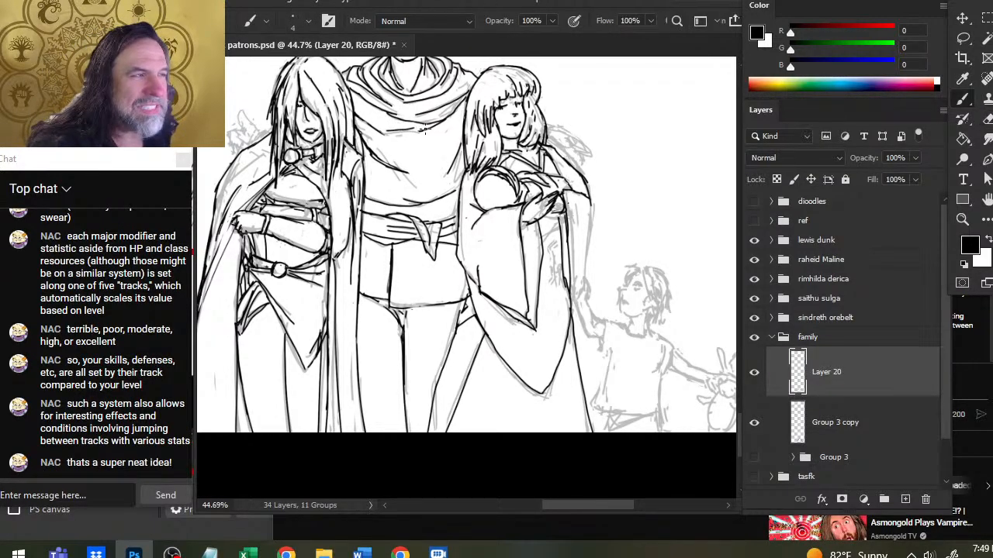
Ink the lower edge of the central figure's cowl with curved strokes on both sides of the chest.
key("e")
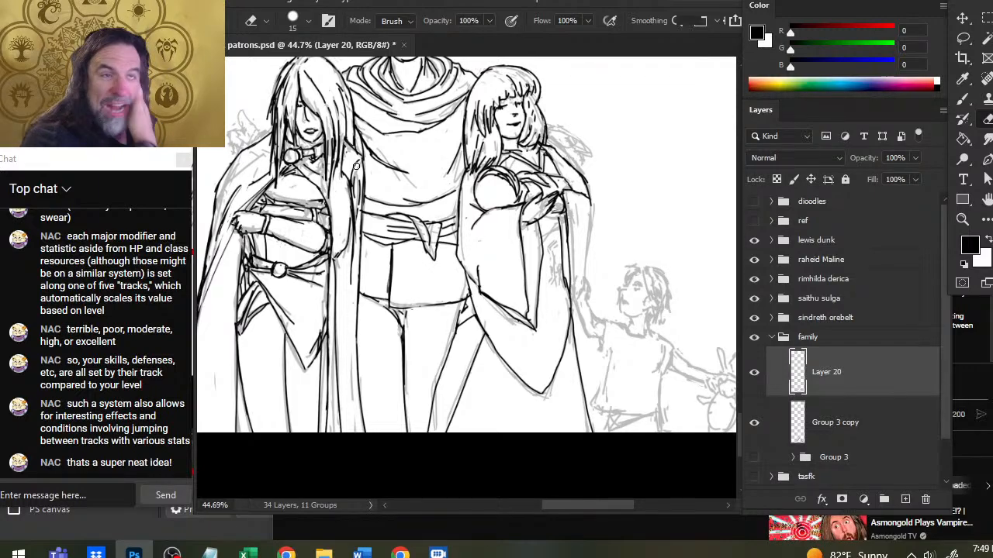
key("b")
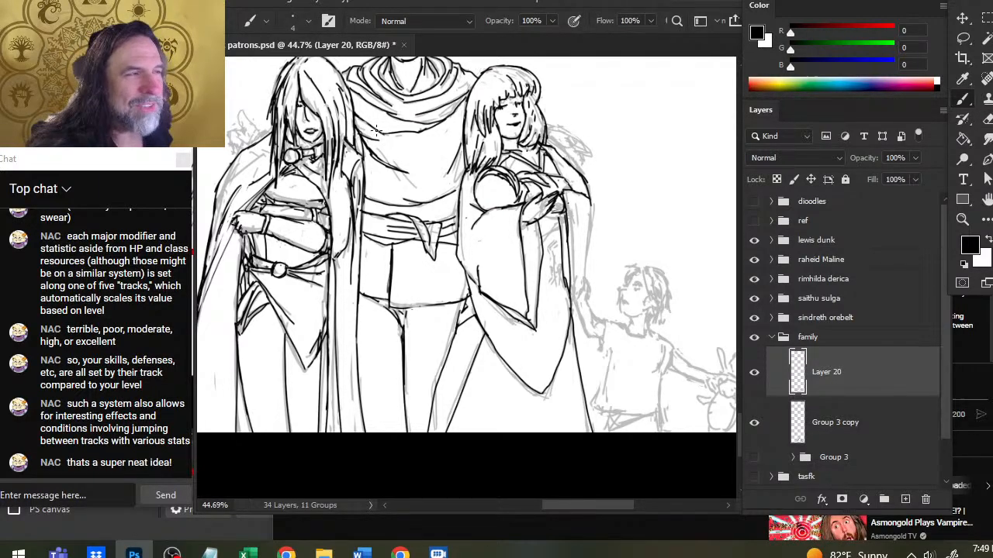
left_click_drag(355, 117, 380, 131)
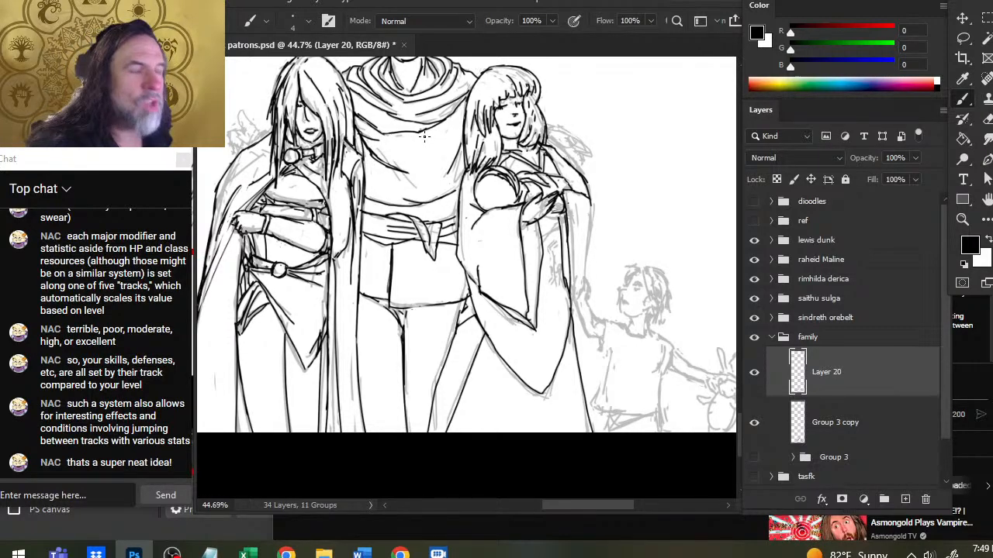
left_click_drag(410, 131, 434, 123)
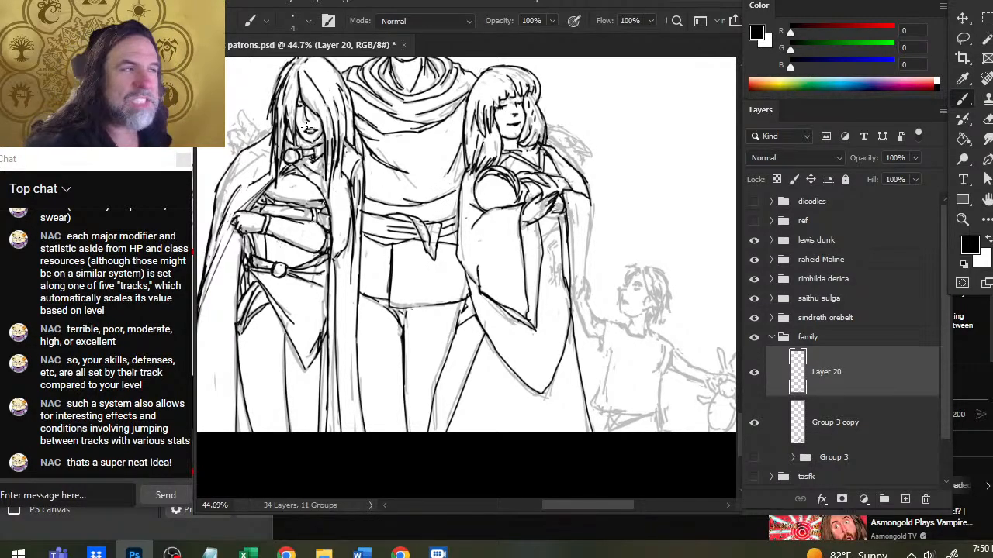
Add curved drape folds inside the cowl, running from the long-haired woman's side down to the centre of the chest.
key("e")
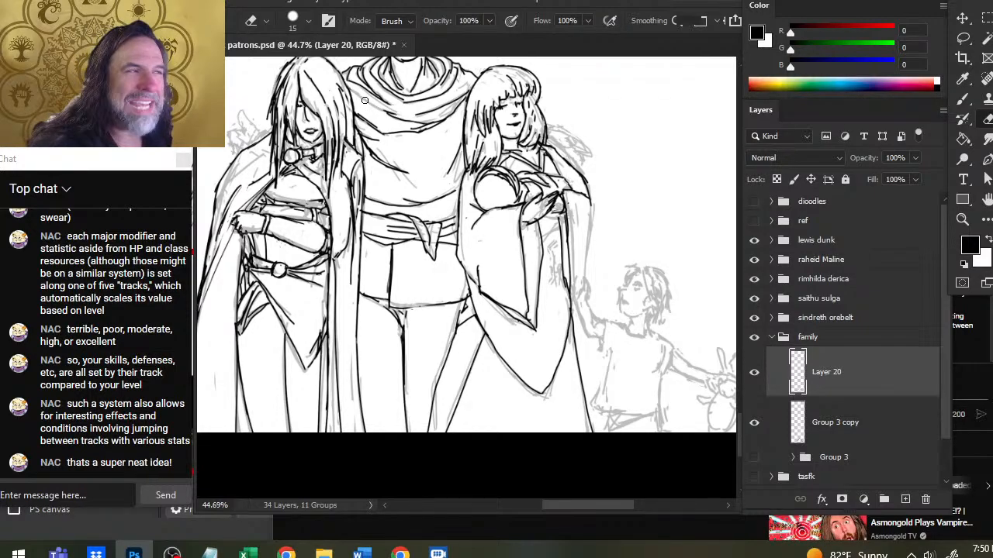
key("b")
left_click_drag(364, 100, 401, 120)
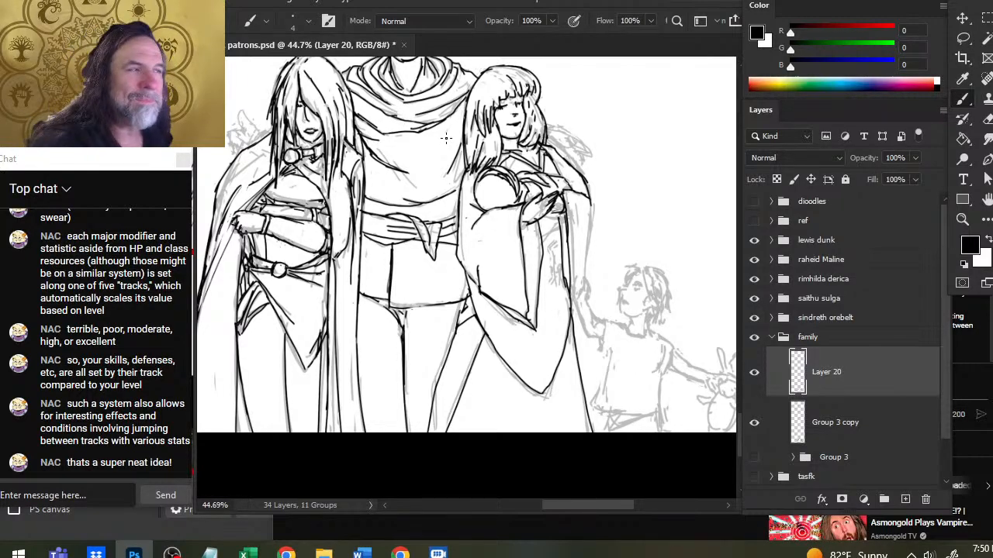
key("e")
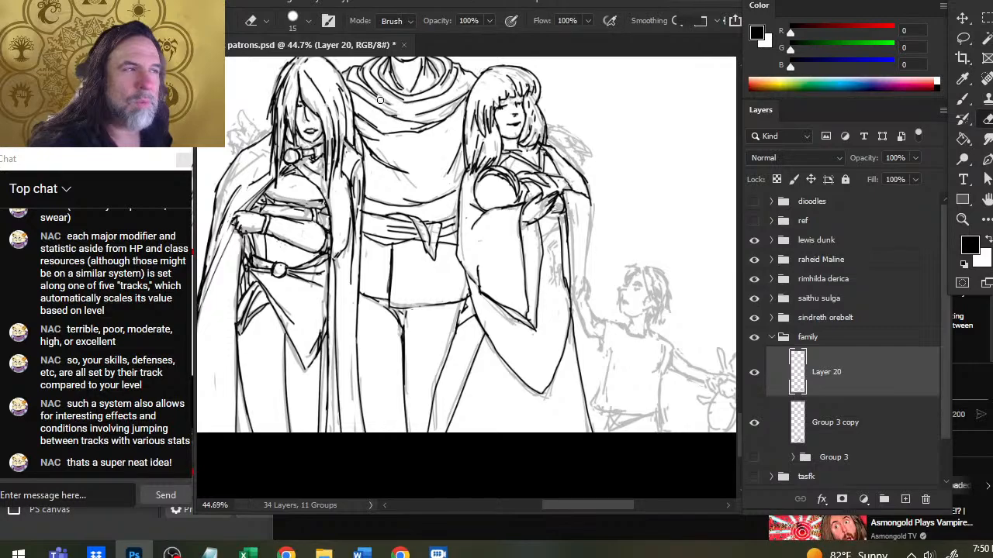
key("b")
mouse_move(376, 98)
left_mouse_down()
mouse_move(418, 121)
mouse_move(401, 134)
left_mouse_up()
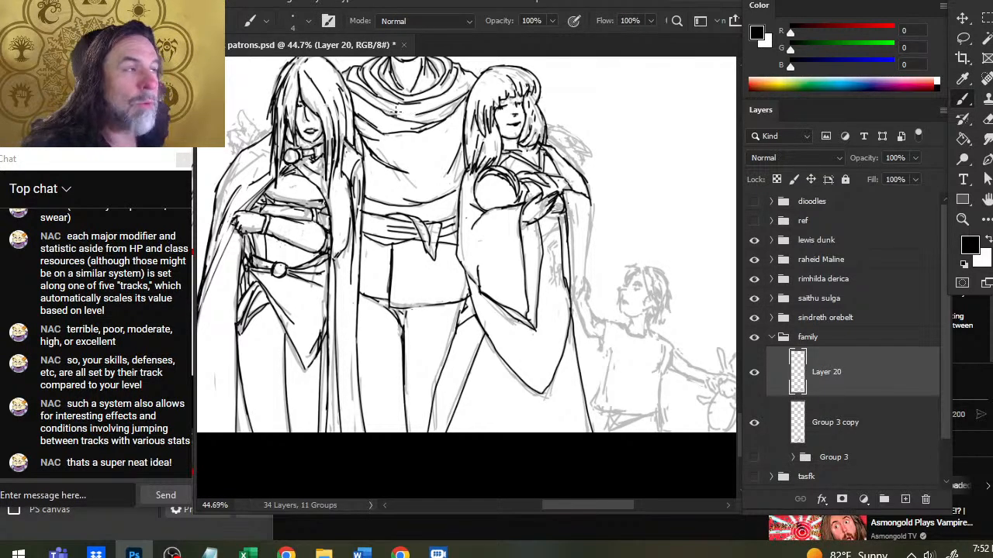
Ink matching cowl folds from the centre of the chest up toward the short-haired woman's side.
left_click_drag(421, 105, 467, 97)
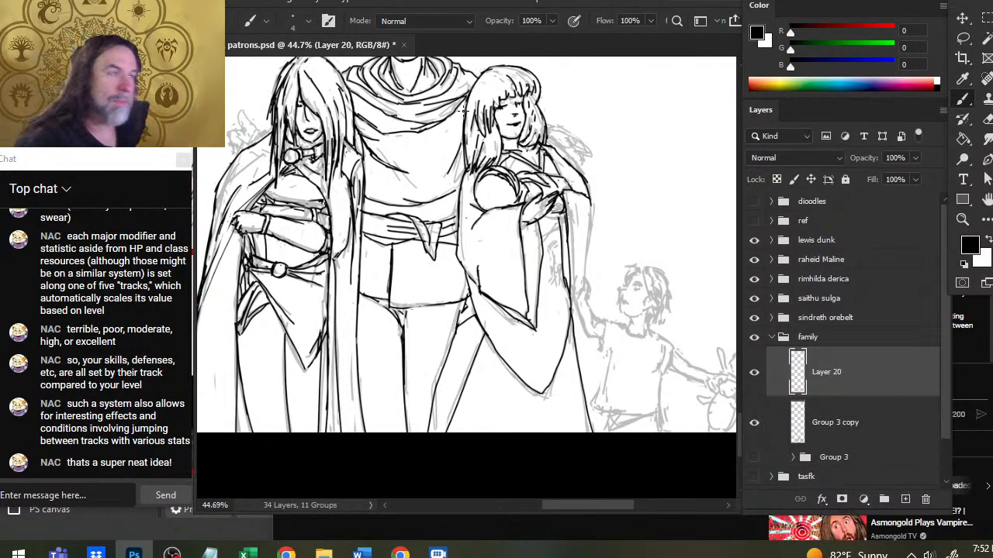
key("e")
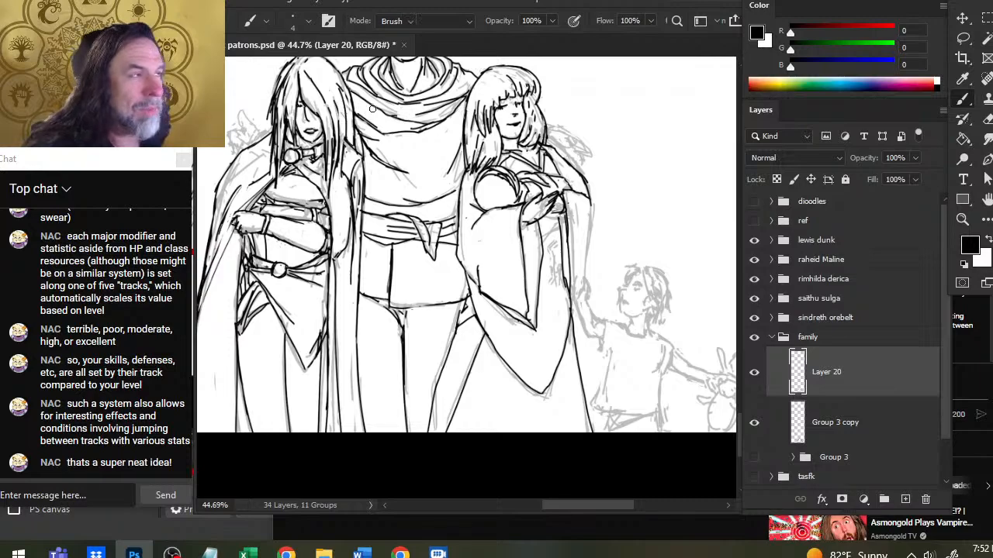
key("b")
left_click_drag(418, 107, 456, 103)
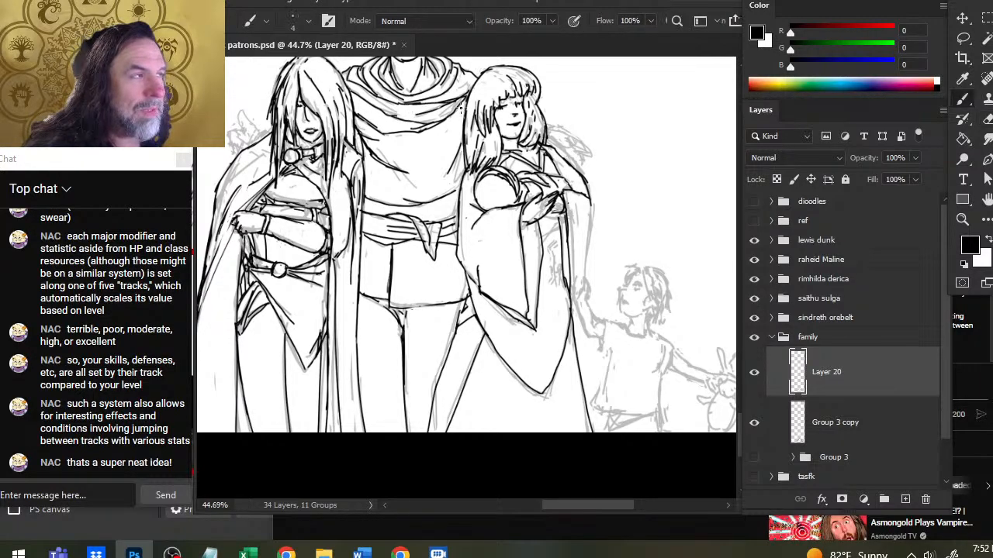
Refine the short fold lines at the centre of the cowl by alternately erasing and redrawing them.
key("e")
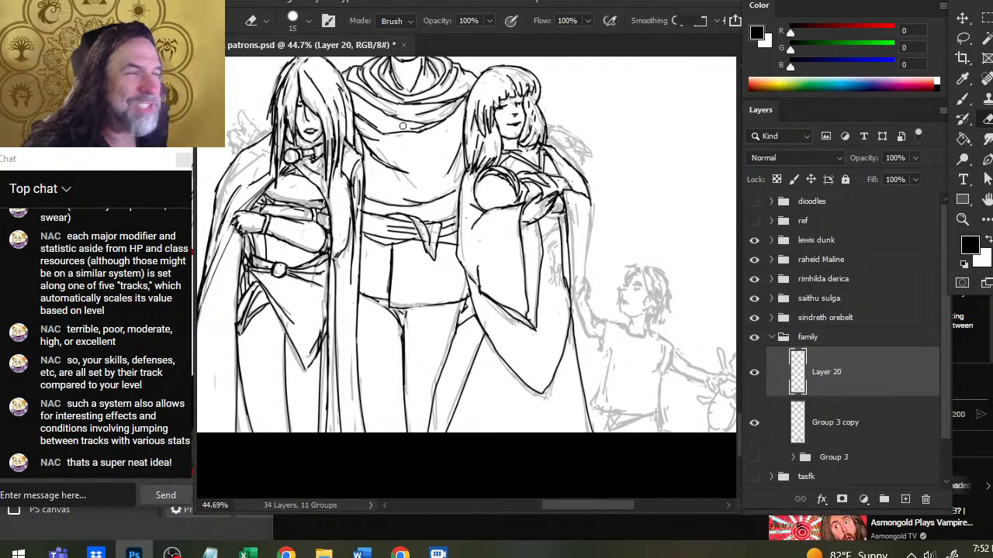
key("b")
key("e")
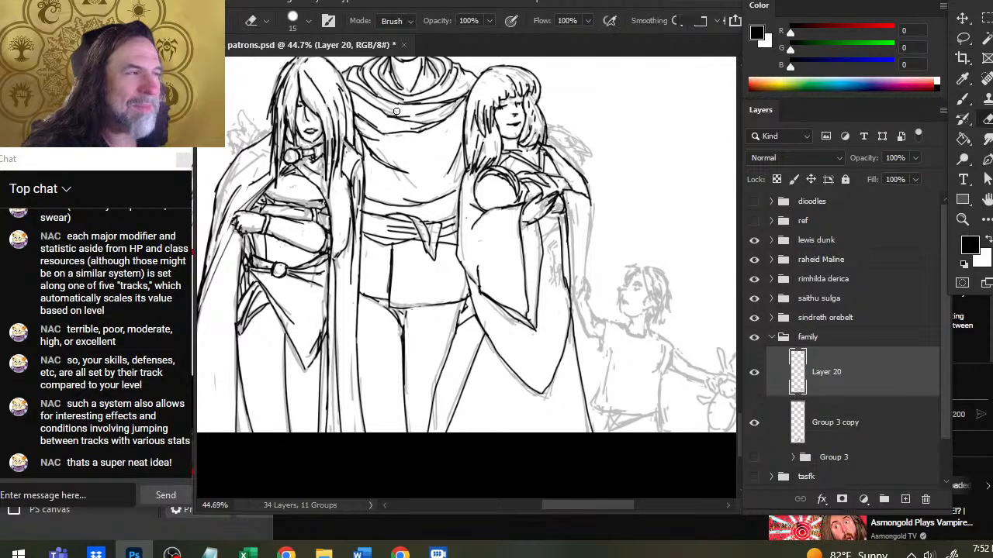
key("b")
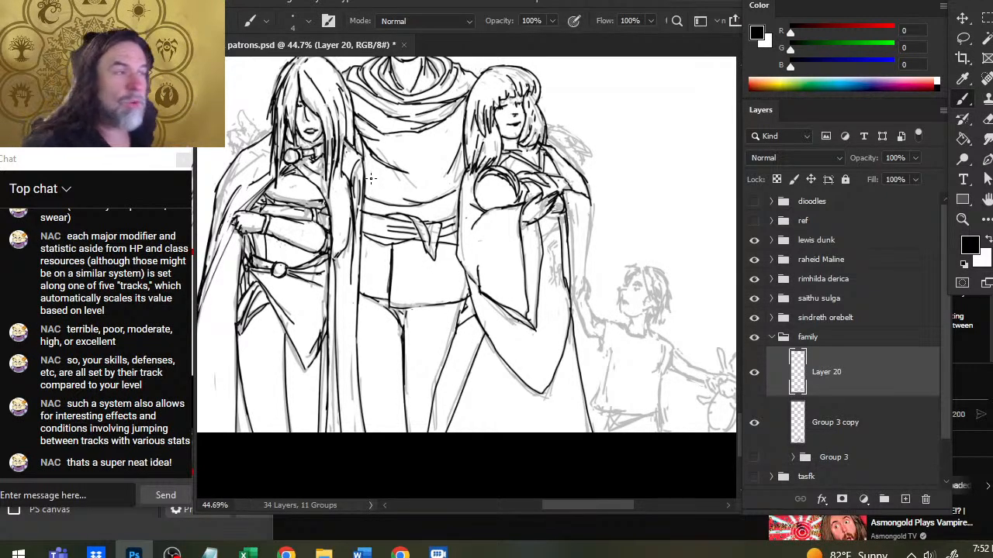
key("e")
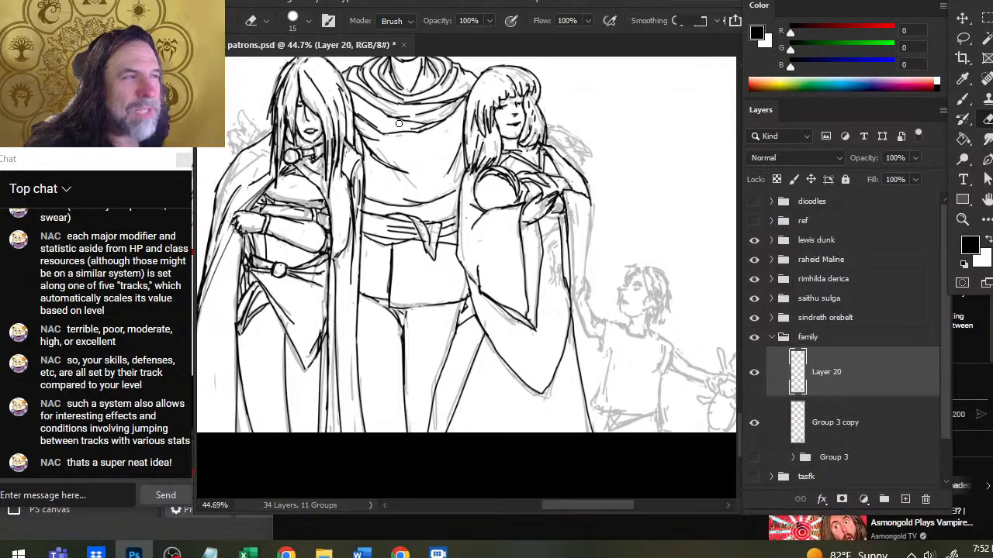
key("b")
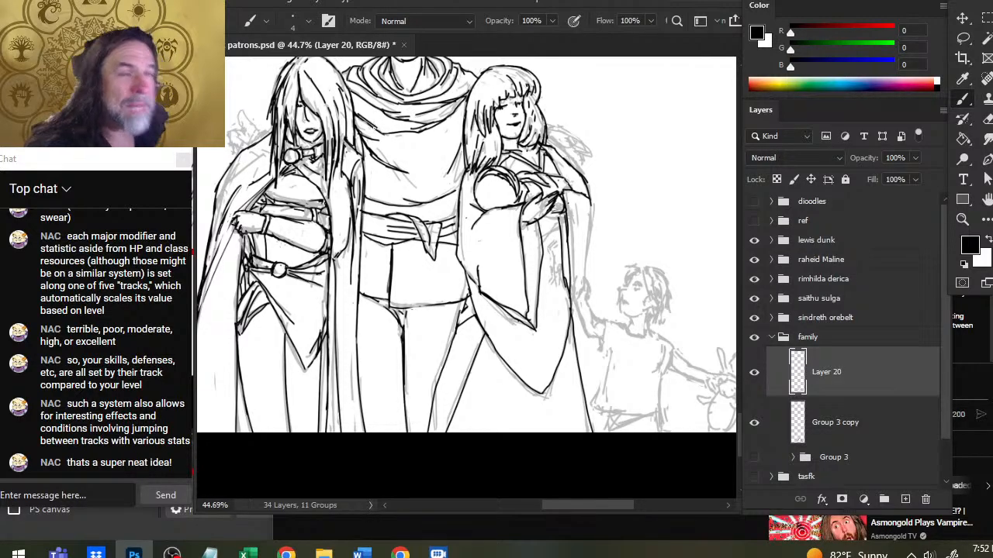
key("e")
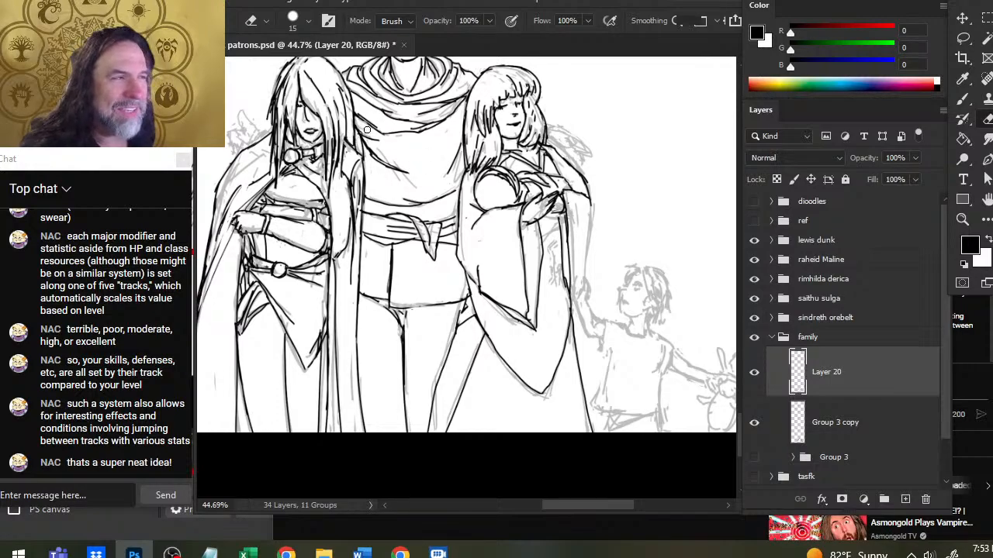
Redraw the cowl's lower edge from the long-haired woman's side to mid-chest and clean up the overlapping lines.
key("b")
mouse_move(360, 117)
left_mouse_down()
mouse_move(399, 139)
mouse_move(416, 130)
left_mouse_up()
key("e")
key("b")
key("e")
key("b")
key("e")
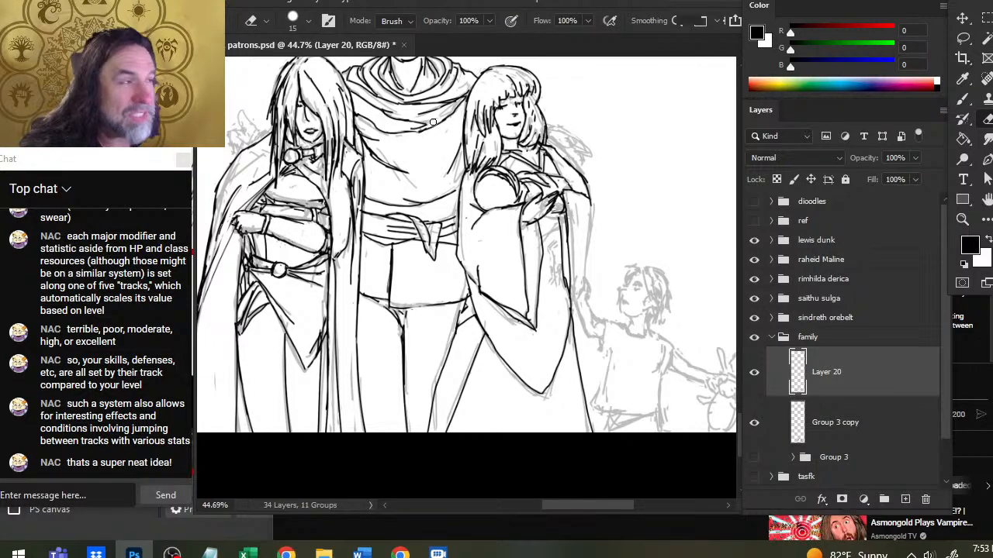
Lengthen the diagonal chest crease down toward the fold above the sash and tidy its end.
key("b")
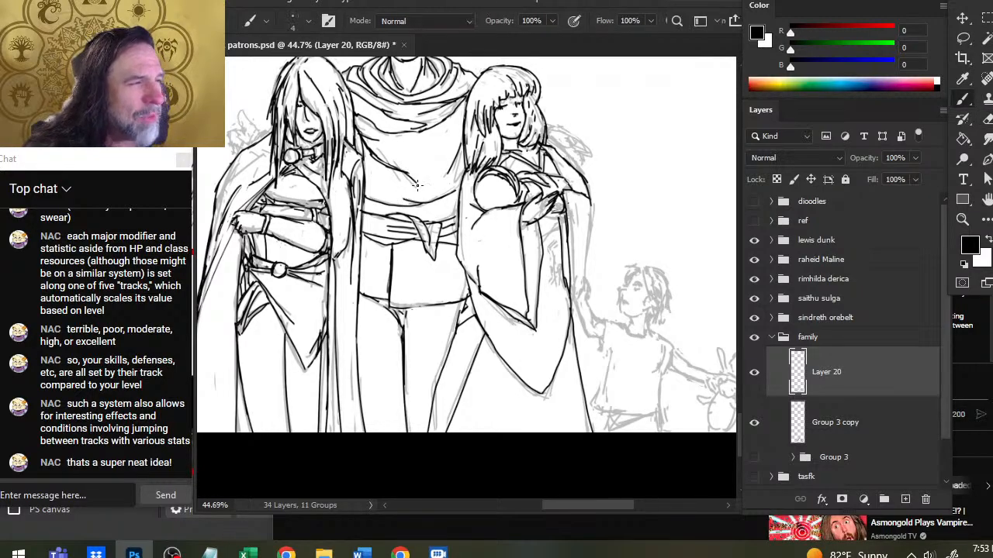
key("e")
key("b")
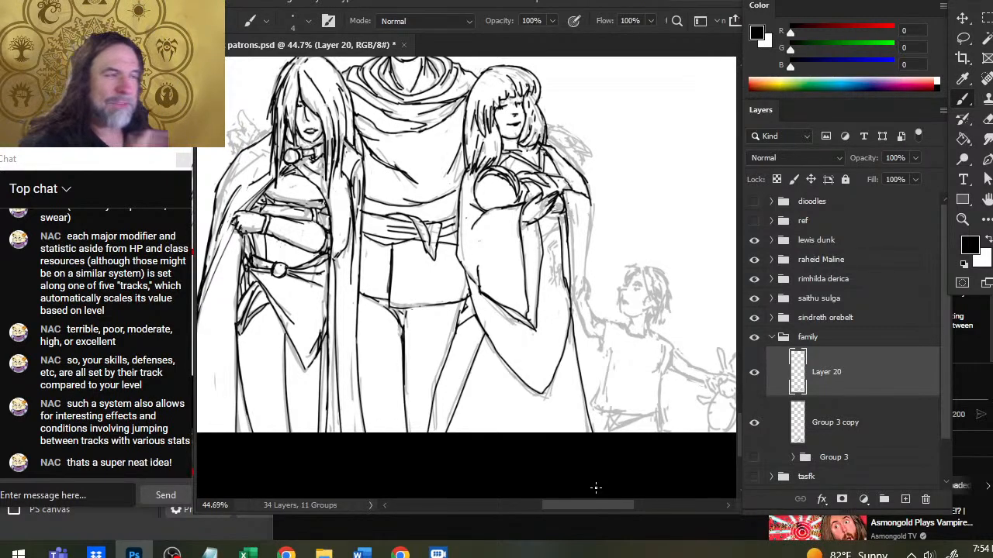
key("e")
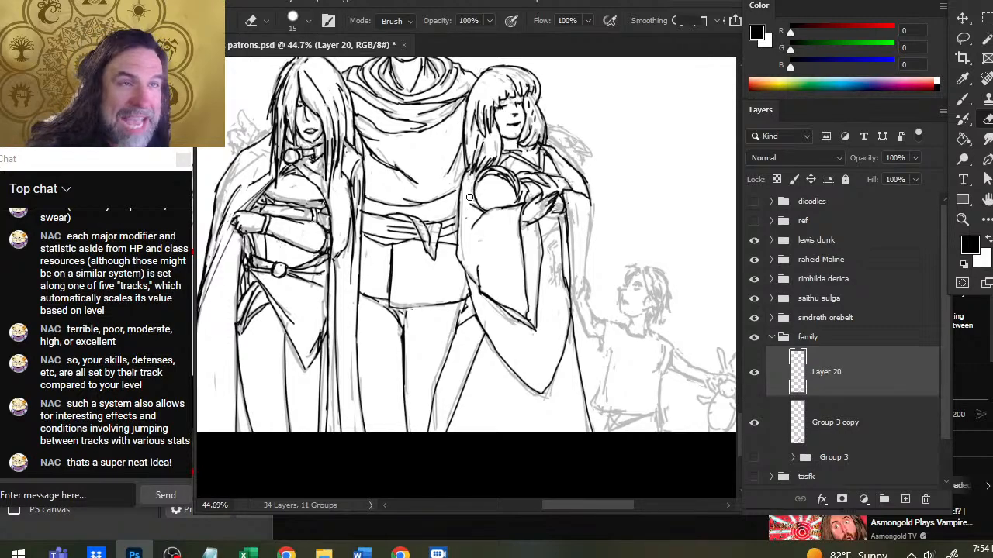
key("b")
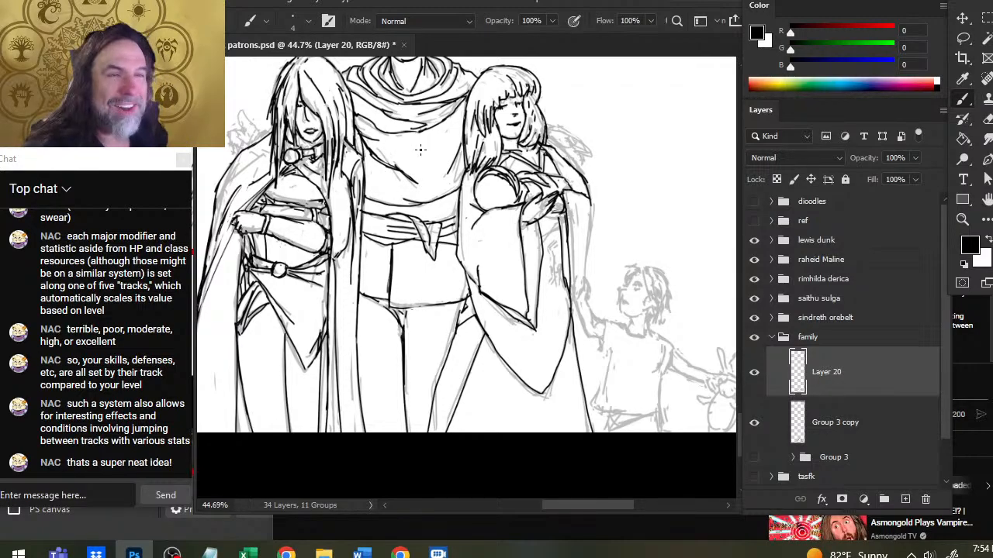
key("e")
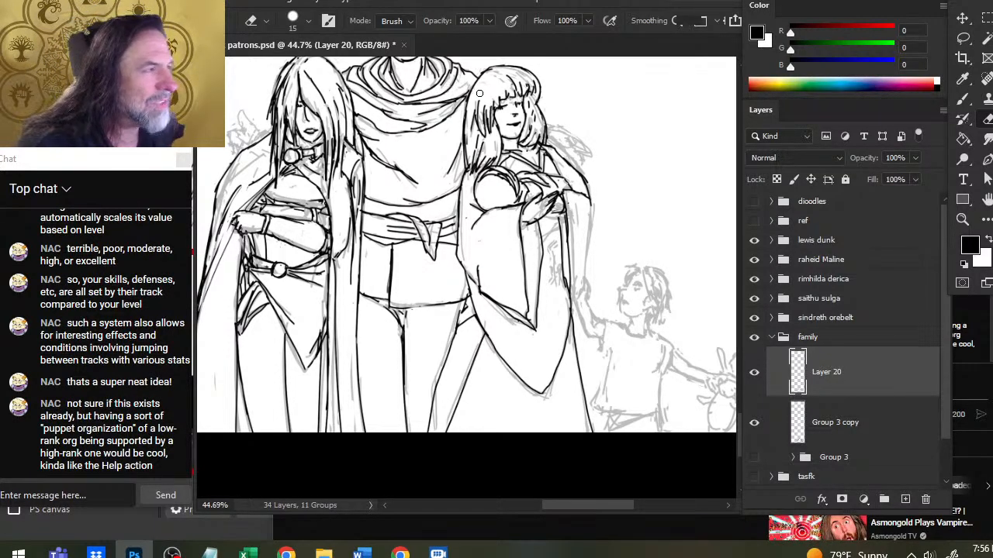
key("b")
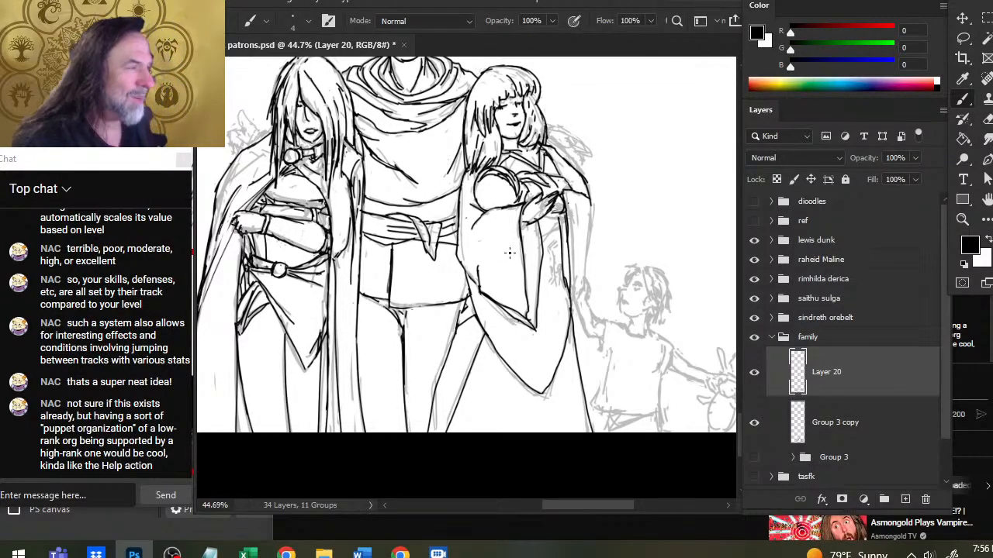
key("e")
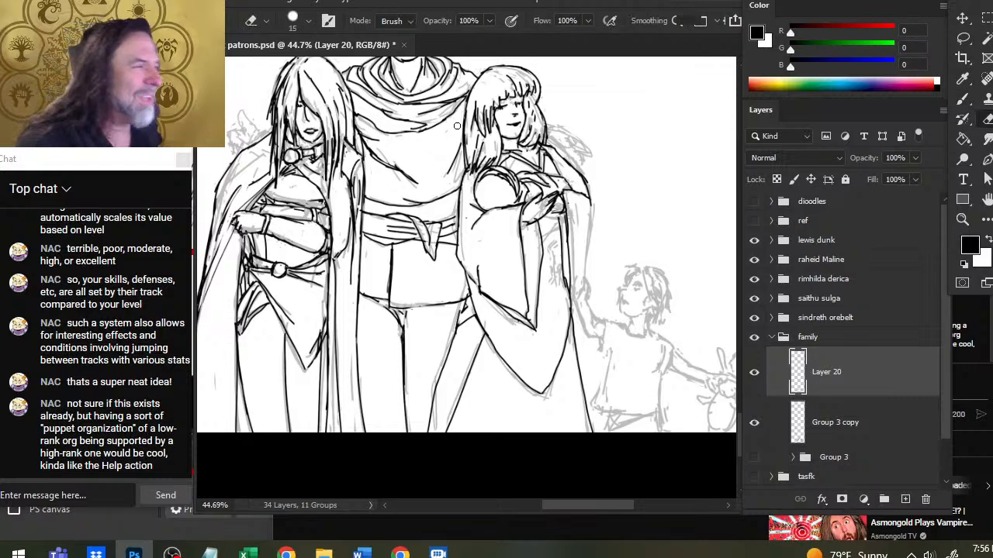
Ink the inner and outer edges of the cloak hanging beside the short-haired woman, down to the child's hand.
key("b")
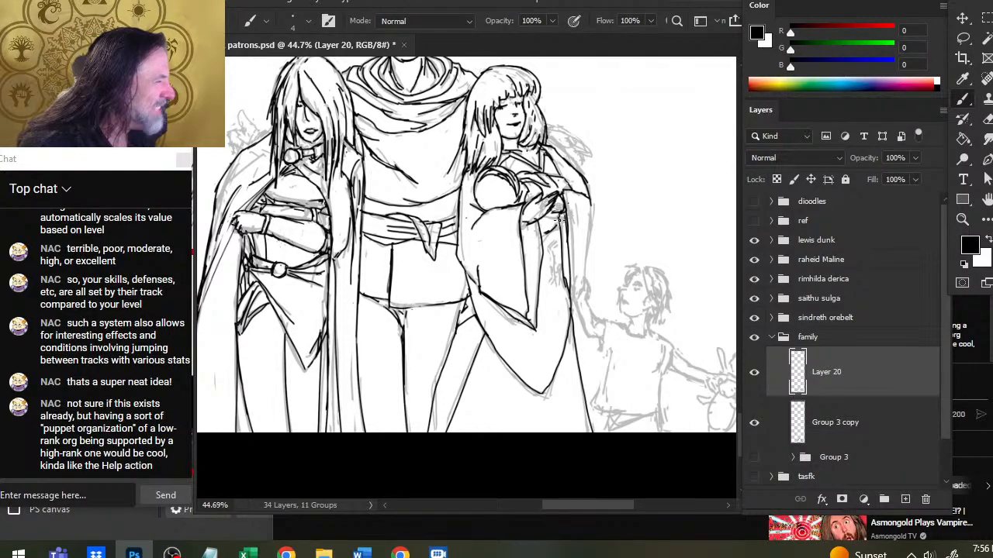
mouse_move(570, 264)
left_mouse_down()
mouse_move(569, 302)
mouse_move(573, 259)
mouse_move(566, 277)
left_mouse_up()
key("e")
key("b")
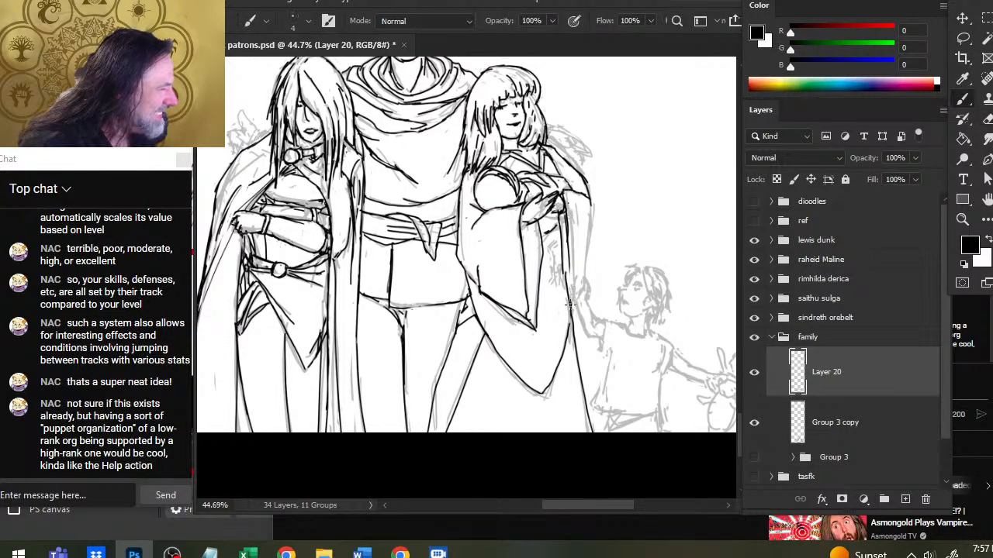
mouse_move(569, 262)
left_mouse_down()
mouse_move(572, 307)
mouse_move(593, 206)
mouse_move(591, 233)
left_mouse_up()
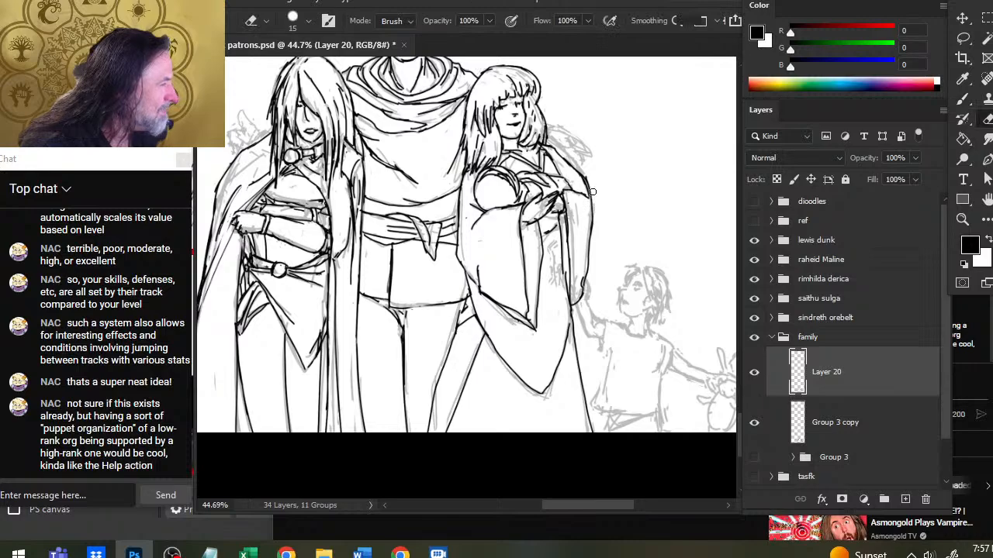
Clean up and rejoin the cloak's outer edge where it bends at the short-haired woman's elbow.
key("b")
key("e")
left_click_drag(584, 200, 579, 192)
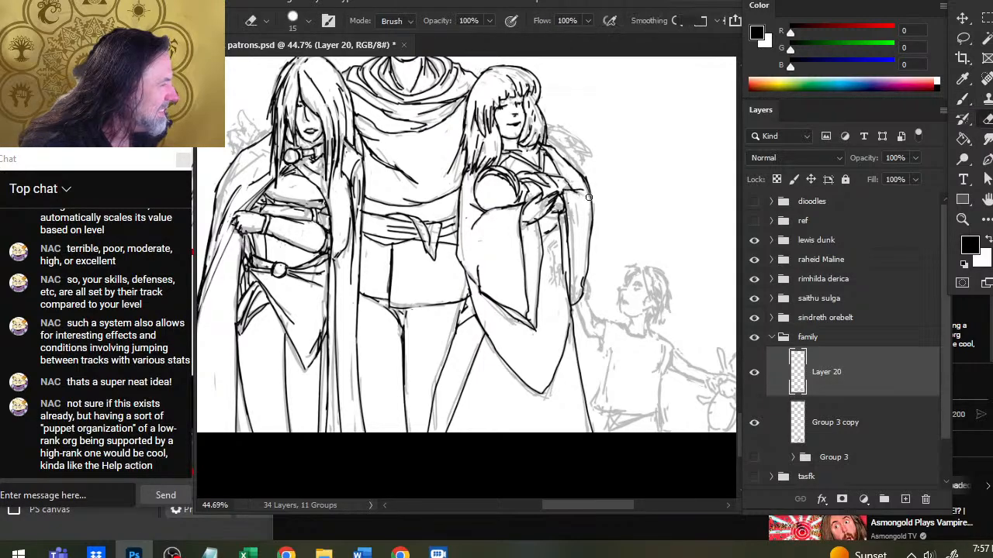
key("b")
key("e")
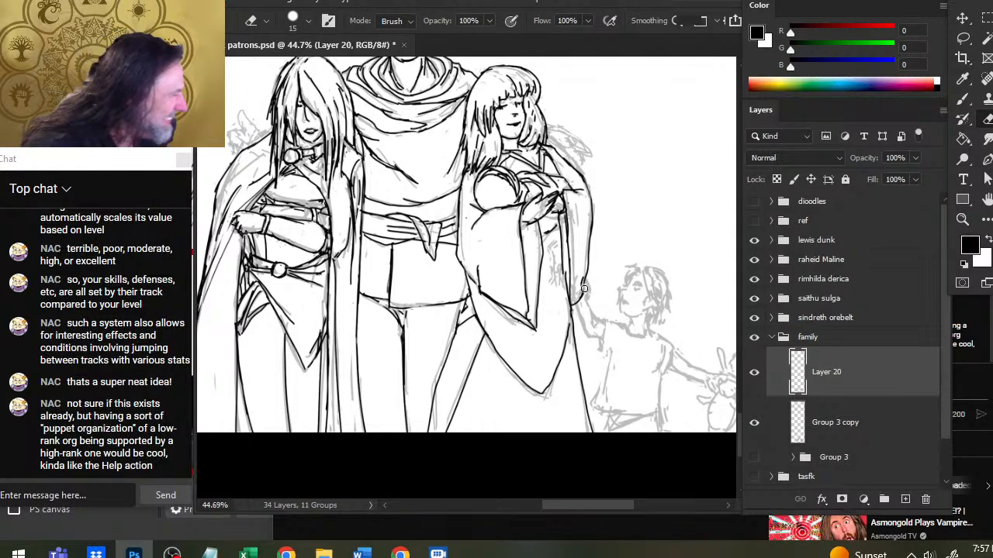
Ink the child's raised hand, forearm and elbow up to the shirt sleeve, trimming stray line ends.
key("b")
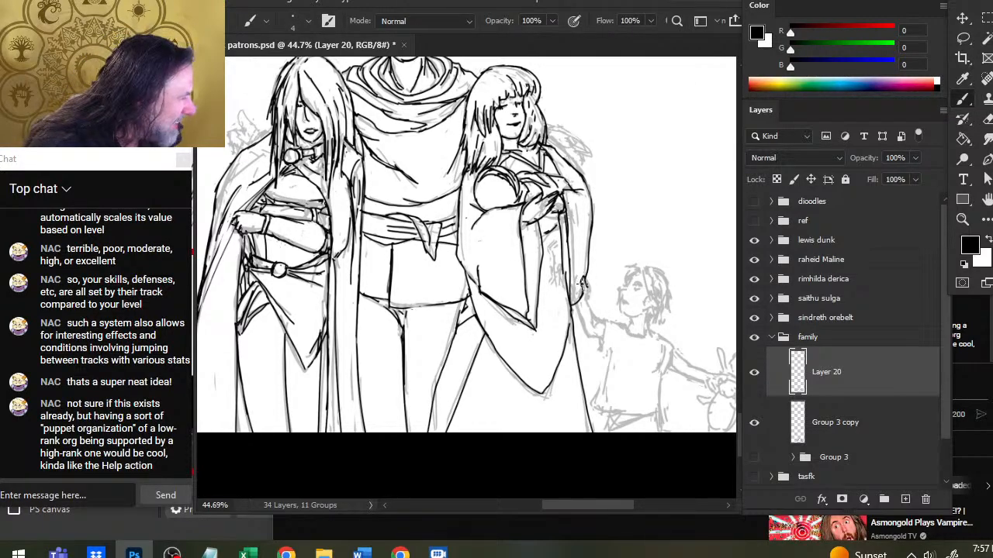
mouse_move(586, 293)
left_mouse_down()
mouse_move(586, 319)
mouse_move(575, 304)
mouse_move(586, 324)
mouse_move(587, 301)
mouse_move(593, 324)
mouse_move(574, 306)
mouse_move(583, 323)
left_mouse_up()
key("e")
key("b")
key("e")
key("b")
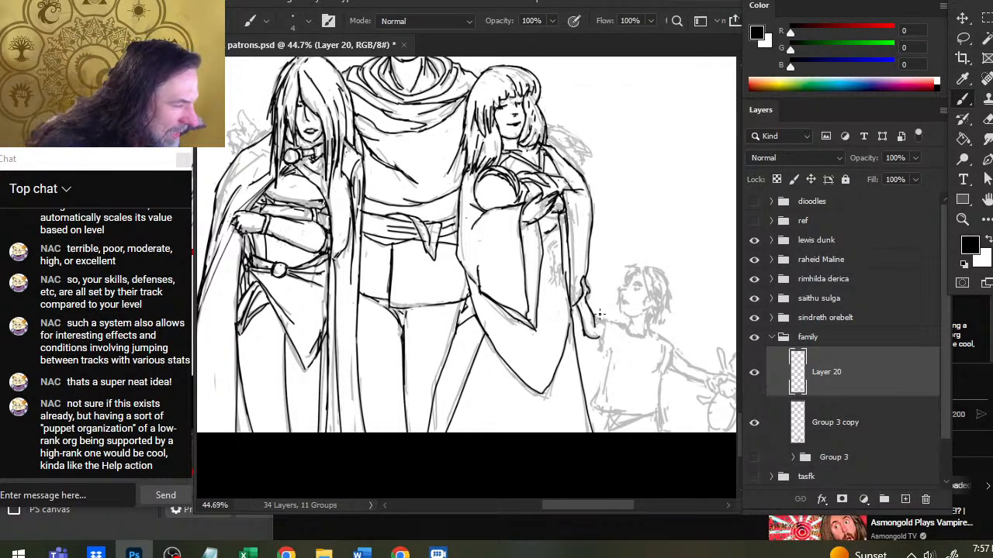
key("e")
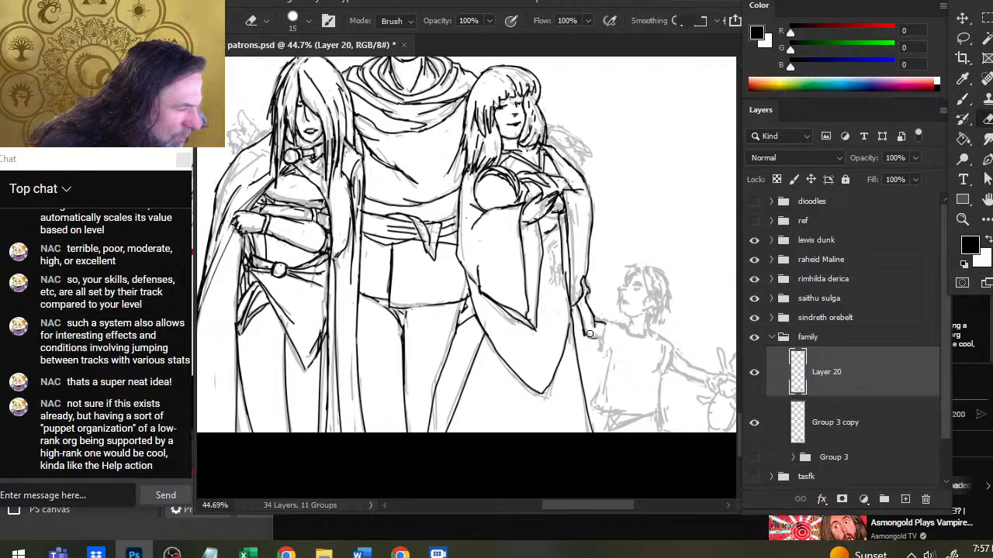
key("b")
key("e")
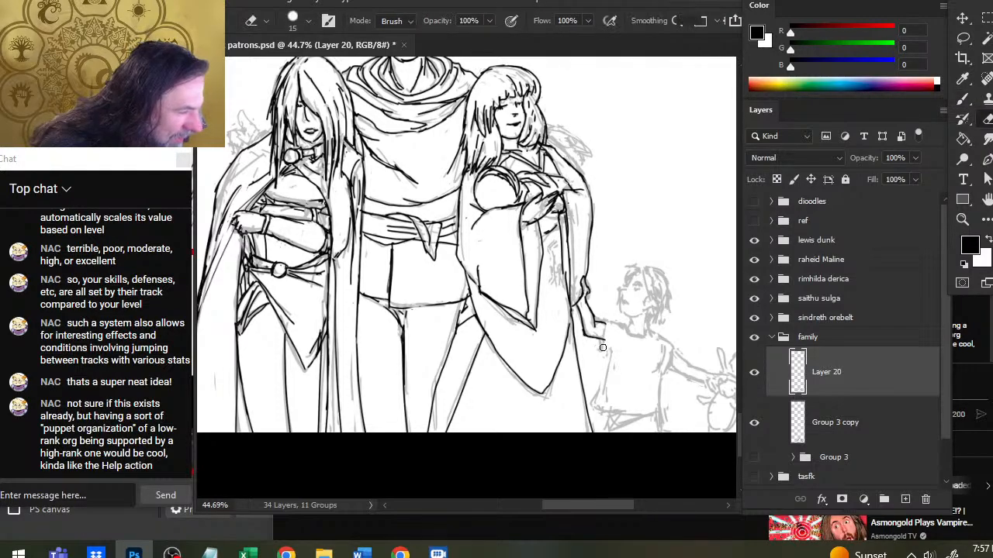
Ink the child's shoulders and the short sleeve edges on both arms, cleaning up the far sleeve.
key("b")
mouse_move(604, 322)
left_mouse_down()
mouse_move(600, 347)
mouse_move(601, 322)
mouse_move(671, 346)
left_mouse_up()
key("e")
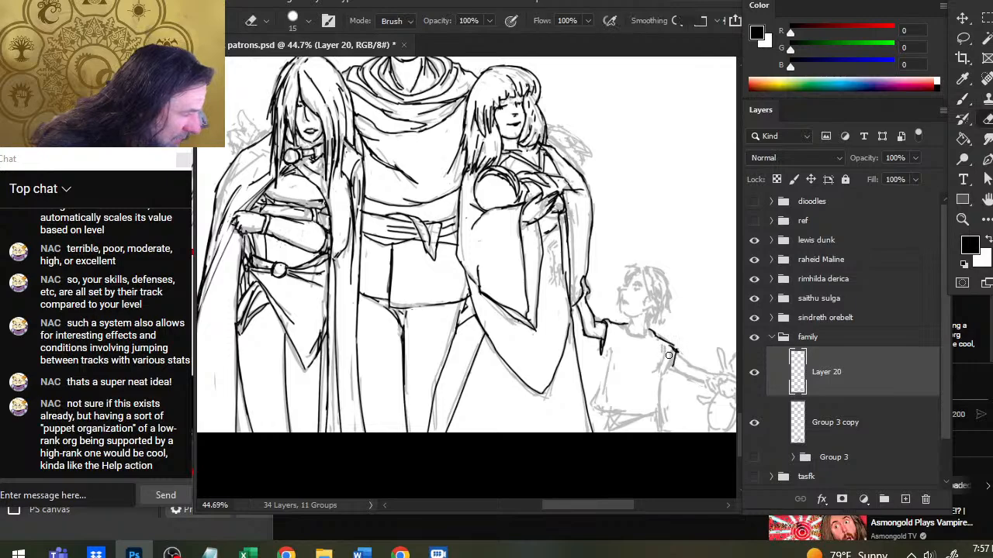
key("b")
key("e")
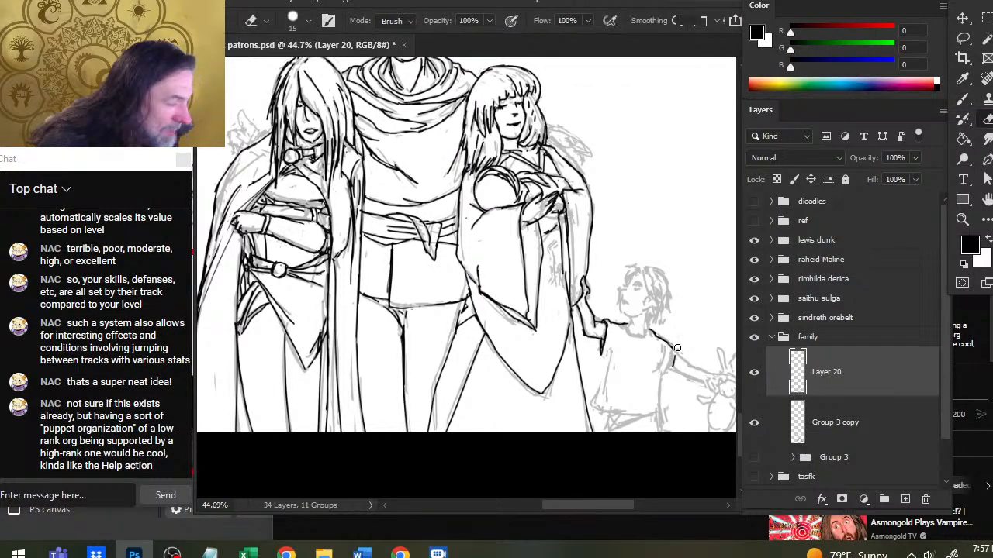
key("b")
Rework the child's far sleeve and ink both sides and the hem of the shirt.
key("e")
left_click_drag(675, 351, 658, 405)
key("b")
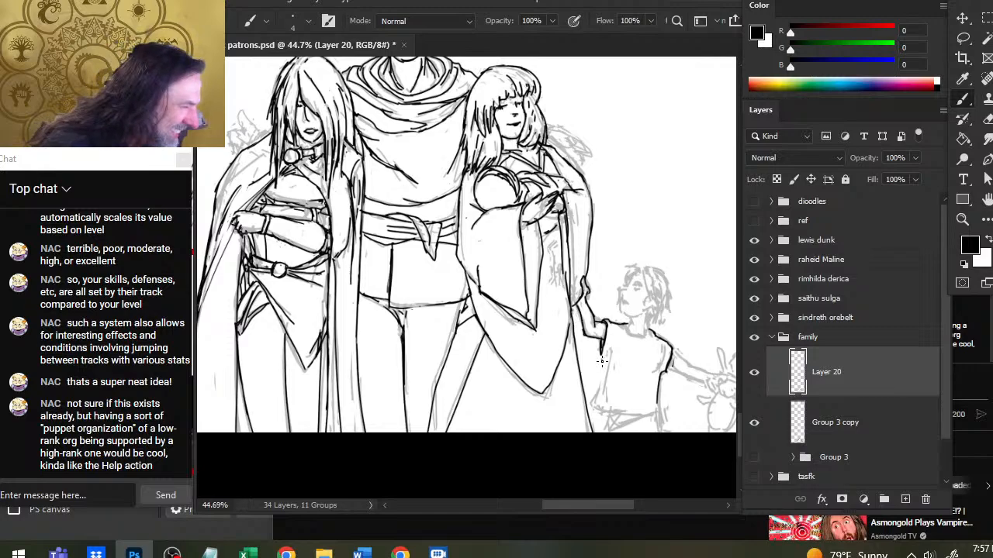
mouse_move(602, 361)
left_mouse_down()
mouse_move(604, 410)
mouse_move(650, 416)
mouse_move(661, 428)
left_mouse_up()
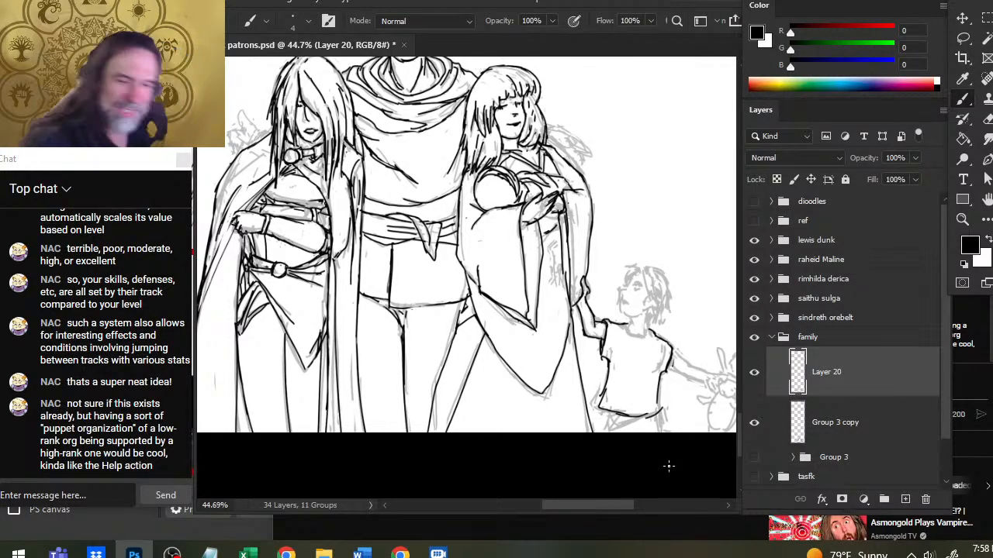
Erase the rough hem of the child's shirt and redraw it as a smooth curve.
key("e")
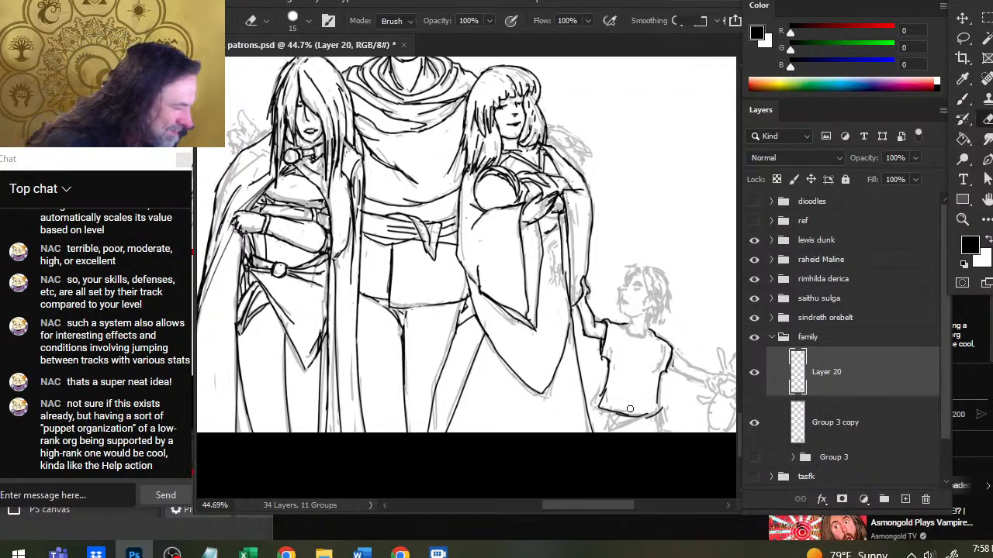
left_click_drag(613, 412, 654, 416)
key("b")
key("e")
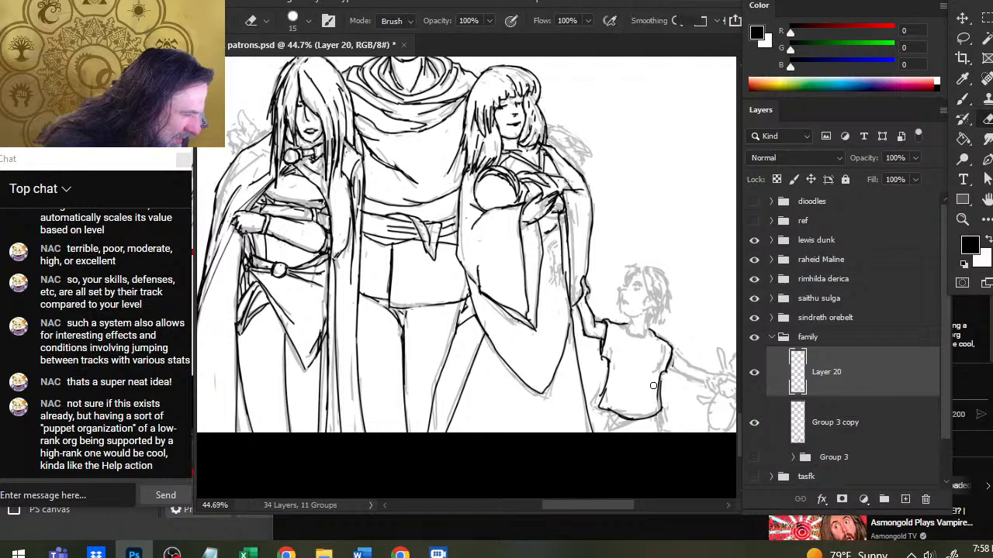
Erase and redraw the side of the child's shirt below the raised arm.
key("b")
mouse_move(610, 379)
left_mouse_down()
mouse_move(630, 411)
mouse_move(599, 407)
left_mouse_up()
key("e")
left_click_drag(609, 374, 602, 356)
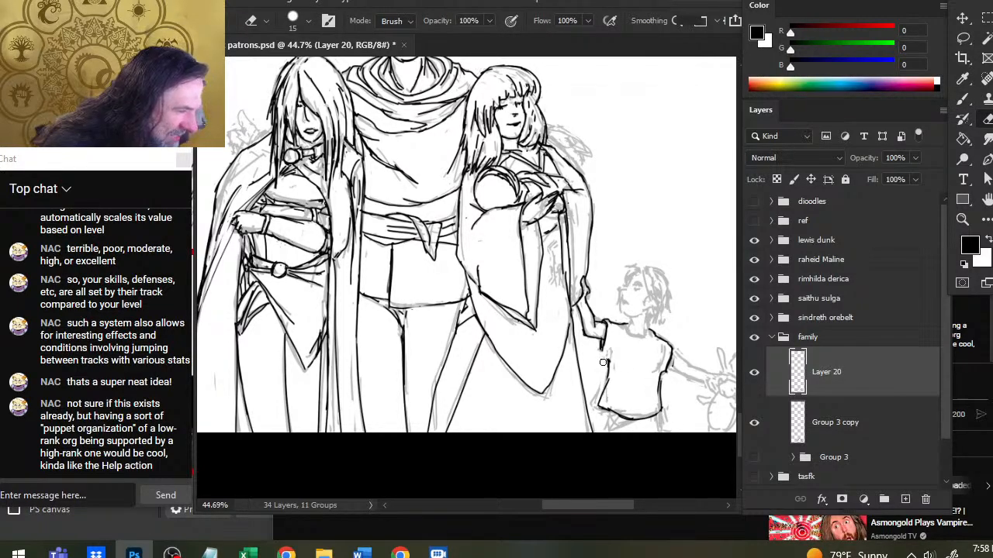
key("b")
key("e")
key("b")
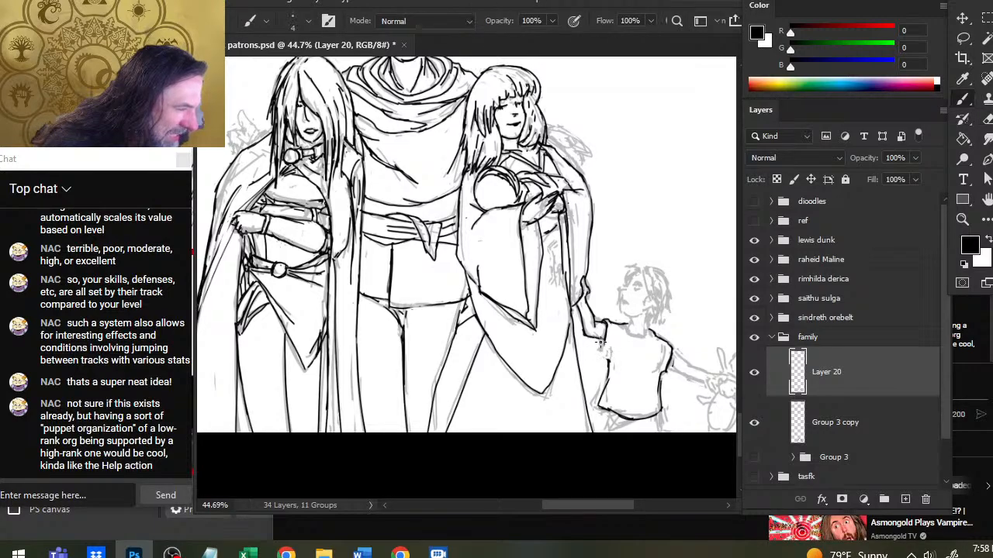
Refine the sleeve openings and sides of the child's shirt by alternately redrawing and erasing their lines.
mouse_move(601, 342)
left_mouse_down()
mouse_move(612, 374)
mouse_move(609, 349)
mouse_move(614, 379)
mouse_move(616, 350)
mouse_move(618, 391)
mouse_move(635, 397)
mouse_move(598, 368)
mouse_move(603, 355)
mouse_move(665, 390)
mouse_move(652, 370)
mouse_move(663, 364)
mouse_move(659, 387)
mouse_move(661, 360)
mouse_move(659, 408)
left_mouse_up()
key("e")
key("b")
key("e")
key("b")
key("e")
key("b")
key("e")
key("b")
key("e")
key("b")
key("e")
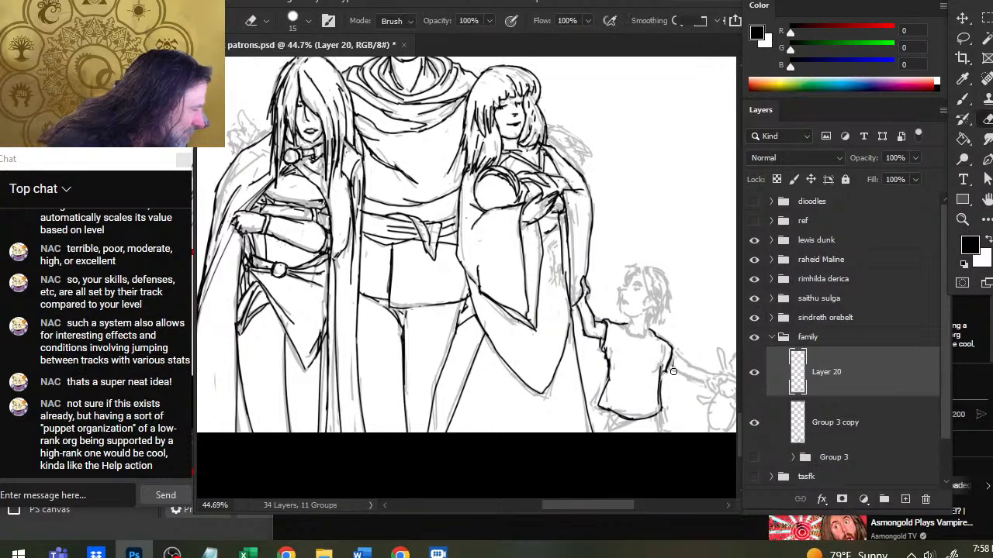
Ink the child's neck, chin and the front profile of the face up to the nose.
key("b")
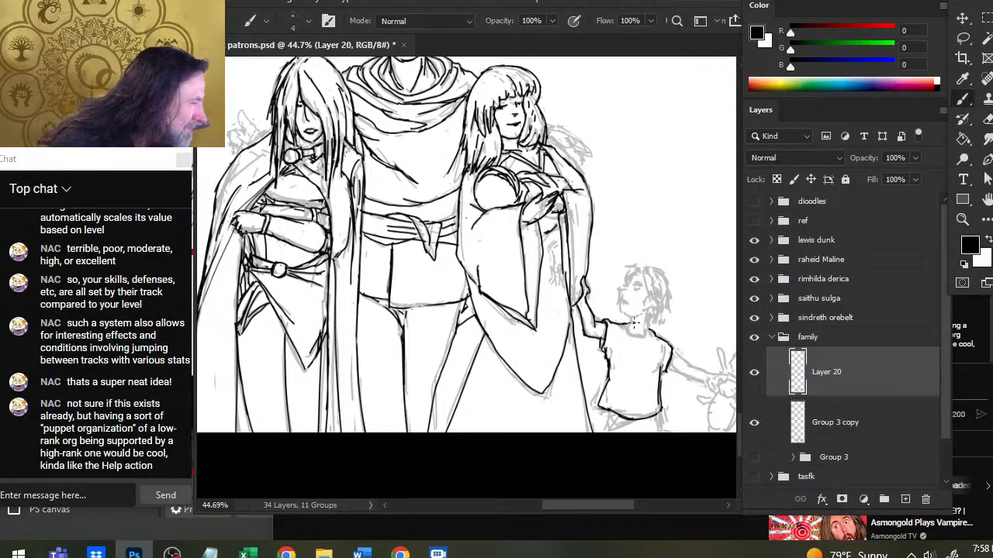
left_click_drag(629, 318, 631, 321)
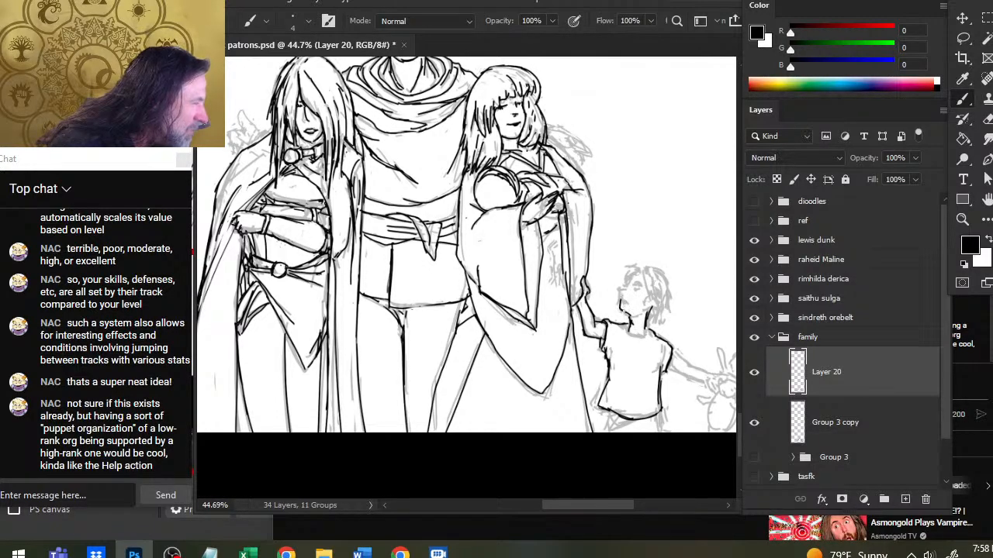
mouse_move(623, 310)
left_mouse_down()
mouse_move(644, 317)
mouse_move(622, 307)
mouse_move(627, 314)
left_mouse_up()
key("e")
key("b")
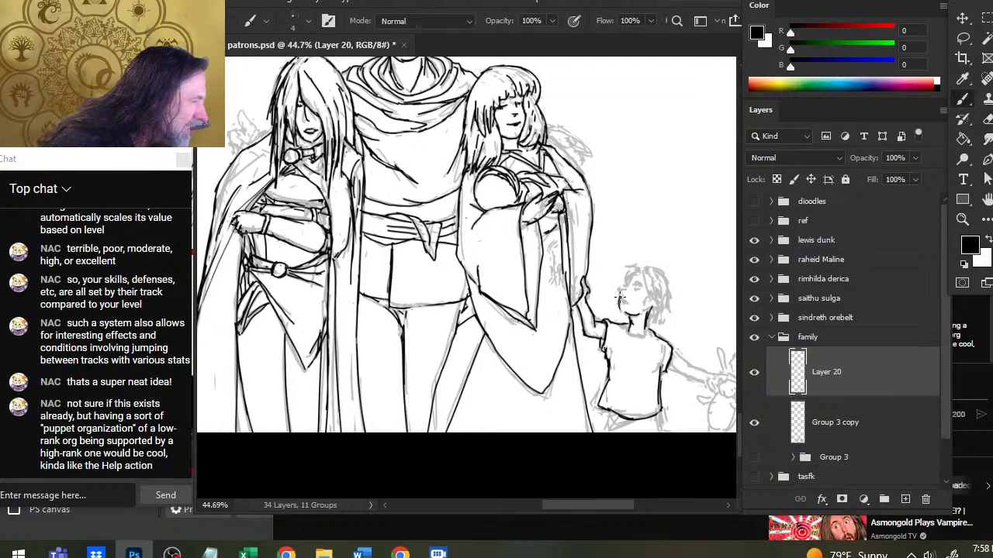
key("e")
key("b")
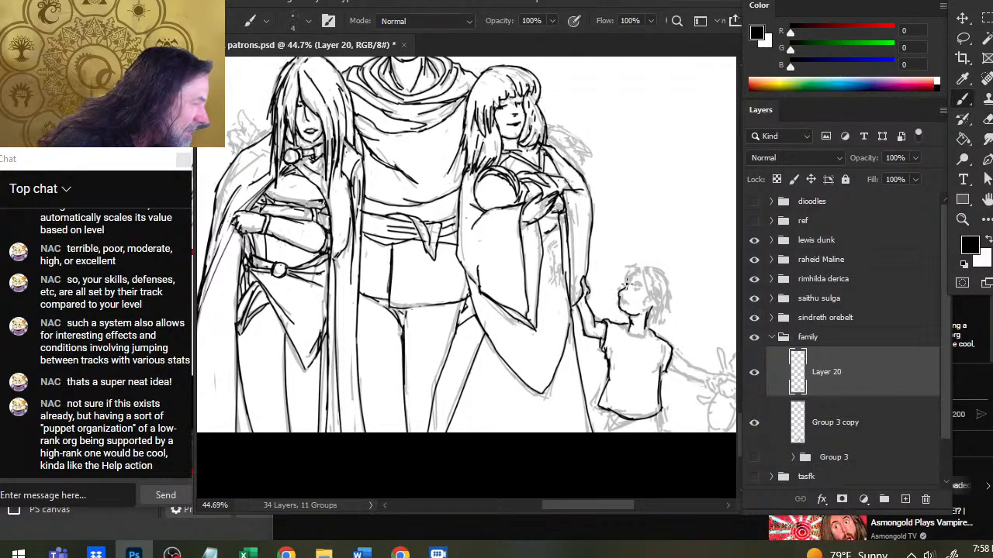
Ink the child's forehead and eye lines and define the lips and jaw.
left_click_drag(625, 286, 640, 275)
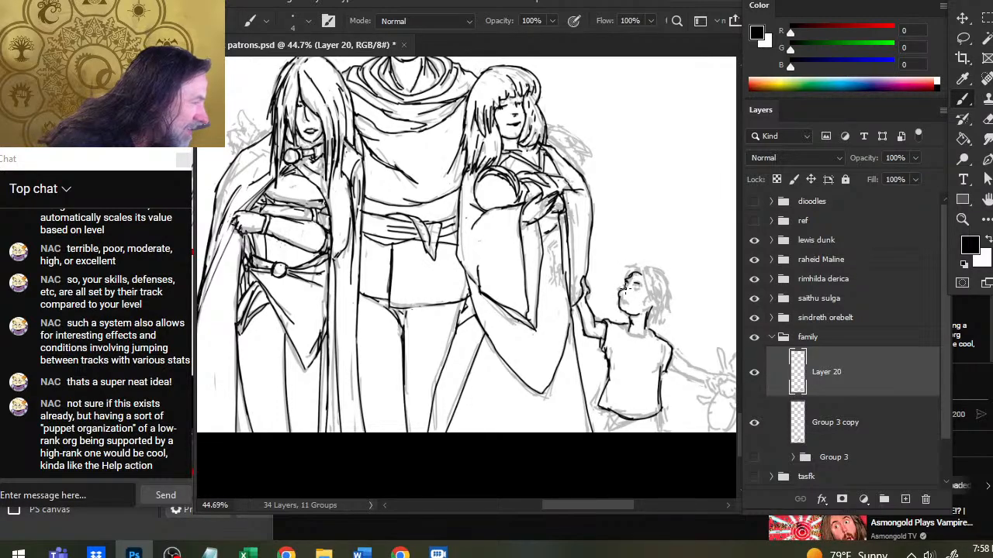
key("e")
key("b")
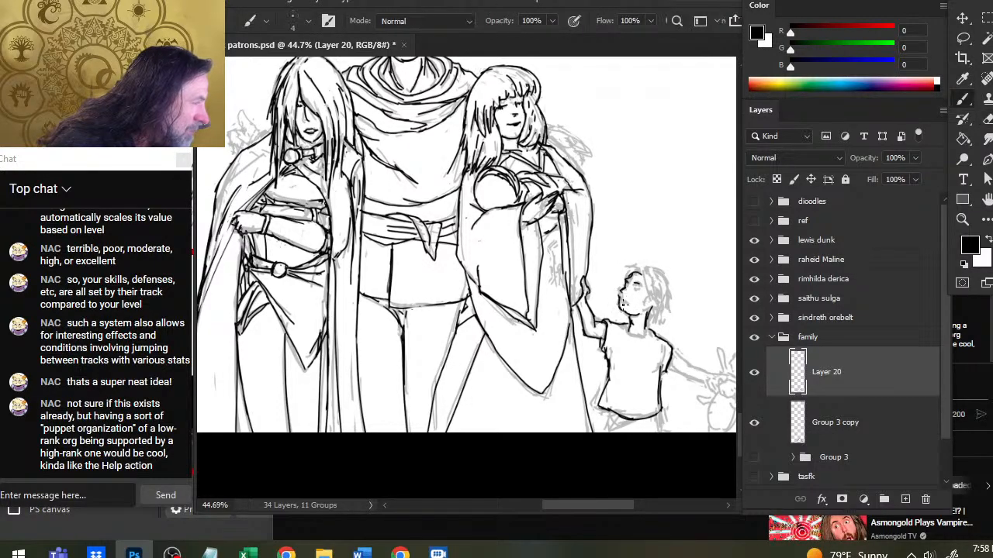
left_click_drag(621, 298, 629, 306)
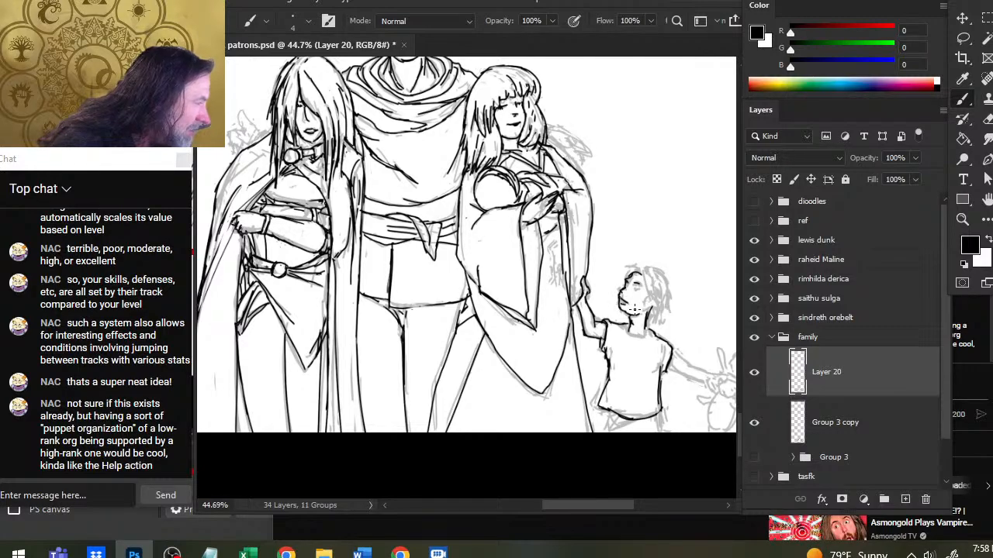
key("e")
Start inking the child's hair with short strokes over the forehead and along the crown.
key("b")
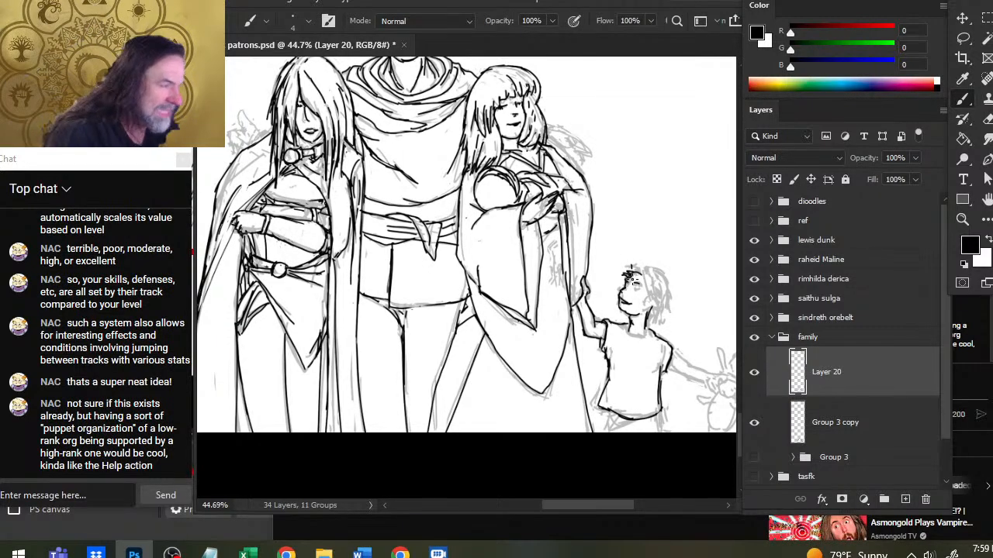
mouse_move(631, 268)
left_mouse_down()
mouse_move(649, 266)
mouse_move(623, 271)
mouse_move(634, 268)
left_mouse_up()
key("e")
key("b")
key("e")
key("b")
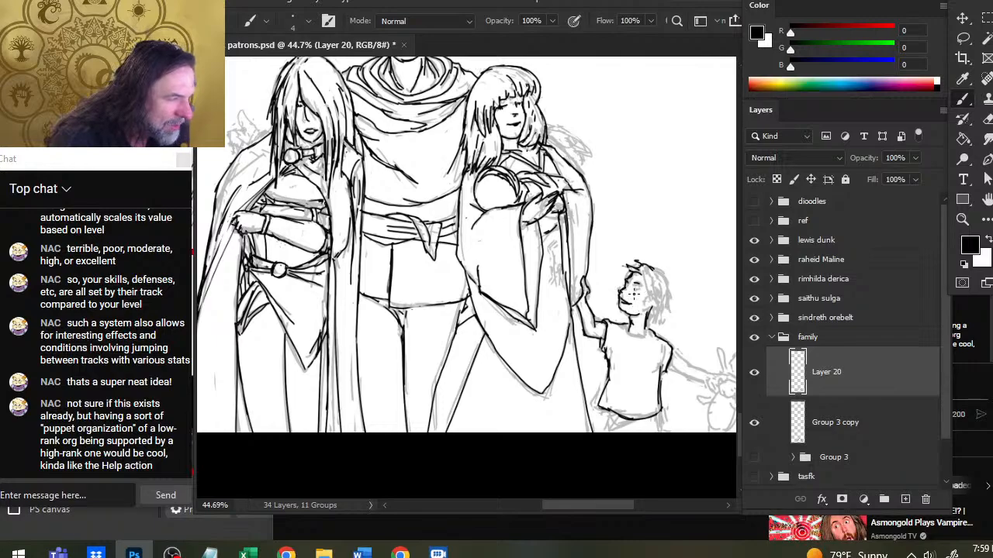
Darken the child's eye and rework the mouth into a wider smile.
key("e")
key("b")
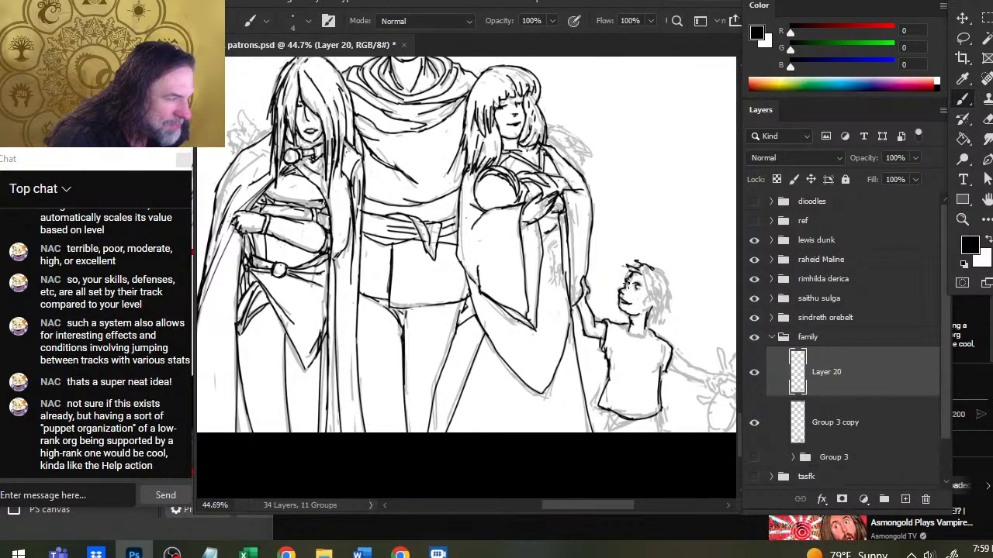
key("e")
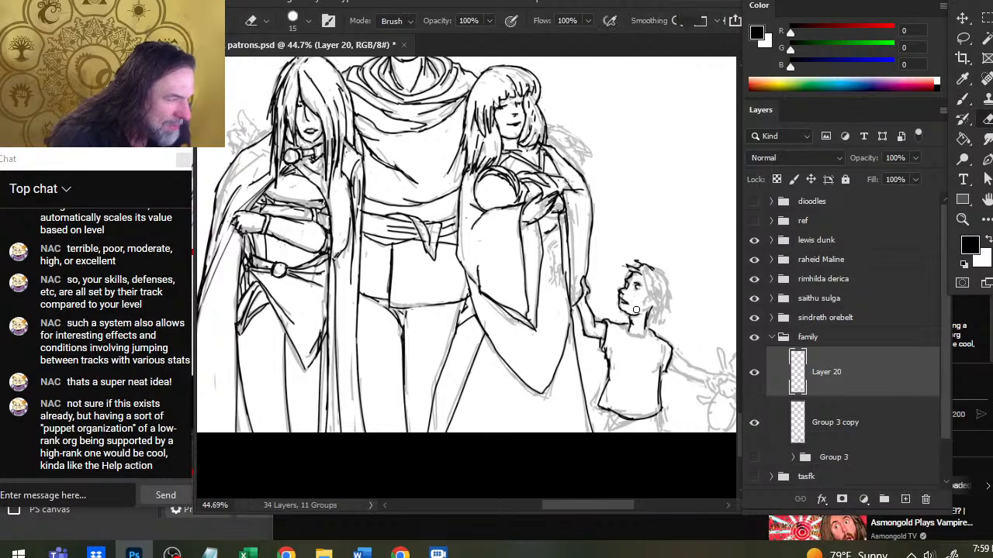
key("b")
key("e")
key("b")
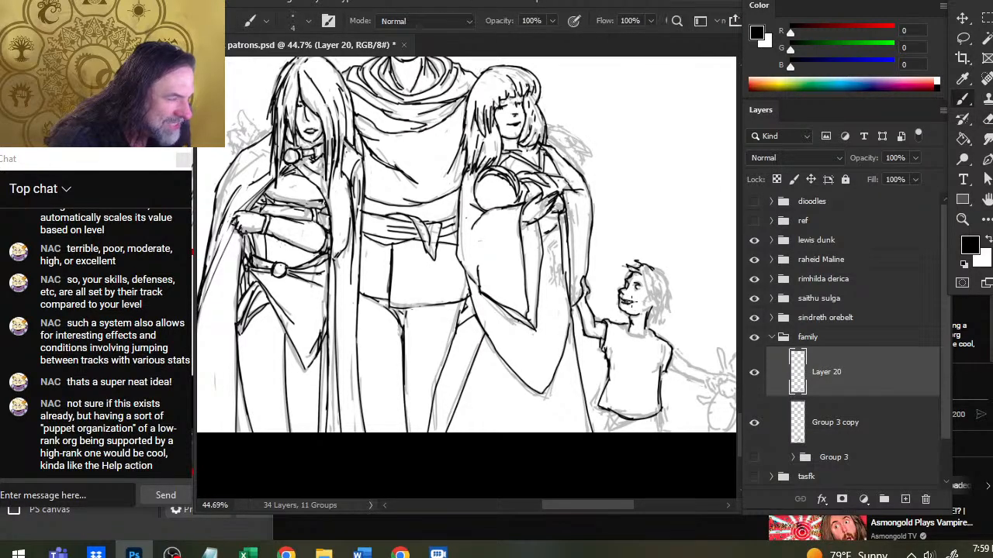
key("e")
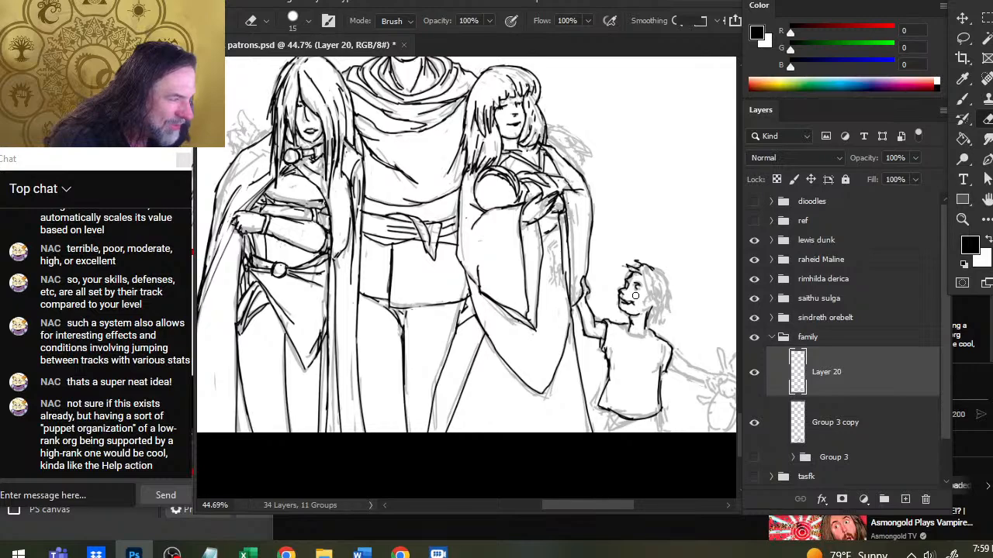
key("b")
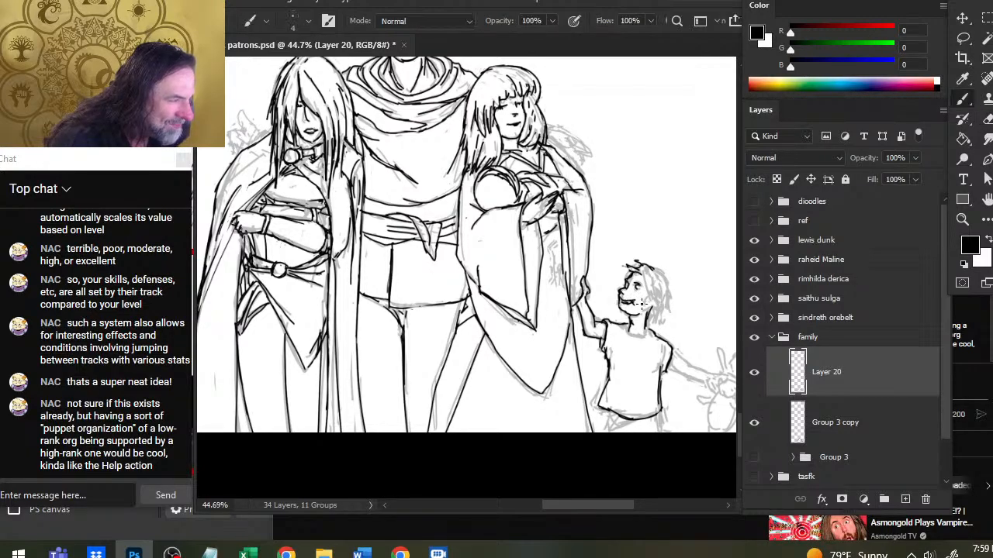
Clean up the child's chin and jaw edge and ink the side of the face by the ear.
key("e")
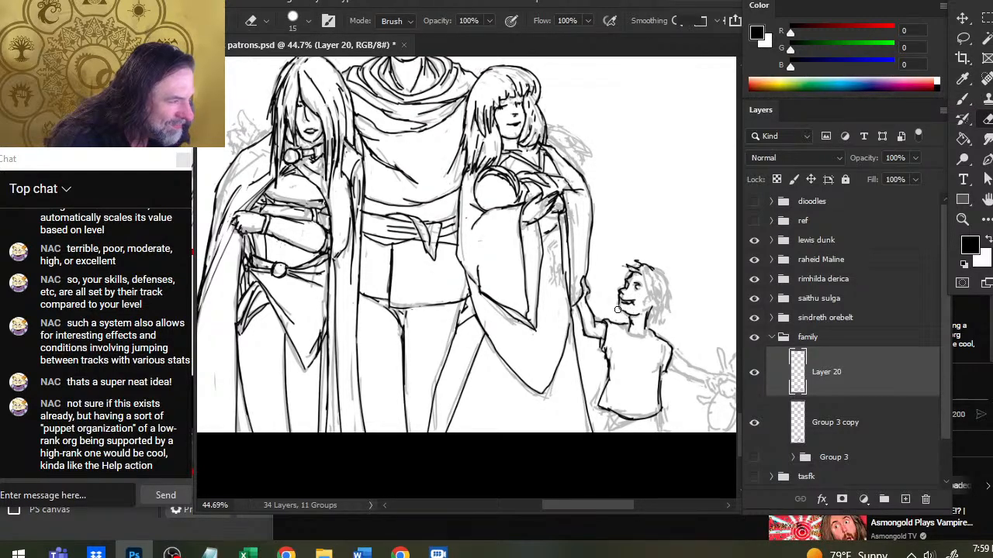
key("b")
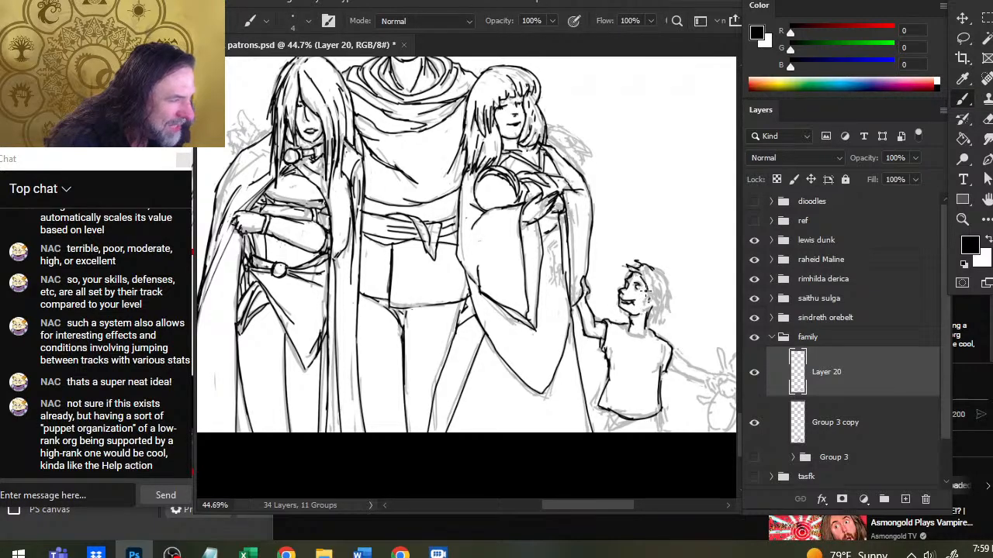
key("e")
key("b")
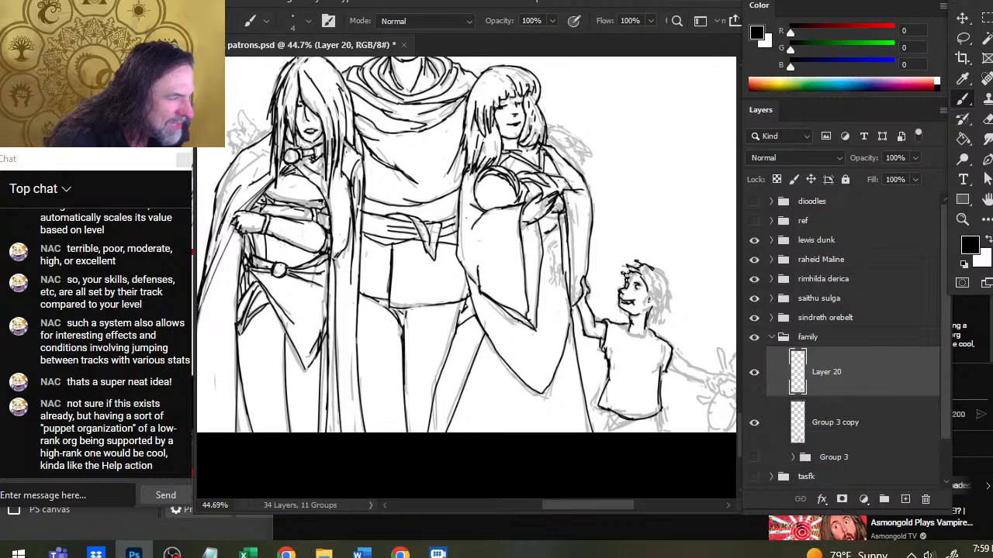
Ink the child's hair over the crown and down the back of the head in short jagged strands.
key("e")
mouse_move(636, 267)
left_mouse_down()
mouse_move(668, 290)
mouse_move(667, 308)
mouse_move(650, 305)
mouse_move(657, 296)
mouse_move(652, 306)
mouse_move(646, 293)
mouse_move(653, 305)
mouse_move(650, 284)
mouse_move(661, 329)
mouse_move(658, 304)
mouse_move(649, 315)
mouse_move(646, 277)
left_mouse_up()
key("b")
key("e")
key("b")
key("e")
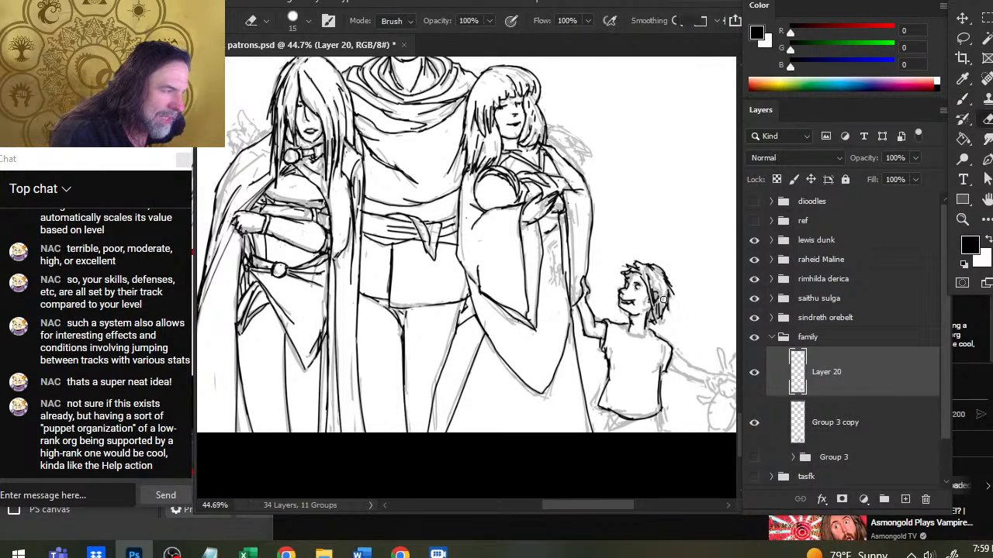
key("b")
key("e")
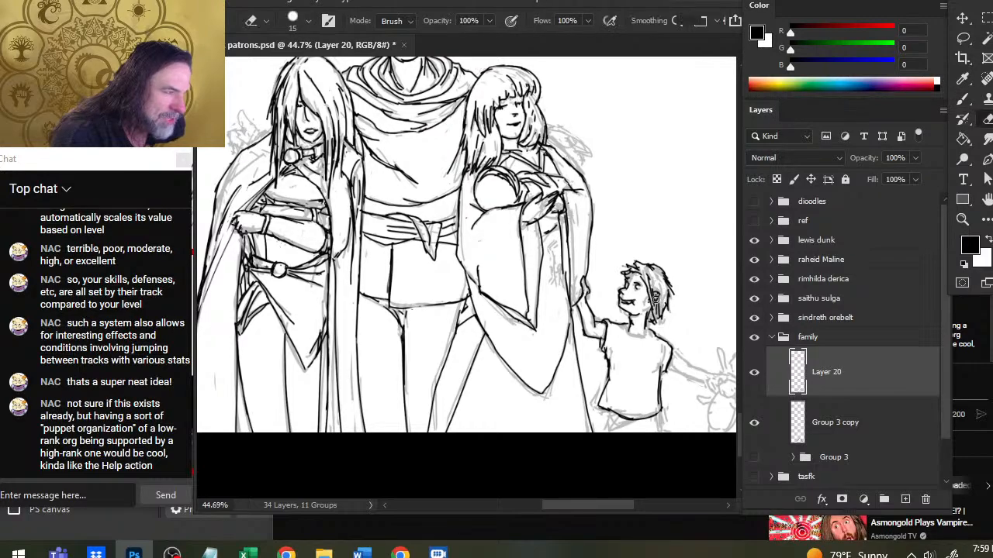
key("b")
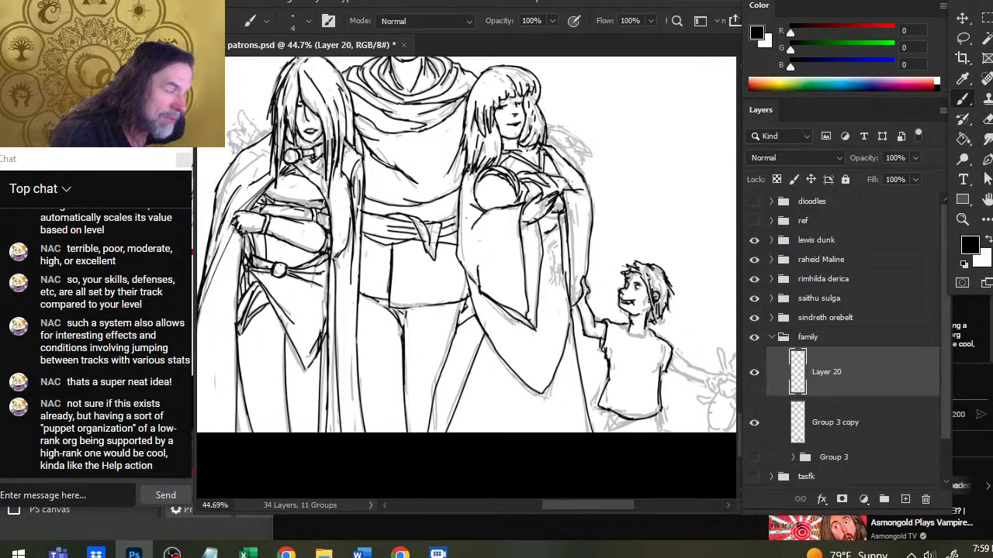
Thicken the child's hair outline from the forehead over the crown and add locks framing the face.
mouse_move(623, 266)
left_mouse_down()
mouse_move(621, 290)
mouse_move(667, 292)
left_mouse_up()
key("e")
key("b")
key("e")
key("b")
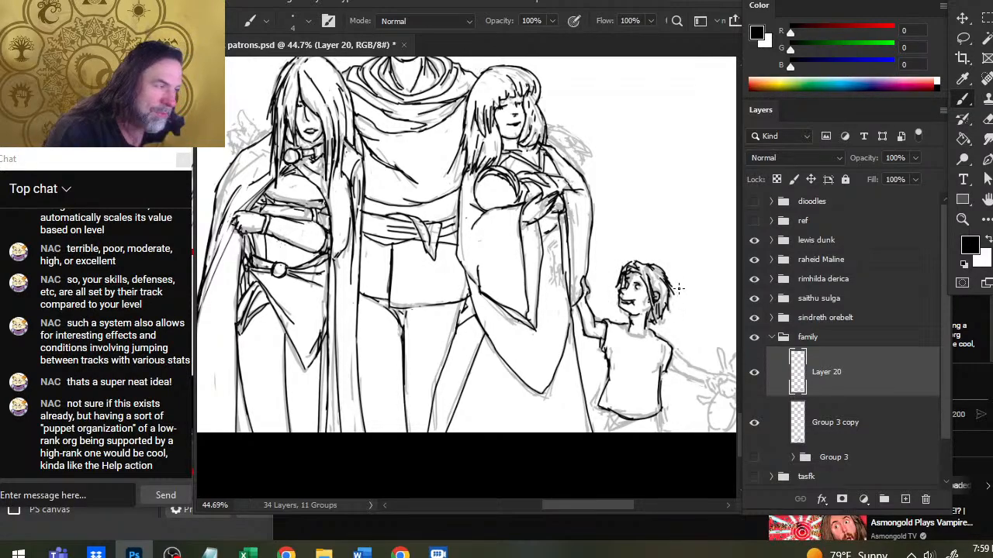
Erase and redraw the child's shoulder and shirt sleeve on the side of the outstretched arm.
key("e")
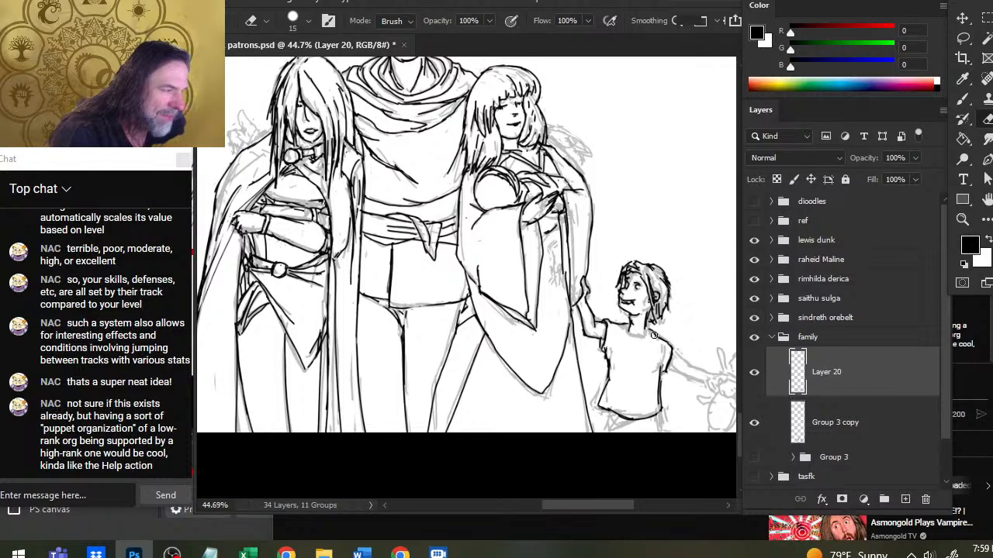
mouse_move(653, 335)
left_mouse_down()
mouse_move(621, 331)
mouse_move(653, 333)
mouse_move(647, 324)
mouse_move(653, 340)
mouse_move(630, 334)
mouse_move(659, 369)
left_mouse_up()
key("b")
key("e")
key("b")
key("e")
key("b")
key("e")
key("b")
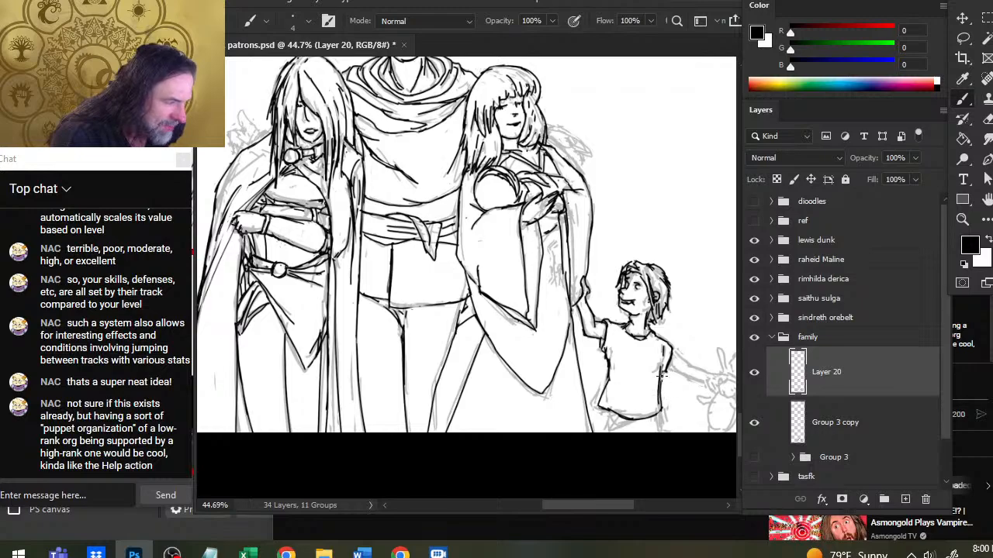
Ink fold lines below the sleeve near the raised hand and tidy the child's shirt down to the hem.
left_click_drag(608, 348, 614, 364)
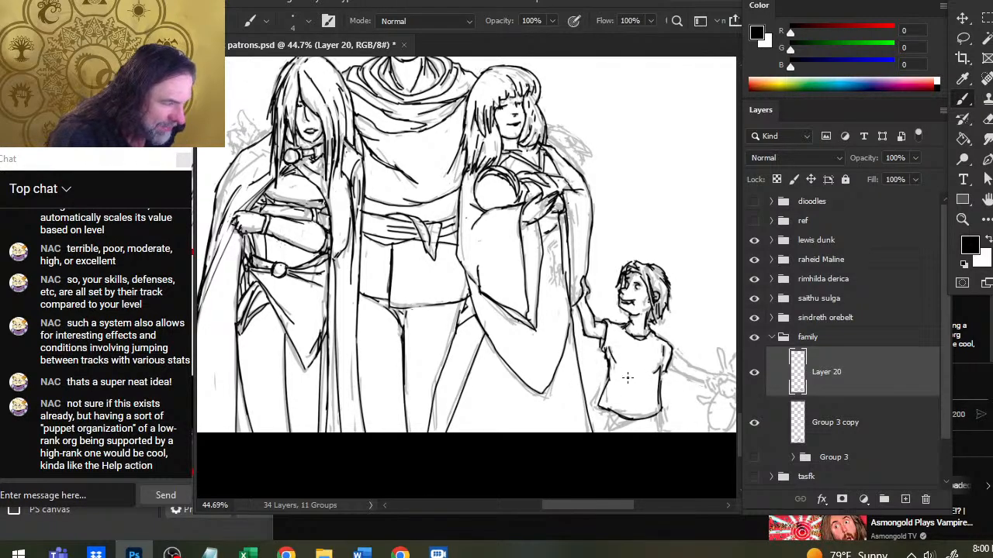
mouse_move(640, 398)
left_mouse_down()
mouse_move(619, 334)
mouse_move(633, 335)
mouse_move(635, 350)
mouse_move(634, 333)
mouse_move(634, 368)
mouse_move(646, 350)
mouse_move(629, 370)
mouse_move(629, 341)
left_mouse_up()
key("e")
key("b")
key("e")
key("b")
key("e")
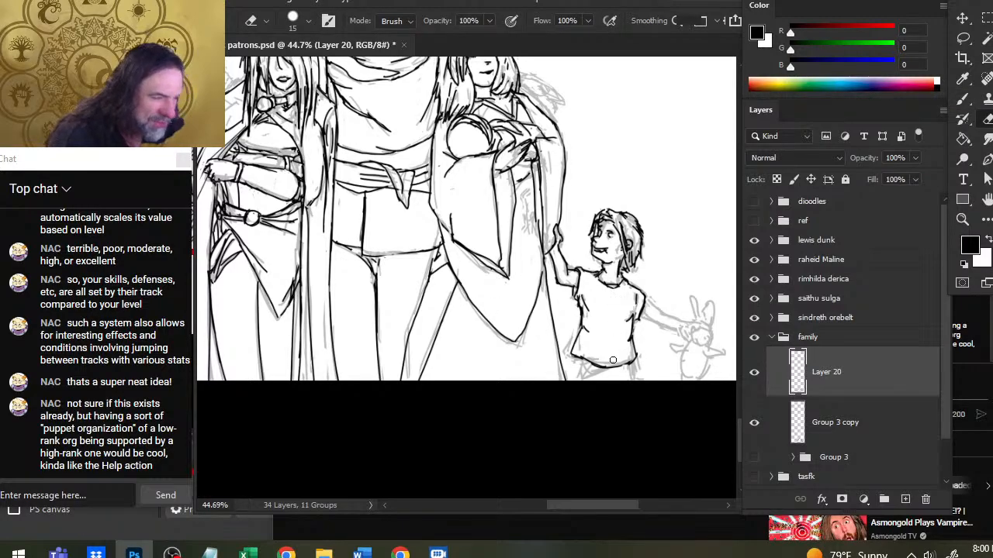
Ink the child's legs below the shirt hem and crosshatch the shadow on the leg nearest the woman.
key("b")
left_click_drag(576, 359, 577, 380)
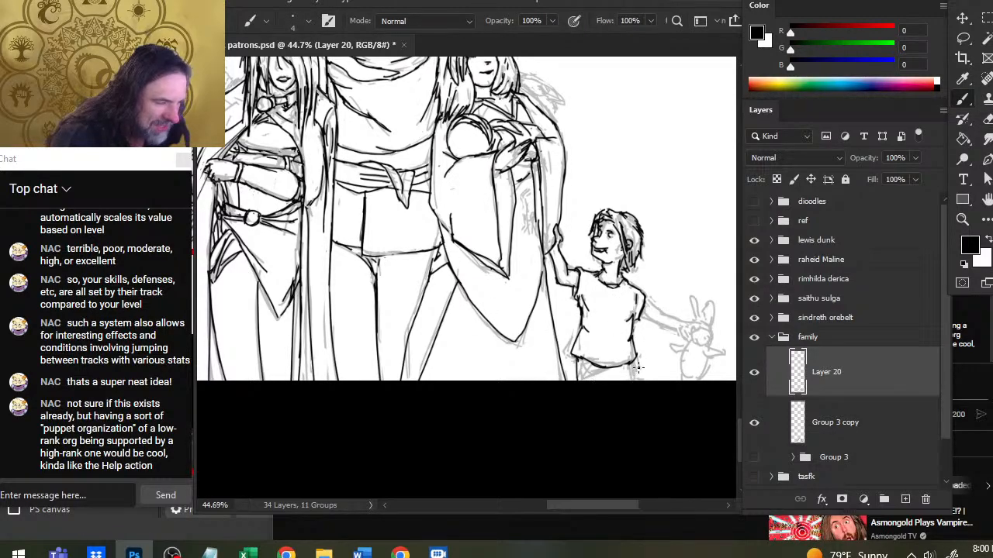
mouse_move(634, 364)
left_mouse_down()
mouse_move(603, 382)
mouse_move(604, 370)
mouse_move(576, 395)
mouse_move(591, 364)
left_mouse_up()
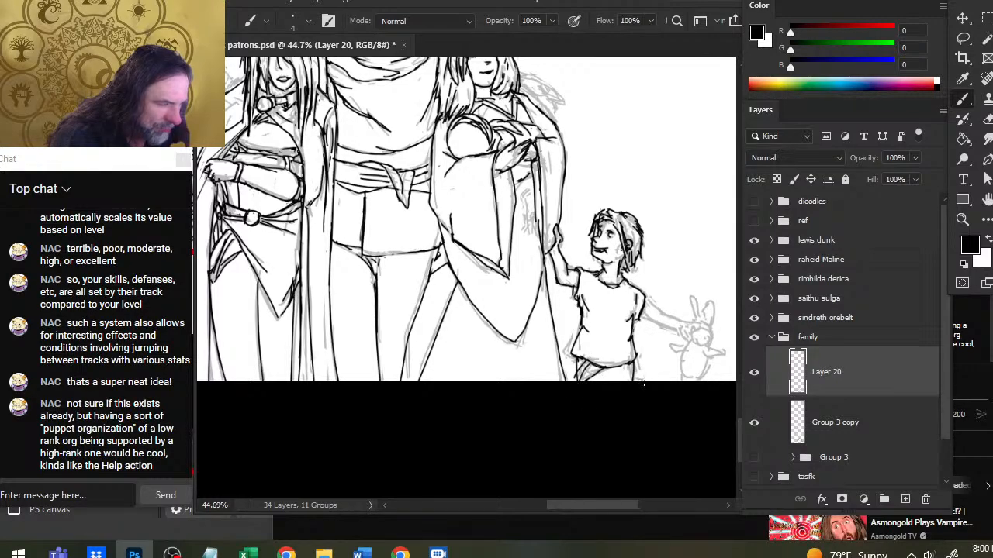
mouse_move(580, 371)
left_mouse_down()
mouse_move(594, 355)
mouse_move(588, 364)
left_mouse_up()
key("e")
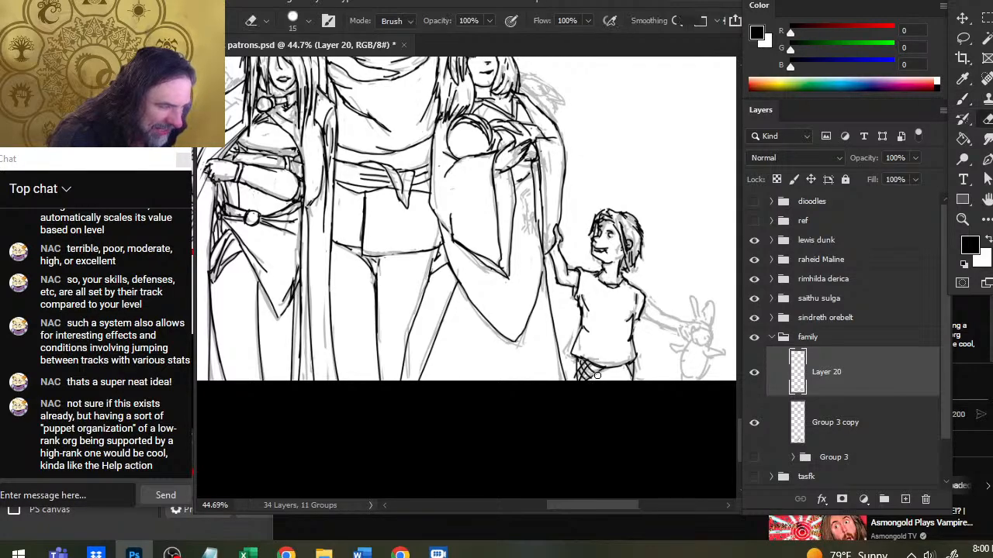
key("b")
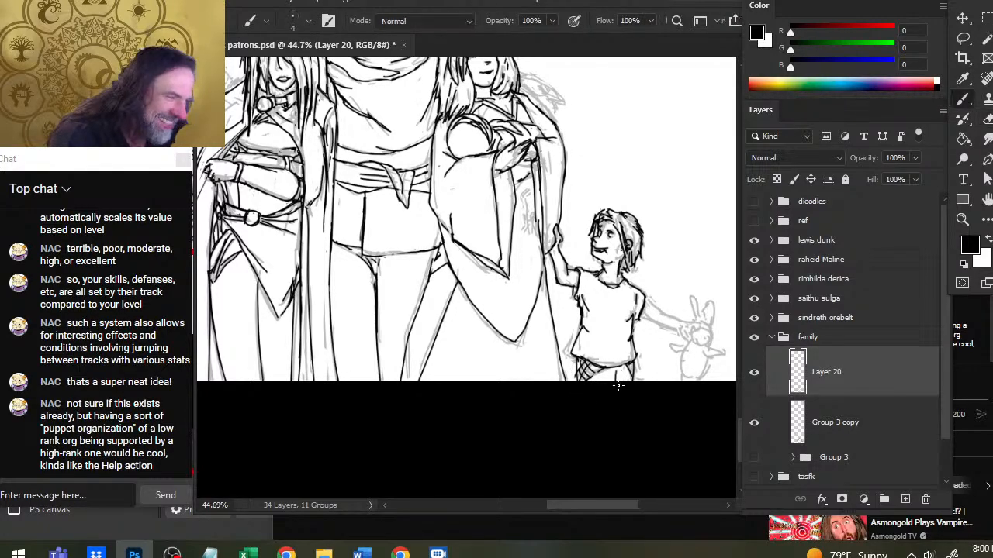
Finish the inner leg lines under the hem and add a short fold across the child's lower shirt.
key("e")
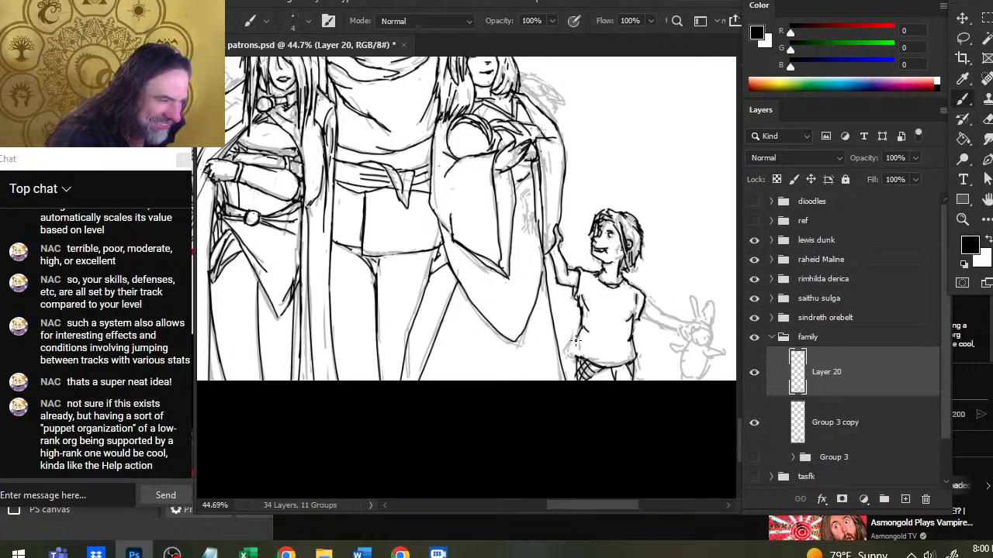
key("b")
left_click_drag(581, 335, 601, 333)
key("e")
key("b")
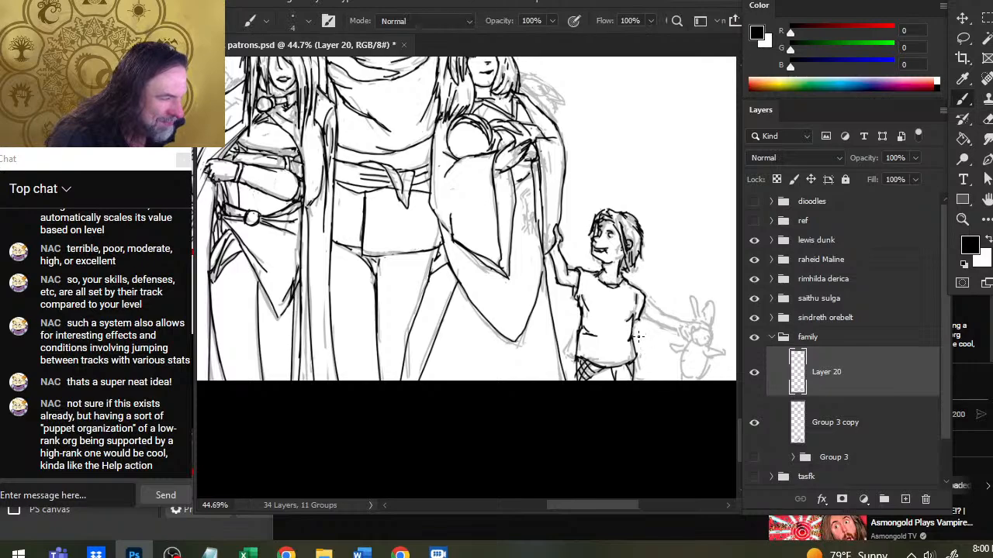
Refine both side contours of the child's shirt by erasing rough edges and redrawing them below the sleeves.
key("e")
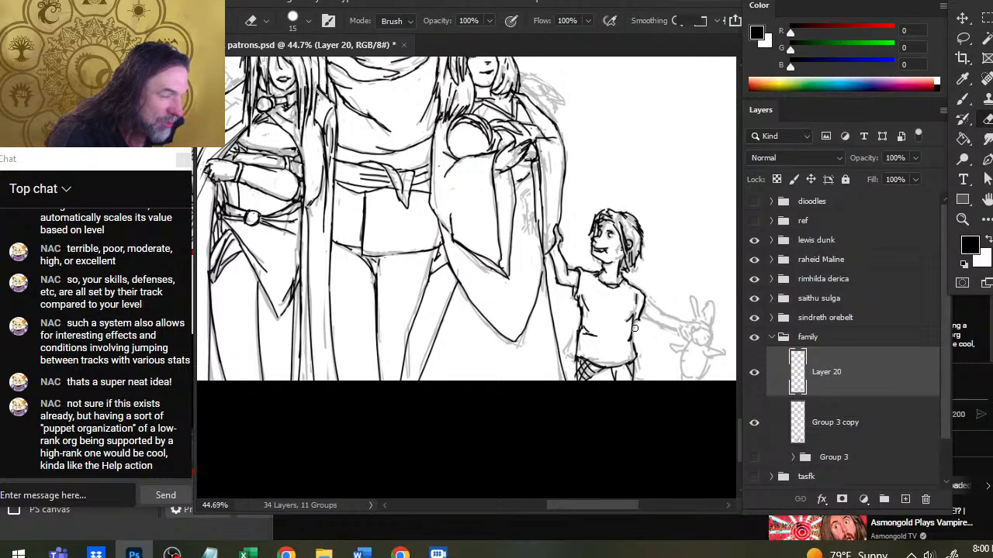
key("b")
key("e")
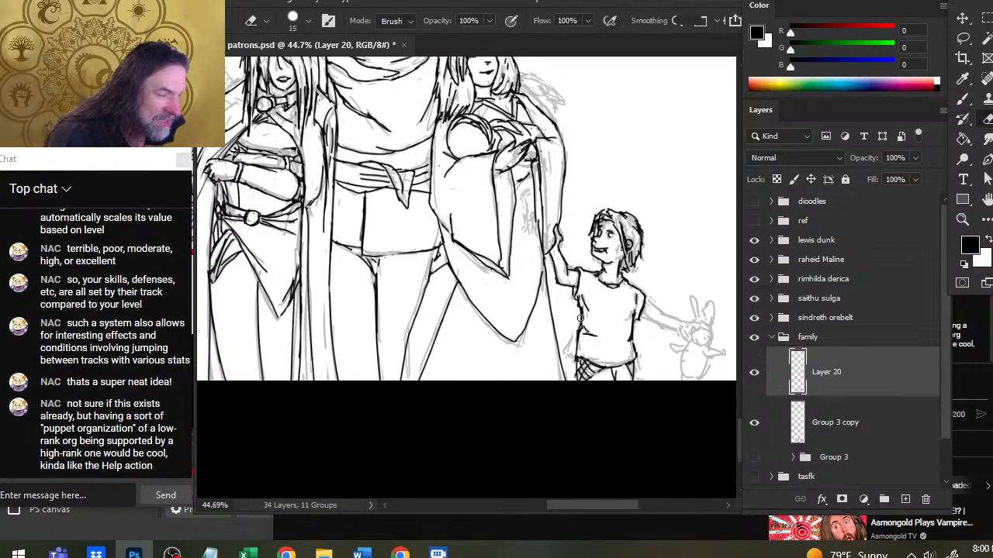
key("b")
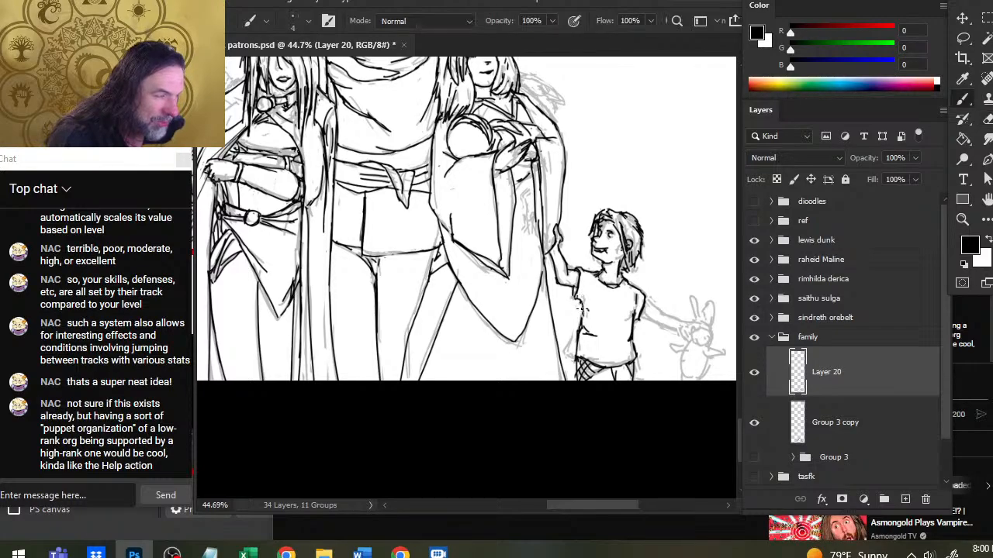
key("e")
key("b")
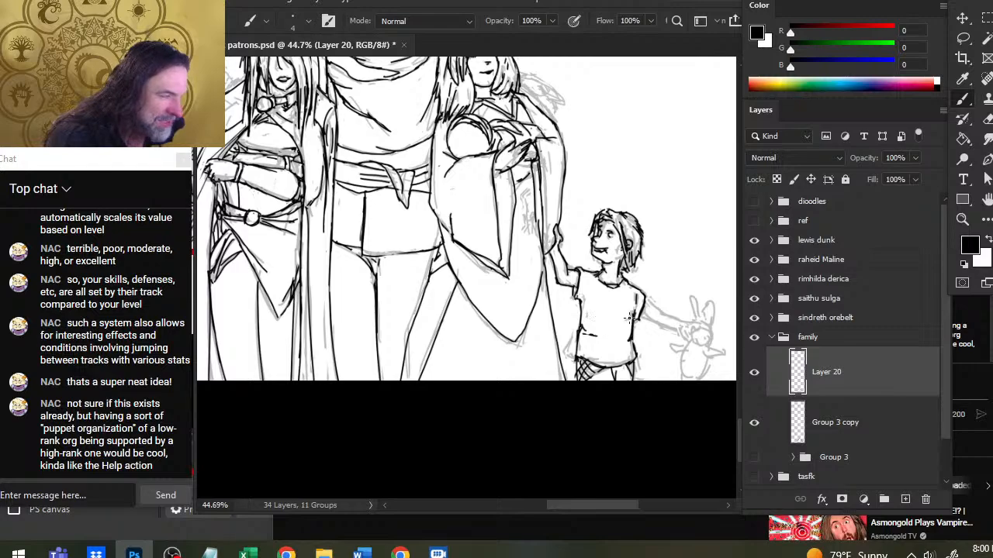
key("e")
key("b")
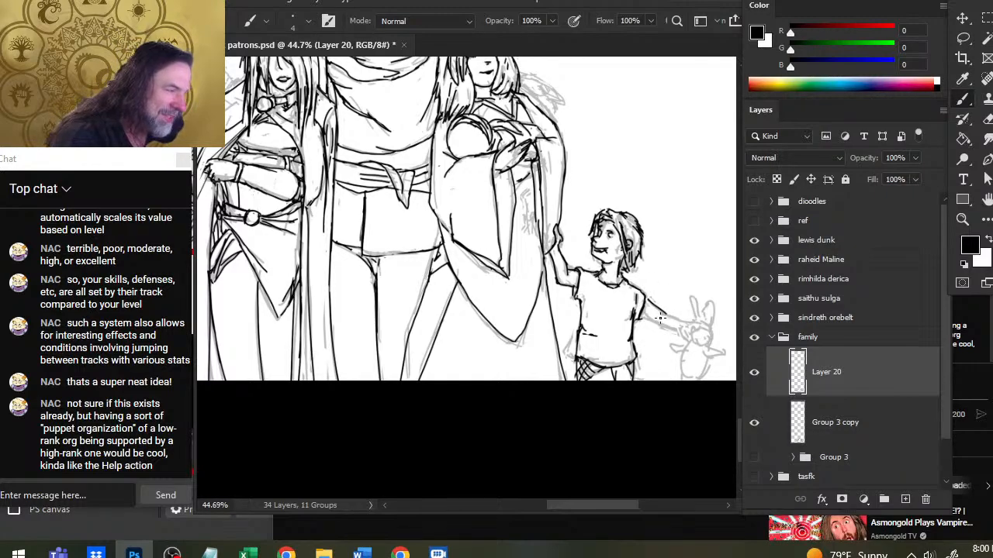
Ink the upper and lower contours of the child's outstretched arm from the sleeve to the toy rabbit.
mouse_move(643, 316)
left_mouse_down()
mouse_move(678, 332)
mouse_move(661, 314)
mouse_move(690, 323)
left_mouse_up()
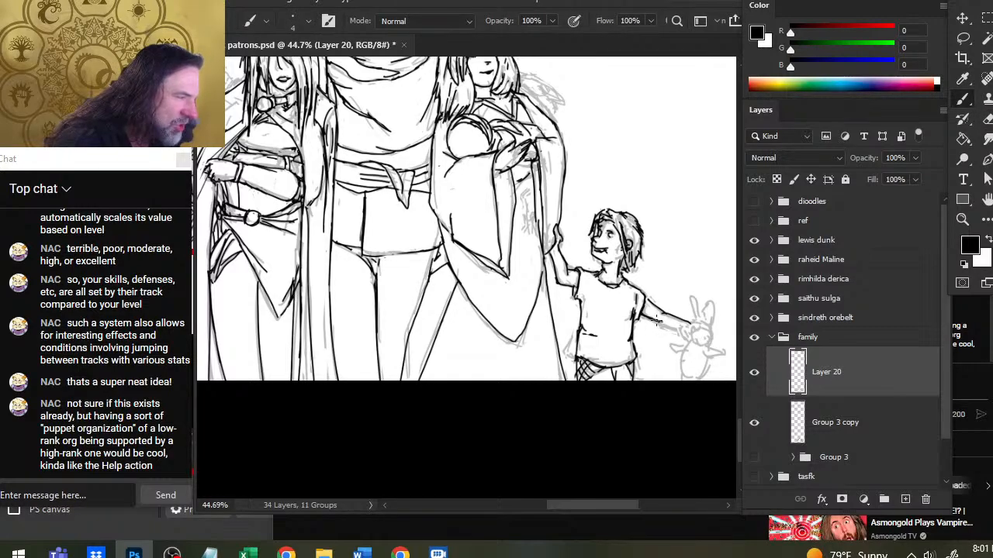
key("e")
key("b")
left_click_drag(667, 324, 682, 328)
key("e")
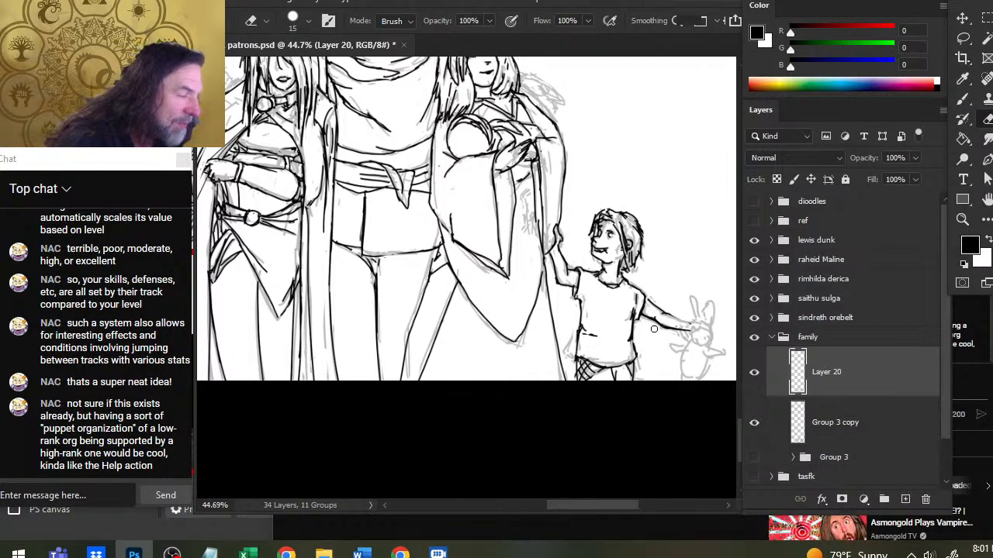
key("b")
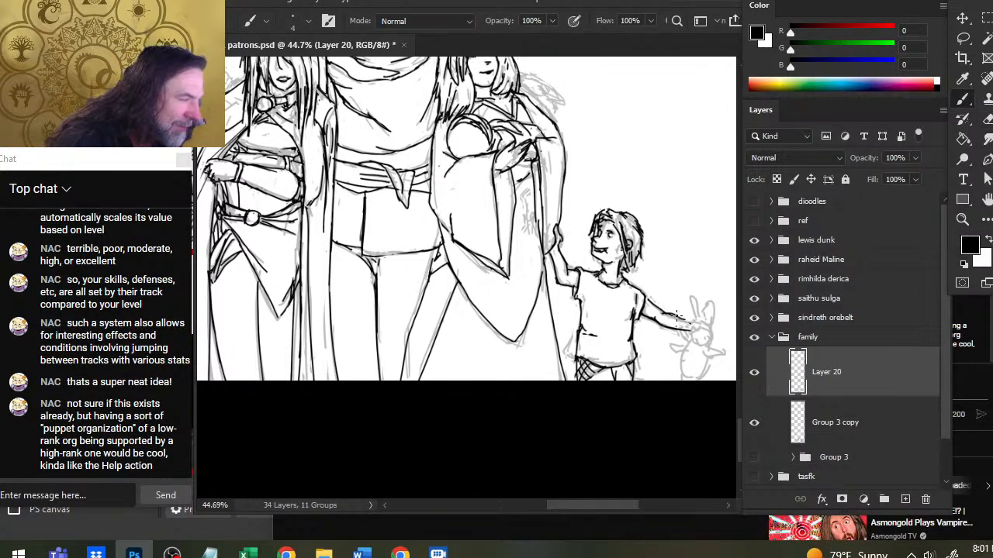
Clean up the forearm's upper contour and redraw it to the hand holding the toy rabbit.
key("e")
key("b")
key("e")
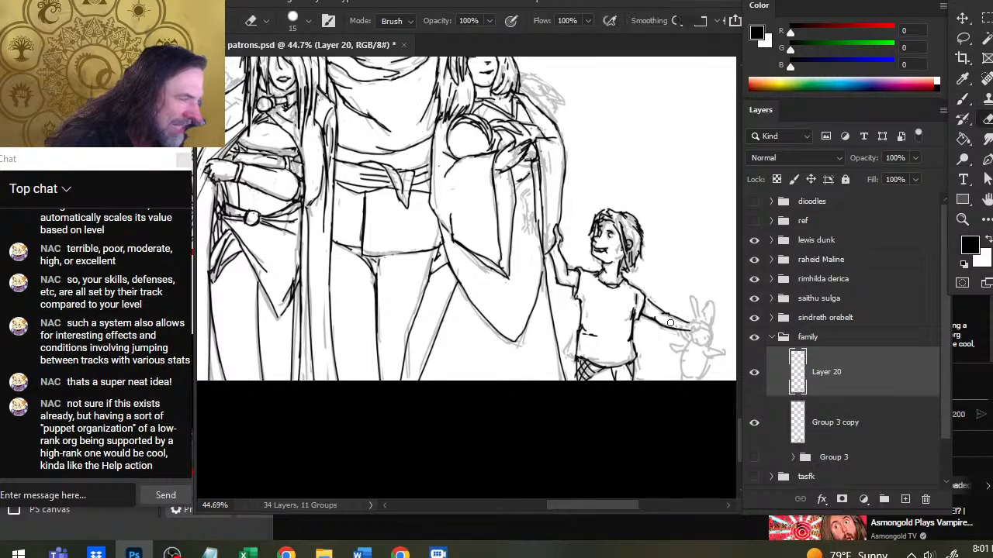
key("b")
left_click_drag(663, 315, 691, 325)
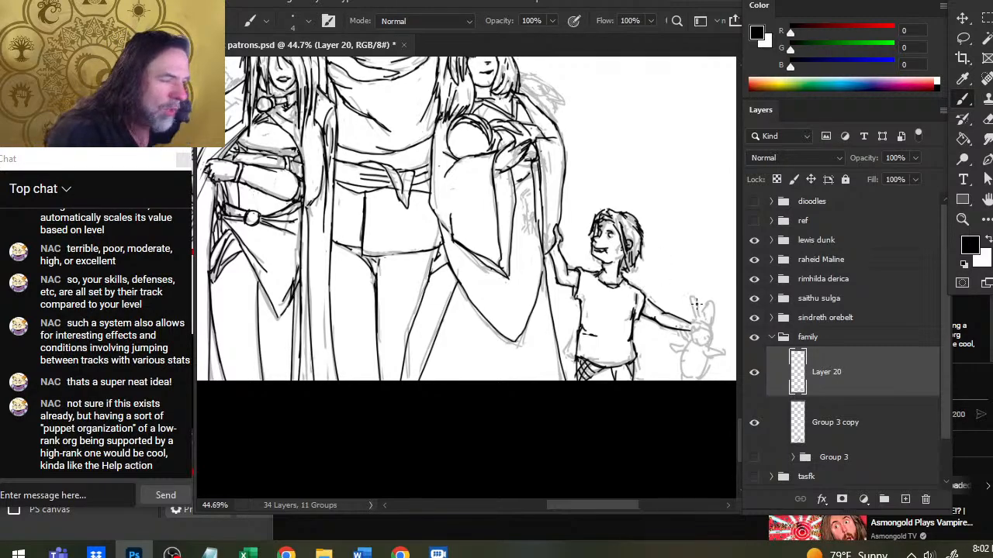
key("e")
key("b")
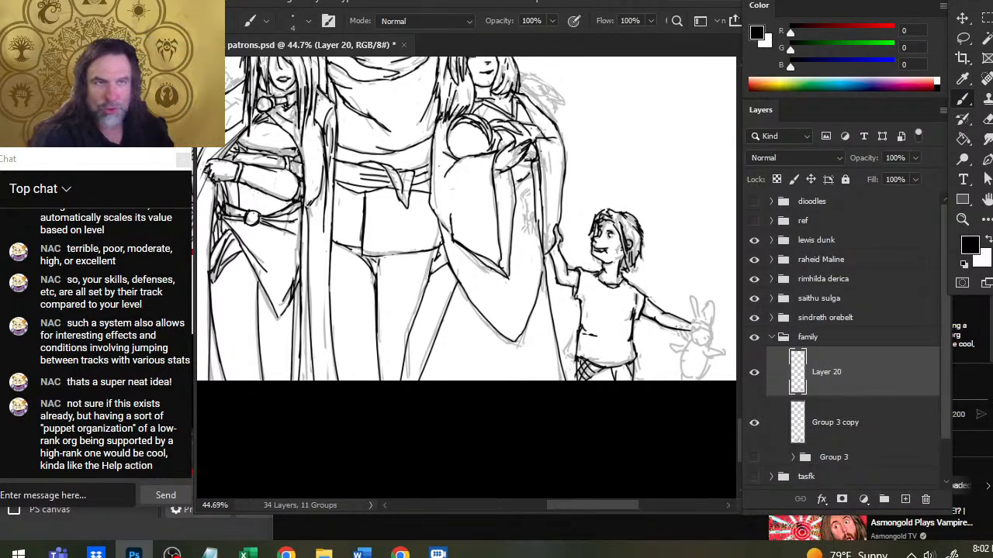
Touch up the child's shirt folds and the side edge under the outstretched arm.
key("e")
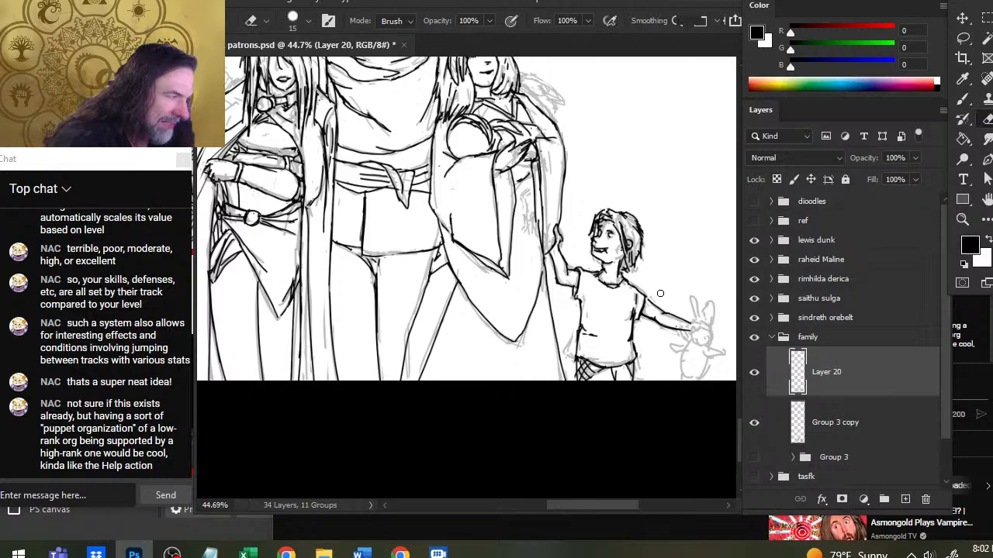
key("b")
key("e")
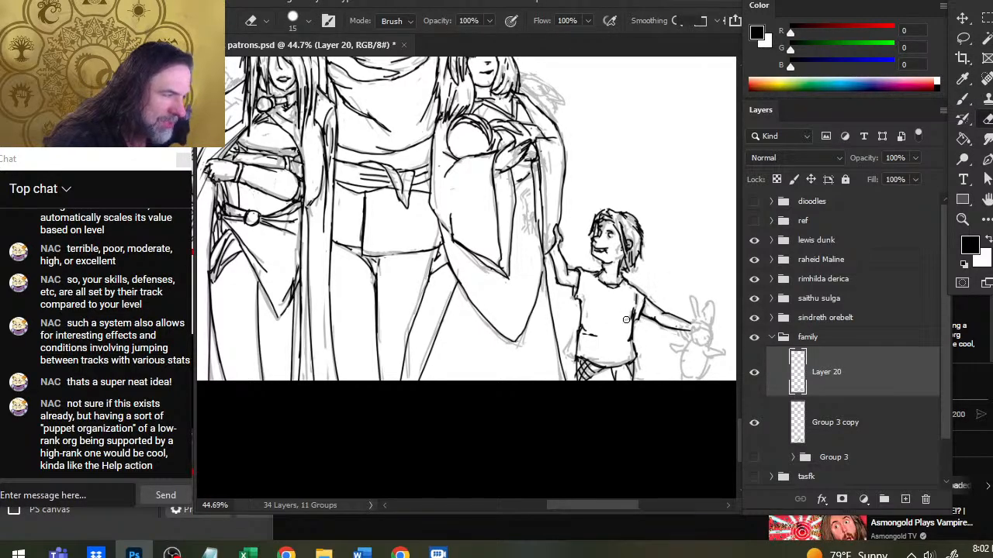
key("b")
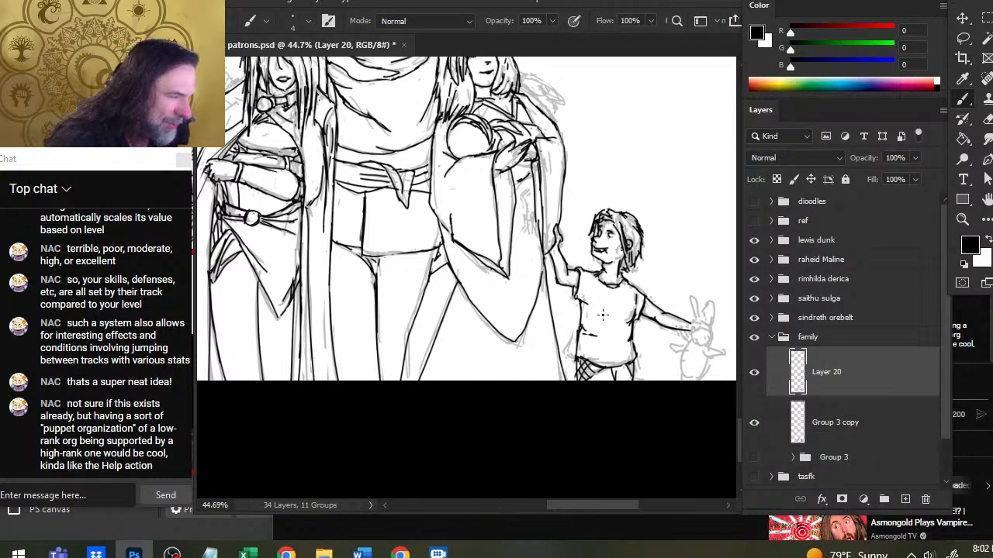
key("e")
key("b")
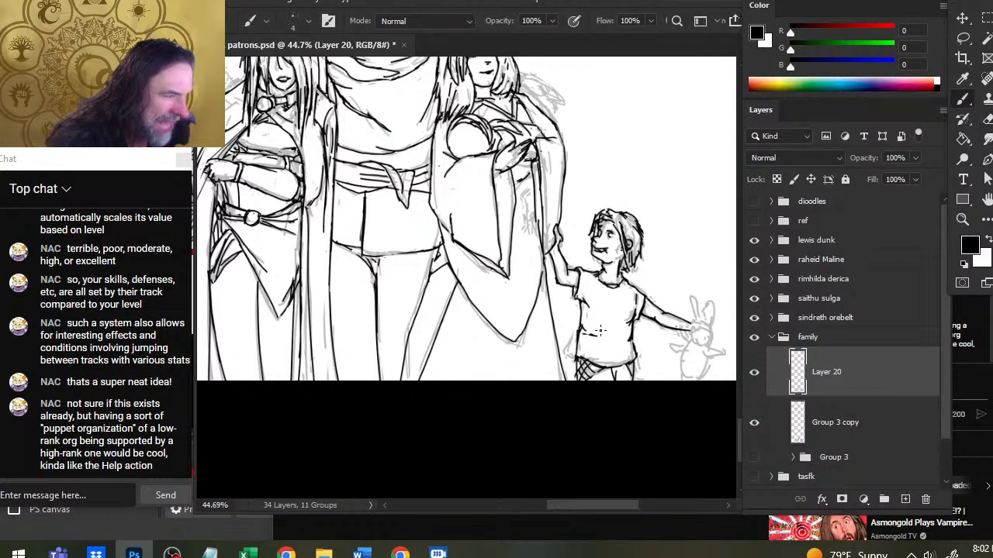
key("e")
mouse_move(631, 332)
left_mouse_down()
mouse_move(634, 314)
mouse_move(631, 328)
left_mouse_up()
key("b")
key("e")
key("b")
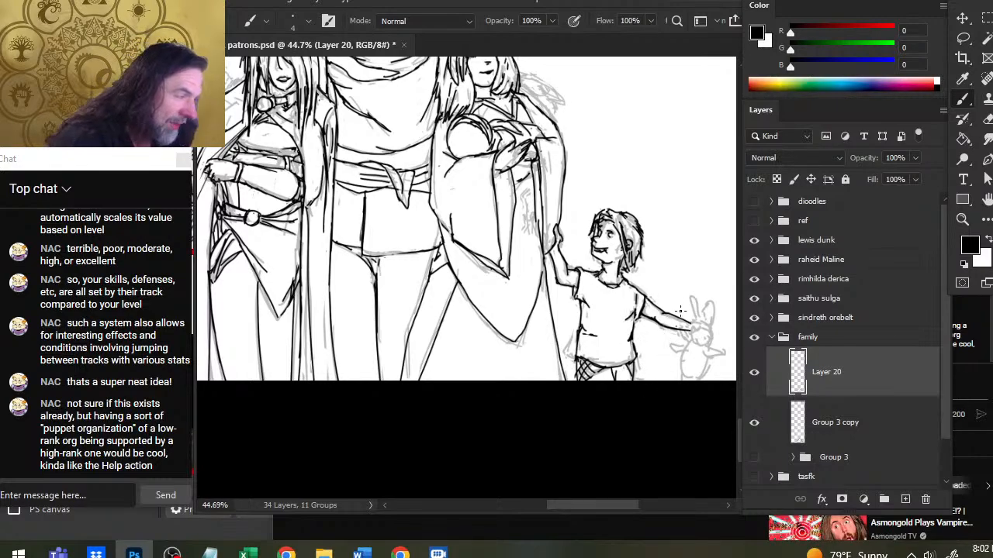
Trim the upper contour of the child's outstretched arm and touch up the line at the sleeve.
key("e")
left_click_drag(668, 304, 657, 312)
key("b")
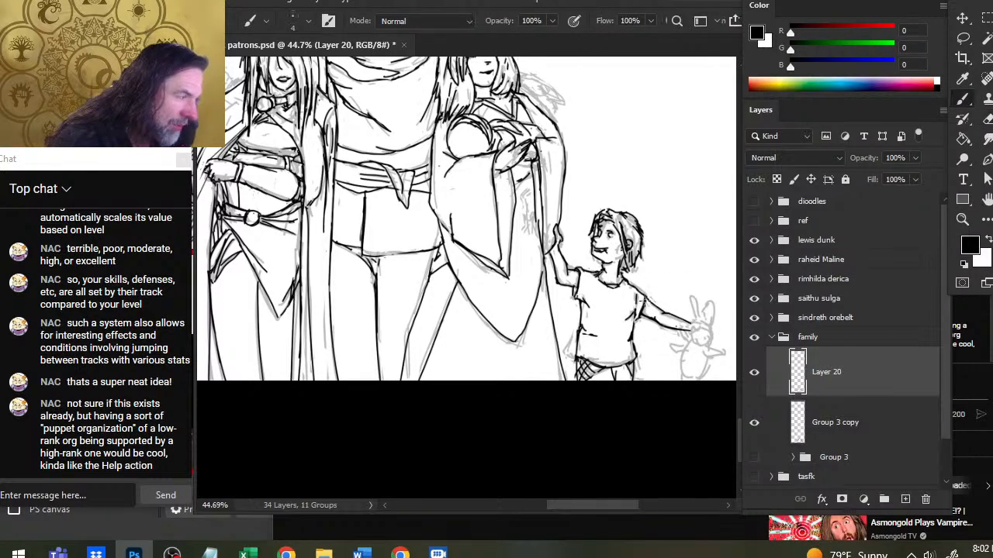
key("e")
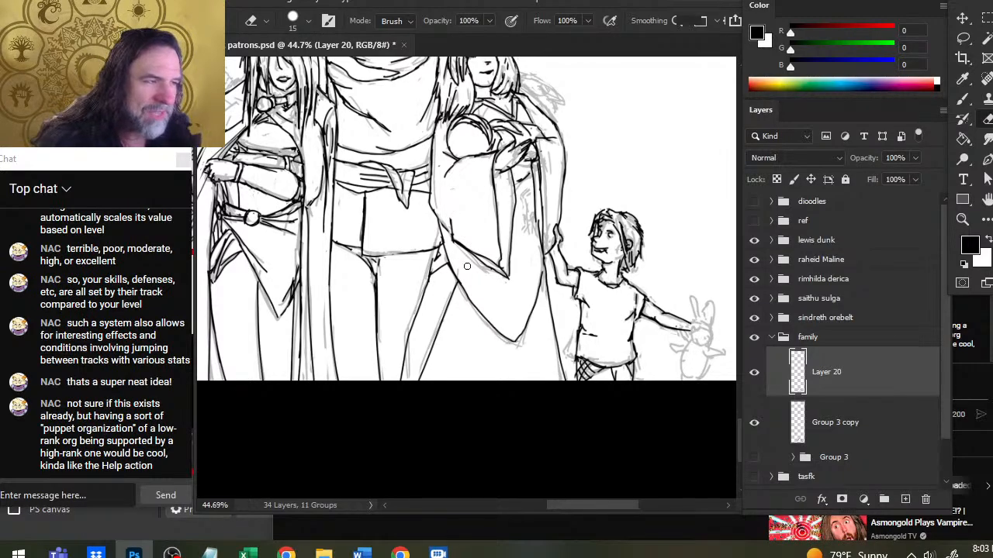
Ink the child's hand at the end of the outstretched arm, where it grips the toy rabbit's ears, cleaning up stray lines.
key("b")
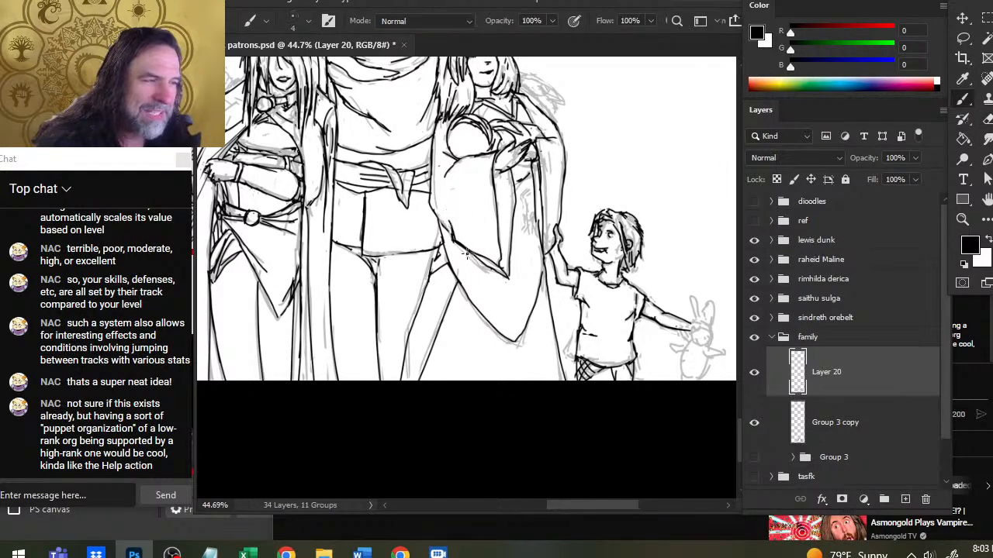
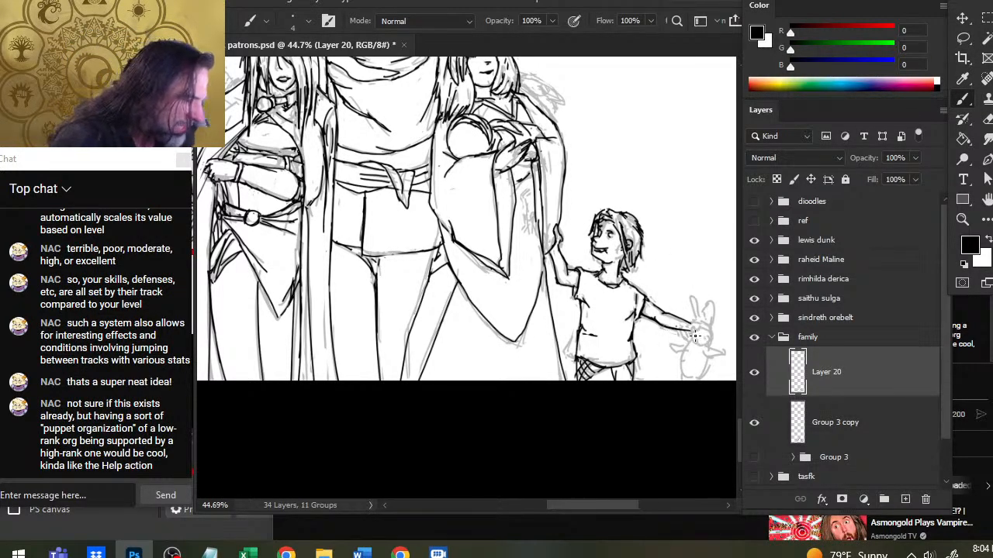
mouse_move(691, 329)
left_mouse_down()
mouse_move(707, 324)
mouse_move(697, 327)
left_mouse_up()
key("e")
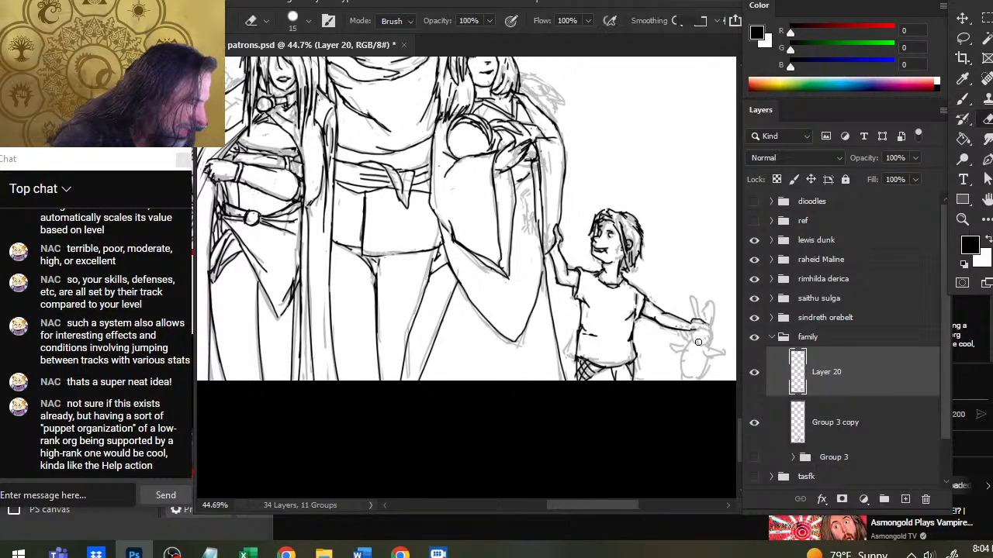
key("b")
key("e")
key("b")
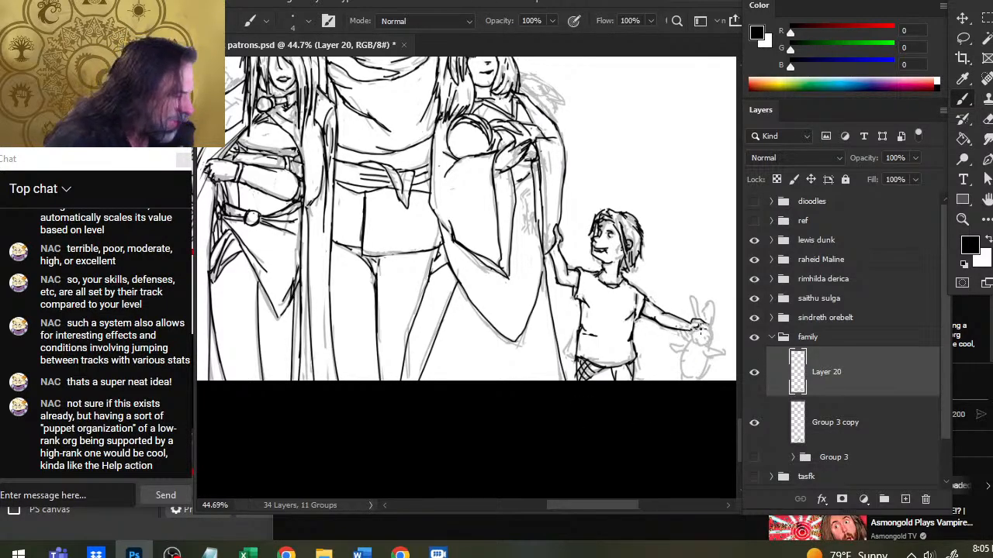
key("e")
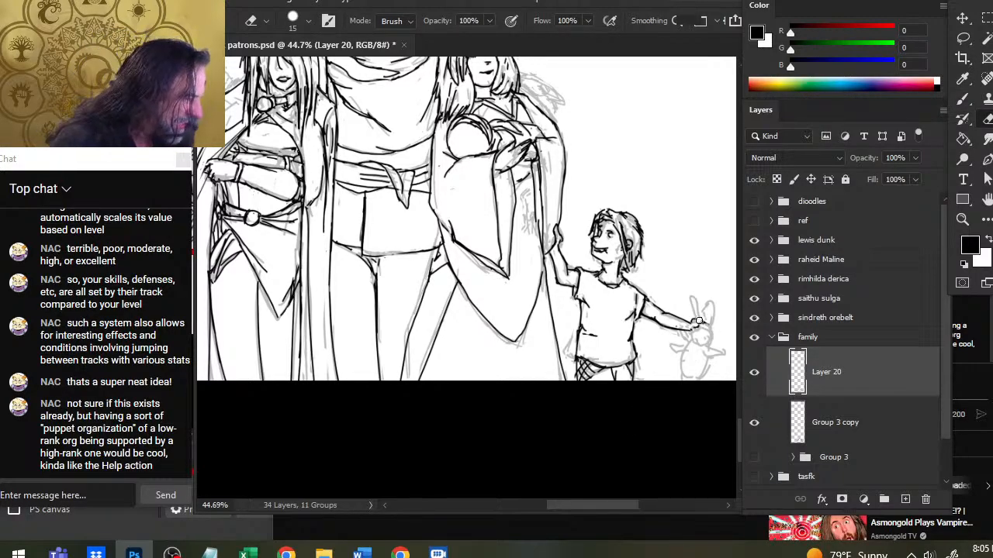
key("b")
left_click_drag(695, 321, 708, 325)
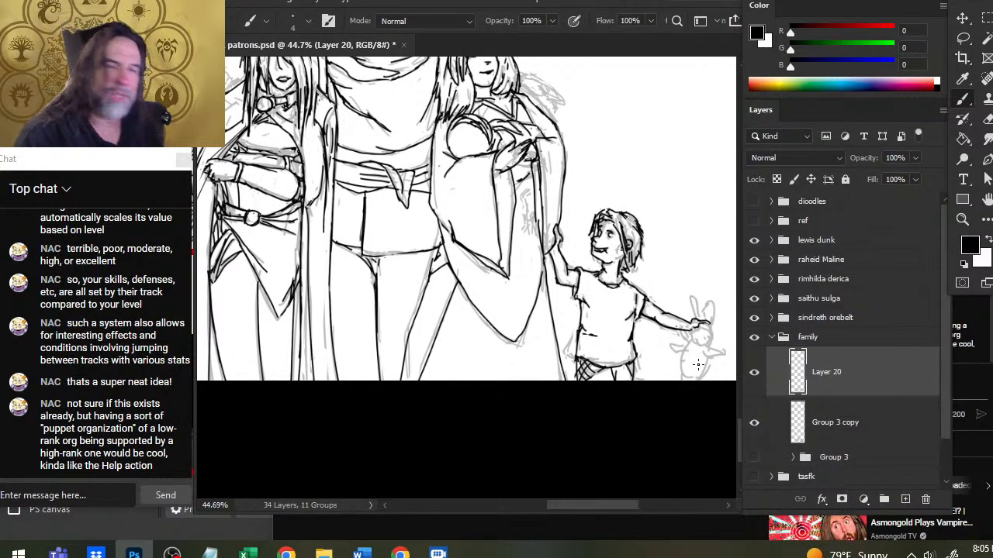
Refine the child's gripping fingers and ink the top and side of the toy rabbit's head below them.
key("e")
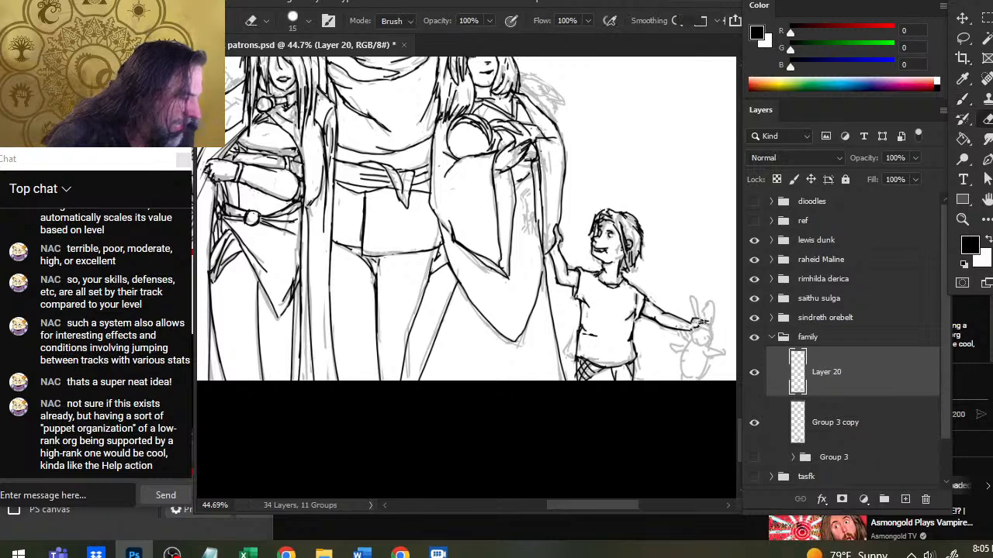
mouse_move(708, 336)
left_mouse_down()
mouse_move(696, 321)
mouse_move(714, 327)
left_mouse_up()
key("b")
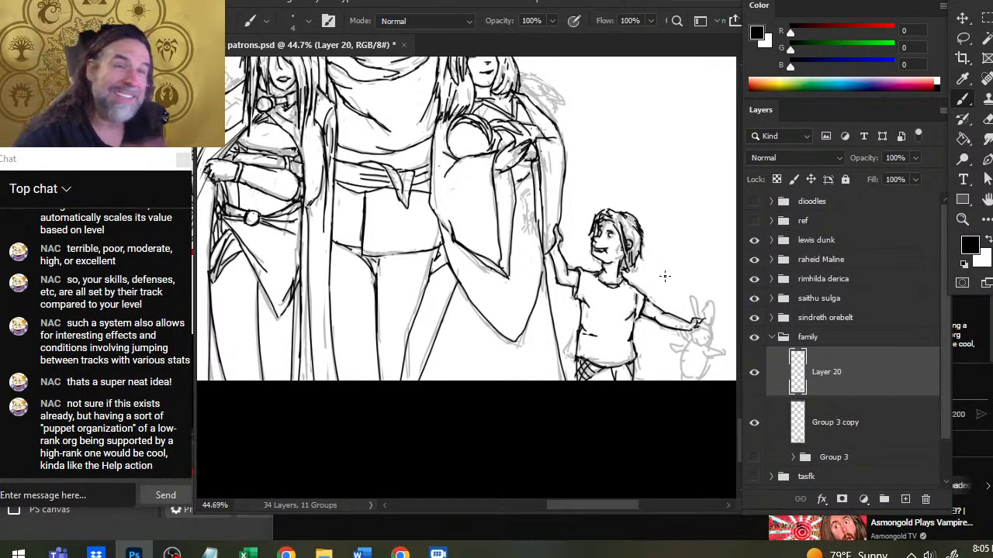
key("e")
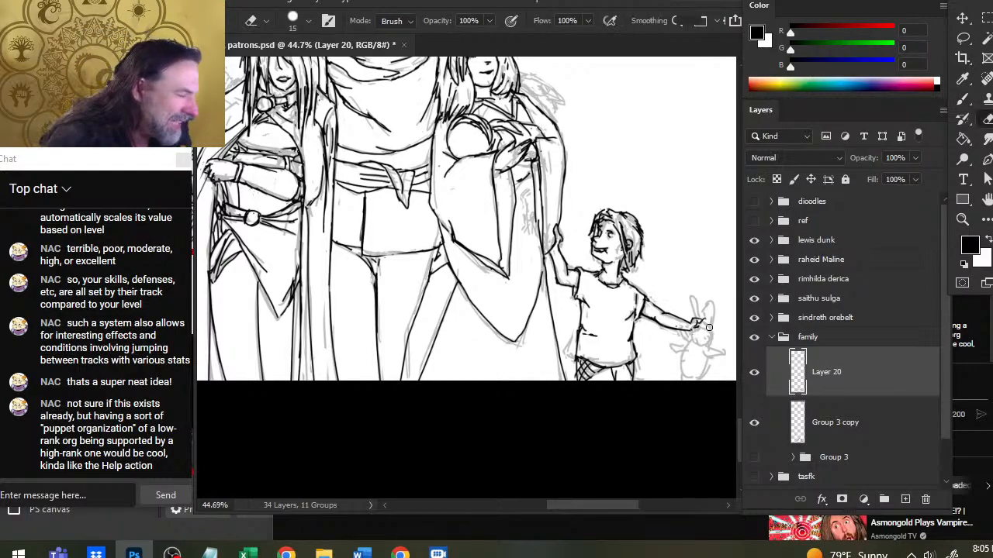
key("b")
mouse_move(698, 325)
left_mouse_down()
mouse_move(707, 329)
mouse_move(697, 345)
mouse_move(706, 331)
left_mouse_up()
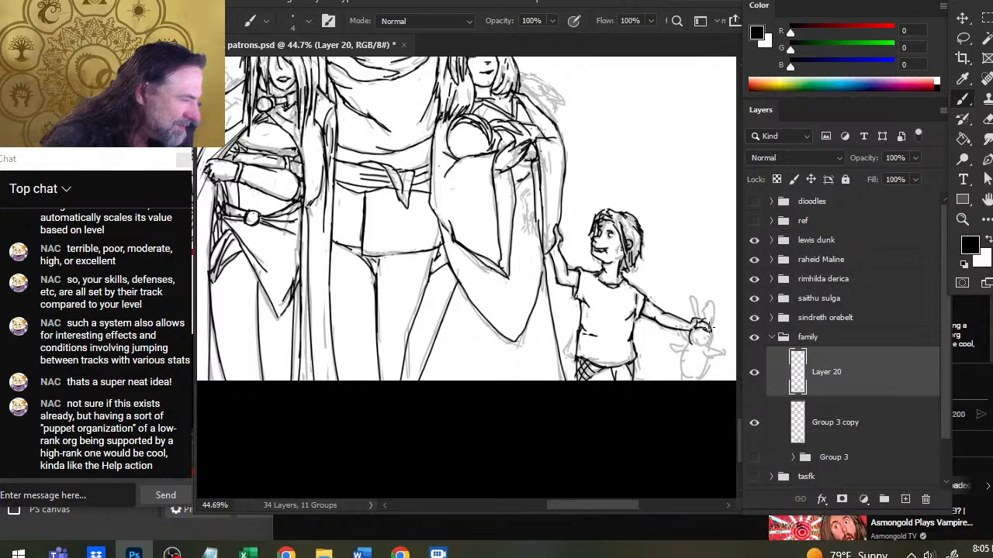
key("e")
key("b")
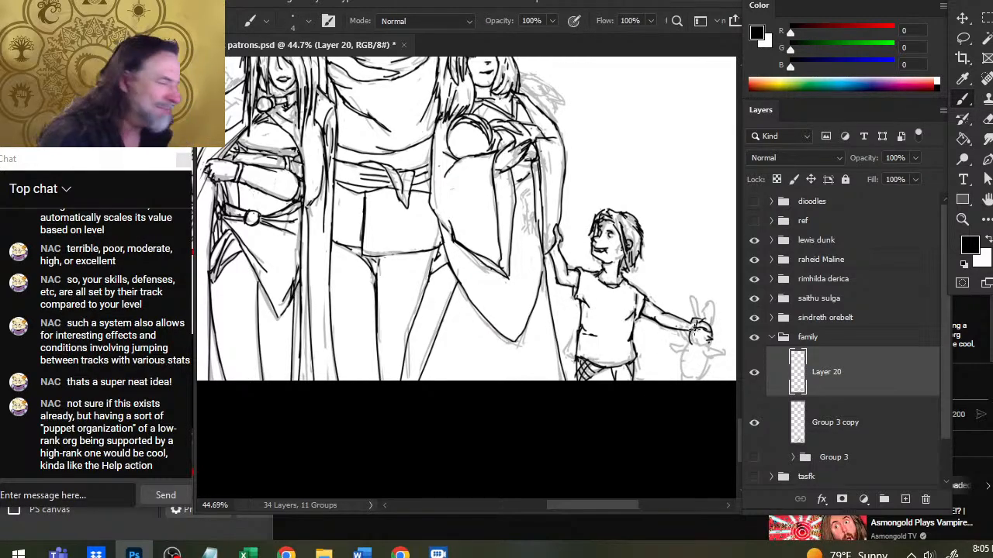
Ink the toy rabbit's looped ear rising above the child's hand, erasing and redrawing where needed.
mouse_move(696, 322)
left_mouse_down()
mouse_move(686, 293)
mouse_move(701, 287)
mouse_move(704, 299)
mouse_move(693, 303)
mouse_move(704, 303)
mouse_move(695, 288)
mouse_move(703, 318)
mouse_move(691, 296)
mouse_move(701, 315)
mouse_move(715, 306)
left_mouse_up()
key("e")
key("b")
key("e")
key("b")
Ink both edges of the toy rabbit's long pointed ear, slanting outward away from the child.
mouse_move(717, 320)
left_mouse_down()
mouse_move(660, 300)
mouse_move(660, 312)
mouse_move(666, 286)
mouse_move(686, 276)
mouse_move(656, 311)
left_mouse_up()
key("e")
key("b")
mouse_move(671, 297)
left_mouse_down()
mouse_move(657, 310)
mouse_move(679, 300)
mouse_move(691, 276)
left_mouse_up()
key("e")
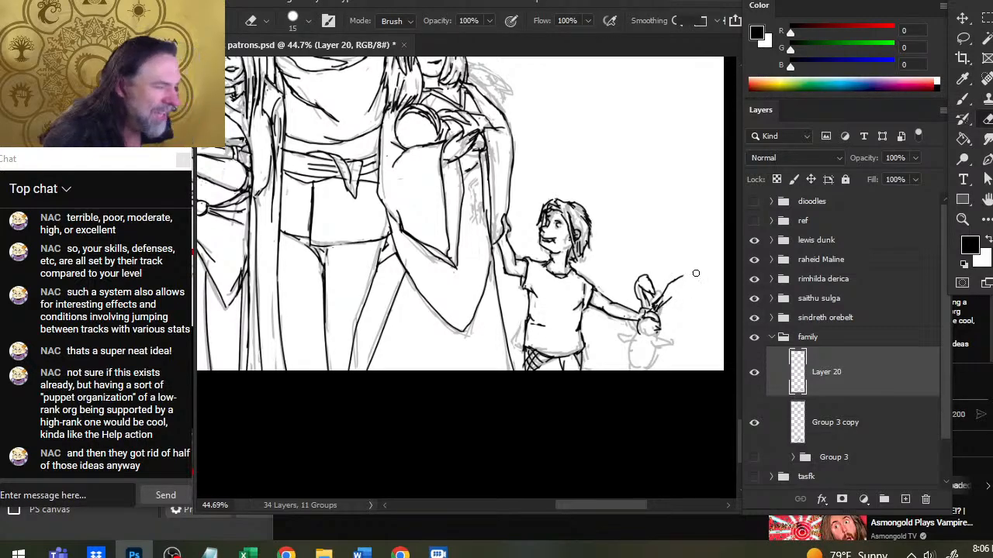
key("b")
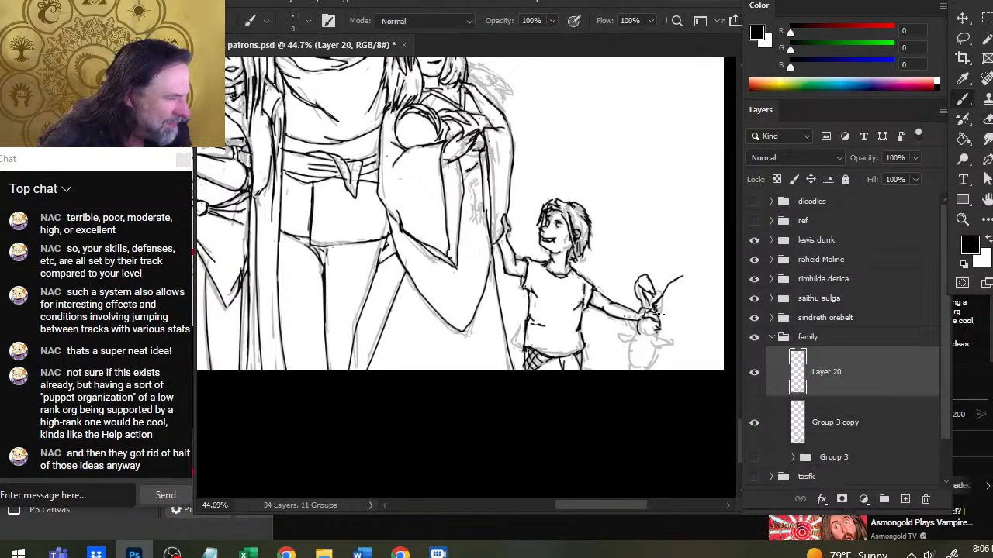
left_click_drag(655, 310, 686, 274)
Reduce the eraser size to 10 and reshape the lower edge of the rabbit's long pointed ear.
key("e")
key("[")
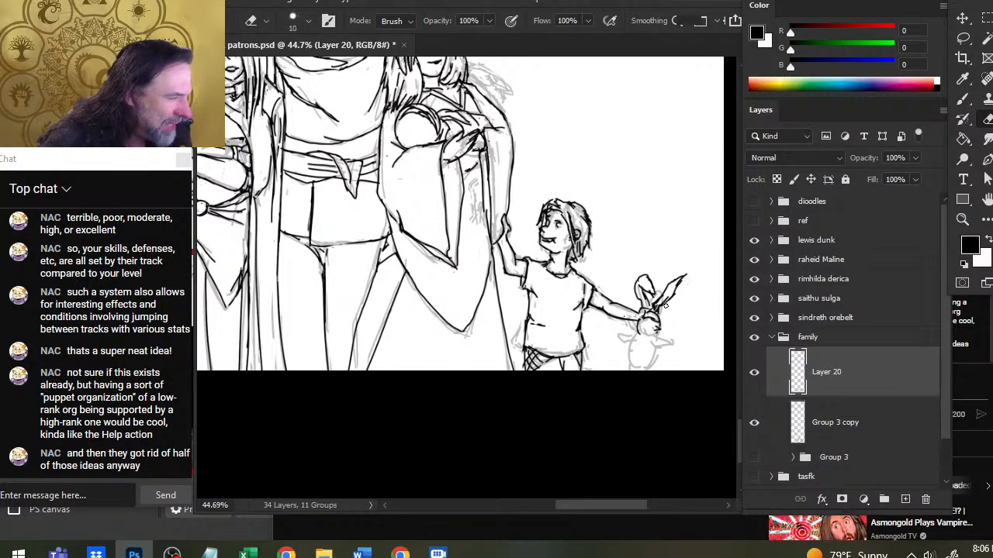
key("b")
left_click_drag(656, 313, 676, 287)
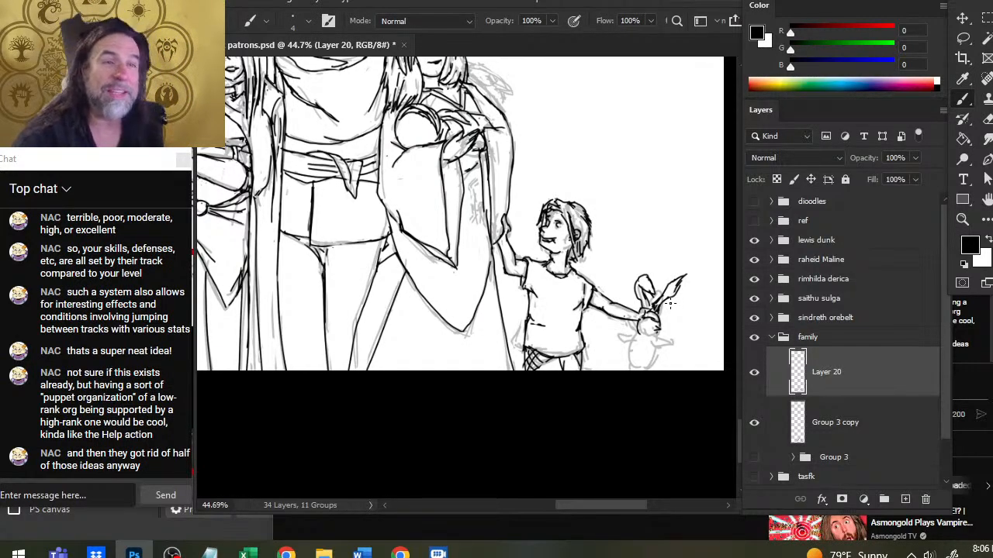
key("e")
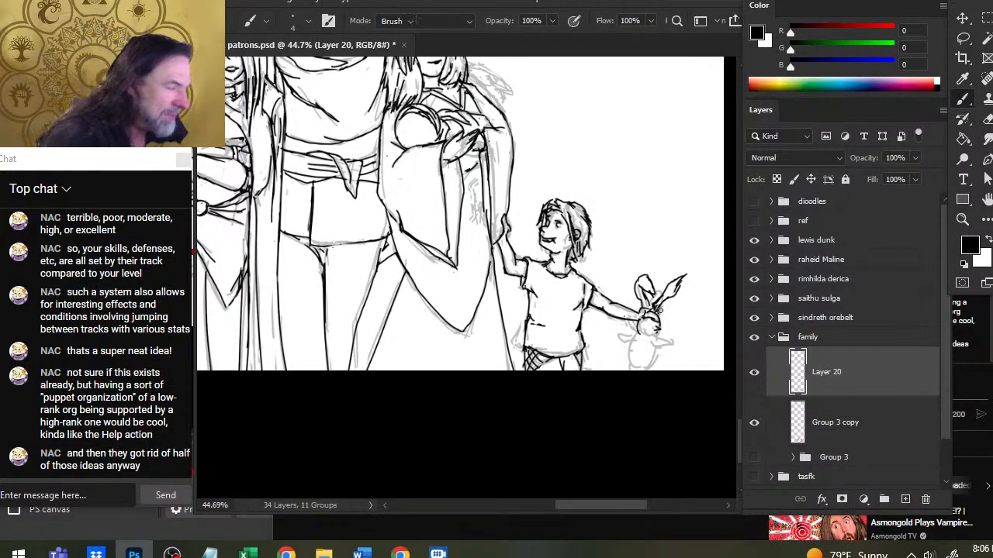
mouse_move(681, 304)
left_mouse_down()
mouse_move(673, 296)
mouse_move(685, 275)
mouse_move(668, 298)
left_mouse_up()
key("b")
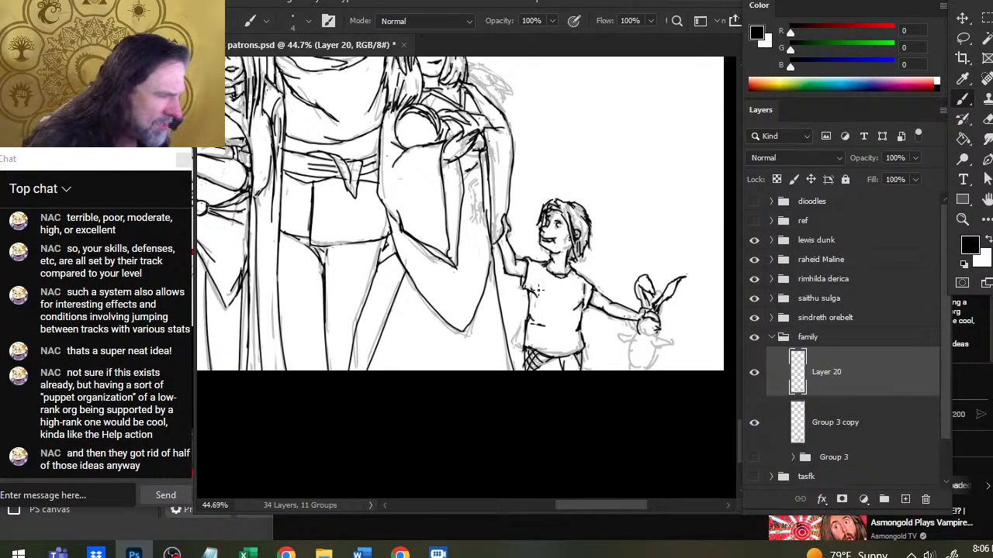
Ink the toy rabbit's rounded head and muzzle with small strokes, alternately erasing and redrawing the details.
key("e")
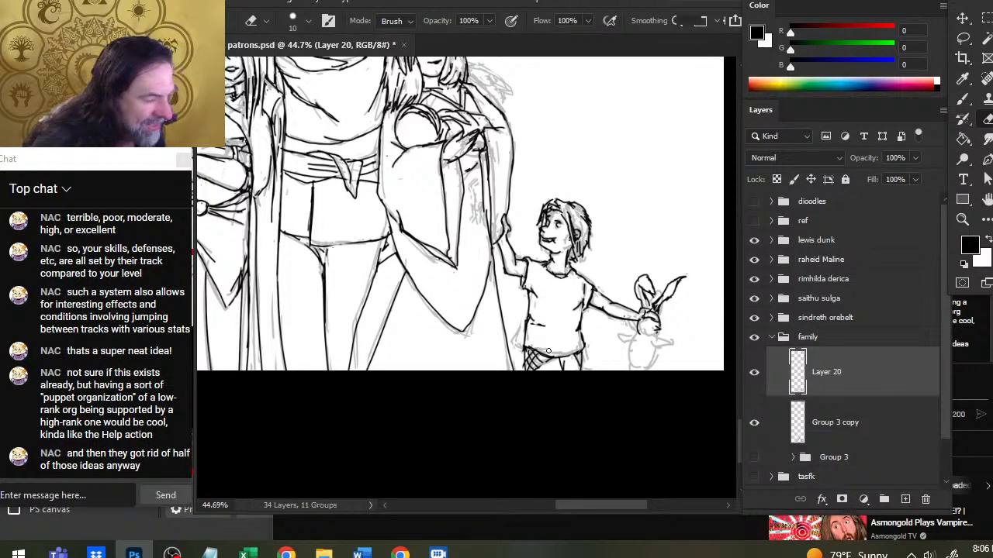
key("b")
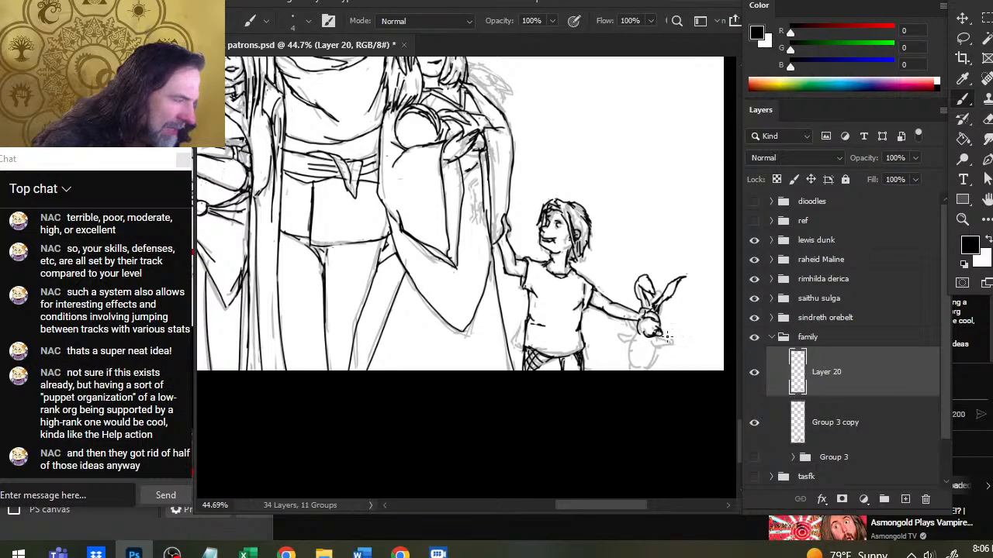
key("e")
key("b")
key("e")
key("b")
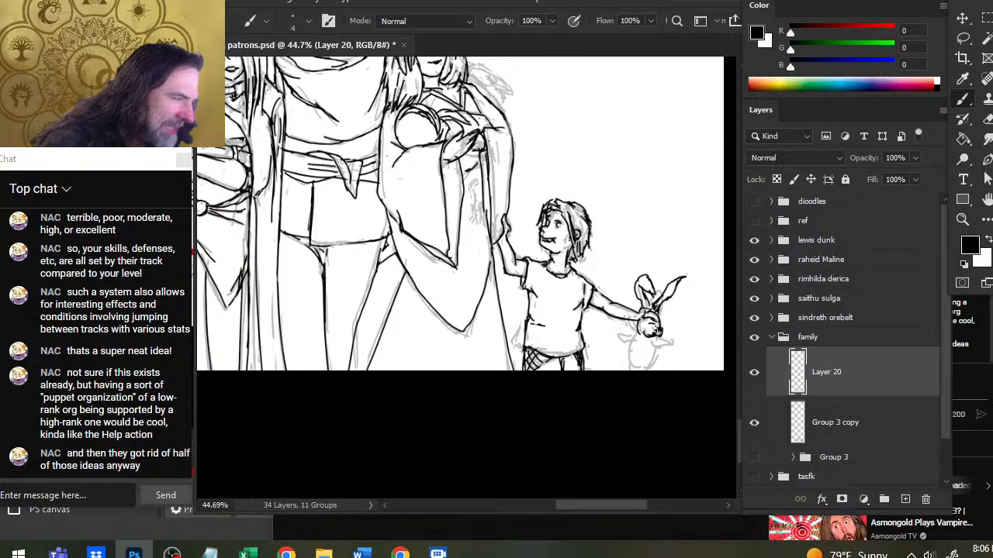
key("e")
key("b")
key("e")
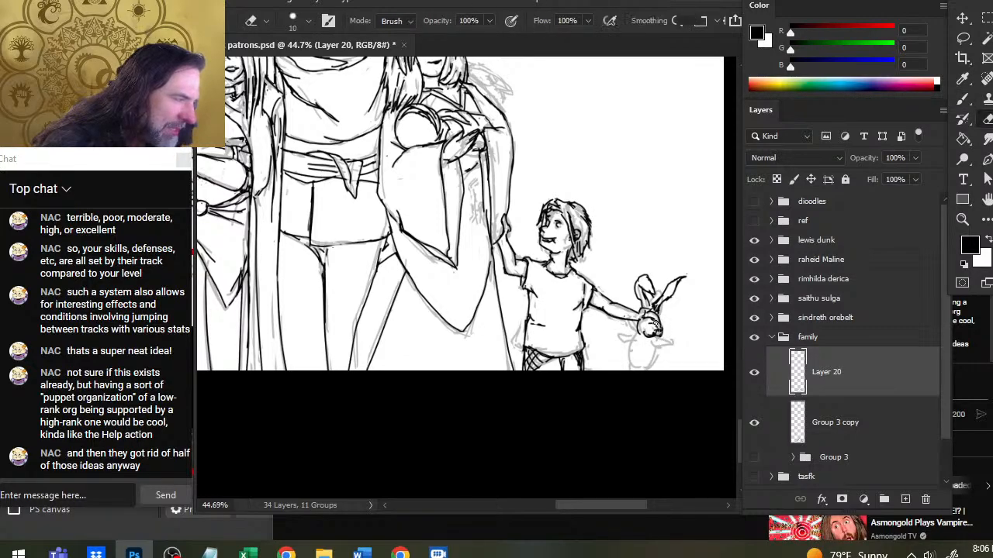
key("b")
key("e")
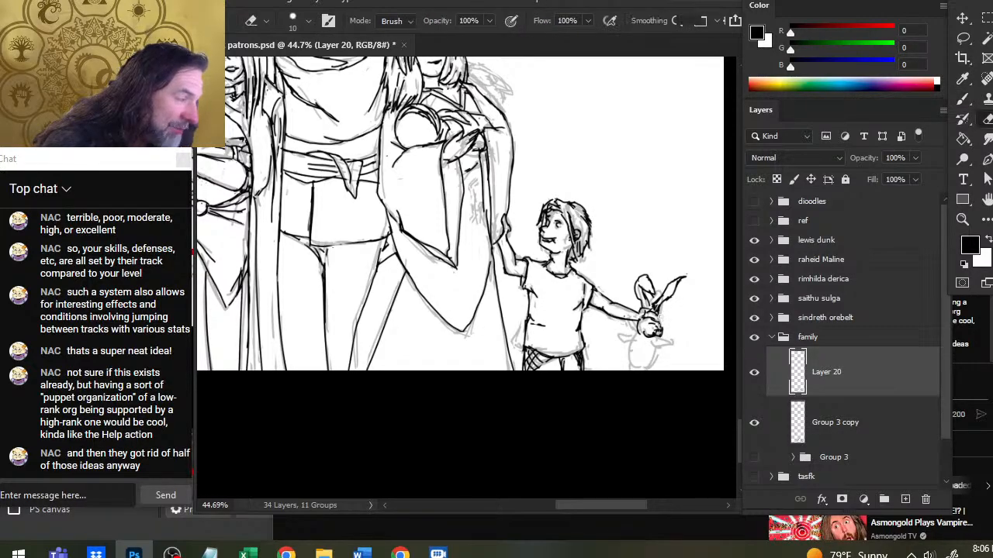
Touch up the top of the rabbit's head and ink its two small arms and the sides of its body.
key("b")
left_click_drag(652, 310, 657, 318)
key("e")
key("b")
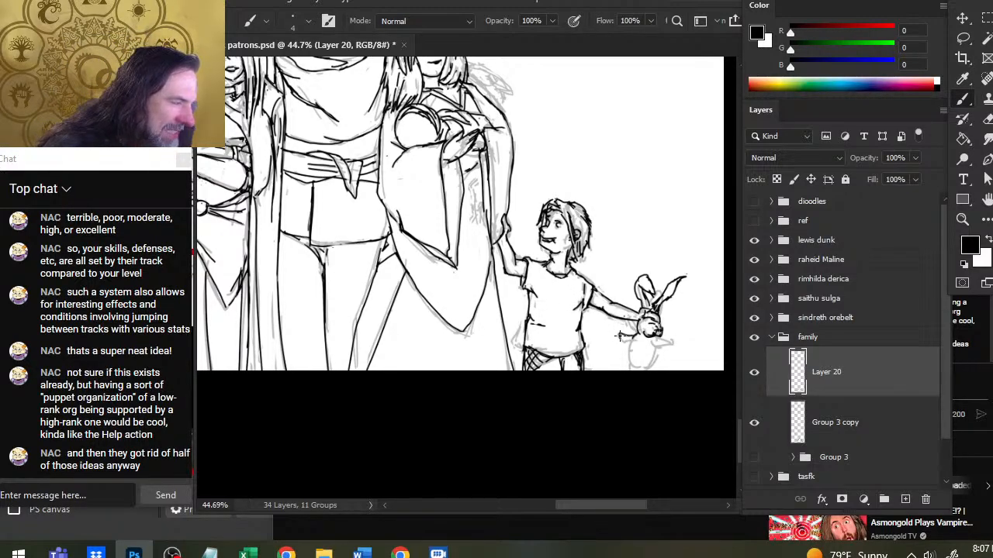
mouse_move(619, 336)
left_mouse_down()
mouse_move(636, 354)
mouse_move(661, 350)
mouse_move(658, 335)
mouse_move(653, 360)
left_mouse_up()
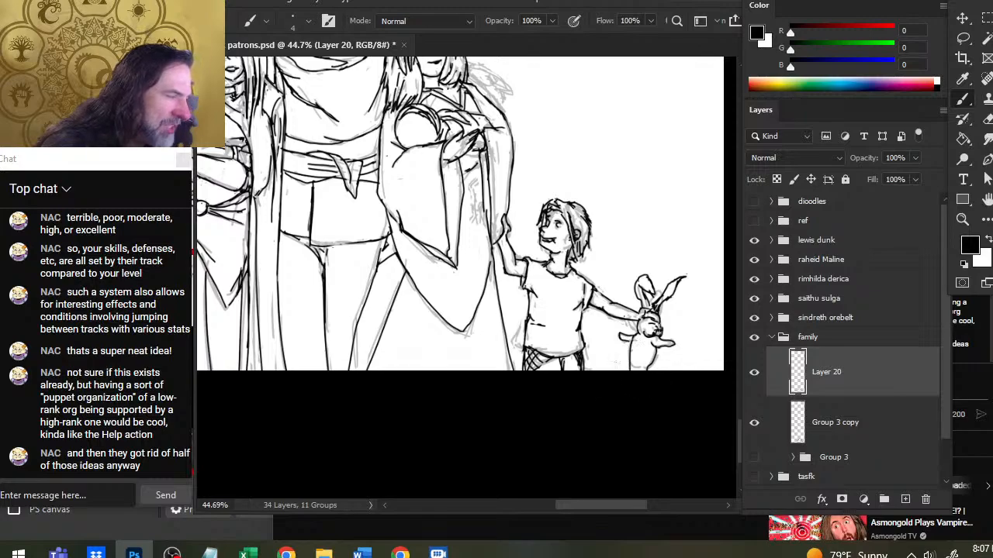
Erase the heavy marks on the rabbit's muzzle and redraw its nose and mouth more lightly.
key("e")
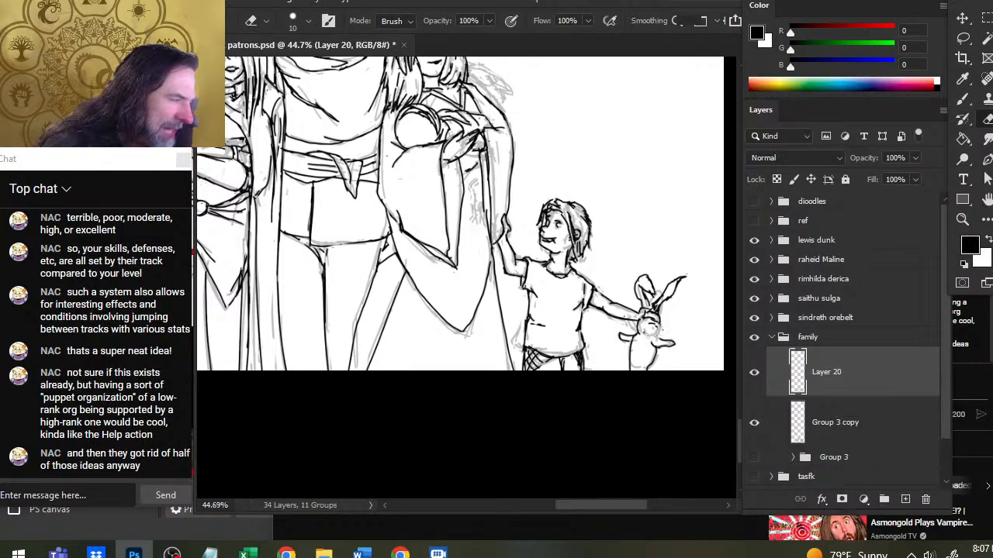
key("b")
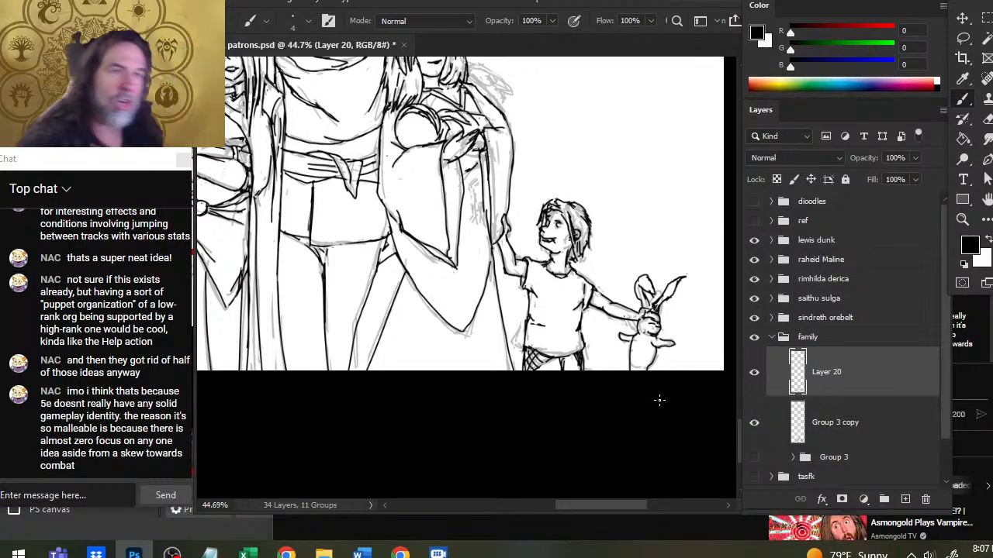
key("e")
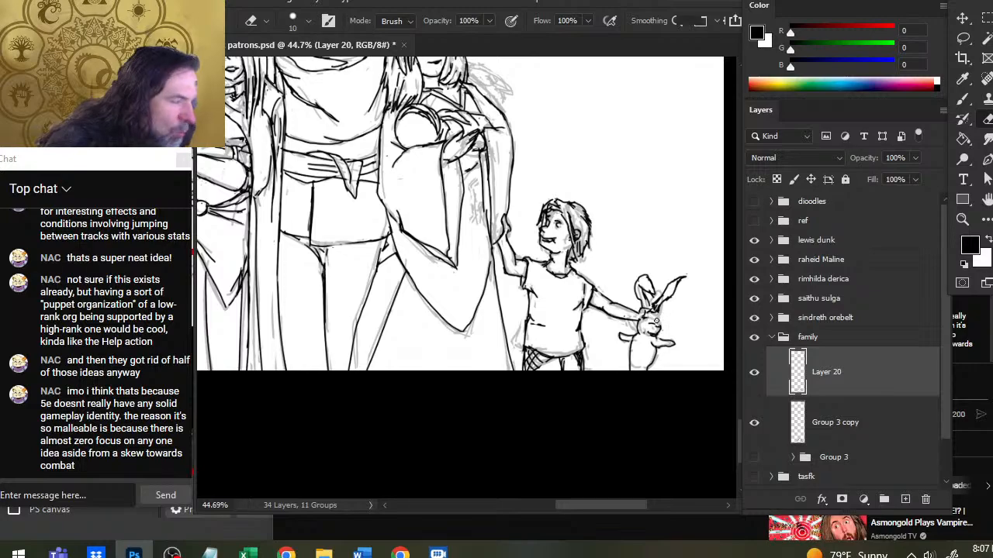
key("b")
key("e")
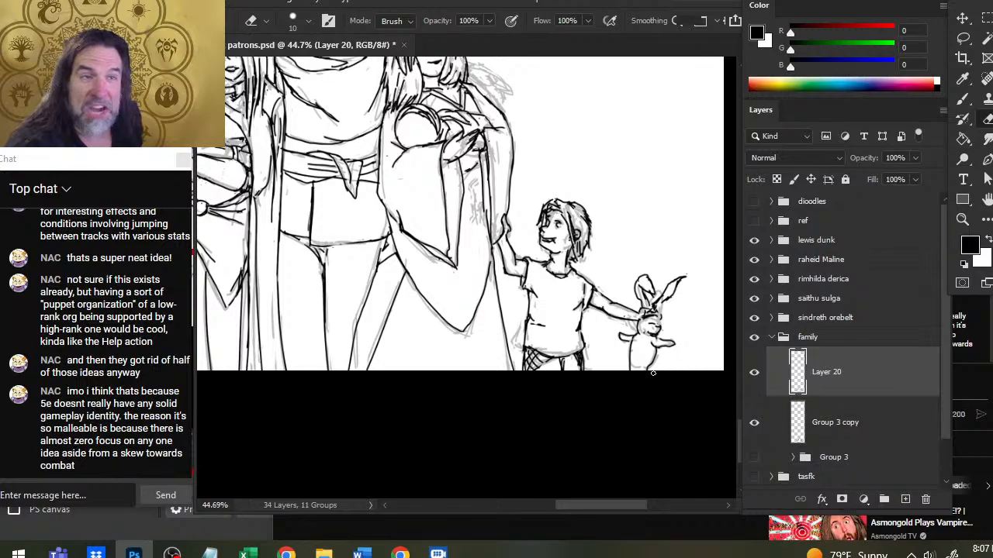
Clean up the lines under the child's hand and ink the rabbit's eyes and upper face.
key("super")
key("Escape")
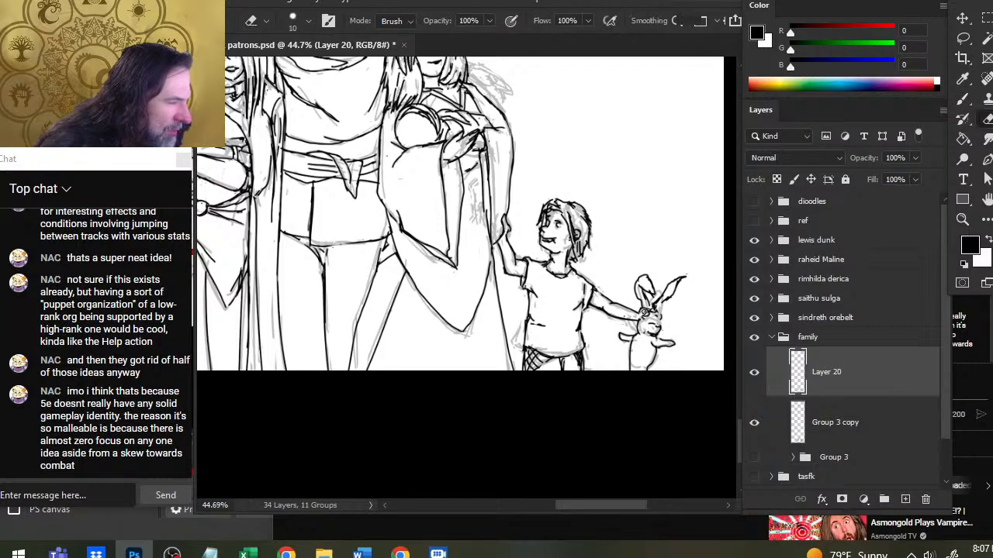
key("b")
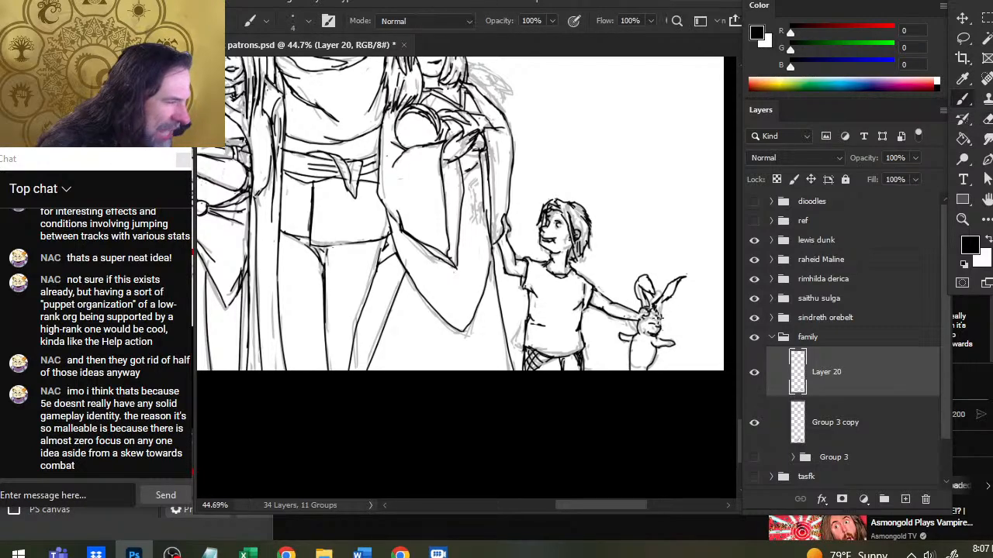
key("e")
key("b")
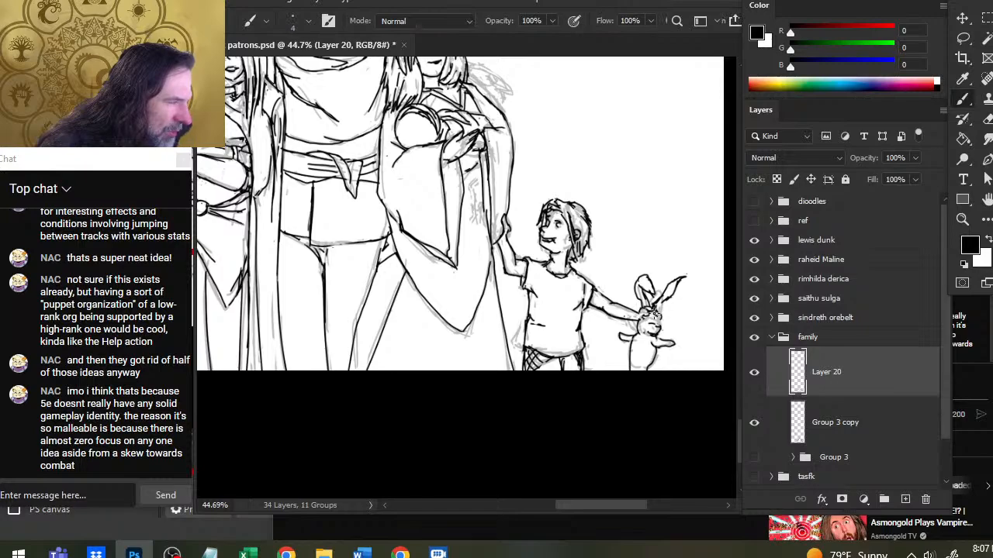
key("e")
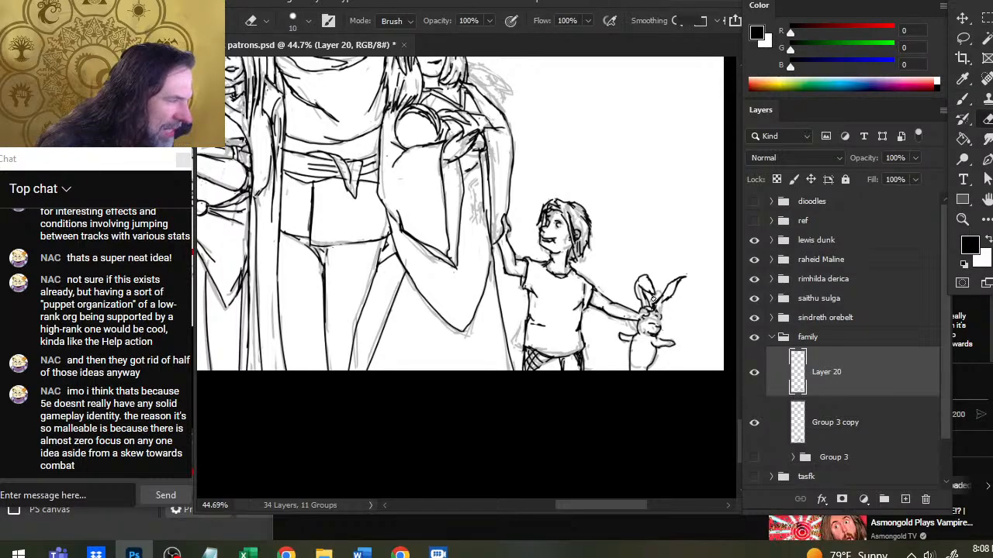
key("b")
mouse_move(658, 317)
left_mouse_down()
mouse_move(660, 303)
mouse_move(658, 329)
mouse_move(650, 325)
left_mouse_up()
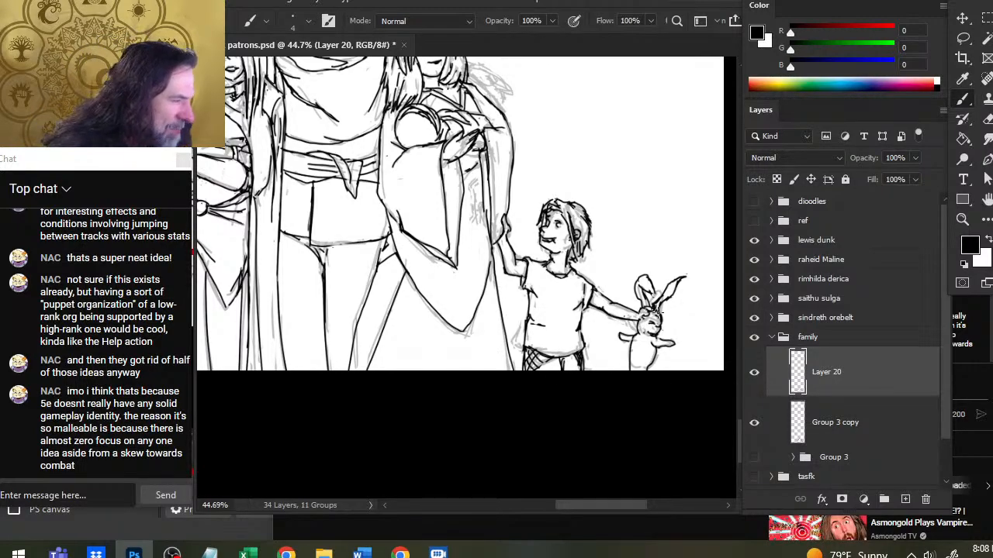
Touch up the base and inner edges of the toy rabbit's ears with small alternating brush and eraser strokes.
key("e")
key("b")
mouse_move(632, 290)
left_mouse_down()
mouse_move(647, 317)
mouse_move(676, 288)
mouse_move(658, 300)
left_mouse_up()
key("e")
key("b")
key("e")
key("b")
key("e")
key("b")
key("e")
key("b")
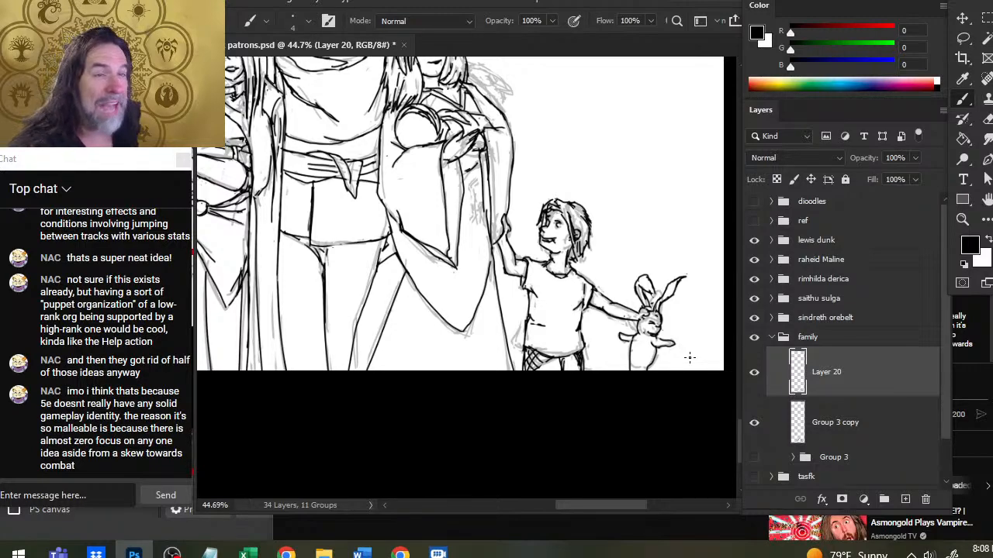
Trim the tip and inner edge of the rabbit's long outstretched ear and redraw them as a cleaner curve.
key("e")
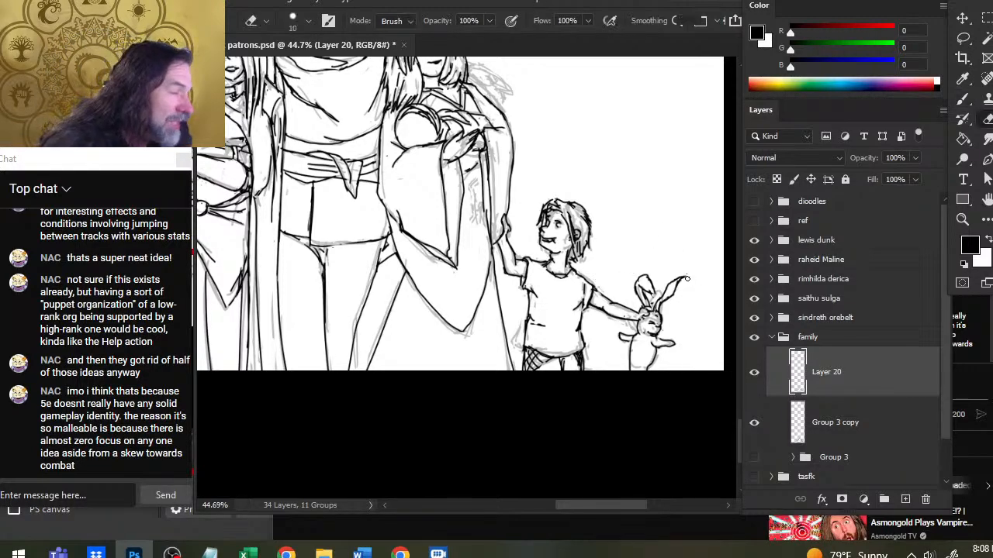
key("b")
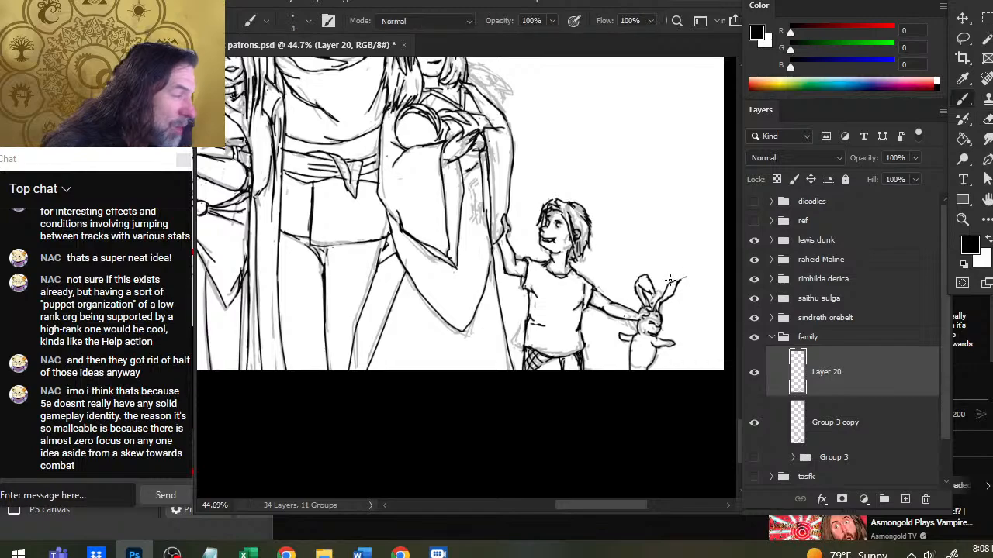
key("e")
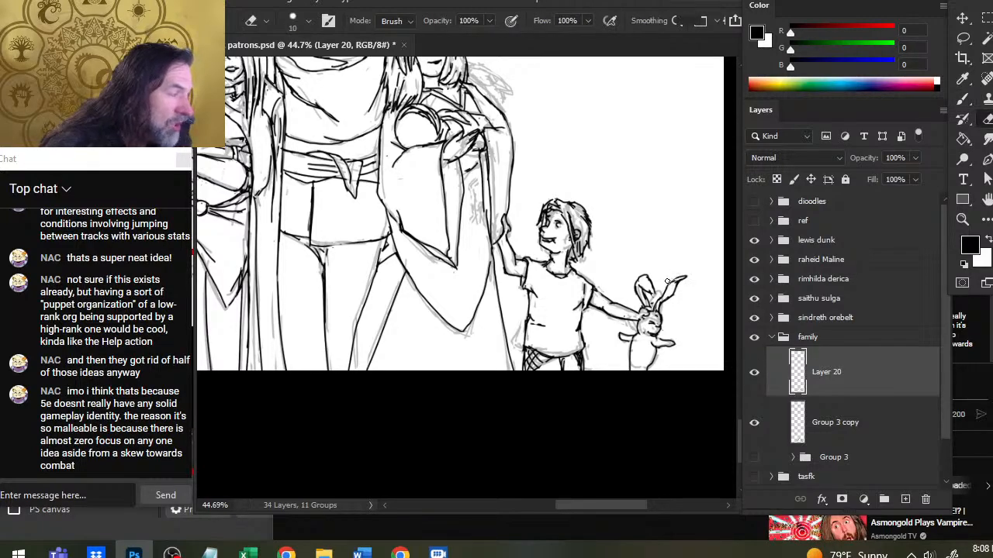
key("b")
key("e")
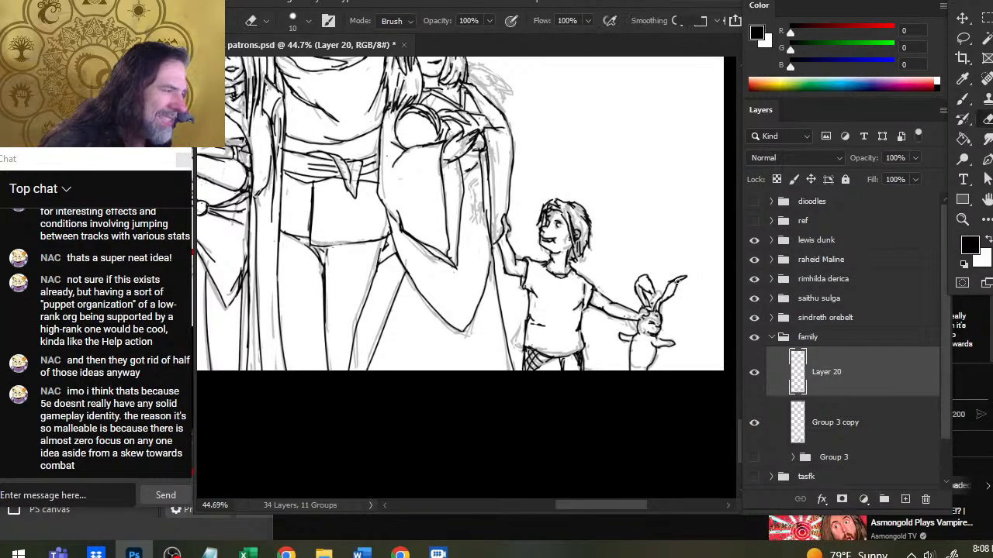
key("b")
key("e")
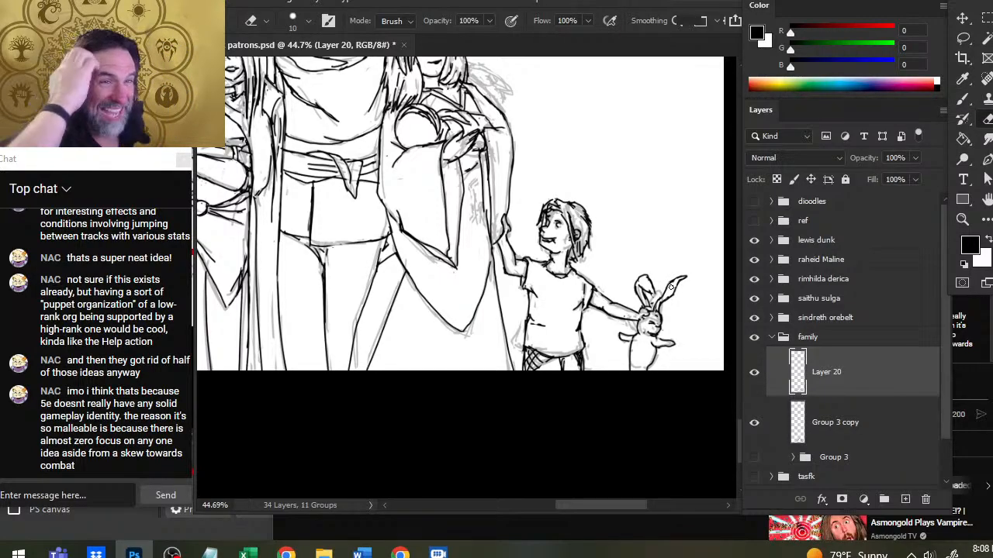
key("b")
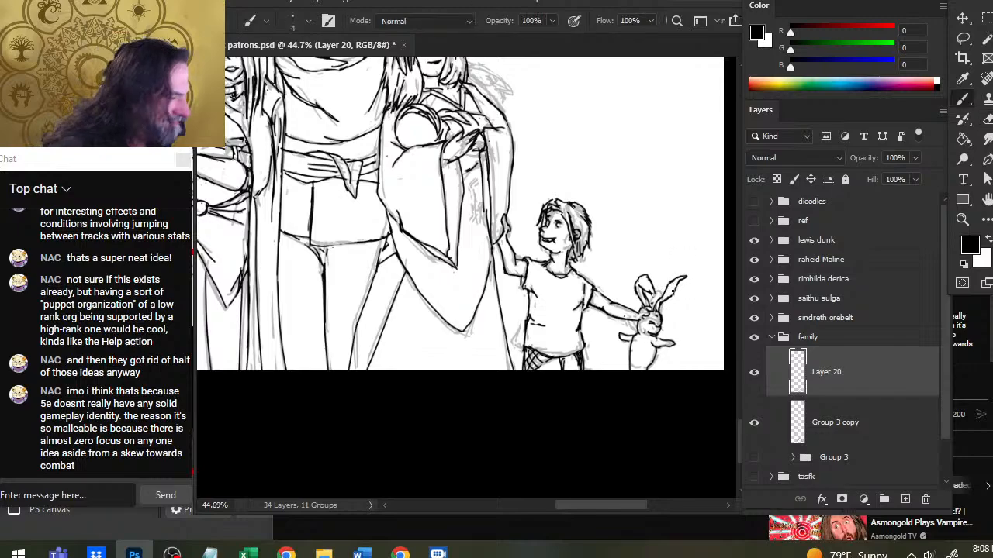
key("e")
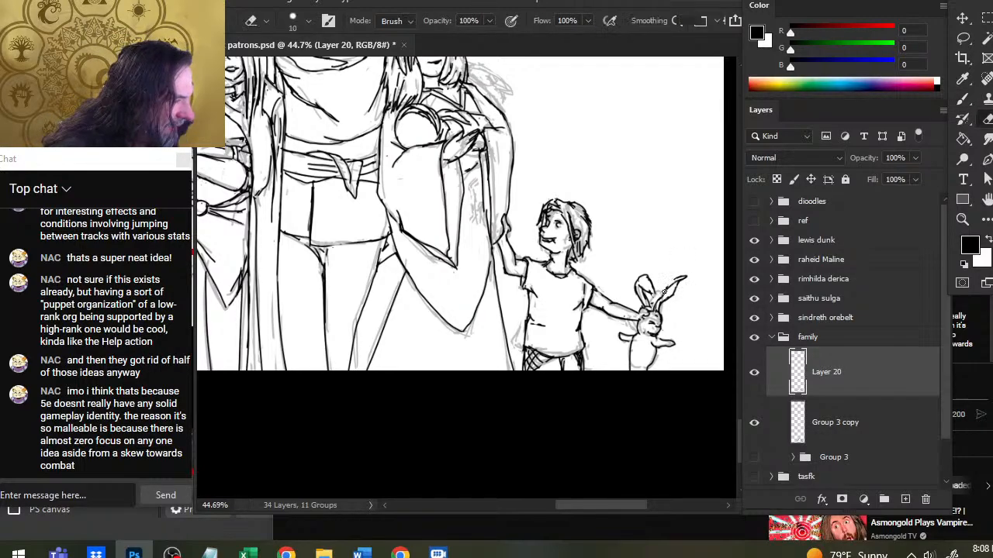
key("b")
left_click_drag(677, 277, 668, 296)
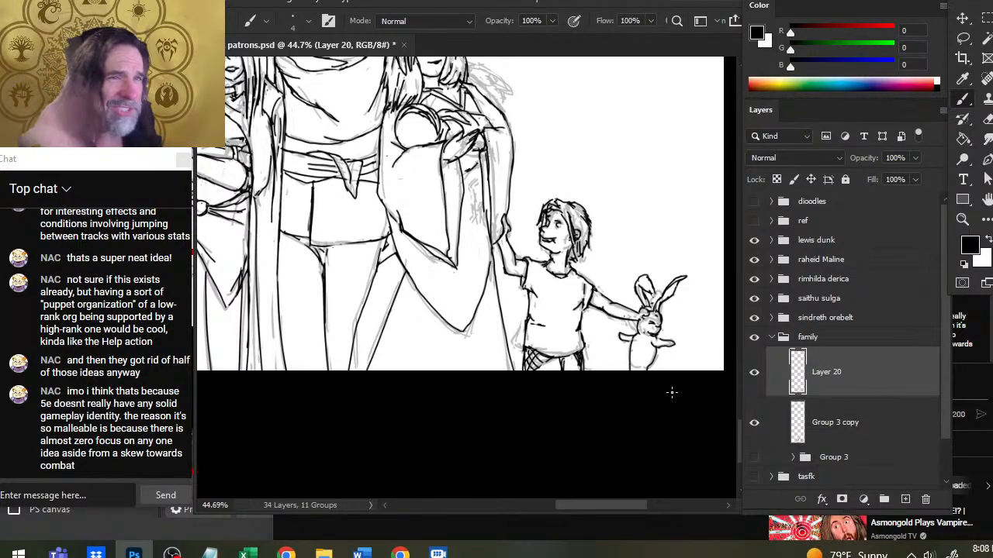
Clean up the rabbit's shorter ear beside the child's hand and re-ink its rounded outline.
key("e")
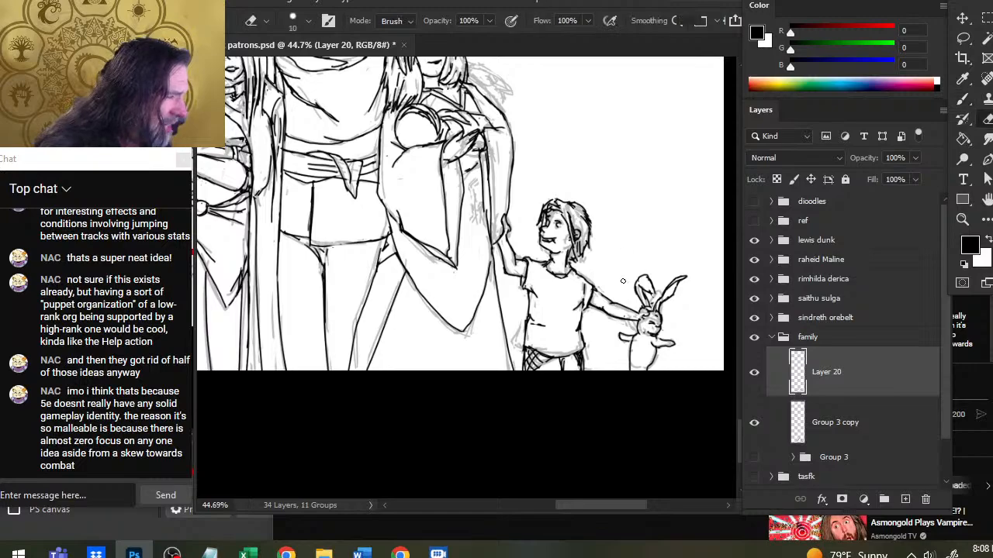
left_click_drag(638, 301, 649, 306)
key("b")
key("e")
key("b")
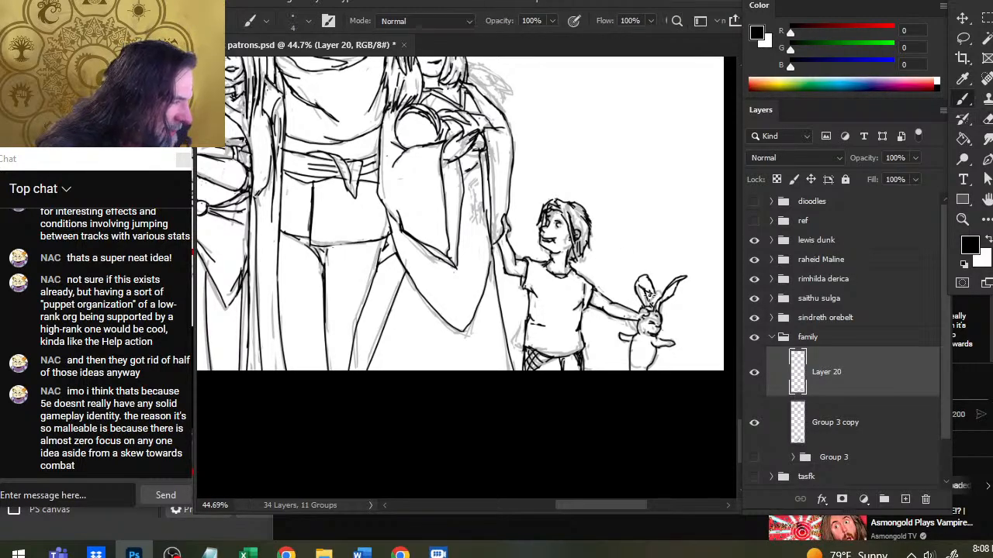
key("e")
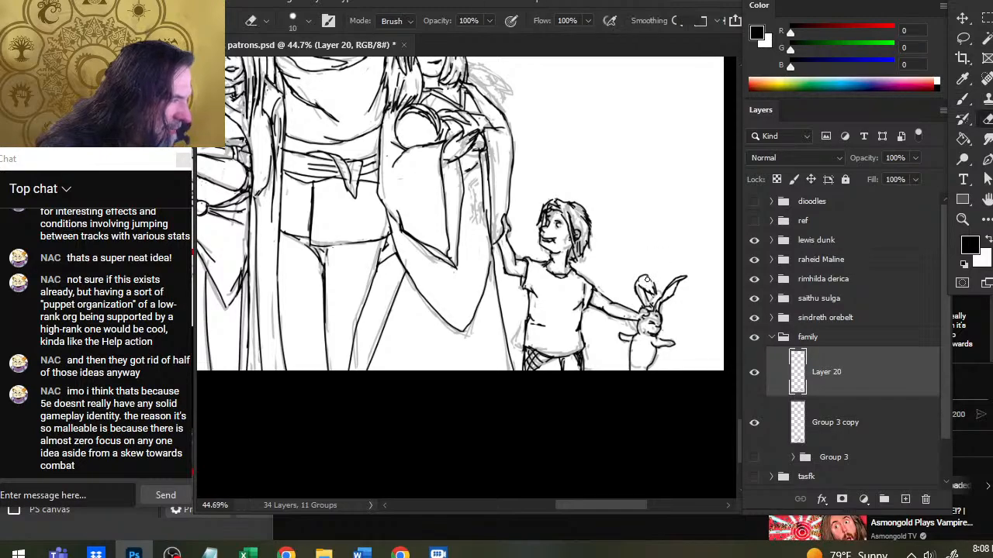
key("b")
left_click_drag(647, 275, 655, 303)
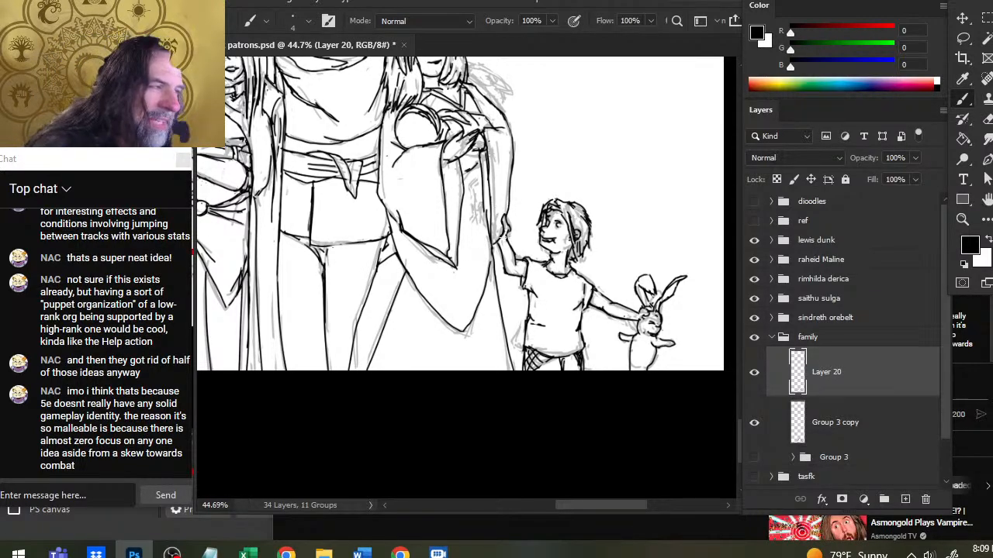
Refine the child's raised hand and forearm where they meet the adult's hand, erasing and re-inking small lines.
key("e")
key("b")
key("e")
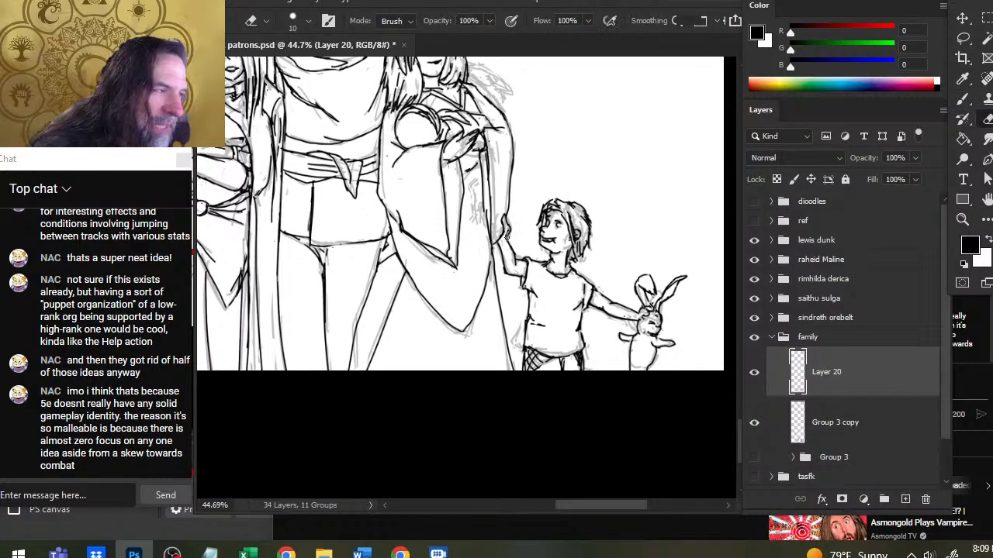
key("b")
key("e")
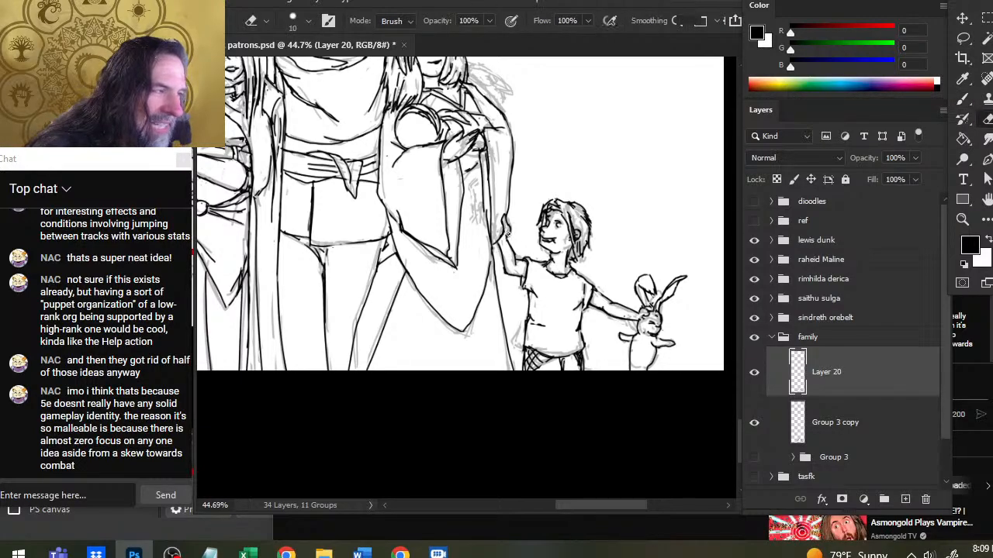
key("b")
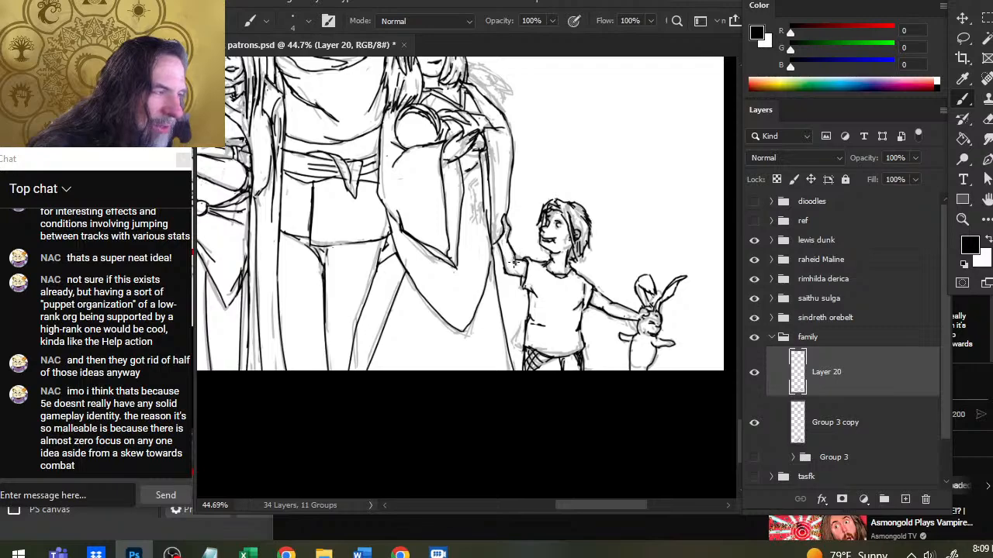
key("e")
key("b")
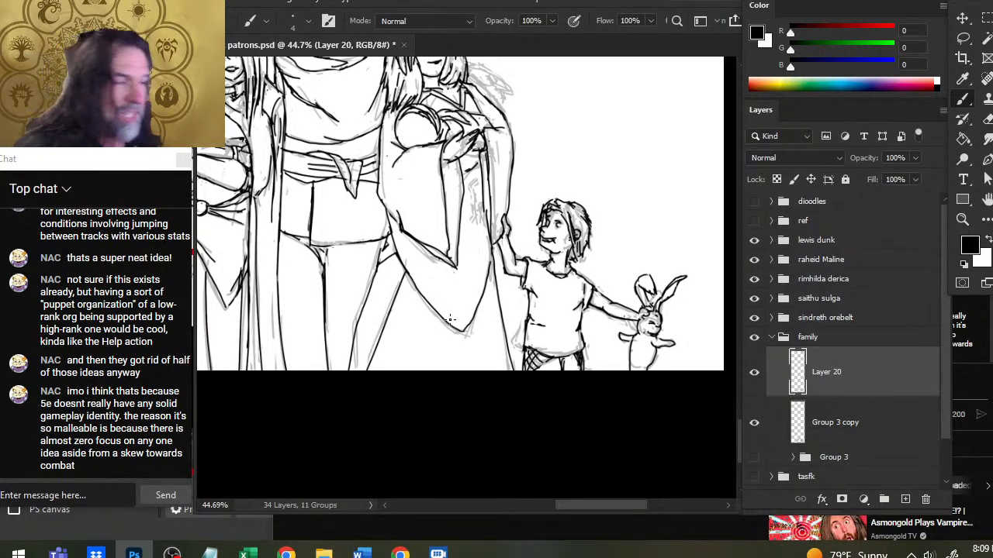
Erase the inner pointed corner of the cloth hanging below the baby and redraw it slightly shorter.
key("e")
left_click_drag(446, 251, 450, 260)
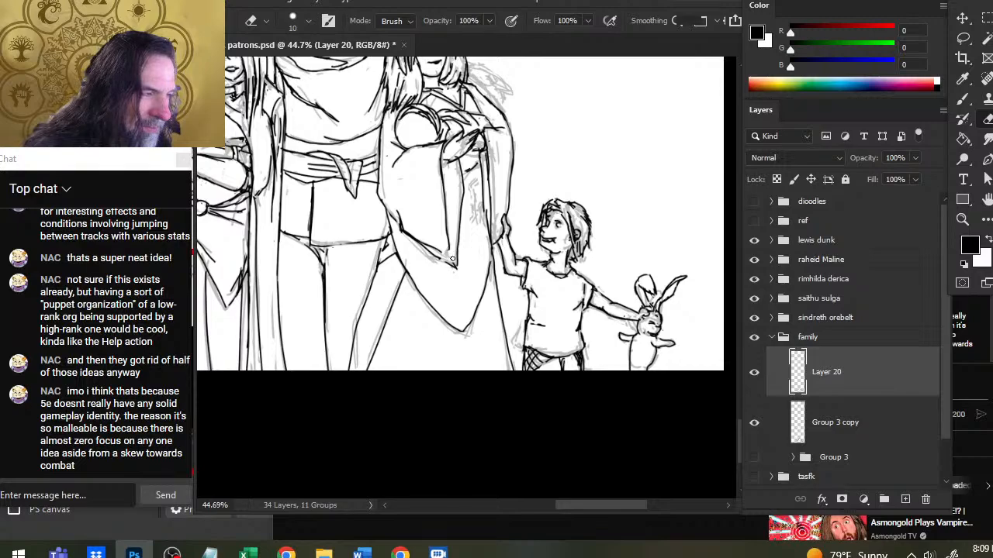
key("b")
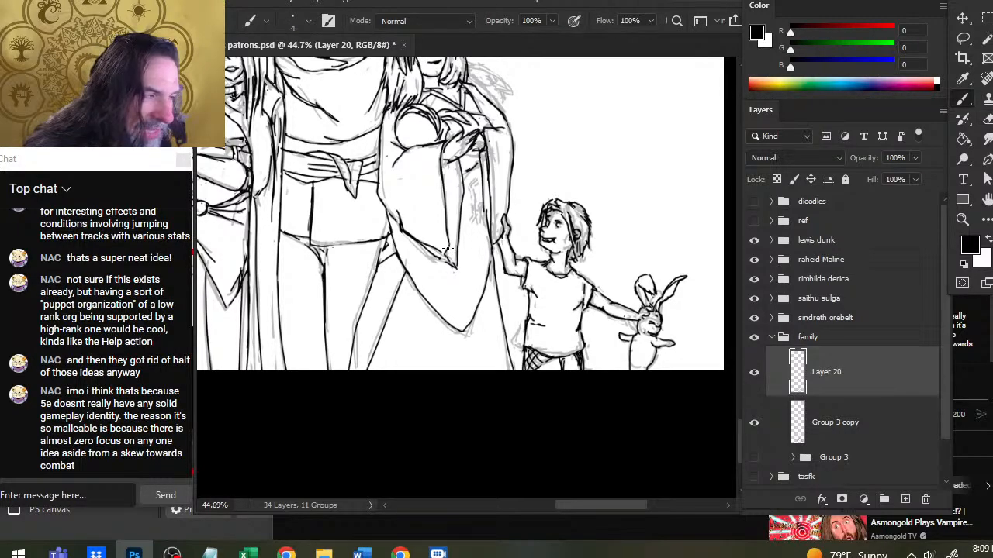
key("e")
key("b")
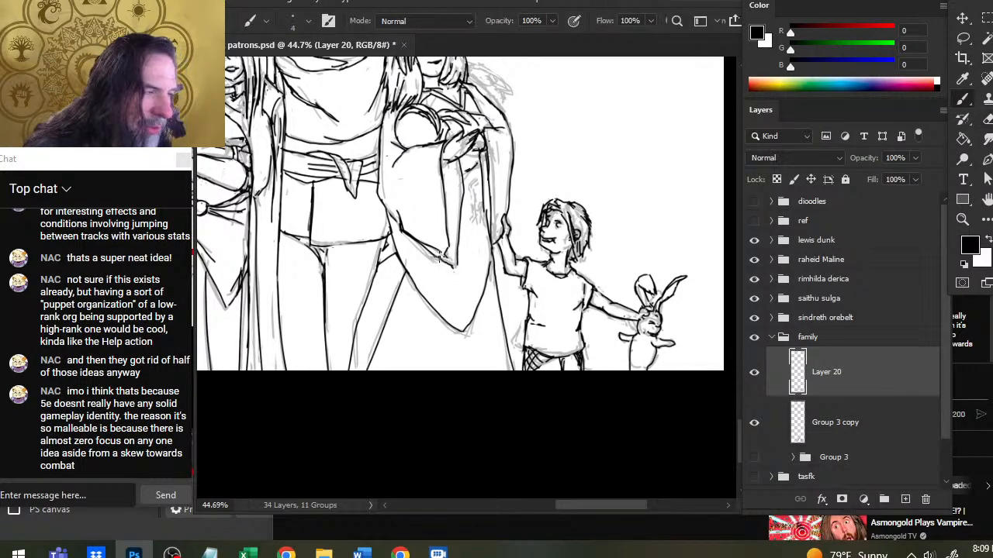
key("e")
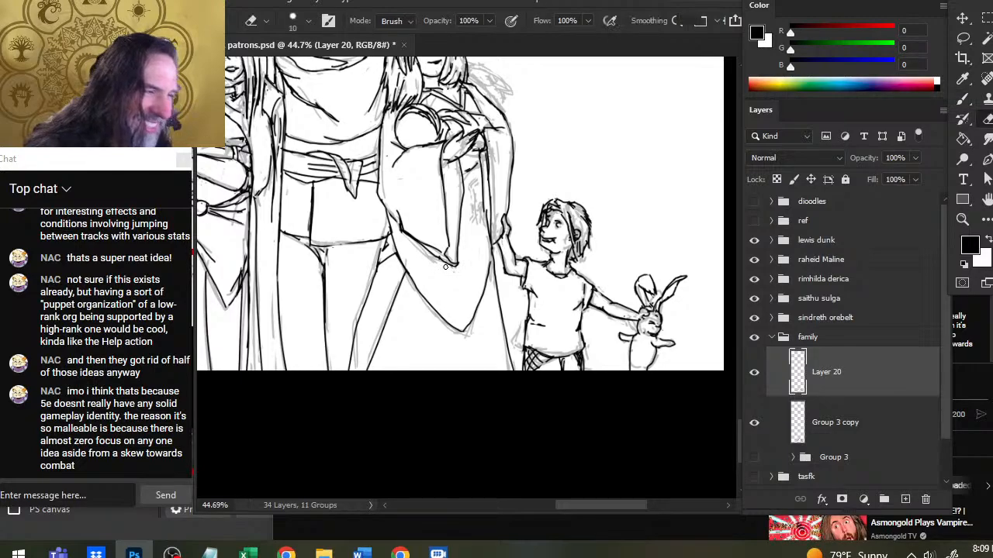
key("b")
key("e")
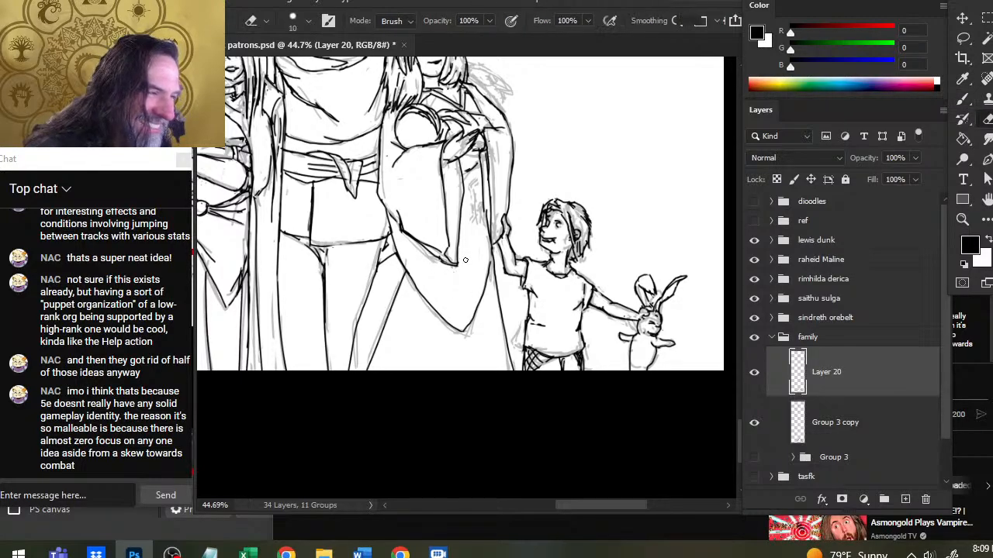
key("b")
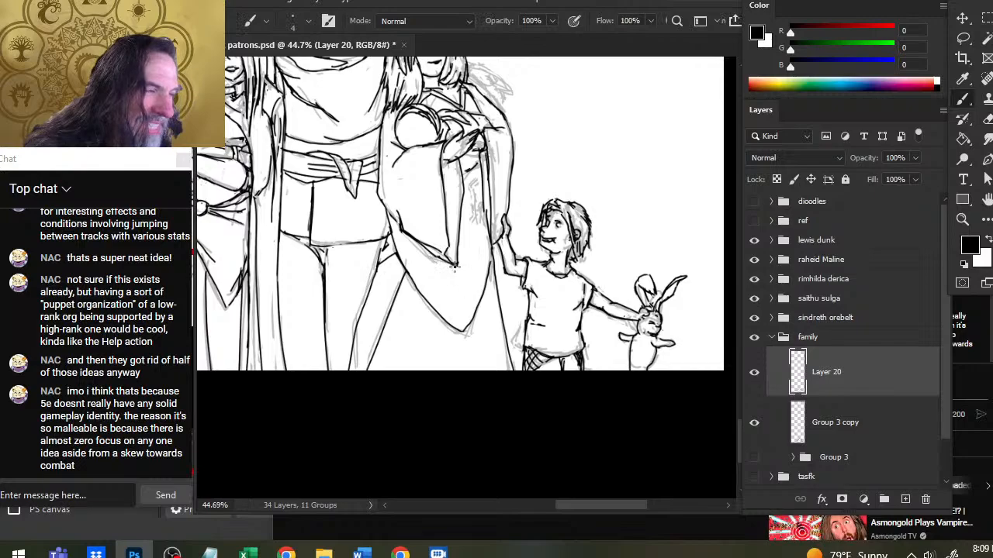
key("e")
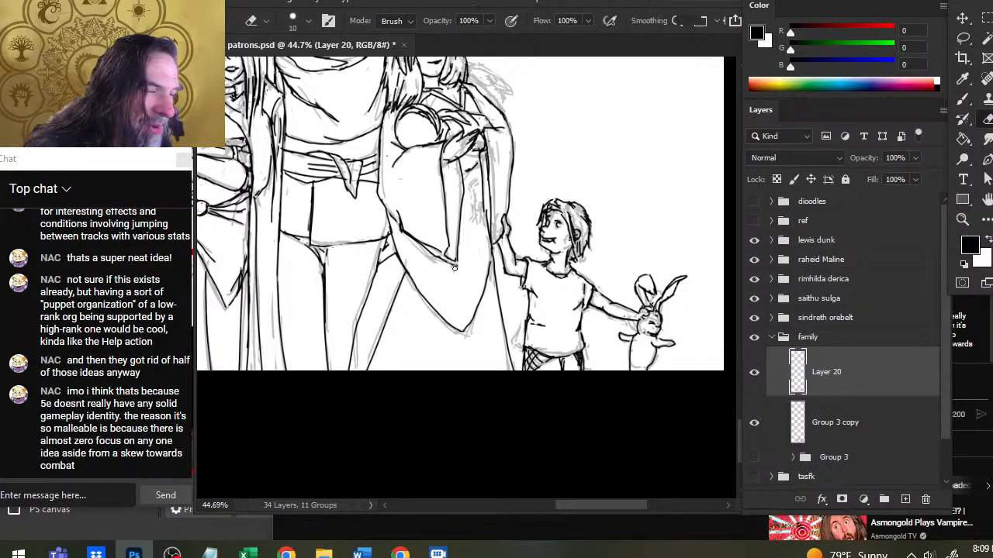
key("b")
Clean up the slanted lower edge of the cloth below the baby, thinning and re-inking its line.
key("e")
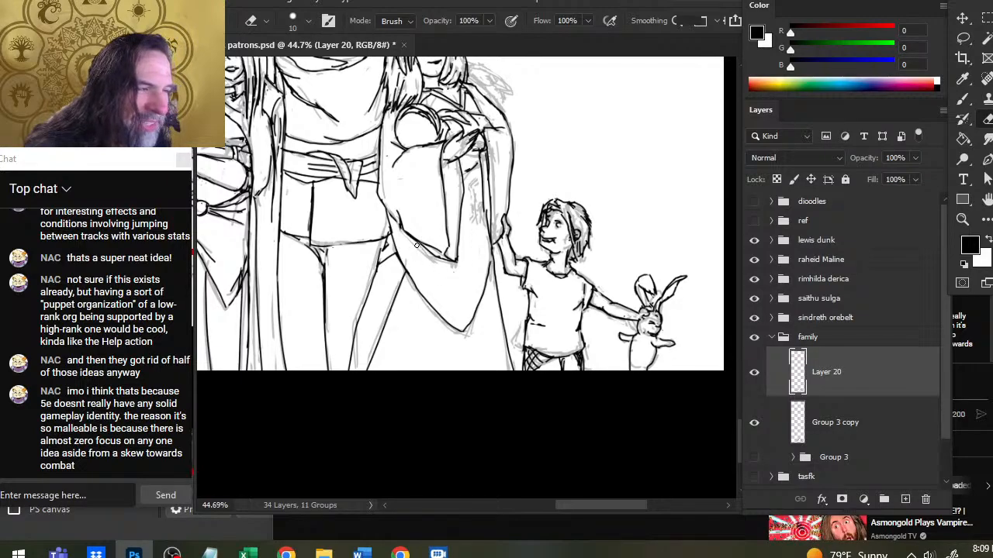
key("b")
key("e")
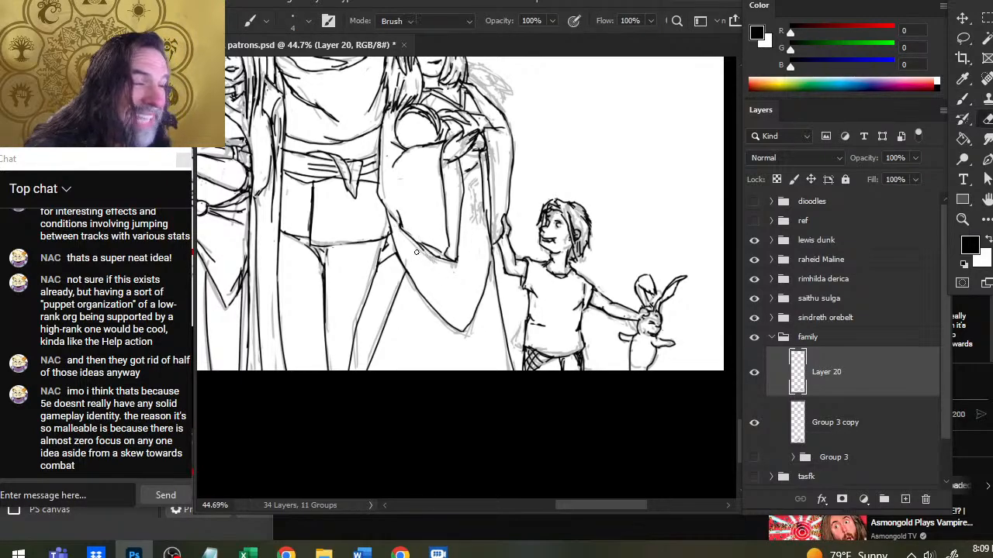
key("b")
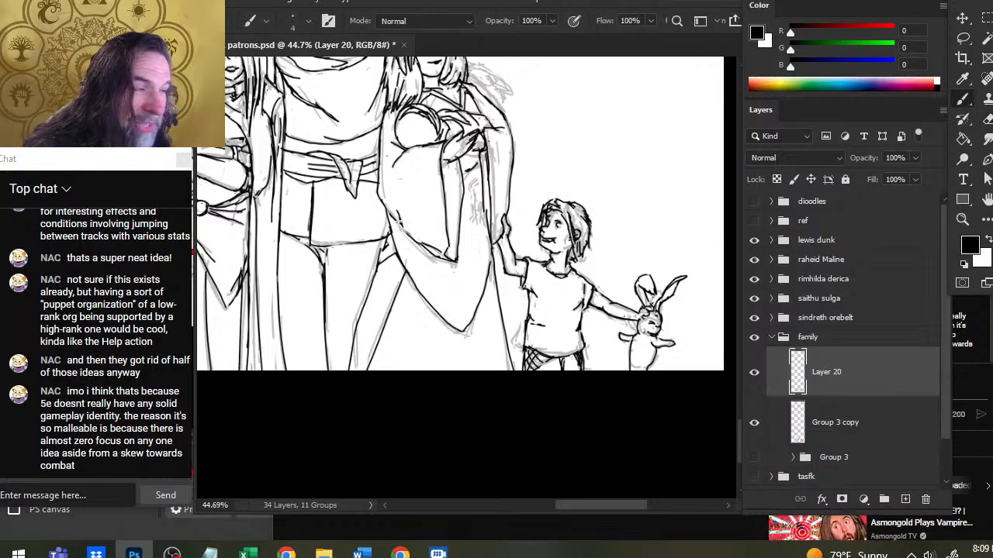
key("e")
key("b")
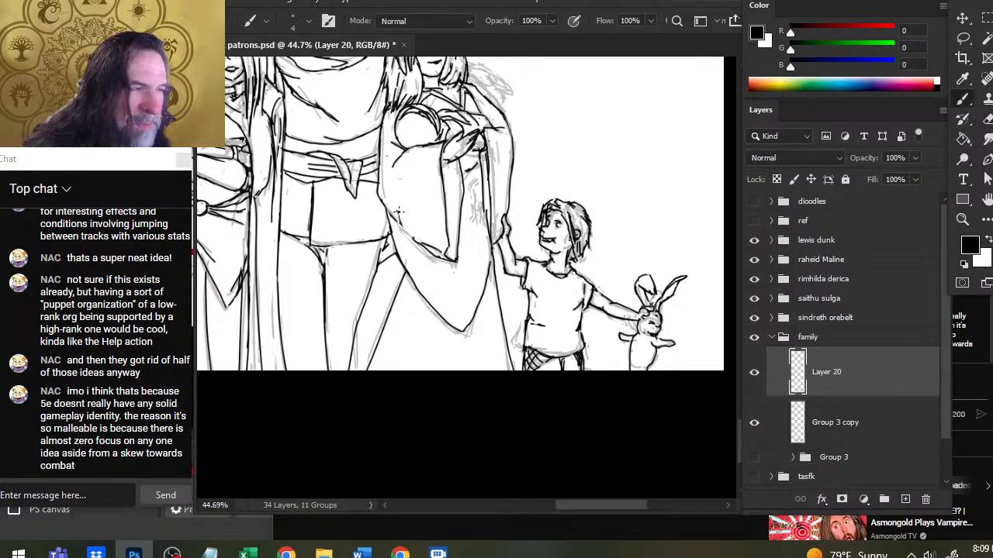
key("e")
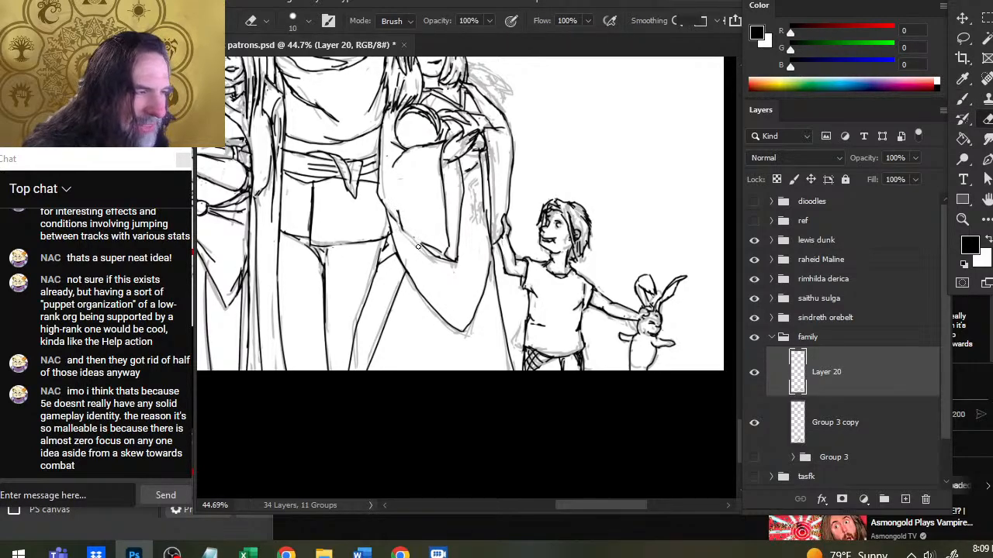
key("b")
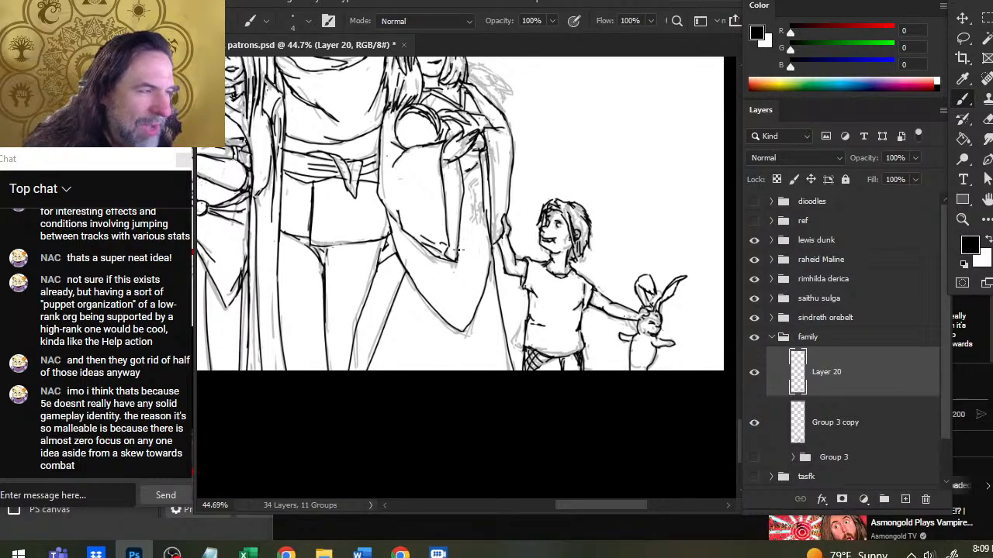
Erase and re-ink the upper end of the slanted lower edge of the cloth below the baby.
key("e")
key("b")
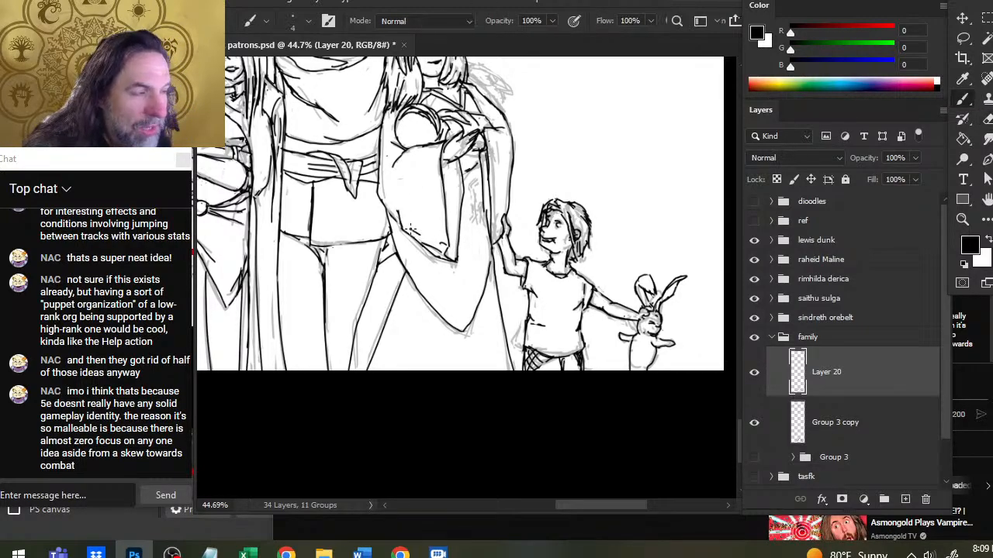
key("e")
key("b")
key("e")
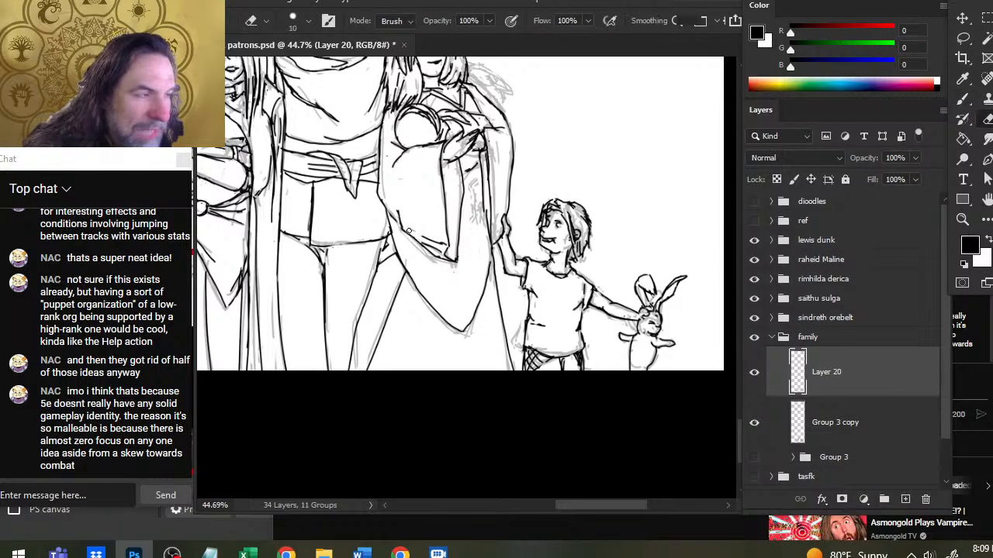
key("b")
key("e")
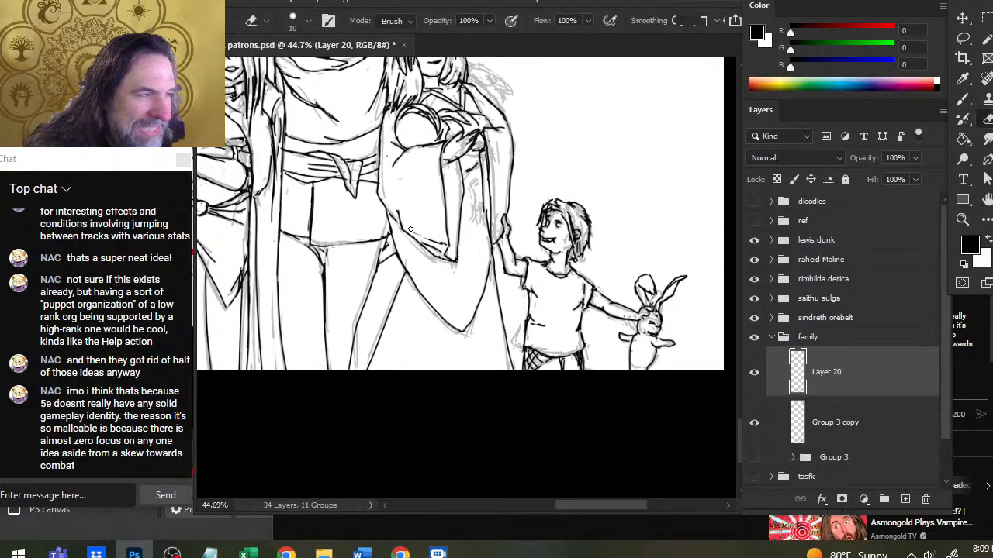
key("b")
key("e")
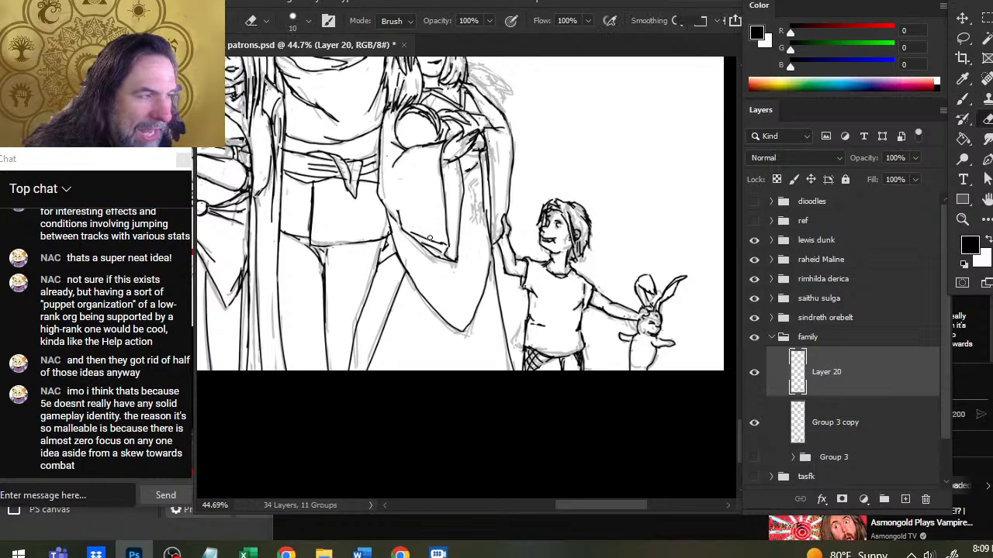
Thin the middle stretch of the cloth's slanted lower edge and re-ink it with short strokes.
key("b")
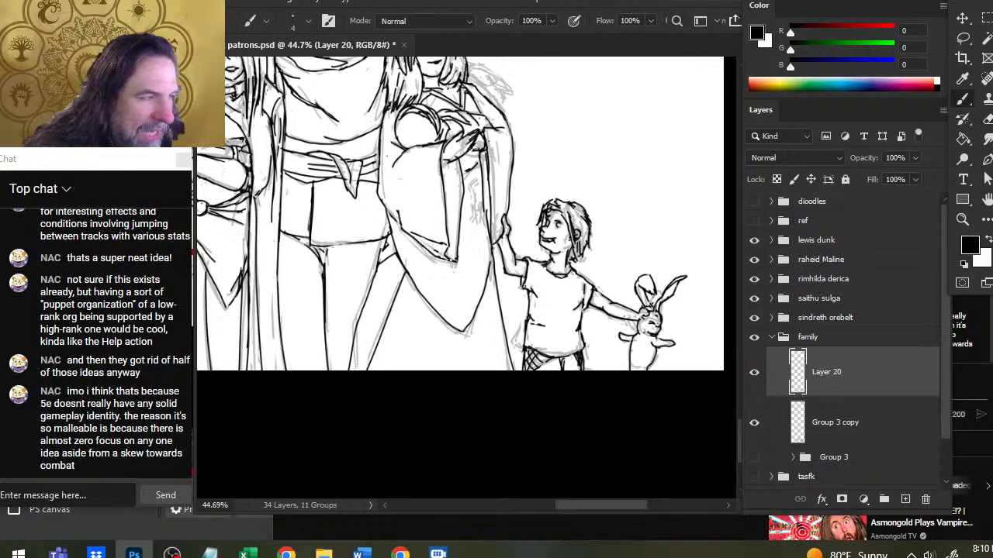
key("e")
key("b")
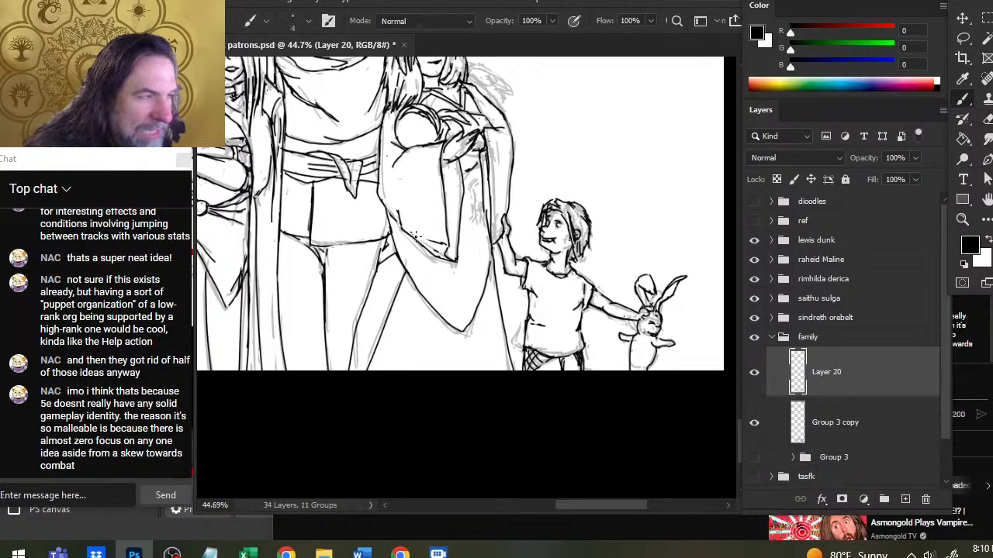
key("e")
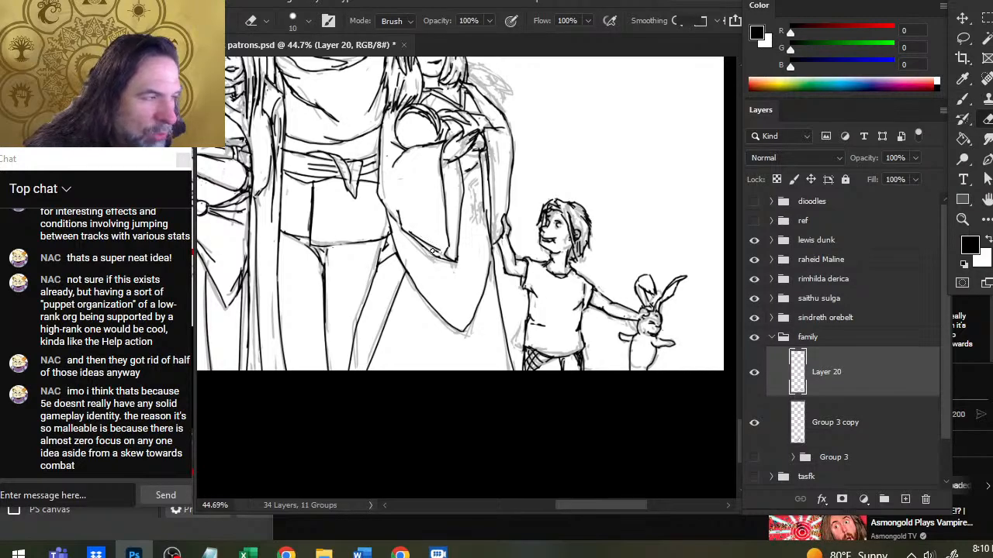
key("b")
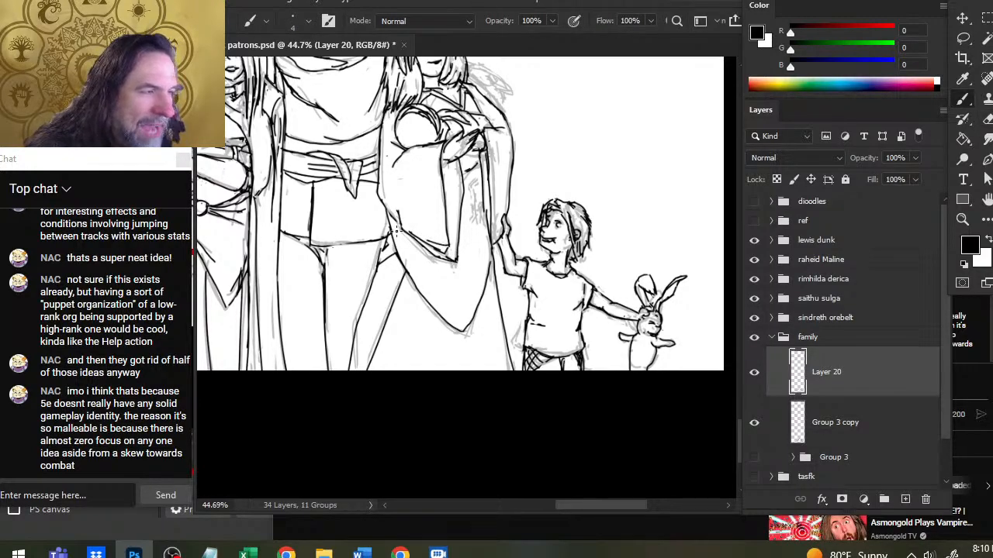
key("e")
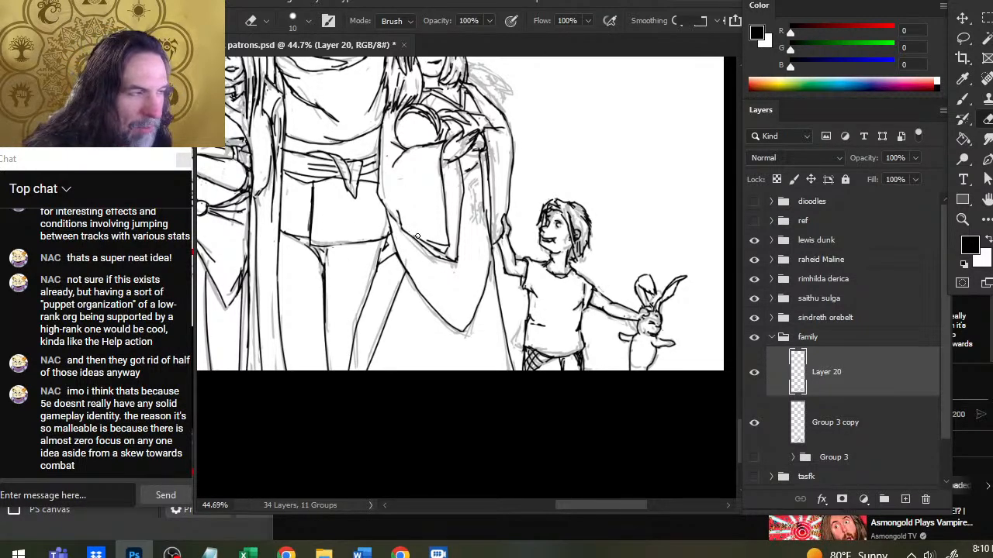
key("b")
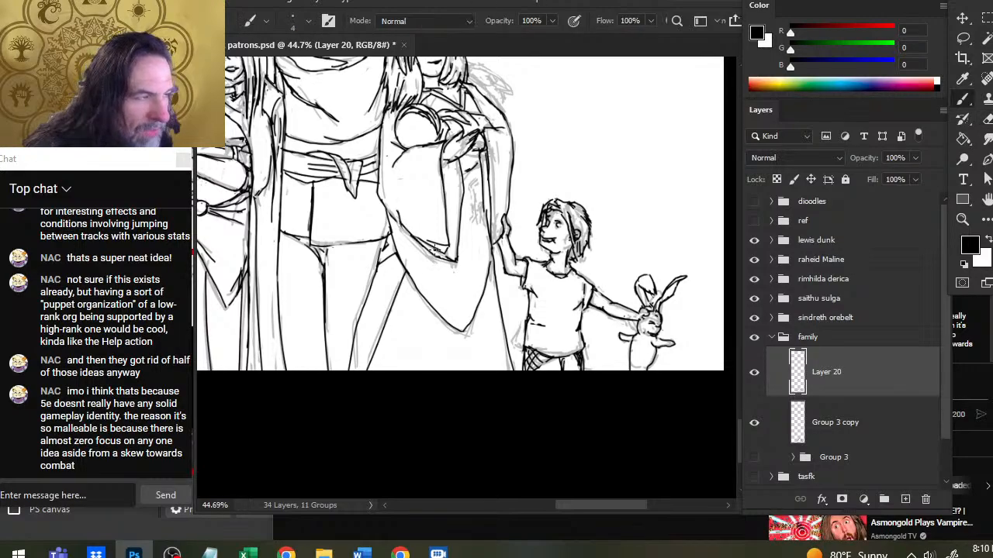
Clean up and redraw the short line running into the cloth's inner corner below the baby.
key("e")
key("b")
mouse_move(442, 253)
left_mouse_down()
mouse_move(450, 260)
mouse_move(426, 245)
left_mouse_up()
key("e")
key("b")
key("e")
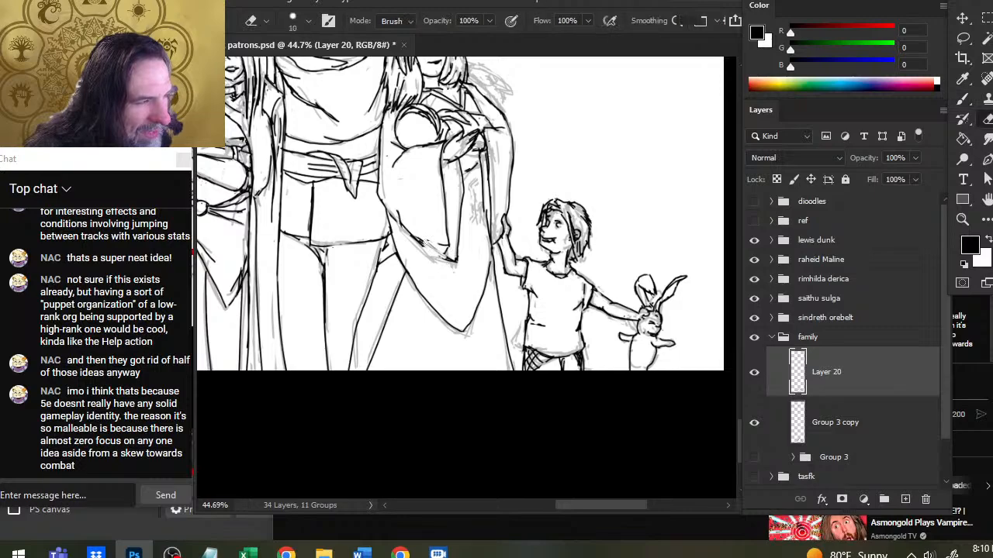
key("b")
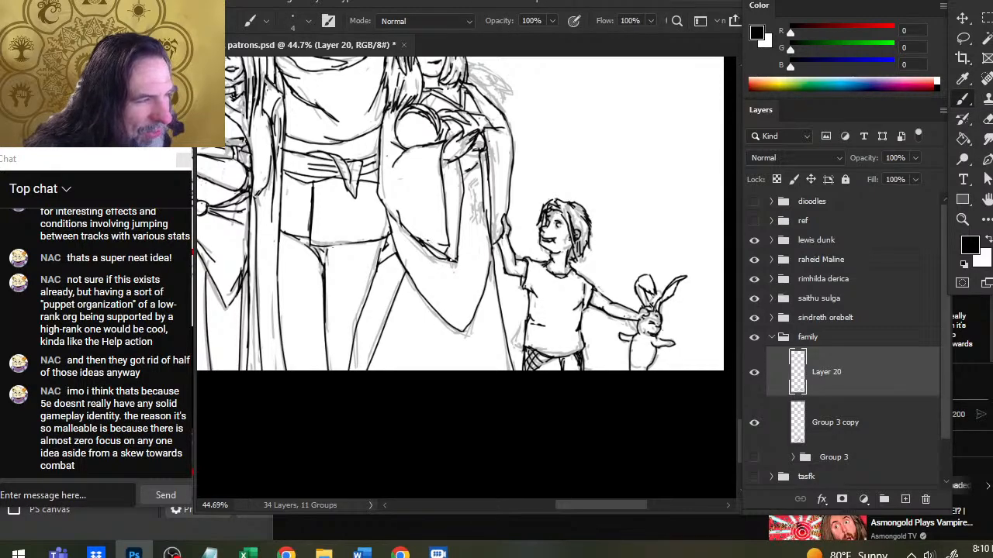
key("e")
key("b")
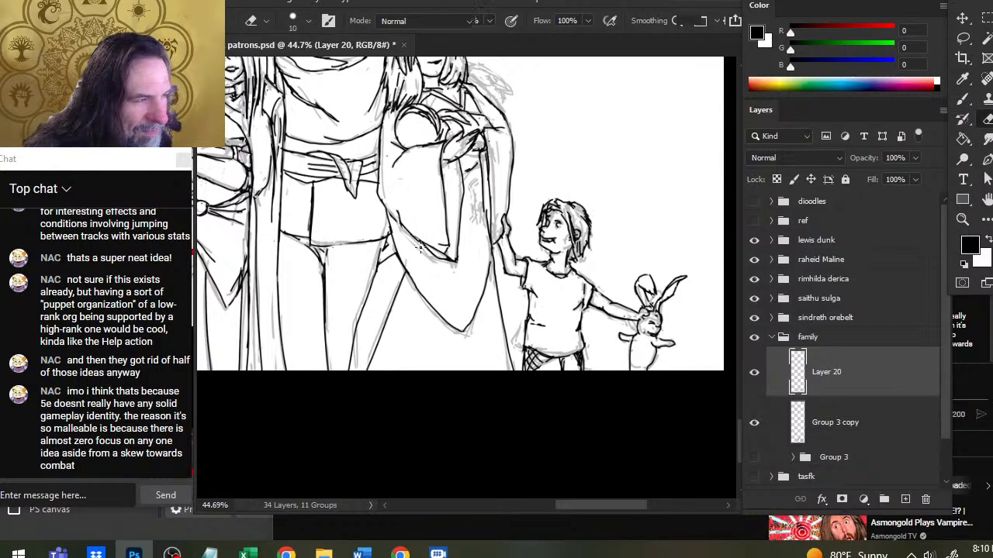
Re-ink the cloth's slanted lower edge down to its pointed corner and tidy the tip.
left_click_drag(411, 237, 451, 261)
key("e")
key("b")
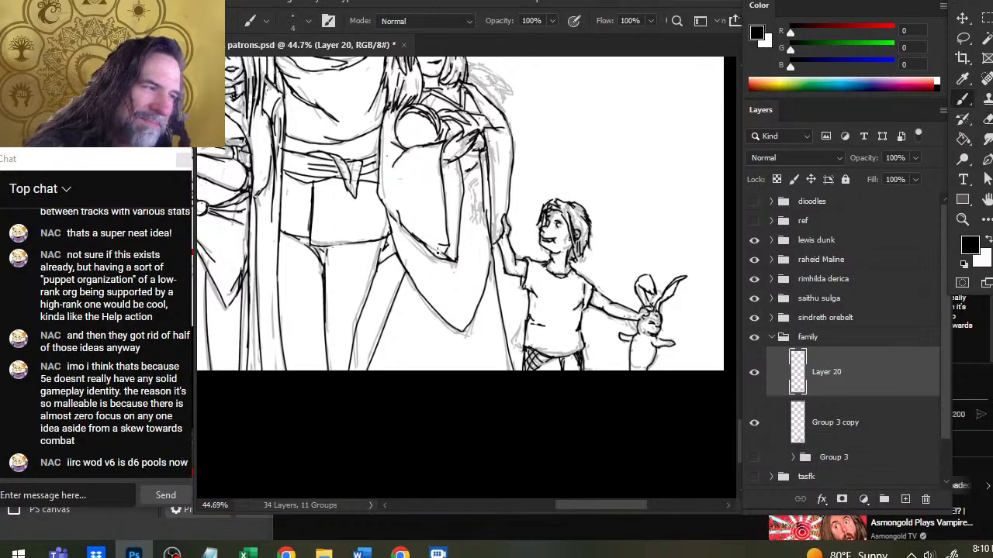
key("e")
key("b")
left_click_drag(446, 254, 455, 264)
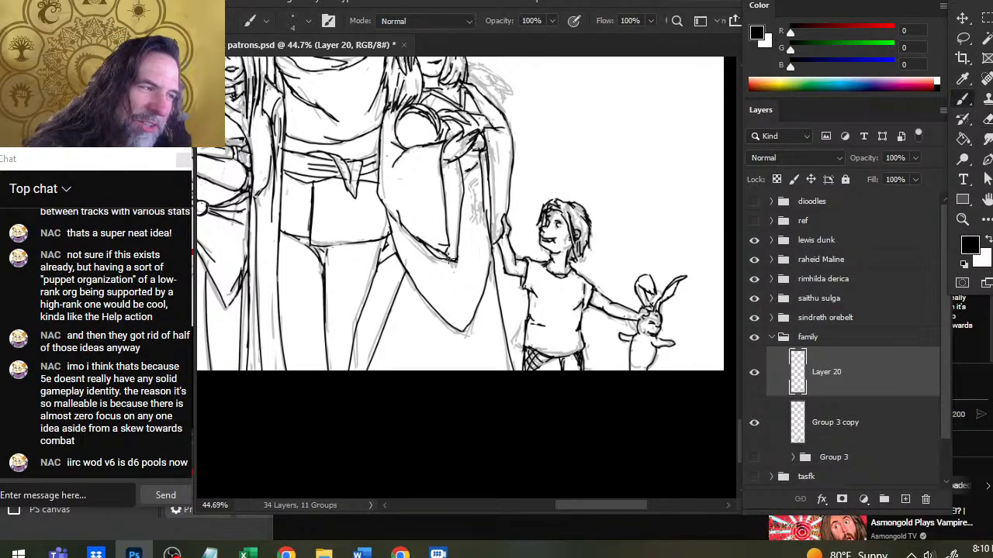
key("e")
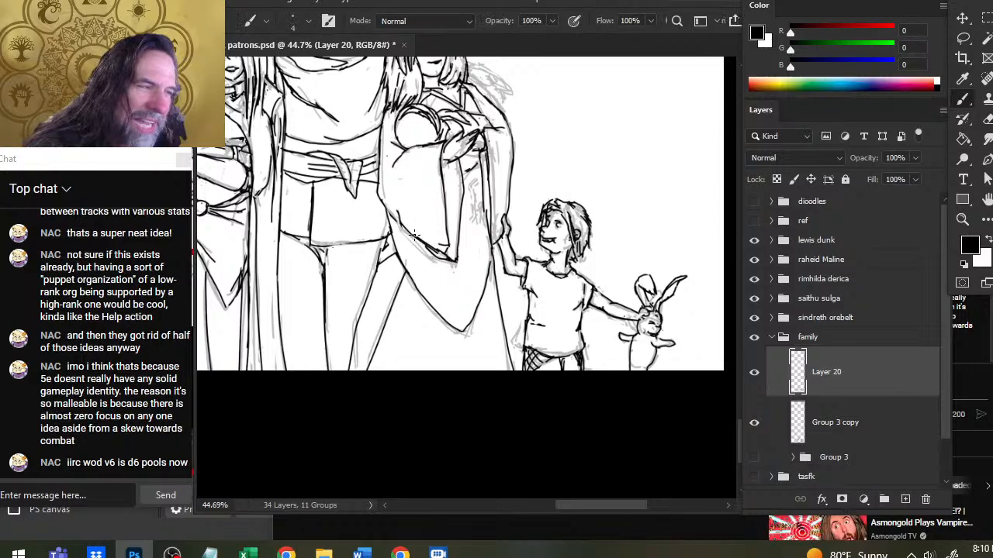
Try short strokes closing the inner corner of the cloth below the baby, then undo them.
key("e")
key("b")
mouse_move(433, 250)
left_mouse_down()
mouse_move(425, 244)
mouse_move(436, 261)
mouse_move(451, 256)
mouse_move(434, 245)
mouse_move(448, 250)
left_mouse_up()
key("ctrl+z")
key("e")
key("b")
key("ctrl+z")
key("e")
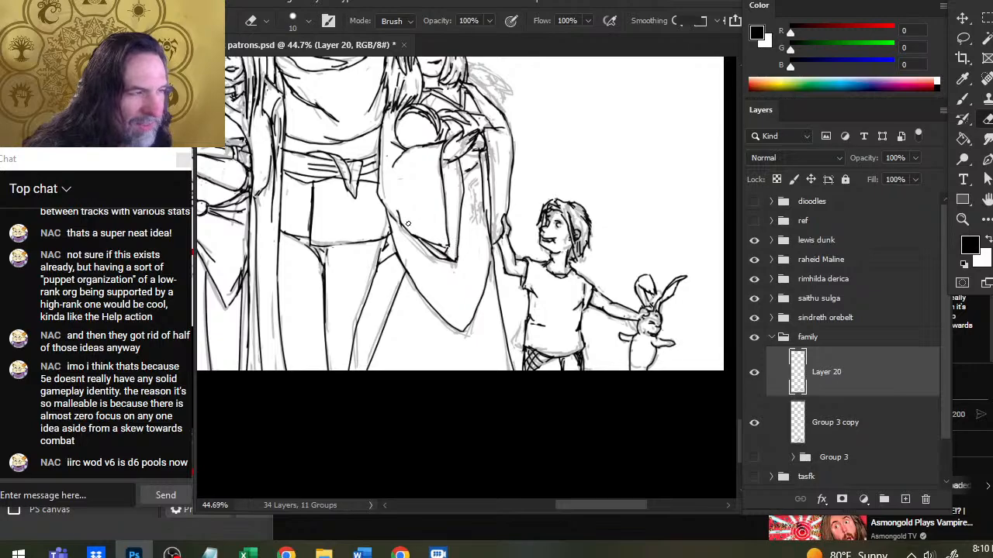
Redraw the cloth's outer contour where it curves from the adult's hip into the slanted lower edge.
key("b")
key("e")
left_click_drag(387, 205, 430, 256)
key("b")
key("e")
key("b")
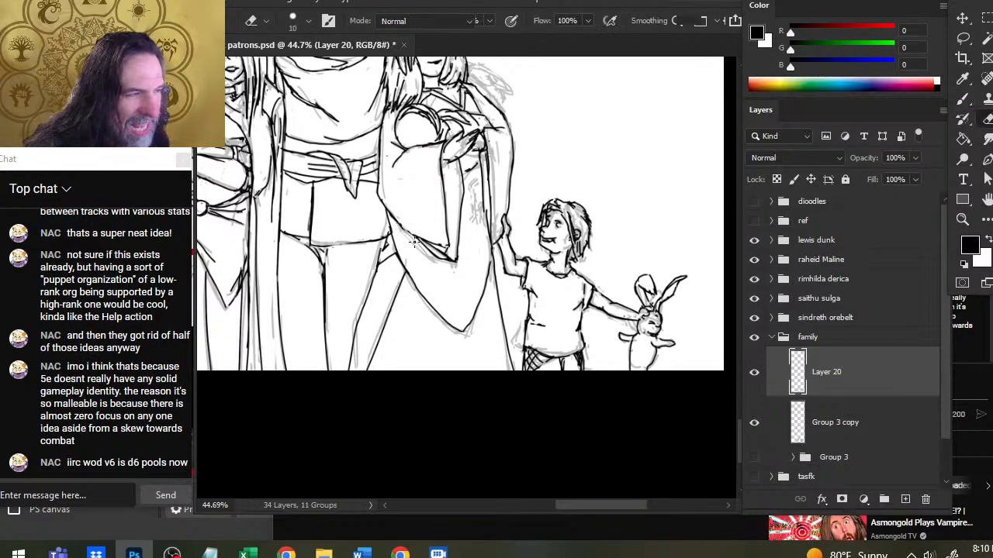
key("e")
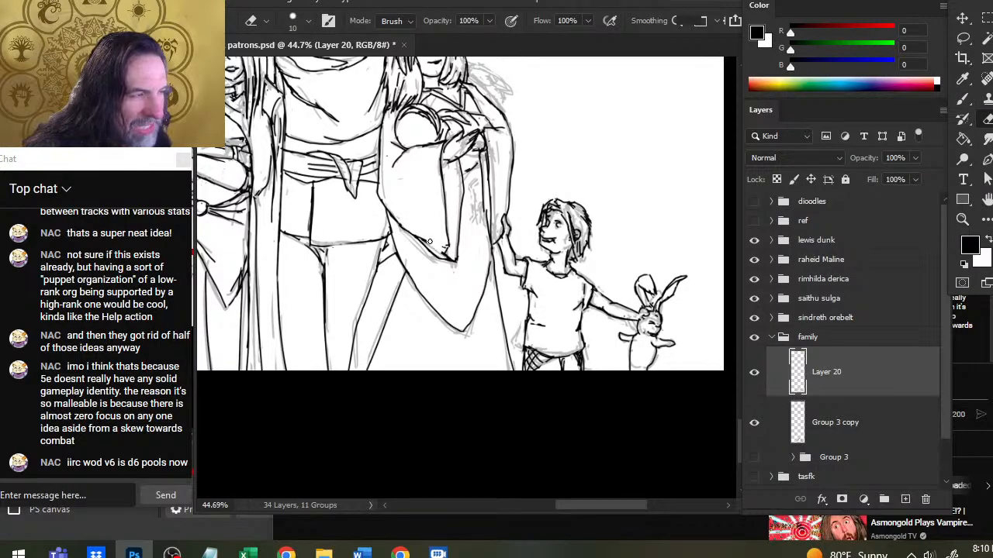
Ink the last stretch of the slanted lower edge into the cloth's pointed corner, undoing the surplus stroke.
key("b")
left_click_drag(419, 237, 453, 260)
key("e")
key("b")
key("ctrl+z")
key("e")
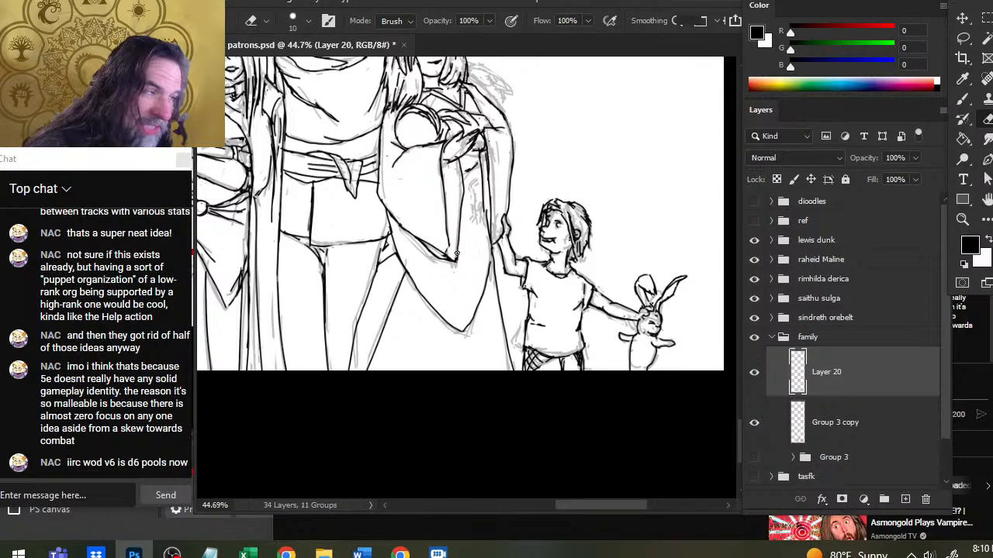
Ink the long vertical garment line from below the adult's forearm down past the child's raised hand.
key("b")
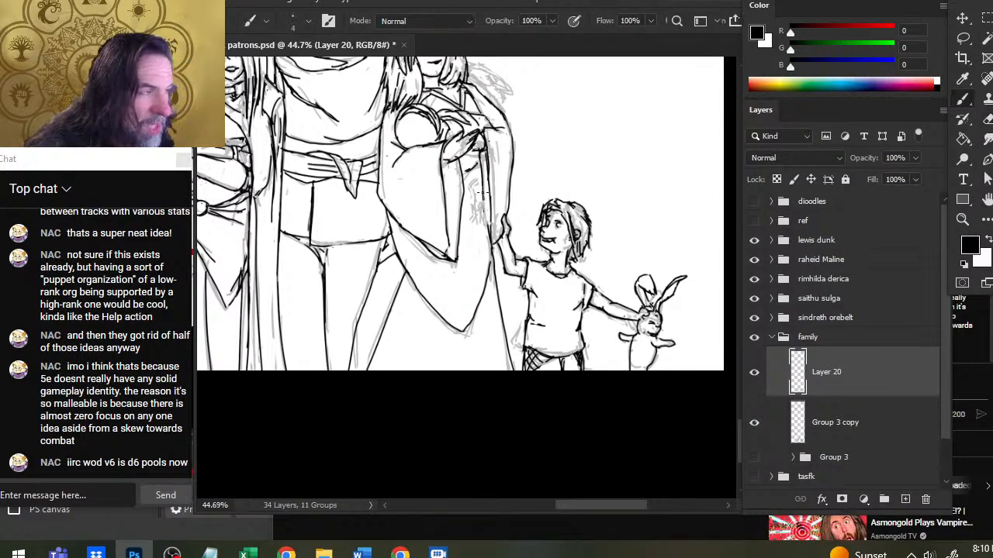
mouse_move(480, 188)
left_mouse_down()
mouse_move(487, 249)
mouse_move(481, 186)
mouse_move(489, 256)
left_mouse_up()
key("e")
key("b")
key("e")
key("b")
left_click_drag(486, 214, 494, 259)
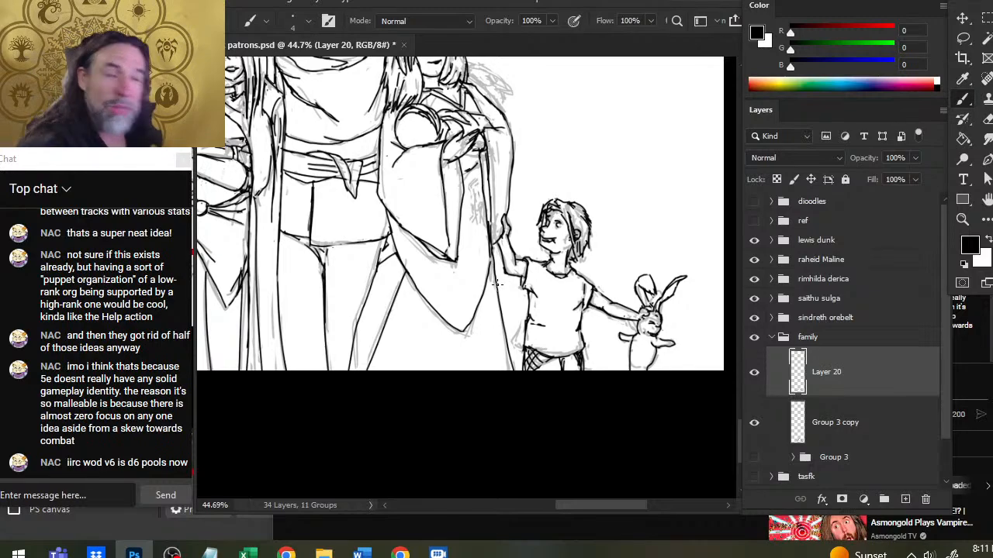
Erase the rough edge of the baby's cloth beside the adult's belt and re-ink it as a smooth contour.
key("e")
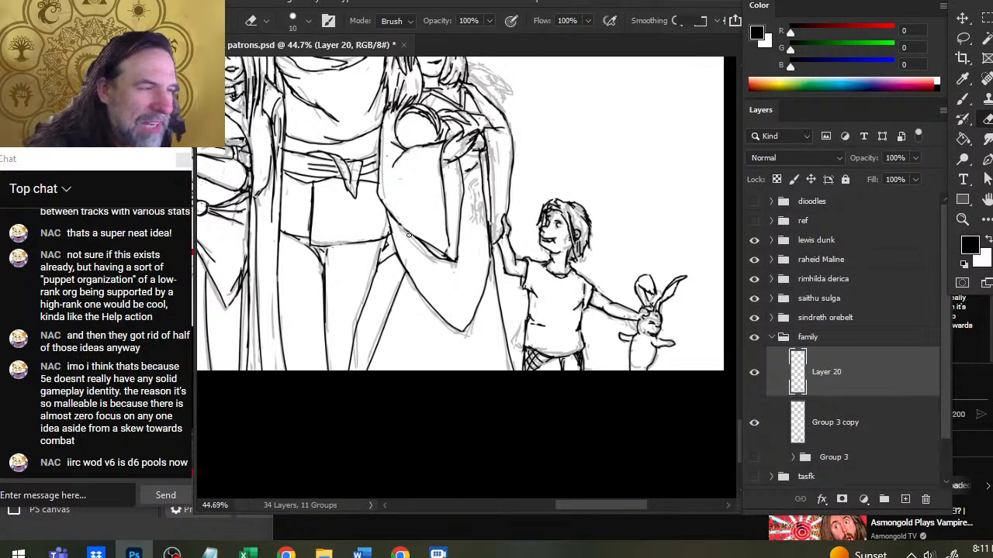
key("b")
key("e")
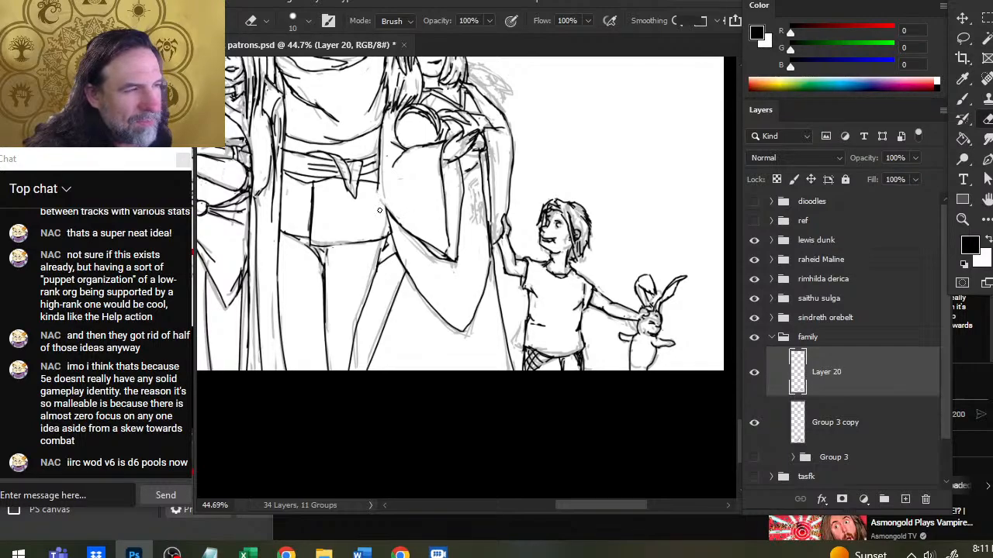
key("b")
left_click_drag(379, 180, 388, 225)
key("e")
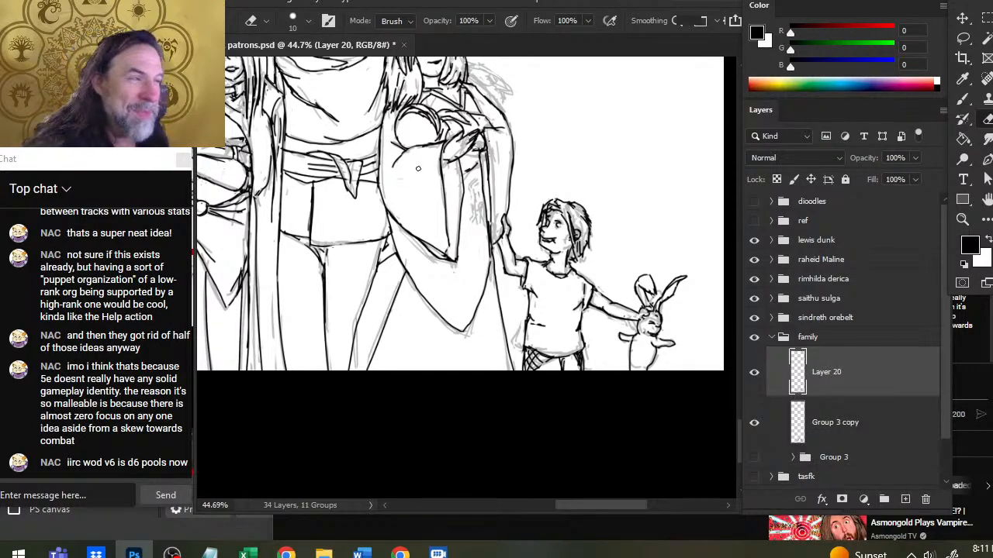
Clean up and re-ink the outline beneath the baby's head where it meets the wrapping cloth.
key("b")
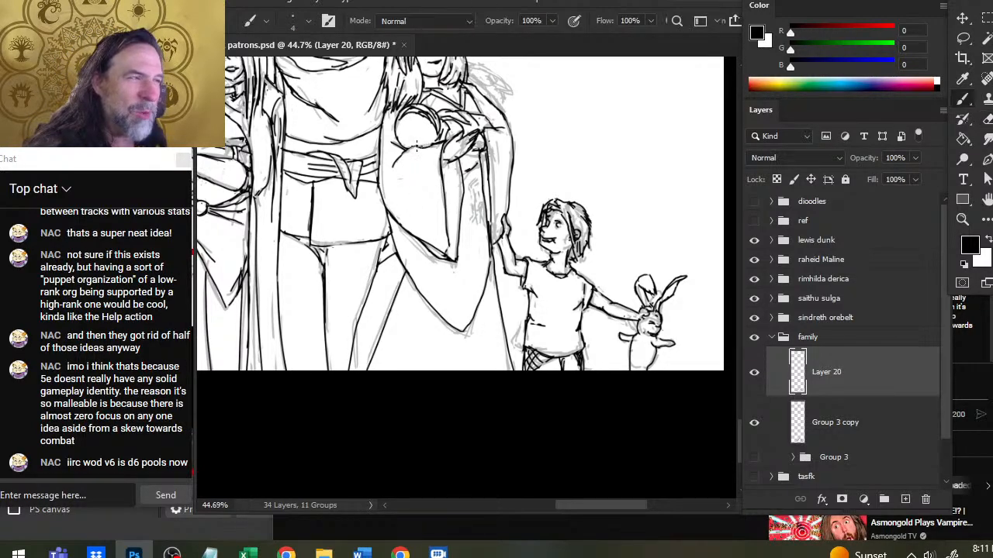
key("e")
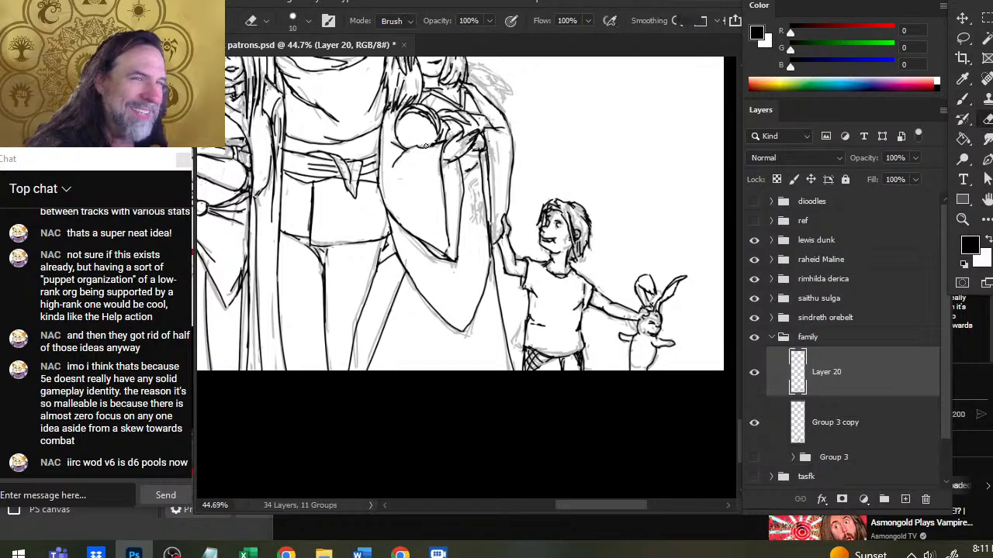
key("b")
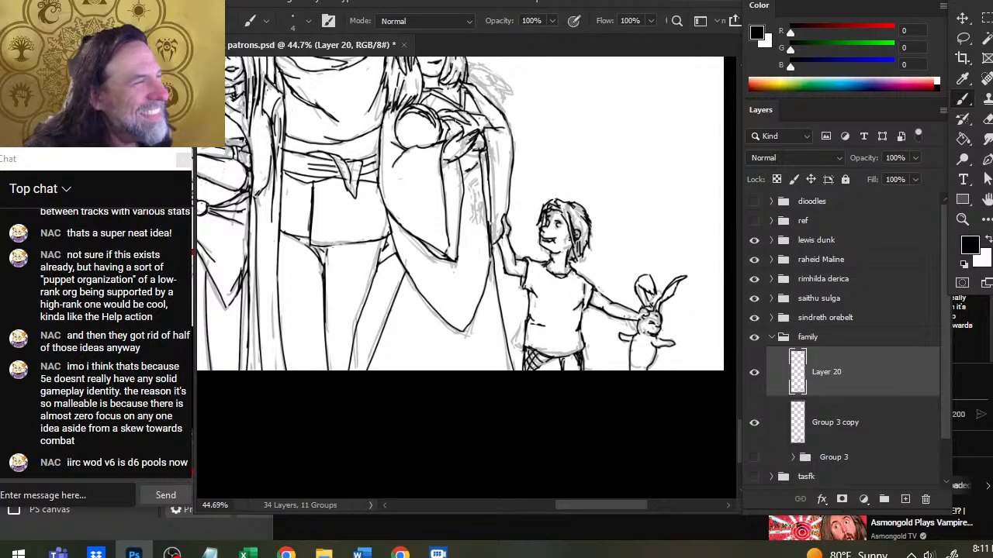
key("e")
key("b")
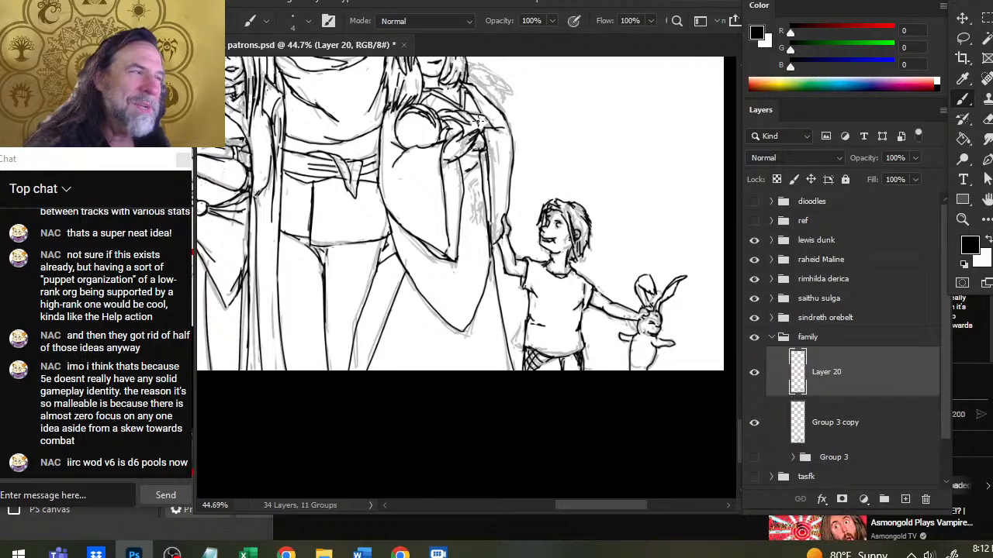
Refine the small lines around the adult's hand and sleeve cuff beside the baby, erasing and re-inking them.
key("e")
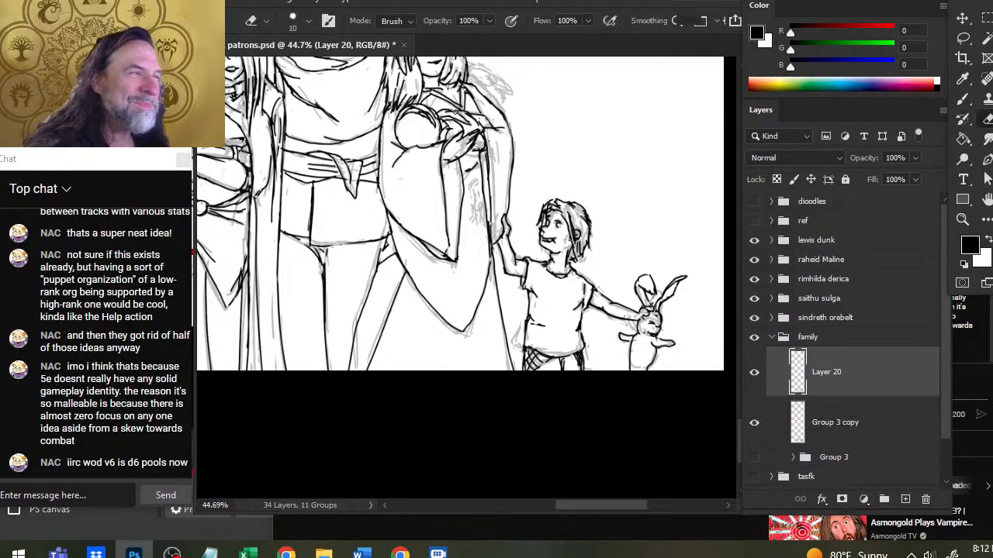
key("b")
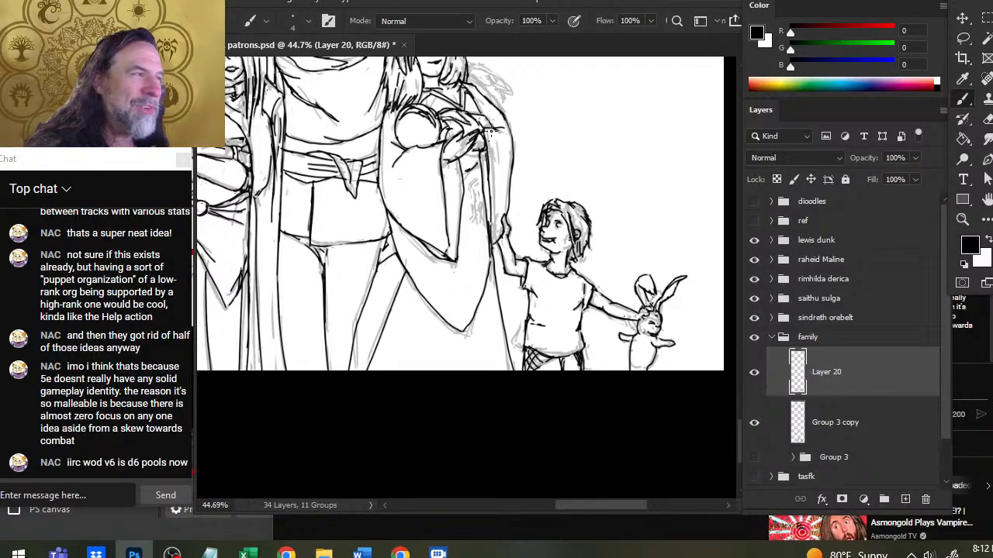
key("e")
key("b")
key("e")
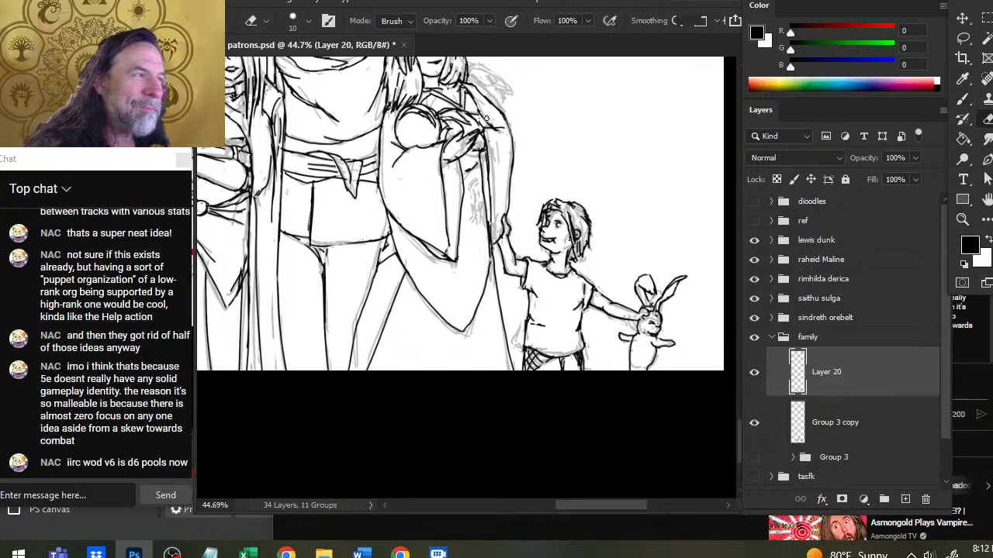
key("b")
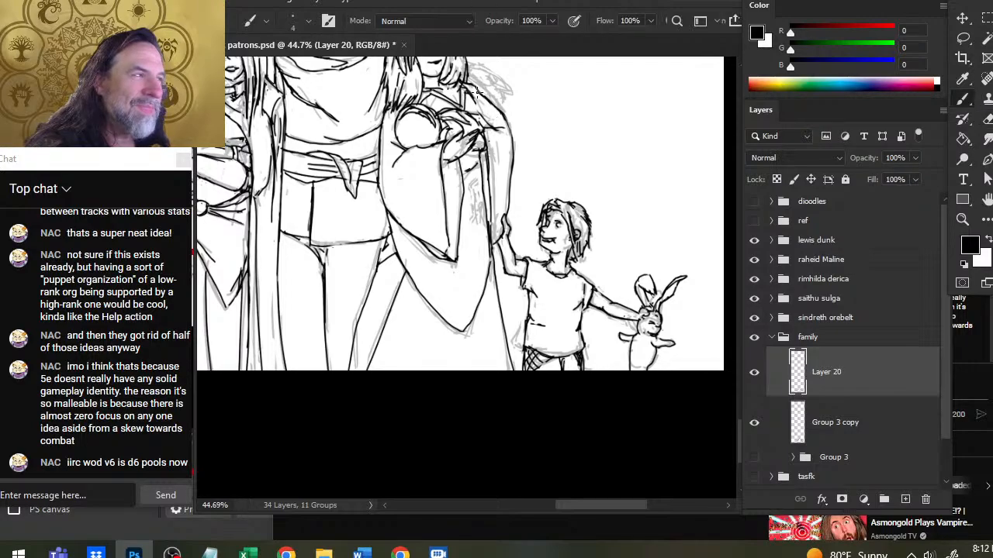
Clean up and re-ink the upper sleeve outline of the adult holding the baby.
key("e")
key("b")
key("e")
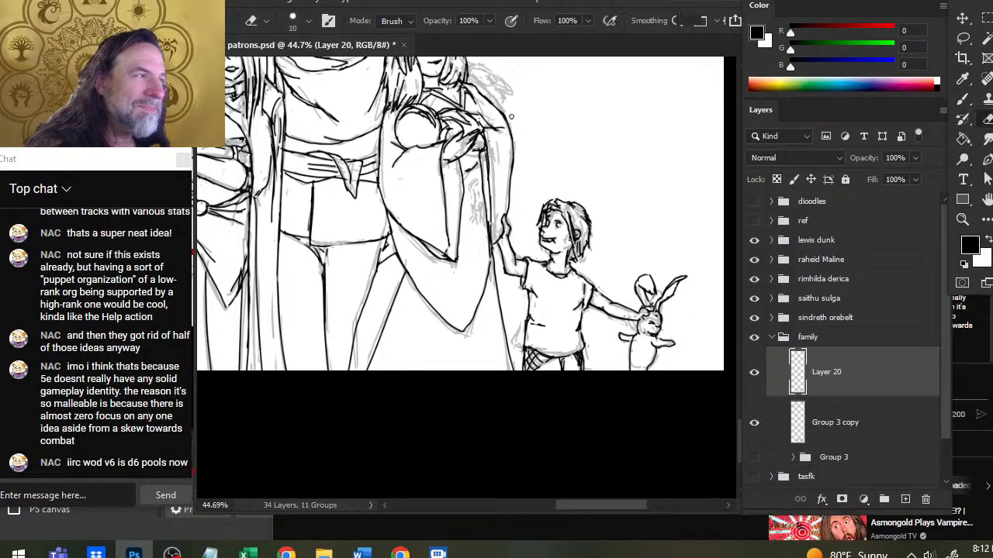
key("b")
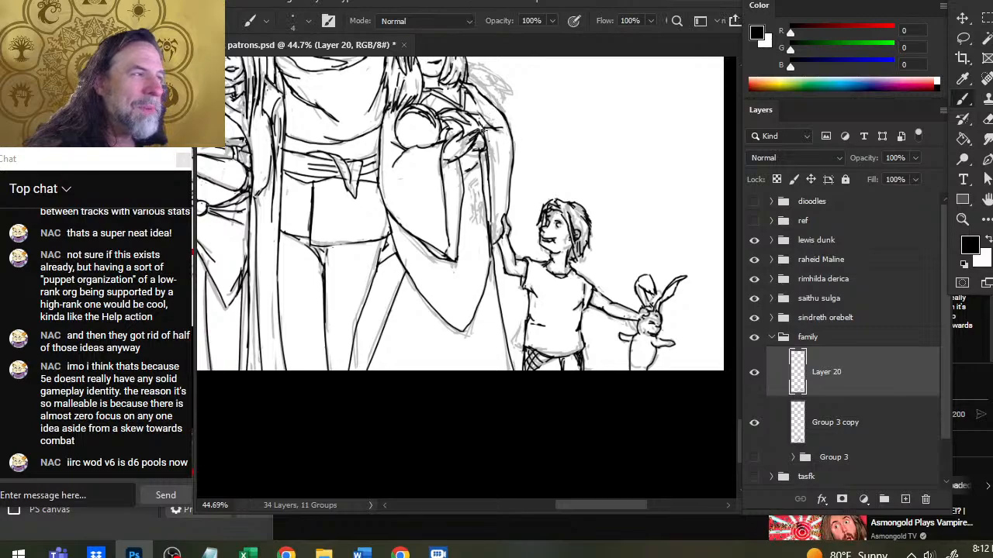
Touch up the contour of the baby's hanging cloth along the central figure's hip, erasing stray edges and re-inking them.
key("e")
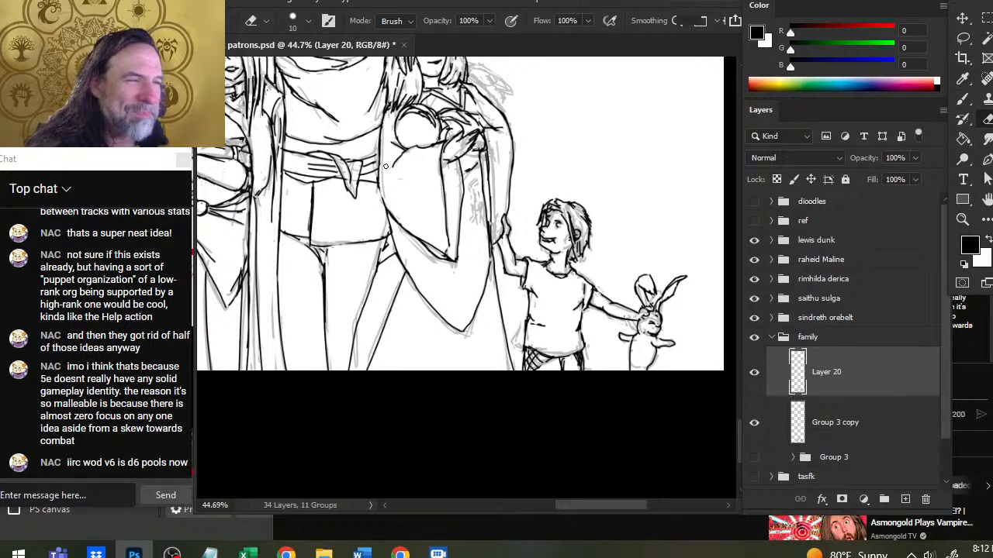
key("b")
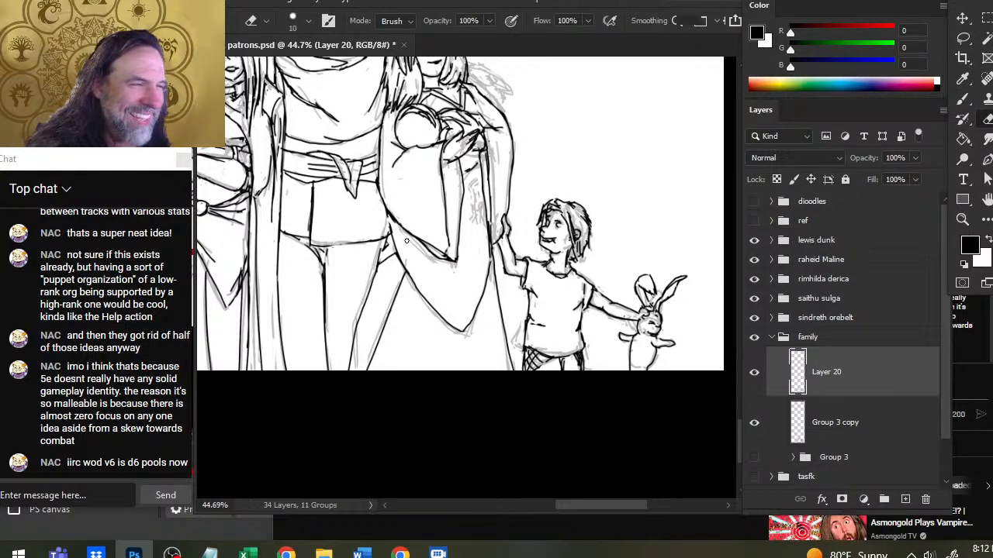
key("b")
key("e")
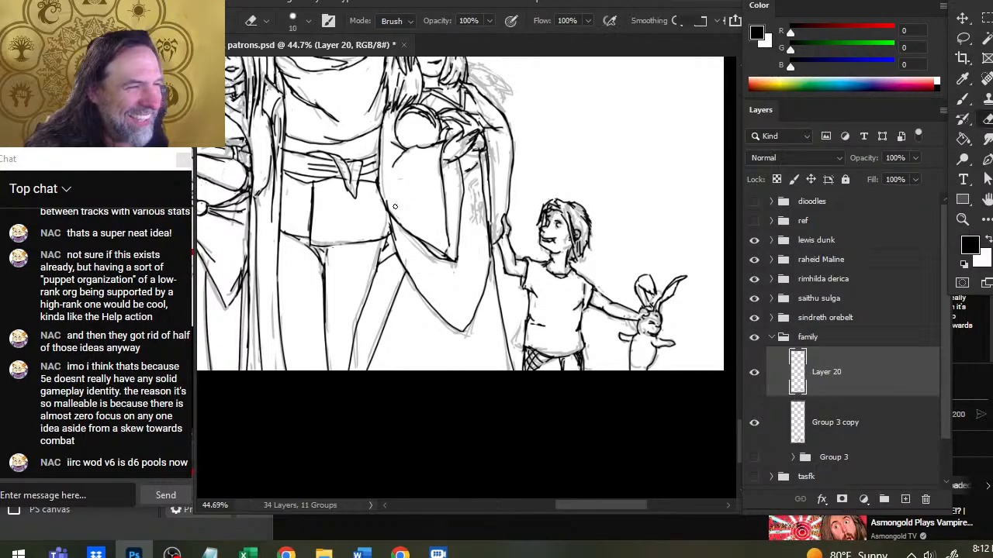
key("b")
key("e")
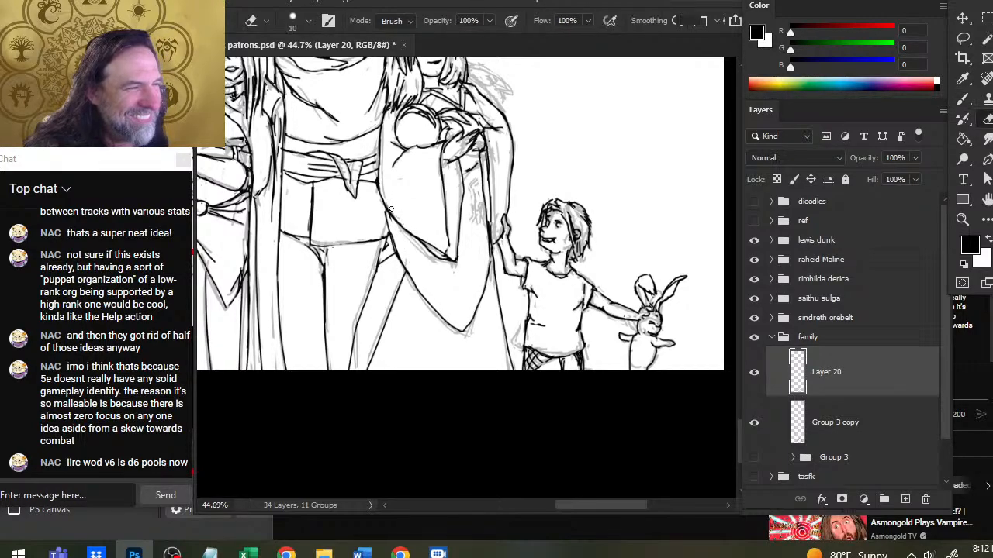
key("b")
key("e")
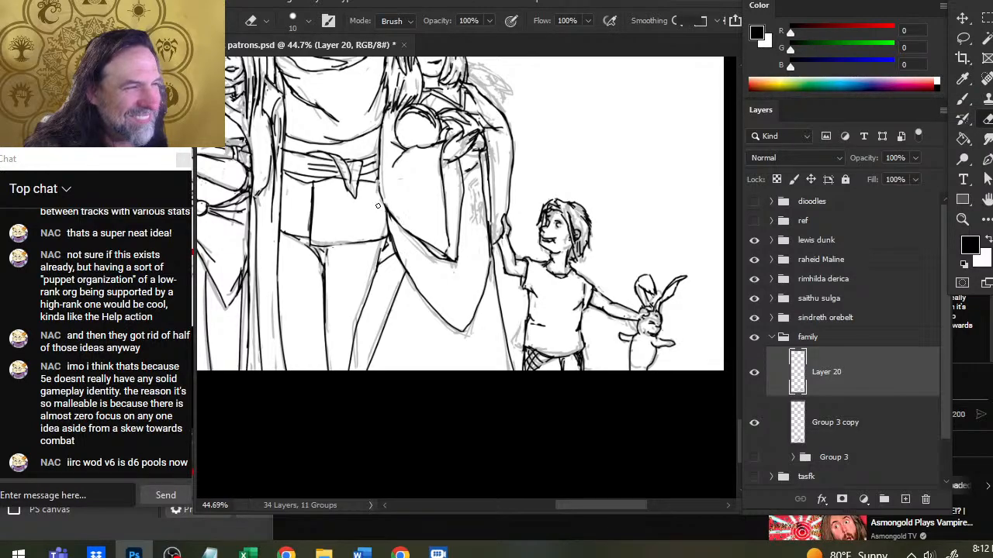
key("b")
mouse_move(382, 161)
left_mouse_down()
mouse_move(384, 203)
mouse_move(379, 185)
left_mouse_up()
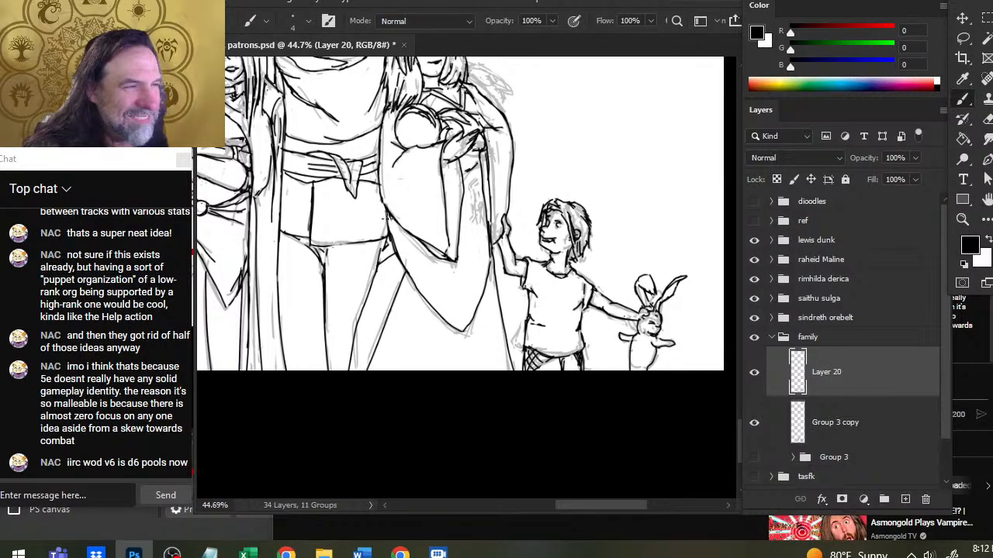
Clean up and re-ink the short fold lines on the central figure's belt.
left_click_drag(349, 219, 406, 264)
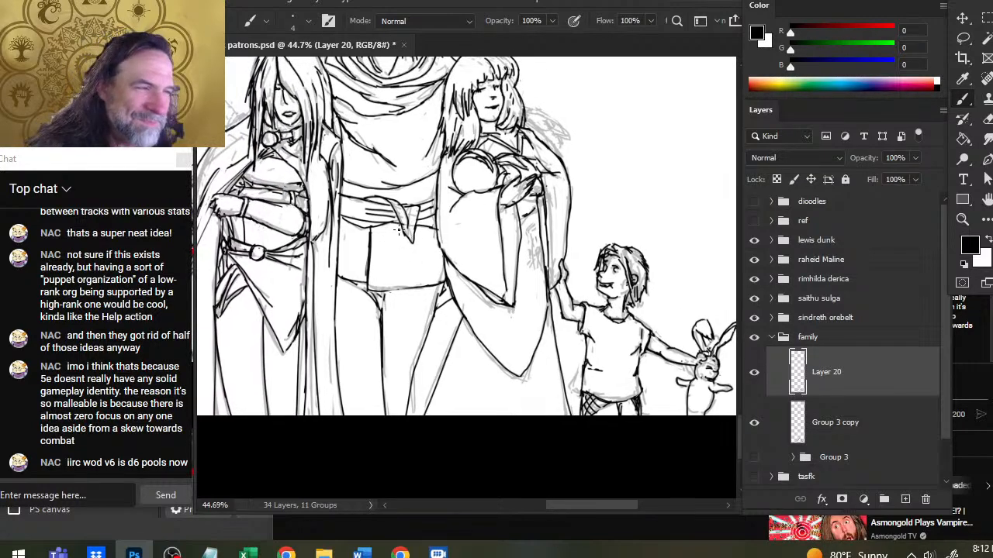
key("e")
key("b")
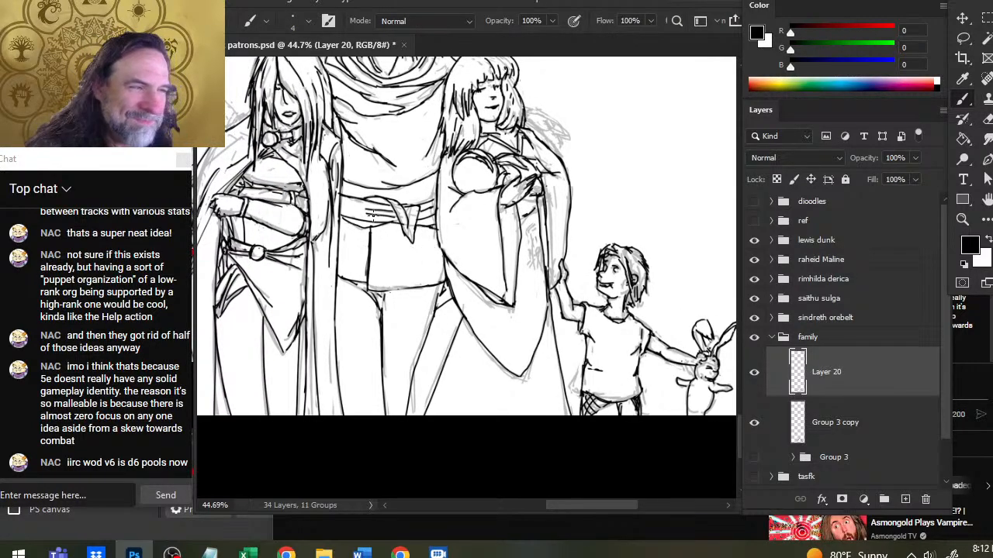
Reduce the eraser to 8 px and refine the long-haired figure's cloak edge next to the central figure.
key("e")
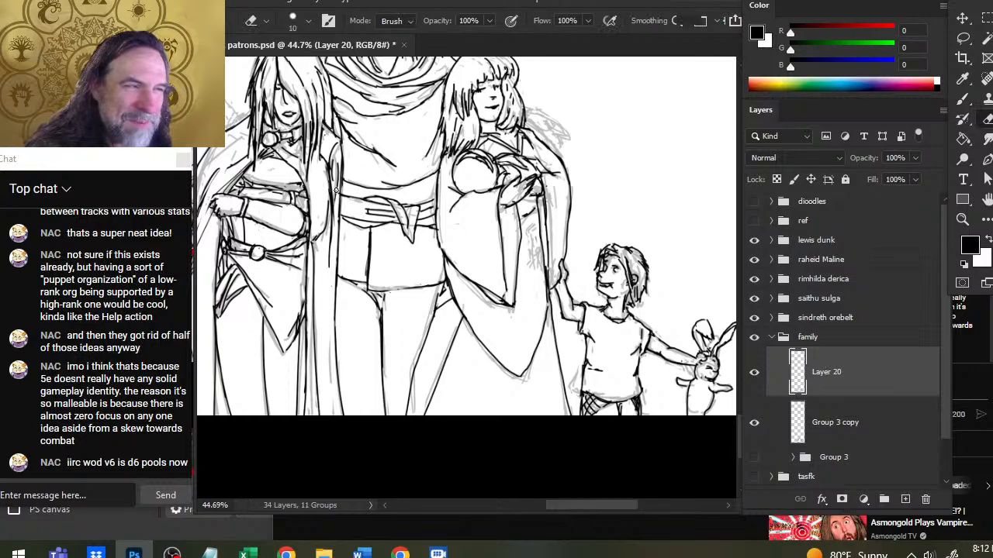
key("bracketleft")
key("bracketleft")
key("b")
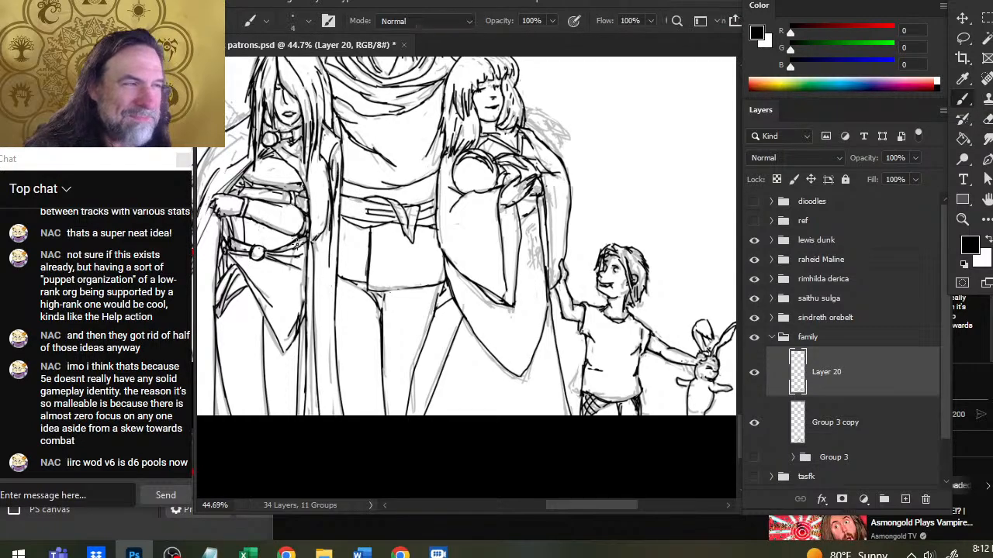
key("e")
key("b")
left_click_drag(336, 171, 331, 272)
key("e")
key("b")
key("e")
key("b")
key("e")
Erase the rough inner cloak edge beside the long-haired figure's hip and re-ink it as a long vertical line.
left_click_drag(318, 232, 314, 277)
key("b")
key("e")
key("b")
key("e")
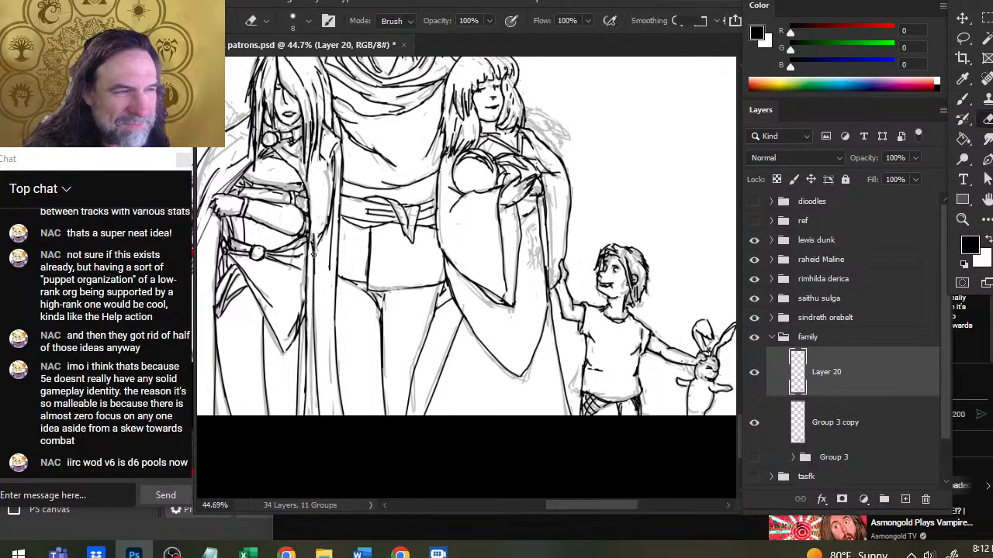
left_click_drag(314, 233, 315, 293)
key("b")
left_click_drag(317, 218, 314, 301)
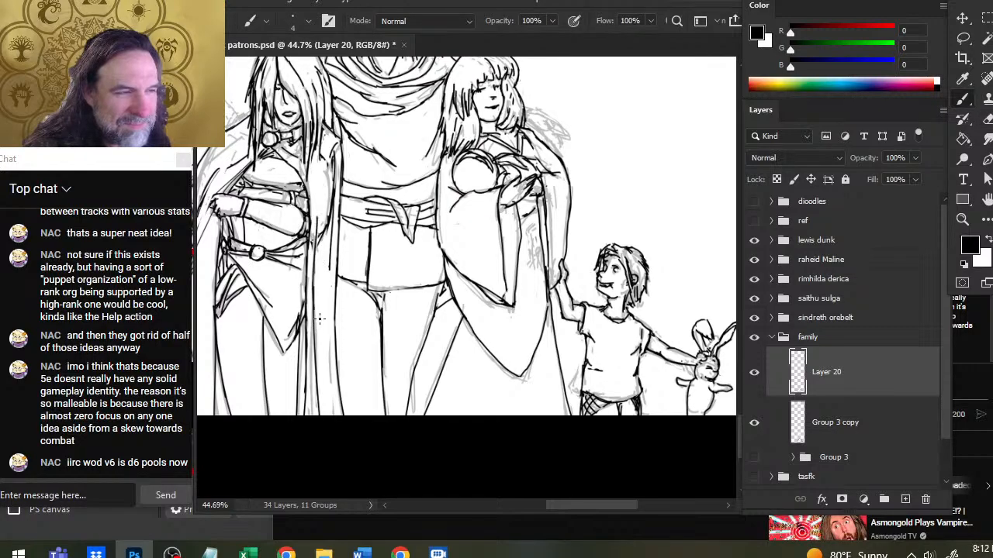
Trim the cloak fold lines beside the long-haired figure's elbow and undo the last stroke.
key("e")
left_click_drag(320, 227, 318, 262)
key("b")
key("e")
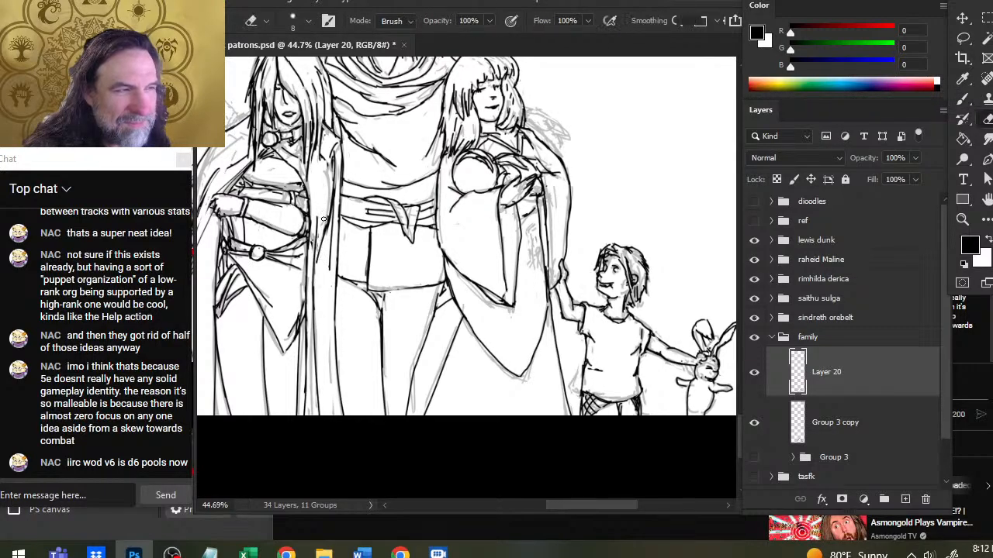
left_click_drag(327, 177, 322, 228)
key("b")
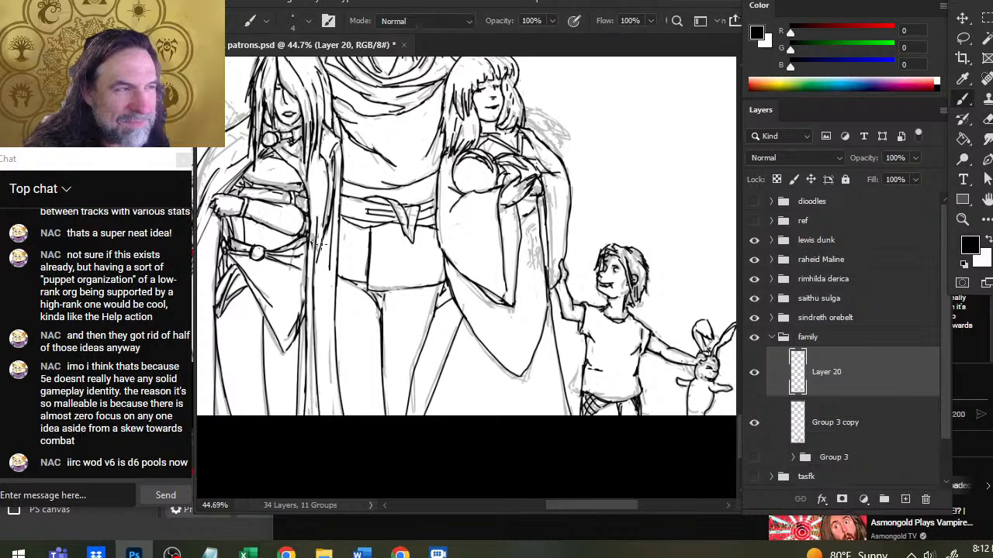
key("ctrl+z")
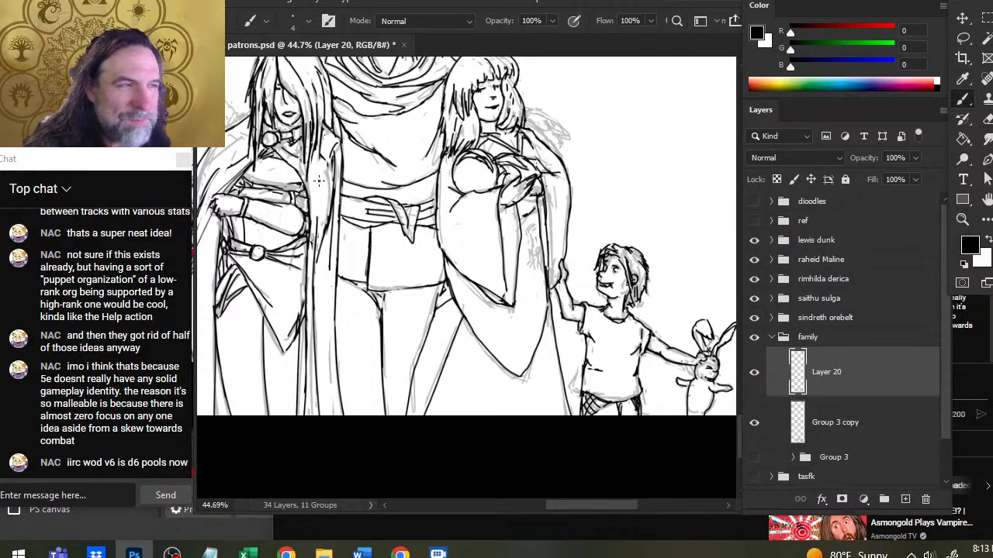
Re-ink the cloak fold running from the long-haired figure's shoulder down past the elbow, erasing the excess along it.
left_click_drag(334, 161, 327, 218)
key("e")
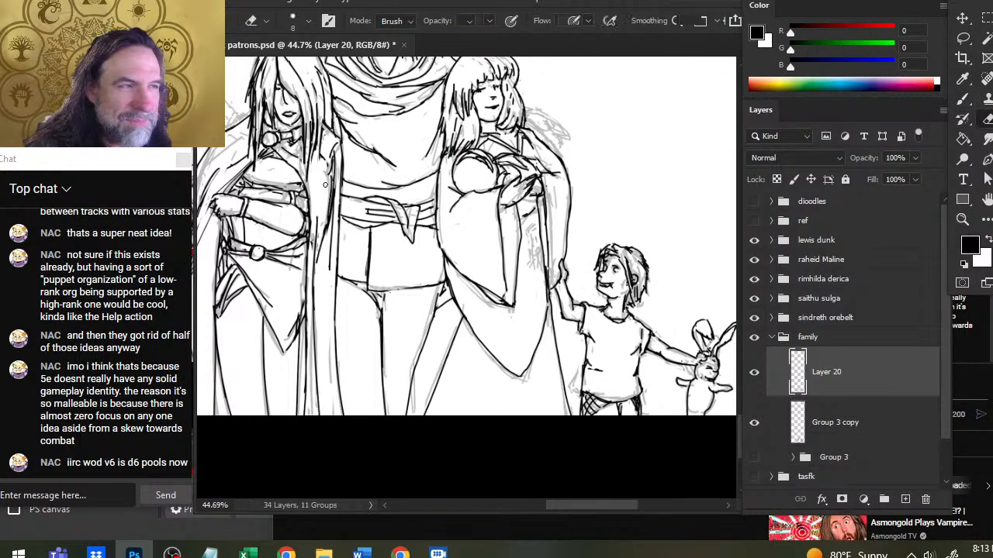
key("b")
left_click_drag(332, 173, 325, 234)
key("e")
key("b")
key("e")
mouse_move(329, 172)
left_mouse_down()
mouse_move(317, 256)
mouse_move(329, 227)
mouse_move(322, 255)
left_mouse_up()
Clean up leftover marks between the long-haired figure's cloak folds and touch up the line beside the waist.
key("b")
key("e")
left_click_drag(331, 196, 316, 256)
left_click_drag(316, 220, 314, 248)
key("b")
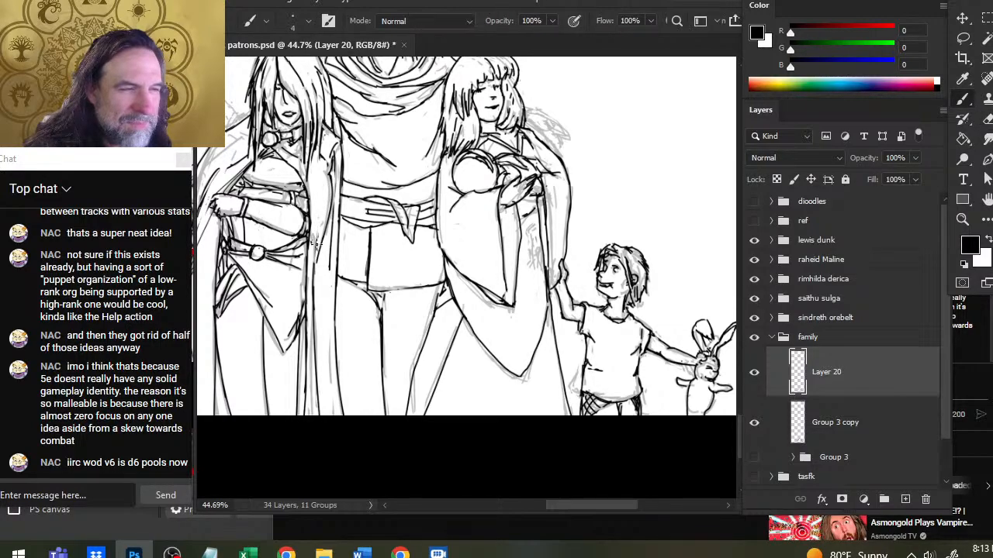
key("e")
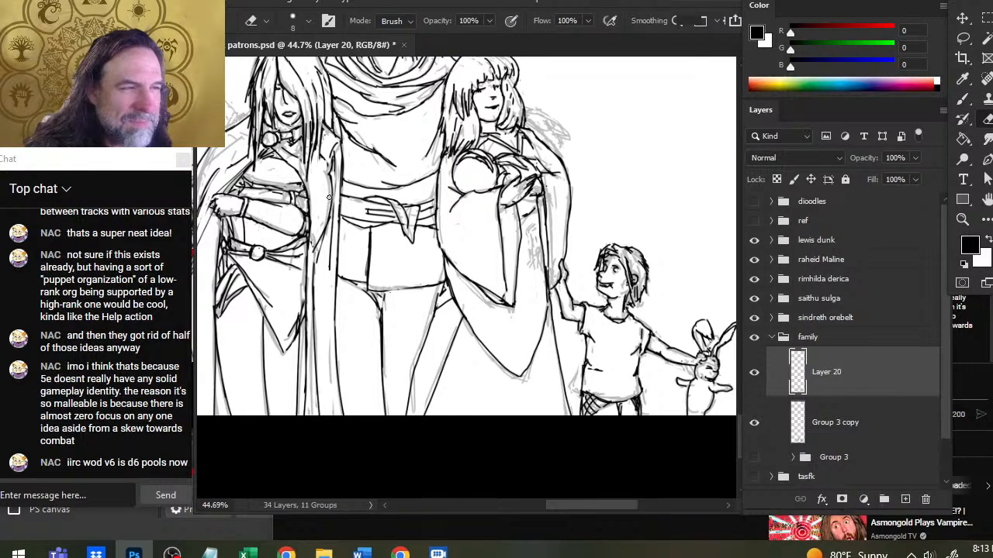
key("b")
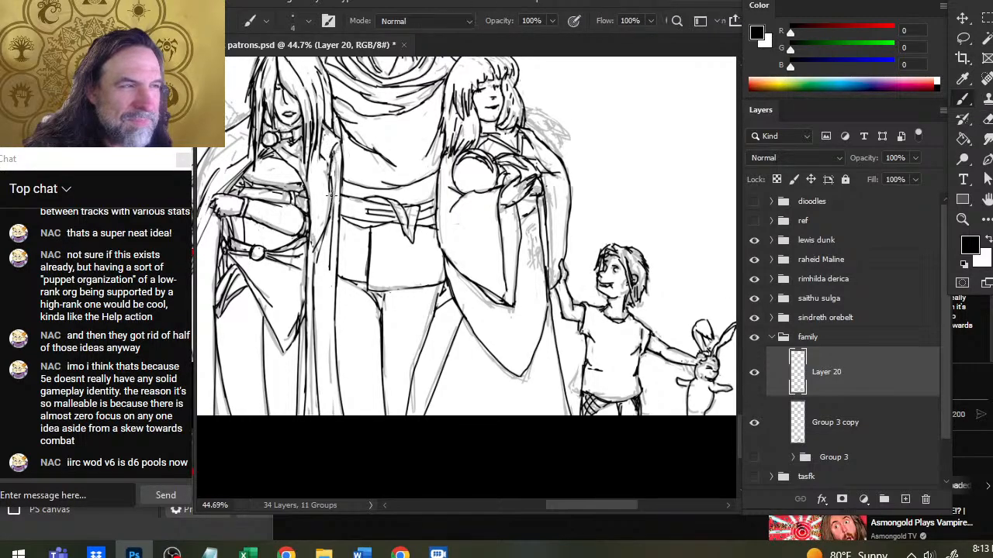
key("e")
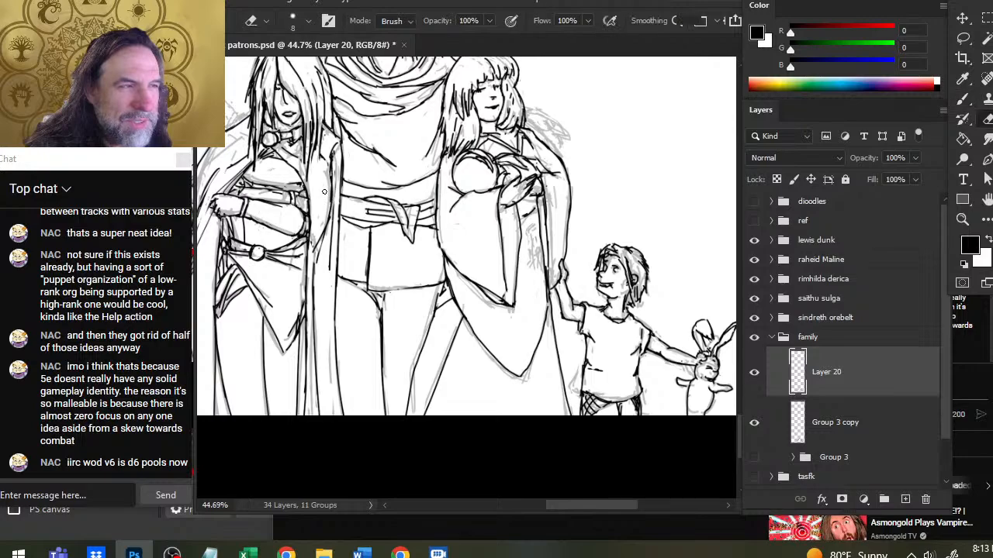
key("b")
Ink the uppermost finger of the hand resting on the long-haired figure's outer shoulder, cleaning its outline with the eraser.
key("z")
left_click_drag(365, 256, 335, 276)
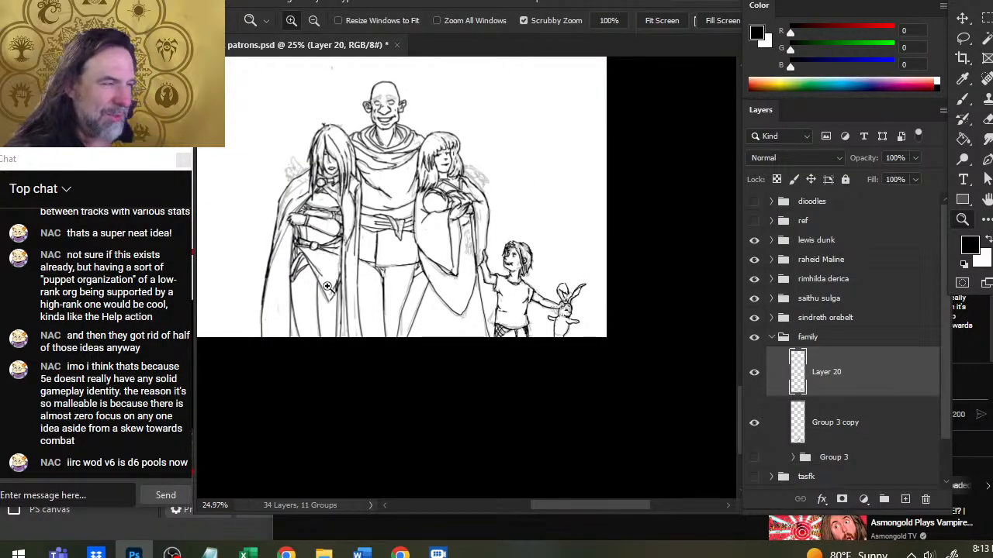
scroll(258, 166, "up", 4)
key("b")
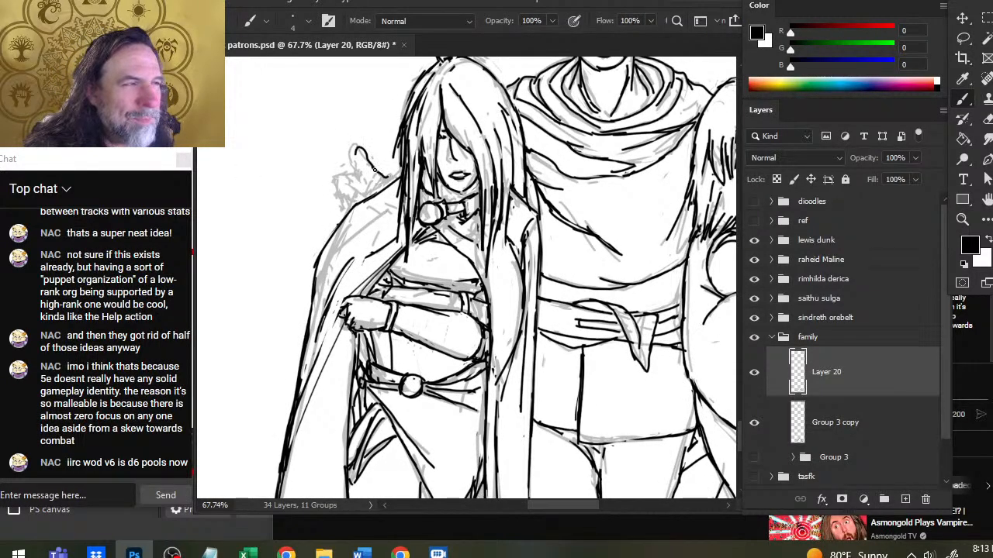
key("e")
key("b")
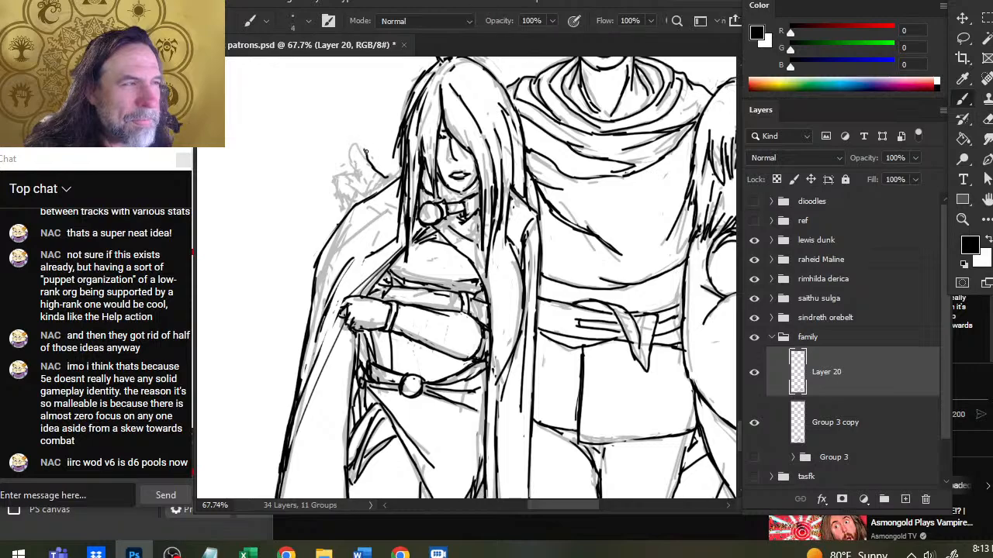
key("e")
mouse_move(353, 146)
left_mouse_down()
mouse_move(352, 167)
mouse_move(366, 144)
left_mouse_up()
key("b")
key("e")
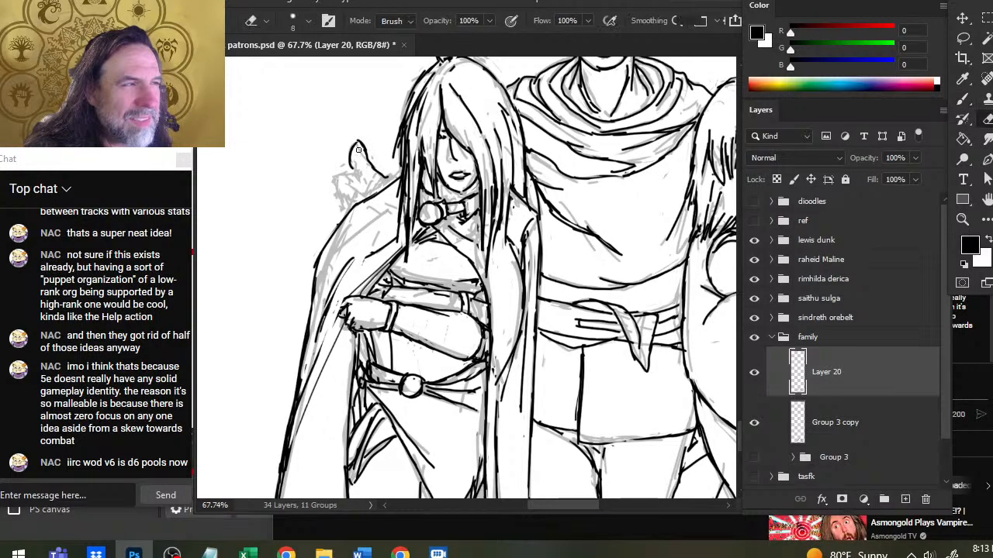
key("b")
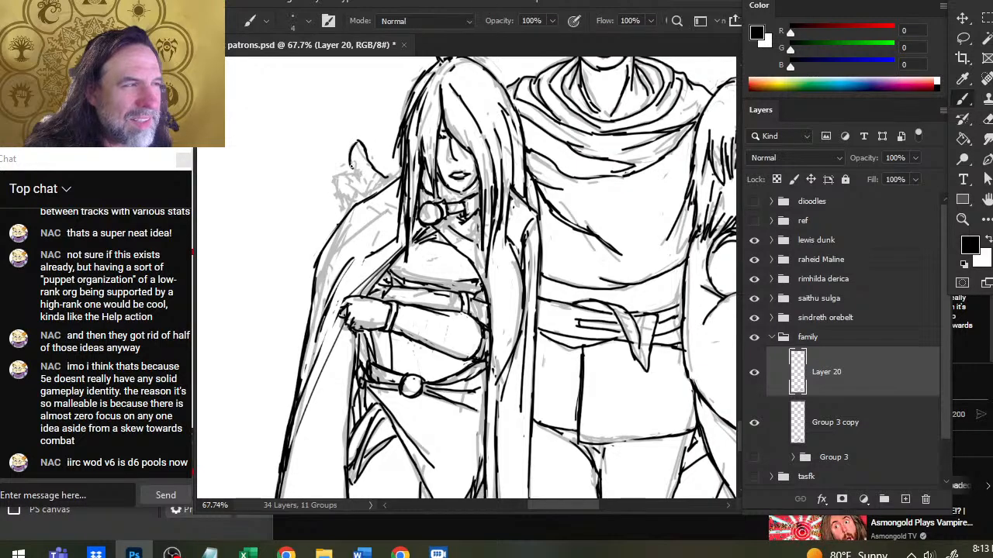
key("e")
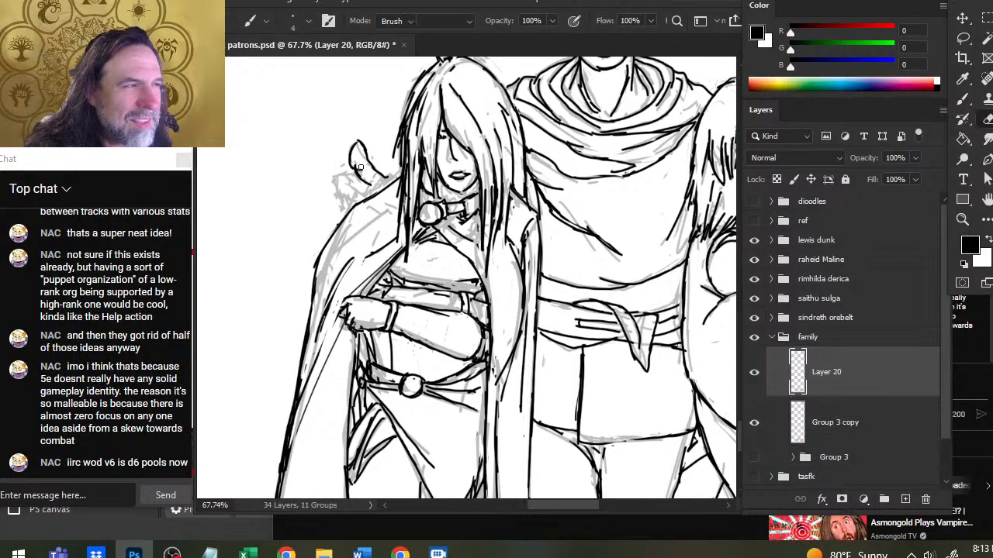
key("b")
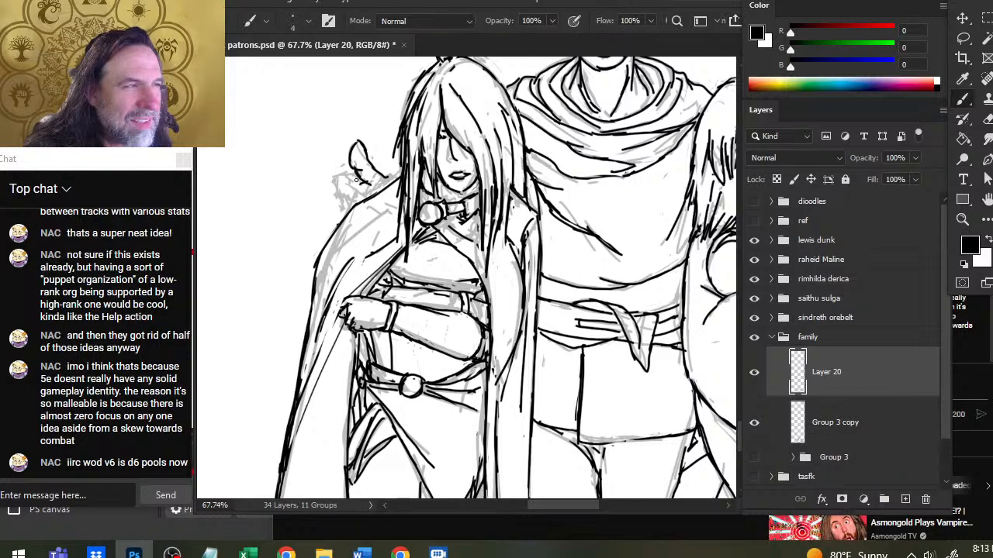
Ink the curled middle finger of the hand on the long-haired figure's shoulder and erase its rough edges.
mouse_move(331, 184)
left_mouse_down()
mouse_move(350, 201)
mouse_move(344, 182)
mouse_move(354, 200)
mouse_move(344, 201)
mouse_move(355, 205)
left_mouse_up()
key("e")
key("b")
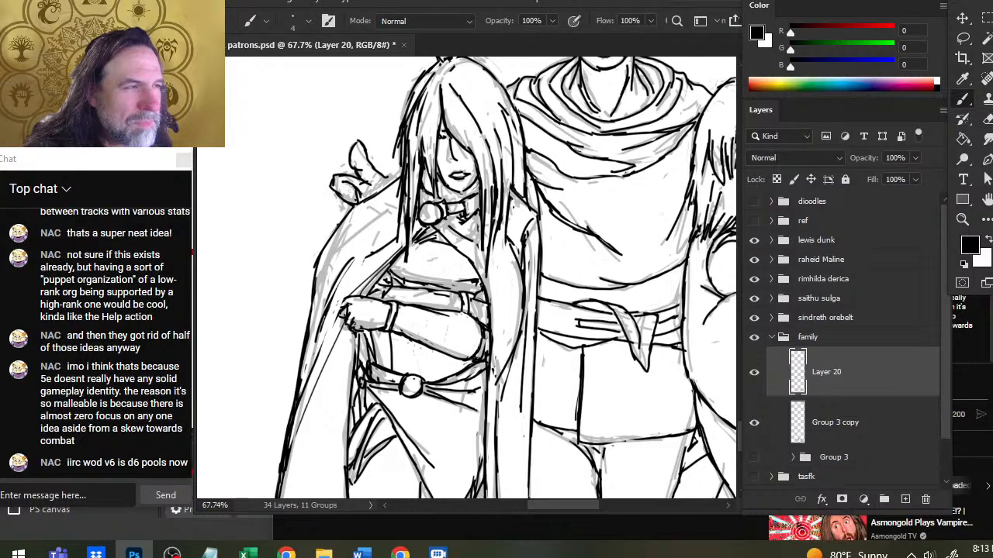
key("e")
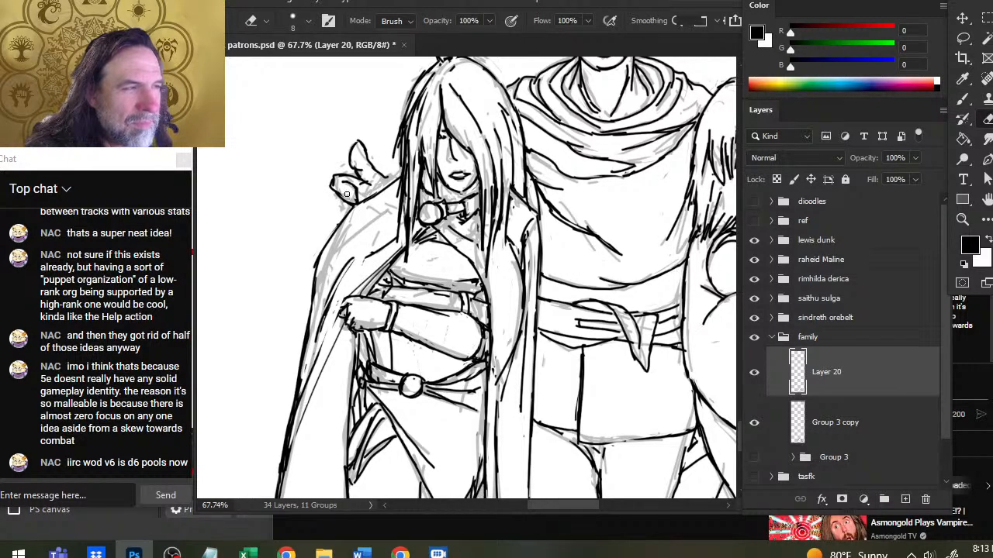
key("b")
mouse_move(332, 190)
left_mouse_down()
mouse_move(334, 180)
mouse_move(338, 197)
left_mouse_up()
left_click_drag(325, 182, 334, 206)
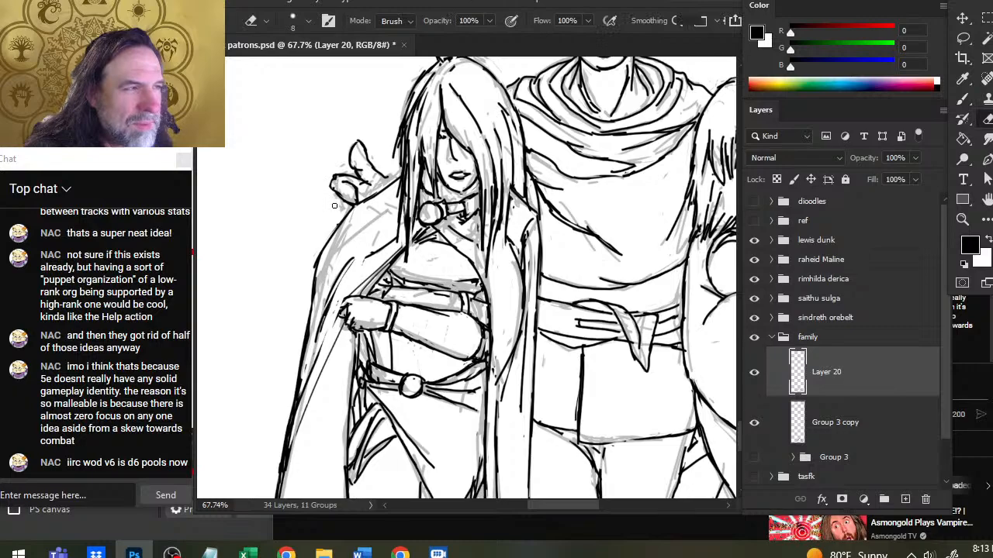
Ink the lowest finger of the hand on the shoulder and clean up where the hand meets the cloak.
key("b")
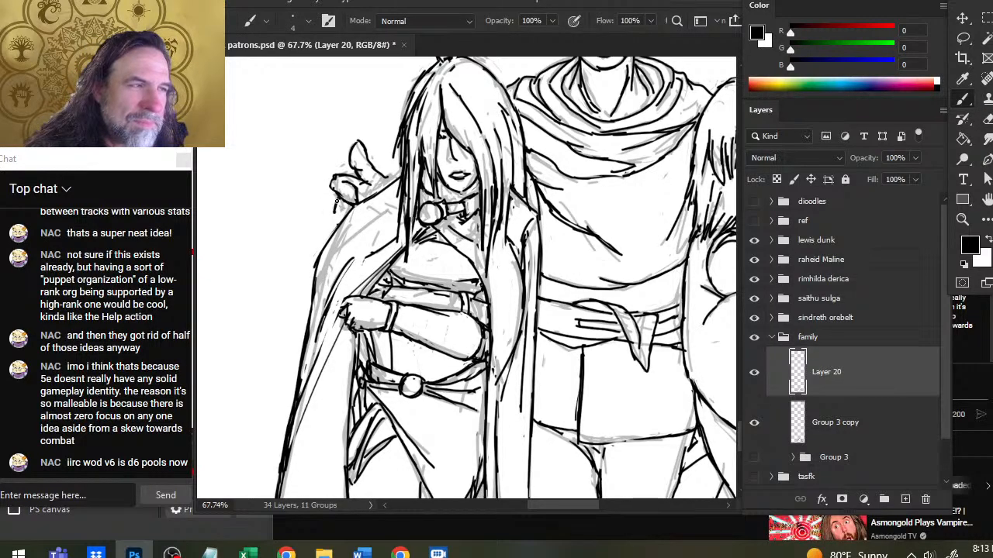
key("e")
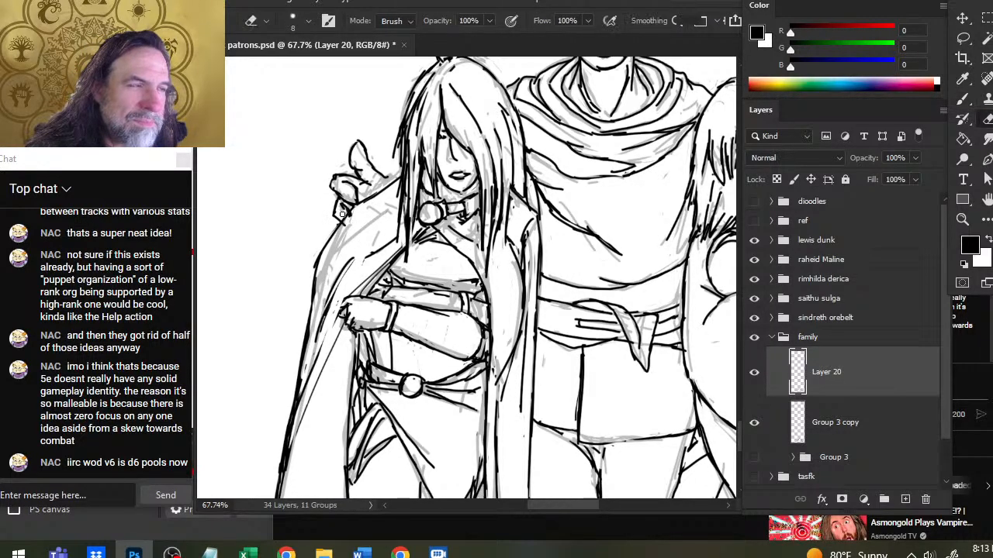
left_click_drag(350, 215, 350, 226)
key("b")
left_click_drag(338, 219, 350, 226)
key("e")
key("b")
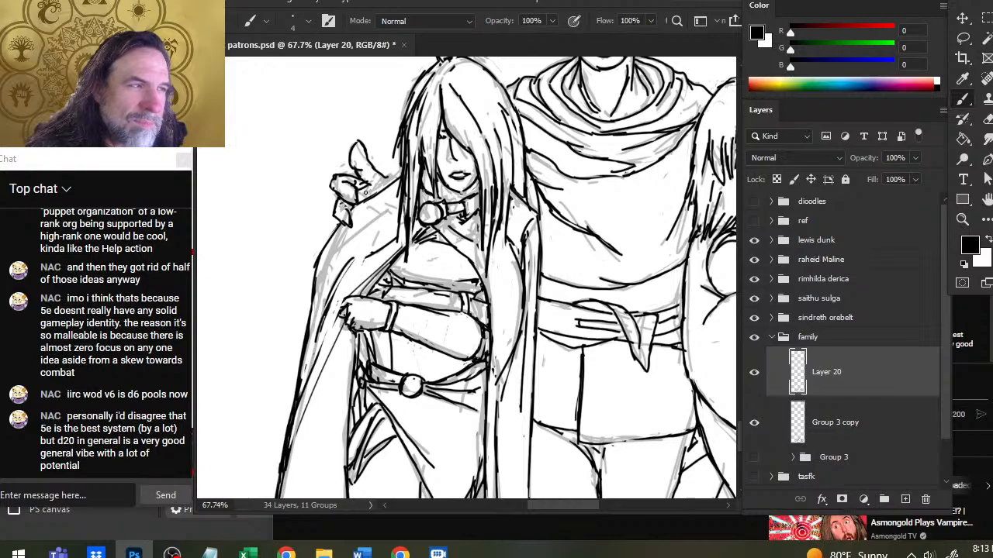
key("e")
key("b")
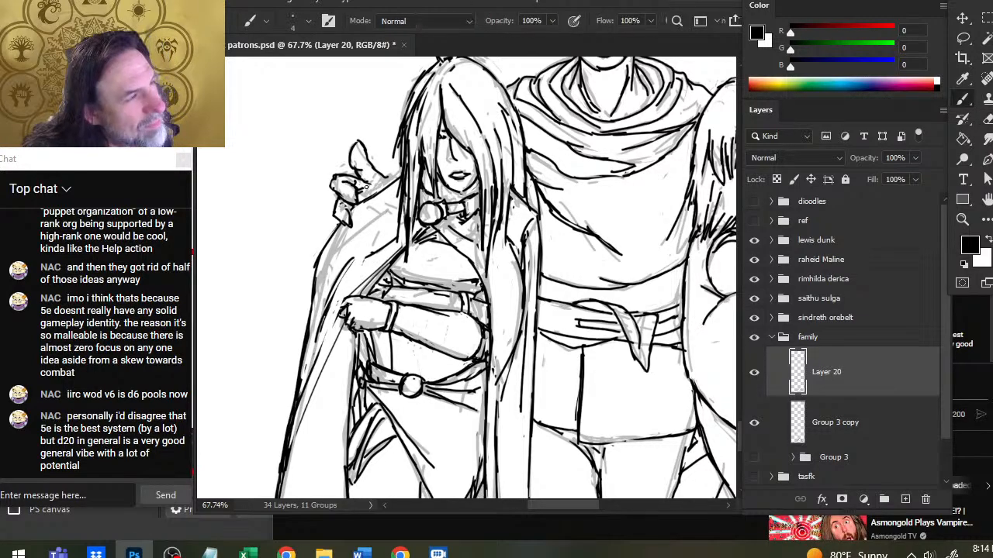
Lasso the curled fingers of the hand on the shoulder, shift them slightly, and deselect.
key("l")
mouse_move(332, 180)
left_mouse_down()
mouse_move(322, 216)
mouse_move(354, 207)
mouse_move(329, 178)
mouse_move(359, 191)
left_mouse_up()
key("ctrl+d")
key("b")
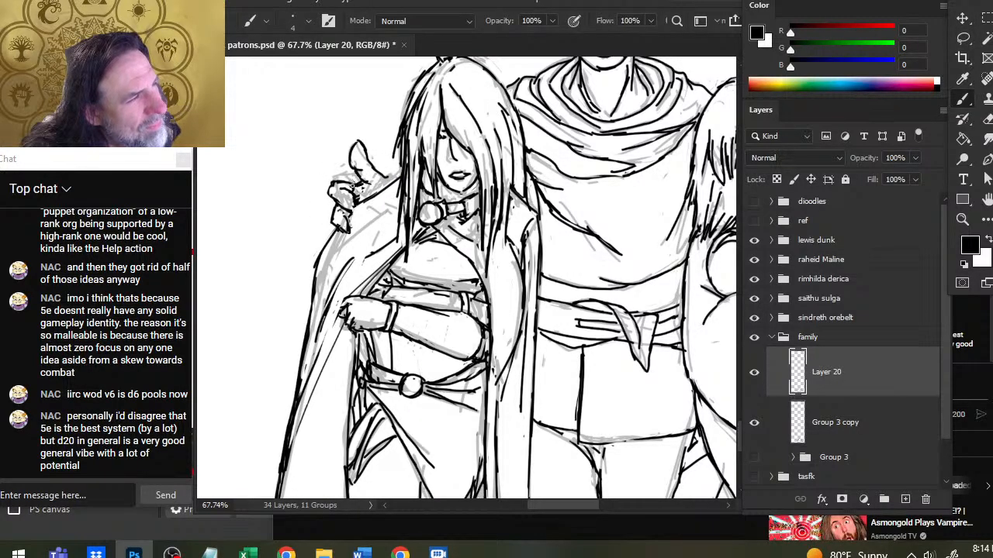
Ink the tip of the lowest finger on the long-haired figure's shoulder and tidy the finger outlines with the eraser.
key("e")
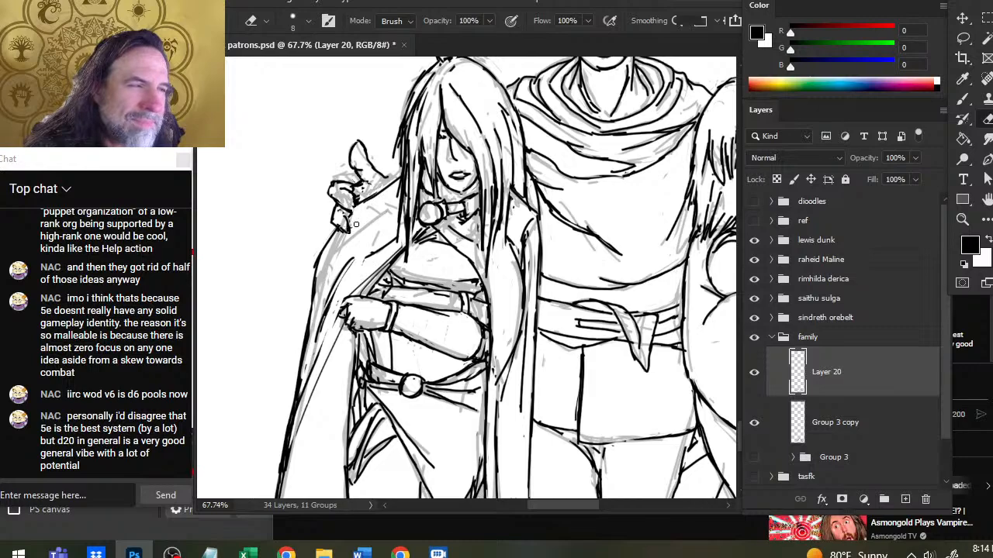
key("b")
key("e")
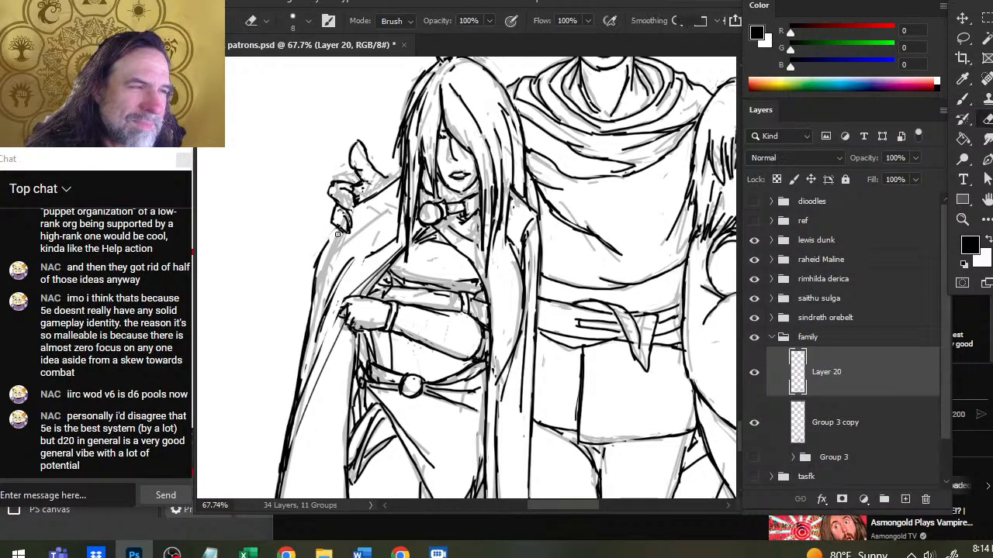
key("b")
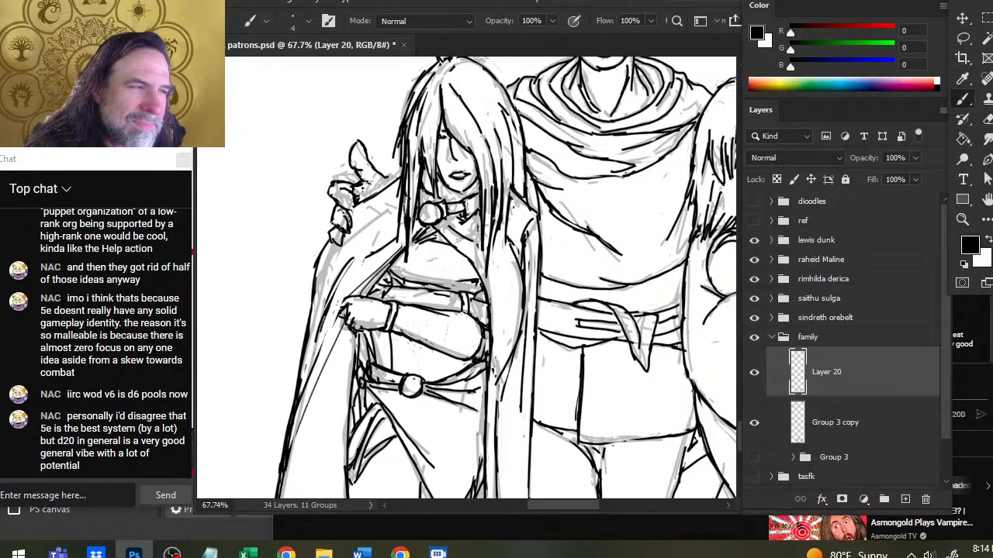
key("e")
key("b")
left_click_drag(332, 224, 346, 234)
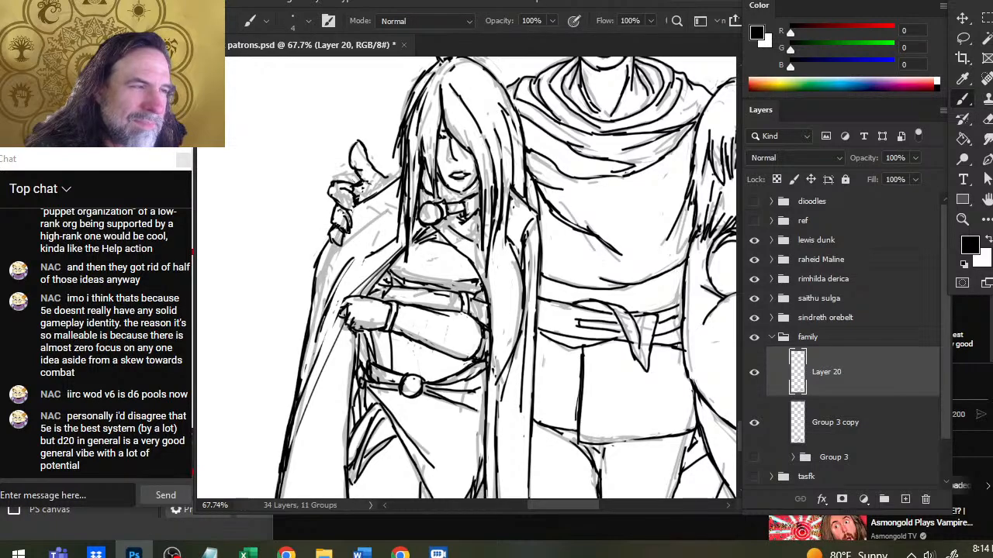
mouse_move(361, 192)
left_mouse_down()
mouse_move(346, 209)
mouse_move(352, 197)
mouse_move(357, 205)
left_mouse_up()
key("e")
key("b")
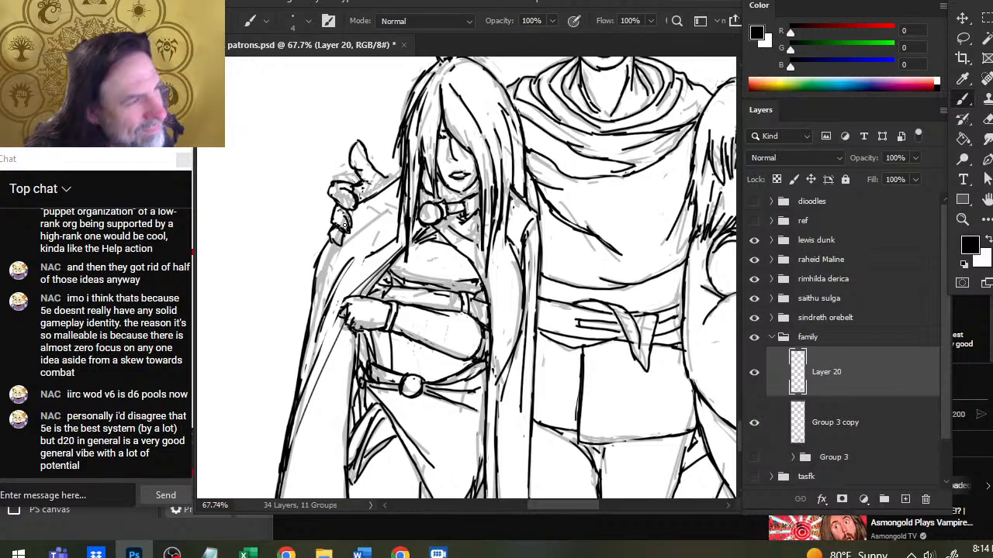
Erase and redraw the cloak's outer edge over the shoulder, directly below the resting hand.
key("e")
left_click_drag(315, 265, 332, 239)
key("b")
left_click_drag(315, 283, 332, 241)
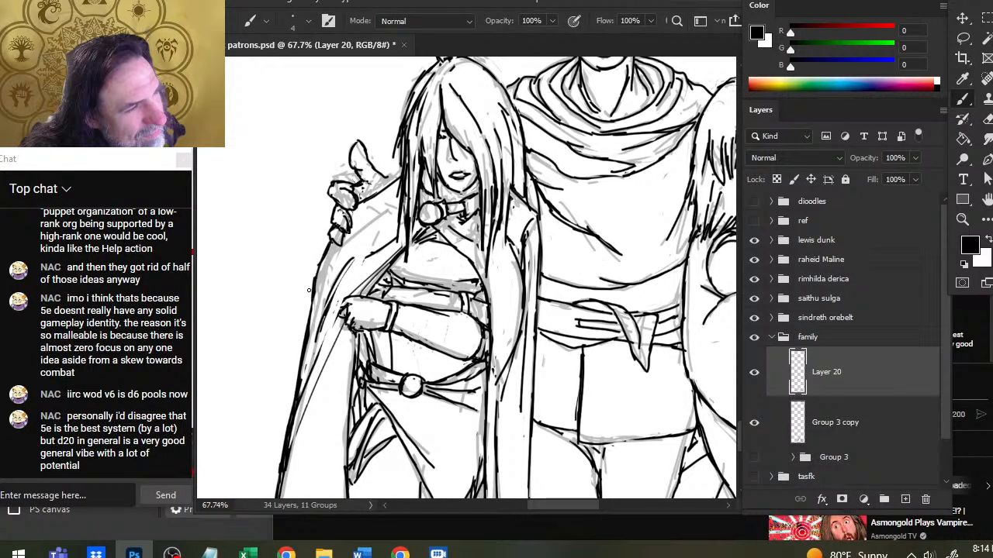
key("e")
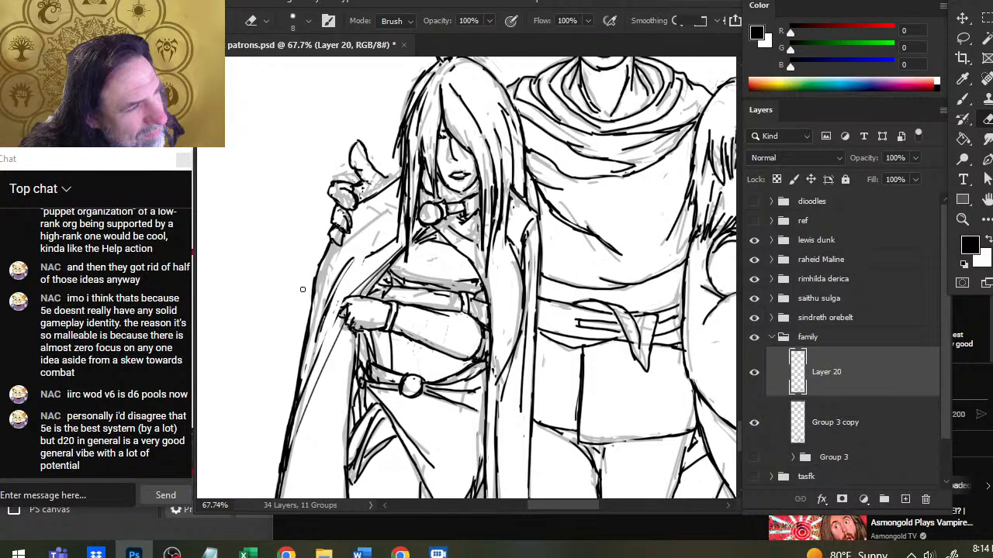
key("b")
mouse_move(313, 282)
left_mouse_down()
mouse_move(340, 242)
mouse_move(312, 286)
left_mouse_up()
key("e")
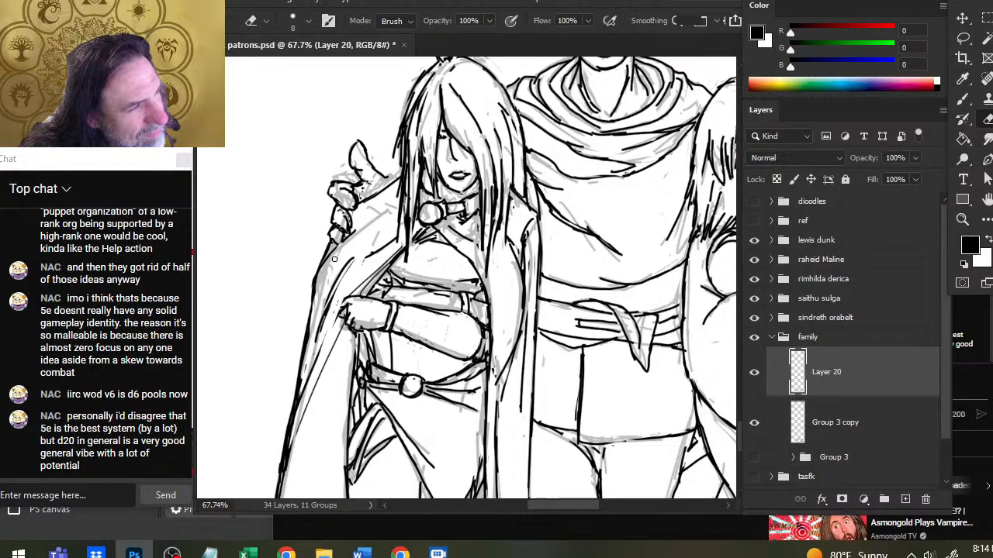
key("b")
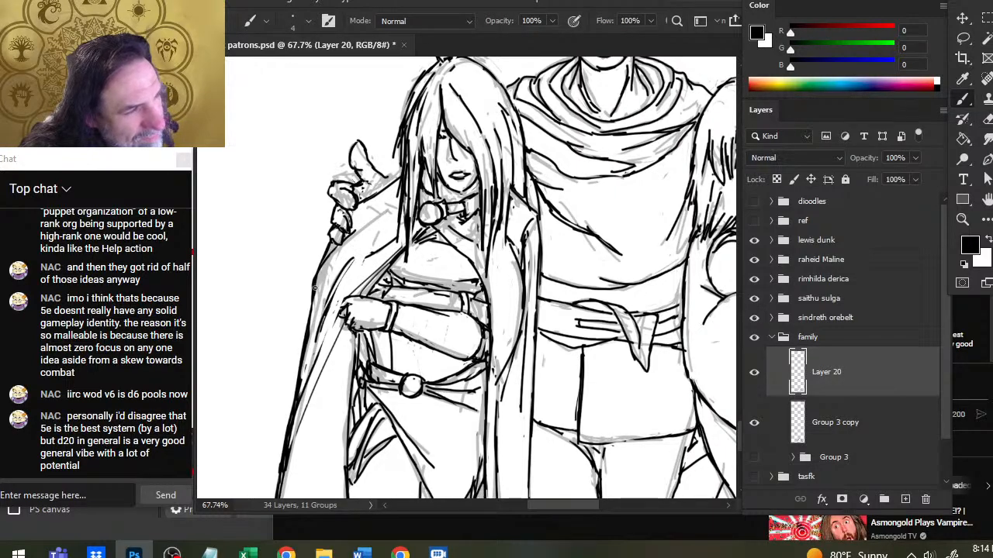
Ink the cloak's outer edge from the shoulder down past the elbow, erasing the rough spot at the upper arm.
key("e")
mouse_move(315, 289)
left_mouse_down()
mouse_move(318, 268)
mouse_move(313, 296)
left_mouse_up()
key("b")
left_click_drag(327, 254, 309, 344)
key("e")
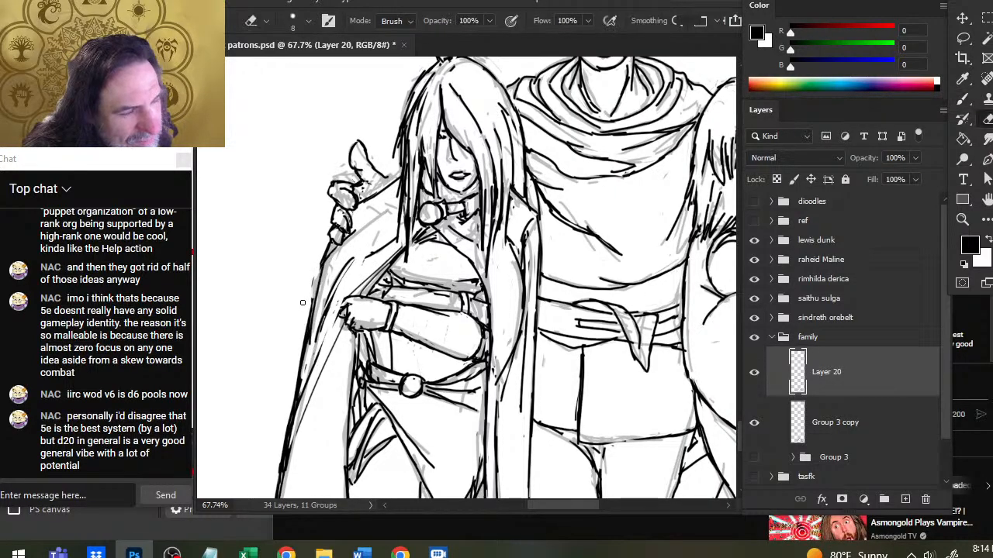
mouse_move(313, 290)
left_mouse_down()
mouse_move(302, 354)
mouse_move(313, 298)
left_mouse_up()
key("b")
left_click_drag(301, 365, 317, 281)
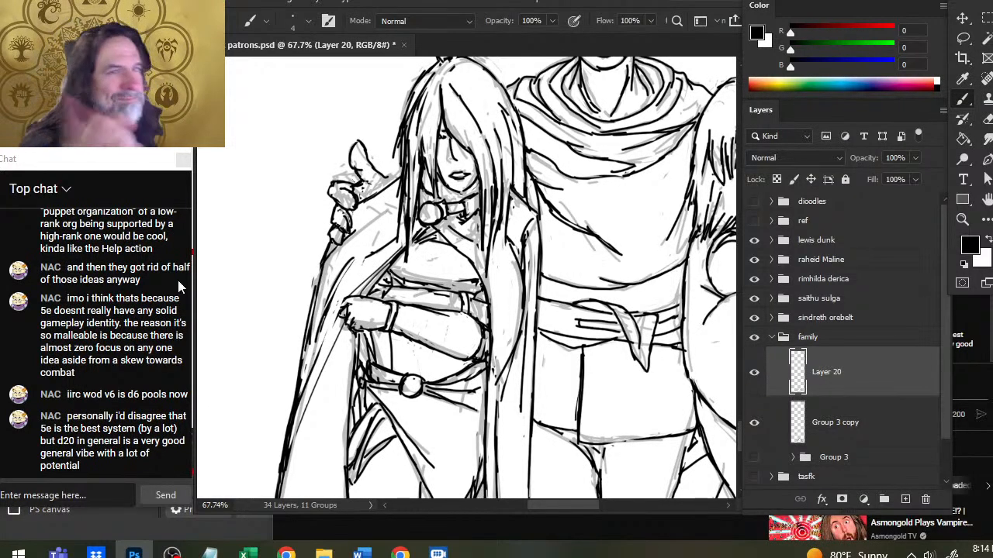
Erase the cloak's outer edge from the upper arm to belt level and replace it with one smoother line.
key("e")
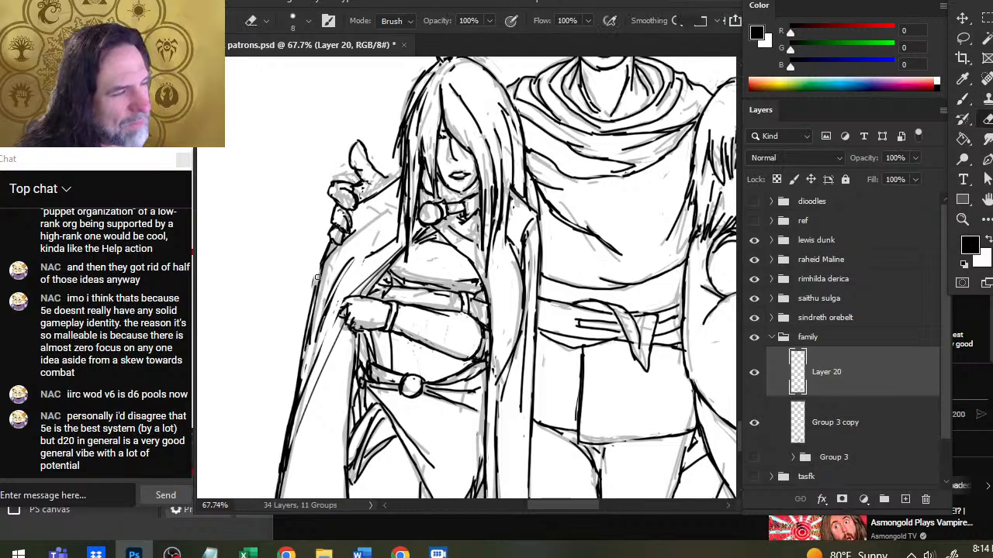
left_click_drag(317, 278, 298, 386)
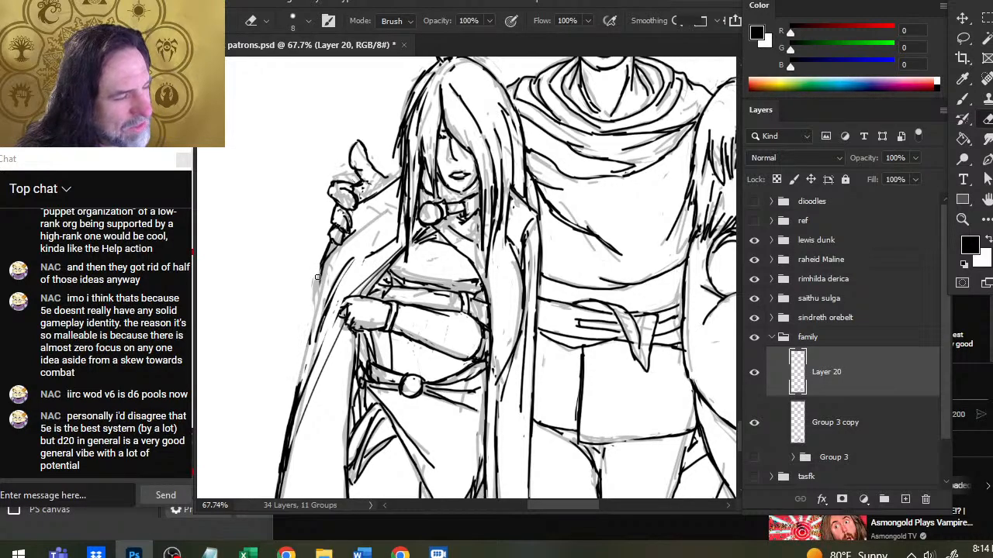
left_click_drag(311, 332, 296, 397)
key("b")
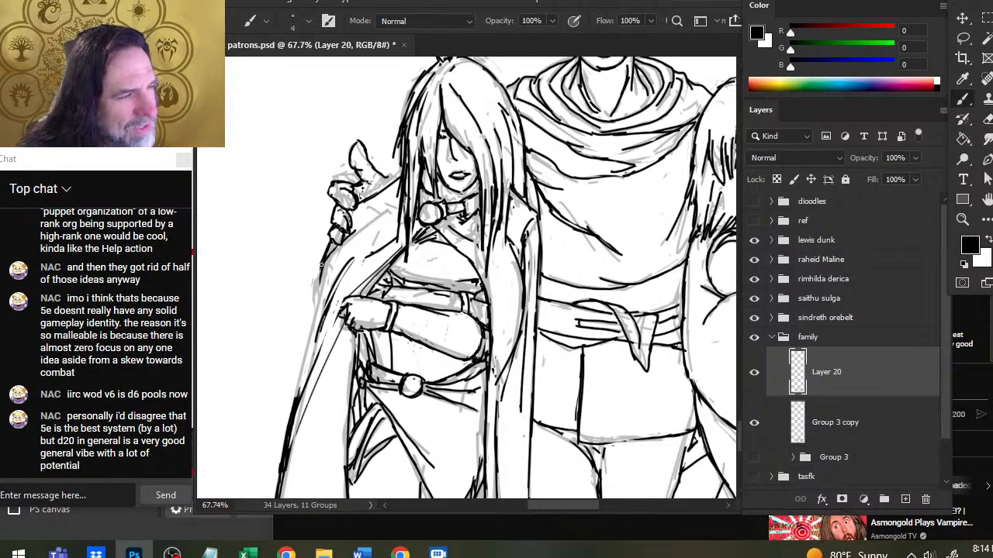
left_click_drag(321, 265, 290, 384)
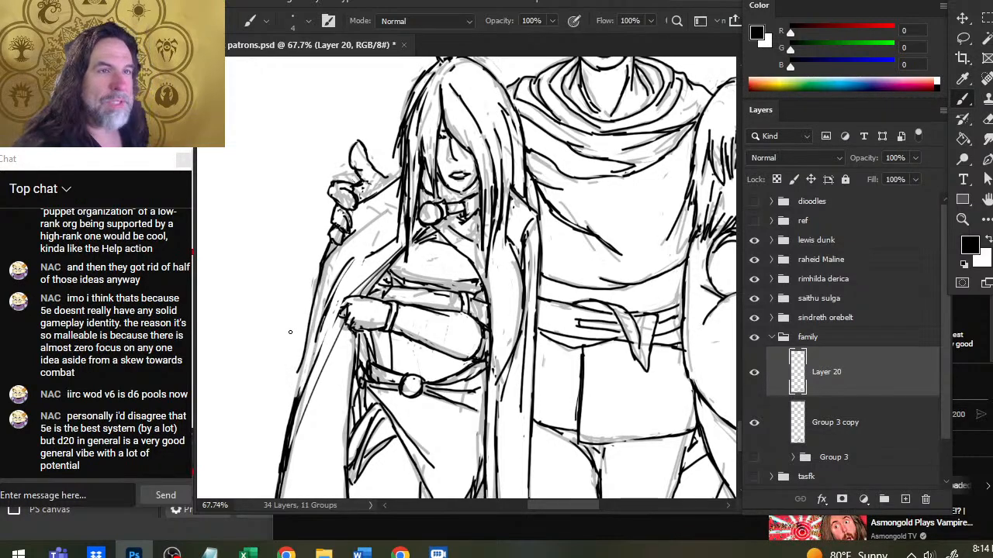
Ink the gap at belt level so the cloak's upper outer edge joins the long hanging edge.
key("e")
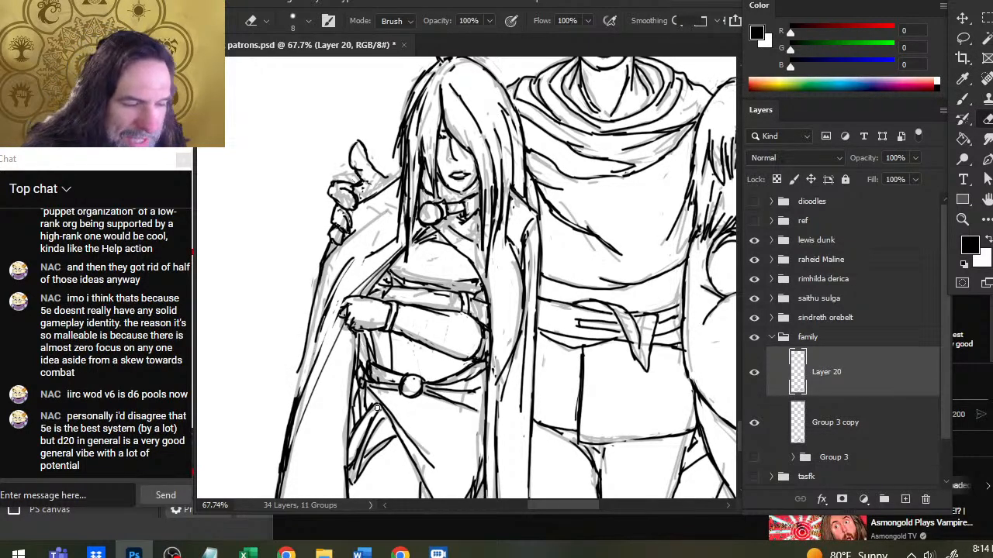
mouse_move(328, 396)
left_mouse_down()
mouse_move(384, 280)
mouse_move(363, 308)
mouse_move(349, 397)
mouse_move(375, 288)
mouse_move(348, 426)
left_mouse_up()
key("b")
key("e")
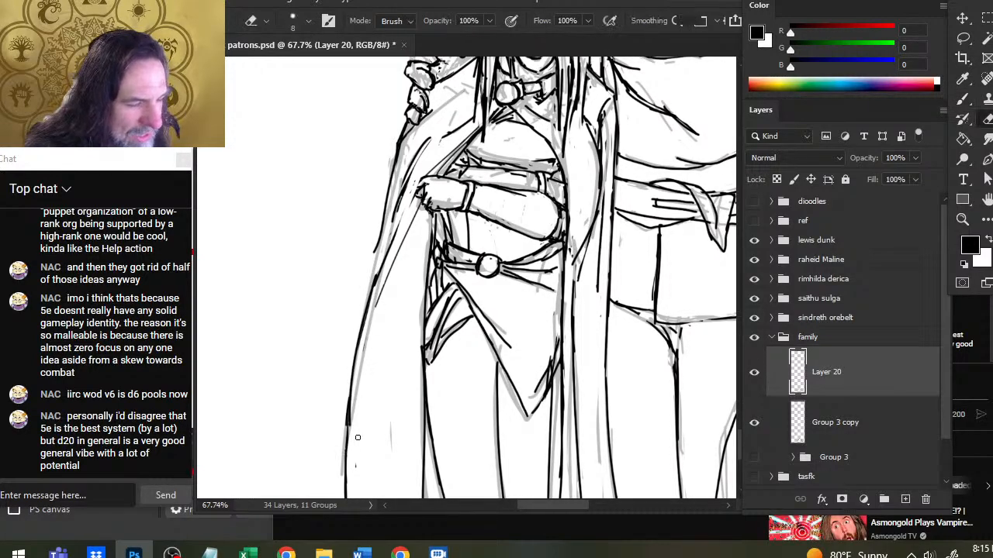
key("b")
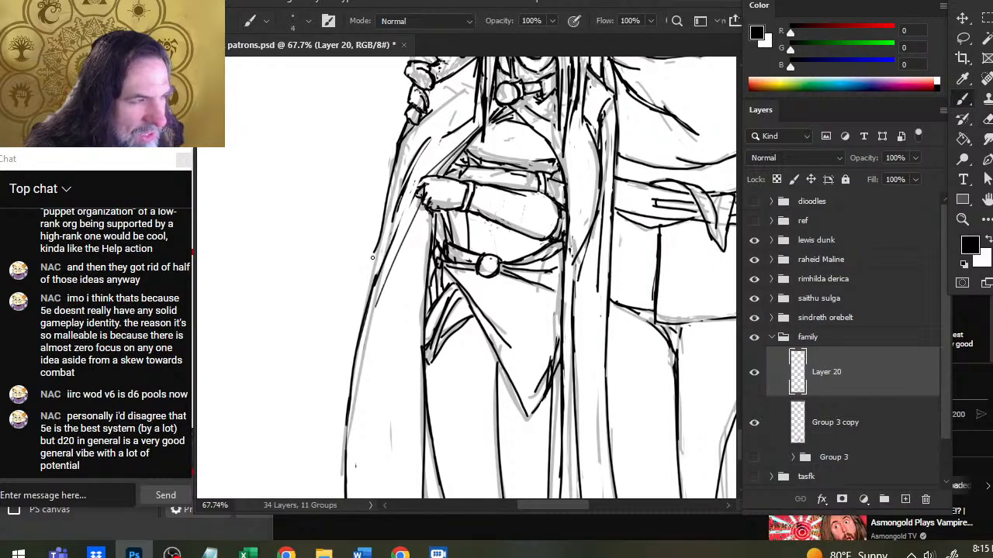
key("e")
key("b")
left_click_drag(380, 234, 366, 294)
Erase the overlapping ink where the upper and lower parts of the cloak's outer edge meet.
key("e")
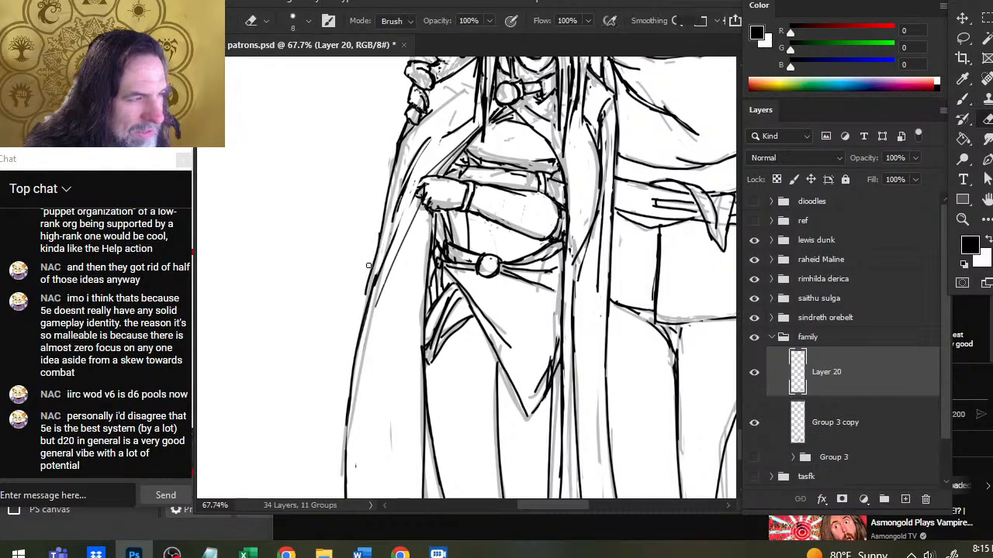
left_click_drag(377, 246, 366, 295)
left_click_drag(385, 225, 364, 307)
key("b")
key("e")
left_click_drag(376, 246, 369, 286)
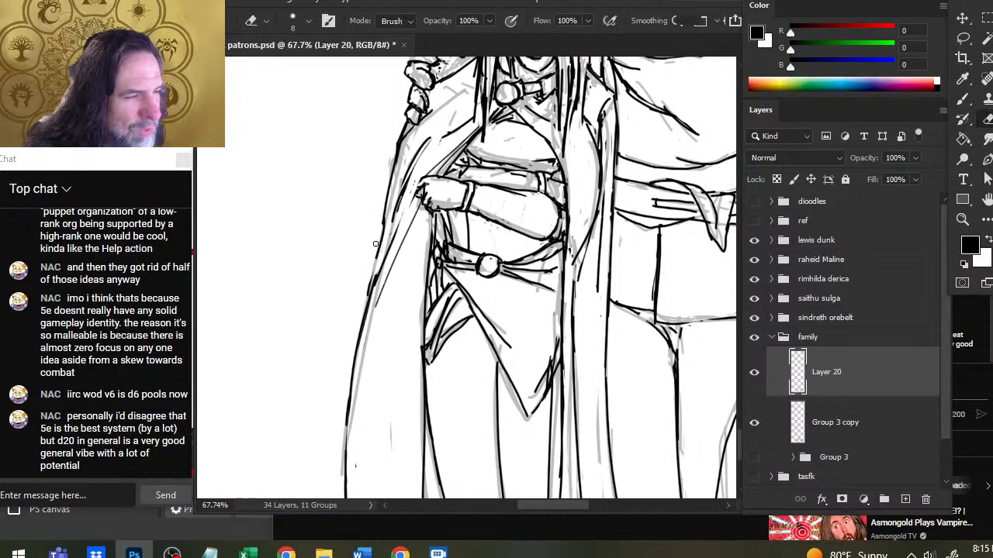
Re-ink the cloak's outer edge between the elbow and the belt, thinning the join with the eraser.
key("b")
left_click_drag(387, 216, 378, 288)
key("e")
left_click_drag(382, 233, 369, 292)
key("b")
left_click_drag(389, 216, 370, 292)
Trim the kink in the cloak's outer edge at forearm height, ink a short connecting stroke, and undo the last change.
key("e")
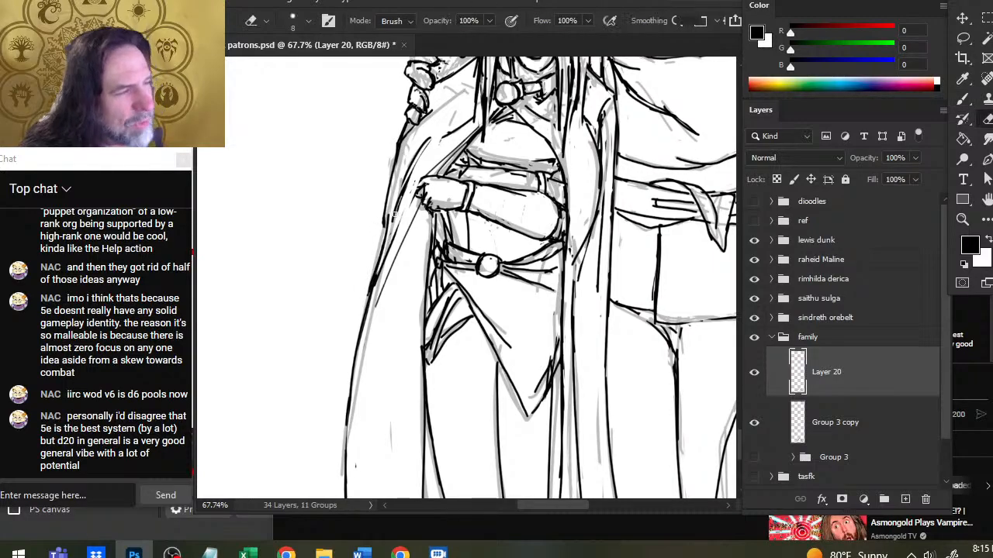
left_click_drag(386, 190, 389, 244)
key("b")
key("e")
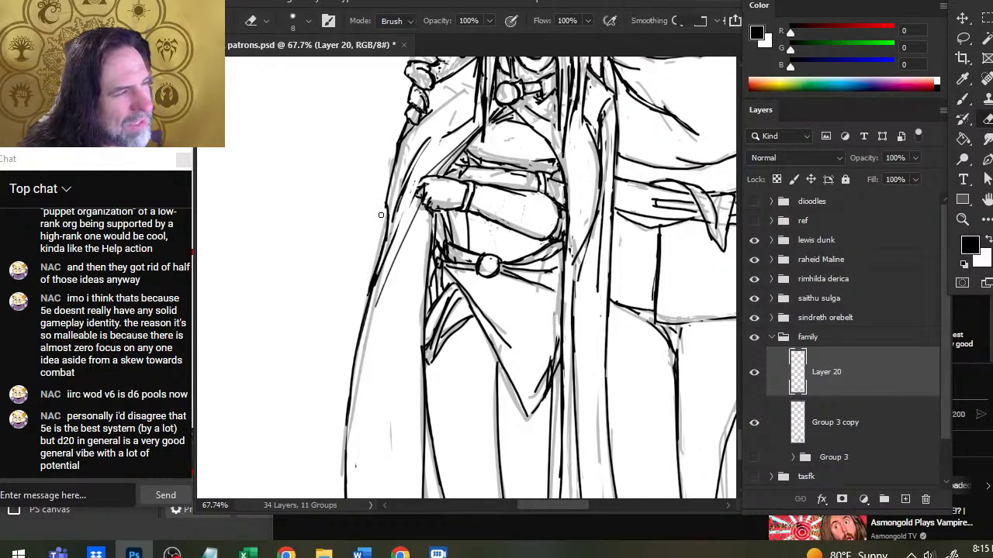
key("b")
left_click_drag(401, 197, 389, 221)
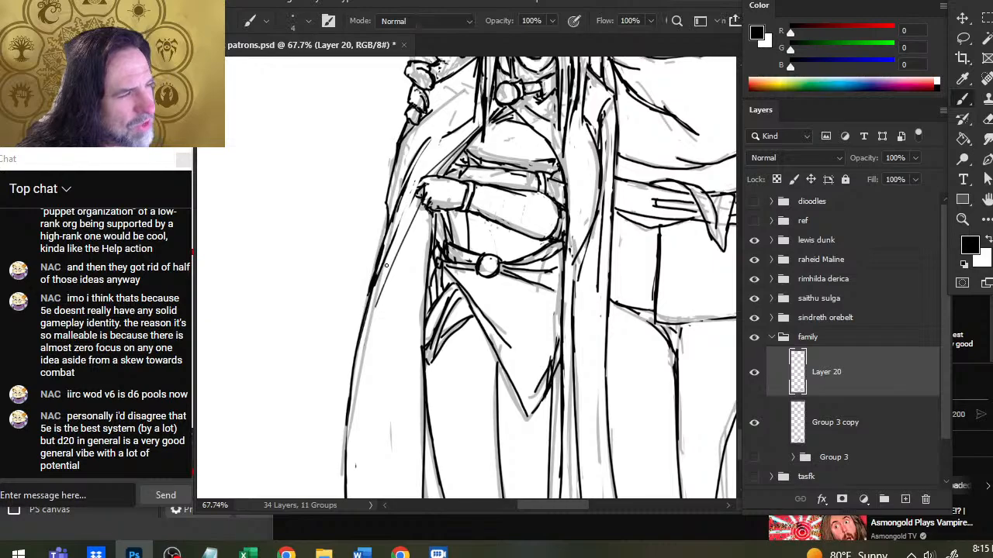
key("e")
key("ctrl+z")
Ink a long stroke along the cloak from the upper arm toward the belt and erase its excess near the forearm.
key("b")
left_click_drag(419, 145, 375, 260)
key("e")
key("b")
key("e")
mouse_move(393, 194)
left_mouse_down()
mouse_move(382, 233)
mouse_move(389, 187)
left_mouse_up()
key("b")
Erase the heavy join in the cloak's outer edge at belt level and ink a continuous line down past the hip.
key("e")
left_click_drag(384, 243, 369, 297)
key("b")
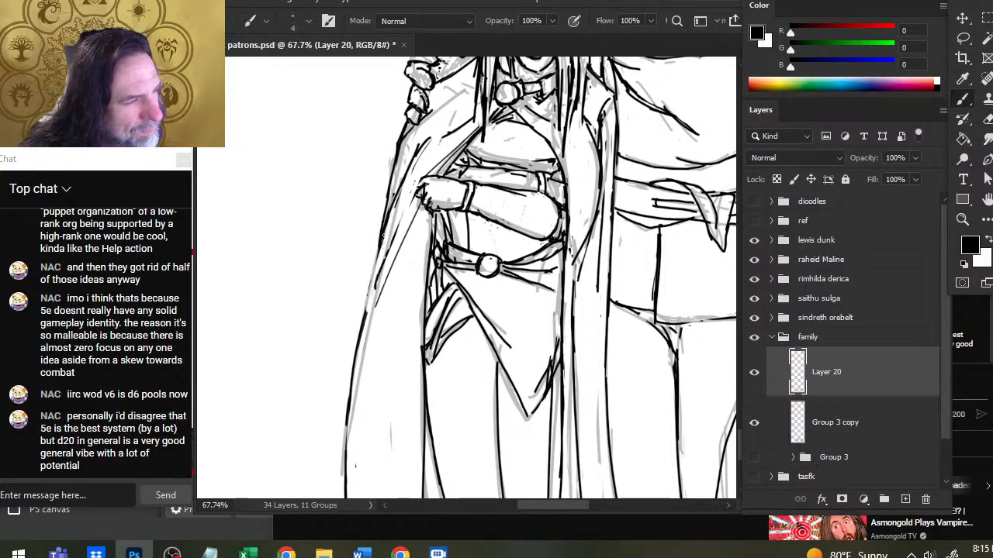
left_click_drag(377, 249, 360, 344)
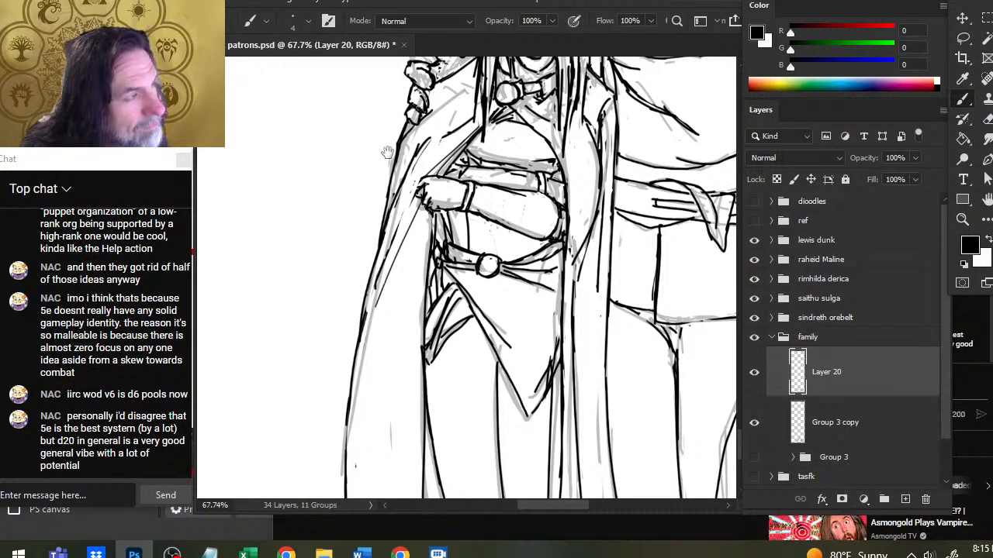
Rework the cloak line running from beside the clutching hand toward the outer edge, erasing the surplus ink along it.
left_click_drag(403, 123, 370, 212)
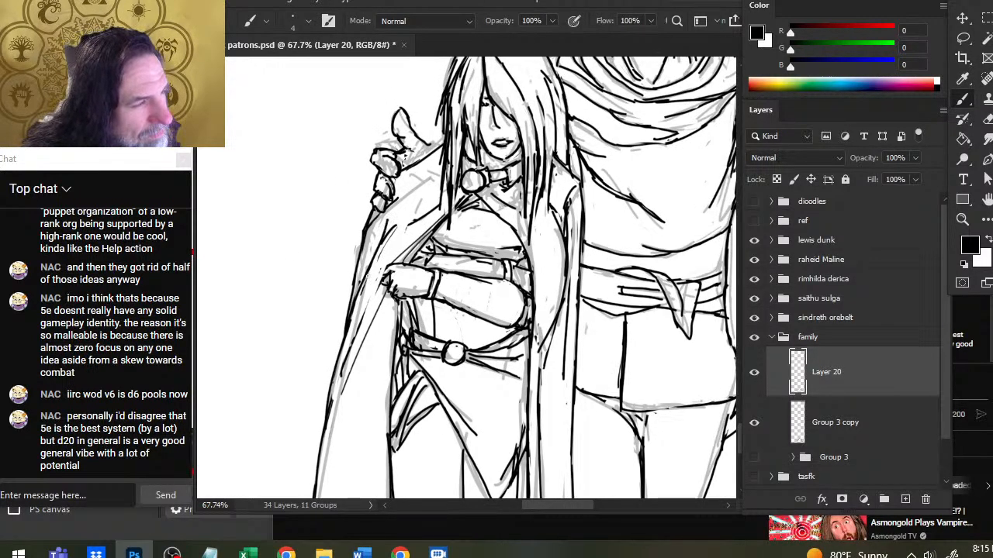
key("e")
left_click_drag(366, 276, 355, 297)
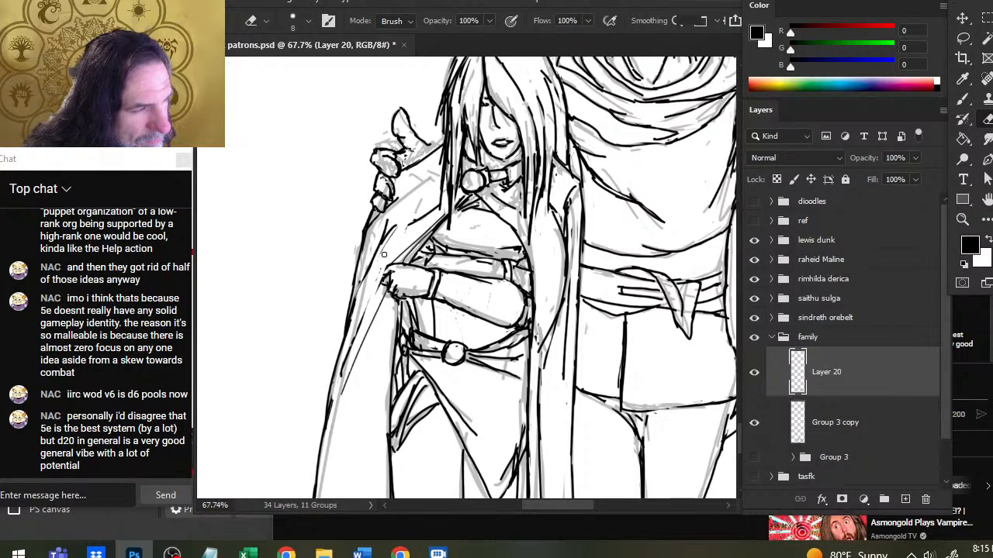
key("b")
left_click_drag(383, 242, 342, 331)
key("e")
mouse_move(365, 290)
left_mouse_down()
mouse_move(343, 343)
mouse_move(343, 330)
mouse_move(336, 383)
left_mouse_up()
key("b")
Erase the doubled ink on the cloak's outer edge beside the belt and redraw that stretch down to the hip.
key("e")
left_click_drag(350, 337, 339, 377)
key("b")
left_click_drag(351, 316, 326, 408)
key("e")
key("b")
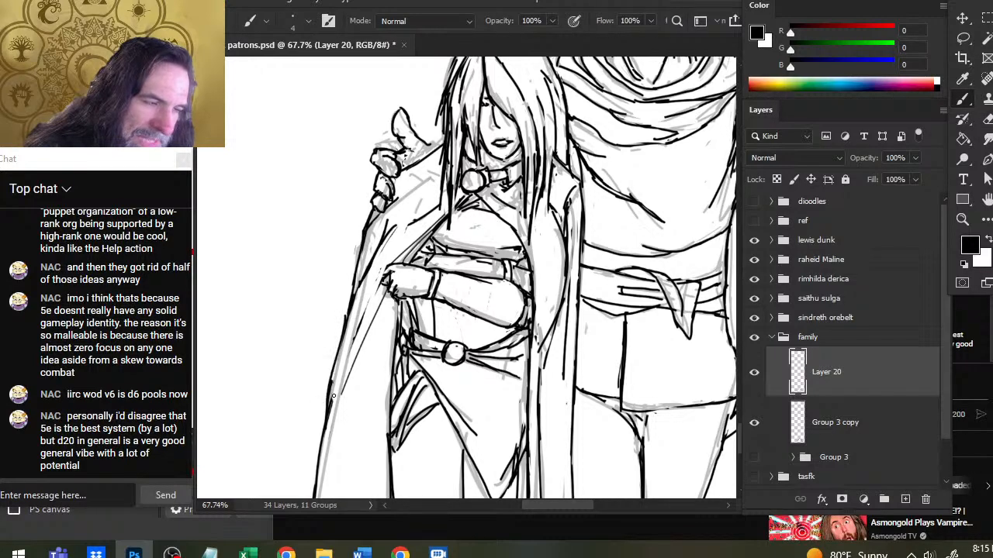
Shave the outside of the cloak's edge near the hip and ink a cleaner line over it.
key("e")
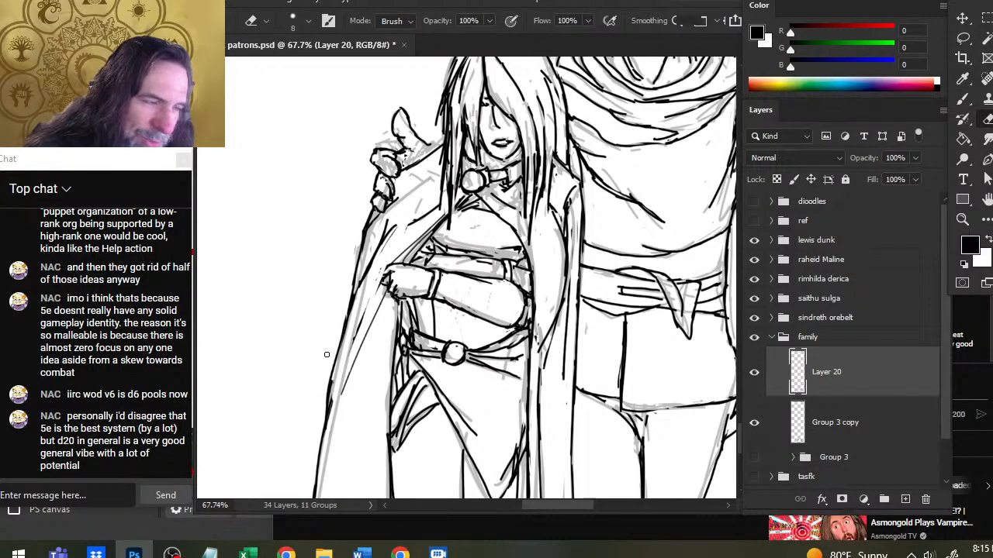
left_click_drag(334, 360, 326, 415)
key("b")
left_click_drag(344, 336, 327, 407)
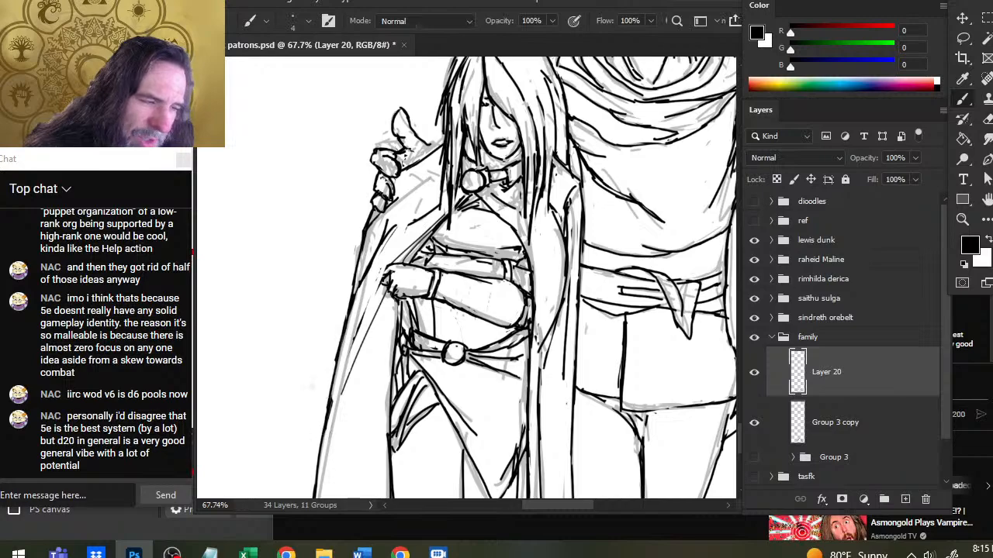
Ink the cloak's outer edge from the hip down toward the hem and erase stray ink on both sides.
key("e")
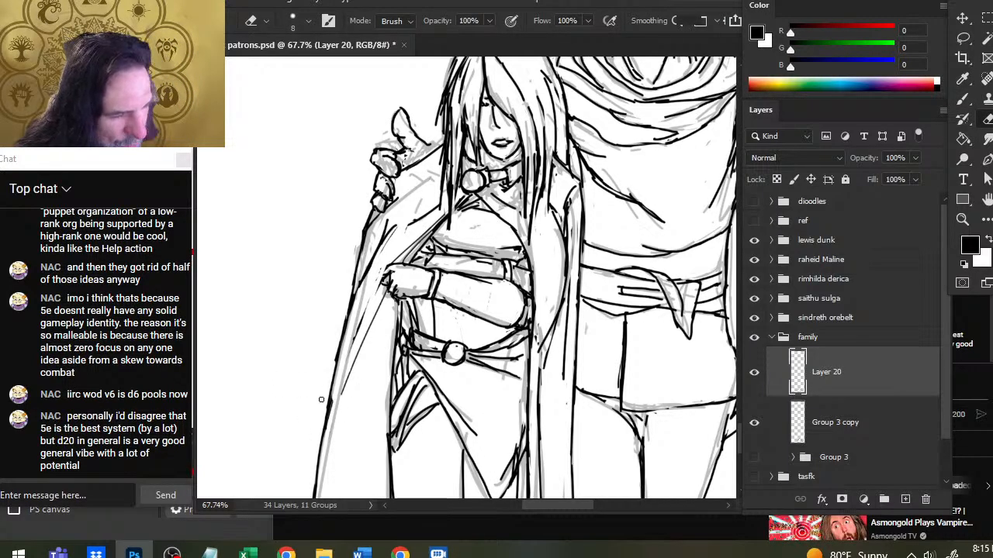
left_click_drag(338, 392, 327, 445)
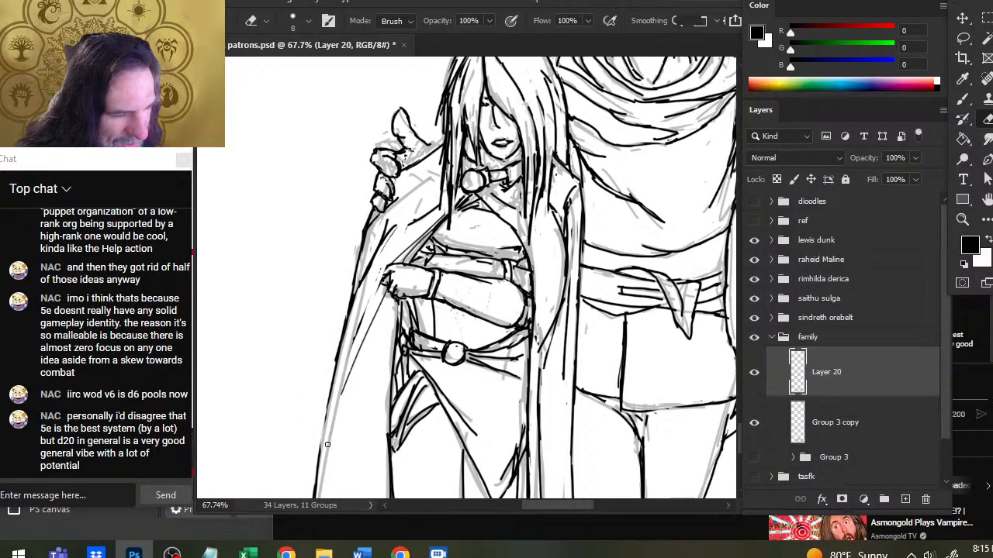
key("b")
left_click_drag(332, 385, 317, 527)
key("e")
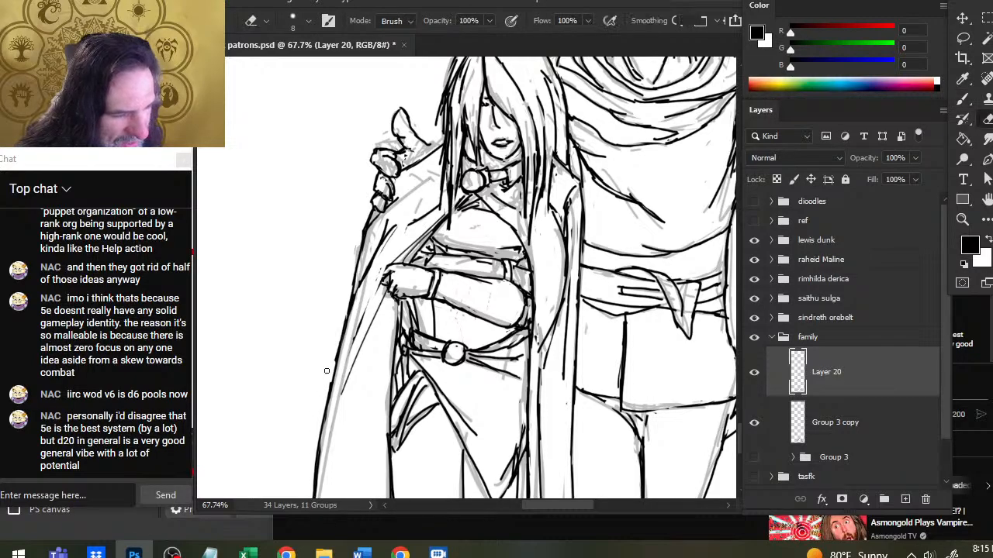
left_click_drag(330, 382, 315, 458)
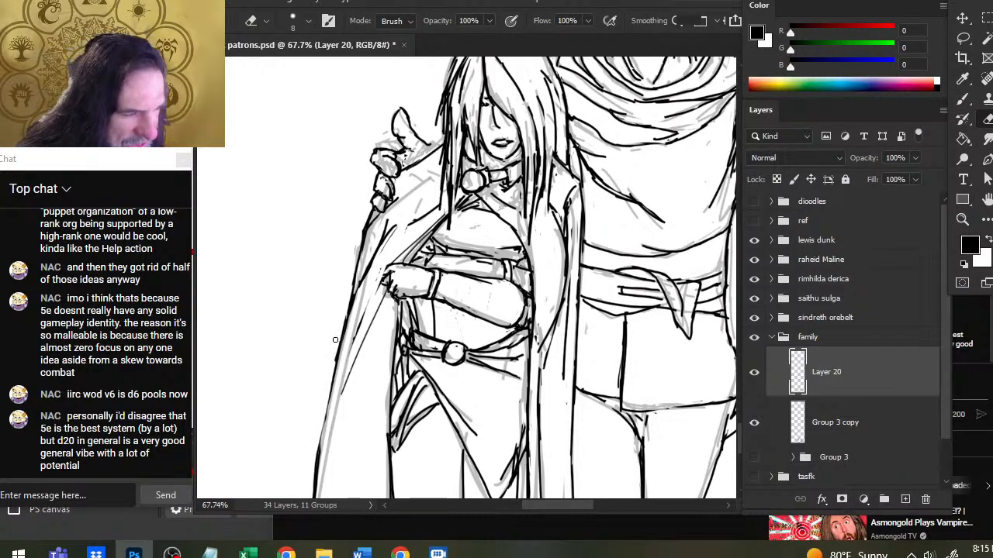
left_click_drag(343, 304, 332, 364)
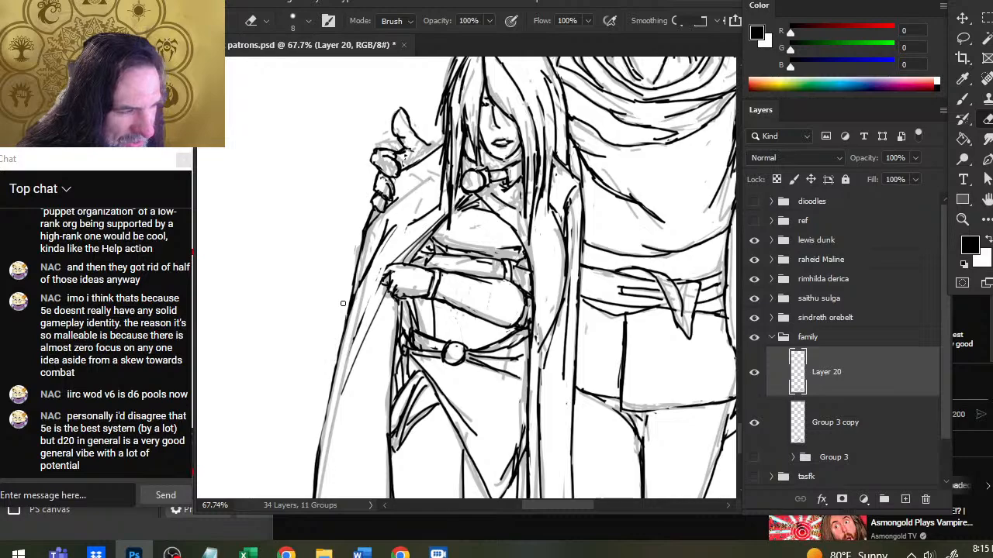
Ink the lower stretch of the cloak's outer edge down to the hem and reinforce it with a second pass.
scroll(351, 386, "down", 3)
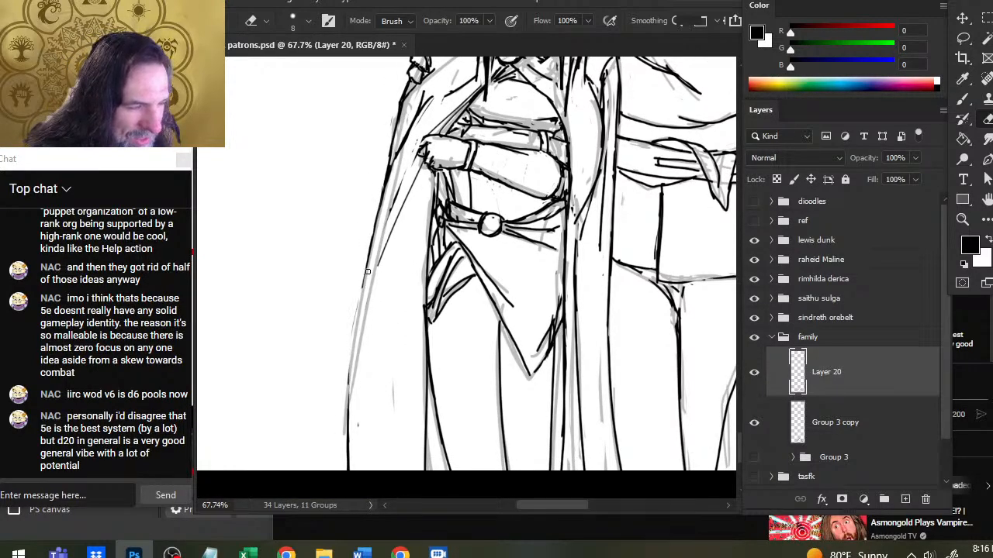
key("b")
left_click_drag(364, 273, 347, 447)
key("e")
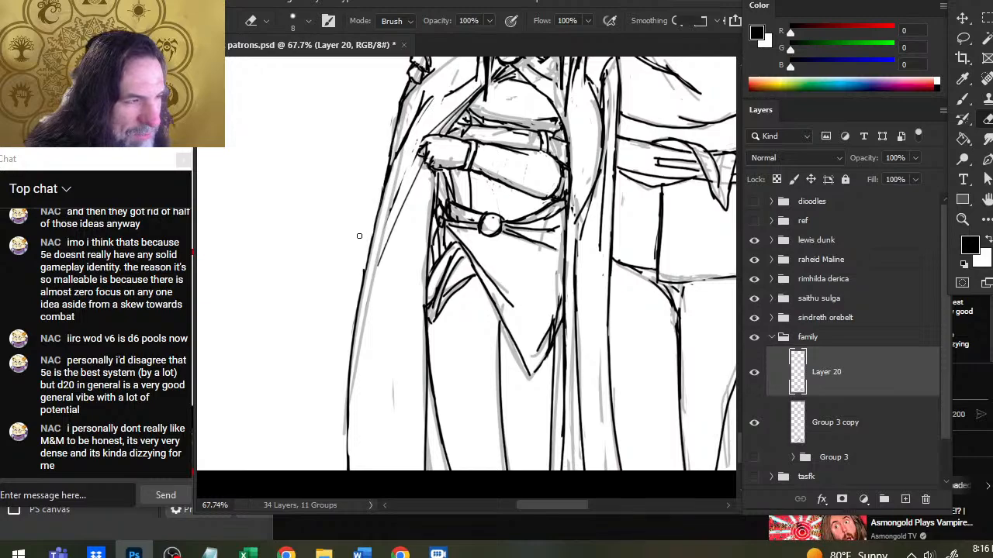
key("b")
mouse_move(383, 251)
left_mouse_down()
mouse_move(358, 339)
mouse_move(356, 430)
mouse_move(360, 397)
left_mouse_up()
key("e")
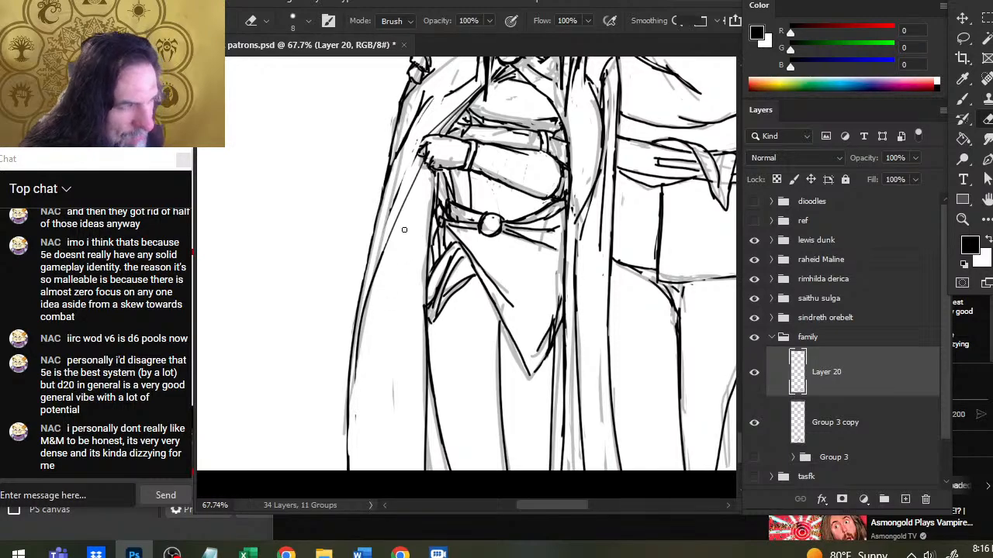
Ink the cloak's fold line from below the clutching hand down toward the outer edge, redoing the stroke until it runs smoothly.
key("b")
left_click_drag(421, 164, 380, 274)
key("ctrl+z")
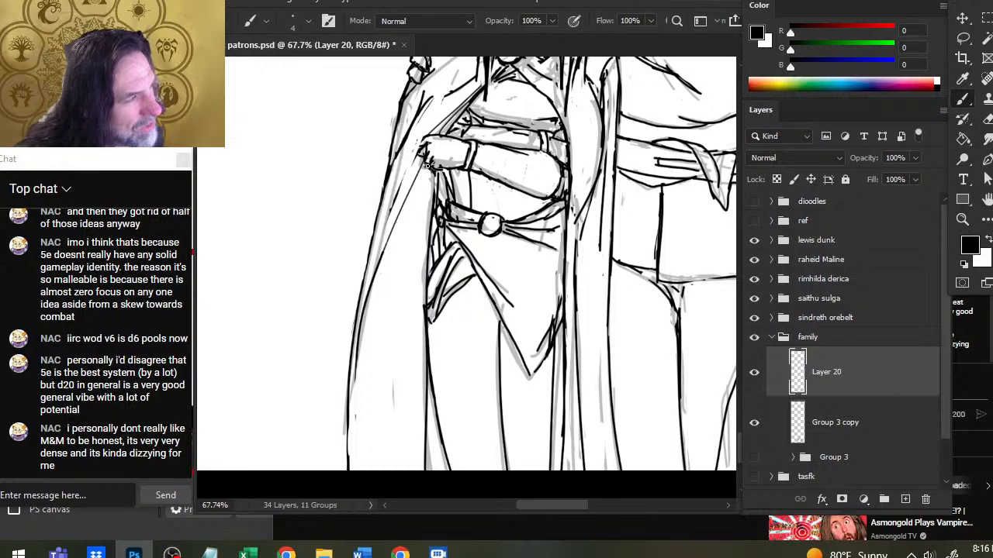
left_click_drag(428, 166, 377, 265)
key("ctrl+z")
left_click_drag(423, 163, 380, 265)
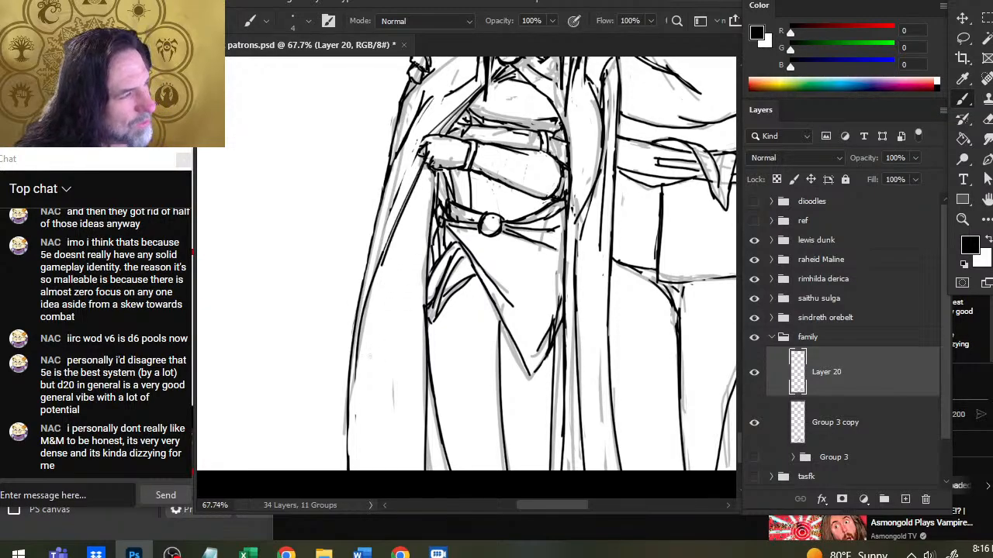
key("ctrl+z")
left_click_drag(424, 160, 380, 265)
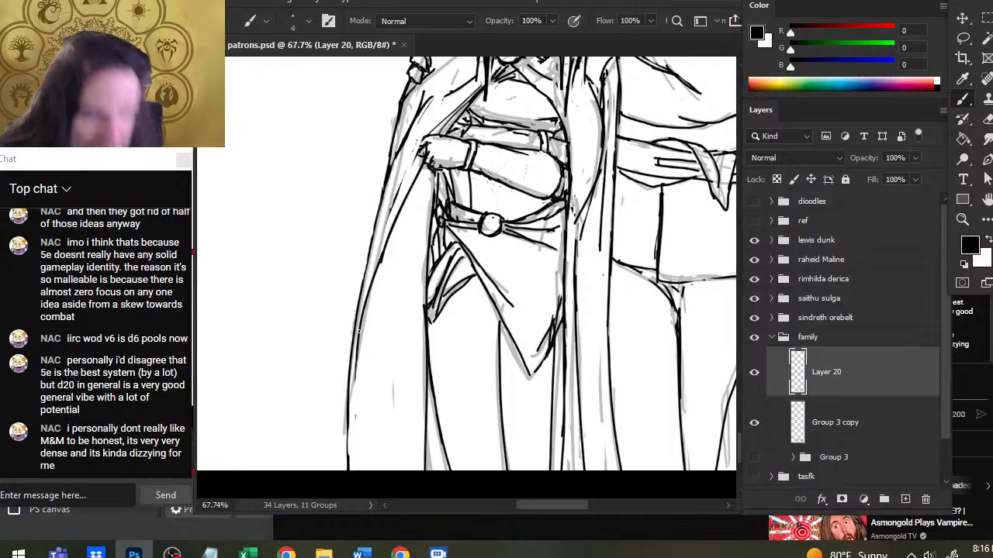
key("e")
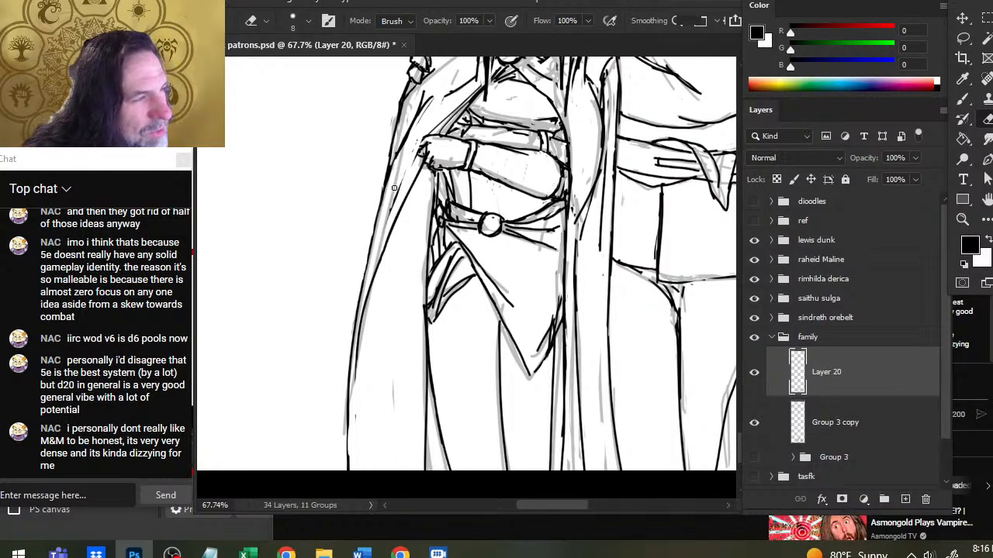
Add a short stroke between the cloak's outer edge and the fold below the hand, and erase the surplus ink.
key("b")
left_click_drag(400, 181, 381, 241)
key("e")
key("b")
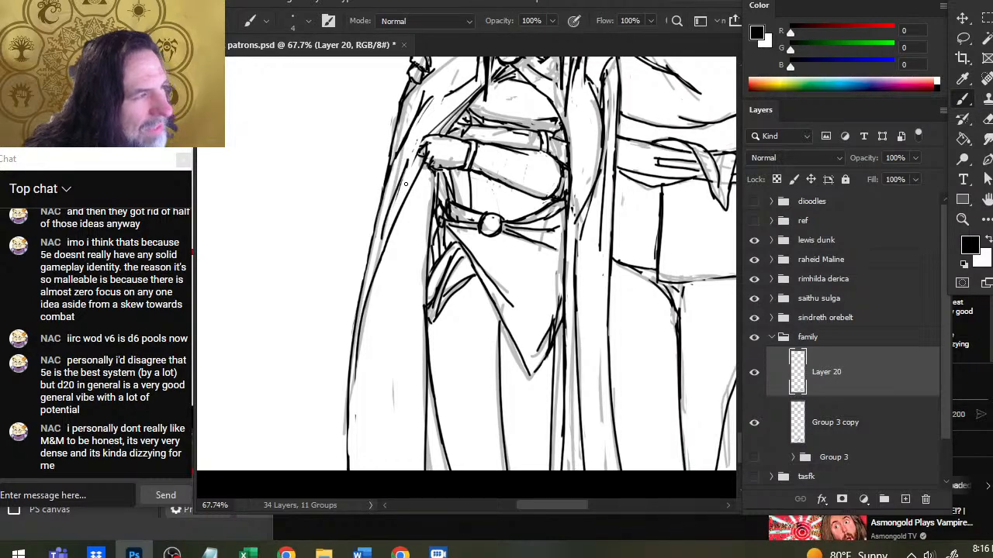
key("e")
mouse_move(403, 180)
left_mouse_down()
mouse_move(408, 150)
mouse_move(380, 247)
left_mouse_up()
key("b")
key("b")
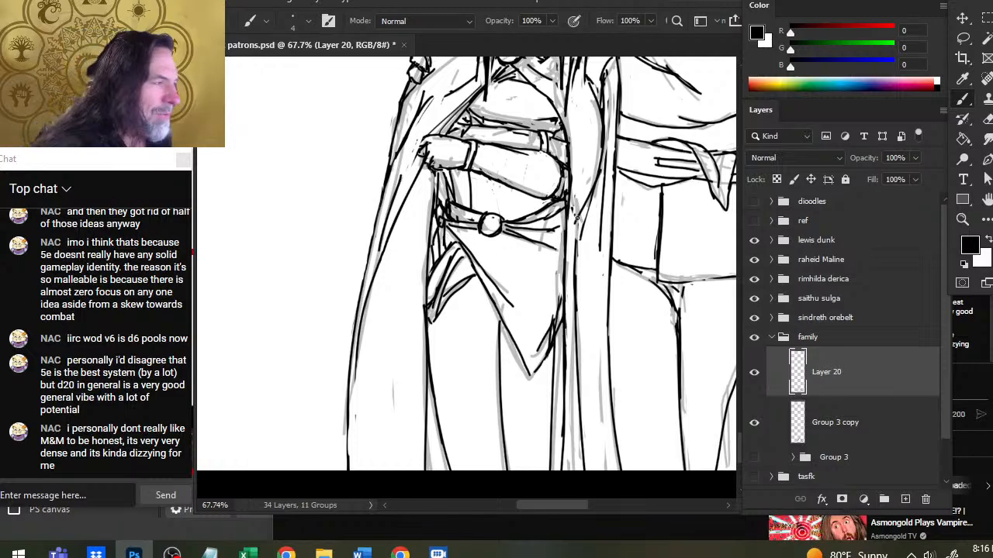
Erase stray ink on the hanging cloak panel beside the belt and ink a long vertical fold line down it.
key("e")
mouse_move(566, 245)
left_mouse_down()
mouse_move(574, 199)
mouse_move(572, 266)
left_mouse_up()
key("b")
key("ctrl+z")
left_click_drag(582, 167, 577, 266)
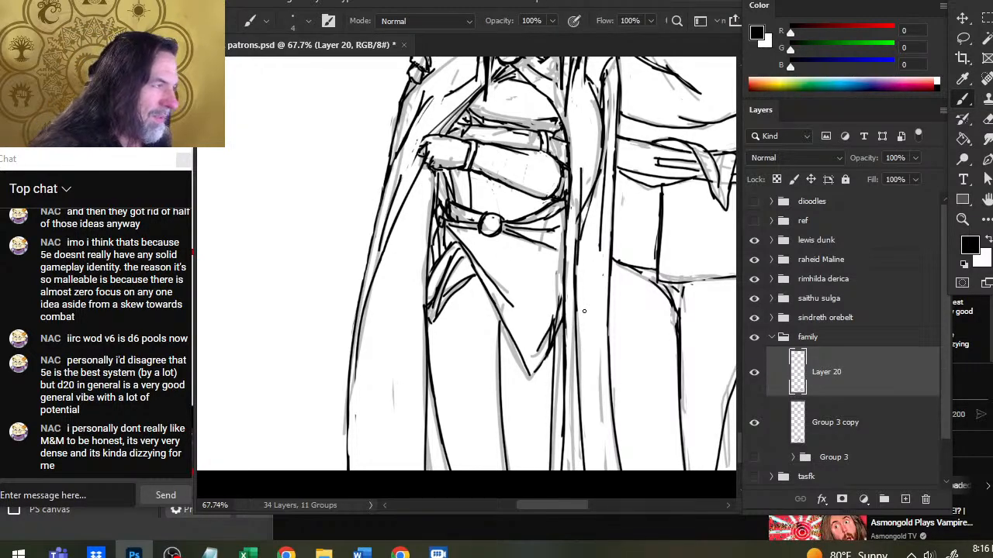
key("ctrl+z")
left_click_drag(580, 167, 579, 303)
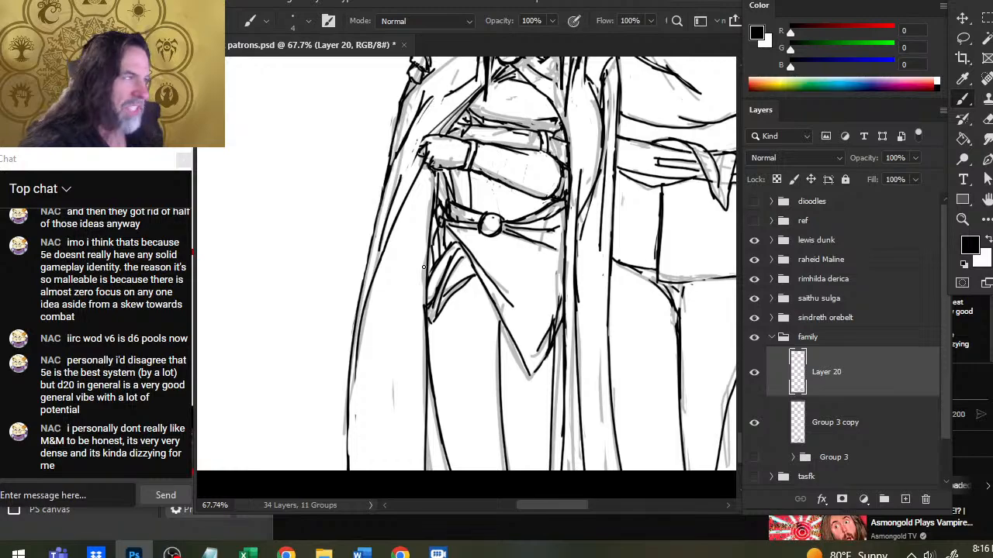
Ink a short angled fold on the cloak panel beside the bent elbow and trim its ends.
left_click_drag(601, 156, 574, 200)
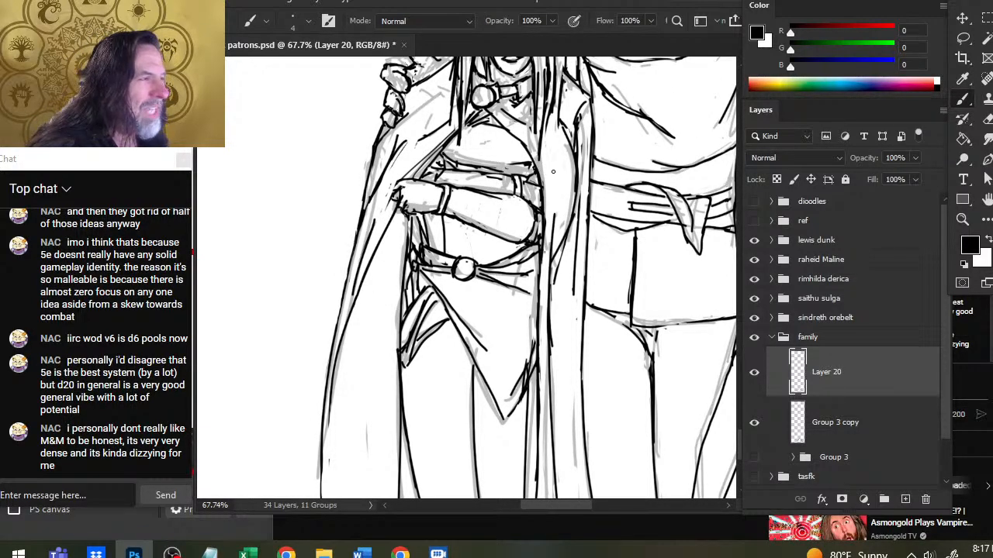
mouse_move(555, 173)
left_mouse_down()
mouse_move(553, 227)
mouse_move(557, 180)
left_mouse_up()
key("e")
key("b")
key("e")
key("b")
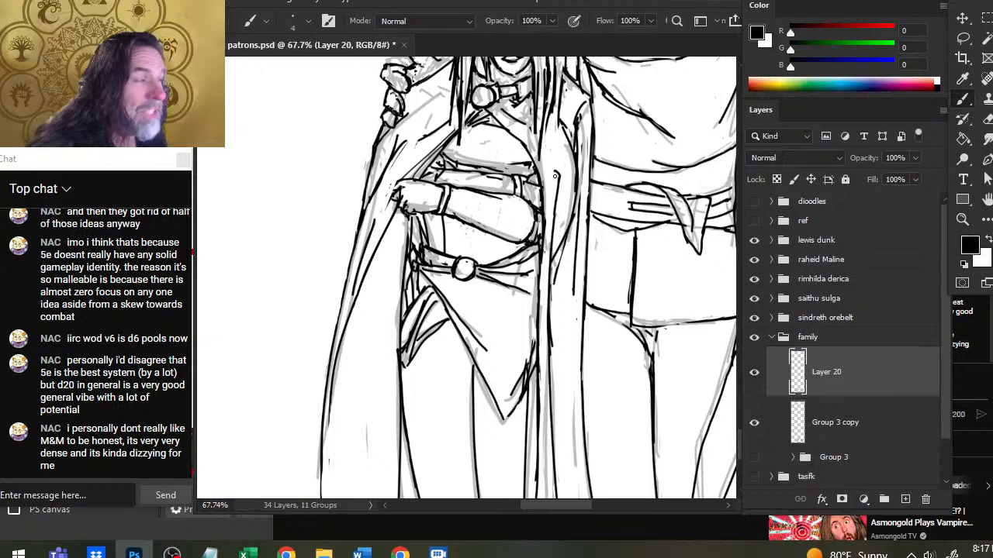
key("e")
key("b")
key("e")
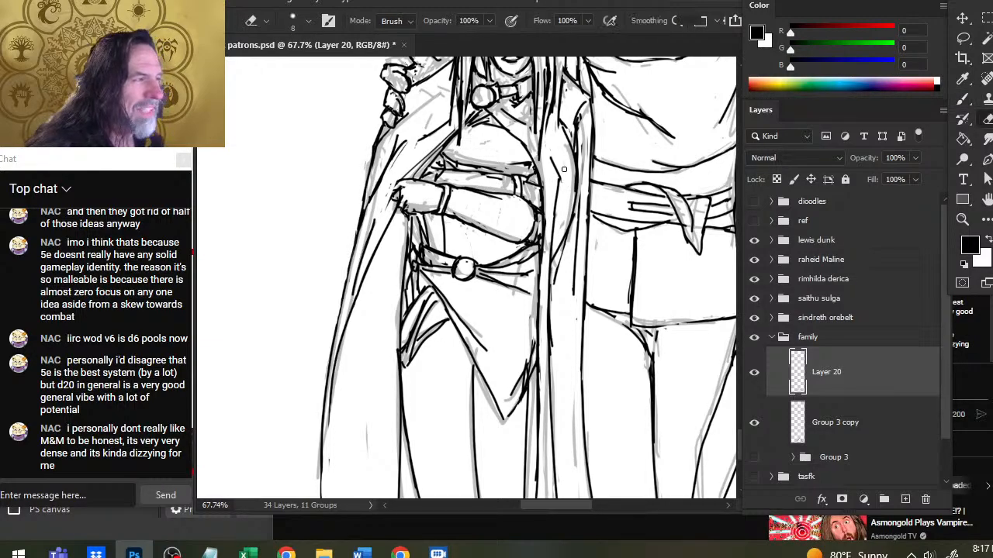
key("b")
key("e")
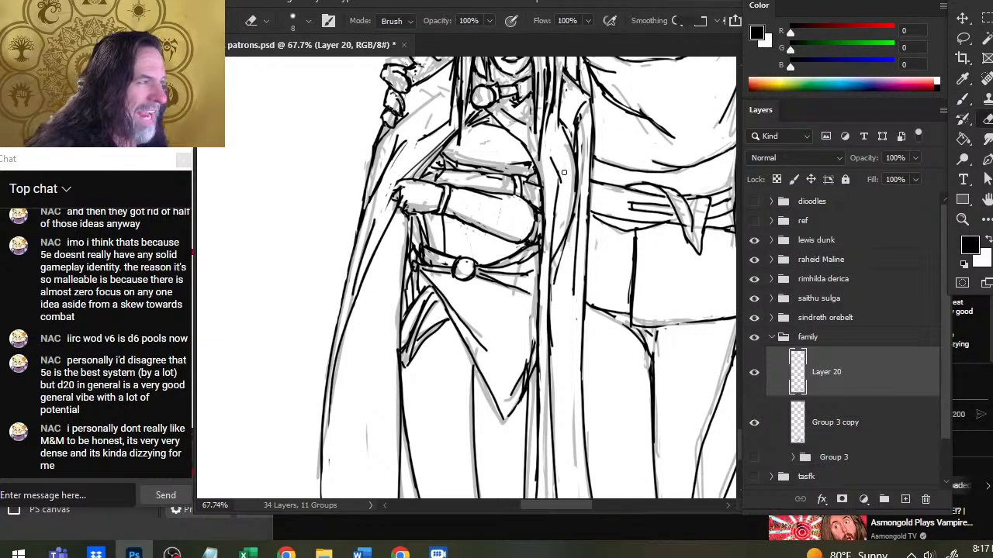
Thin the angled fold beside the elbow and carry its line down toward the belt.
mouse_move(564, 172)
left_mouse_down()
mouse_move(559, 212)
mouse_move(555, 177)
mouse_move(554, 235)
left_mouse_up()
key("b")
key("e")
key("b")
key("e")
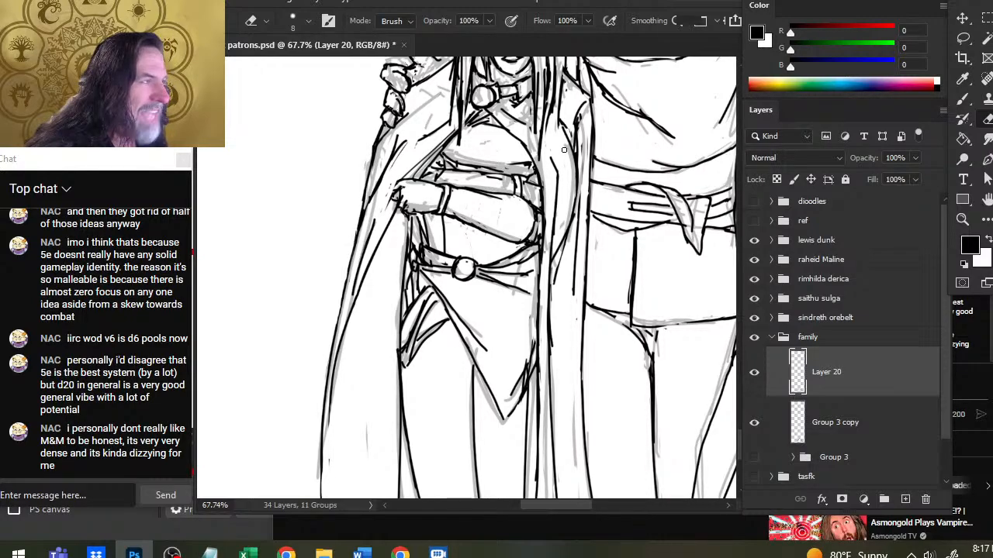
Erase the rough curved line on the cloak panel's side facing the neighbouring figure and redraw it down to belt level.
left_click_drag(573, 194, 574, 221)
key("b")
left_click_drag(574, 170, 561, 259)
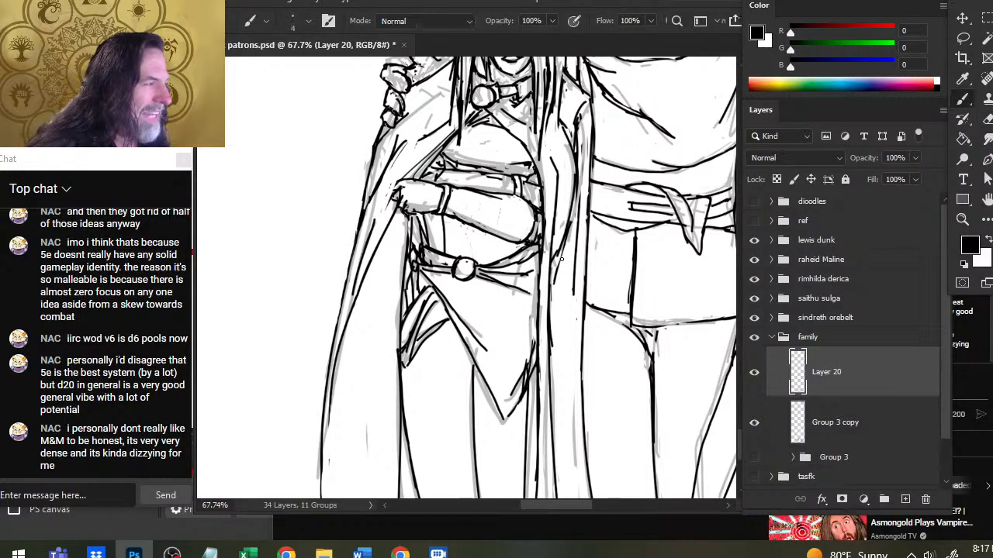
key("e")
left_click_drag(573, 200, 555, 259)
key("b")
left_click_drag(572, 199, 552, 270)
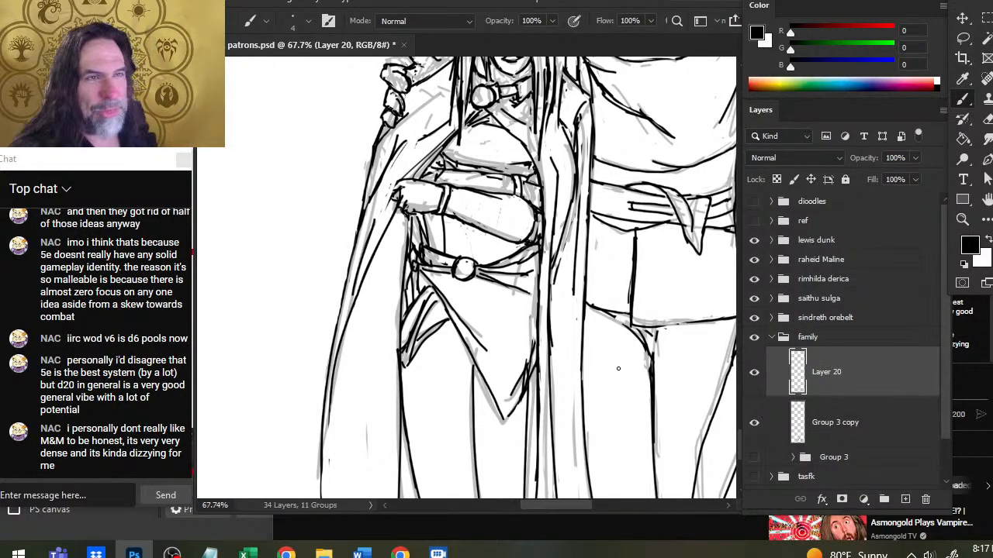
Shave excess ink from the panel's curved line and the fold next to it, touching up both lines.
key("e")
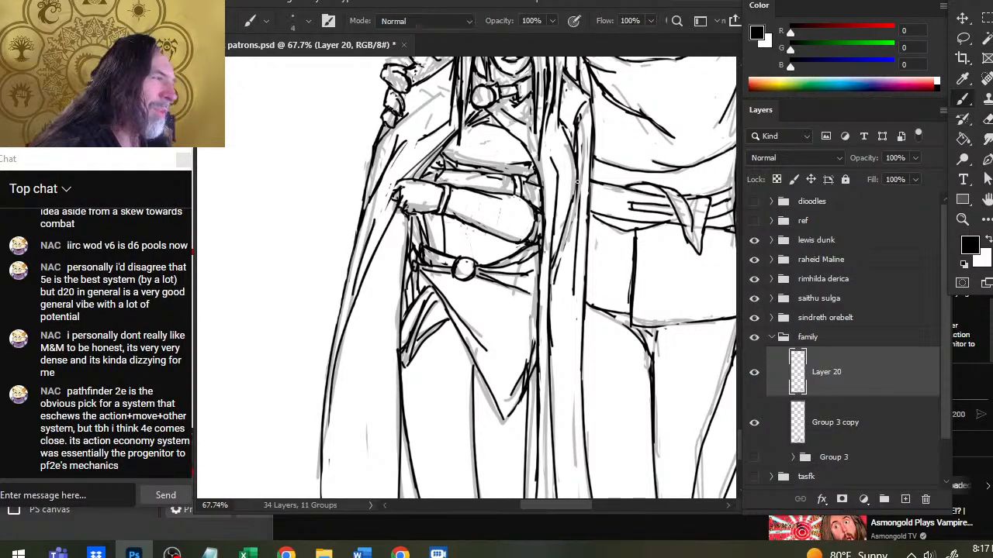
mouse_move(573, 174)
left_mouse_down()
mouse_move(564, 216)
mouse_move(578, 167)
mouse_move(562, 245)
left_mouse_up()
key("b")
key("e")
key("b")
key("e")
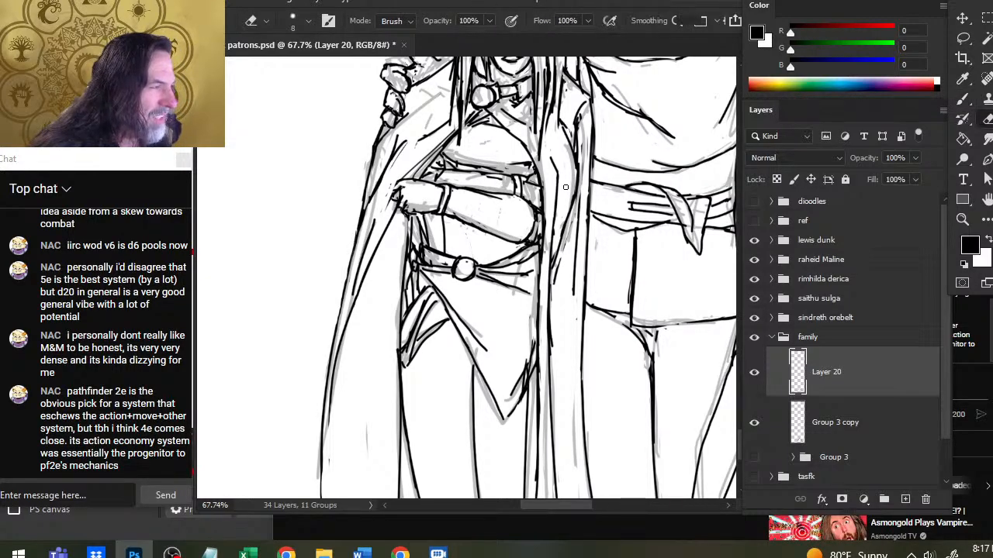
left_click_drag(565, 187, 562, 232)
key("b")
Clean the strip between the curved line and the cloak's straight edge, and re-ink the curve from the chest to the waist.
key("e")
mouse_move(581, 166)
left_mouse_down()
mouse_move(582, 247)
mouse_move(574, 157)
mouse_move(578, 209)
left_mouse_up()
key("b")
left_click_drag(580, 145, 576, 250)
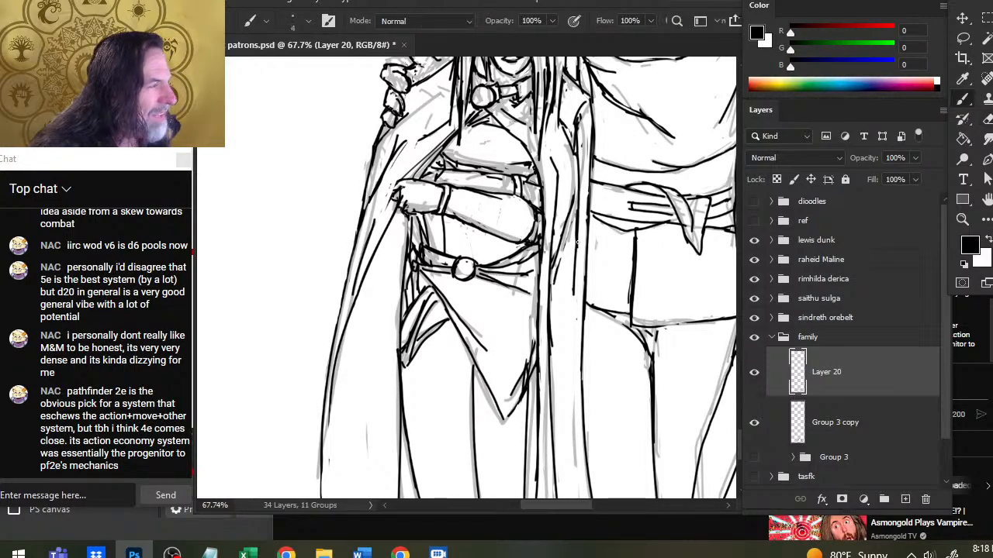
key("e")
key("b")
left_click_drag(575, 151, 570, 226)
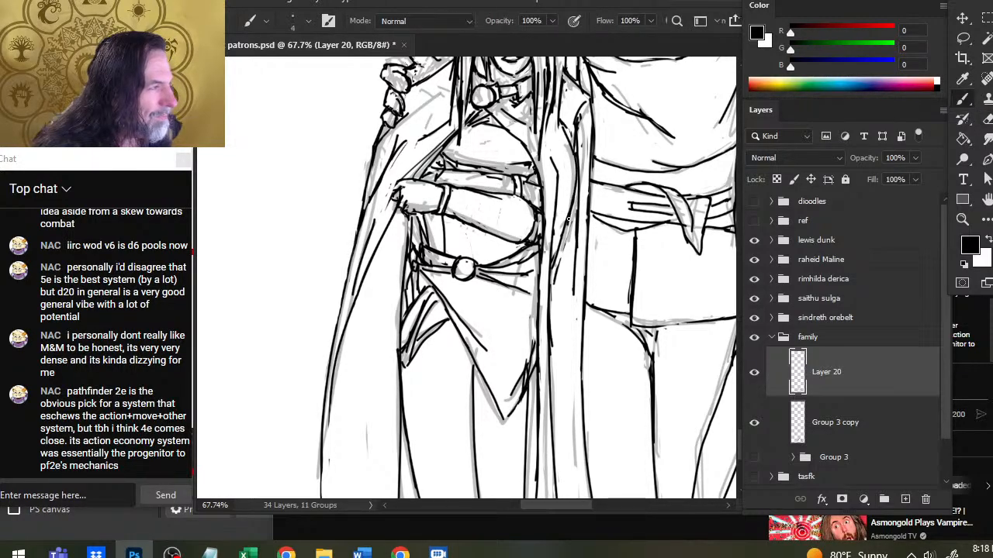
key("e")
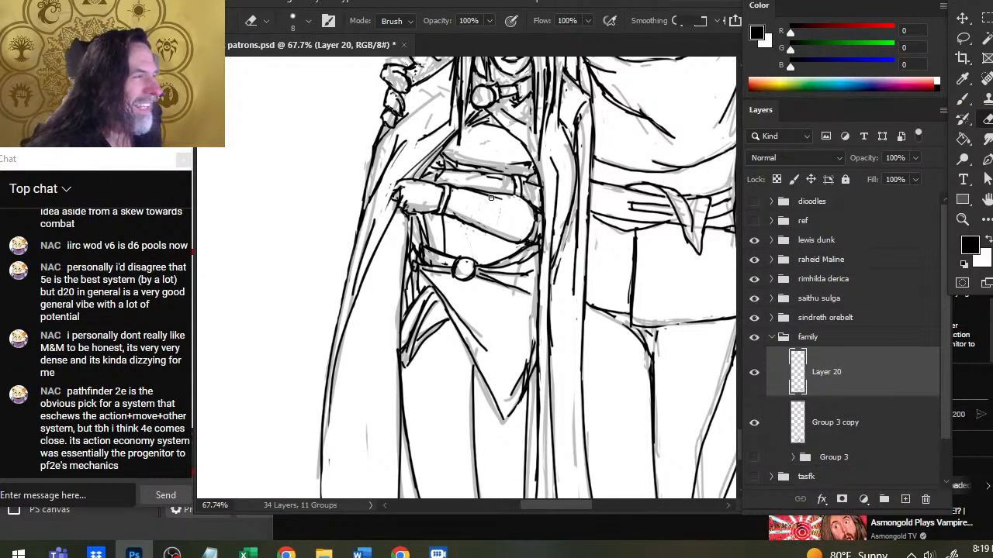
key("b")
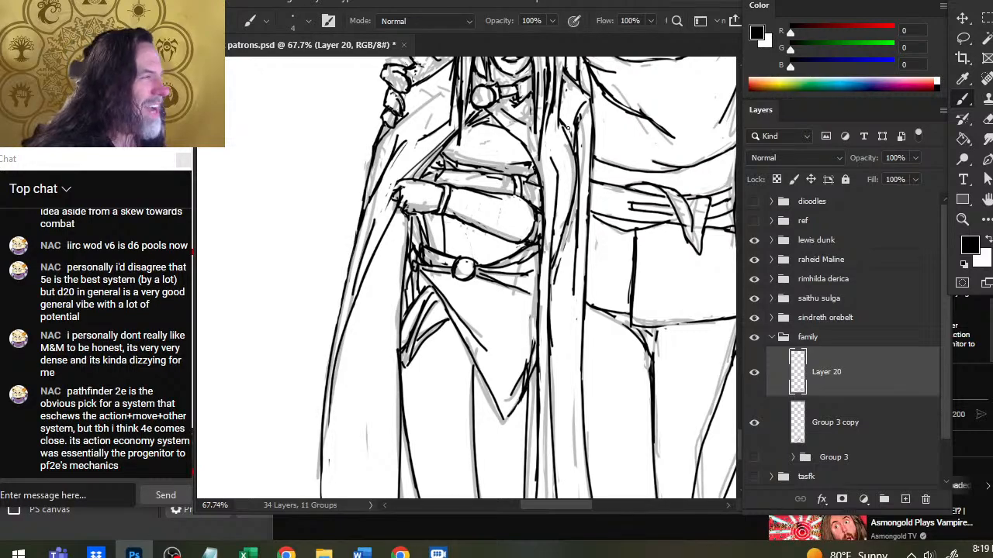
left_click_drag(565, 126, 573, 145)
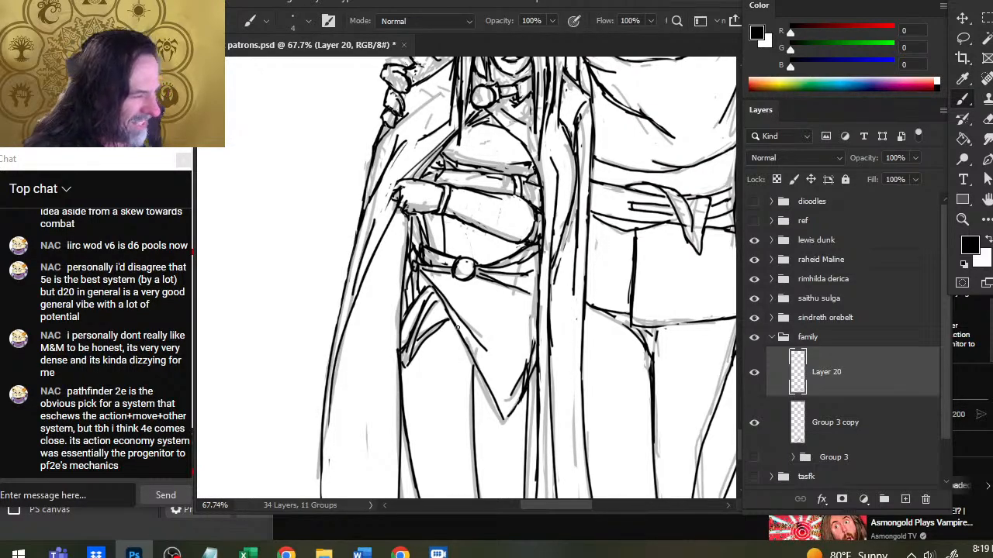
Erase the scratchy ink on the pointed waist cloth's edge beside the cloak and redraw that edge down to its tip.
key("e")
mouse_move(518, 379)
left_mouse_down()
mouse_move(529, 356)
mouse_move(534, 367)
mouse_move(535, 346)
mouse_move(511, 404)
mouse_move(522, 401)
mouse_move(516, 412)
mouse_move(531, 382)
mouse_move(513, 411)
left_mouse_up()
key("b")
key("e")
key("b")
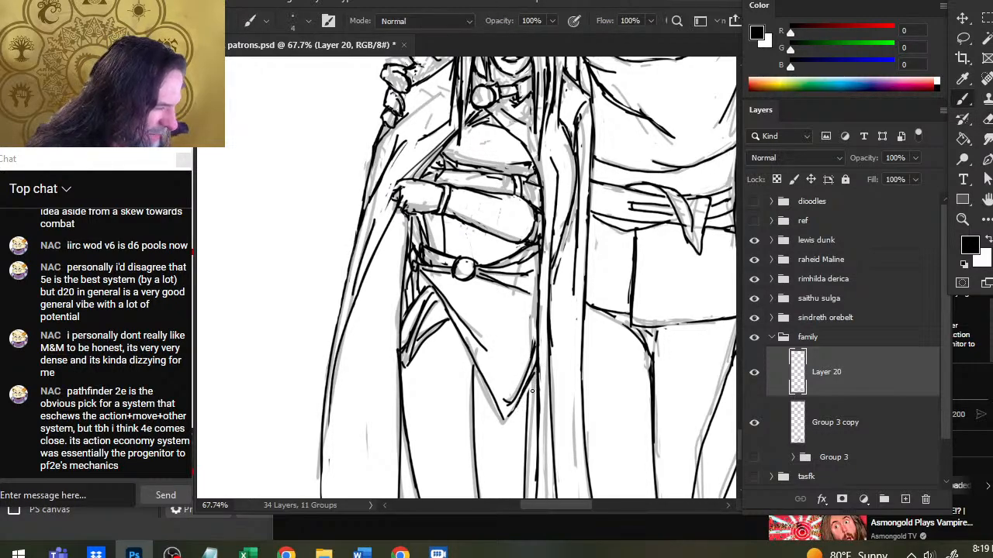
key("e")
left_click_drag(532, 338, 533, 355)
key("b")
left_click_drag(531, 309, 534, 366)
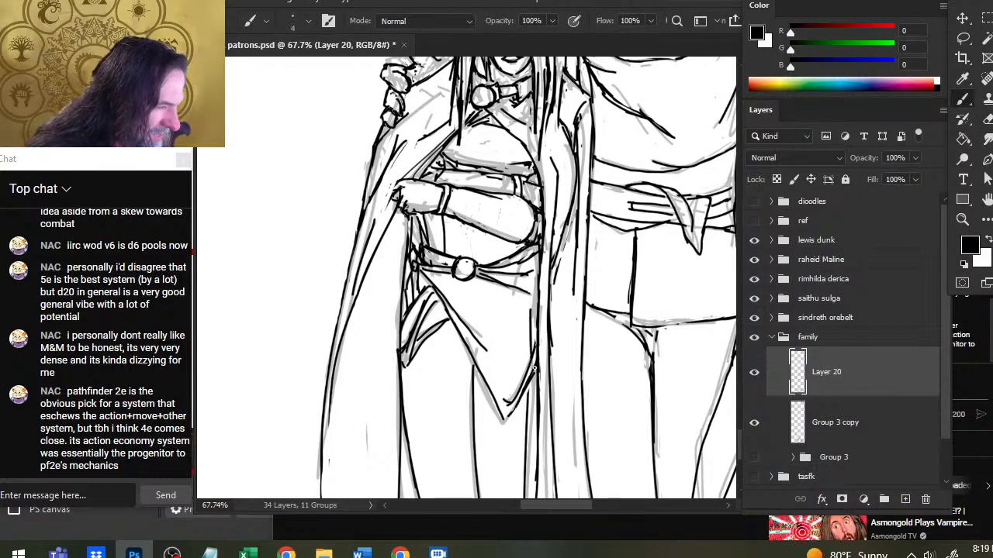
Erase and re-ink the hanging cloak panel's inner line from below the belt past the waist cloth's tip.
key("e")
left_click_drag(552, 326, 550, 371)
key("b")
mouse_move(547, 305)
left_mouse_down()
mouse_move(549, 428)
mouse_move(552, 375)
left_mouse_up()
key("e")
mouse_move(549, 438)
left_mouse_down()
mouse_move(546, 349)
mouse_move(556, 492)
mouse_move(552, 440)
left_mouse_up()
key("b")
key("e")
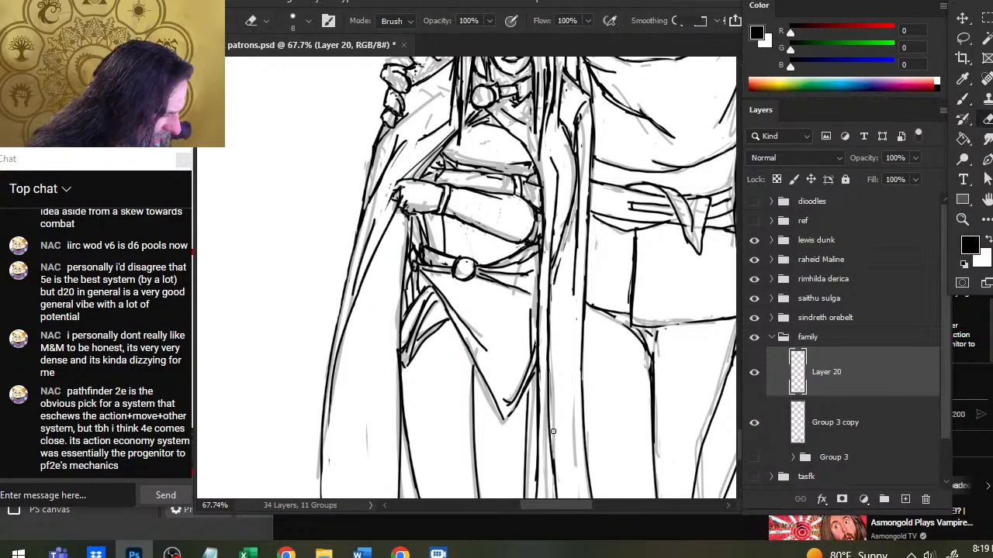
Erase the panel's inner line near the hem and redraw it down past the canvas's lower border.
scroll(553, 431, "down", 3)
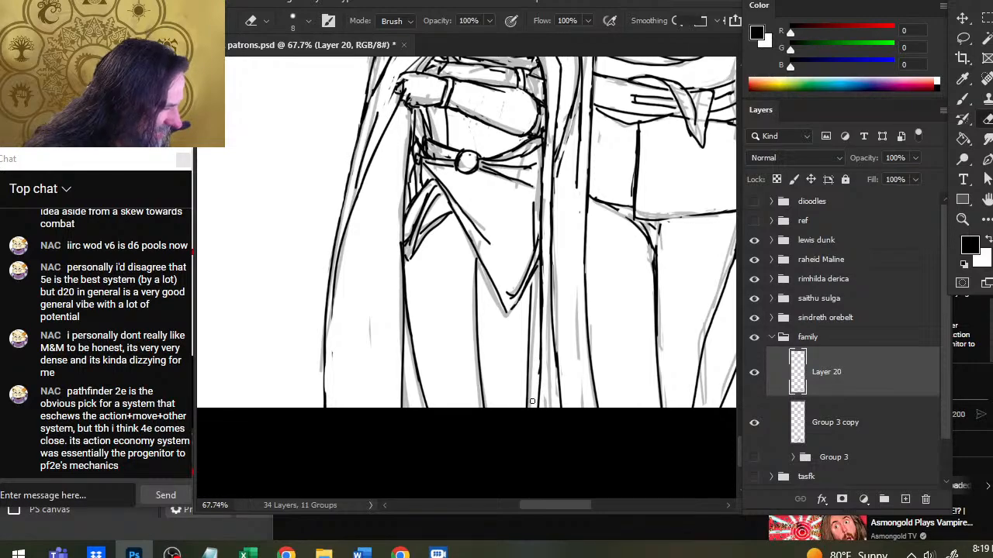
mouse_move(558, 370)
left_mouse_down()
mouse_move(557, 346)
mouse_move(561, 410)
left_mouse_up()
key("b")
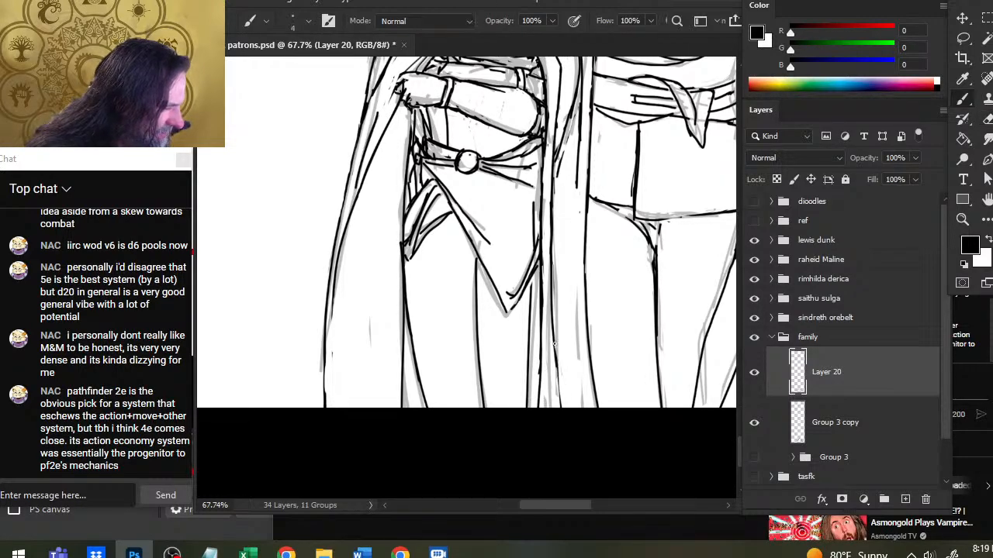
left_click_drag(555, 341, 565, 450)
Rework the belt lines between the round buckle and the hanging cloak panel, erasing the overlapping ink.
key("e")
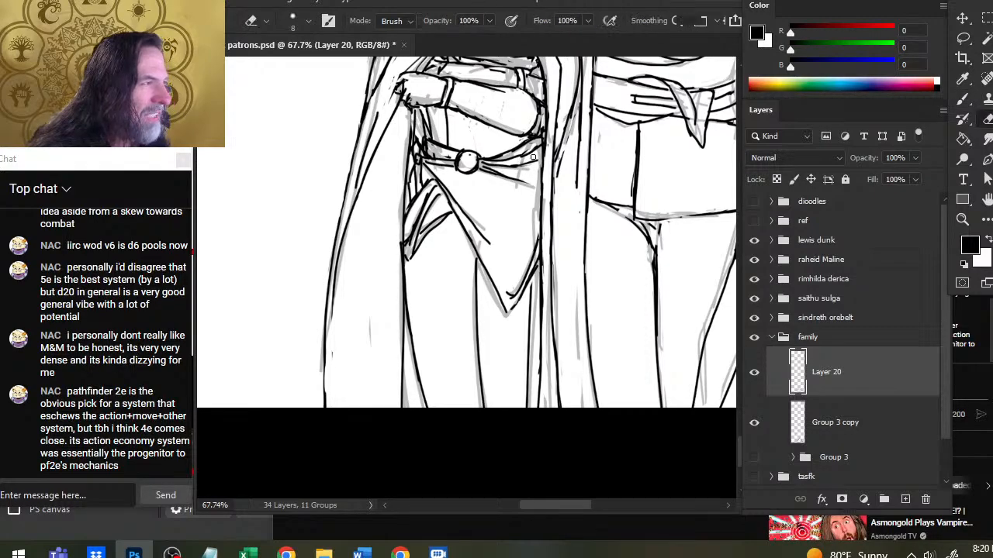
key("b")
key("e")
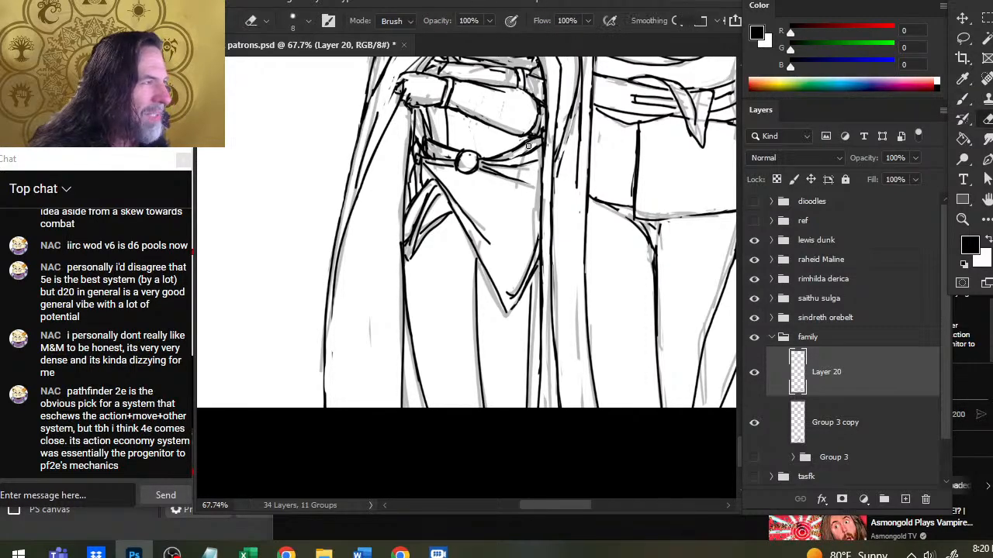
key("b")
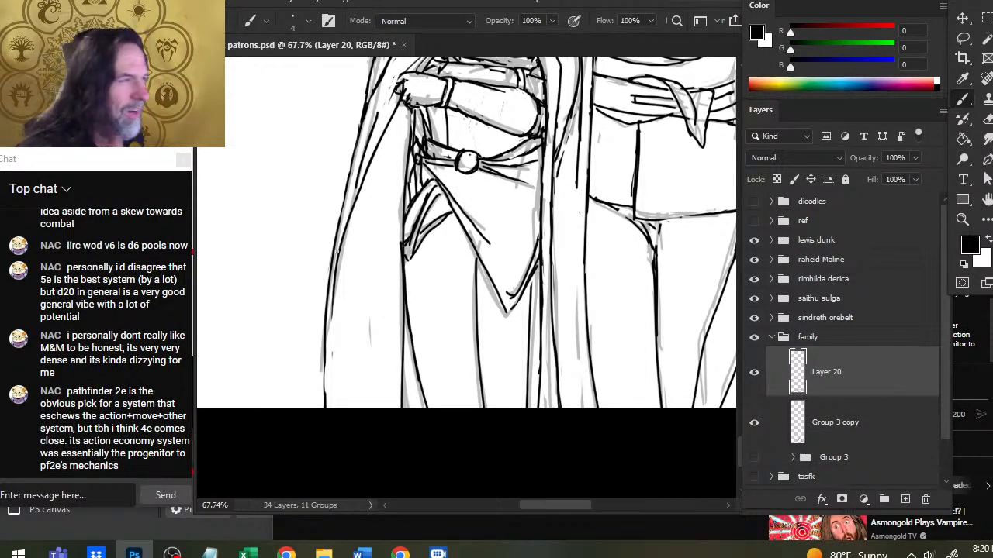
Clean up the belt on the buckle's other side, below the clutching hand, by erasing and re-inking its upper line.
key("e")
left_click_drag(434, 142, 440, 149)
key("b")
key("e")
key("b")
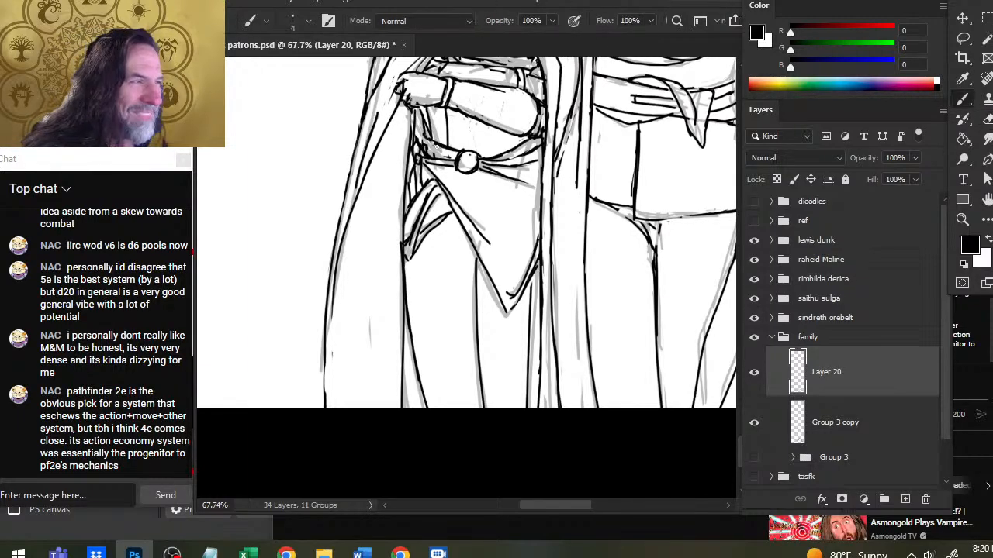
key("e")
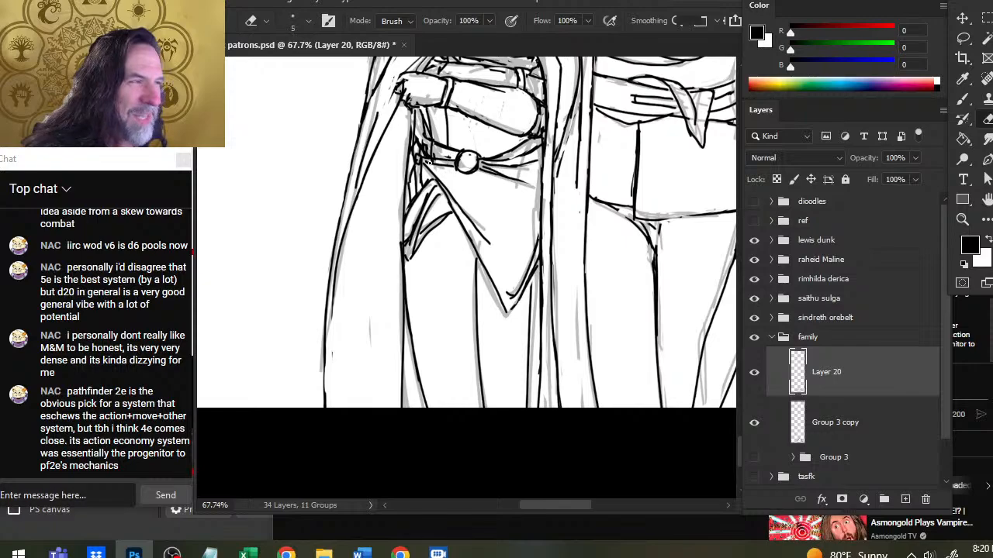
key("b")
key("e")
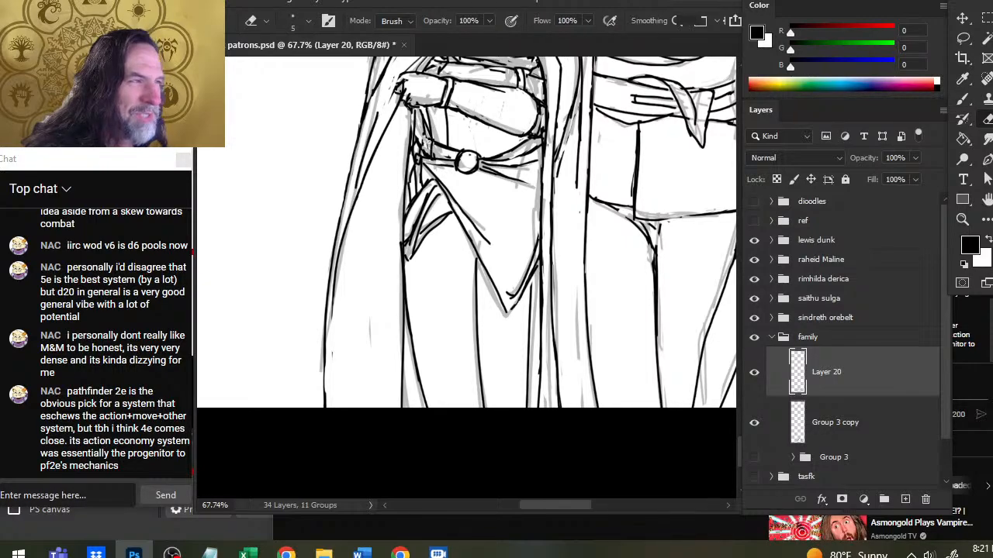
key("b")
key("e")
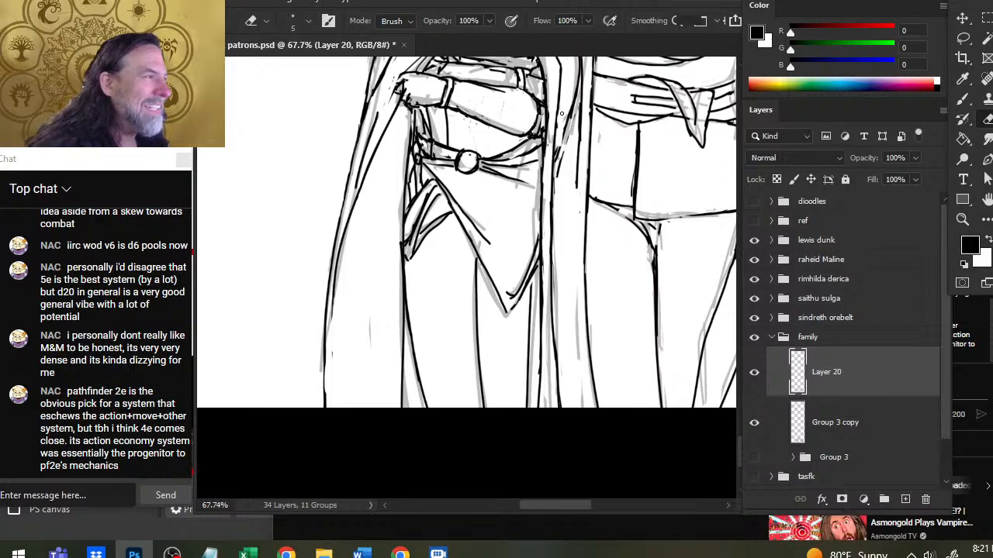
Ink the hanging cloak panel's fold lines from belt level down beside the pointed waist cloth.
key("b")
mouse_move(565, 123)
left_mouse_down()
mouse_move(559, 195)
mouse_move(554, 149)
mouse_move(553, 211)
left_mouse_up()
key("e")
key("b")
left_click_drag(550, 131, 550, 212)
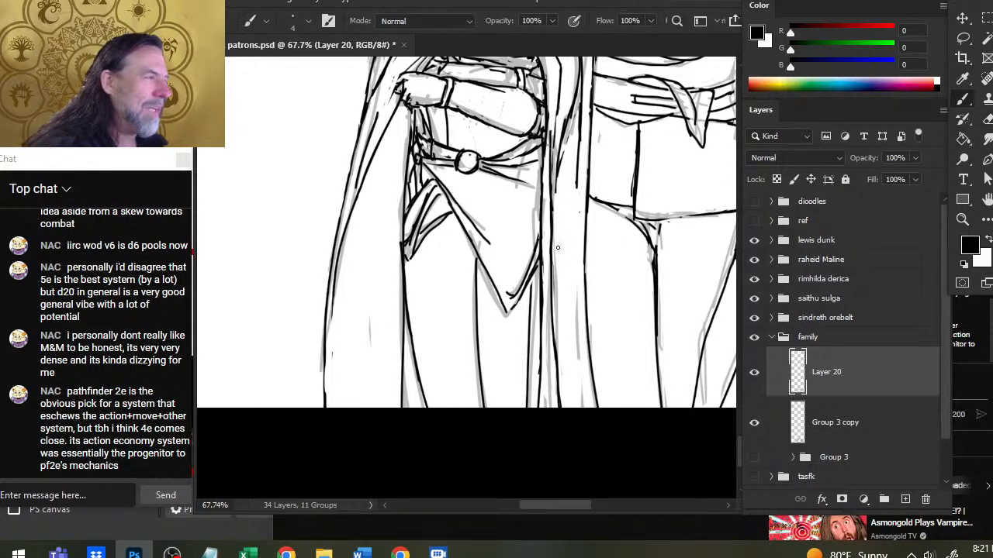
Erase and re-ink the inner edge of the cloak beside the long-haired woman's crossed arms and waist on Layer 20.
key("e")
left_click_drag(550, 130, 549, 175)
key("b")
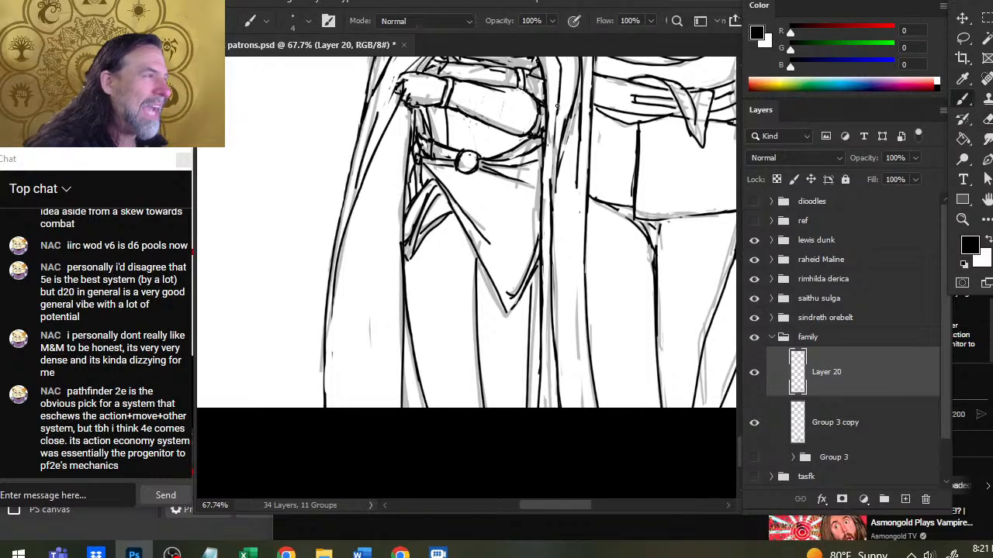
left_click_drag(554, 102, 551, 206)
key("e")
left_click_drag(551, 138, 552, 220)
key("b")
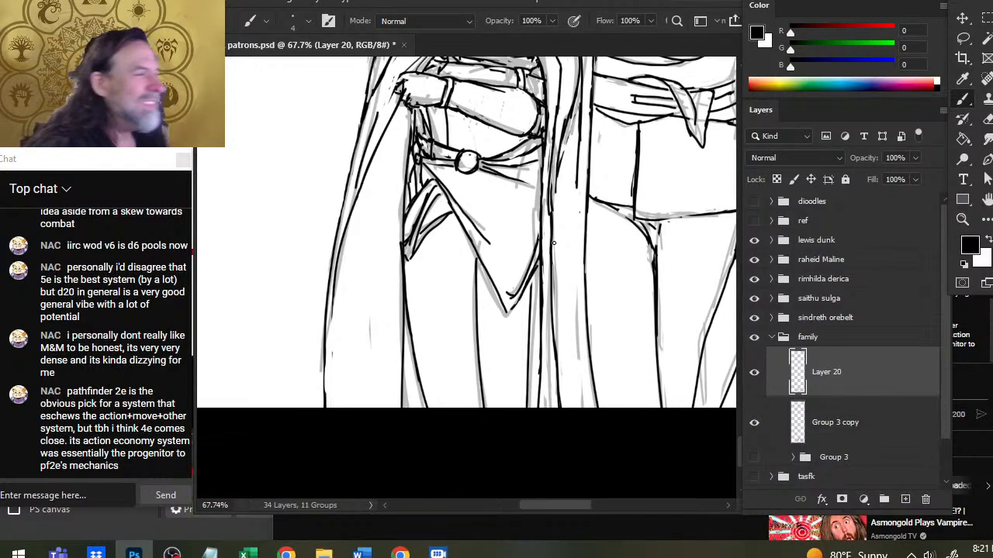
Thin the upper part of the cloak's inner edge next to the bracer and redraw it as a cleaner black line.
key("e")
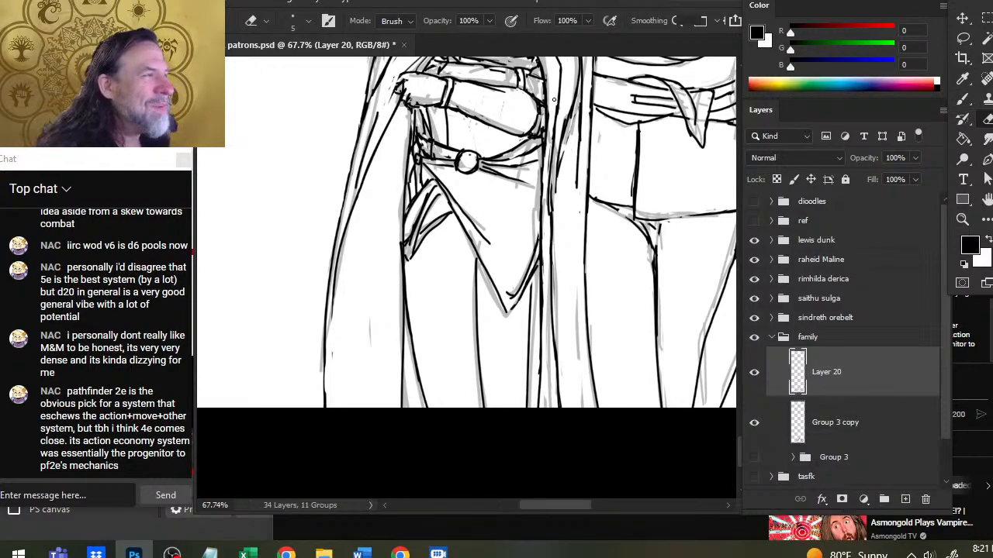
mouse_move(554, 105)
left_mouse_down()
mouse_move(543, 151)
mouse_move(567, 109)
mouse_move(553, 135)
left_mouse_up()
key("b")
key("e")
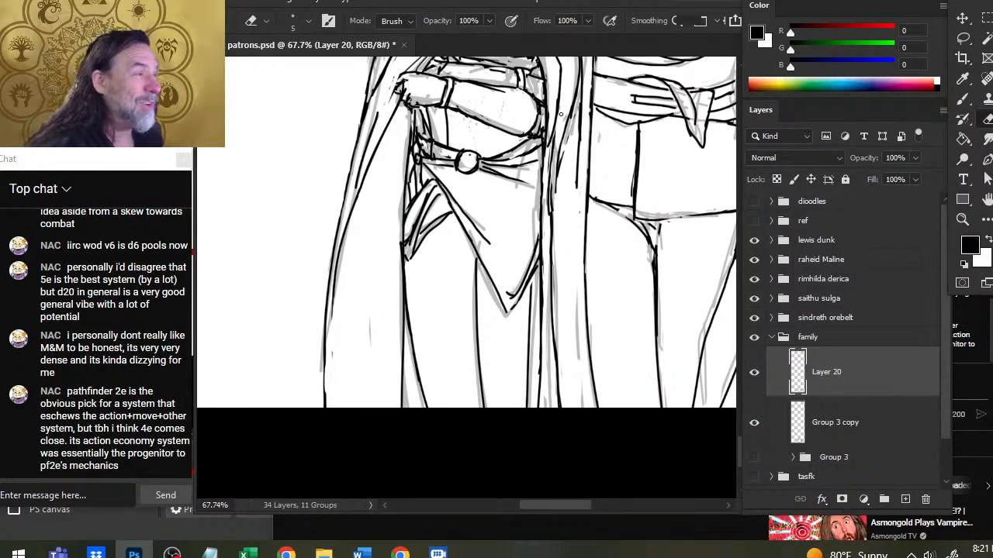
mouse_move(554, 90)
left_mouse_down()
mouse_move(549, 178)
mouse_move(550, 145)
left_mouse_up()
key("b")
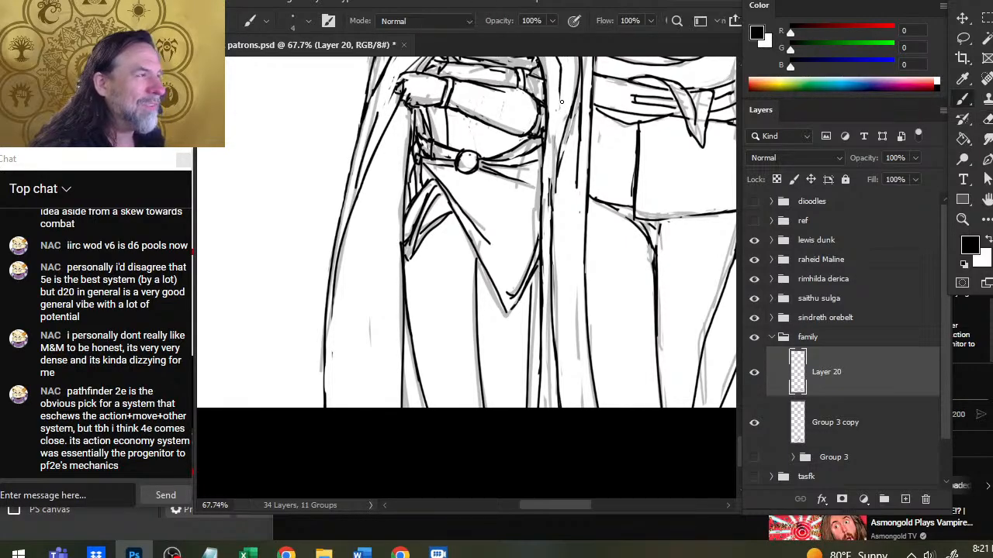
mouse_move(562, 103)
left_mouse_down()
mouse_move(553, 231)
mouse_move(549, 172)
left_mouse_up()
Continue the cloak's inner edge down past the belt to hip level, trimming the line with the Eraser.
key("e")
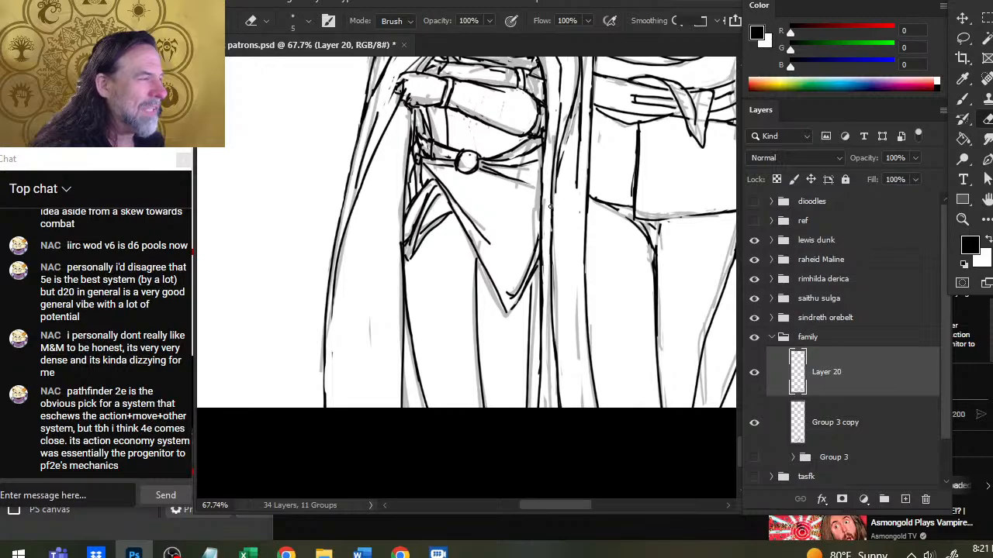
key("b")
left_click_drag(553, 208, 556, 280)
key("e")
left_click_drag(558, 199, 555, 290)
key("b")
mouse_move(550, 221)
left_mouse_down()
mouse_move(551, 270)
mouse_move(557, 252)
left_mouse_up()
key("e")
mouse_move(556, 289)
left_mouse_down()
mouse_move(557, 261)
mouse_move(552, 324)
left_mouse_up()
Ink the lower stretch of the cloak's inner edge down to the canvas border and erase the stray marks along it.
key("b")
left_click_drag(548, 259, 550, 342)
key("e")
left_click_drag(547, 301, 552, 353)
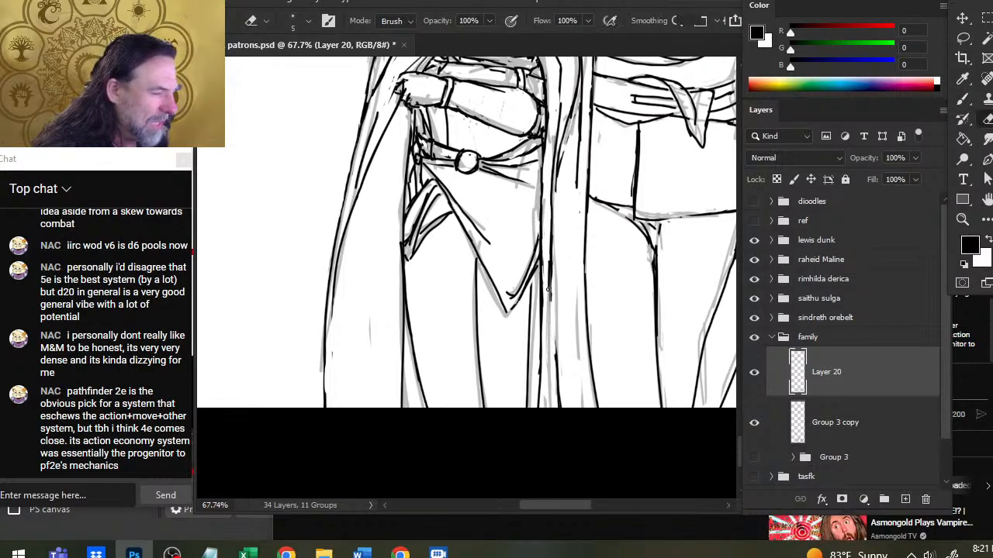
mouse_move(549, 280)
left_mouse_down()
mouse_move(550, 260)
mouse_move(550, 304)
left_mouse_up()
key("b")
left_click_drag(549, 264, 556, 386)
key("e")
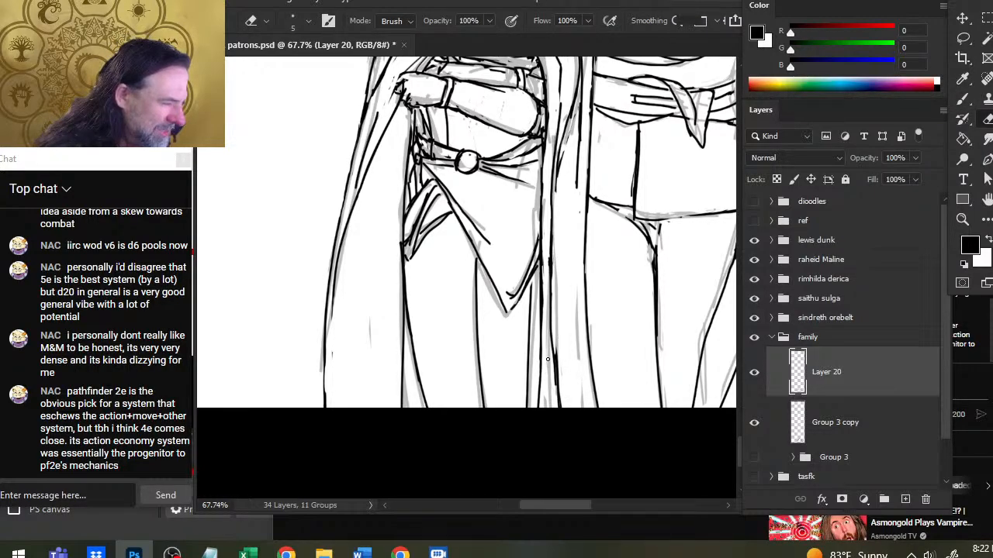
mouse_move(548, 359)
left_mouse_down()
mouse_move(554, 382)
mouse_move(557, 351)
mouse_move(560, 398)
left_mouse_up()
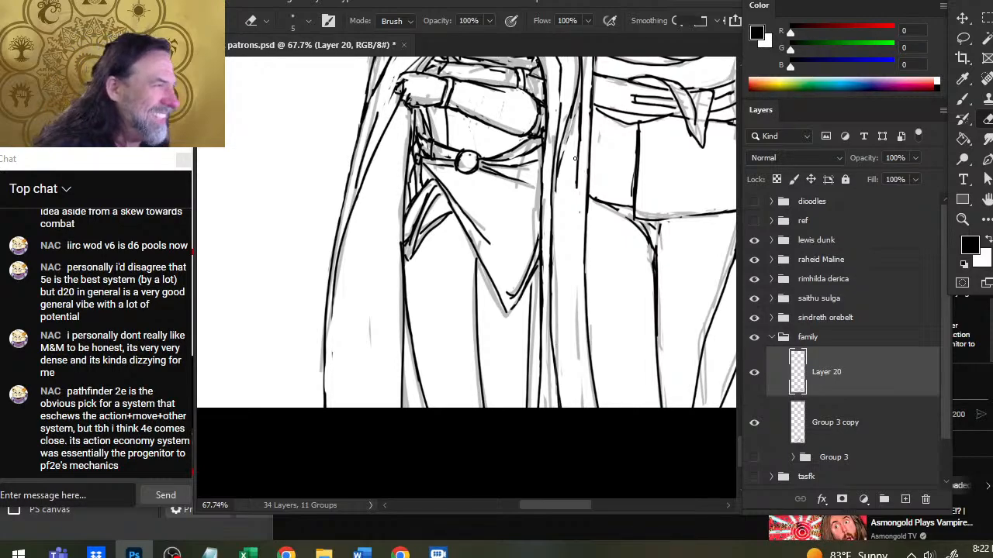
Ink the diagonal fold near the top of the hanging cloak, then clean up the fold and the adjacent edge line.
key("b")
left_click_drag(573, 120, 558, 176)
key("e")
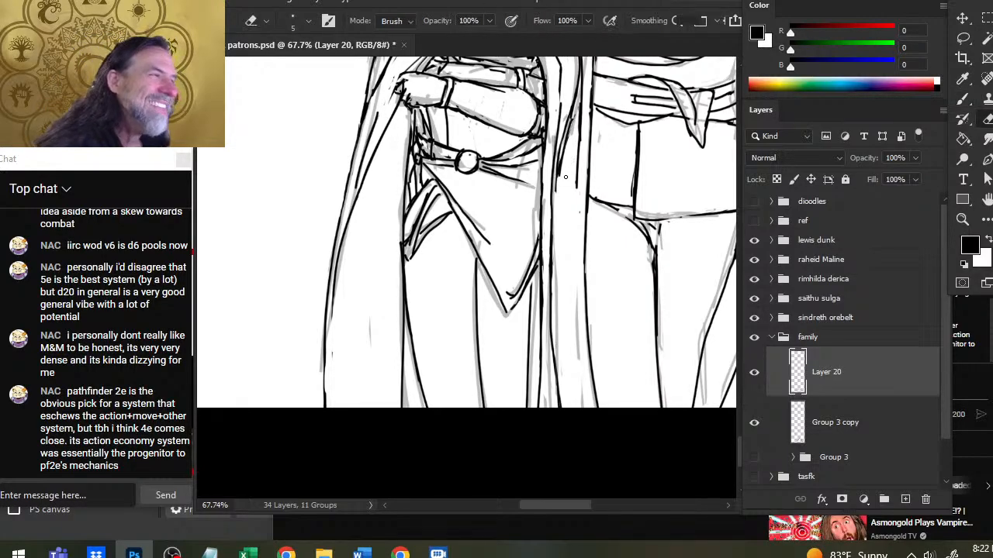
left_click_drag(572, 121, 562, 188)
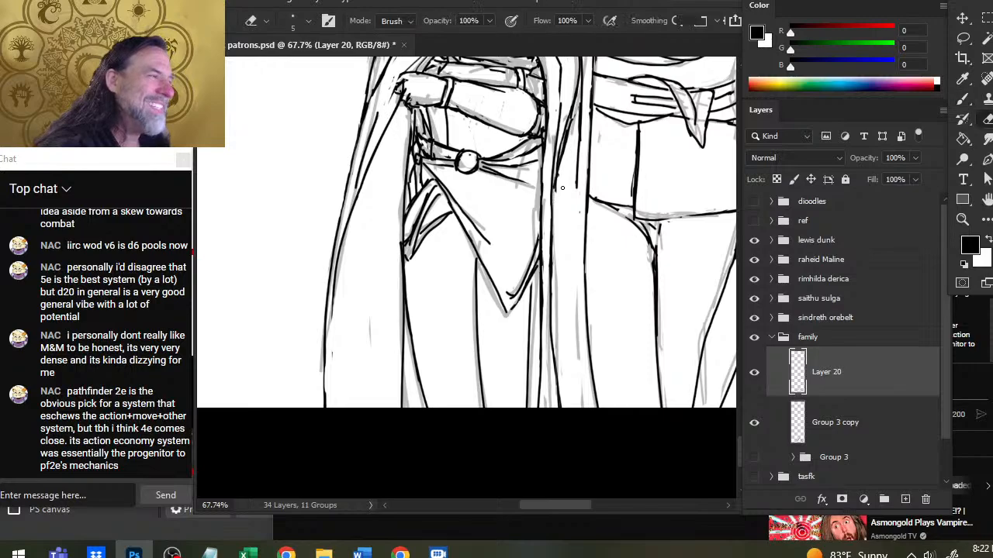
left_click_drag(563, 153, 558, 178)
mouse_move(567, 144)
left_mouse_down()
mouse_move(573, 113)
mouse_move(559, 201)
mouse_move(540, 195)
mouse_move(541, 220)
left_mouse_up()
key("b")
left_click_drag(541, 153, 541, 241)
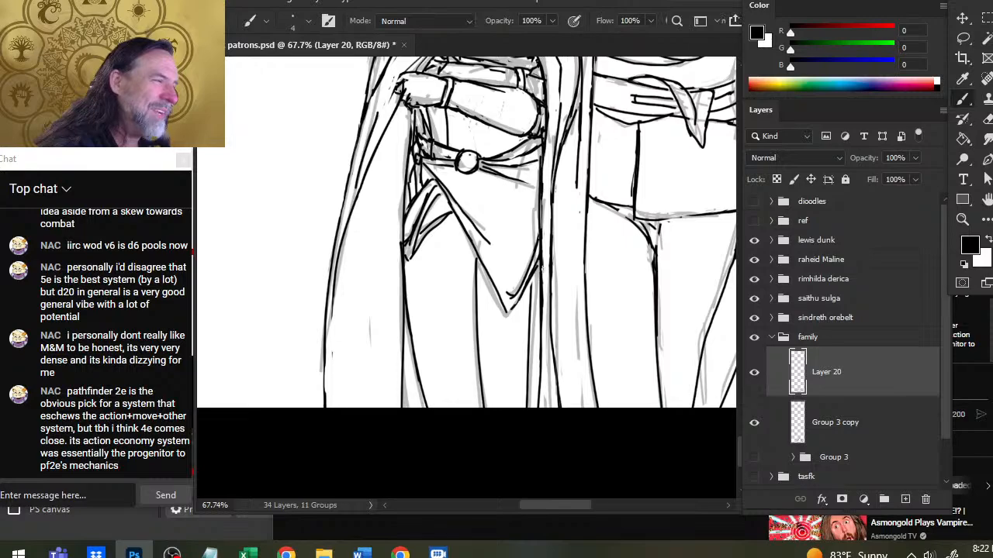
key("e")
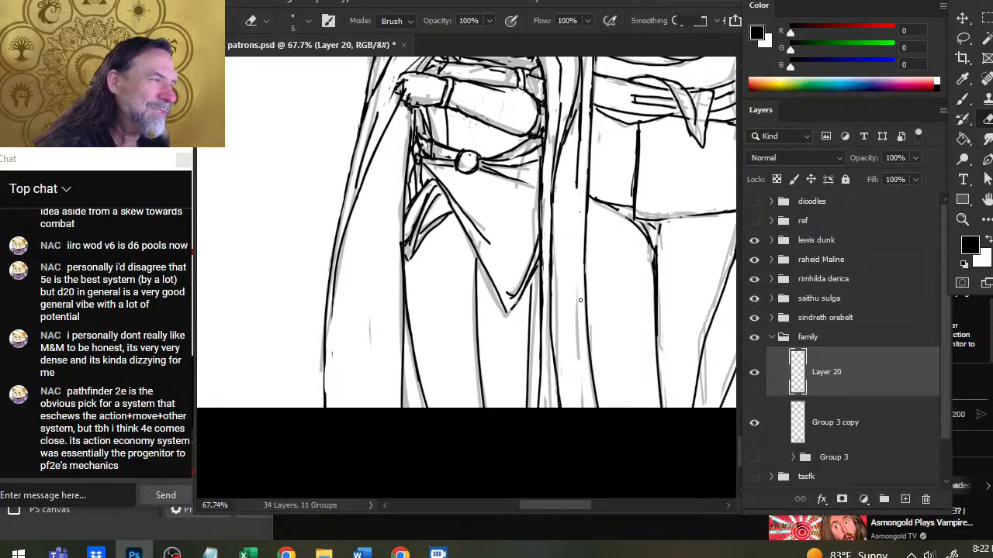
Save the patrons.psd document with the whole family group in view.
key("z")
left_click_drag(585, 259, 527, 228)
key("space")
left_click_drag(619, 282, 451, 328)
key("ctrl+s")
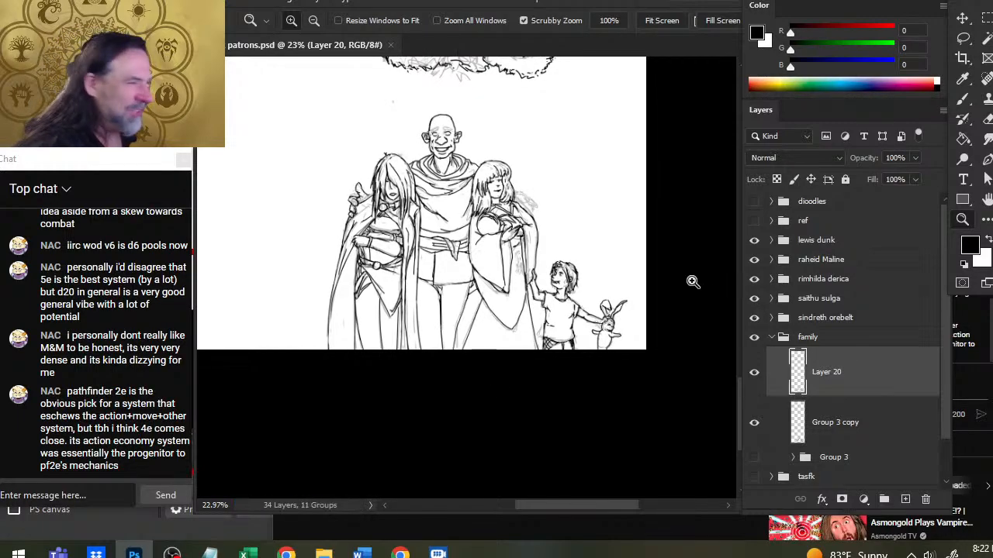
Ink the first finger of the man's hand resting on the short-haired woman's shoulder and erase the excess strokes.
left_click_drag(546, 217, 601, 236)
key("b")
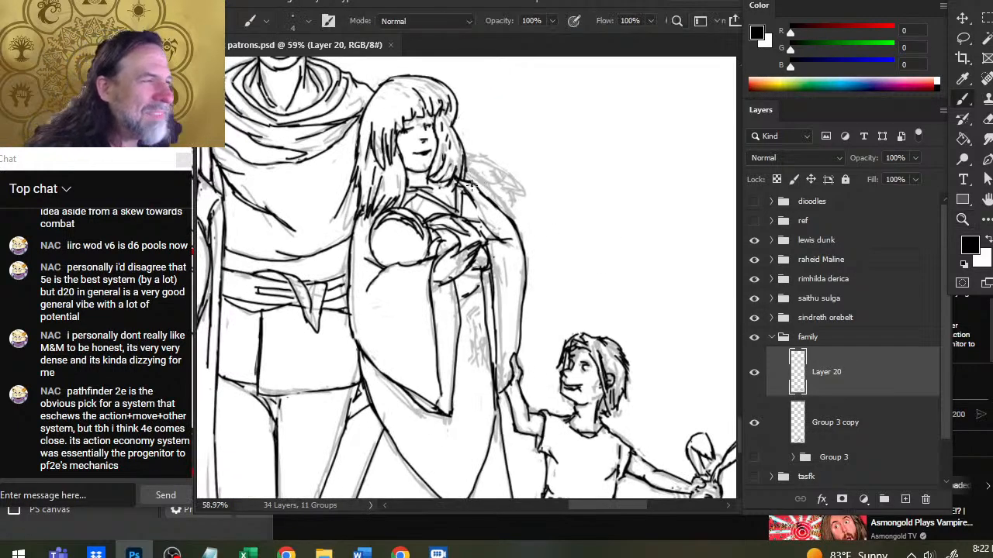
mouse_move(465, 181)
left_mouse_down()
mouse_move(490, 180)
mouse_move(477, 181)
mouse_move(491, 204)
left_mouse_up()
key("e")
key("b")
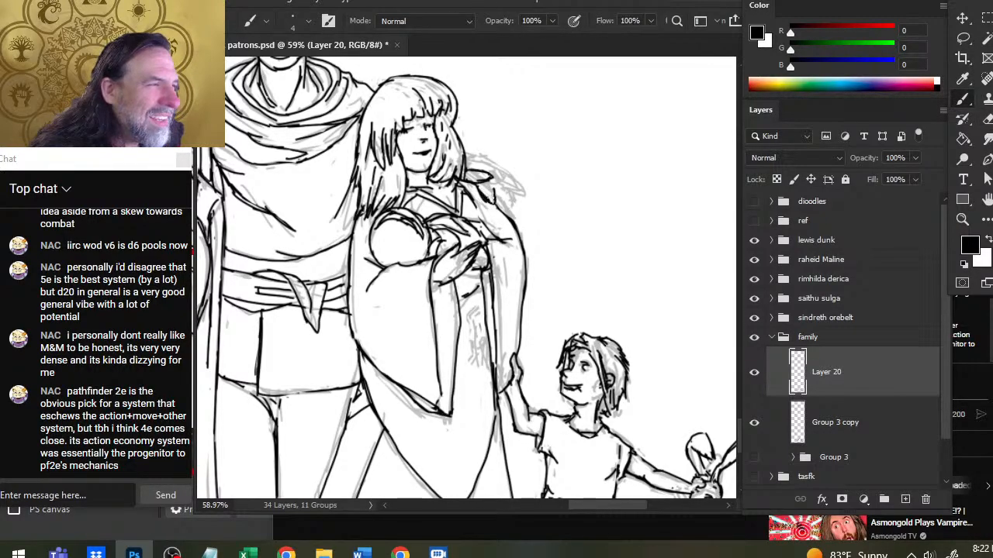
key("e")
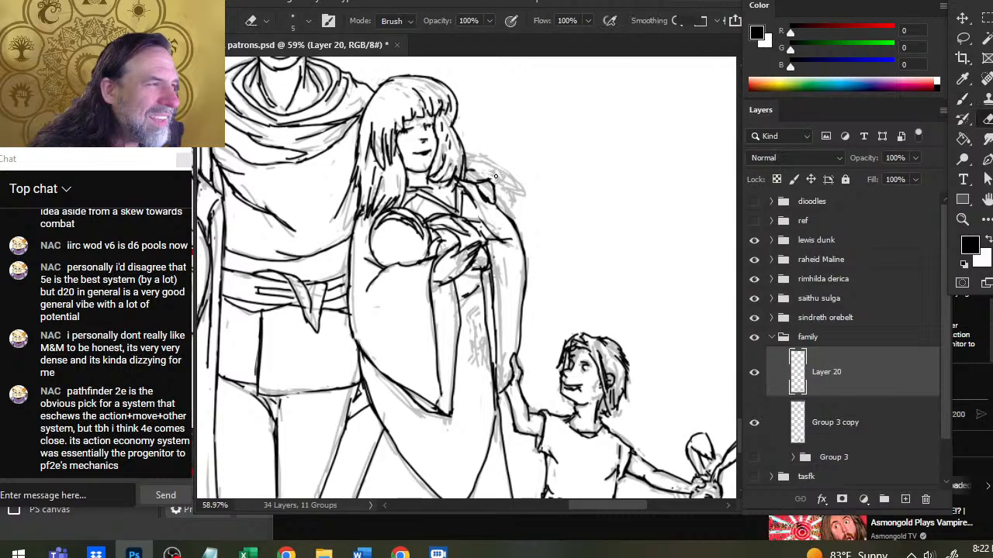
key("b")
key("e")
key("b")
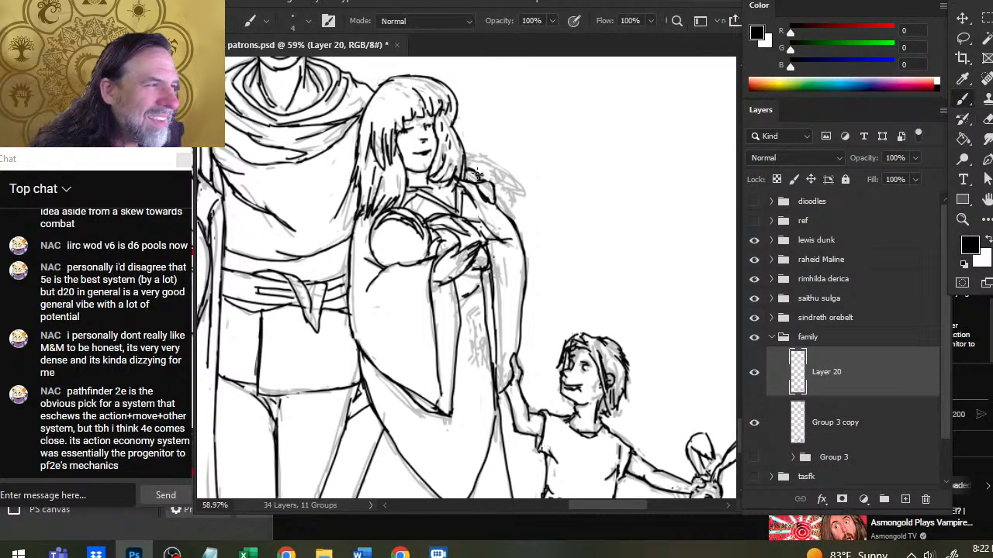
Refine the fingertip and upper contour of the hand on the woman's shoulder by alternating Eraser and Brush strokes.
key("e")
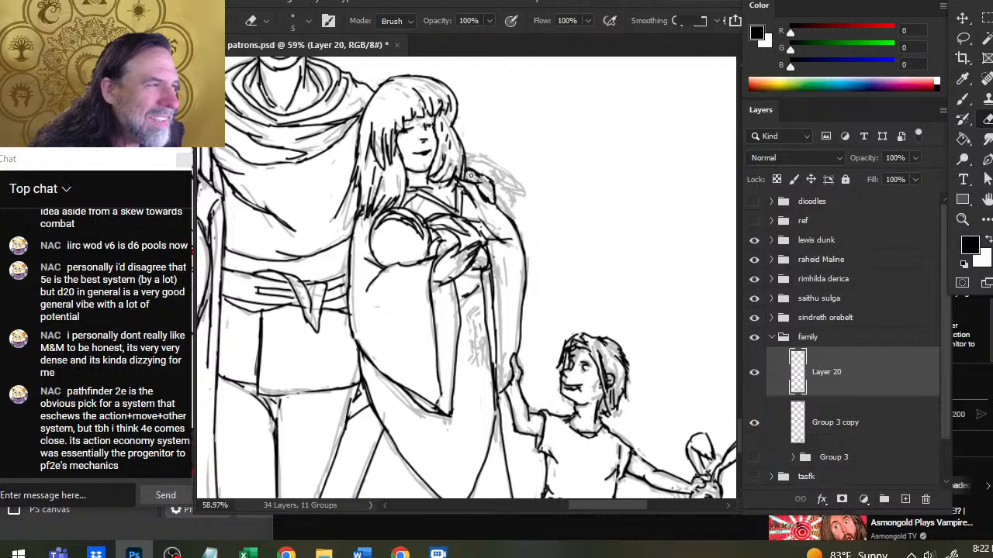
key("b")
key("e")
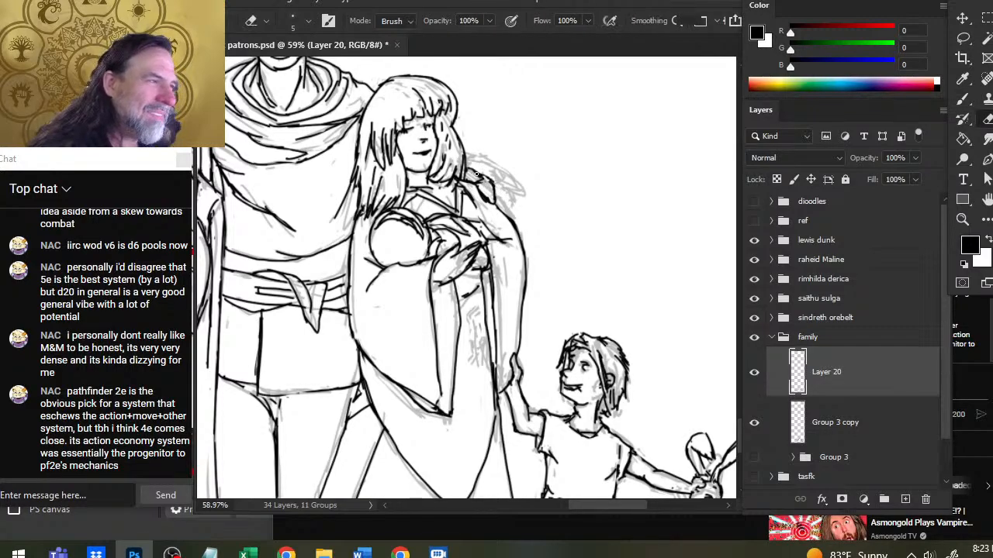
key("b")
key("e")
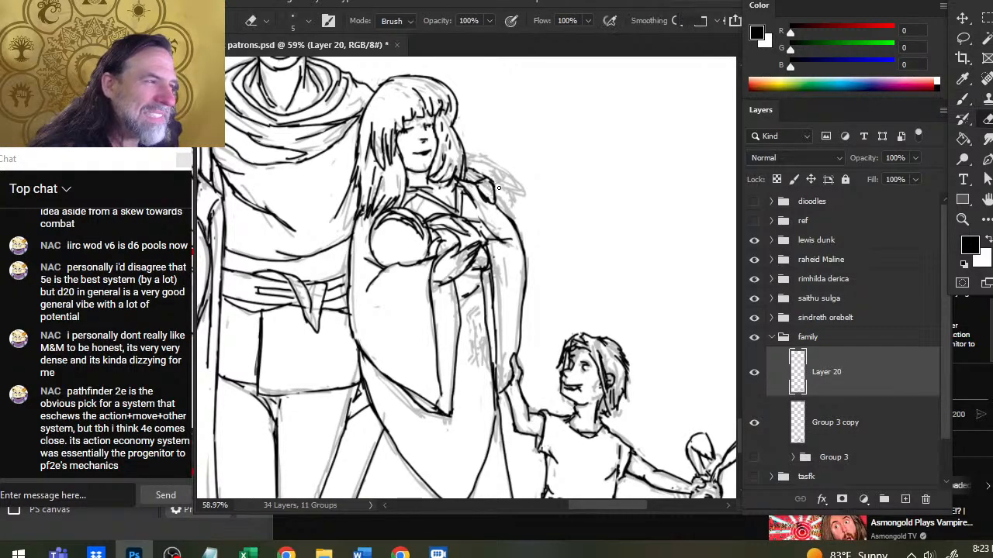
key("b")
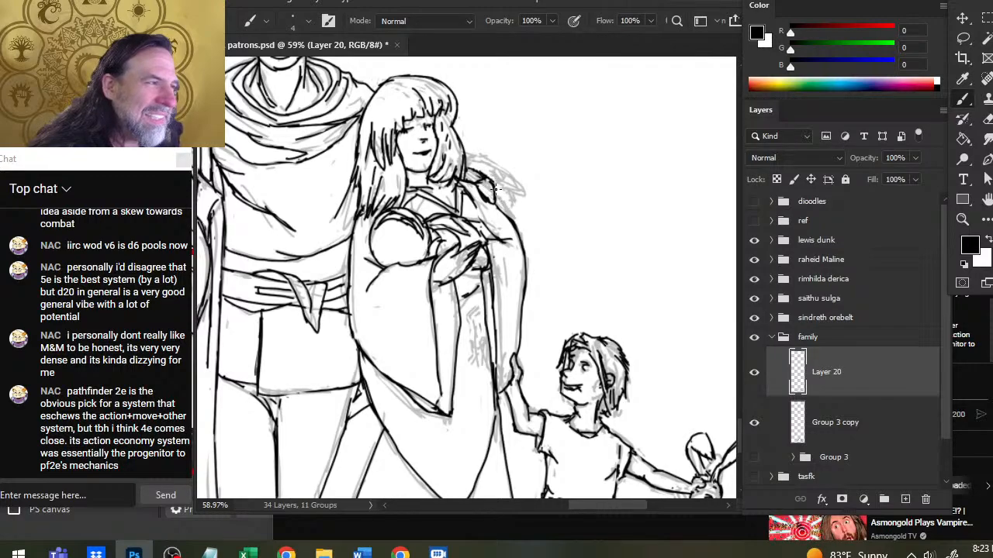
Ink the next finger of the shoulder hand, extending its outline down over the woman's upper arm.
key("e")
key("b")
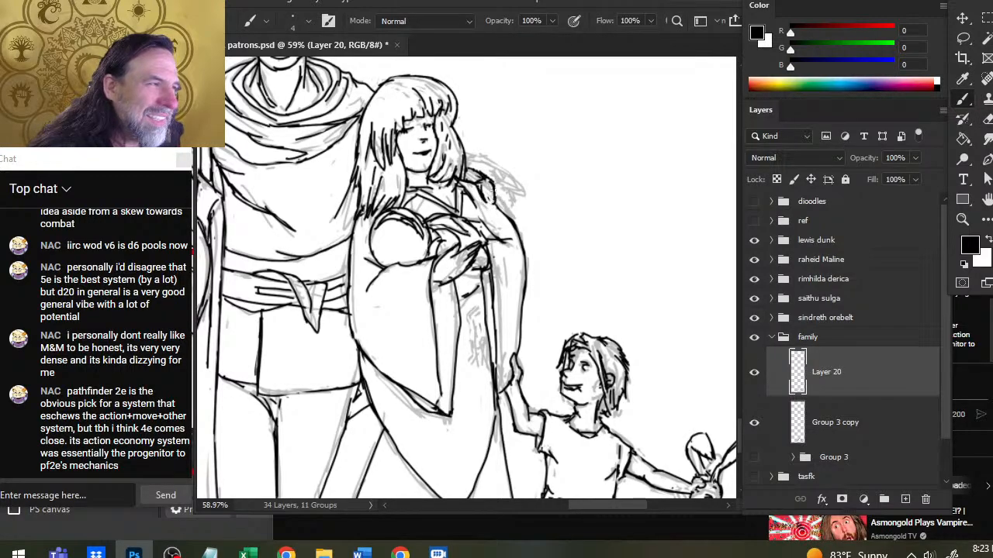
key("e")
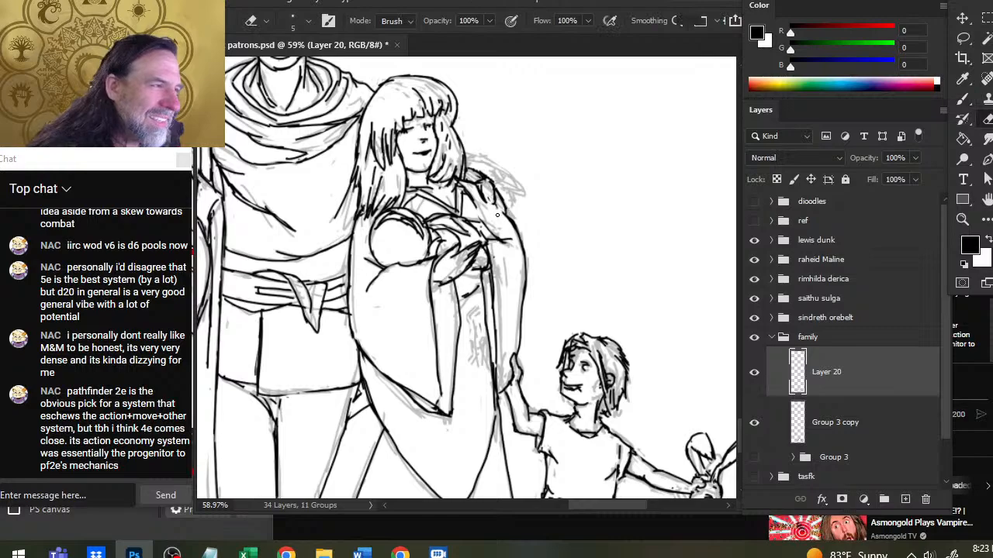
key("b")
mouse_move(497, 215)
left_mouse_down()
mouse_move(505, 207)
mouse_move(514, 222)
mouse_move(475, 180)
mouse_move(491, 180)
mouse_move(493, 205)
left_mouse_up()
key("e")
Shape the remaining fingers and outer contour of the shoulder hand with alternating Brush and Eraser touches.
key("b")
key("e")
key("b")
key("e")
key("b")
key("e")
key("b")
key("e")
key("b")
key("e")
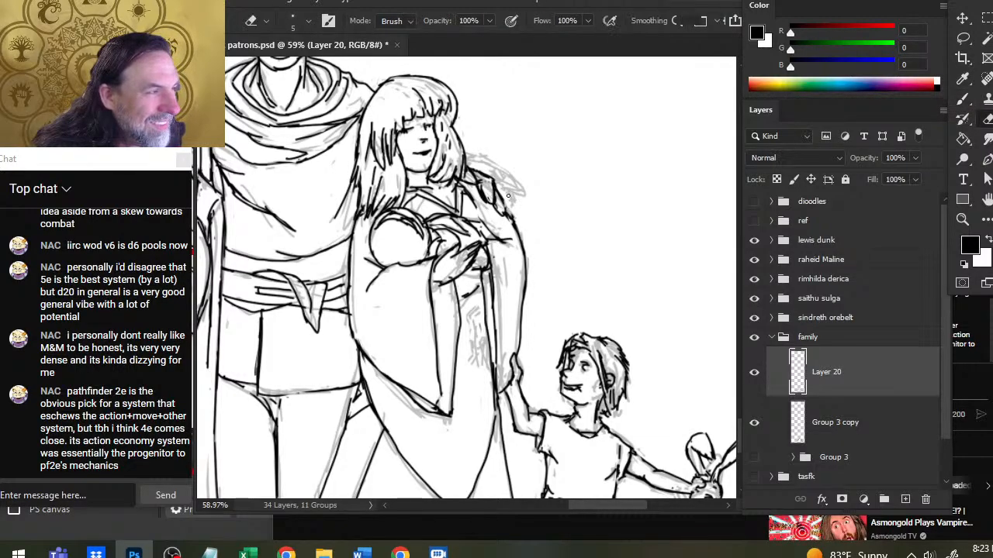
Redraw the lowest fingertip of the shoulder hand where it meets the outline of the woman's upper arm.
key("b")
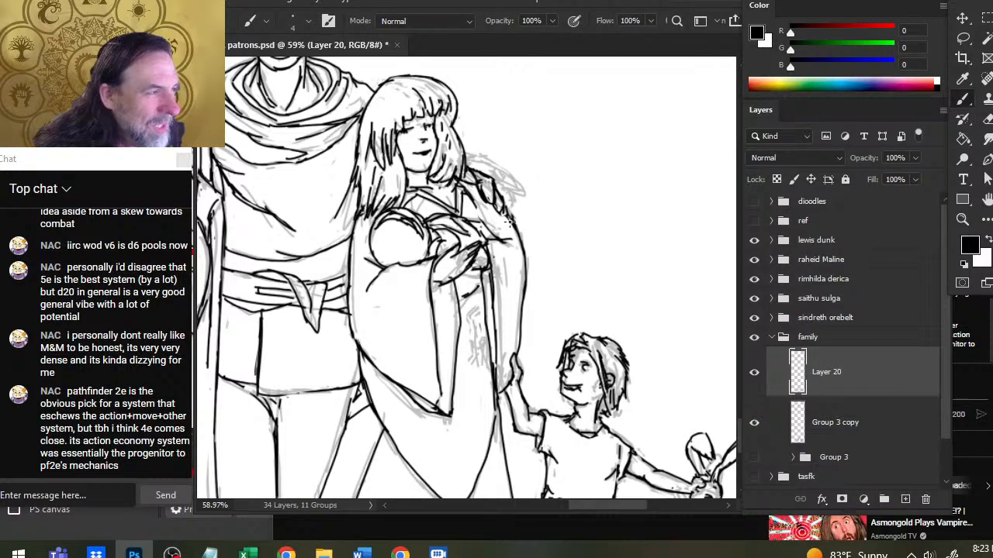
key("e")
key("b")
key("e")
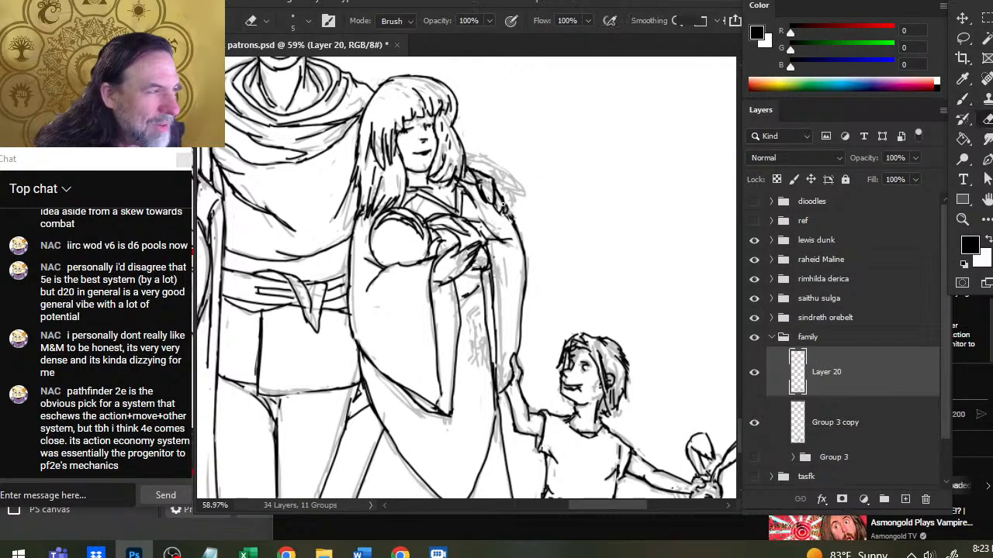
key("b")
key("e")
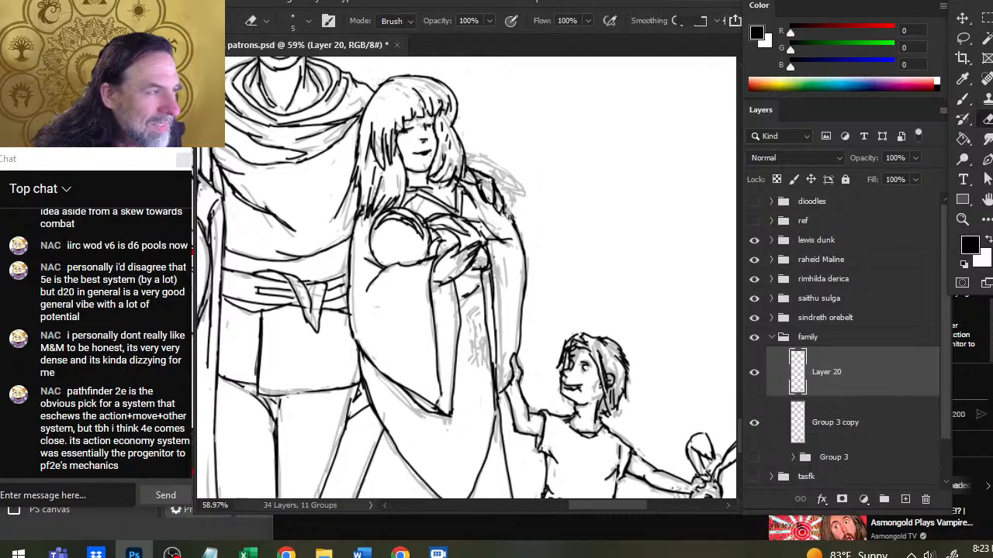
key("b")
key("e")
key("b")
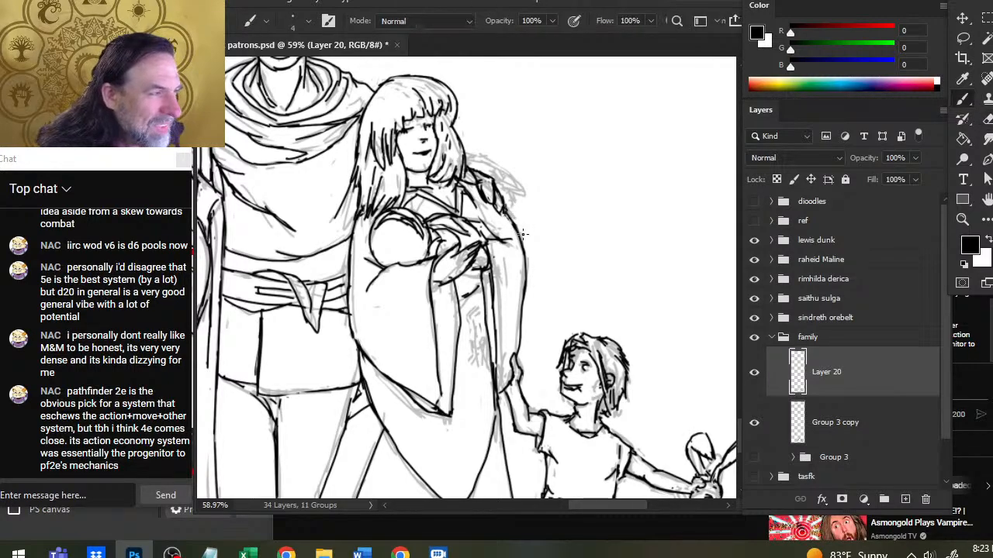
Clean up the shoulder hand's finger lines and knuckles with small erasures and short ink touch-ups.
key("e")
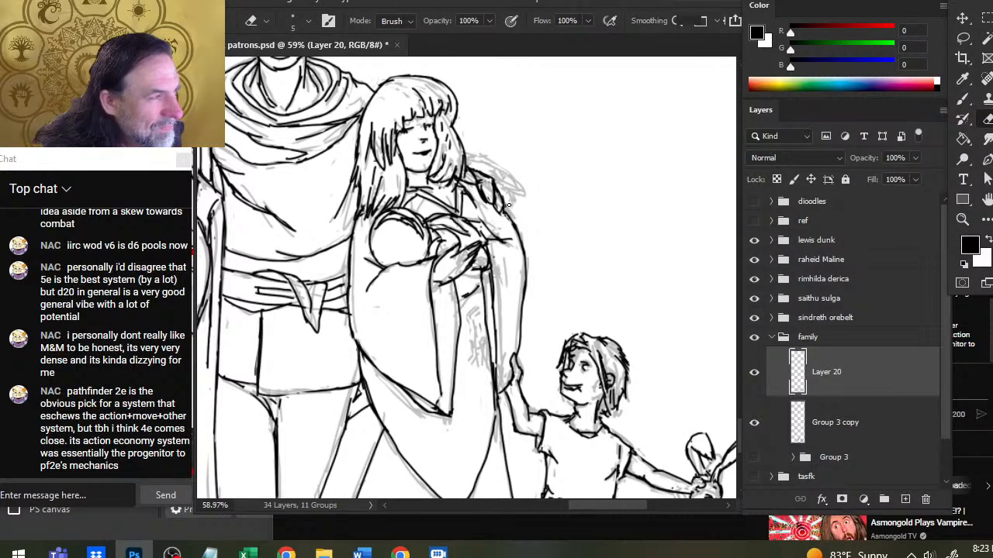
key("b")
key("e")
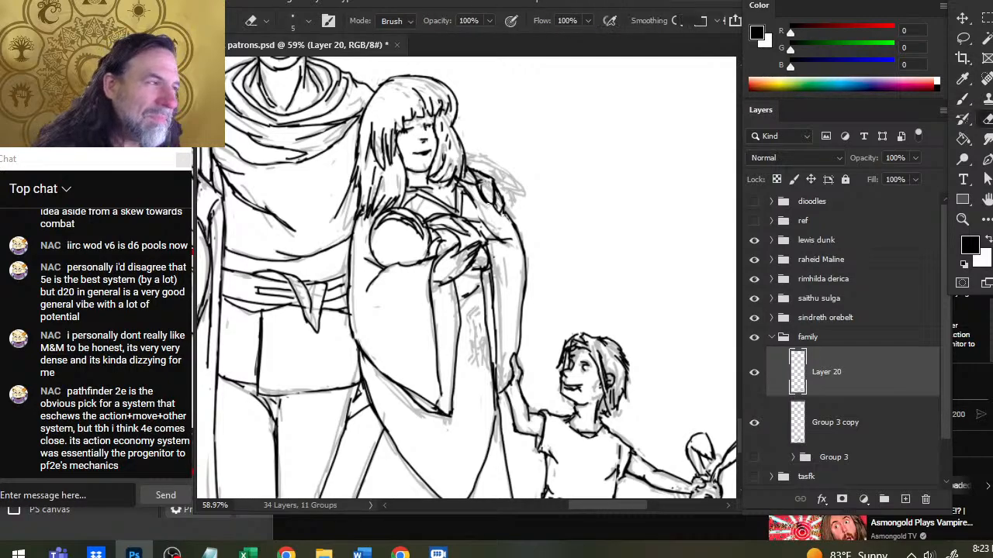
key("b")
key("e")
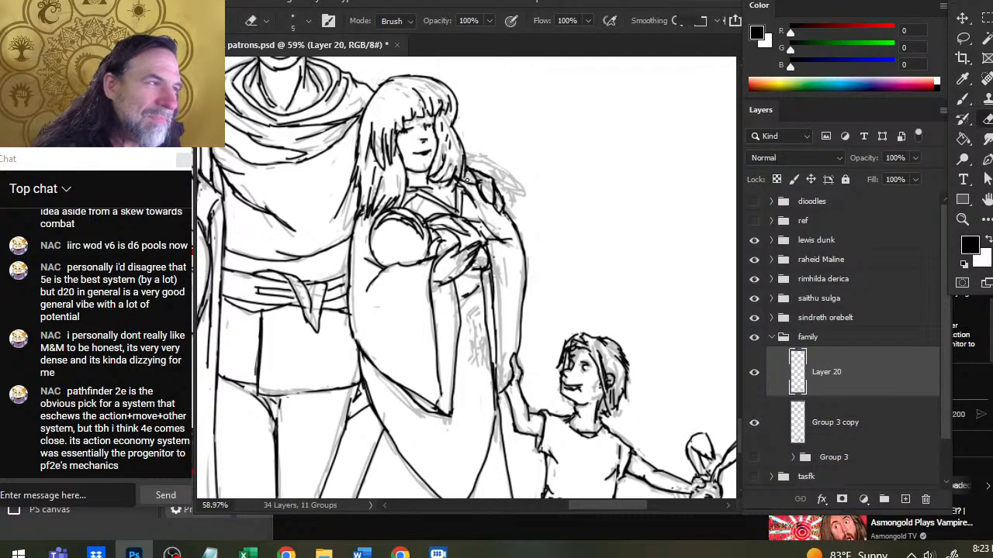
key("b")
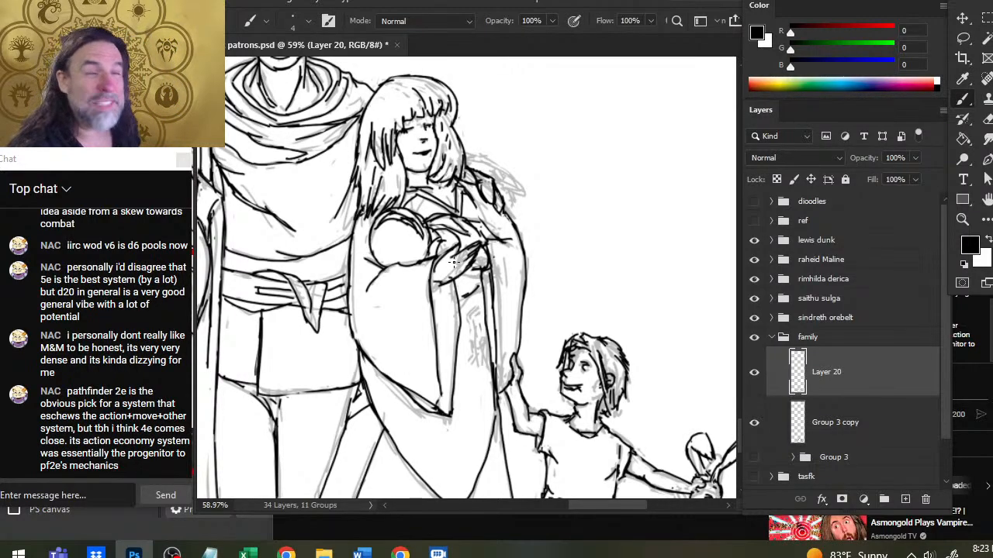
key("e")
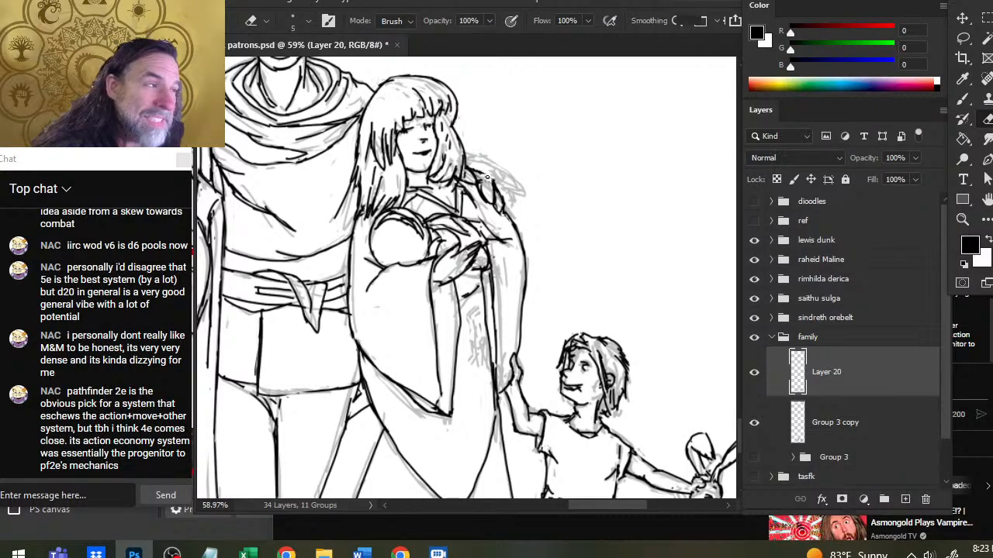
key("b")
key("e")
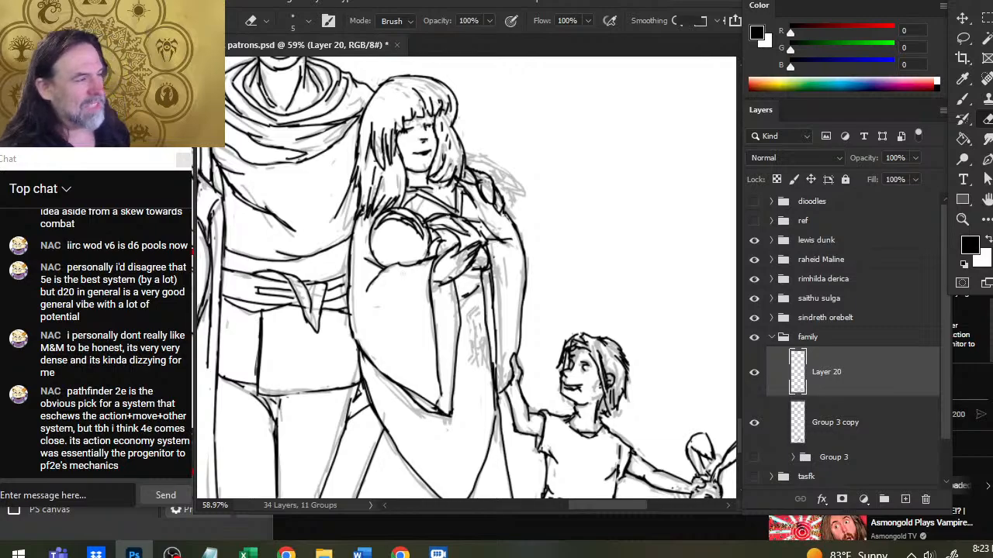
Refine the line art of the woman's collar and shoulder beneath the resting hand with alternating Brush and Eraser touches.
key("b")
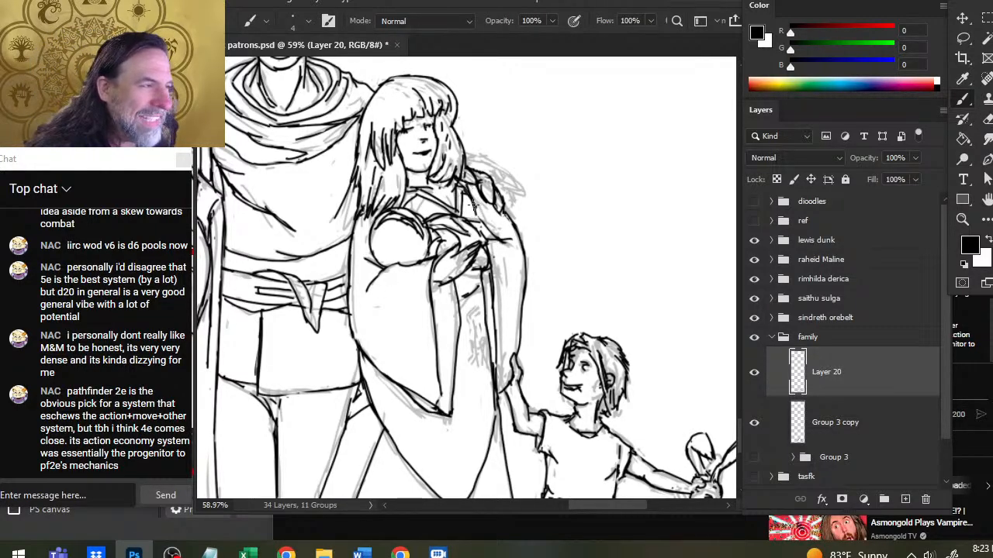
key("e")
key("b")
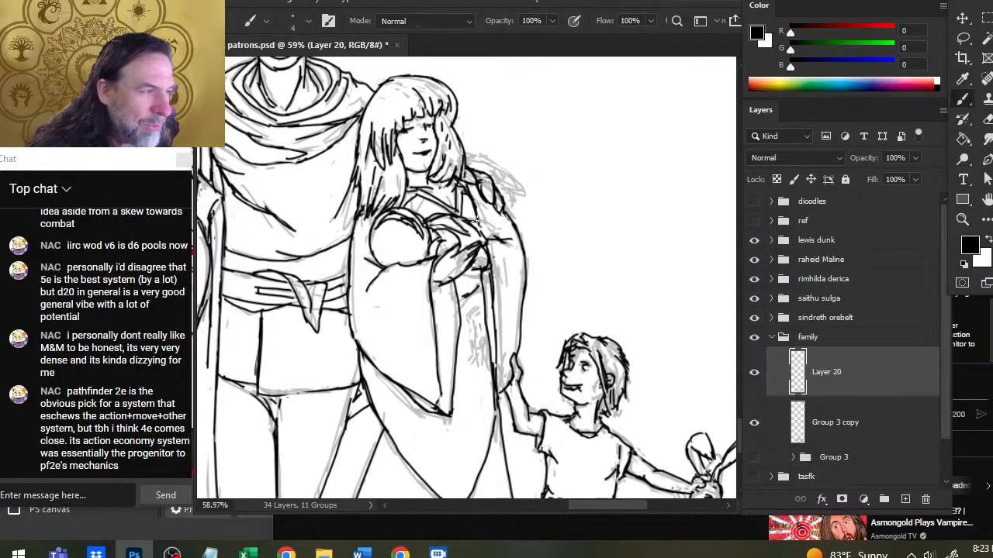
key("e")
key("b")
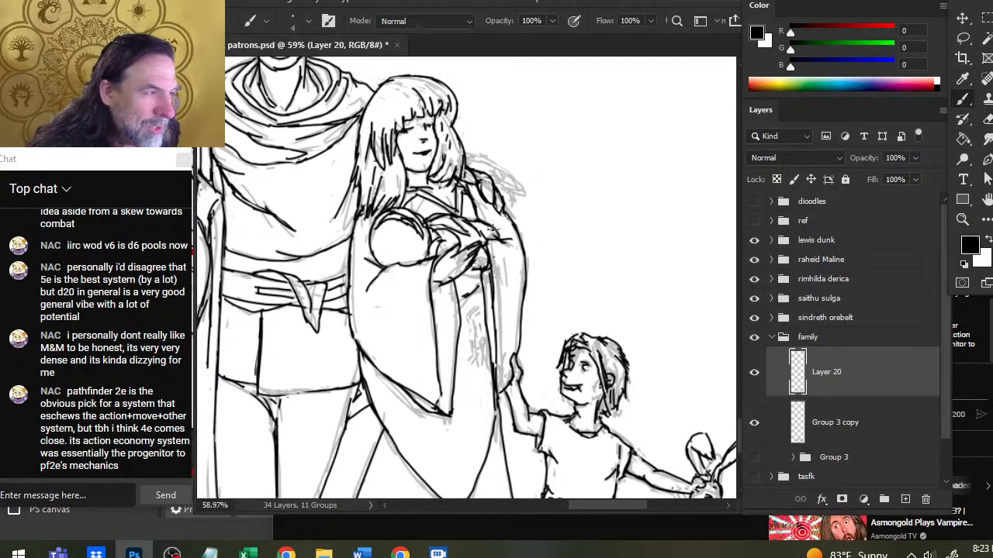
key("e")
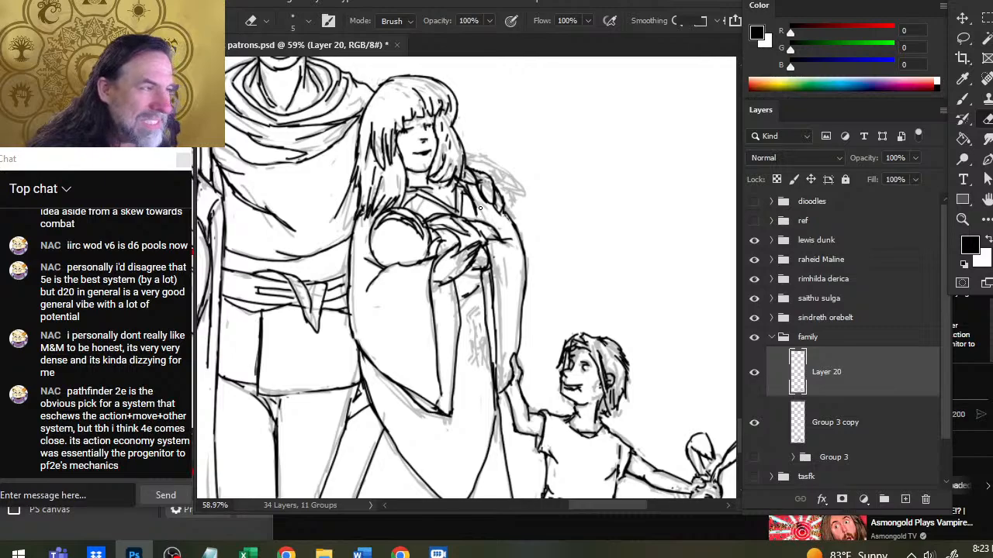
key("b")
key("e")
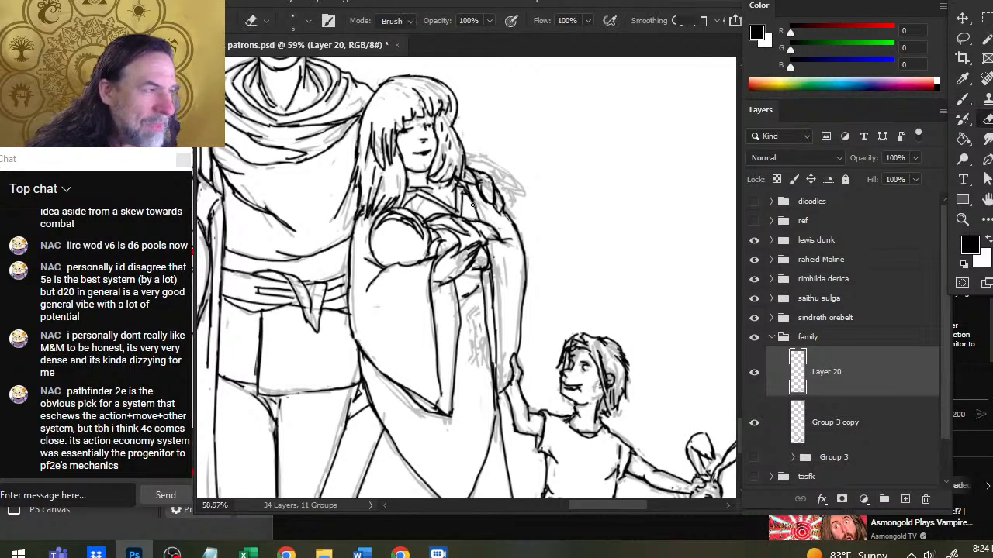
key("b")
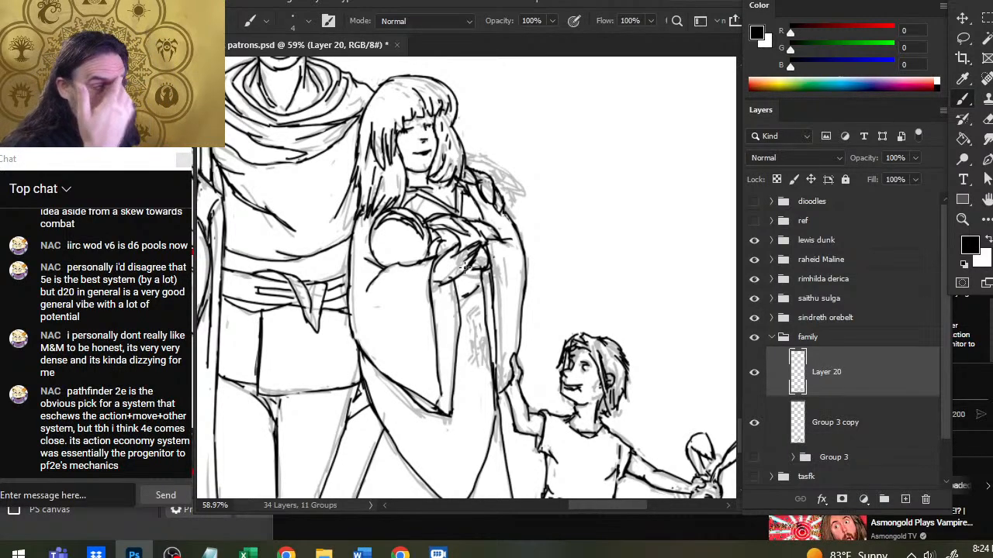
Clean up the hair strands on both sides of the bundle-holding woman's face with small erasures and ink touch-ups.
key("e")
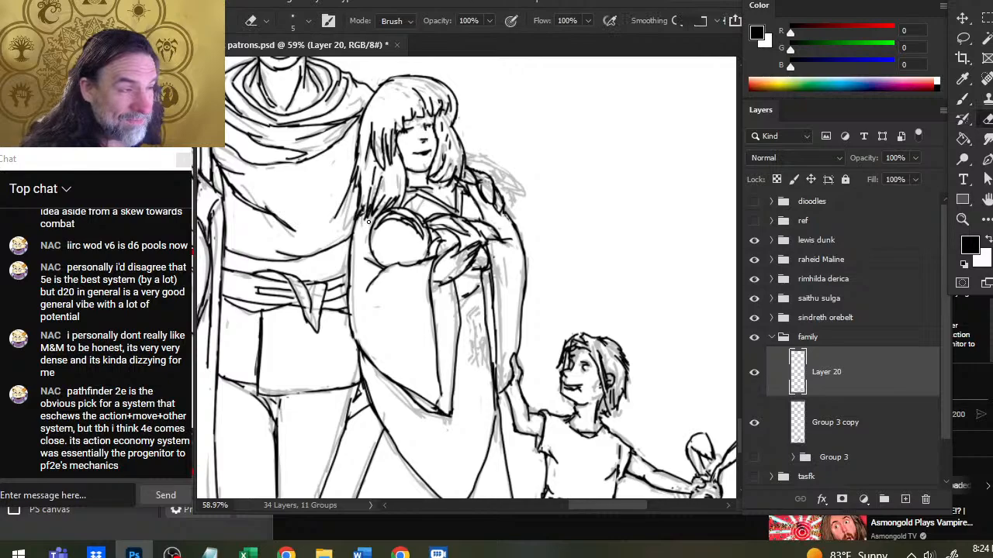
key("b")
key("e")
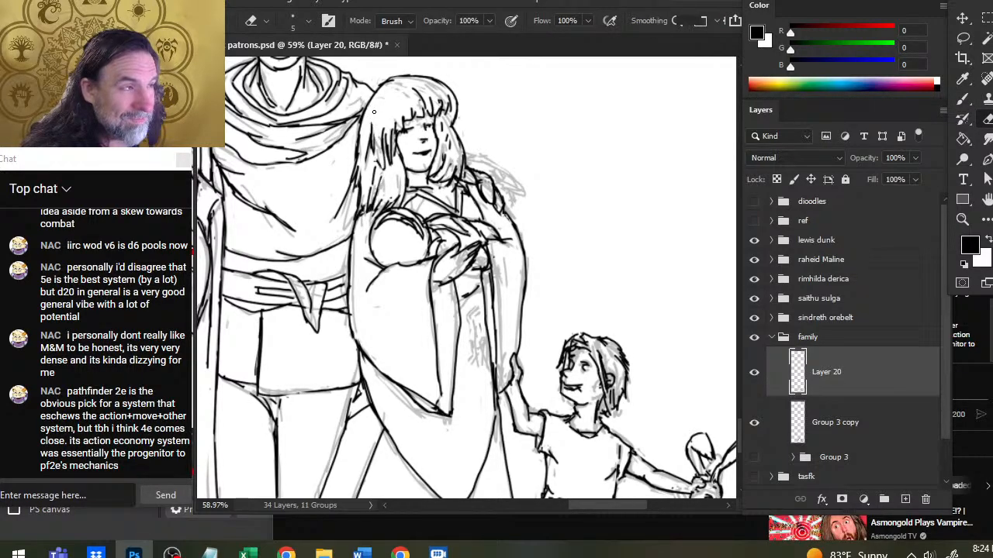
key("b")
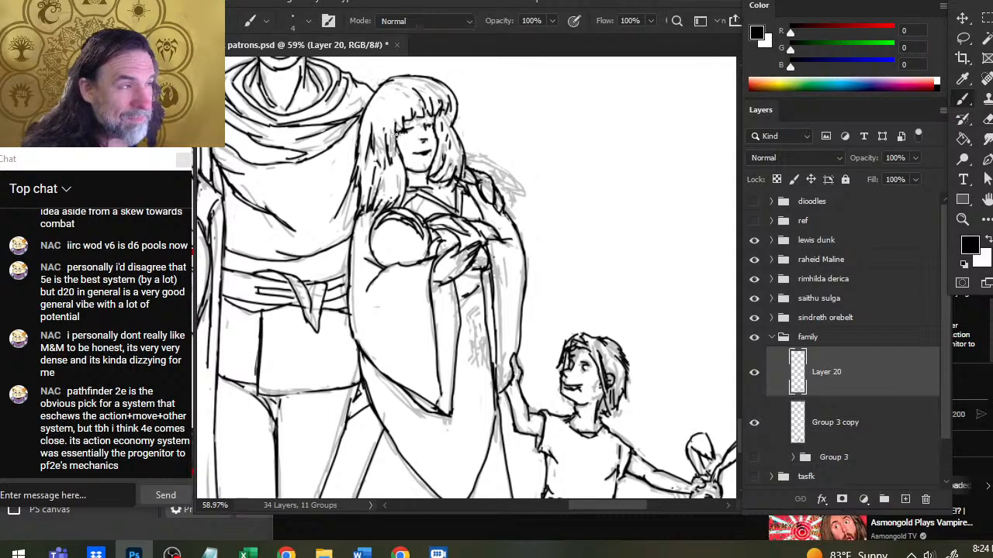
key("e")
key("b")
key("e")
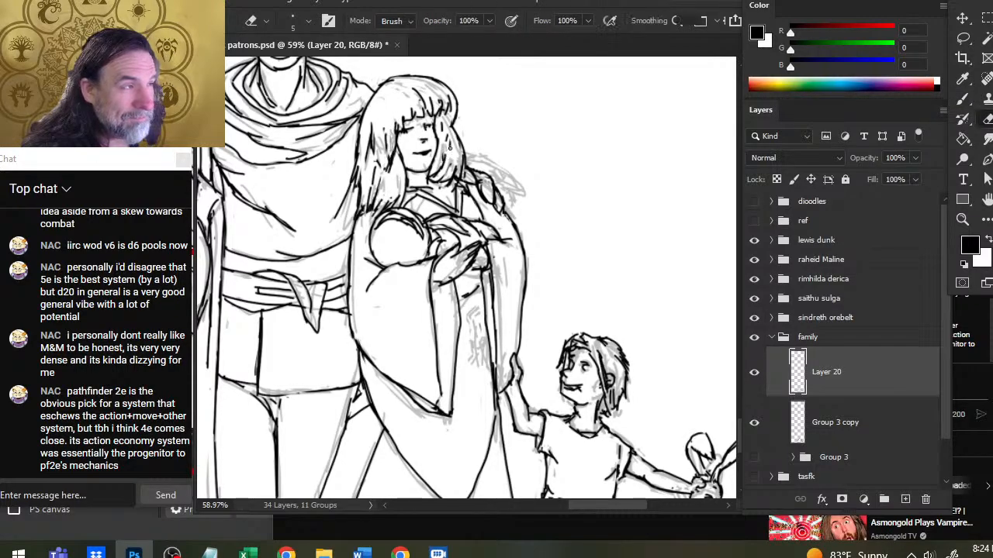
key("b")
key("e")
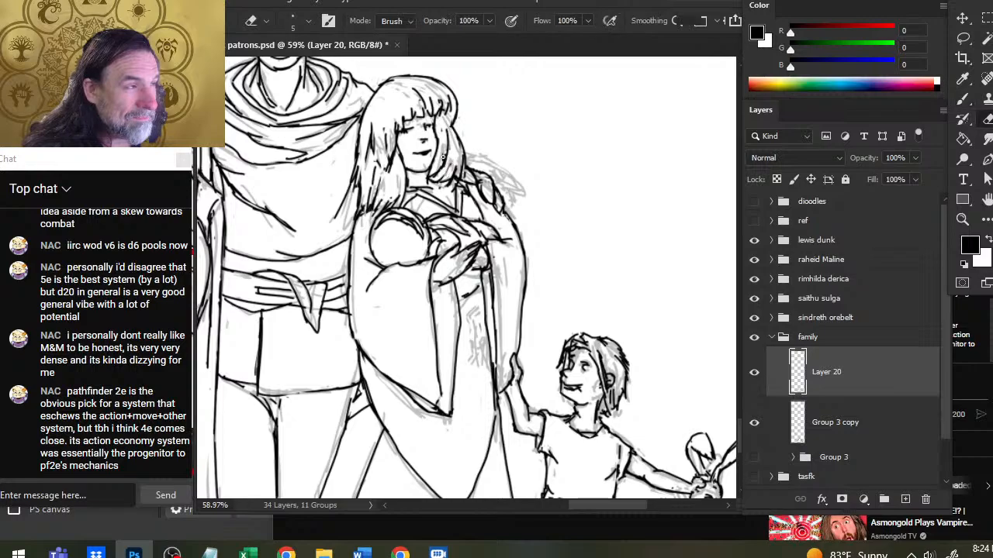
key("b")
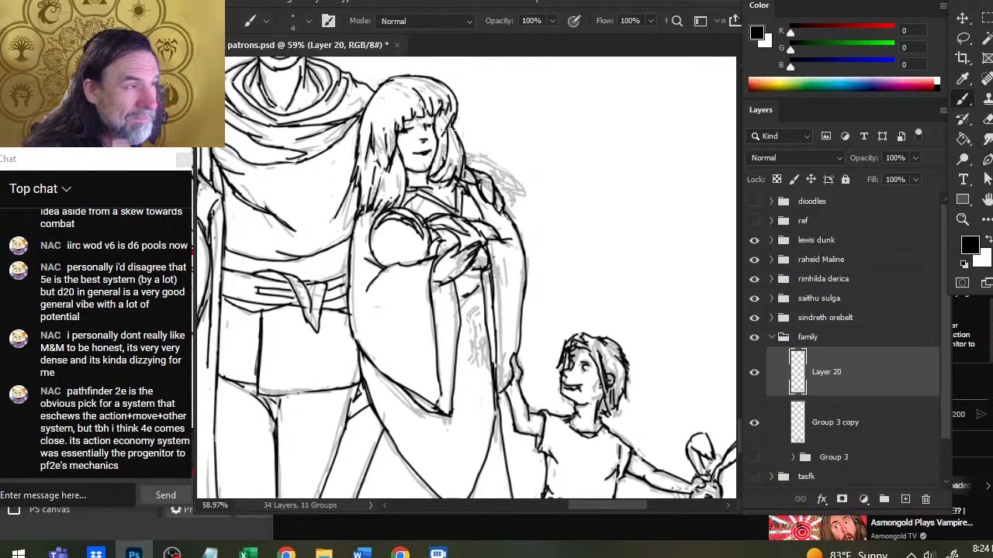
Redraw the outer contour of the woman's hair from the crown down past her temple as a fuller curve.
key("e")
left_click_drag(445, 131, 455, 93)
key("b")
key("e")
key("b")
key("e")
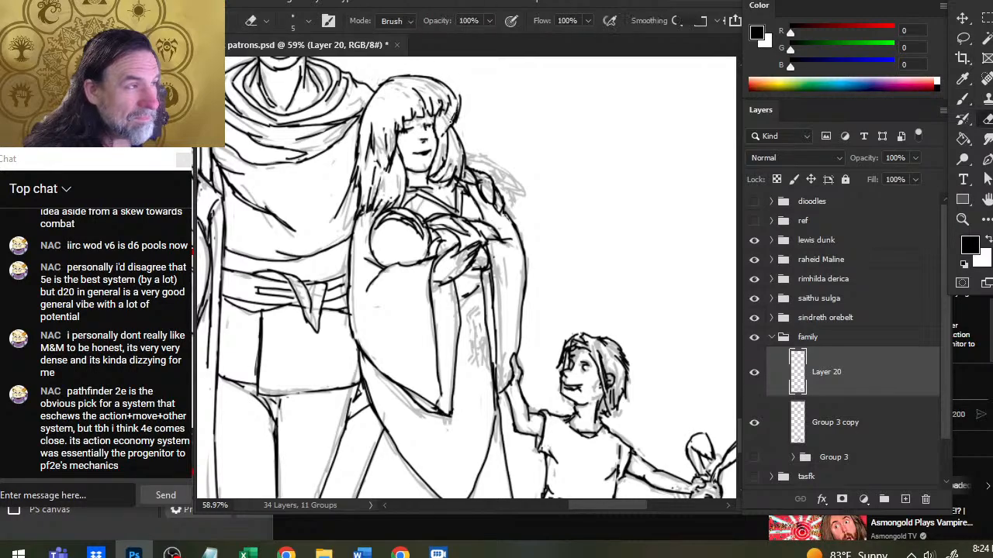
key("b")
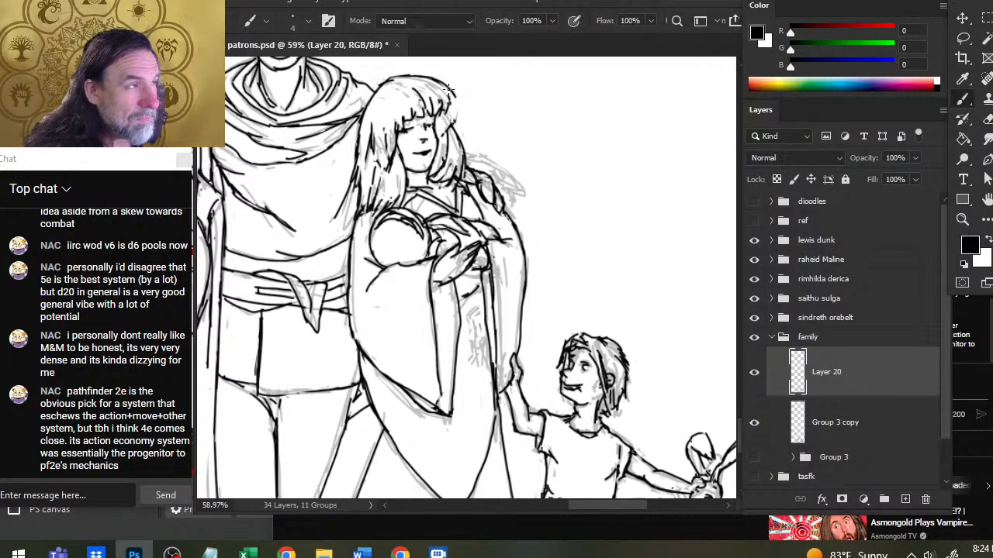
left_click_drag(450, 91, 458, 121)
key("e")
key("b")
key("e")
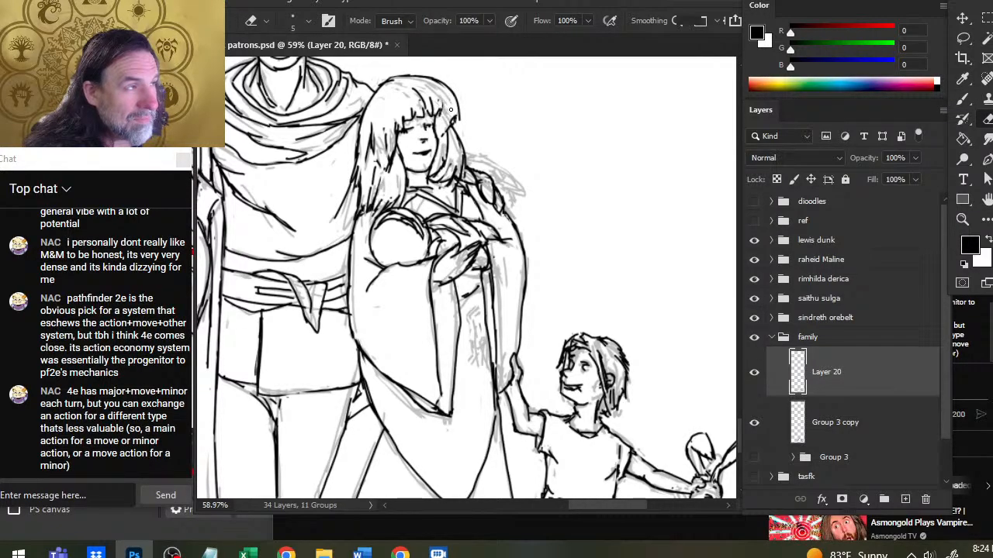
Touch up the hair strands between the woman's cheek and the redrawn outer contour.
key("b")
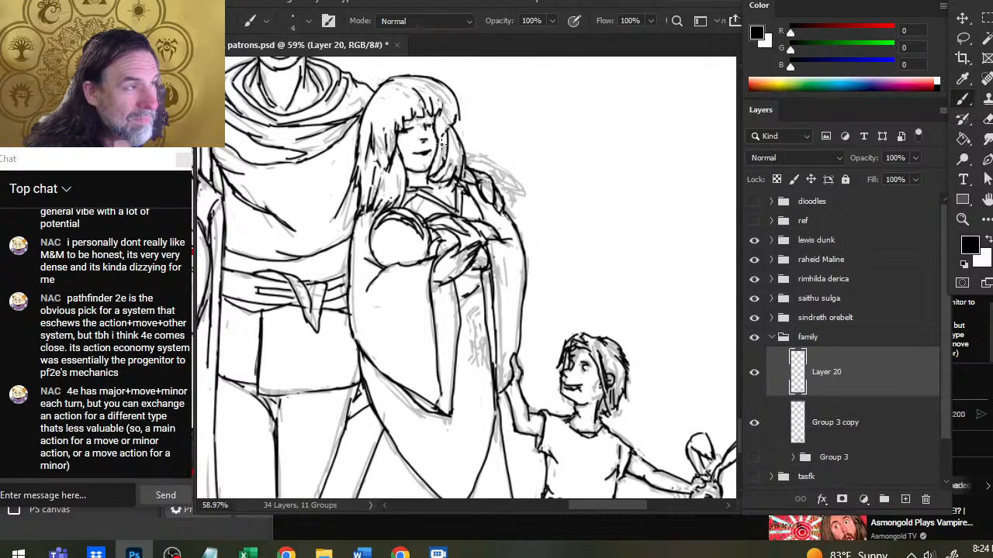
key("e")
key("b")
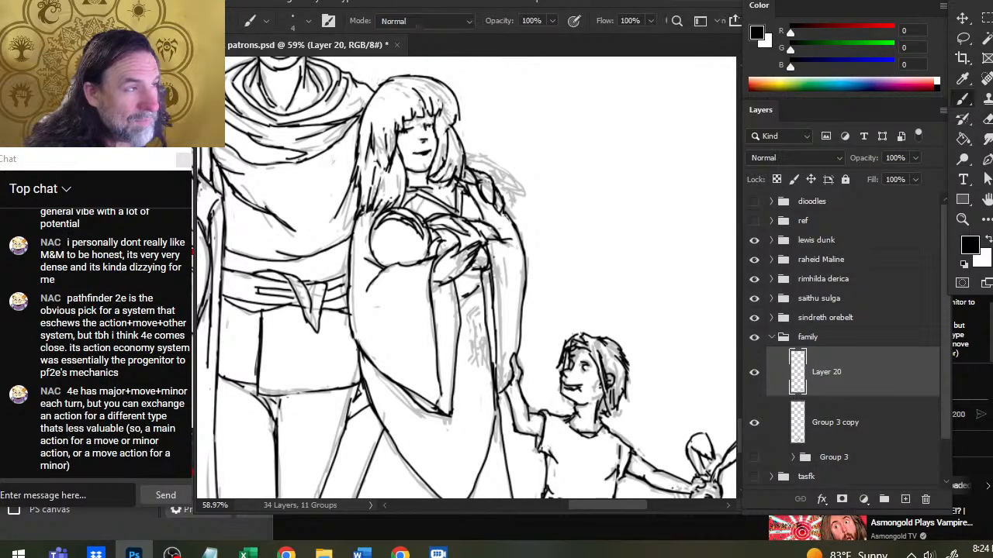
key("e")
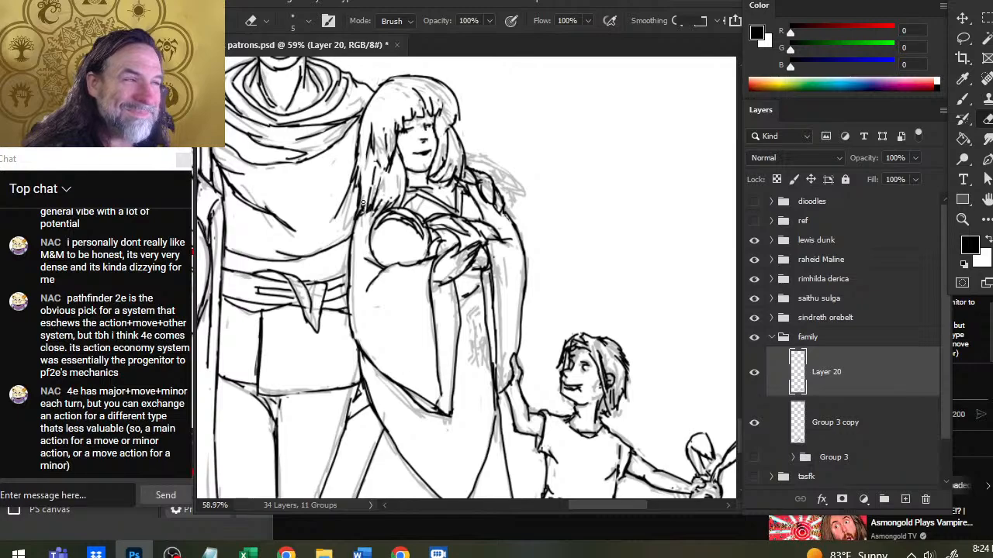
Redraw the lower end of the diagonal fold line across the bald man's chest and trim it with the Eraser.
key("z")
left_click_drag(419, 239, 380, 302)
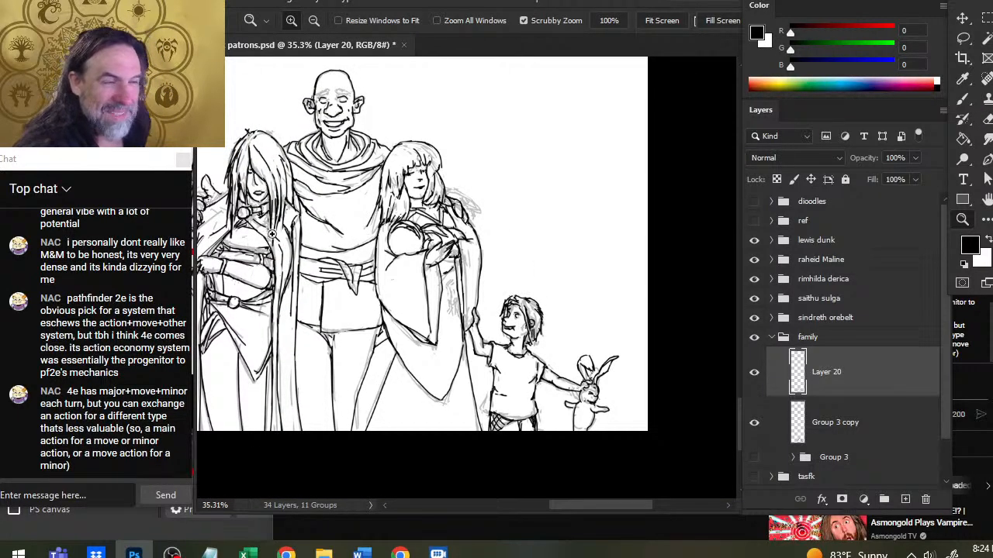
left_click_drag(296, 205, 303, 220)
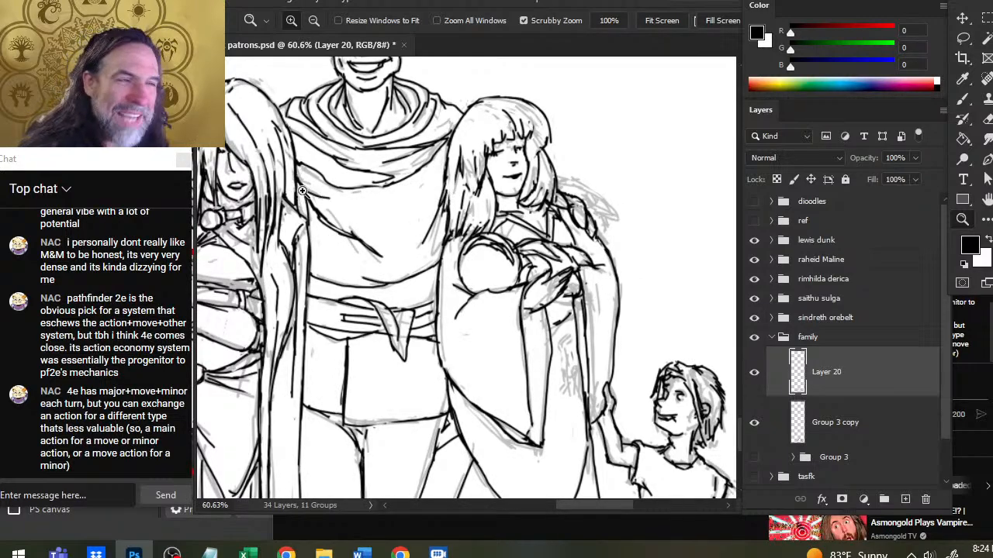
key("b")
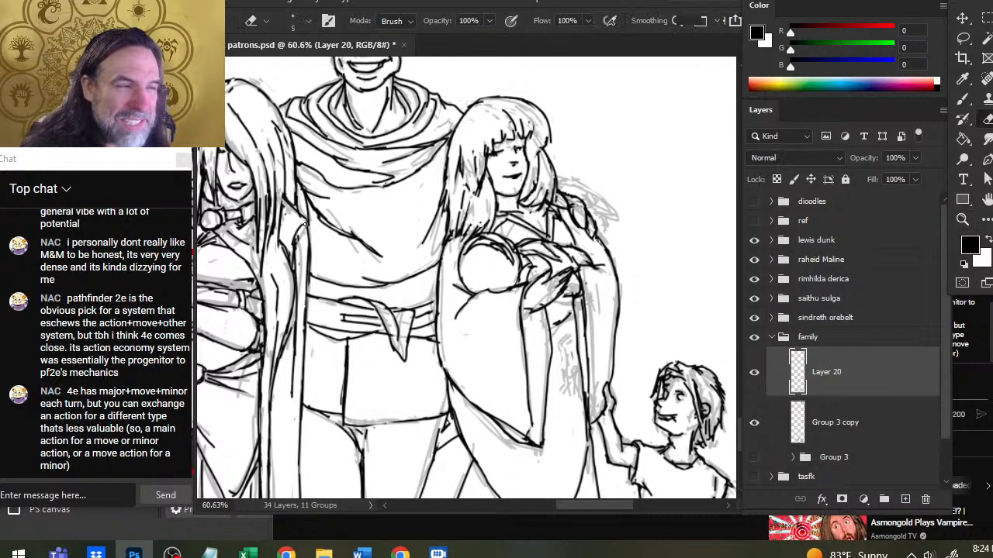
key("z")
left_click_drag(305, 225, 300, 293)
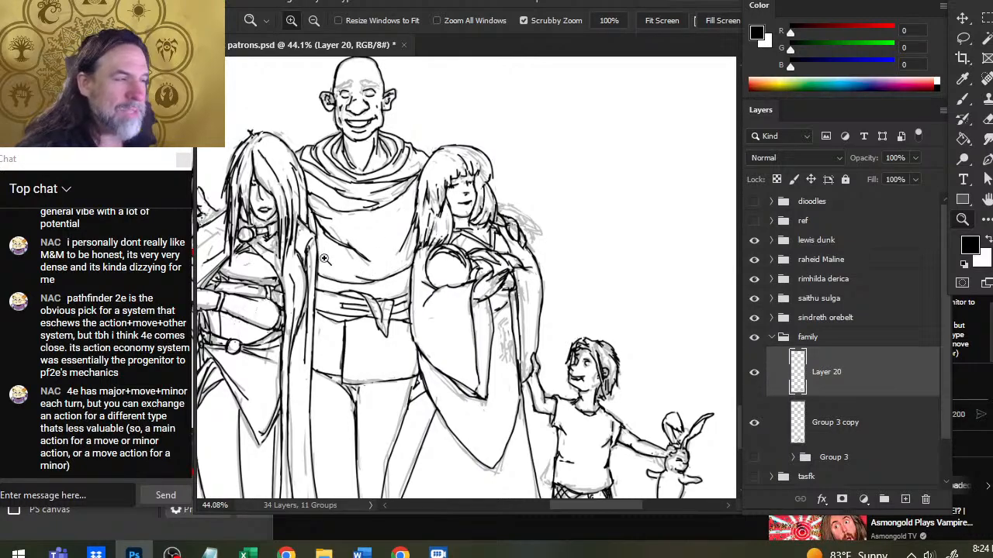
left_click(418, 231)
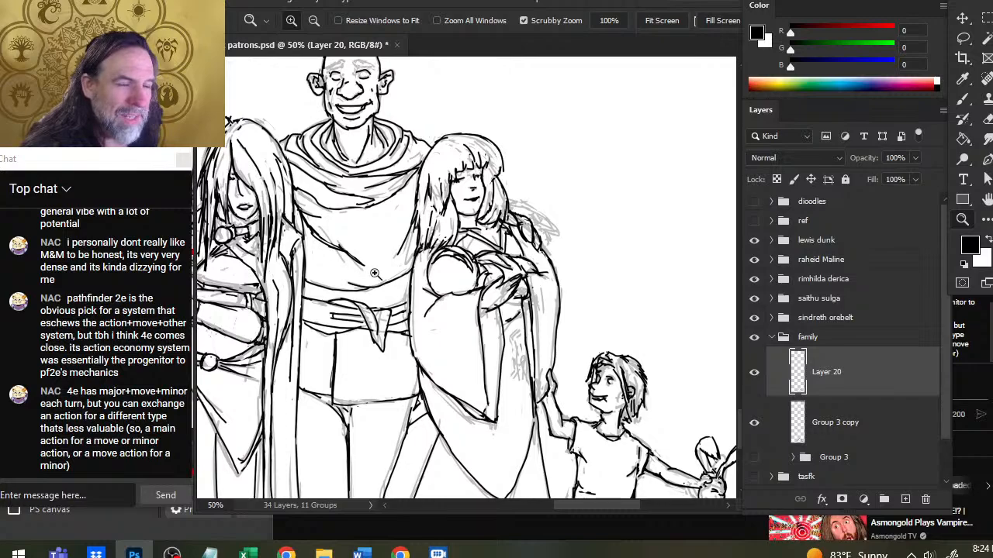
key("e")
key("b")
left_click_drag(334, 246, 368, 264)
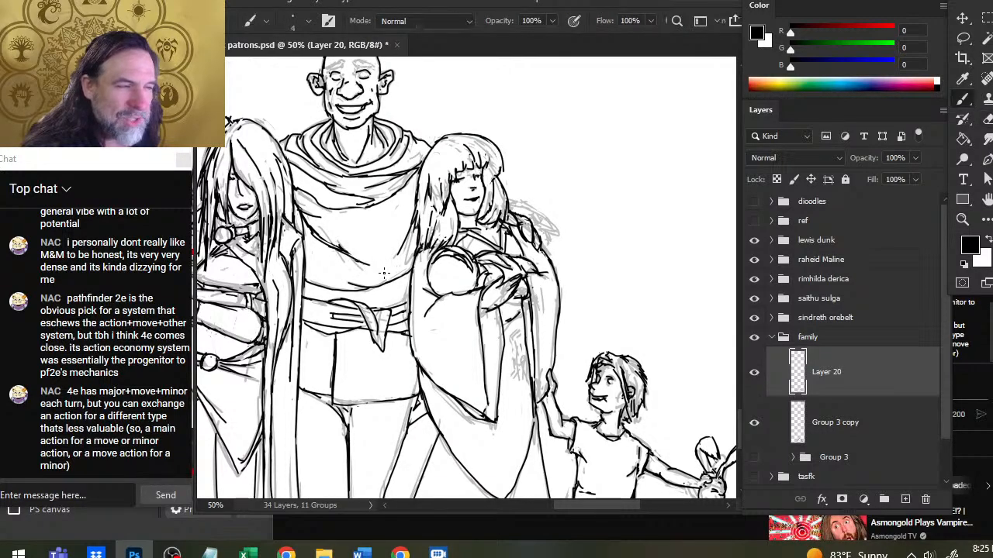
key("e")
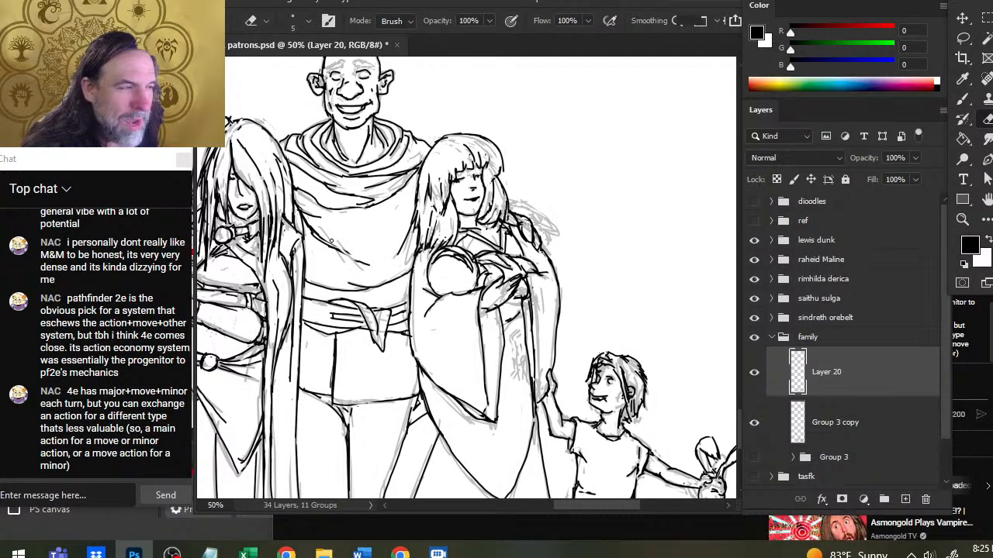
Rework the upper part of the diagonal chest fold so it runs smoothly into its lower end.
key("b")
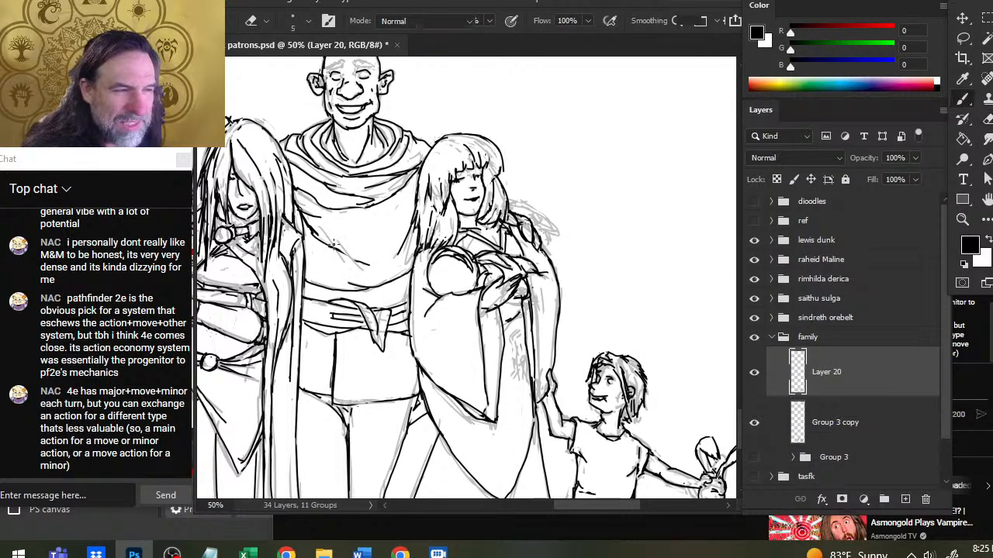
key("e")
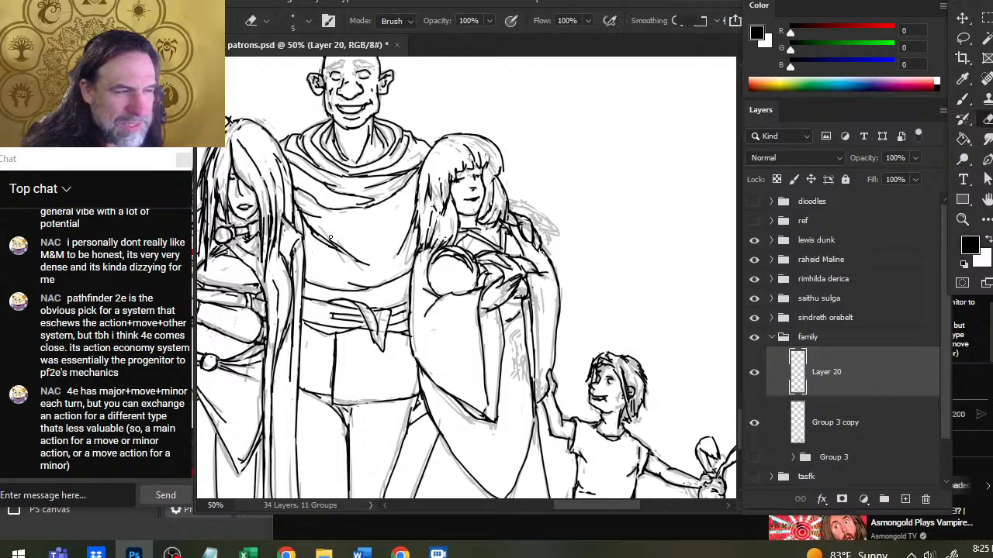
key("b")
mouse_move(313, 232)
left_mouse_down()
mouse_move(359, 263)
mouse_move(343, 250)
left_mouse_up()
key("e")
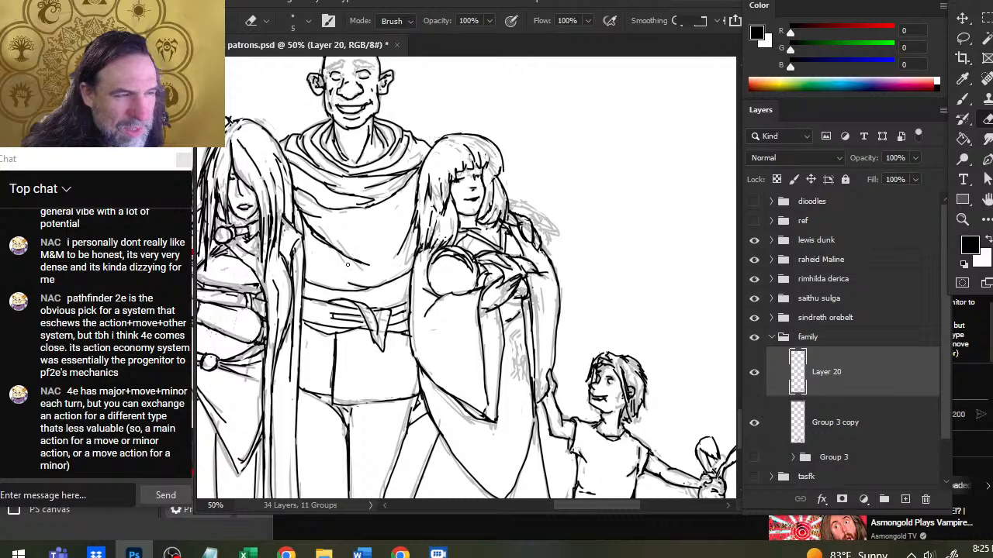
Save the inked changes to patrons.psd.
key("z")
left_click_drag(383, 270, 353, 326)
key("ctrl+s")
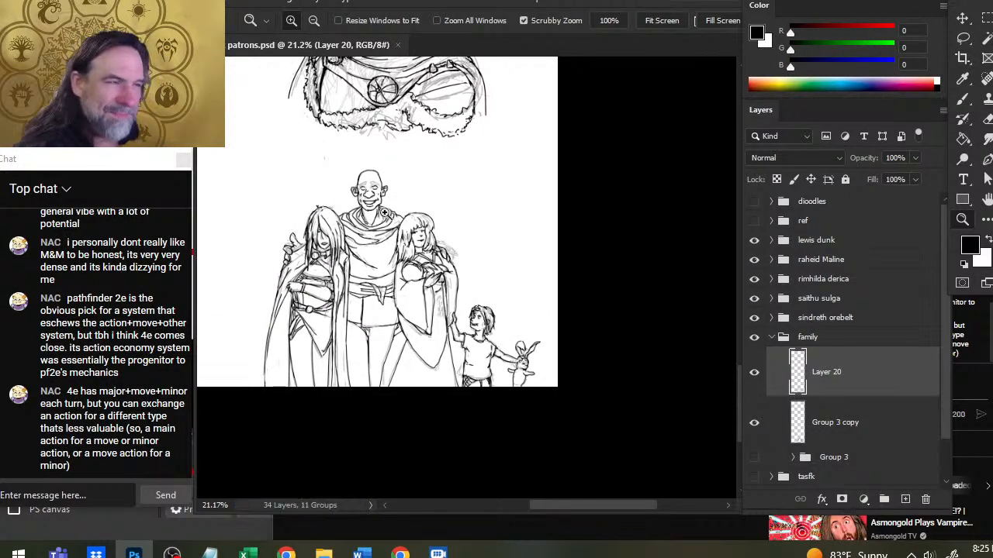
Ink both slanted eyebrows on the bald man's face over the grey sketch marks.
left_click_drag(346, 189, 364, 190)
key("b")
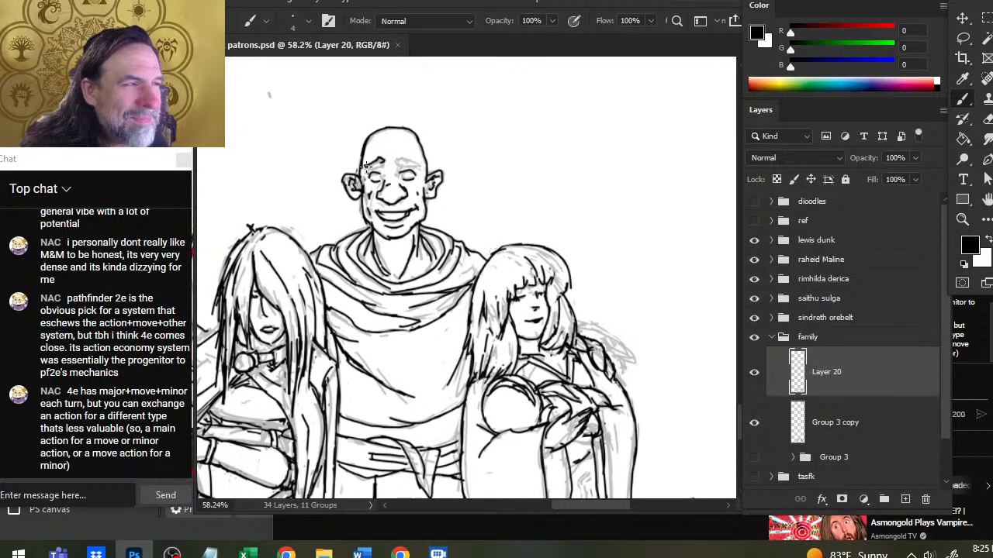
left_click_drag(366, 166, 382, 162)
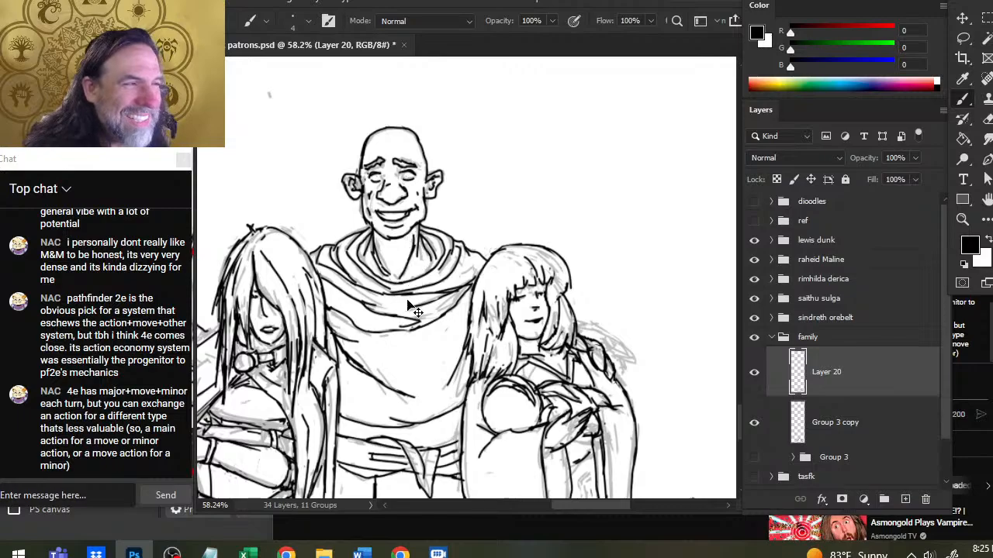
Add short neck lines beneath the bald man's chin and touch up the line art beside his collar.
key("z")
left_click_drag(567, 318, 462, 301)
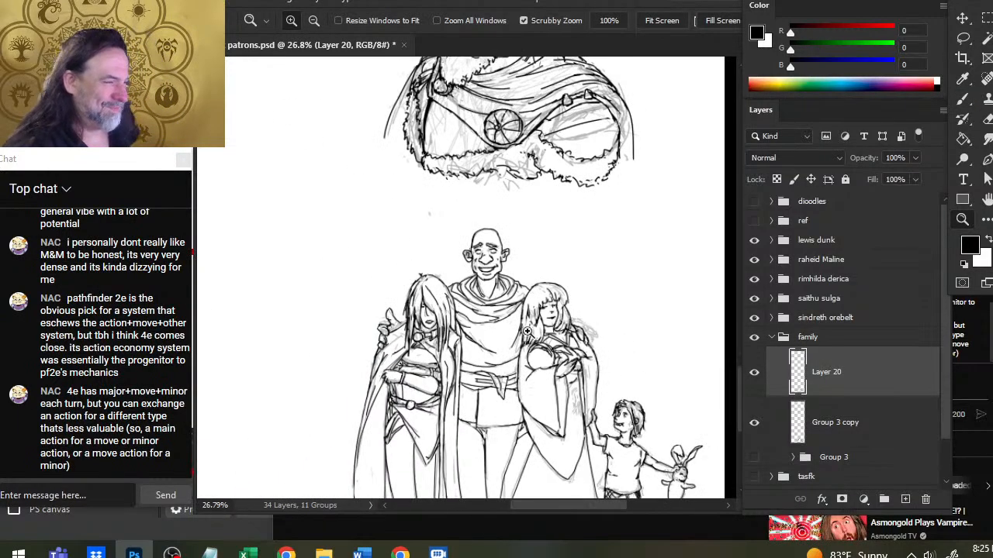
scroll(488, 288, "up", 3)
key("b")
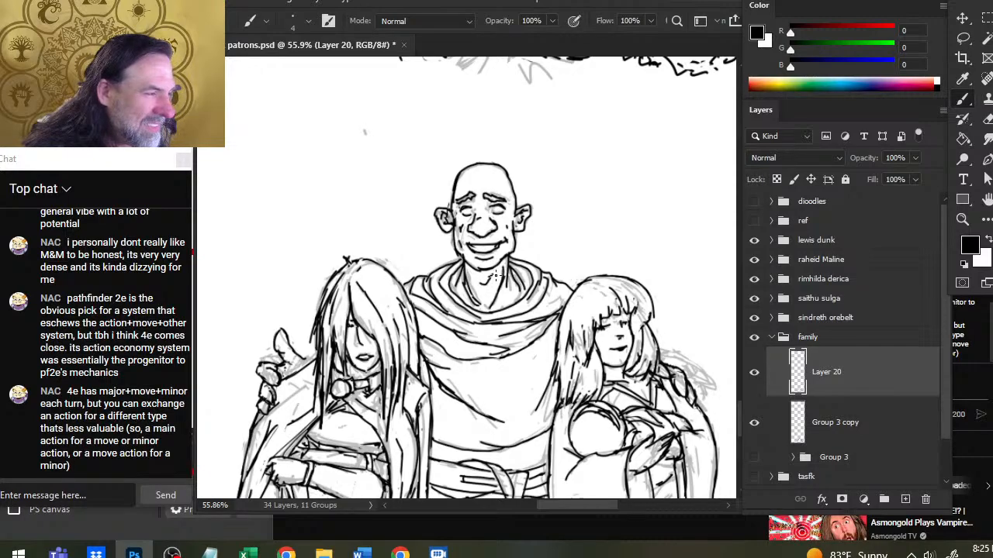
key("e")
key("b")
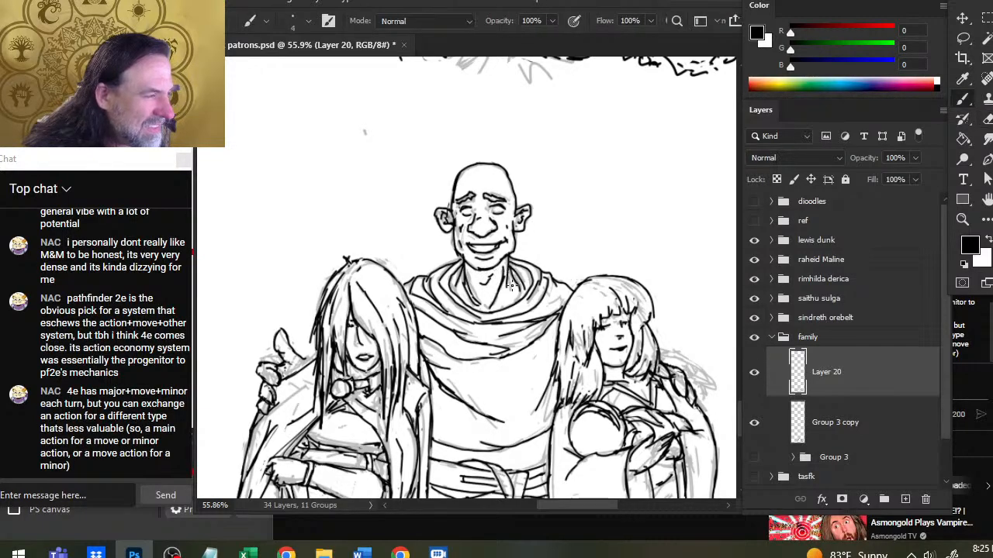
Save patrons.psd with the finished eyebrow and neck details.
key("z")
left_click_drag(495, 314, 426, 349)
key("ctrl+s")
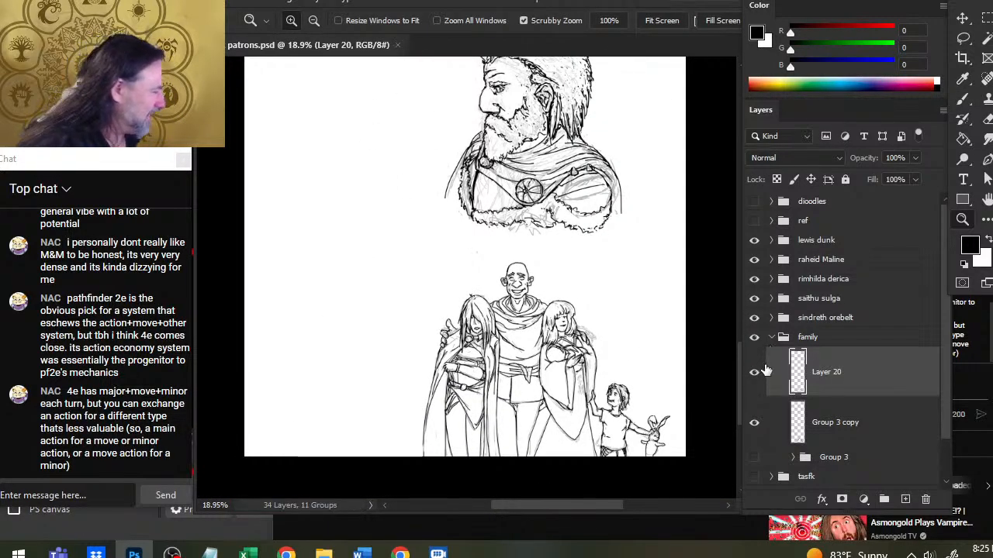
Collapse the family layer group, look over the portraits up to the bearded man with glasses, and save patrons.psd.
left_click(772, 337)
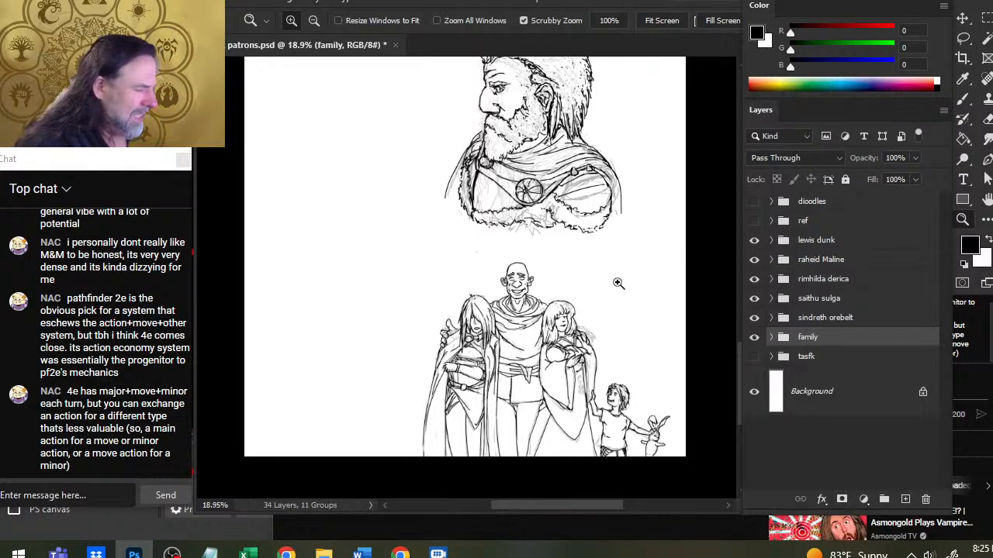
scroll(615, 282, "down", 1)
scroll(594, 244, "up", 5)
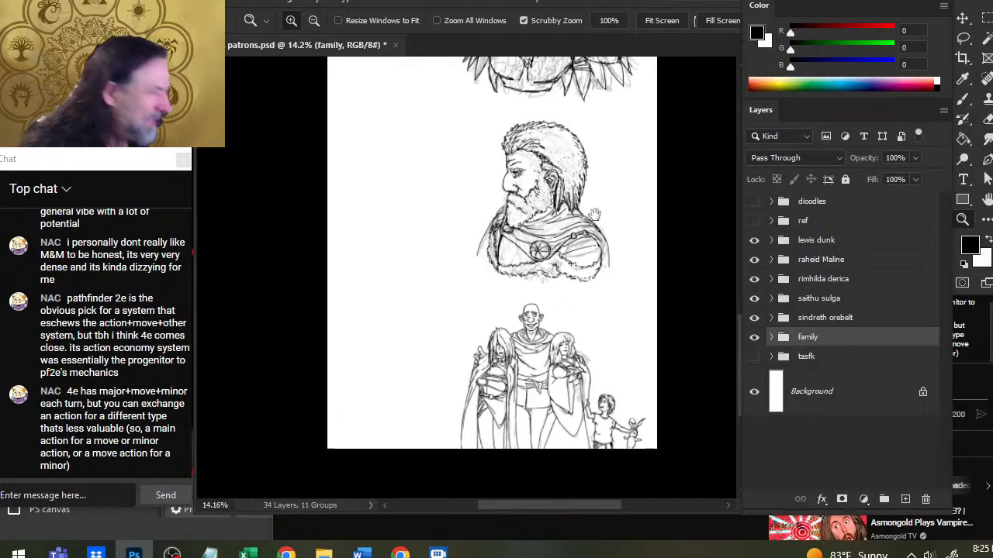
scroll(567, 217, "up", 6)
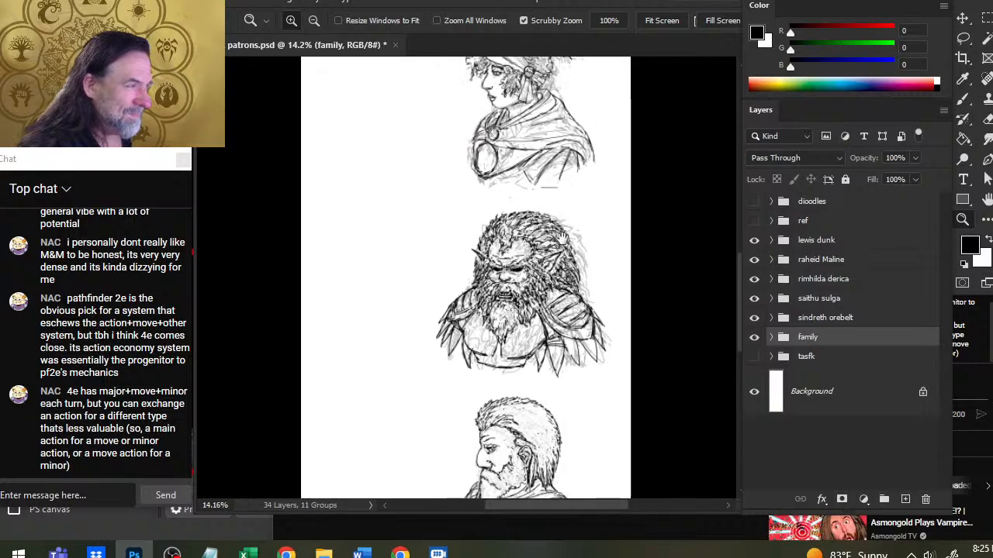
scroll(563, 215, "up", 4)
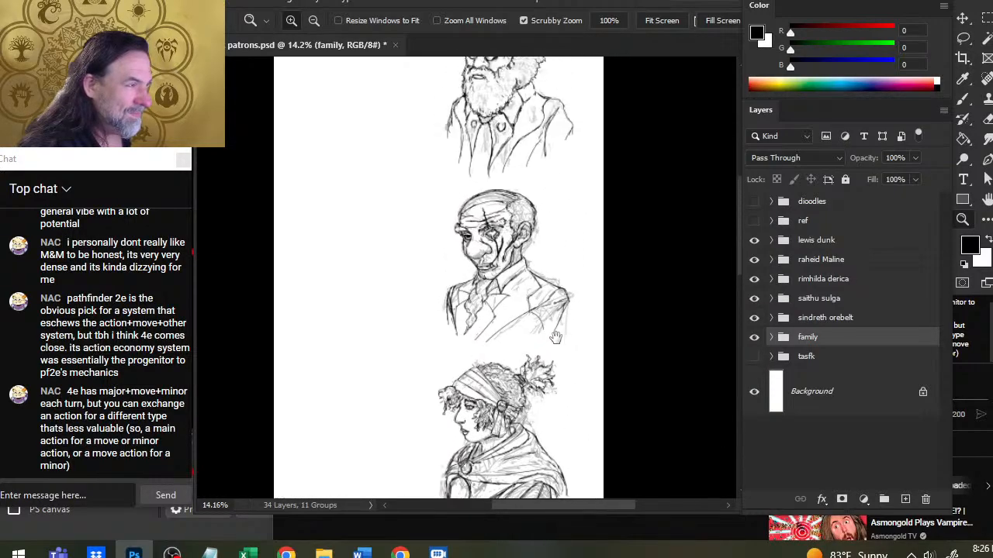
scroll(567, 236, "up", 1)
scroll(569, 246, "up", 3)
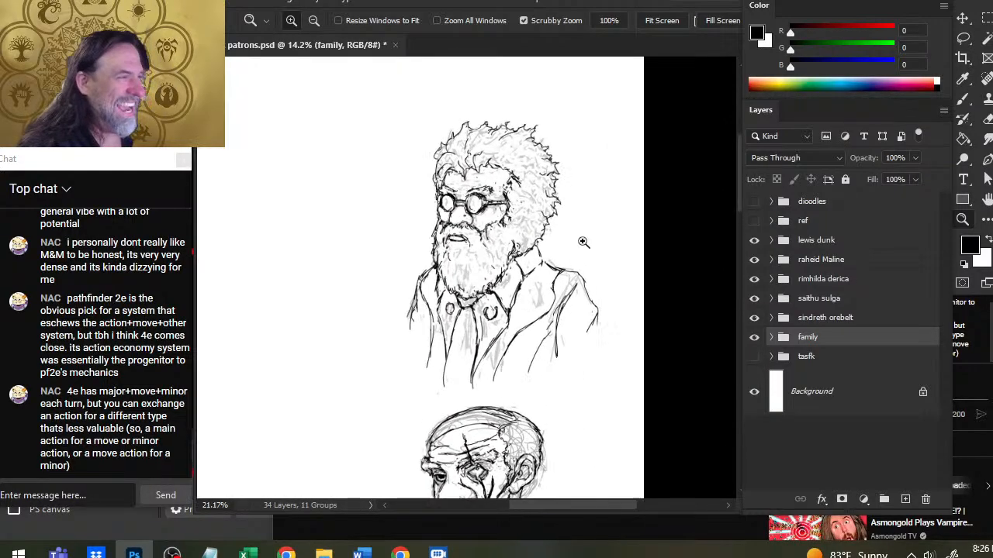
key("ctrl+s")
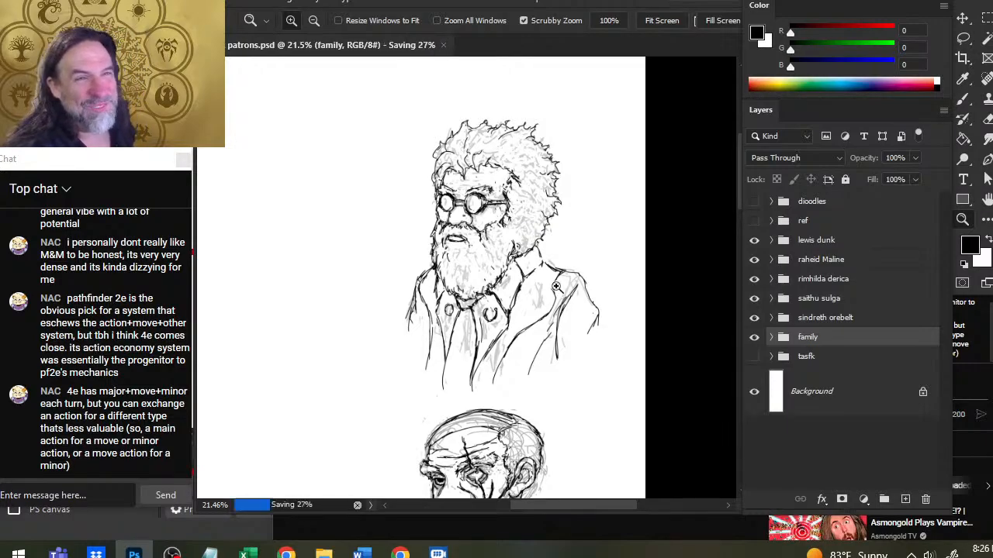
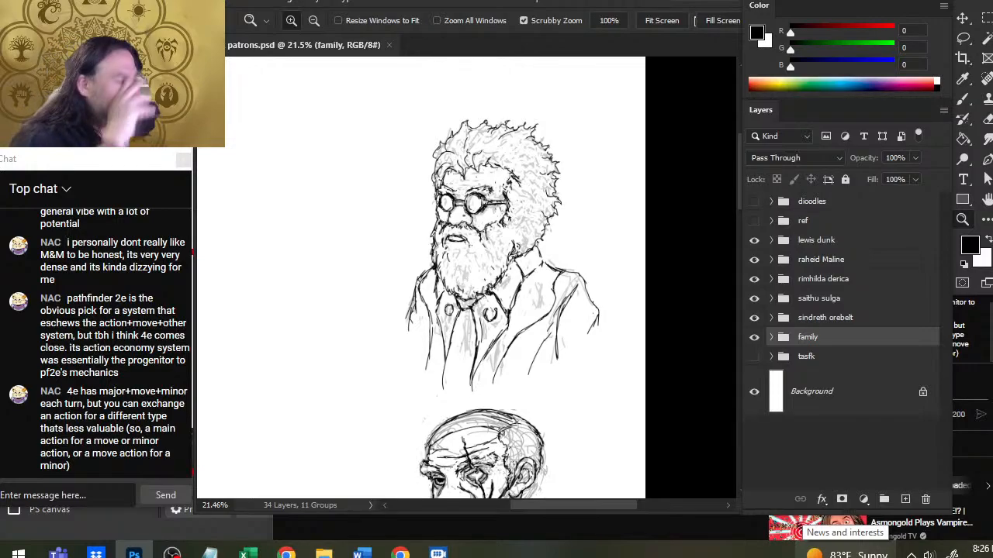
Show the ref group with its middle reference layer and examine the court painting up close.
left_click(755, 221)
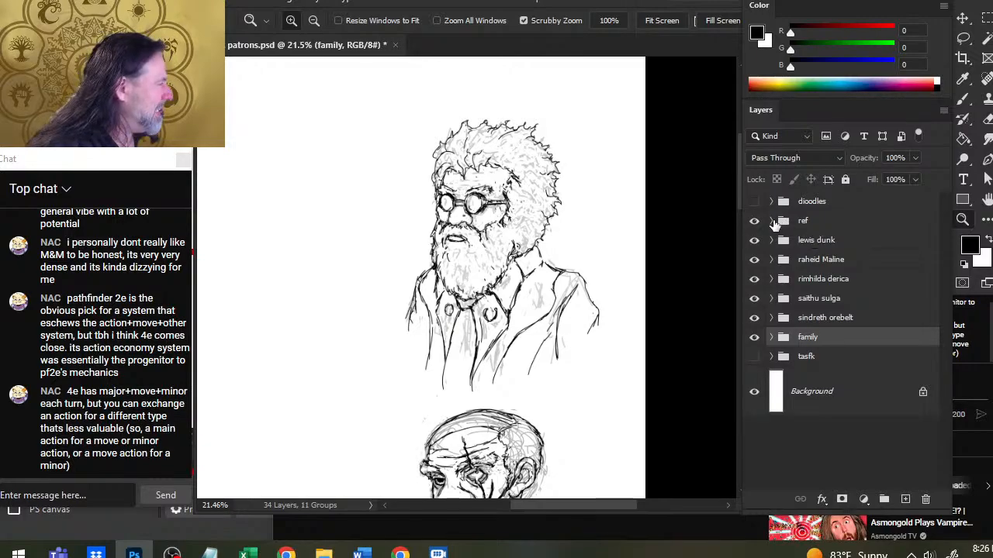
left_click(772, 222)
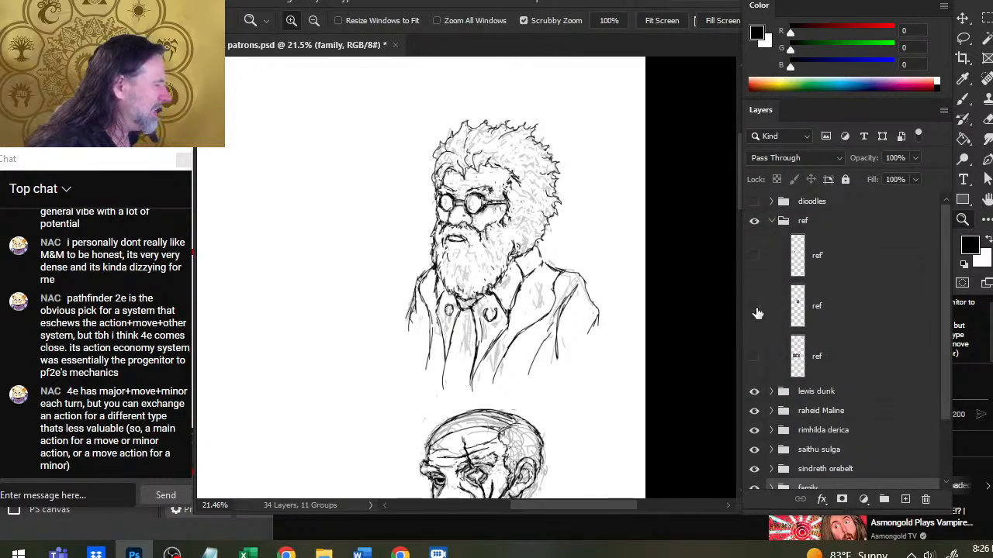
key("ctrl+0")
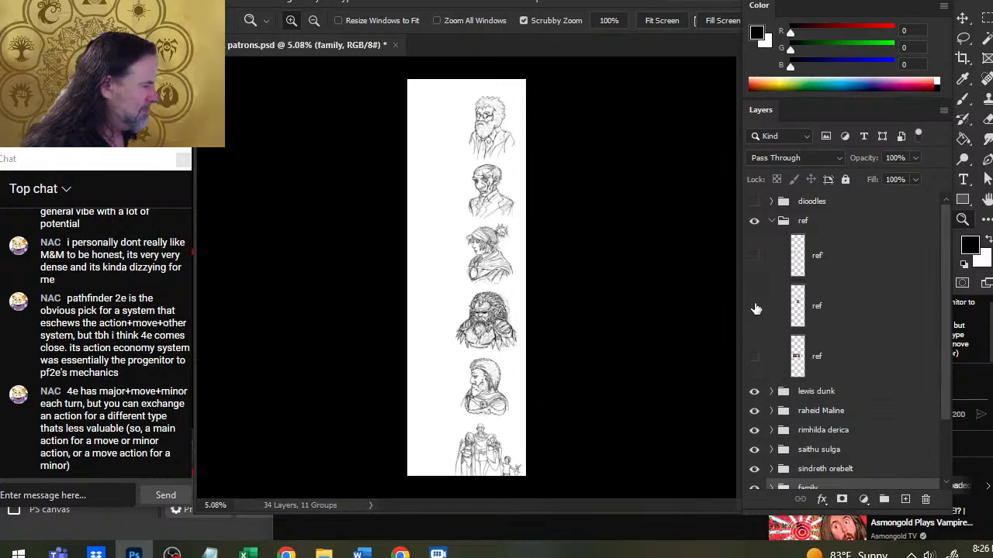
left_click(753, 307)
left_click(752, 308)
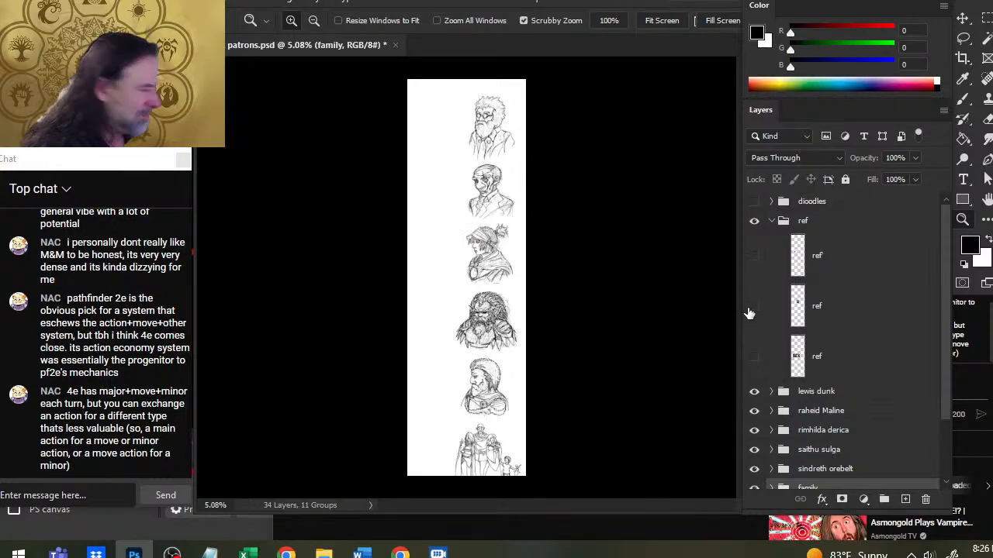
left_click(753, 309)
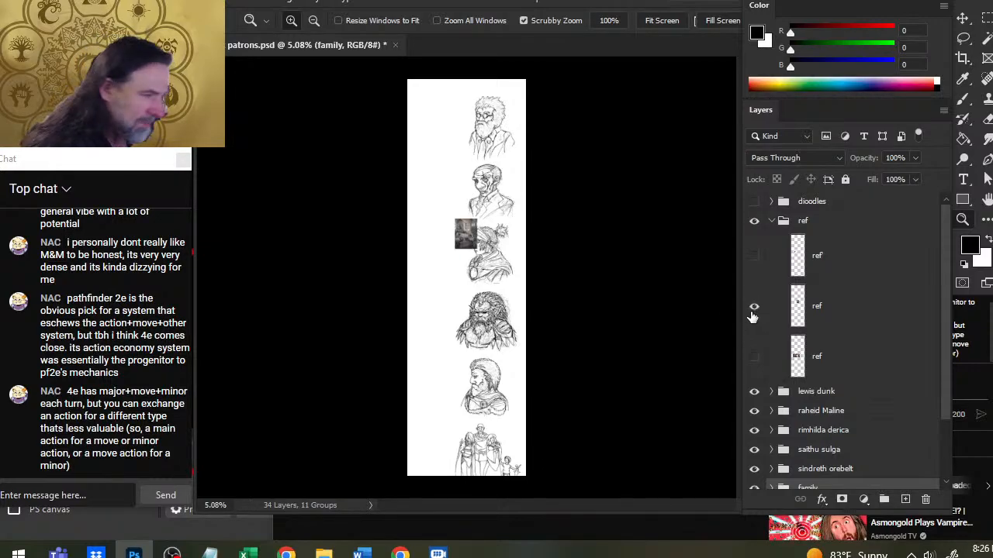
left_click_drag(476, 237, 606, 248)
left_click_drag(428, 228, 528, 239)
left_click_drag(608, 285, 570, 289)
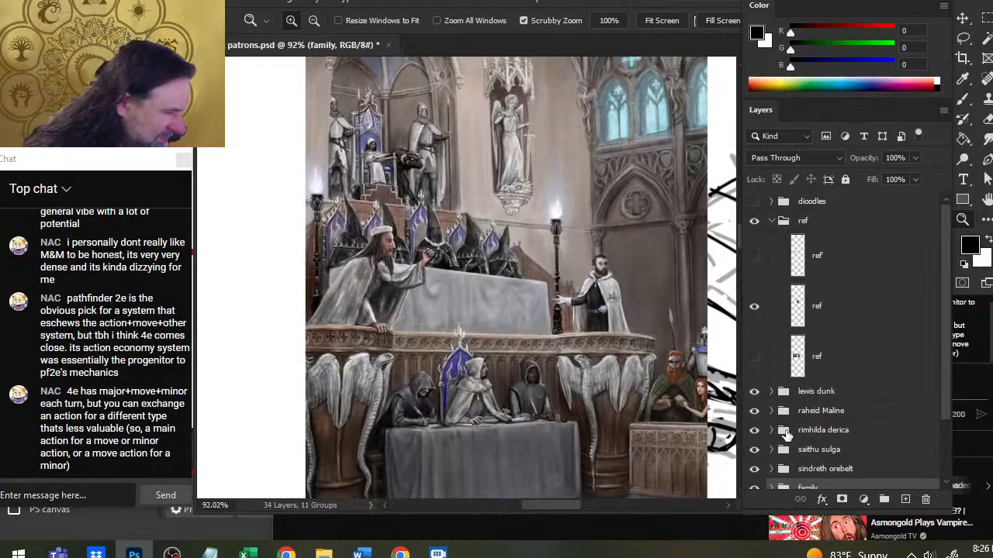
Hide the court painting, show the lowest ref layer instead, and examine the lineup of five costumed adventurers.
left_click(754, 307)
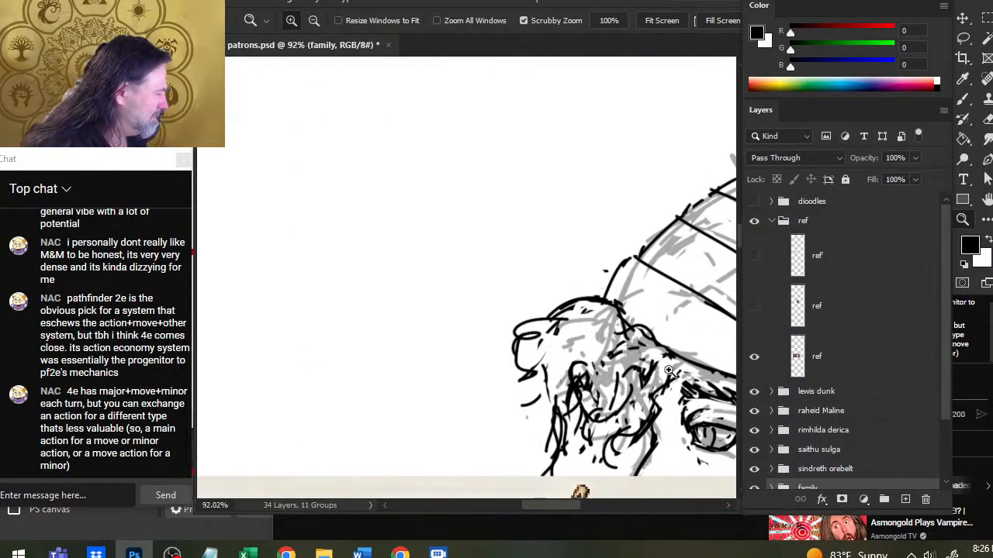
left_click_drag(674, 376, 590, 375)
left_click_drag(635, 435, 549, 311)
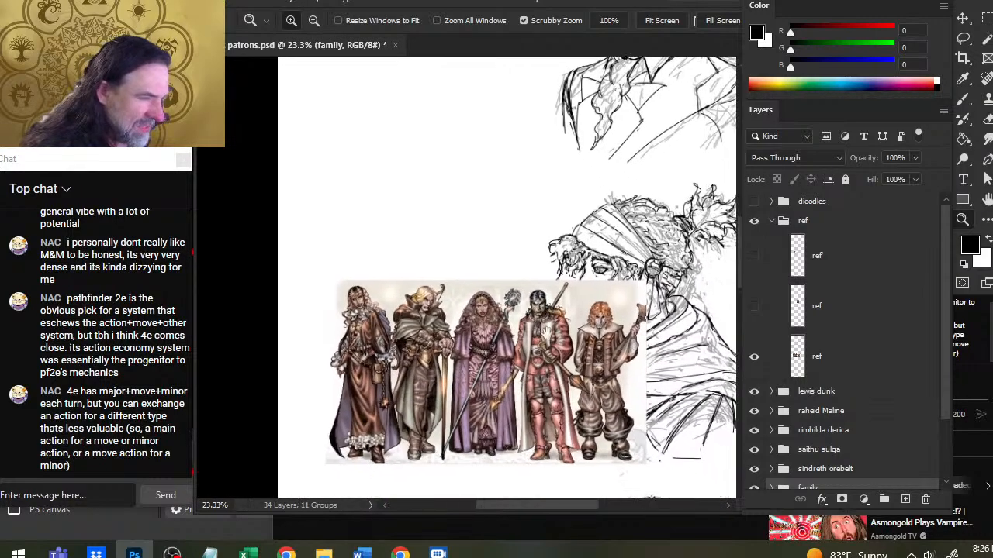
scroll(488, 341, "up", 3)
scroll(545, 394, "up", 1)
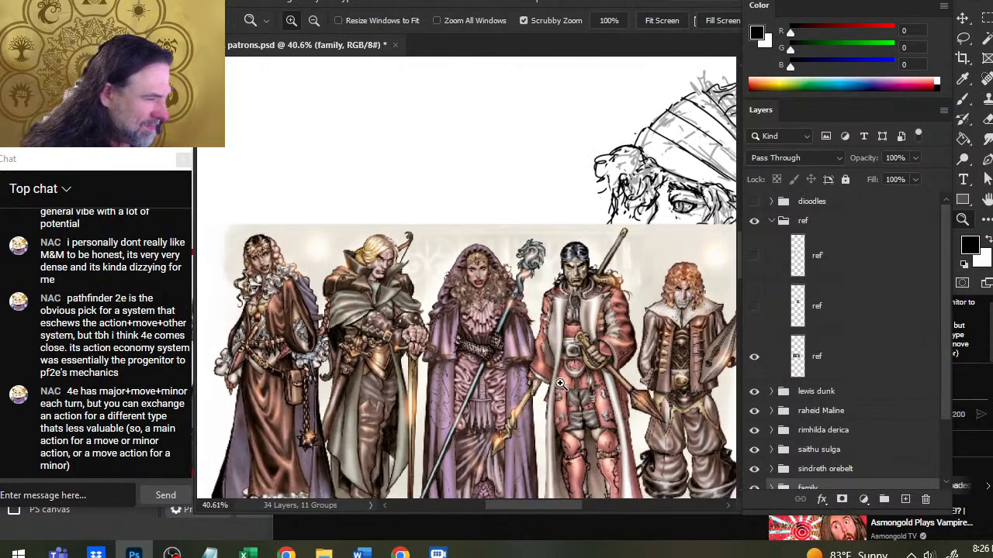
left_click_drag(599, 415, 524, 341)
left_click_drag(364, 390, 481, 405)
left_click_drag(430, 365, 333, 354)
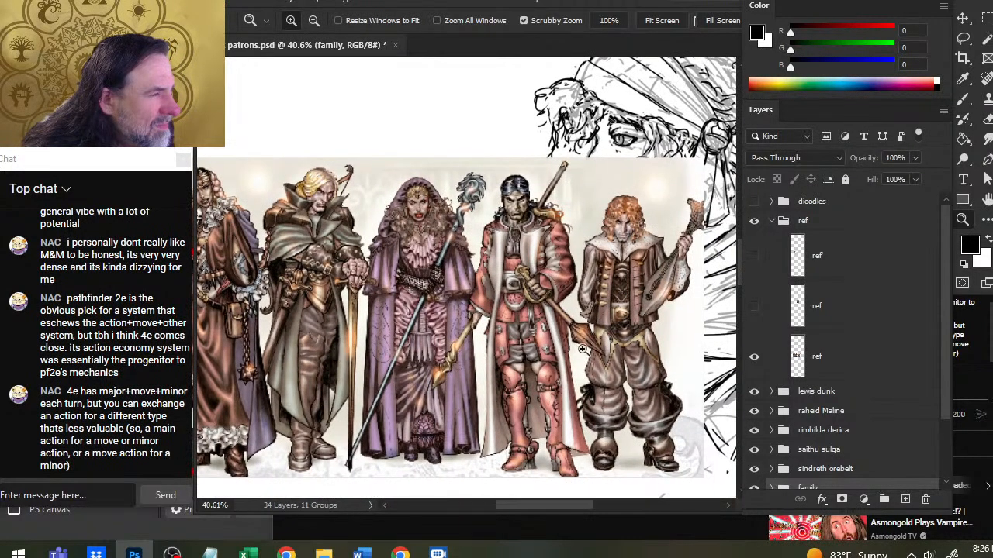
scroll(635, 373, "down", 8)
left_click_drag(622, 394, 556, 313)
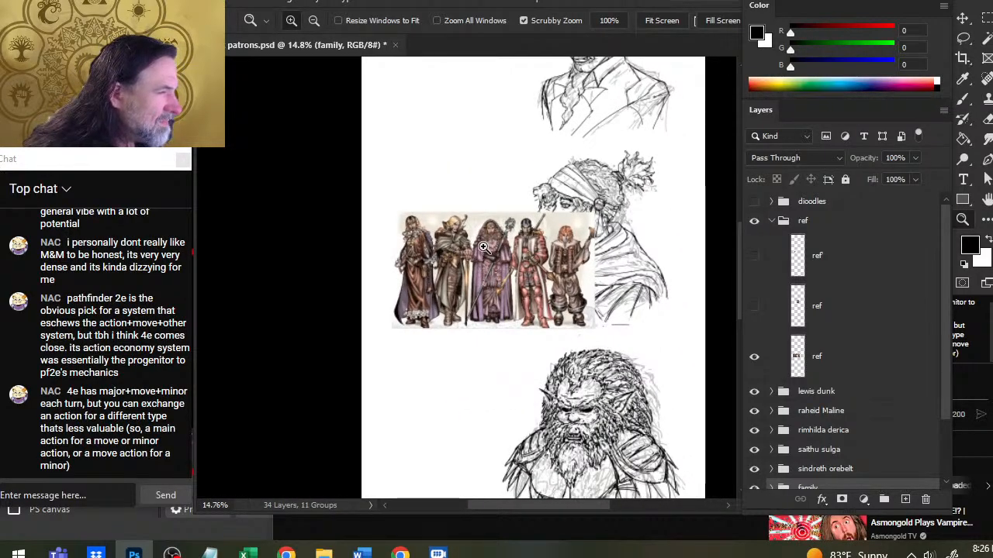
left_click_drag(485, 246, 555, 253)
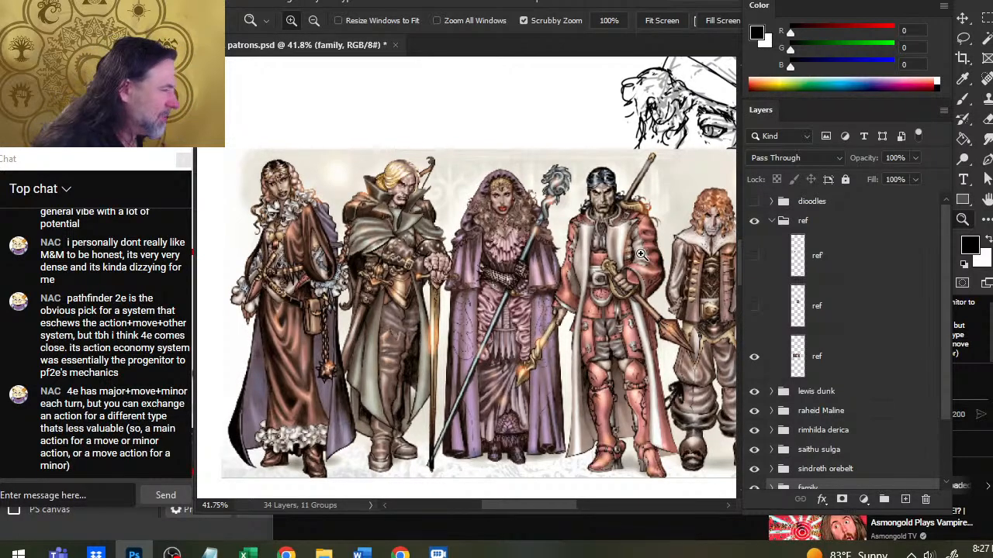
Sample a dark brown (RGB 90, 66, 64) from the adventurers art, then show the top ref layer and examine its Eberron character.
key("b")
mouse_move(631, 204)
left_mouse_down("alt")
mouse_move(634, 235)
mouse_move(646, 235)
mouse_move(631, 238)
mouse_move(620, 281)
mouse_move(602, 285)
mouse_move(594, 310)
mouse_move(601, 298)
mouse_move(563, 229)
left_mouse_up("alt")
left_click(756, 256)
key("z")
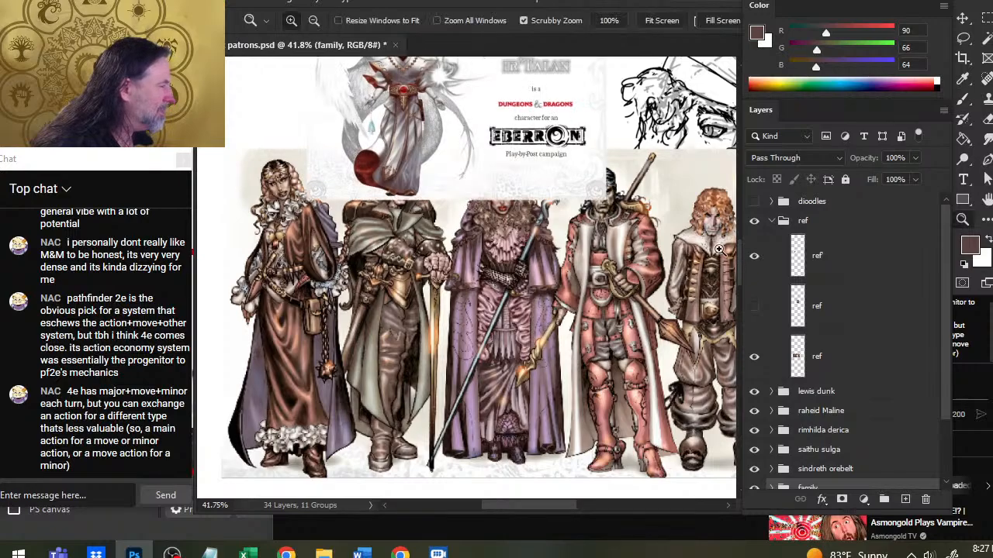
left_click_drag(671, 254, 645, 254)
left_click_drag(477, 129, 541, 132)
key("space")
left_click_drag(541, 136, 460, 289)
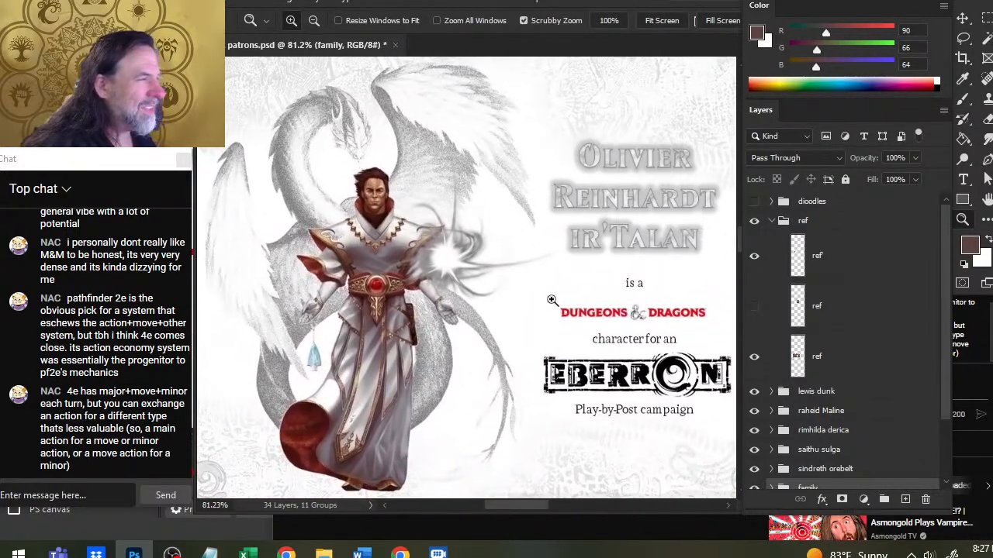
left_click_drag(549, 303, 529, 308)
key("space")
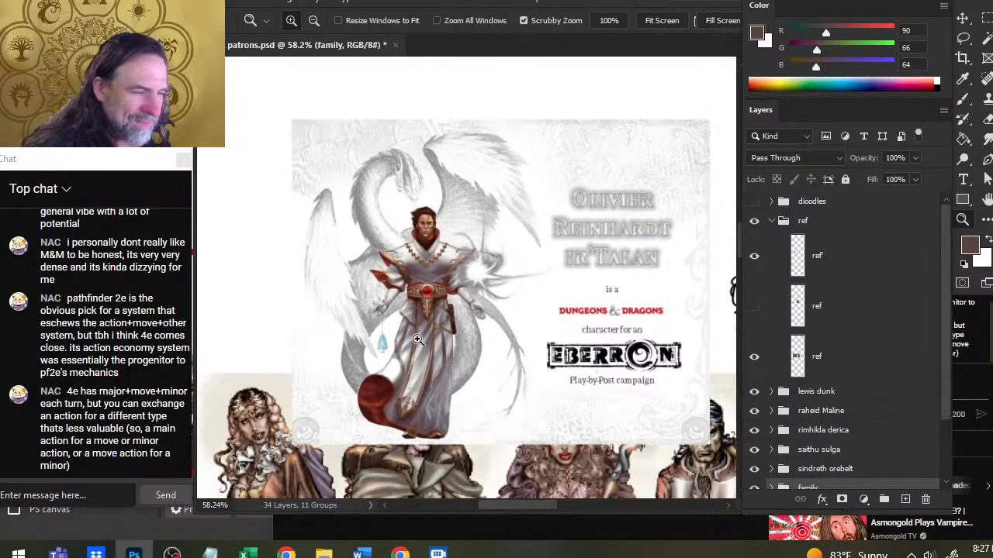
scroll(418, 340, "up", 2)
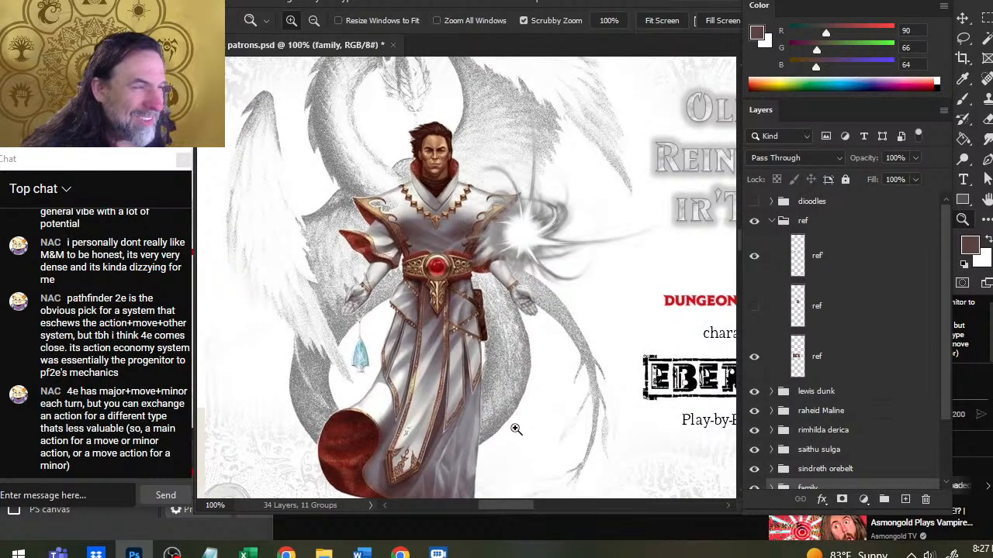
Collapse the ref group and move all its images to the canvas's left edge, clear of the portraits.
left_click(773, 228)
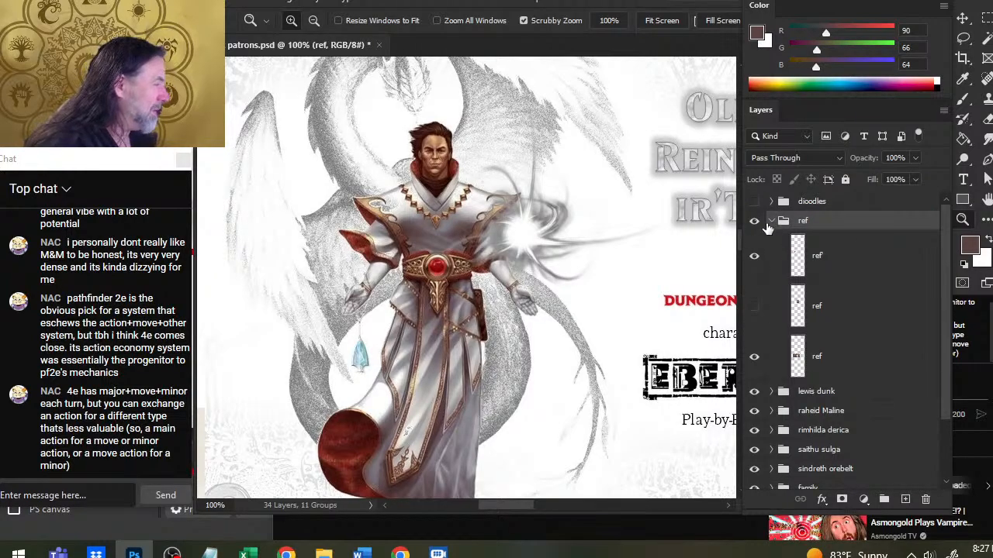
left_click(771, 221)
left_click_drag(630, 357, 496, 349)
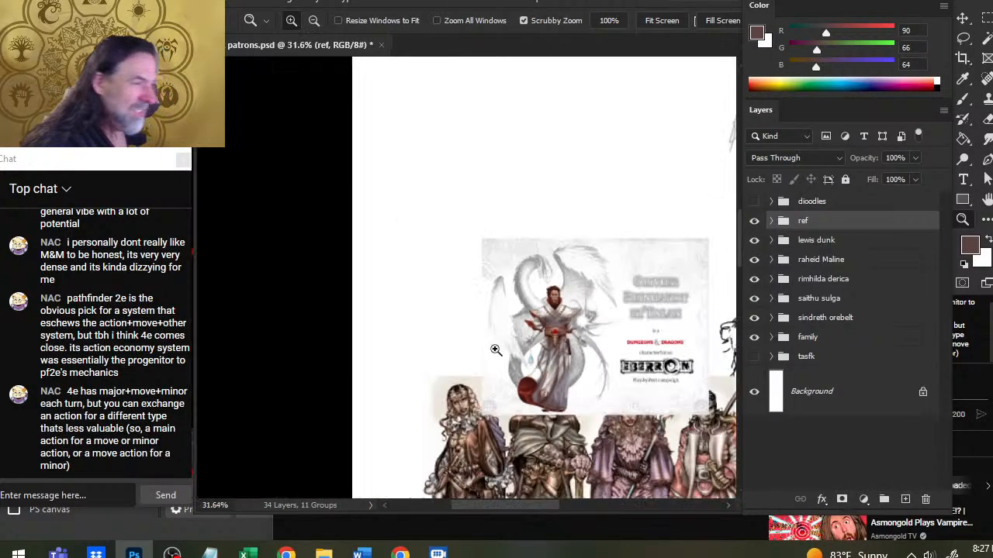
left_click_drag(573, 422, 453, 220)
key("v")
left_click_drag(605, 302, 570, 441)
left_click_drag(650, 388, 558, 385)
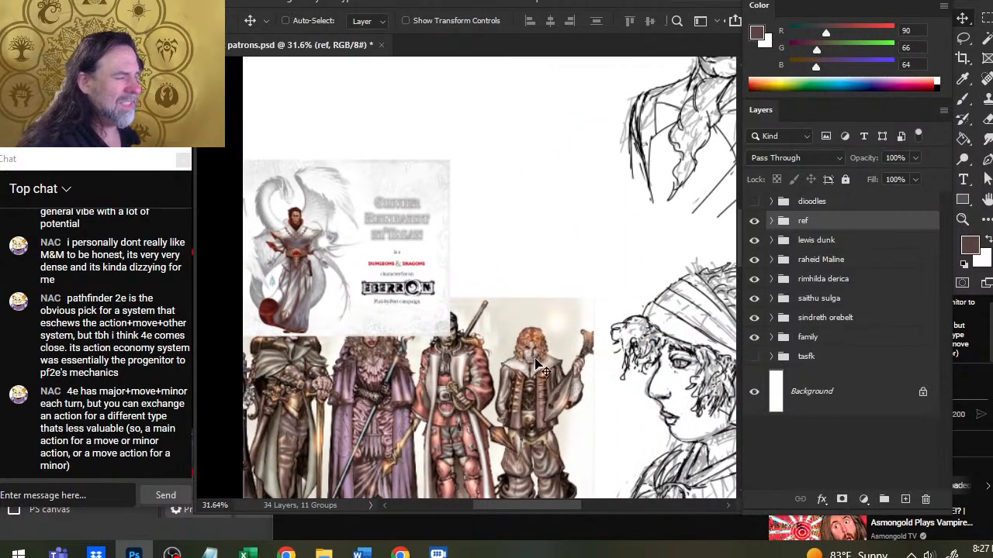
Show the court painting layer again and arrange it side by side with the Eberron artwork above the adventurers lineup.
left_click(772, 221)
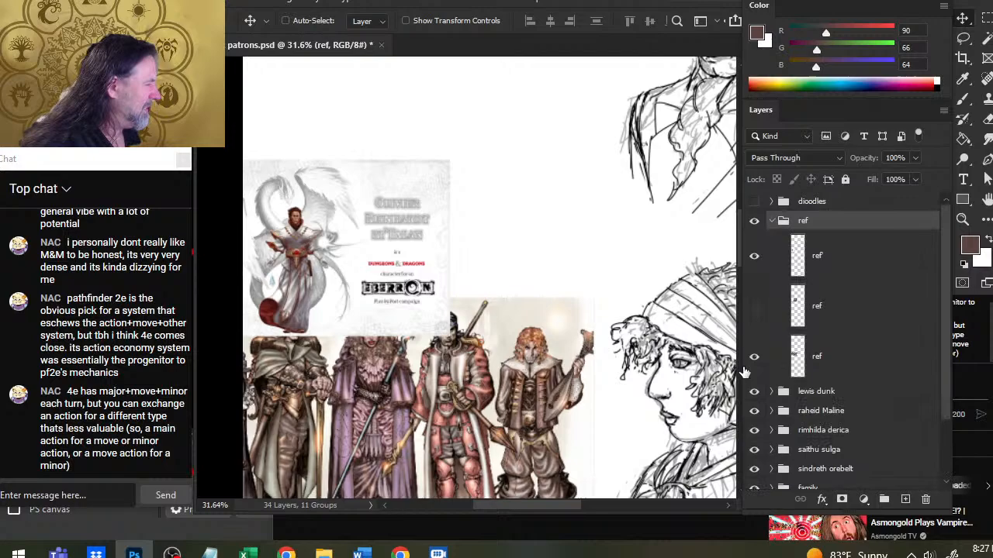
left_click(754, 308)
key("z")
left_click(860, 318)
key("v")
left_click_drag(553, 300, 623, 279)
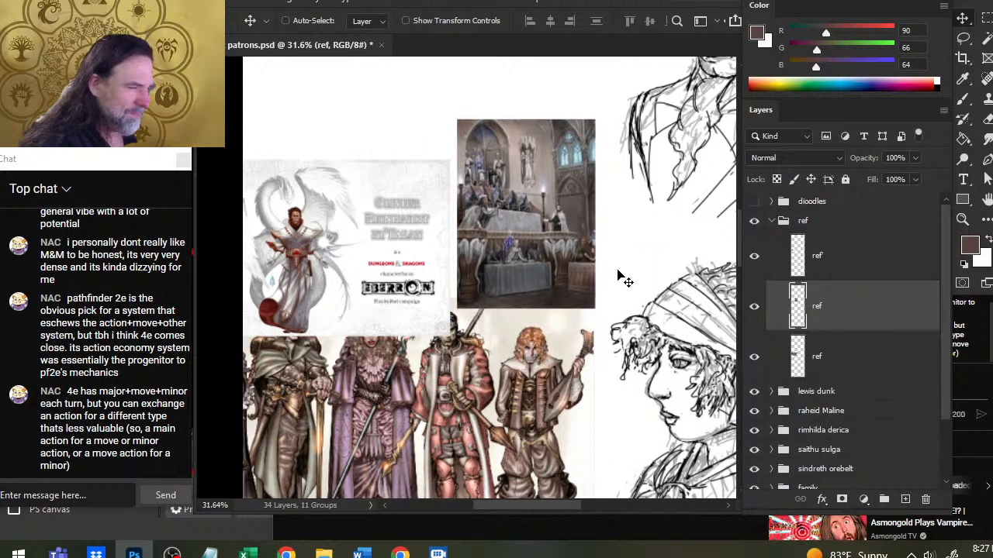
left_click(848, 275)
left_click_drag(469, 357, 475, 333)
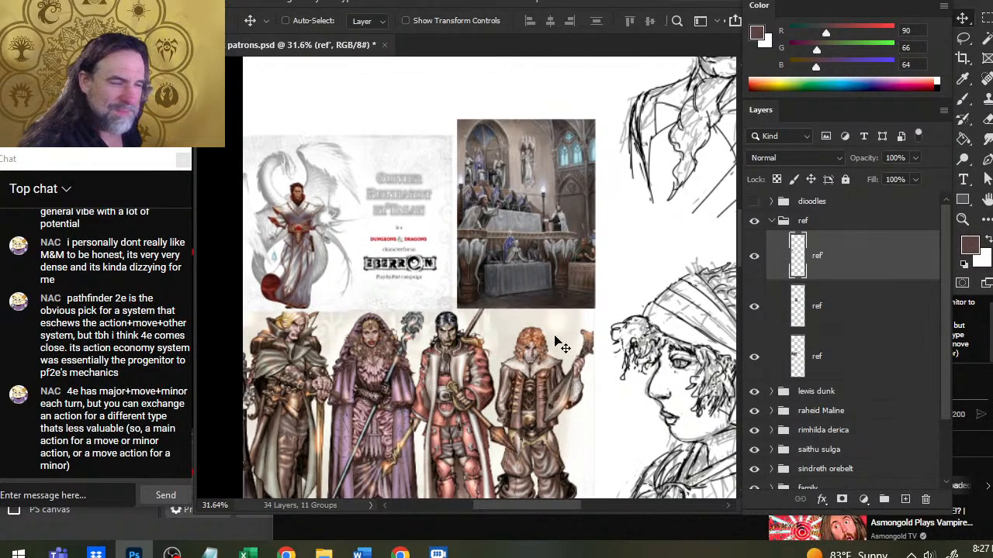
Move the whole ref group up the canvas, placing its images between the scarred bald man's and headscarf portraits at the left edge.
left_click(770, 221)
key("z")
left_click_drag(623, 360, 539, 335)
key("v")
left_click_drag(640, 349, 624, 268)
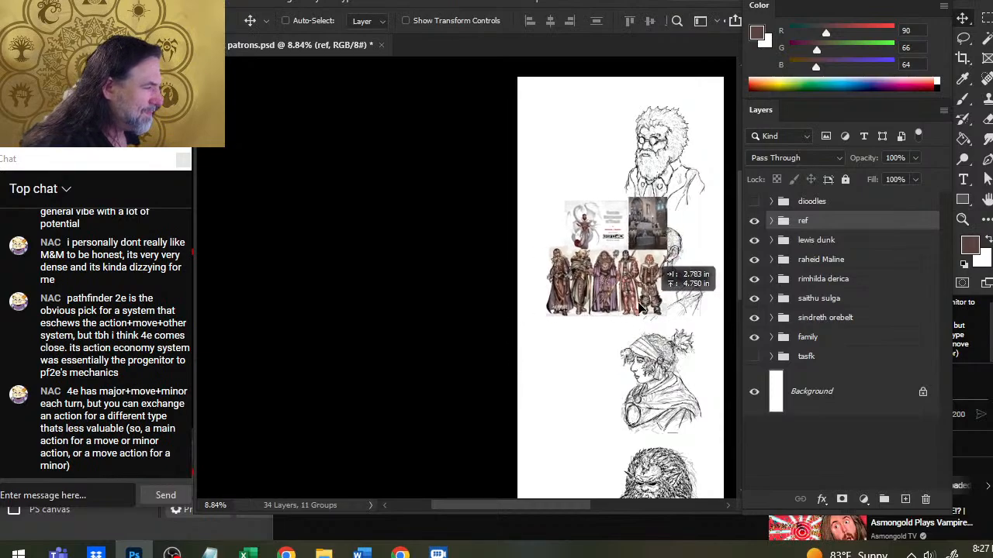
key("space")
left_click_drag(614, 428, 631, 279)
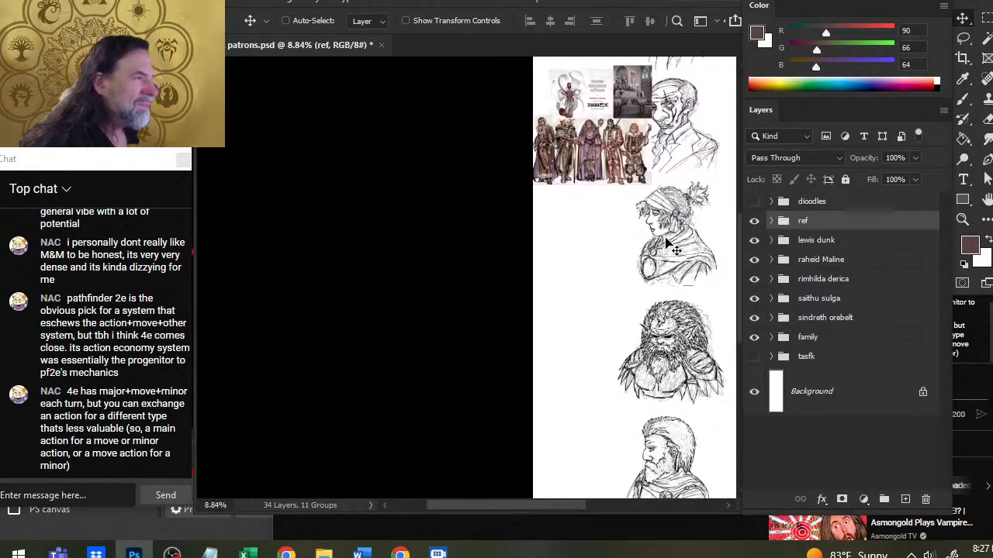
left_click_drag(666, 237, 667, 273)
Move the Eberron artwork on the middle ref layer toward the court painting so the painting overlaps its blank side.
left_click(771, 220)
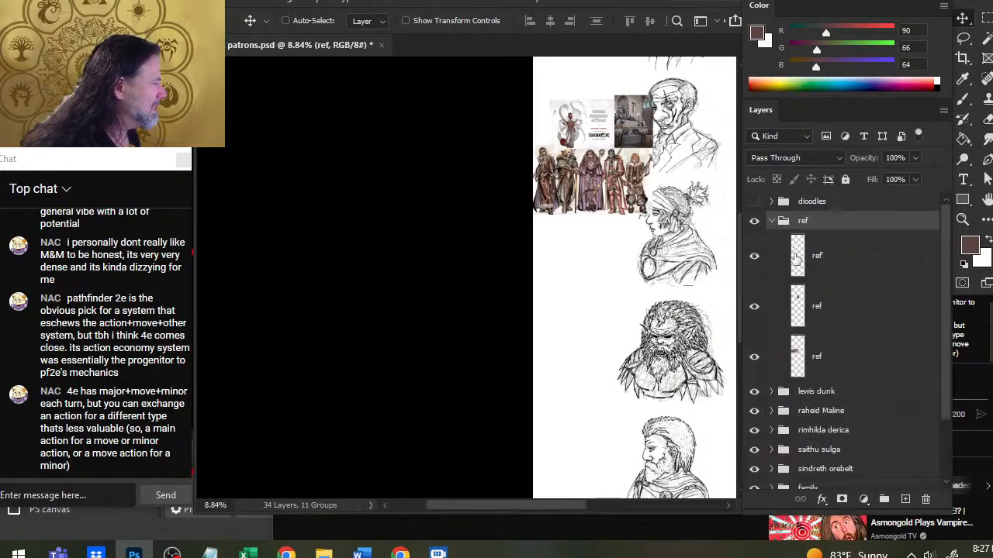
left_click(834, 303)
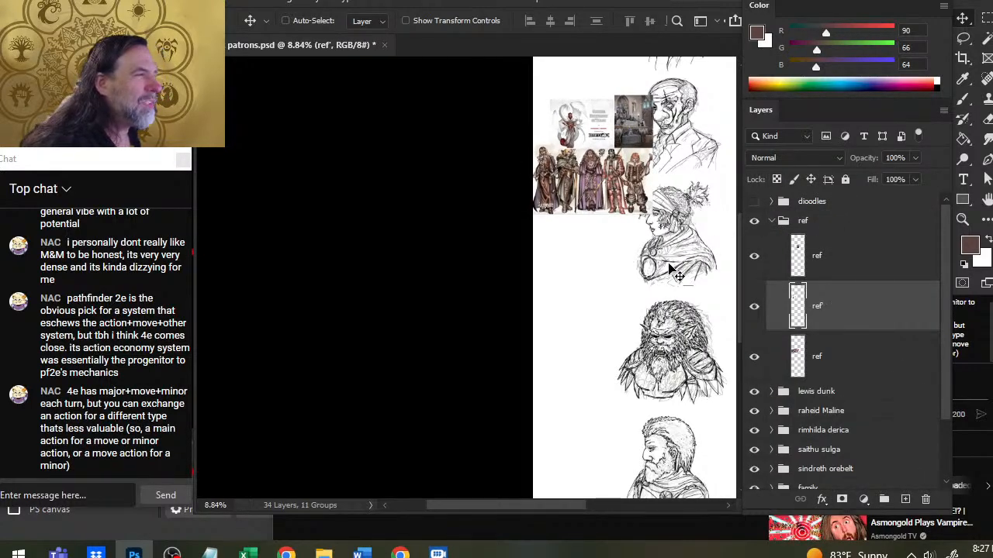
left_click_drag(662, 261, 690, 260)
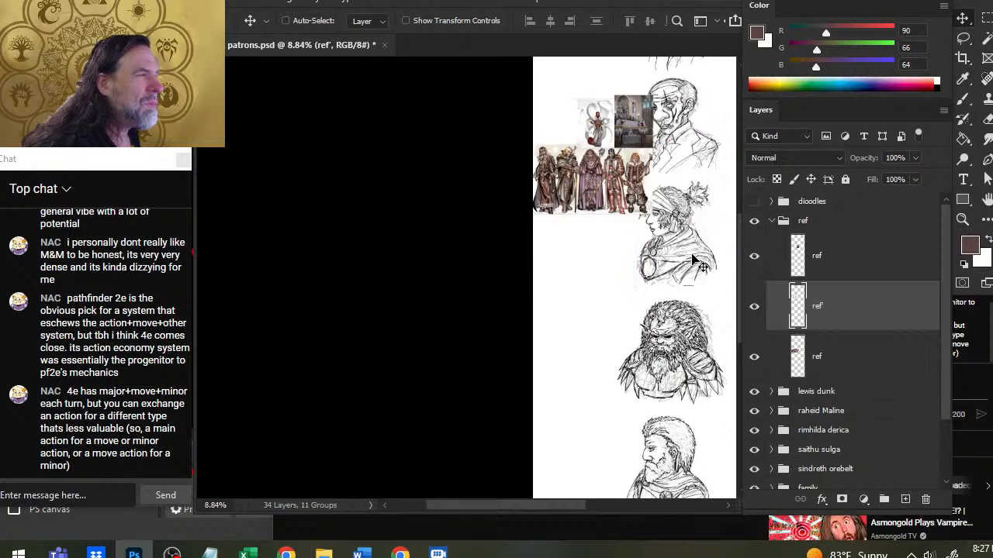
Scale the adventurers lineup on the bottom ref layer down proportionally to about 80%, keeping its upper corner beside the portraits fixed.
left_click(797, 357)
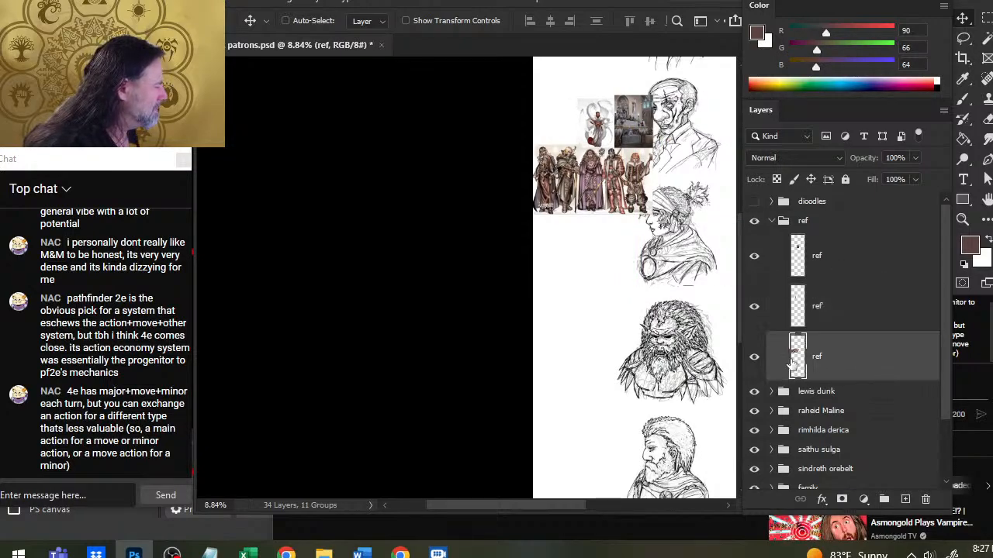
key("l")
right_click(618, 242)
left_click(672, 379)
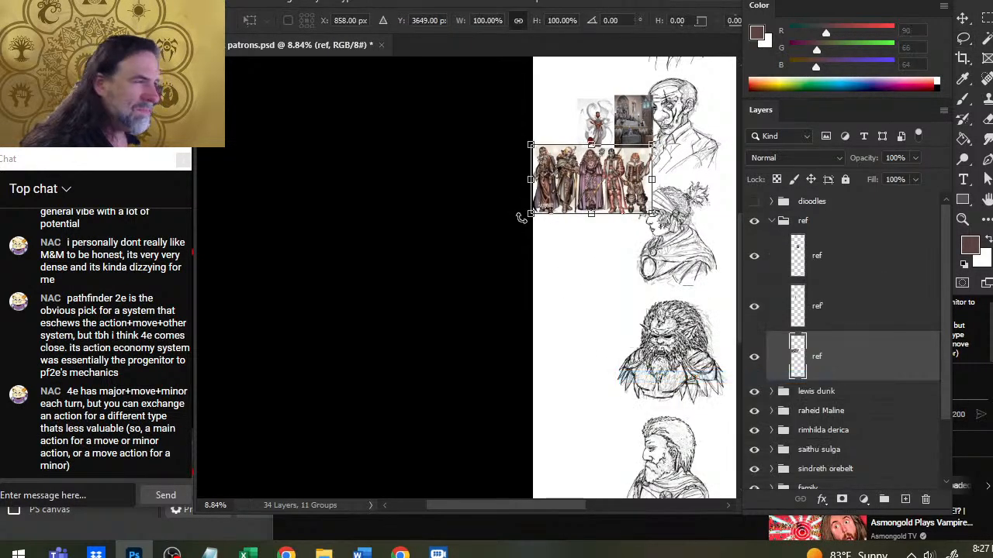
left_click_drag(530, 215, 554, 202)
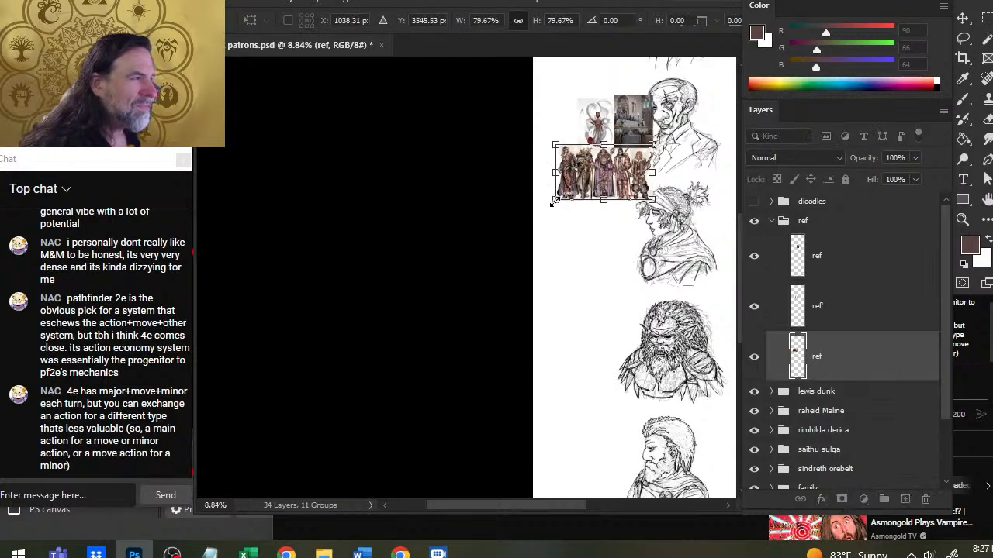
key("Return")
Scale the Eberron artwork and court painting together to about 125% so they match the width of the adventurers lineup.
left_click(877, 276)
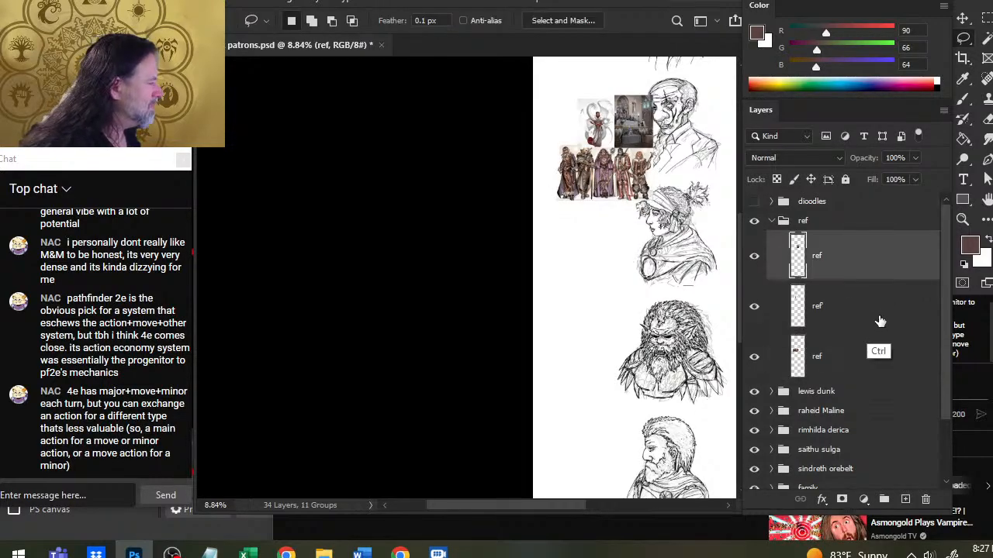
left_click(879, 321, "ctrl")
right_click(633, 206)
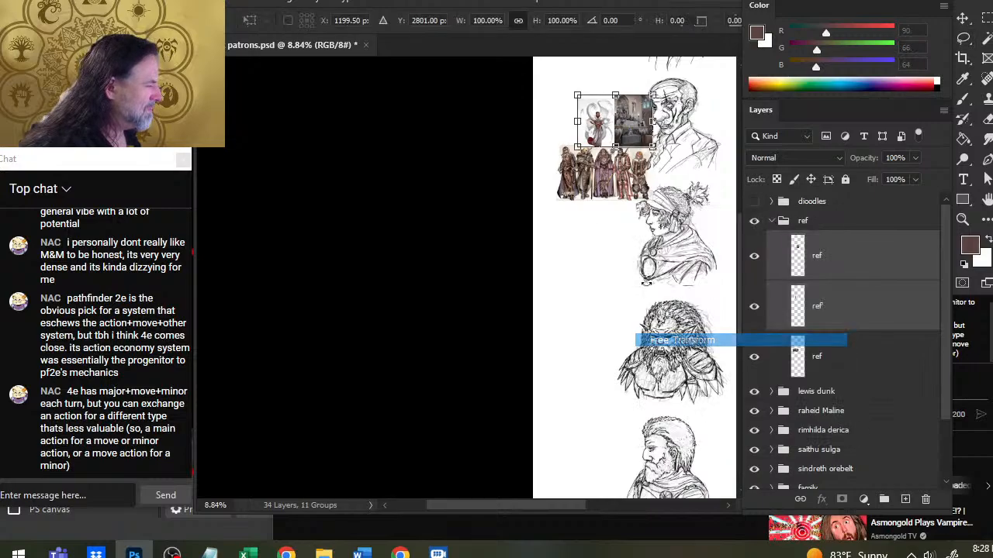
left_click(665, 339)
mouse_move(577, 95)
left_mouse_down()
mouse_move(564, 50)
mouse_move(556, 80)
left_mouse_up()
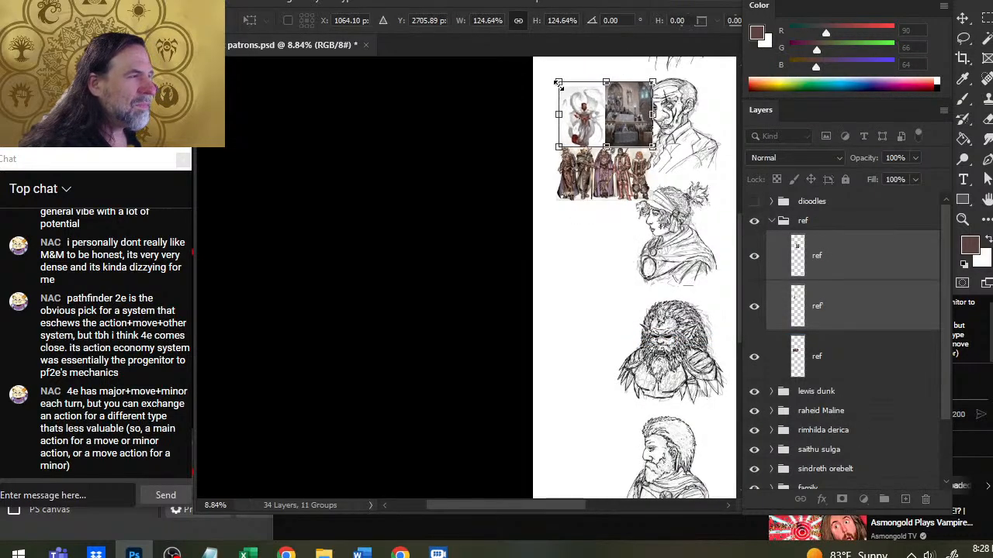
key("Return")
Collapse the ref group and move all its images down the canvas, beside the headscarf portrait at the canvas edge.
left_click(771, 221)
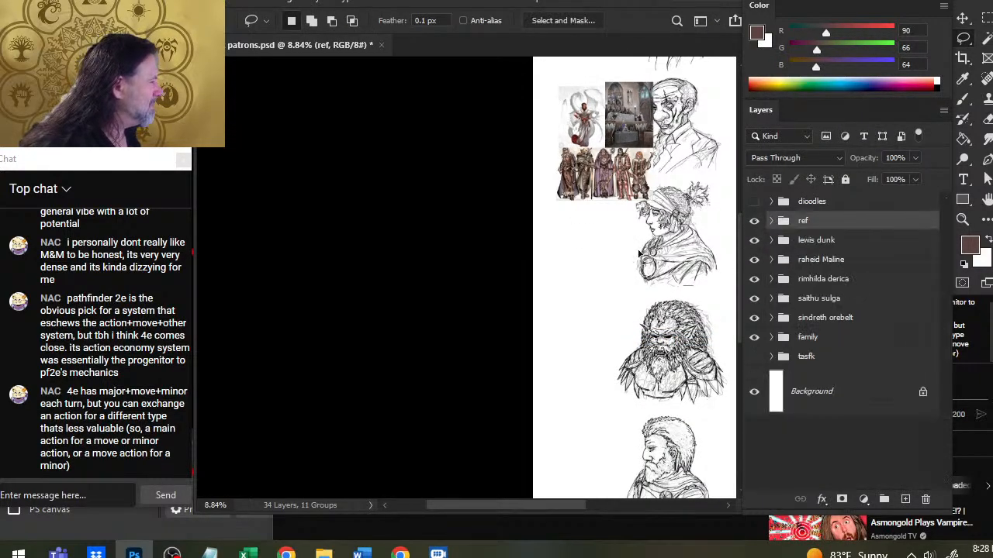
key("v")
left_click_drag(624, 221, 610, 329)
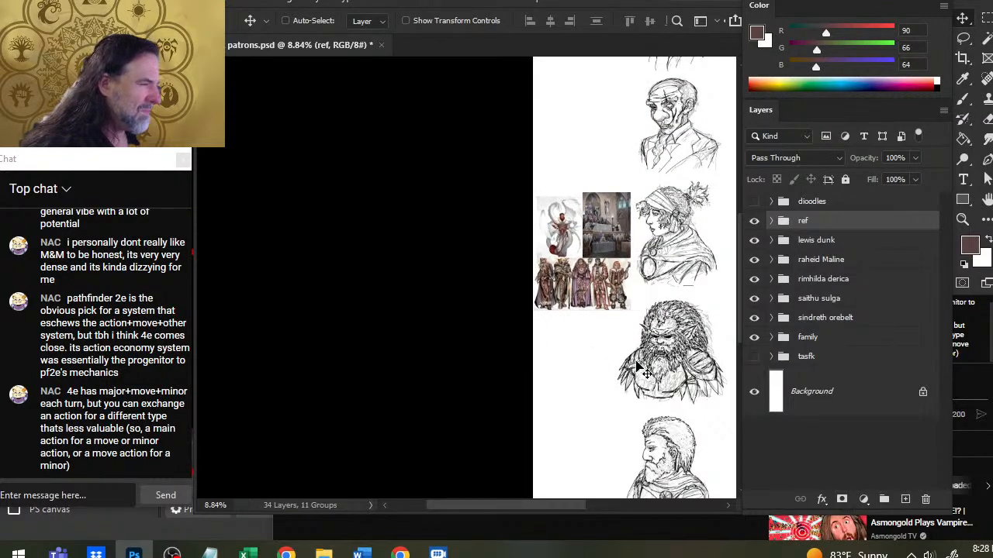
left_click_drag(637, 366, 634, 360)
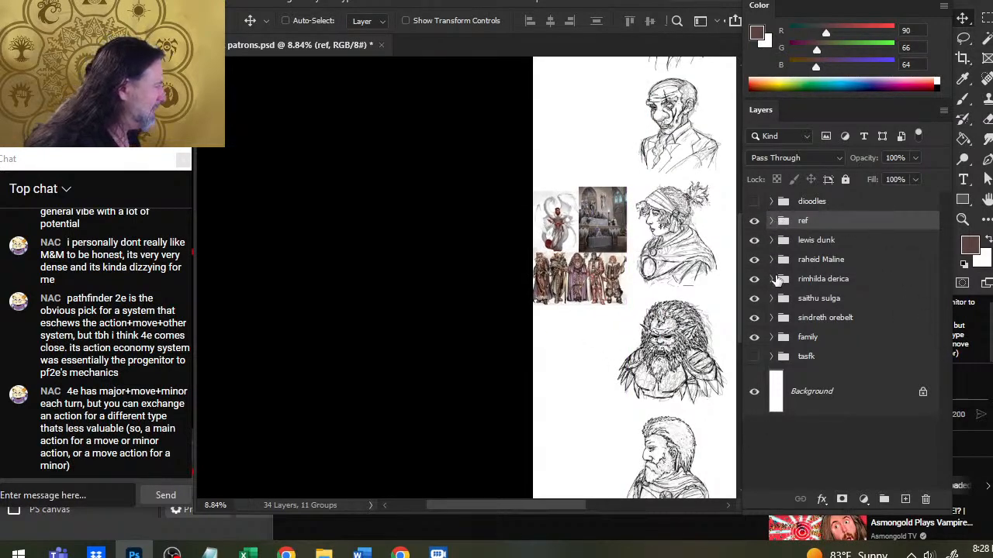
Identify the headscarf portrait's layer group and rename its Layer 5 as inks and the layer beneath it as sketch.
left_click(754, 279)
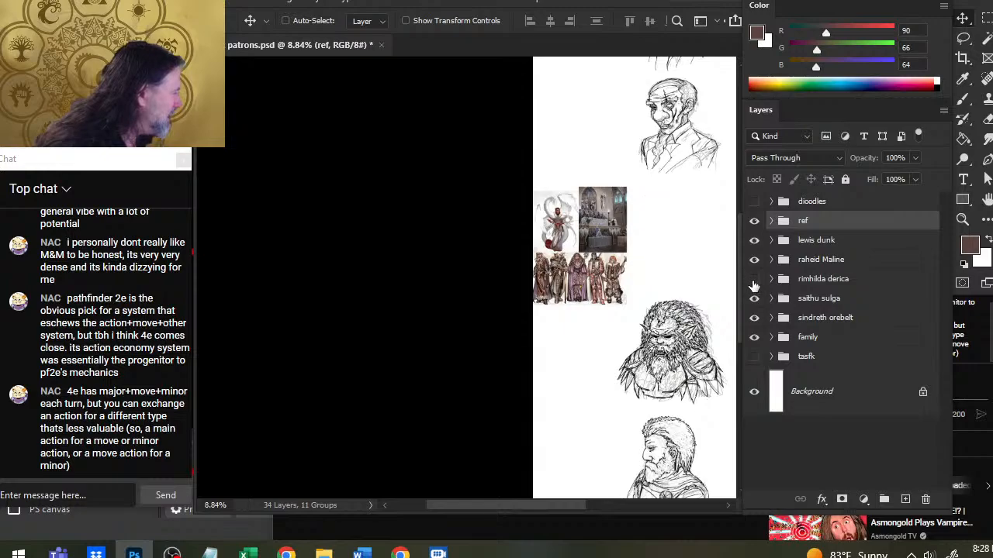
left_click(754, 279)
left_click(771, 280)
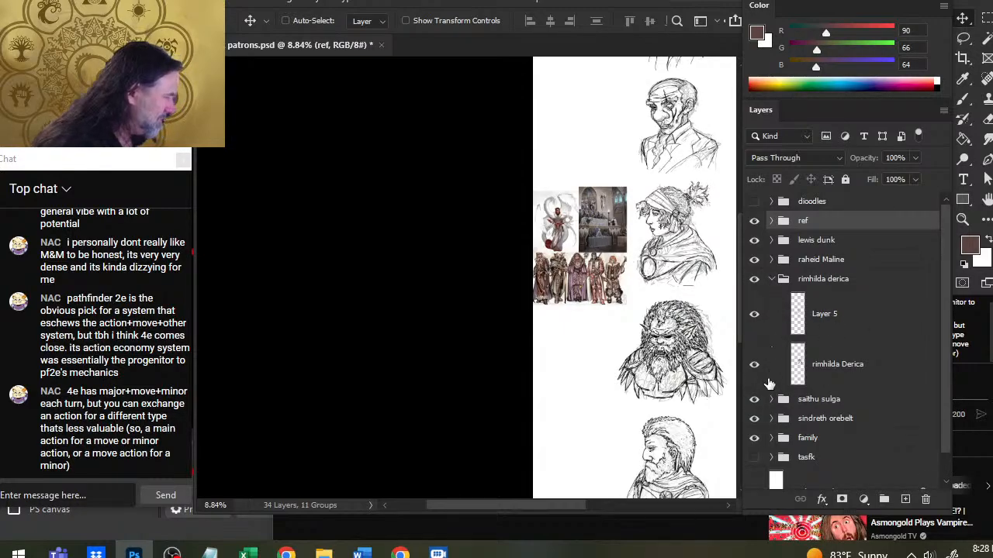
double_click(828, 315)
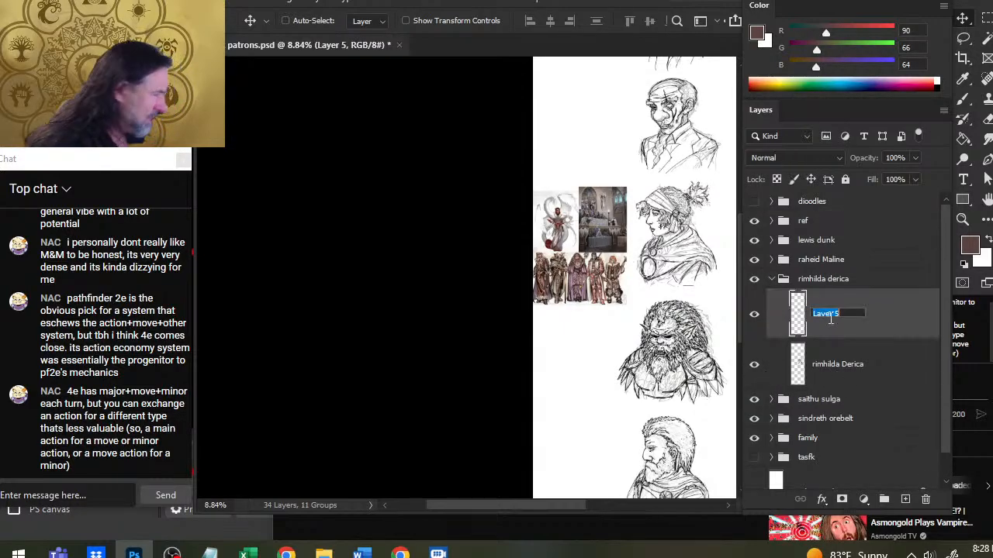
key("BackSpace")
type("in")
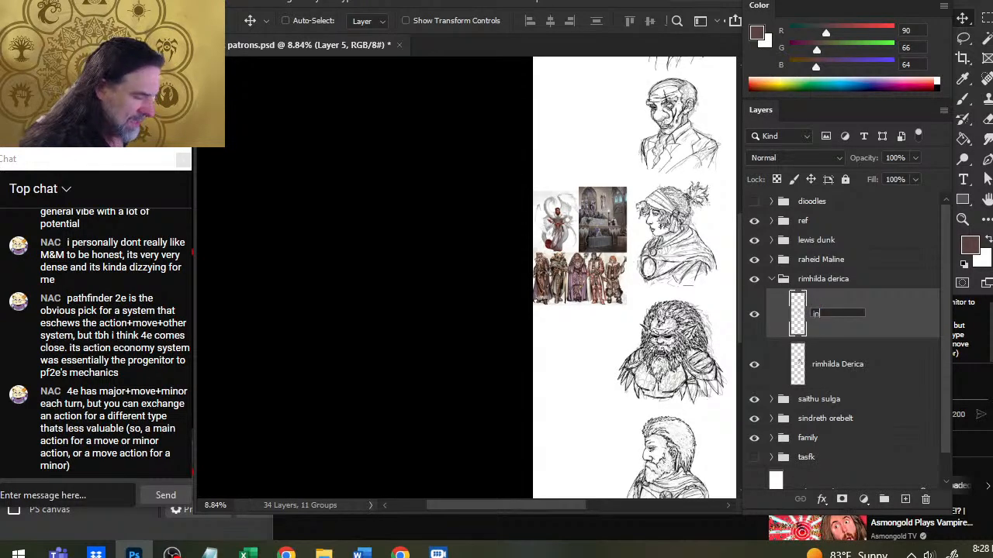
type("ks")
key("Return")
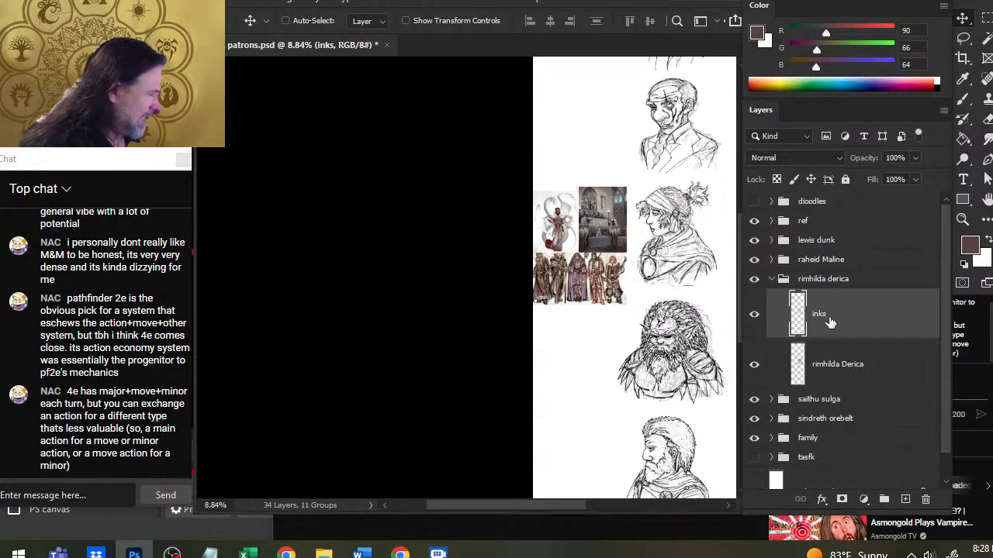
double_click(819, 375)
type("sketch")
key("Return")
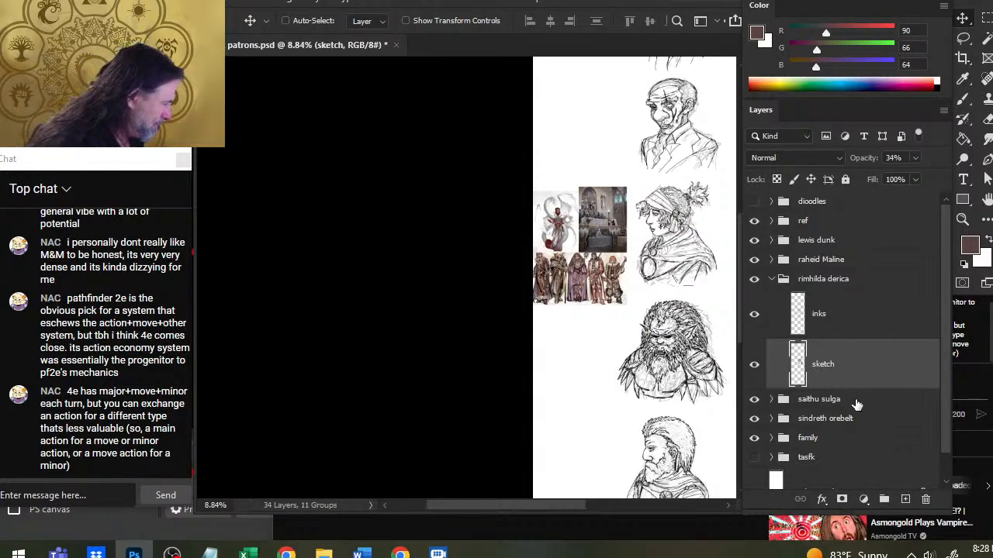
Add a blank layer between inks and sketch, put it in a new group named color, and make that layer active.
left_click(905, 500)
key("ctrl+g")
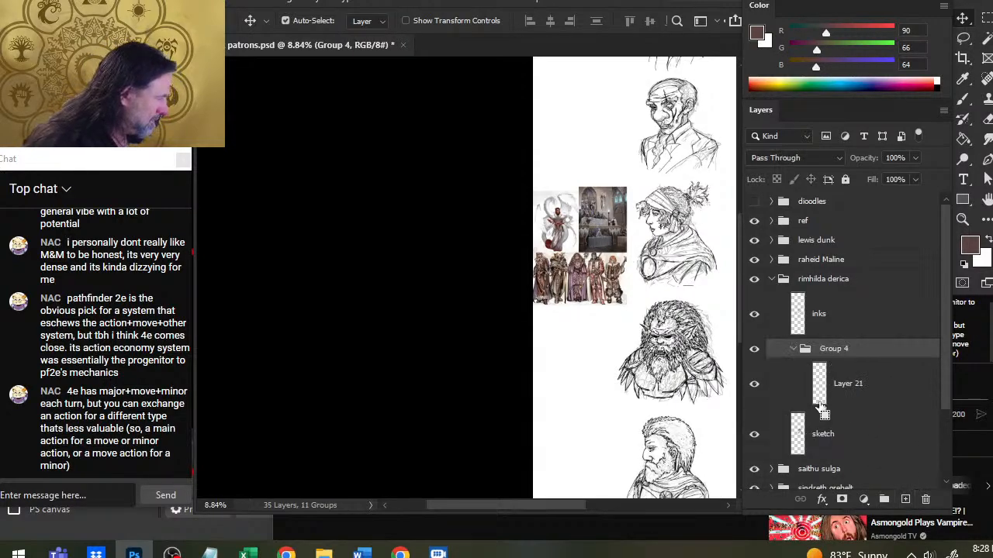
double_click(834, 349)
type("co")
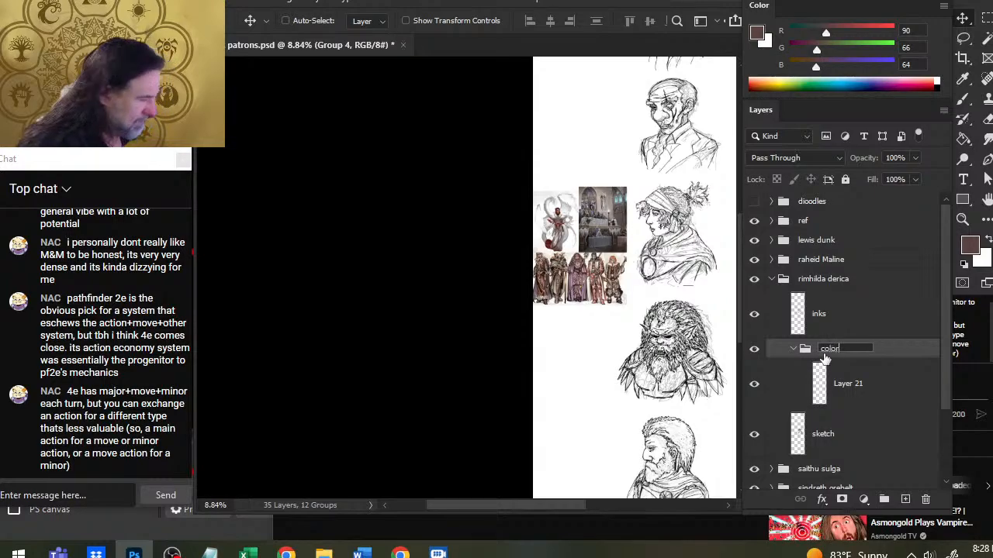
type("lor")
key("Return")
left_click(853, 396)
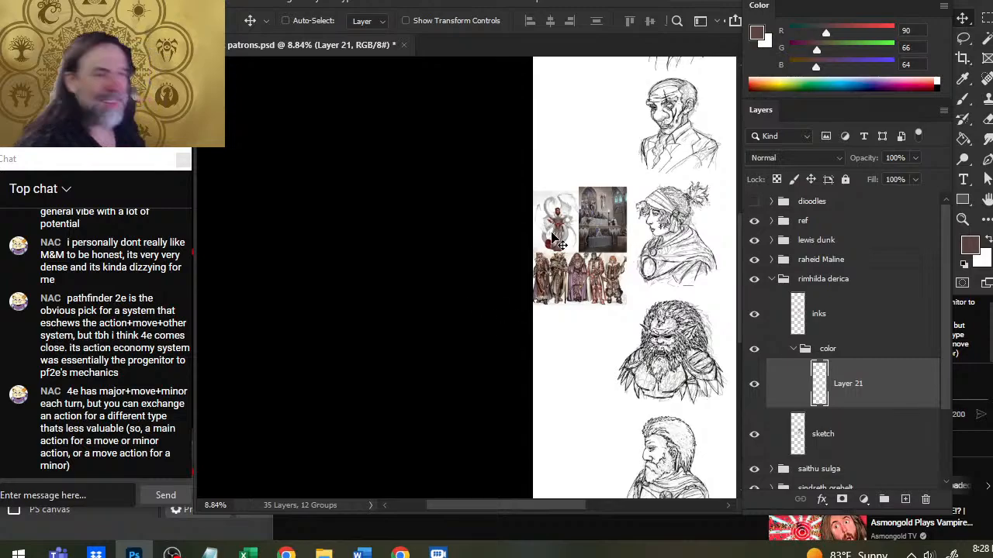
Examine the coloring of the Eberron character, the court painting and the adventurers lineup up close.
key("z")
left_click_drag(583, 252, 615, 280)
left_click_drag(567, 179, 614, 224)
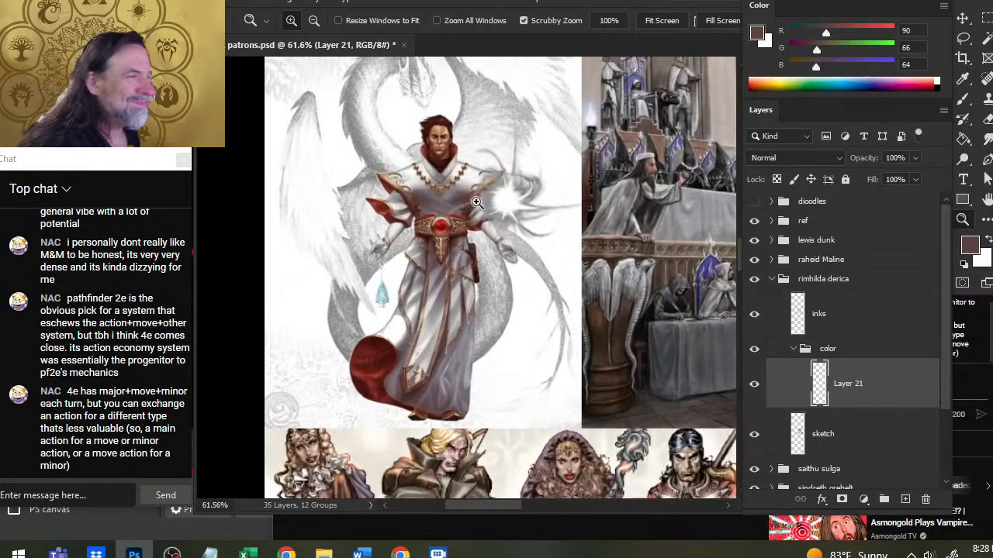
left_click_drag(418, 150, 463, 188)
left_click_drag(554, 144, 375, 280)
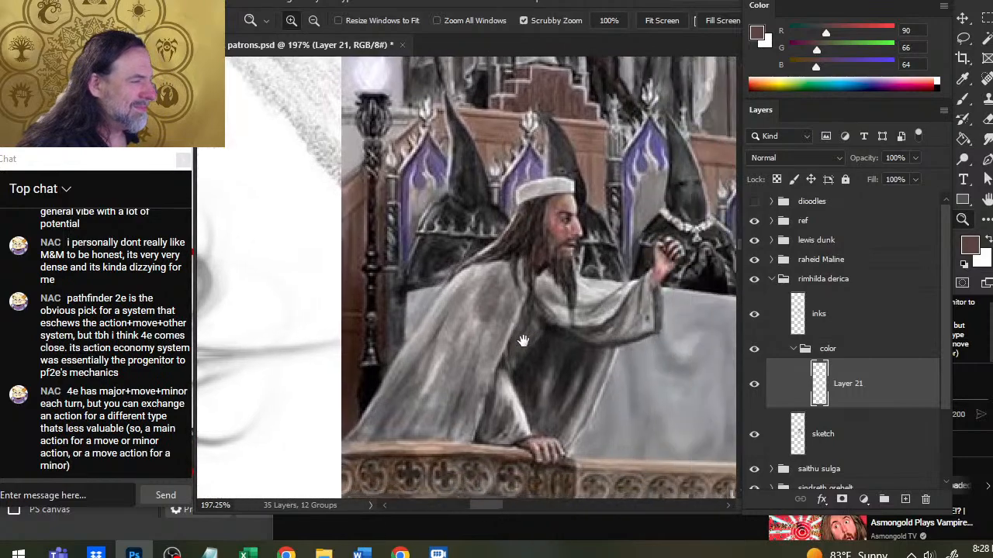
left_click_drag(523, 339, 282, 301)
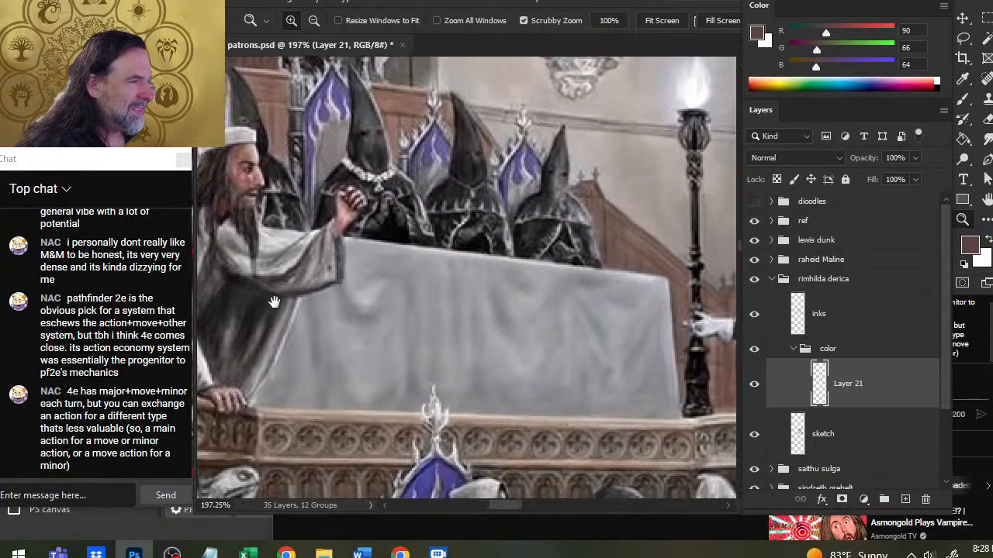
left_click_drag(528, 341, 351, 221)
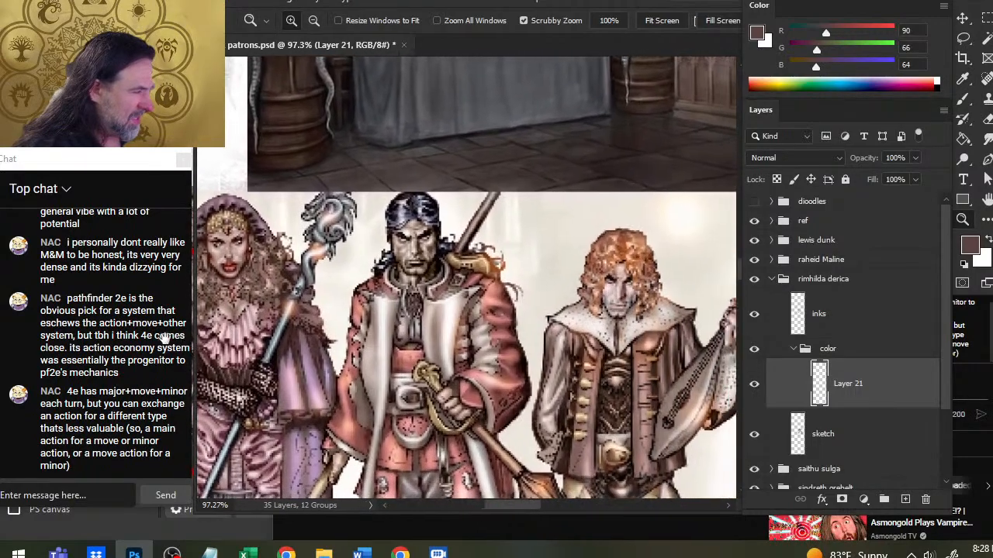
left_click_drag(163, 335, 90, 324)
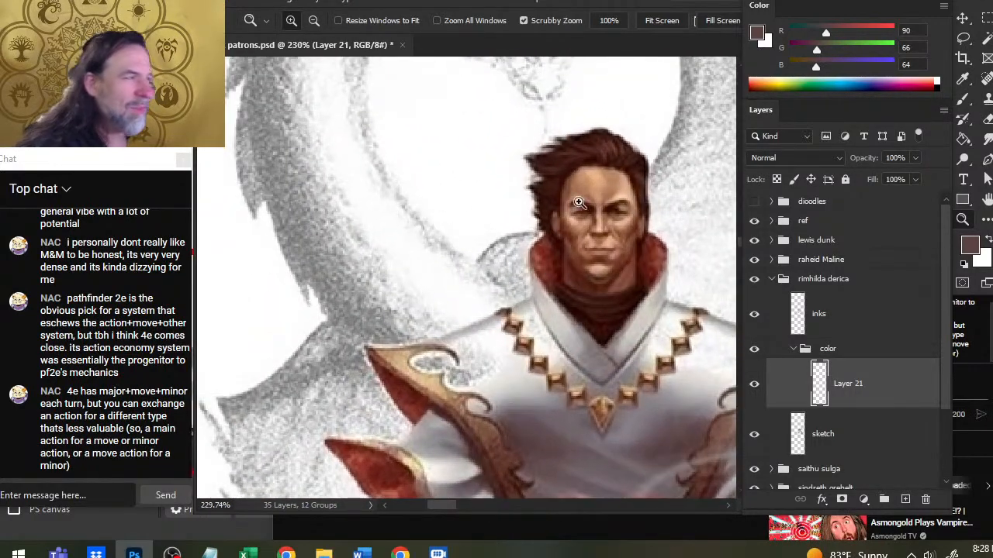
Sample a medium skin tone (RGB 177, 126, 90) and a lighter one (RGB 207, 151, 113) from the Eberron character's face.
key("b")
left_click(610, 222, "alt")
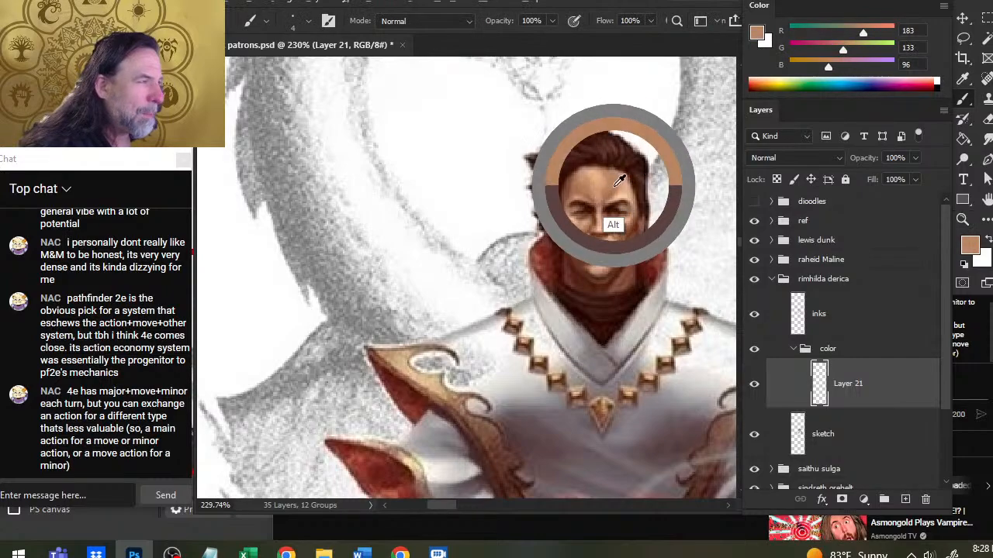
key("x")
left_click(594, 177, "alt")
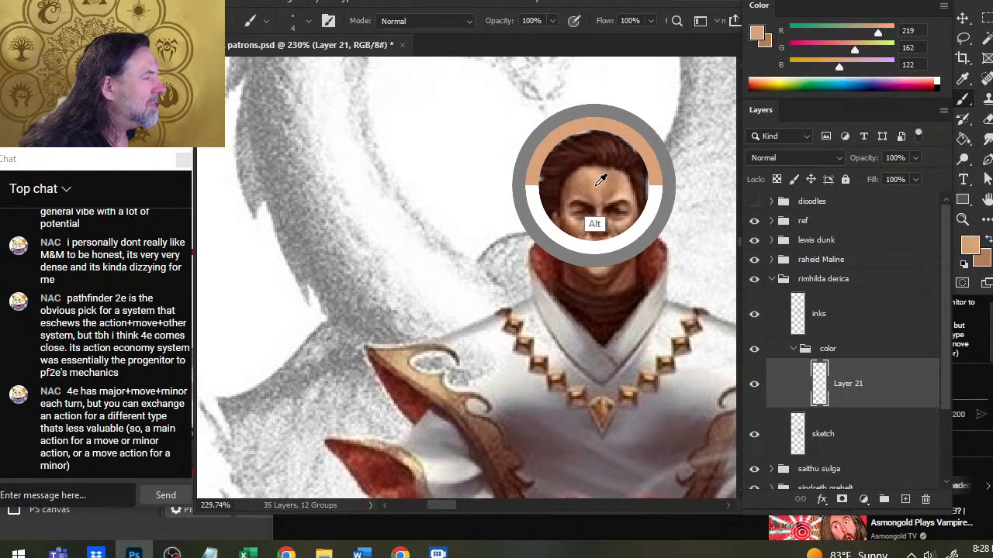
key("z")
left_click_drag(635, 254, 625, 293)
mouse_move(732, 411)
left_mouse_down()
mouse_move(487, 279)
mouse_move(401, 253)
left_mouse_up()
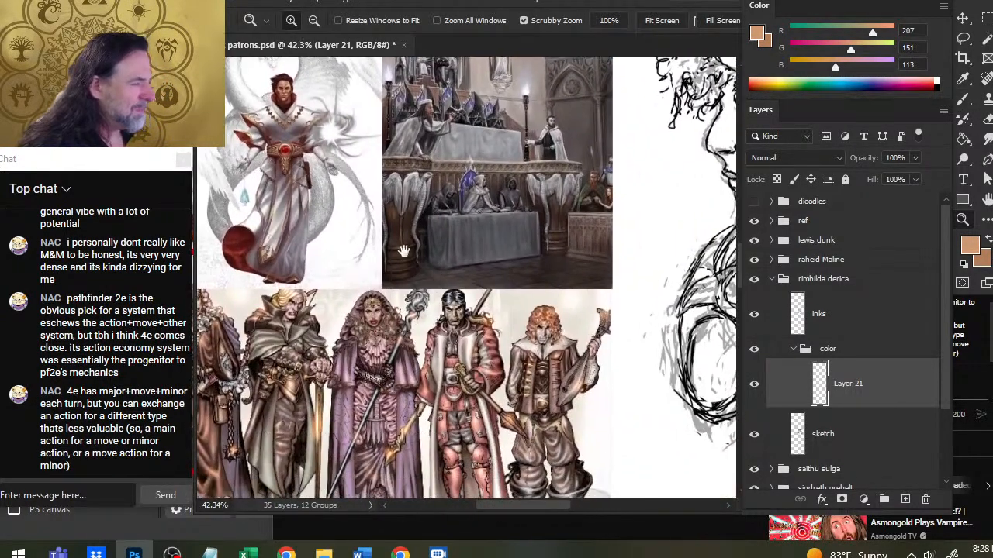
left_click_drag(580, 369, 356, 386)
mouse_move(540, 239)
left_mouse_down()
mouse_move(506, 172)
mouse_move(521, 175)
left_mouse_up()
key("b")
key("x")
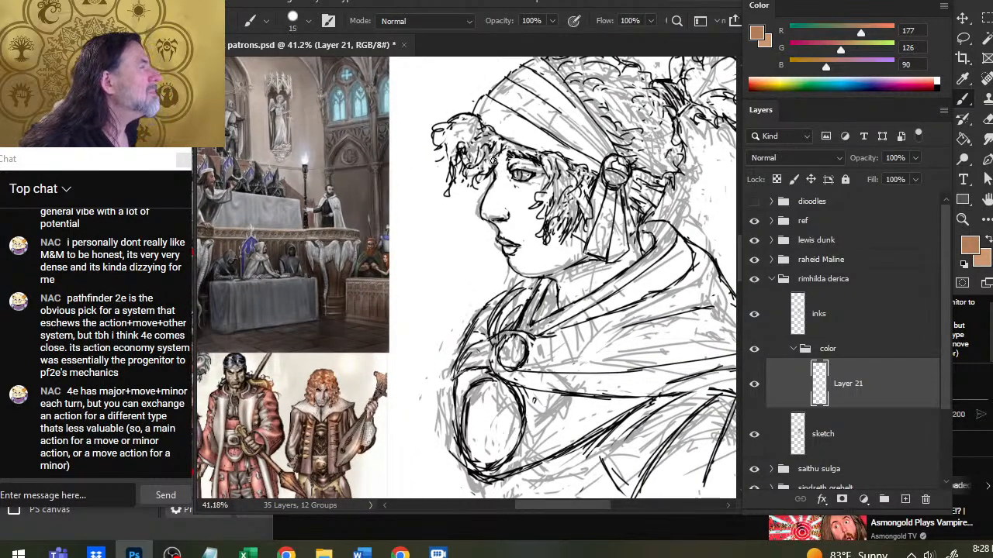
Replace the medium skin tone with a dark reddish brown (RGB 107, 49, 30) sampled beside the Eberron character's face.
left_click_drag(411, 279, 732, 358)
key("z")
left_click_drag(362, 249, 473, 256)
key("b")
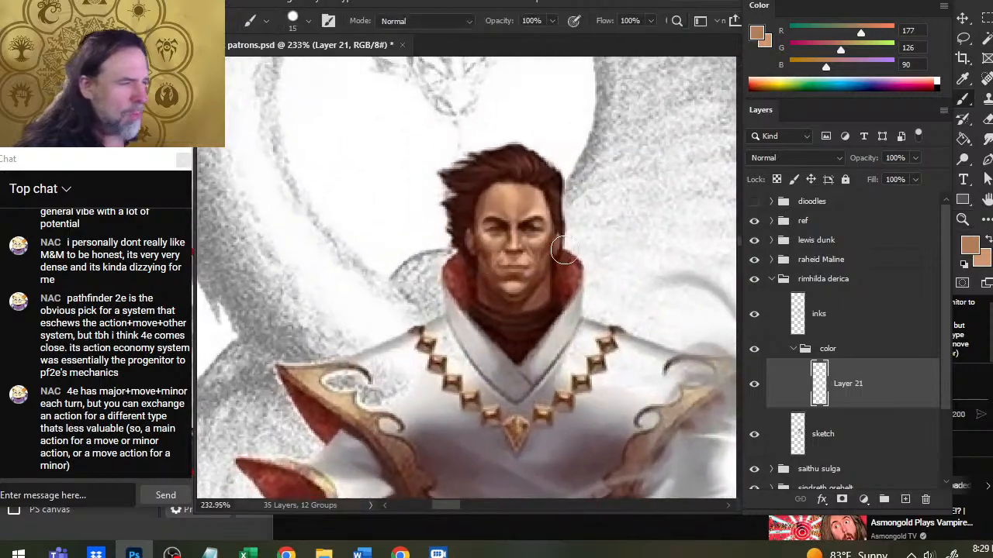
left_click(473, 233, "alt")
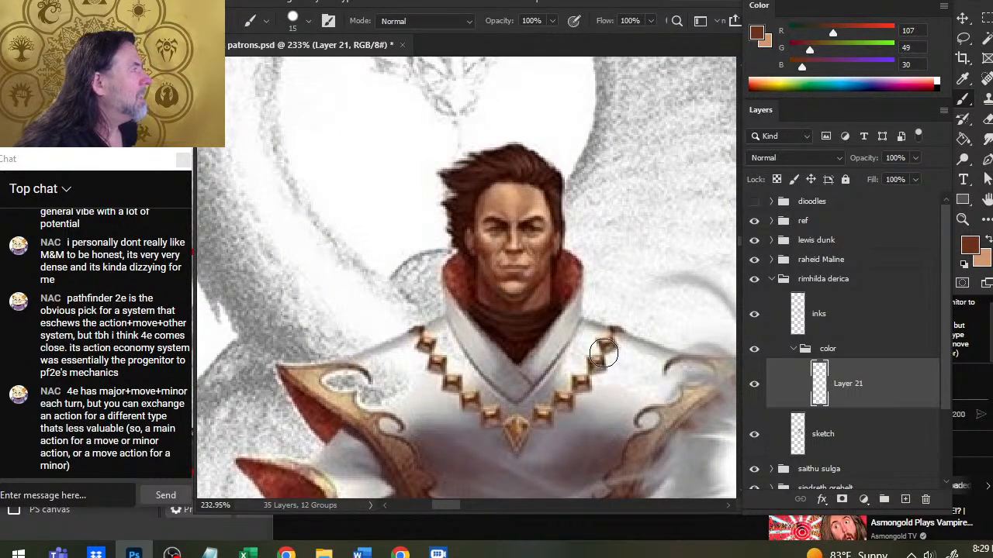
key("x")
key("x")
Block in the headscarf portrait's face and neck on Layer 21 with the light skin tone (RGB 207, 151, 113), using a 40–45 px brush.
key("z")
left_click_drag(608, 343, 412, 330)
left_click_drag(534, 372, 460, 356)
left_click_drag(645, 288, 377, 248)
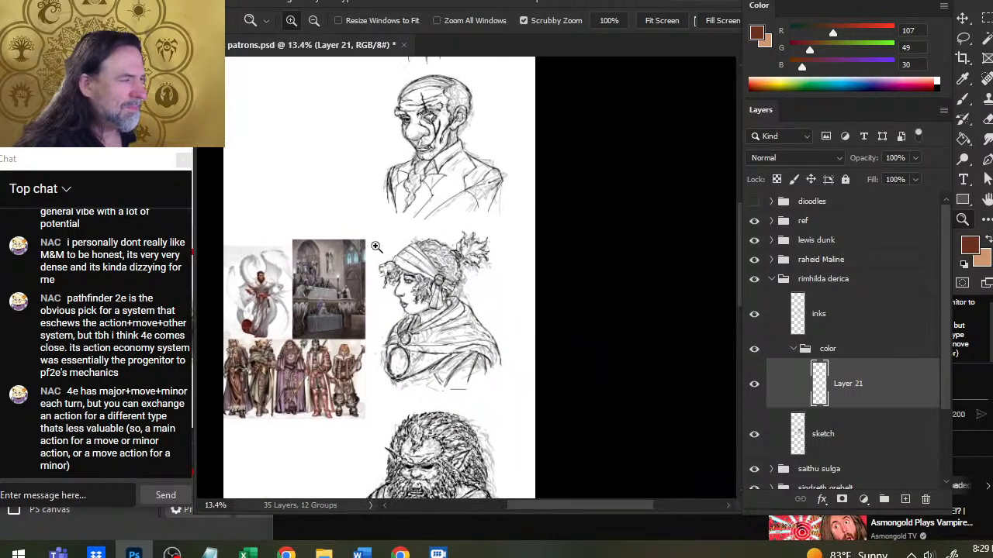
left_click_drag(392, 144, 441, 201)
left_click_drag(449, 397, 477, 145)
left_click_drag(440, 239, 453, 239)
key("b")
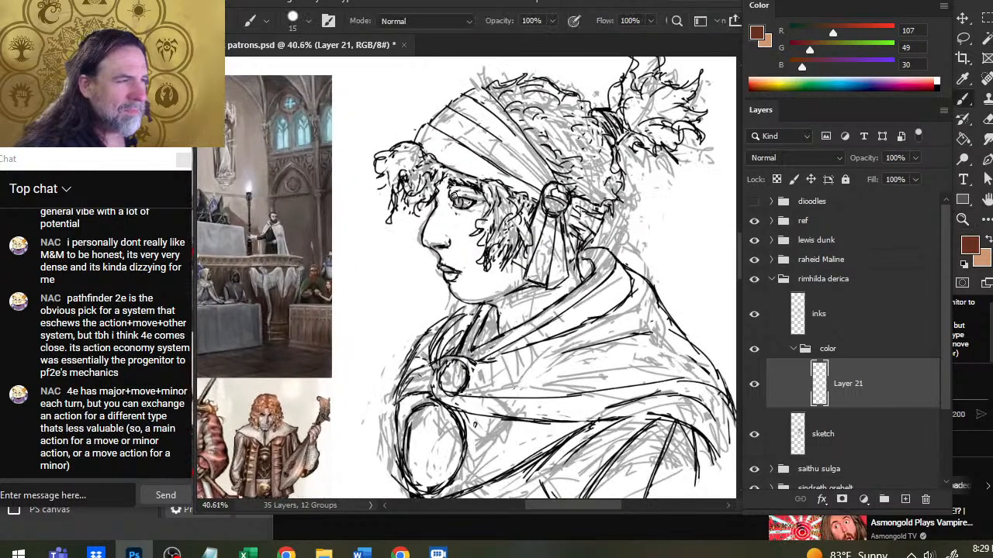
mouse_move(453, 195)
left_mouse_down()
mouse_move(442, 188)
mouse_move(455, 176)
mouse_move(439, 168)
mouse_move(473, 186)
mouse_move(485, 208)
mouse_move(456, 177)
mouse_move(446, 242)
left_mouse_up()
key("x")
mouse_move(456, 177)
left_mouse_down()
mouse_move(461, 264)
mouse_move(474, 247)
mouse_move(485, 250)
mouse_move(463, 287)
left_mouse_up()
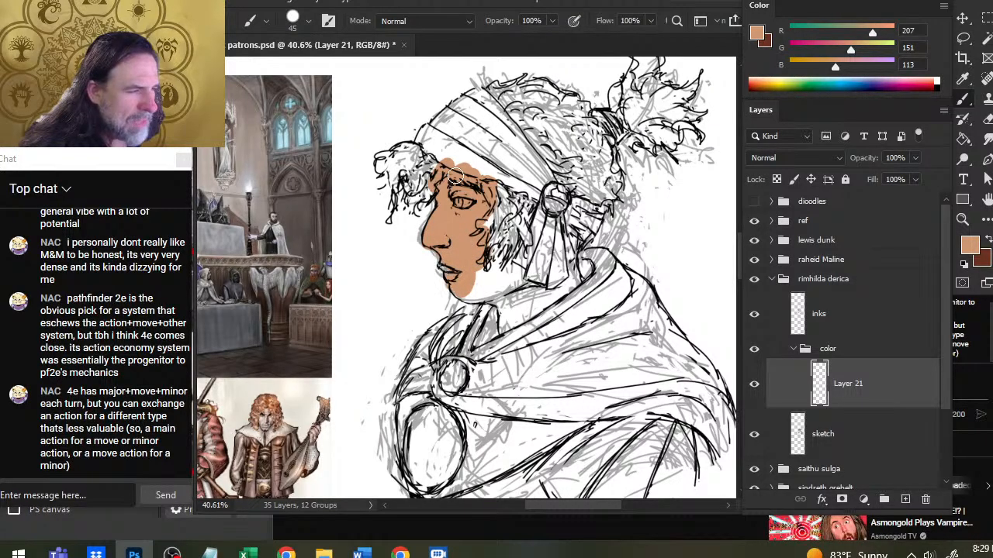
mouse_move(456, 177)
left_mouse_down()
mouse_move(485, 287)
mouse_move(498, 264)
mouse_move(513, 276)
mouse_move(444, 268)
left_mouse_up()
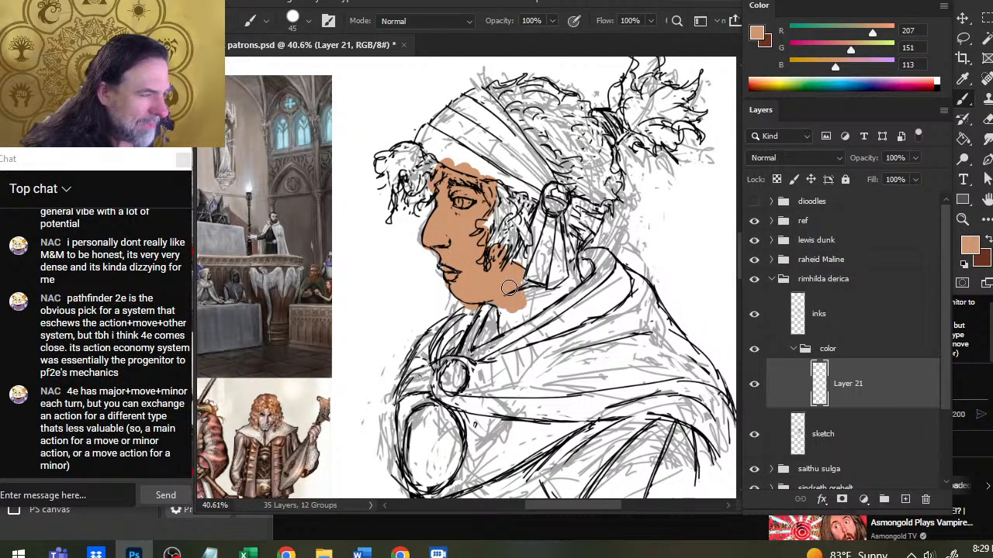
mouse_move(517, 301)
left_mouse_down()
mouse_move(530, 292)
mouse_move(508, 316)
mouse_move(549, 301)
mouse_move(572, 261)
mouse_move(575, 230)
left_mouse_up()
key("[")
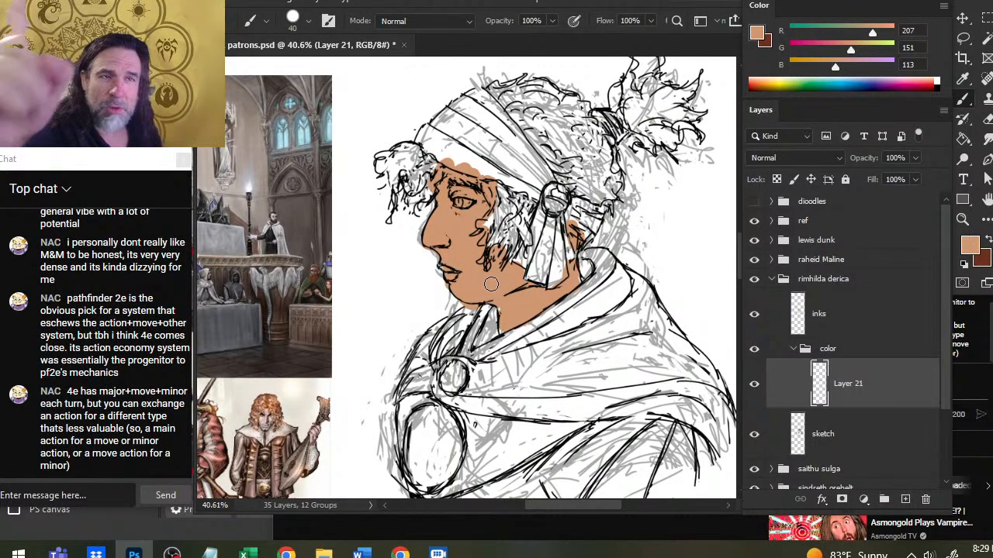
Erase the skin color spilling over the headscarf edge and the curls beside the face with a 30 px eraser, repainting skin where needed.
key("e")
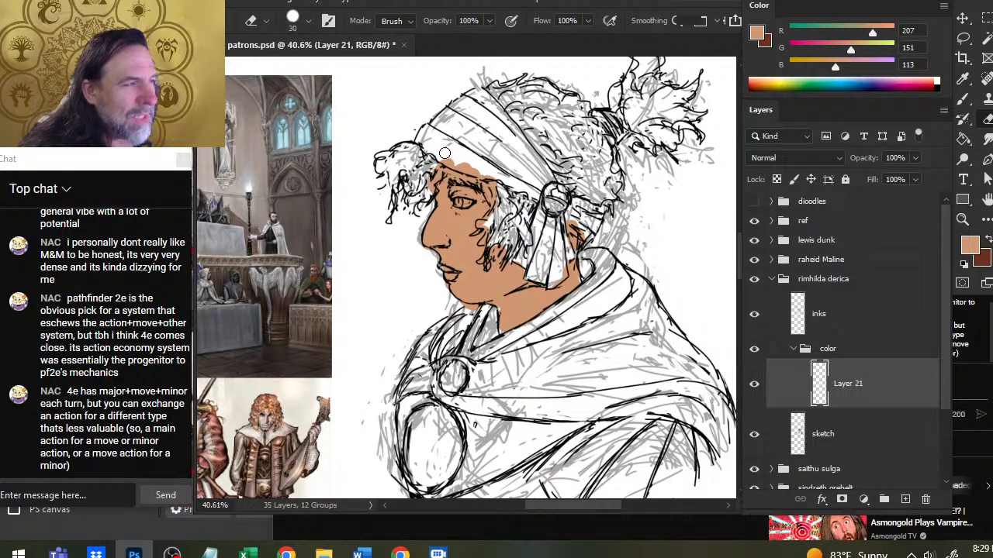
left_click_drag(444, 154, 437, 148)
key("b")
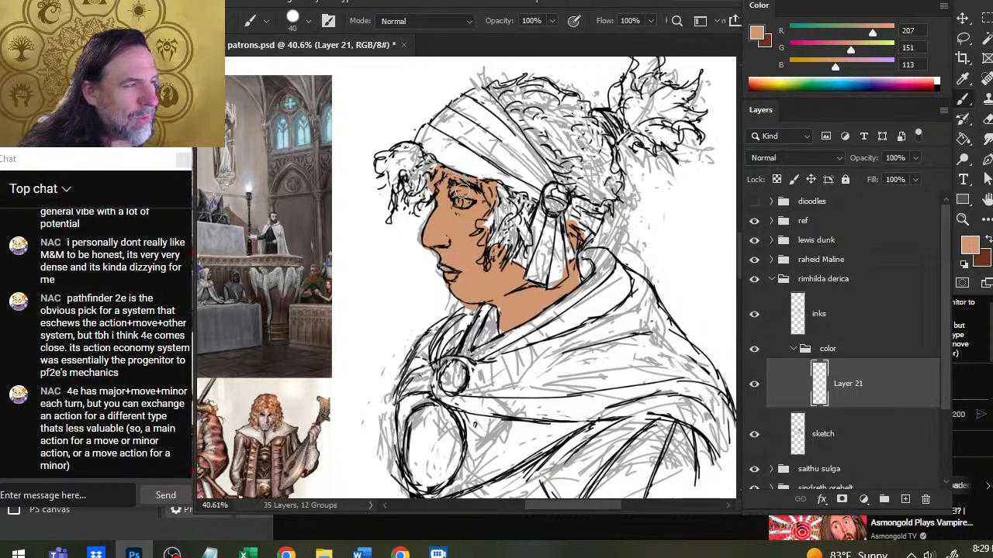
key("e")
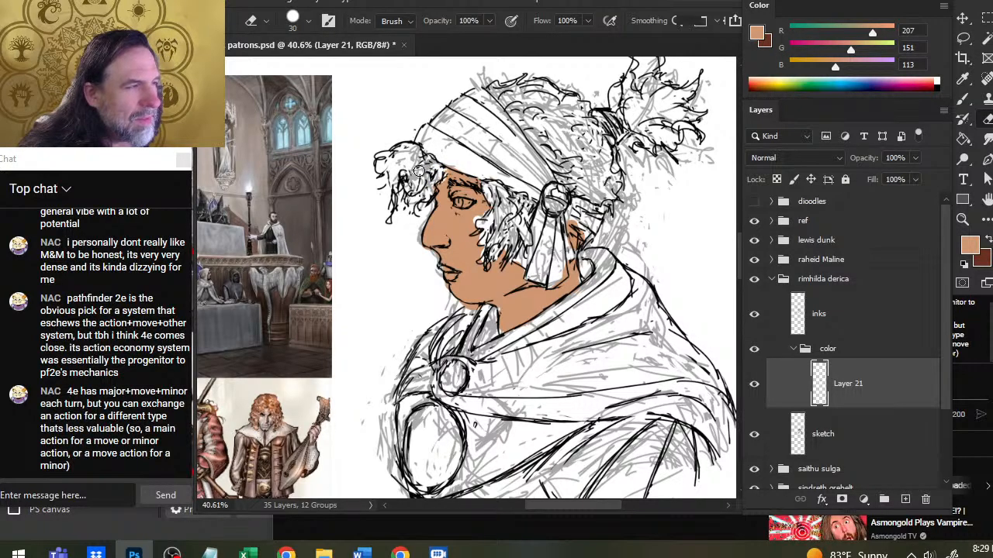
key("b")
key("e")
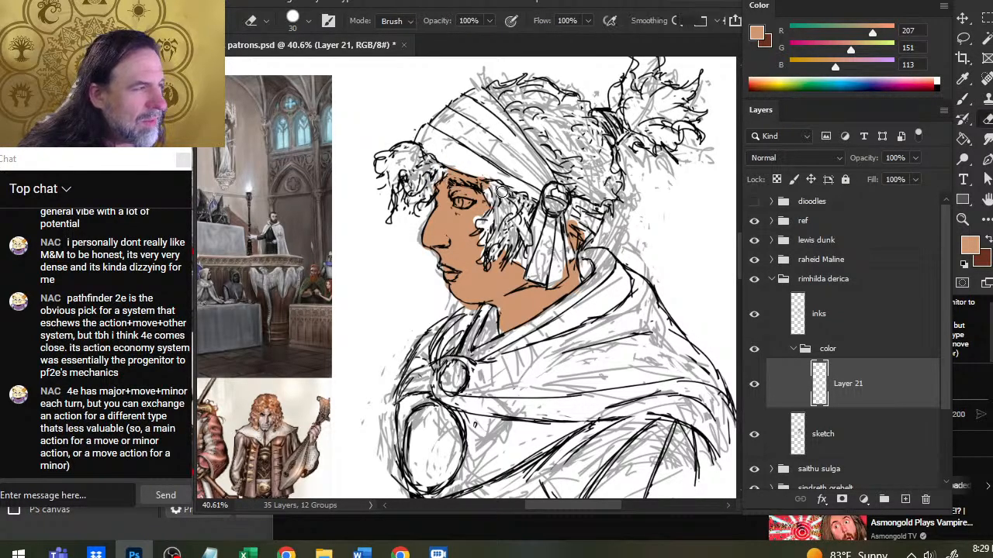
key("b")
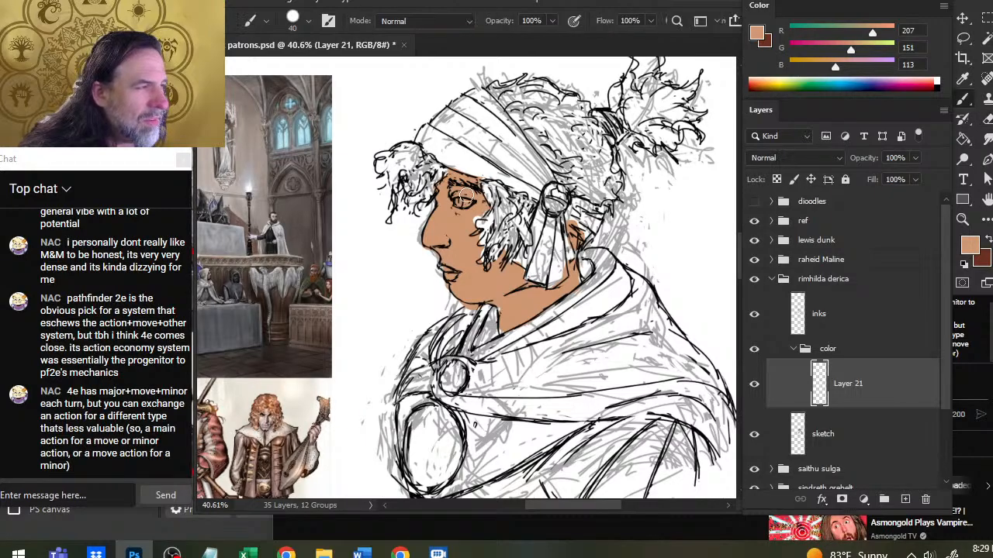
key("e")
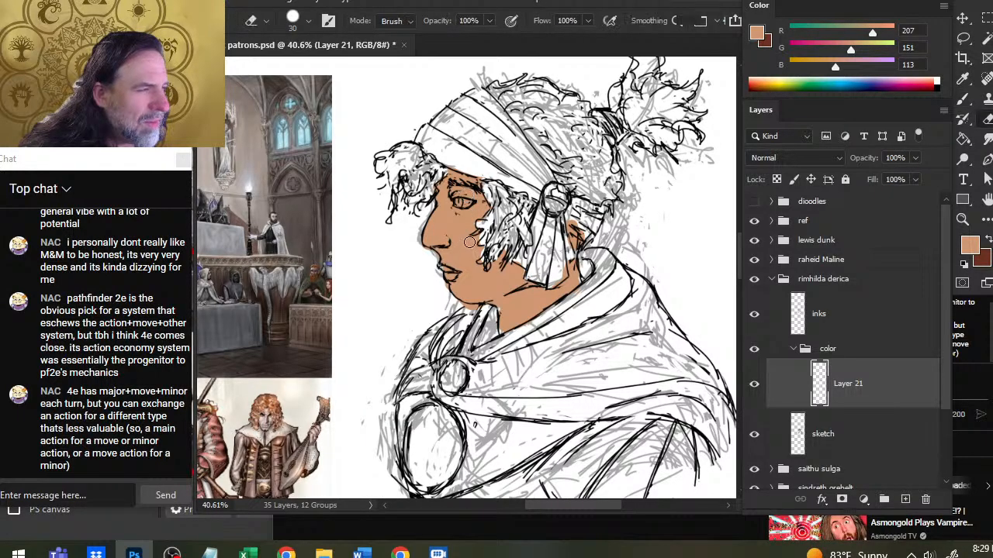
key("bracketleft")
Refine the skin fill around the curl tips by the cheek and the hanging scarf end with a 15 px brush and 10 px eraser.
key("b")
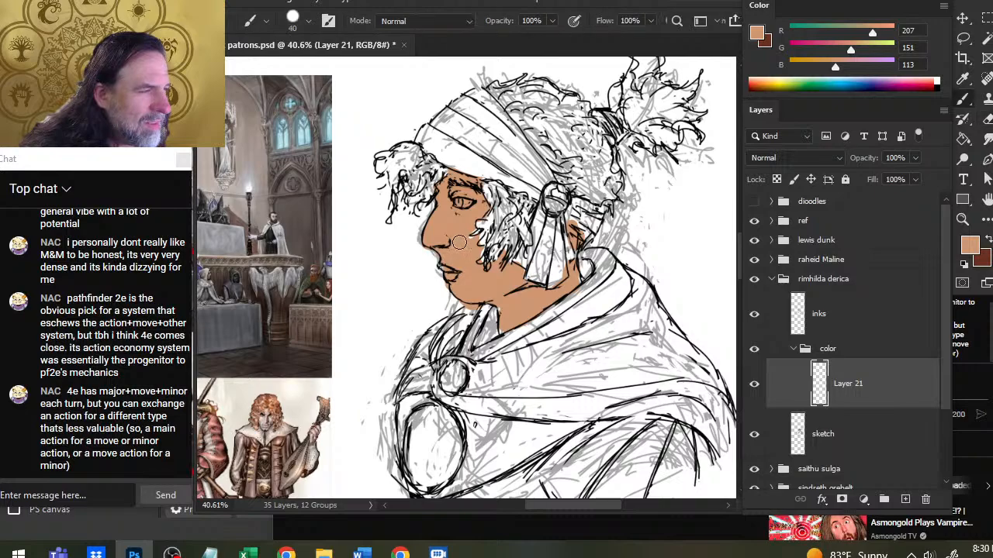
key("bracketleft")
key("bracketleft")
key("bracketleft")
key("bracketleft")
key("bracketleft")
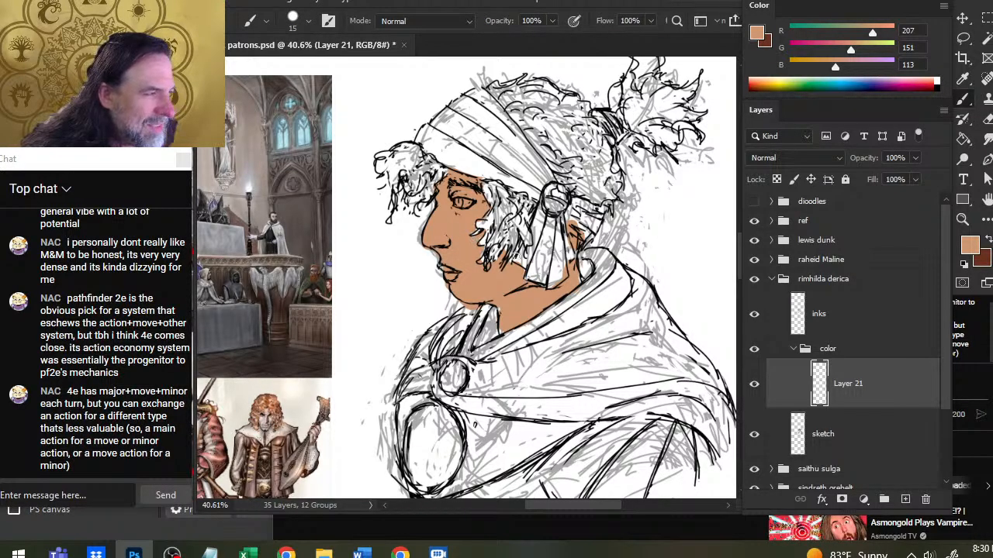
key("e")
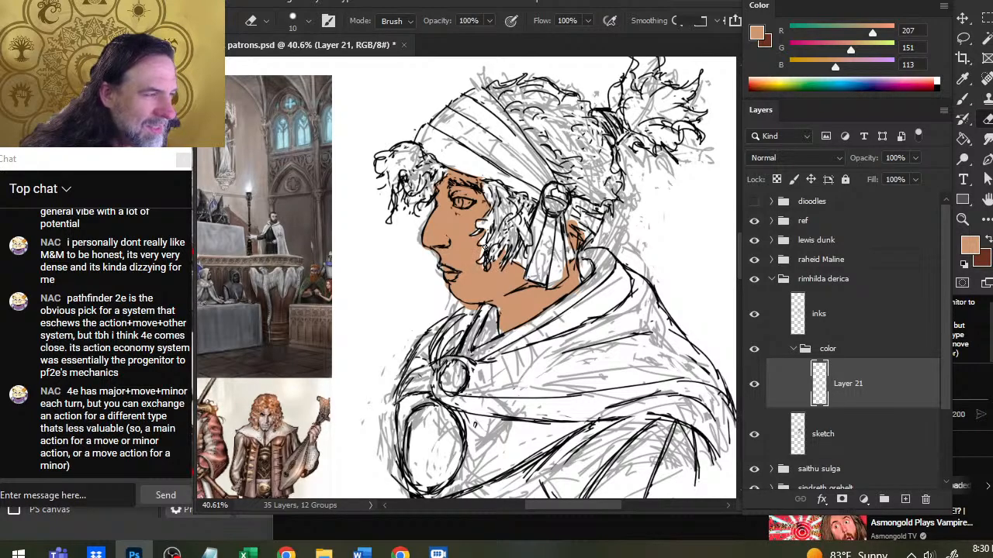
key("b")
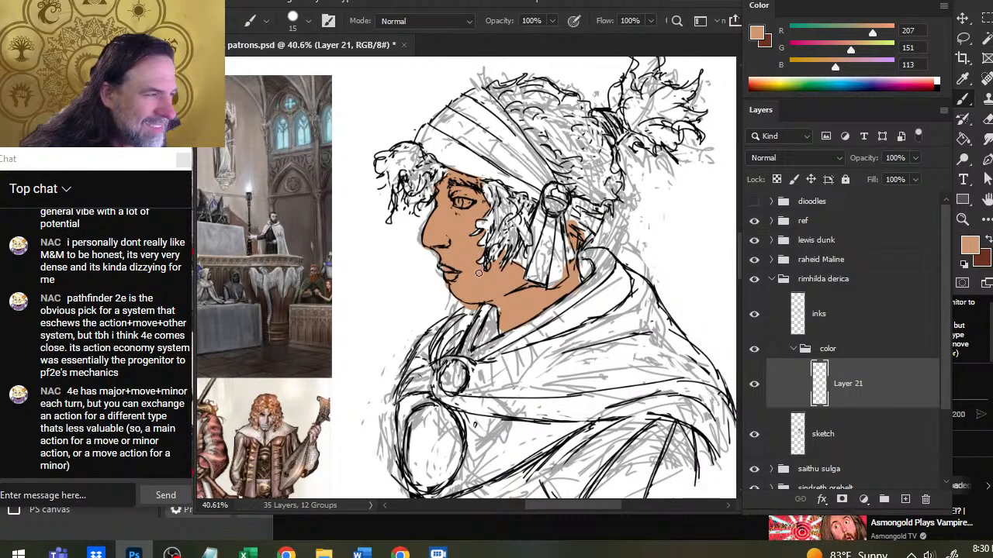
key("e")
key("b")
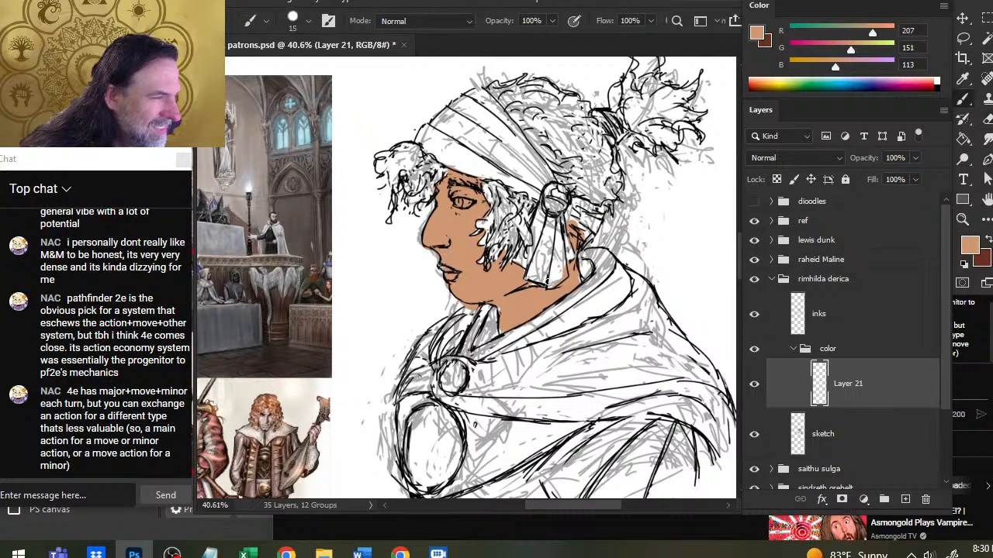
key("e")
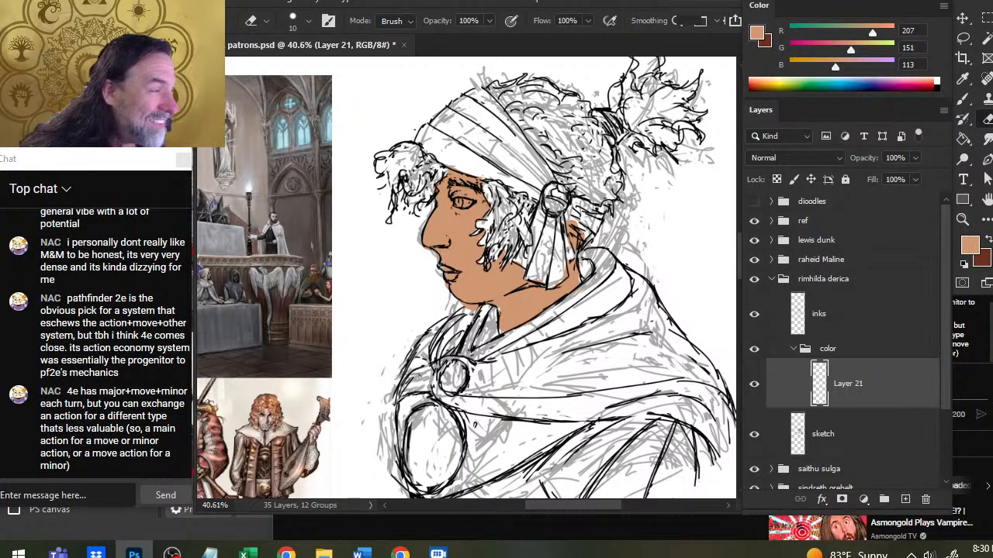
key("b")
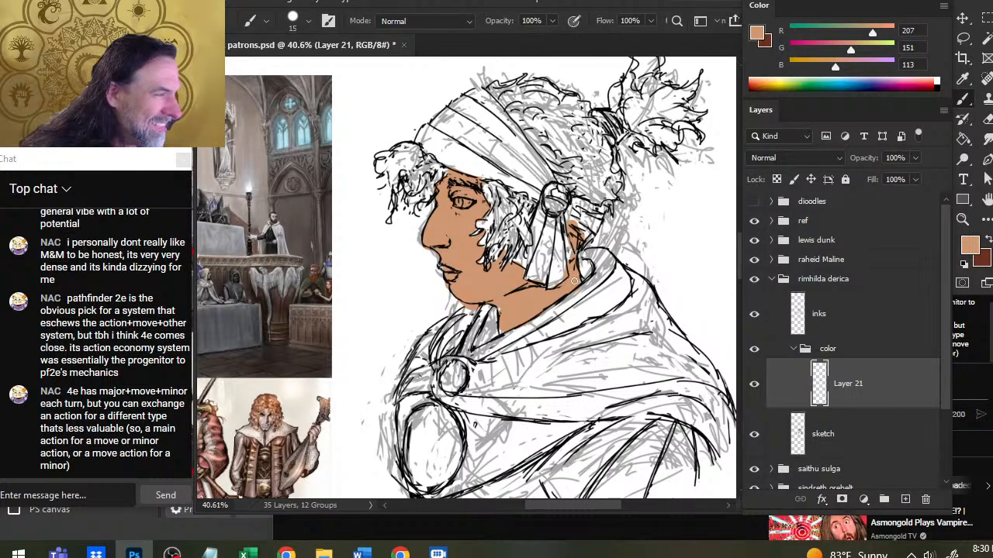
Clean up the skin fill's edges behind the scarf knot and along the nose, lips, chin and neck with the small brush and eraser.
key("e")
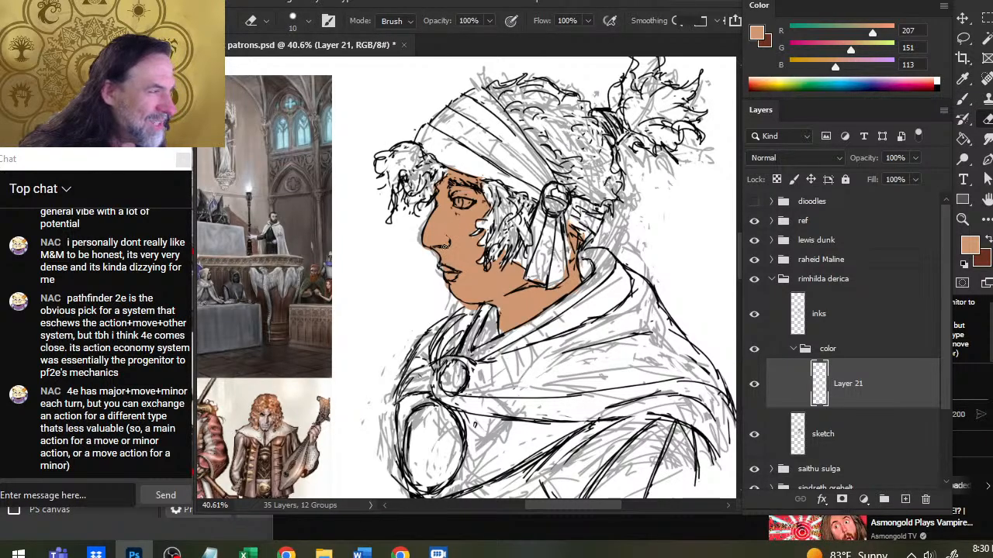
key("b")
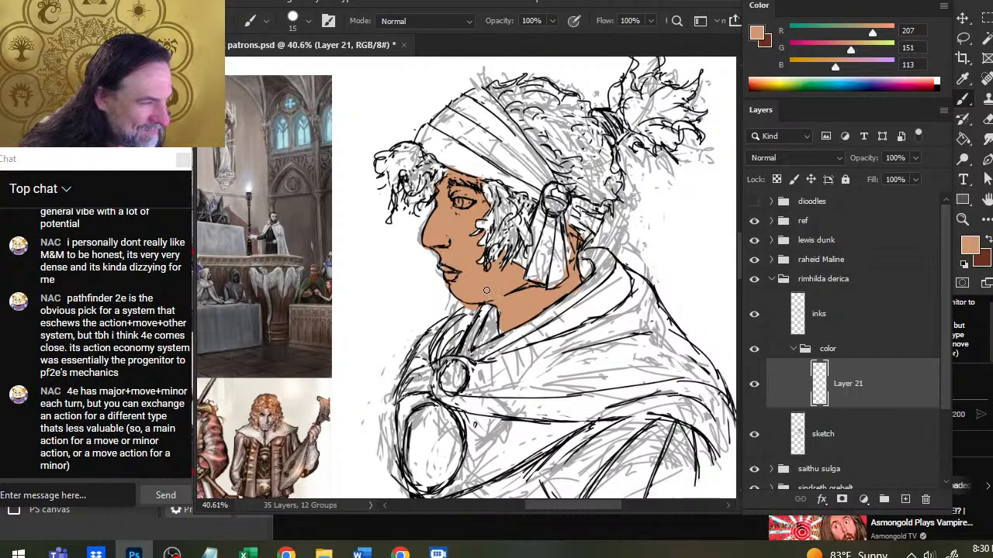
key("e")
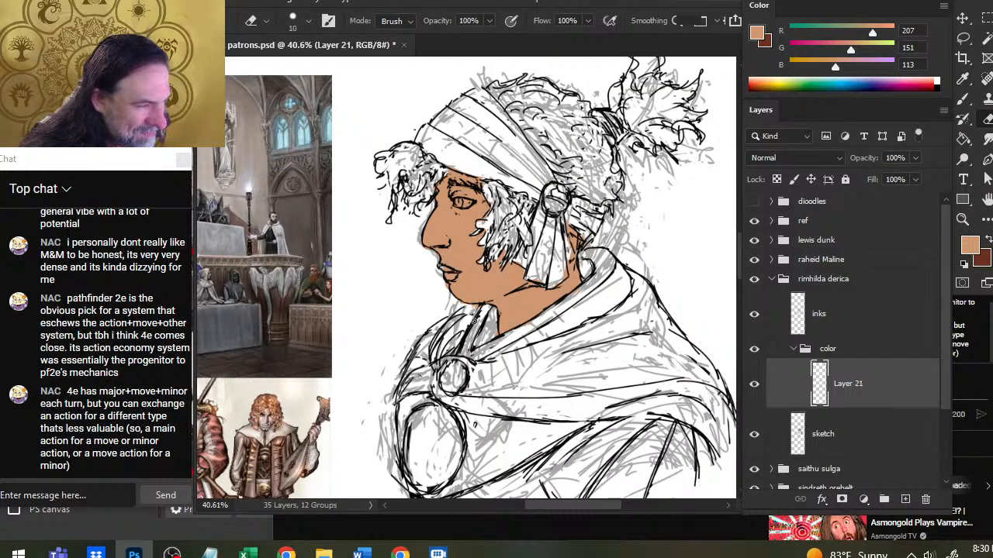
key("b")
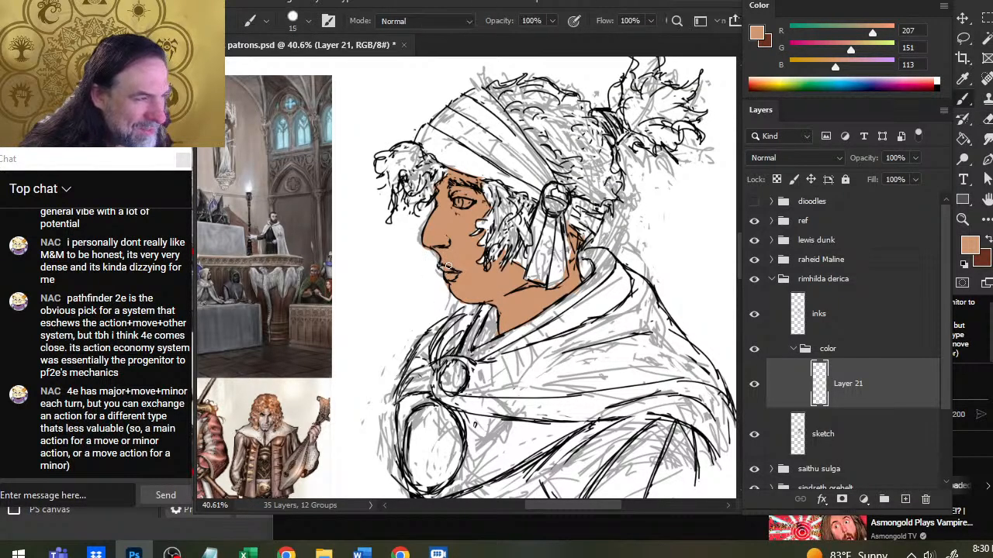
key("e")
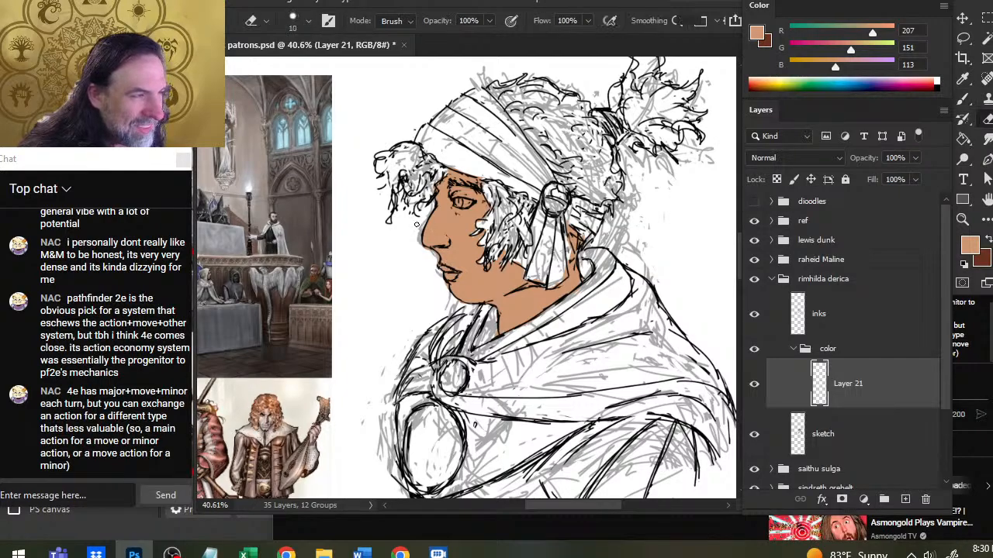
key("b")
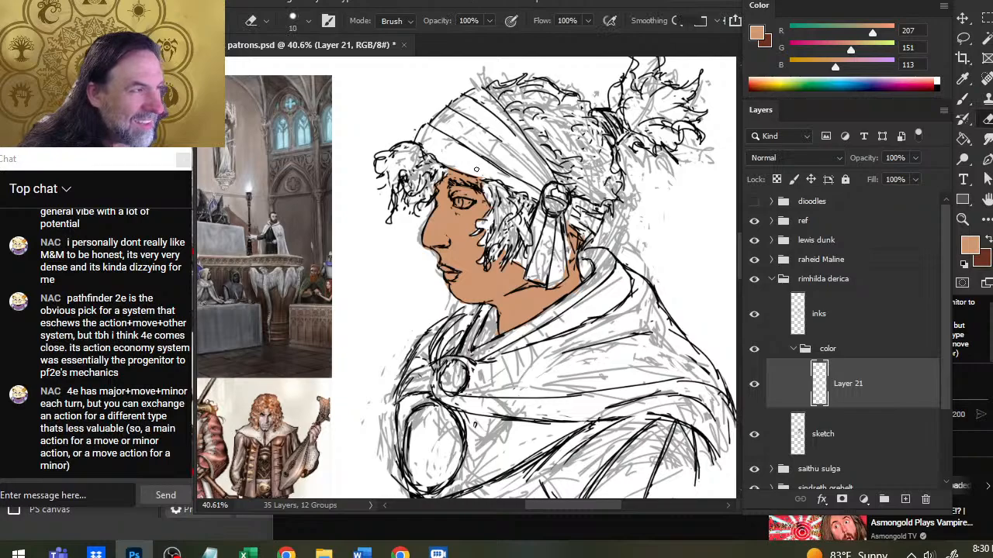
key("b")
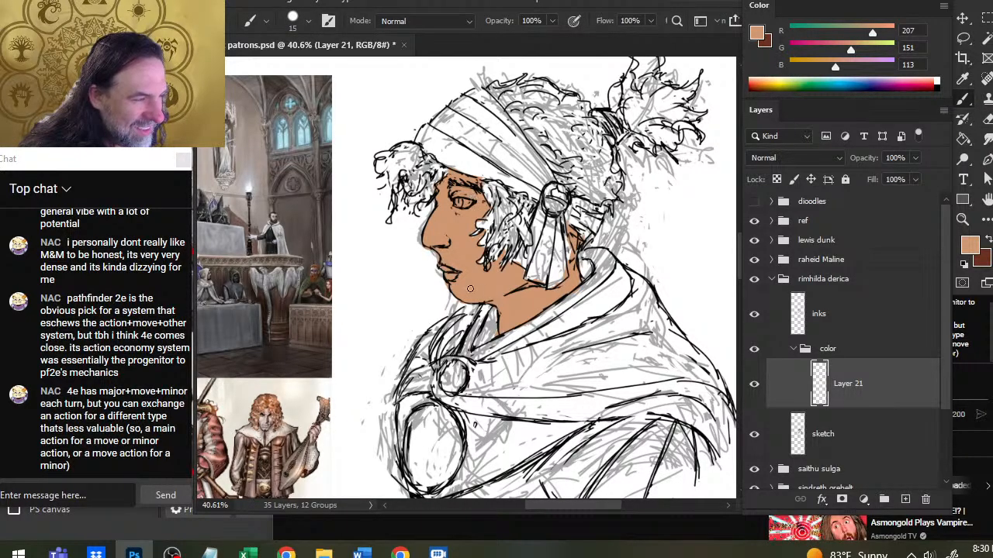
left_click_drag(470, 288, 459, 305)
key("e")
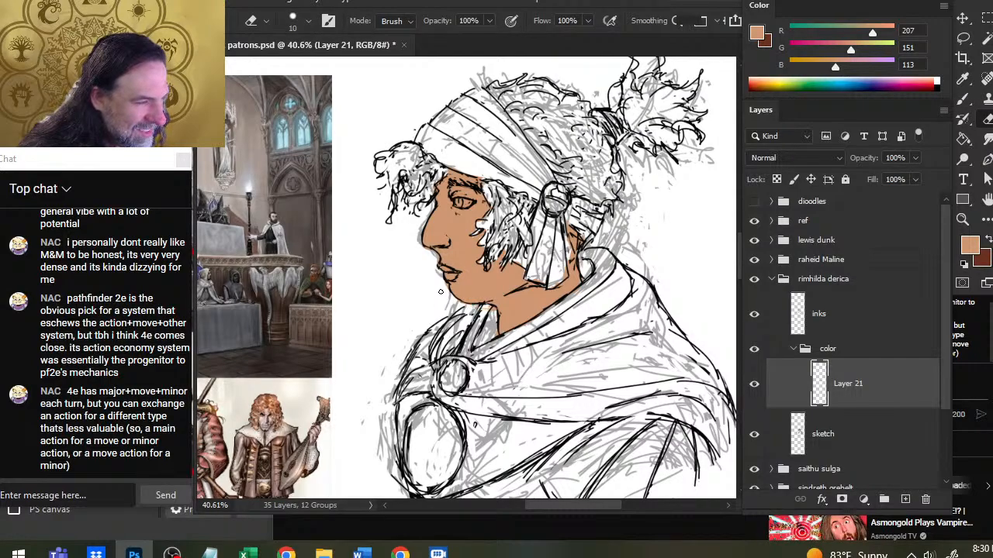
key("b")
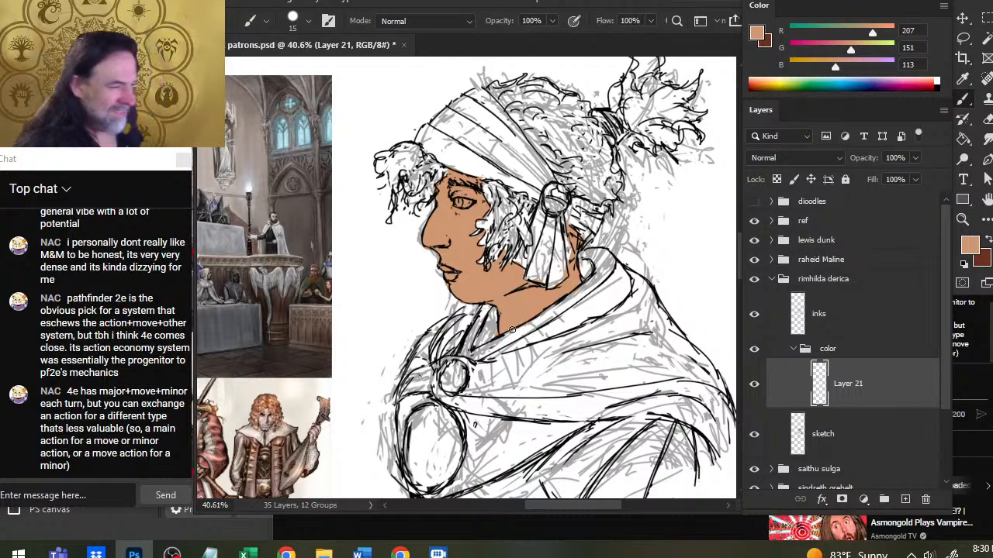
Add a blank layer above the skin color layer in the color group.
left_click_drag(375, 220, 394, 191)
key("z")
left_click_drag(559, 311, 527, 311)
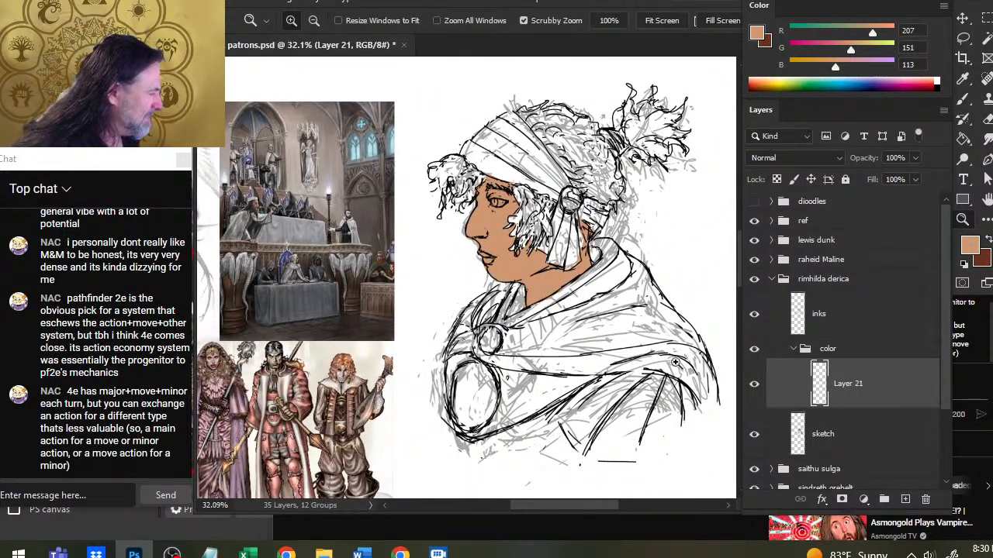
left_click(904, 500)
Sample a light highlight tone from the Eberron character's face and a dark reddish brown (RGB 107, 47, 28) near it.
left_click_drag(418, 289, 707, 366)
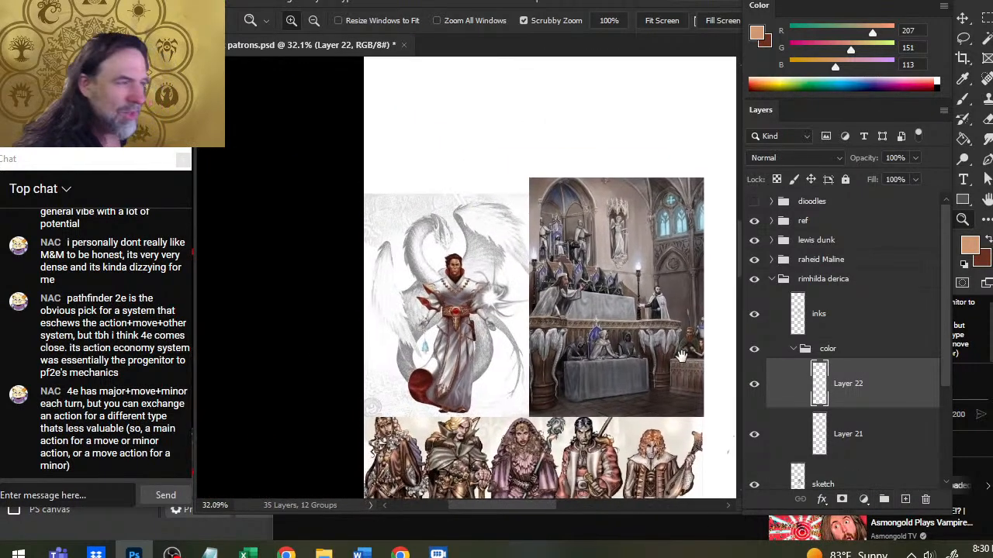
left_click_drag(404, 273, 627, 273)
key("b")
key("x")
left_click(639, 225, "alt")
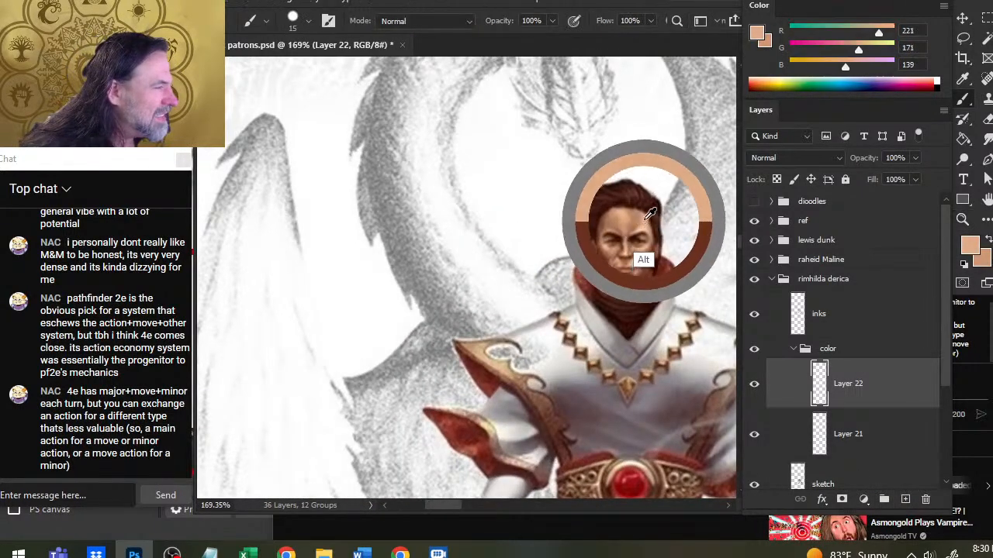
key("x")
left_click_drag(603, 235, 575, 262)
Paint a dark reddish-brown shadow between the portrait's eyebrow and eye on Layer 22 with a 20 px brush.
key("z")
mouse_move(651, 359)
left_mouse_down()
mouse_move(525, 263)
mouse_move(707, 477)
mouse_move(265, 174)
left_mouse_up()
mouse_move(726, 316)
left_mouse_down()
mouse_move(649, 292)
mouse_move(549, 287)
mouse_move(436, 390)
mouse_move(416, 452)
left_mouse_up()
left_click_drag(526, 221, 627, 416)
key("b")
key("x")
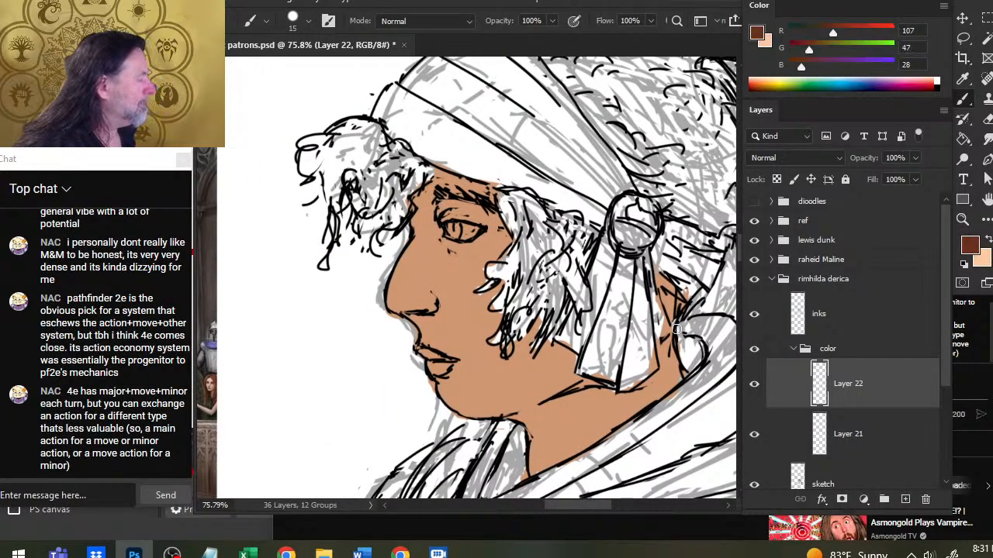
key("bracketright")
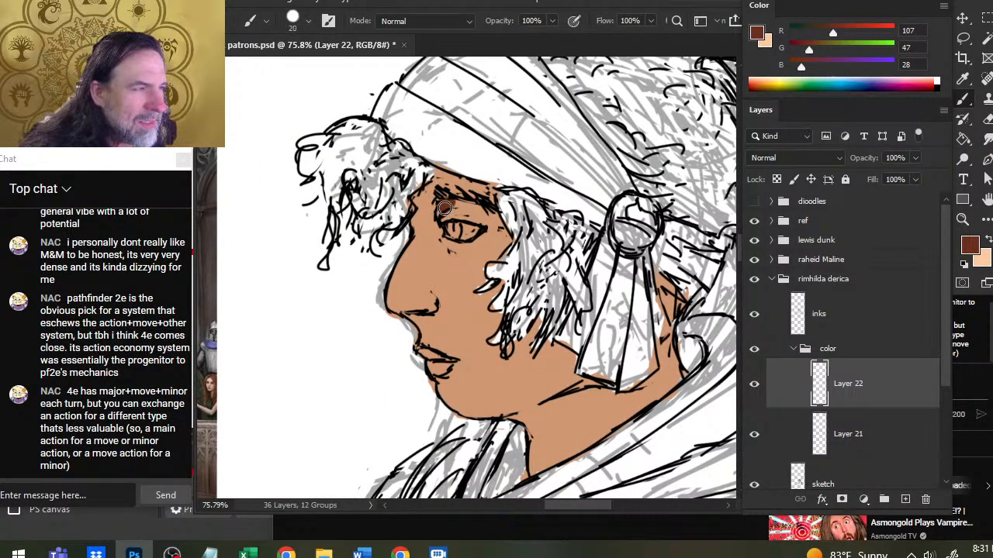
left_click_drag(445, 208, 491, 217)
Paint dark reddish-brown shadows on the forehead below the headscarf and beside the curls at the brow and temple with a 9 px brush.
key("bracketleft")
key("bracketleft")
key("bracketleft")
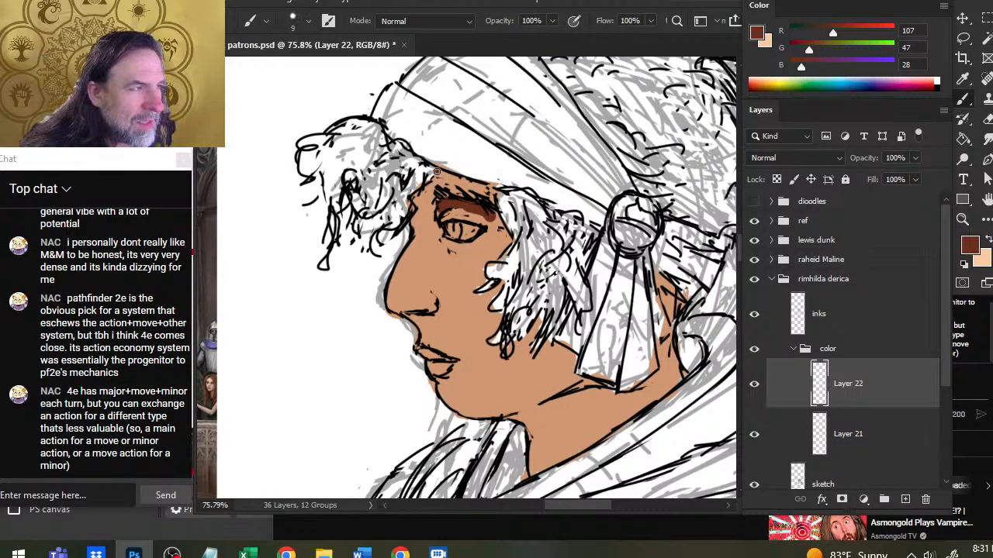
left_click_drag(439, 173, 476, 188)
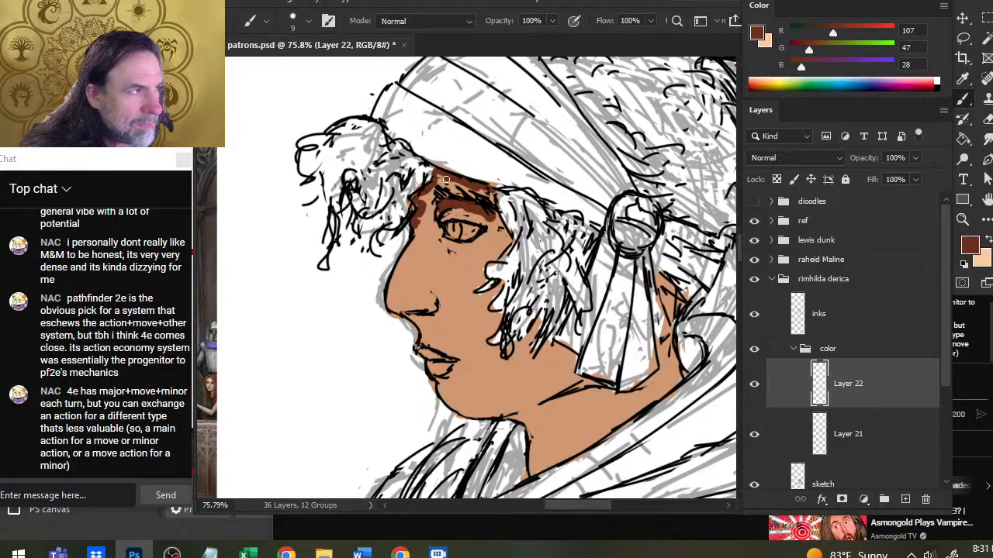
left_click_drag(486, 191, 499, 219)
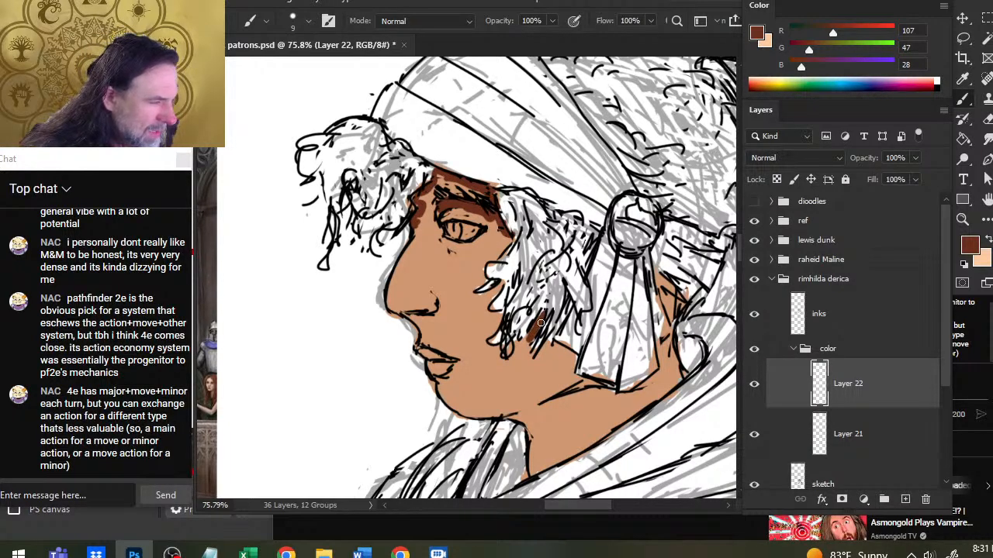
Paint dark reddish-brown shadows on Layer 22 below the side curls, along the jaw and on the neck below the headscarf's hanging ends.
key("e")
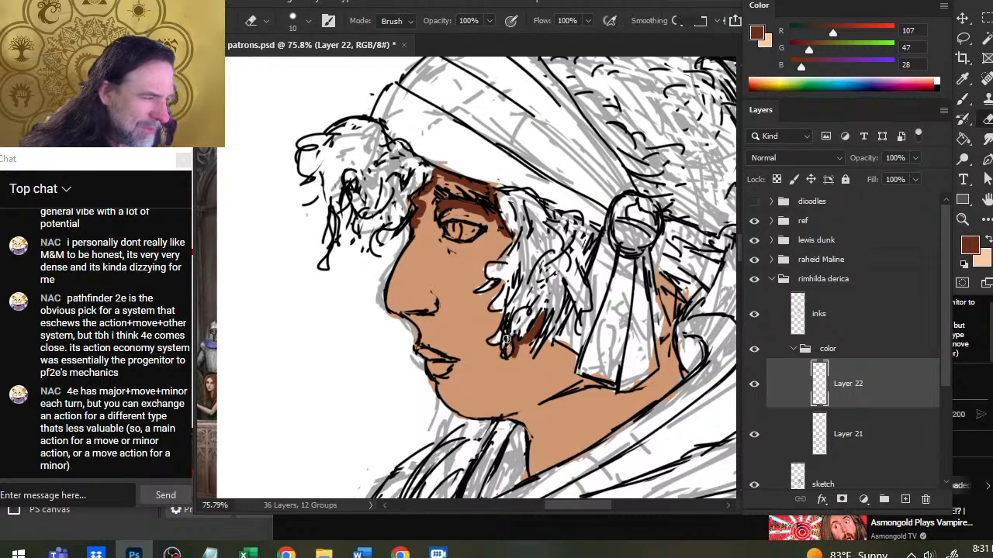
key("b")
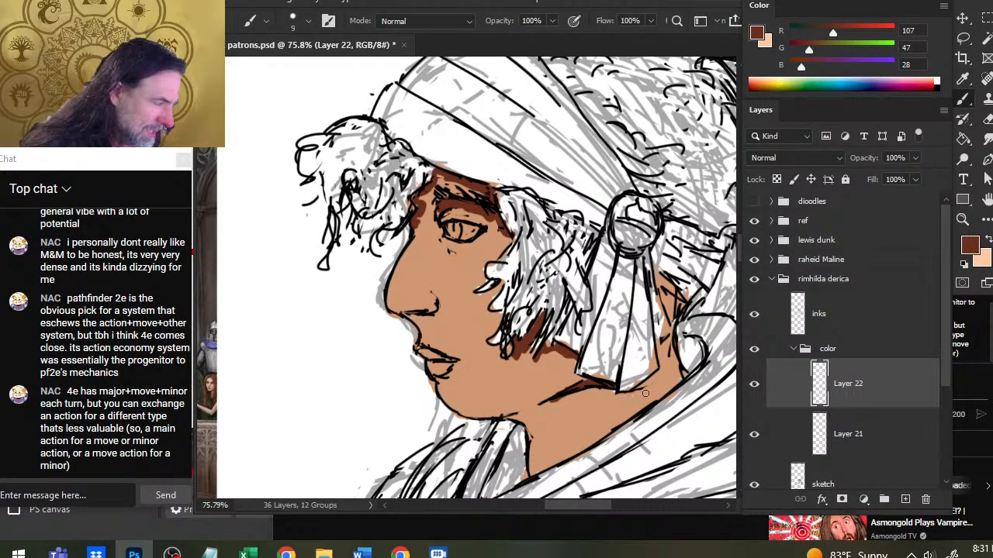
left_click_drag(646, 393, 655, 384)
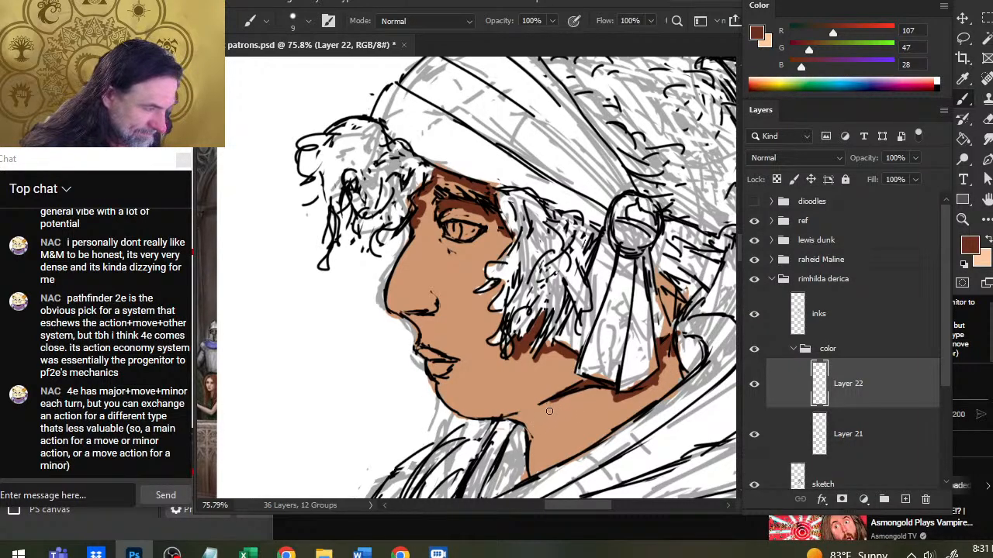
Add shadow to the neck below the jaw and blend it with the Smudge tool at 25 px and 60% strength.
key("r")
key("b")
key("r")
mouse_move(519, 417)
left_mouse_down()
mouse_move(546, 417)
mouse_move(521, 416)
mouse_move(582, 391)
mouse_move(566, 396)
mouse_move(557, 426)
mouse_move(529, 420)
mouse_move(532, 430)
mouse_move(546, 424)
mouse_move(536, 422)
mouse_move(597, 389)
mouse_move(607, 398)
mouse_move(638, 392)
mouse_move(622, 405)
mouse_move(600, 389)
mouse_move(582, 407)
mouse_move(593, 407)
mouse_move(539, 414)
mouse_move(552, 410)
mouse_move(549, 448)
mouse_move(543, 416)
mouse_move(557, 454)
mouse_move(539, 420)
mouse_move(535, 454)
left_mouse_up()
key("]")
key("]")
key("]")
key("]")
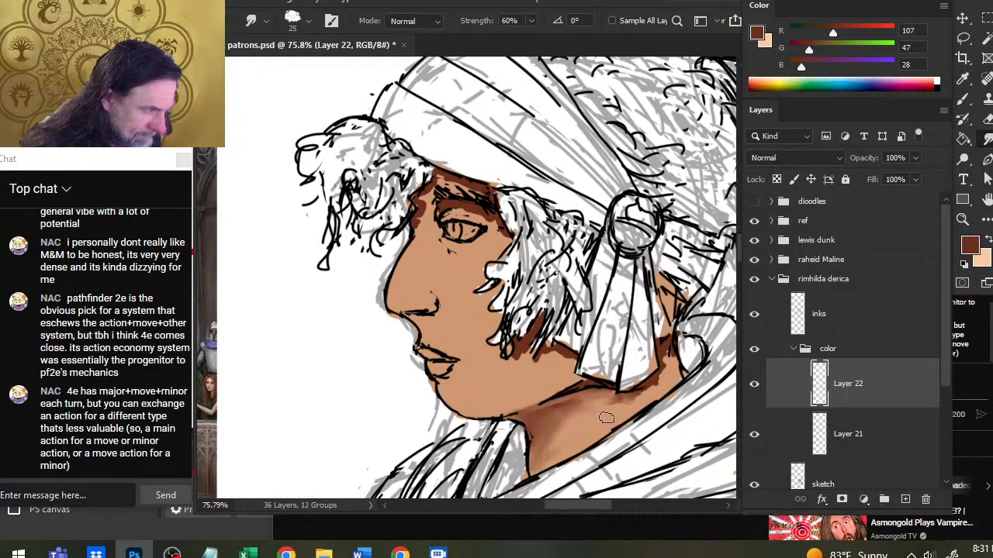
Paint a dark shadow where the neck meets the collar and smudge it up toward the headscarf's hanging ends.
key("b")
mouse_move(532, 470)
left_mouse_down()
mouse_move(543, 465)
mouse_move(535, 470)
left_mouse_up()
key("r")
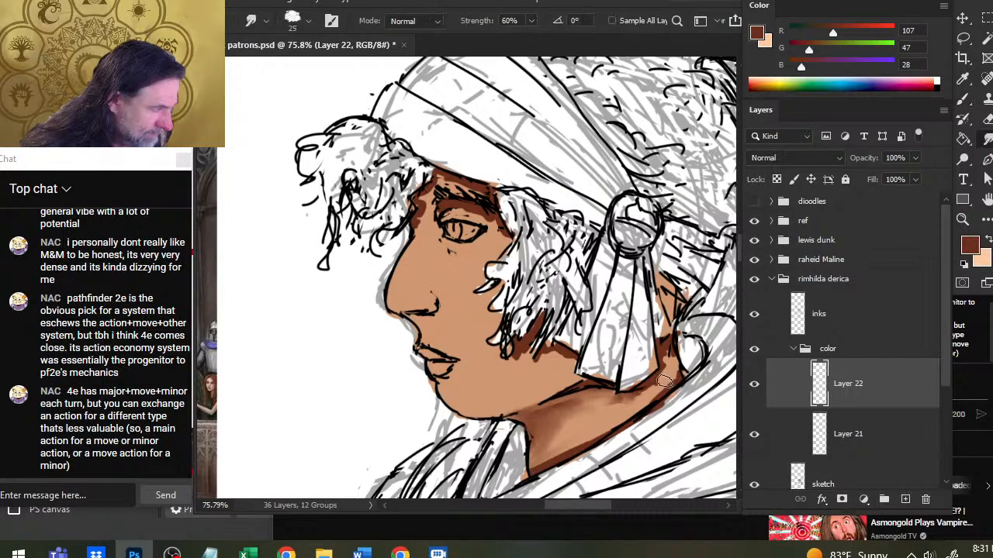
mouse_move(679, 378)
left_mouse_down()
mouse_move(671, 350)
mouse_move(672, 367)
mouse_move(650, 380)
mouse_move(660, 383)
mouse_move(631, 390)
left_mouse_up()
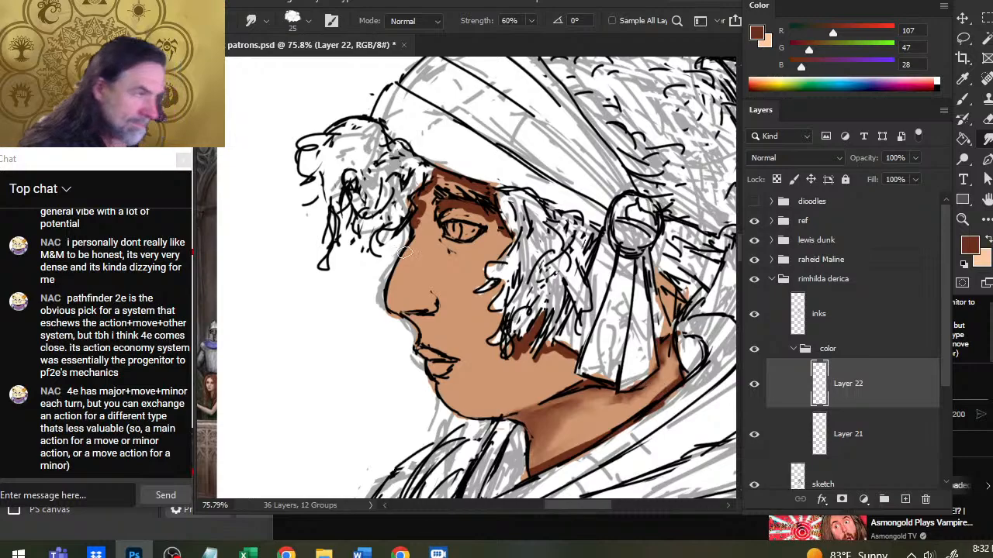
Paint a dark shadow along the underside of the nose and smudge it into the skin.
key("b")
key("r")
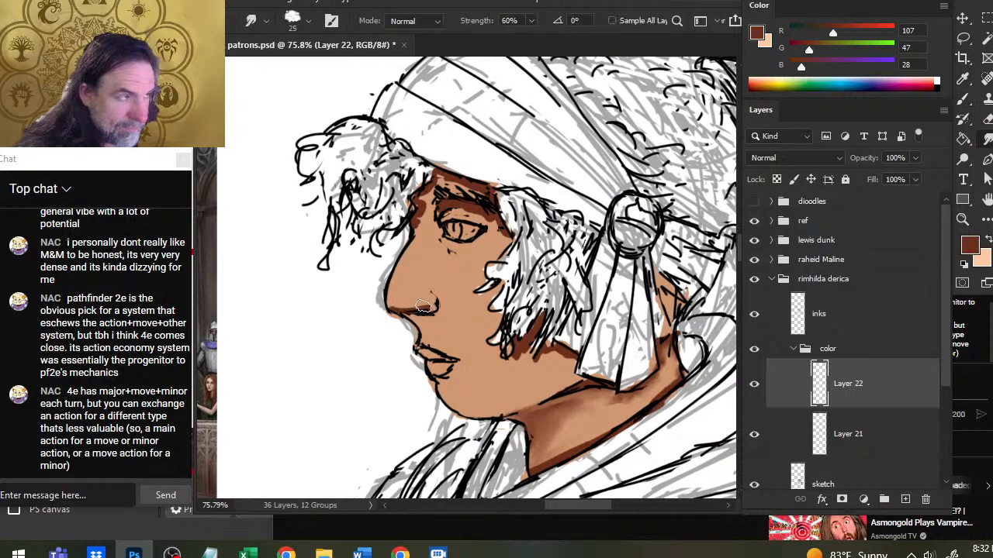
mouse_move(409, 302)
left_mouse_down()
mouse_move(425, 307)
mouse_move(411, 323)
mouse_move(418, 335)
mouse_move(410, 325)
left_mouse_up()
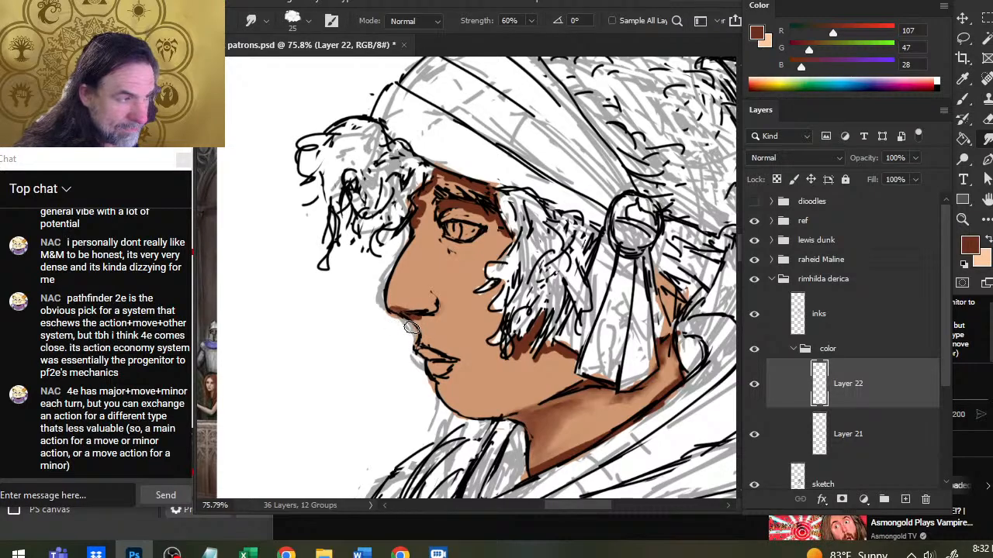
mouse_move(414, 289)
left_mouse_down()
mouse_move(423, 325)
mouse_move(400, 332)
left_mouse_up()
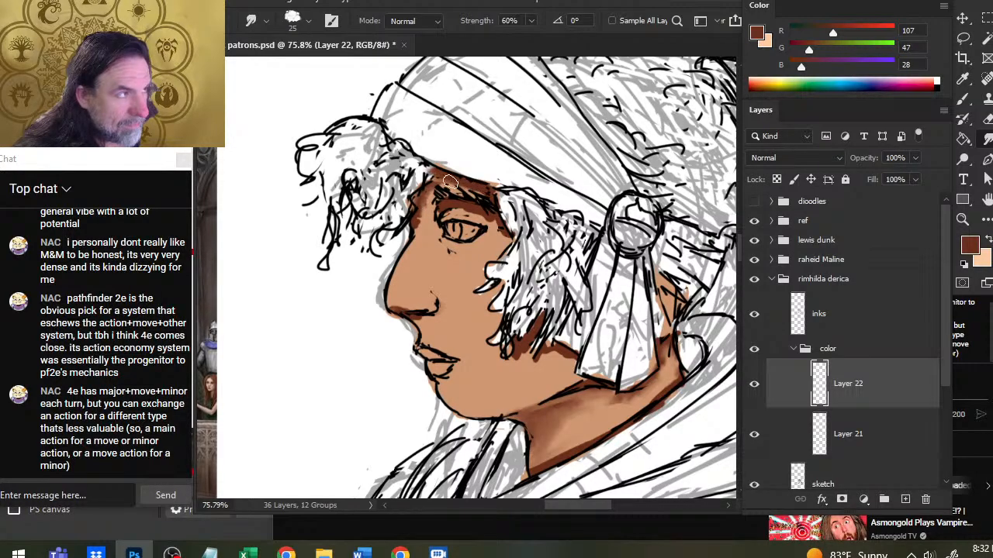
Smudge the forehead and brow shadows, then add and blend a soft shadow below the eye and at the nose bridge.
mouse_move(450, 182)
left_mouse_down()
mouse_move(479, 184)
mouse_move(494, 206)
mouse_move(482, 215)
mouse_move(448, 209)
mouse_move(473, 206)
mouse_move(480, 225)
mouse_move(461, 207)
left_mouse_up()
key("b")
mouse_move(467, 249)
left_mouse_down()
mouse_move(442, 243)
mouse_move(456, 251)
mouse_move(446, 254)
mouse_move(466, 256)
mouse_move(451, 265)
mouse_move(430, 246)
mouse_move(464, 261)
mouse_move(456, 253)
mouse_move(442, 261)
mouse_move(428, 247)
mouse_move(455, 264)
mouse_move(445, 253)
mouse_move(476, 259)
mouse_move(471, 260)
left_mouse_up()
key("r")
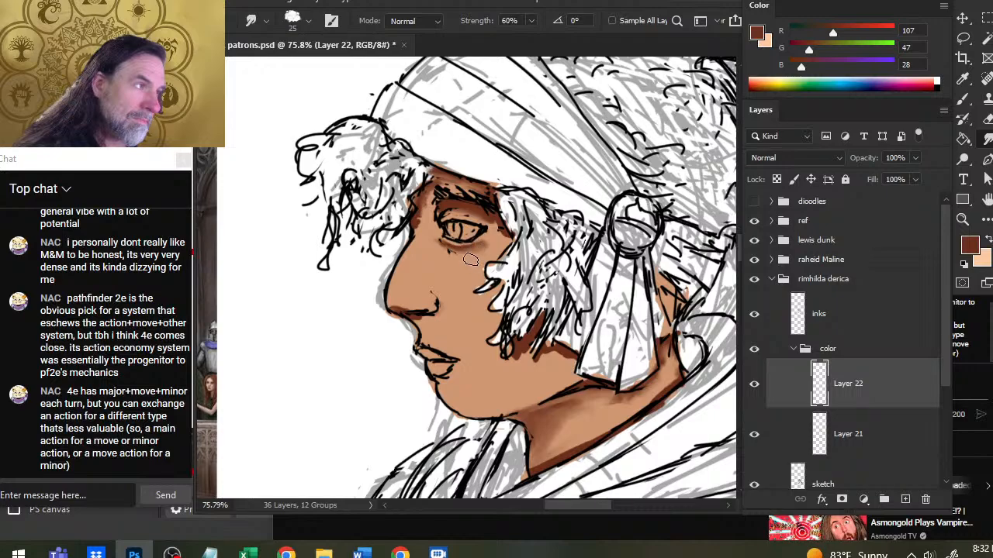
mouse_move(471, 260)
left_mouse_down()
mouse_move(458, 231)
mouse_move(491, 241)
mouse_move(479, 253)
mouse_move(493, 228)
mouse_move(468, 208)
mouse_move(484, 225)
mouse_move(459, 213)
mouse_move(480, 229)
mouse_move(460, 211)
mouse_move(471, 205)
mouse_move(504, 248)
mouse_move(492, 224)
mouse_move(492, 254)
mouse_move(483, 254)
mouse_move(487, 240)
mouse_move(473, 260)
mouse_move(427, 237)
mouse_move(456, 253)
mouse_move(452, 247)
mouse_move(468, 256)
left_mouse_up()
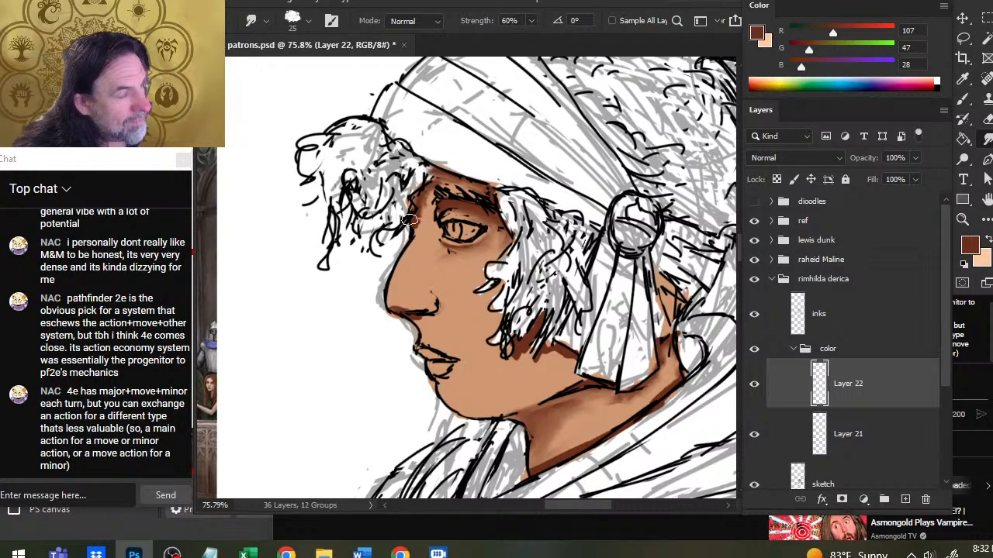
mouse_move(409, 221)
left_mouse_down()
mouse_move(423, 195)
mouse_move(423, 212)
left_mouse_up()
Blend the nose shadow with a 20 px Smudge brush and shade the area between the nose and upper lip.
key("bracketleft")
mouse_move(413, 316)
left_mouse_down()
mouse_move(414, 303)
mouse_move(409, 318)
mouse_move(441, 293)
left_mouse_up()
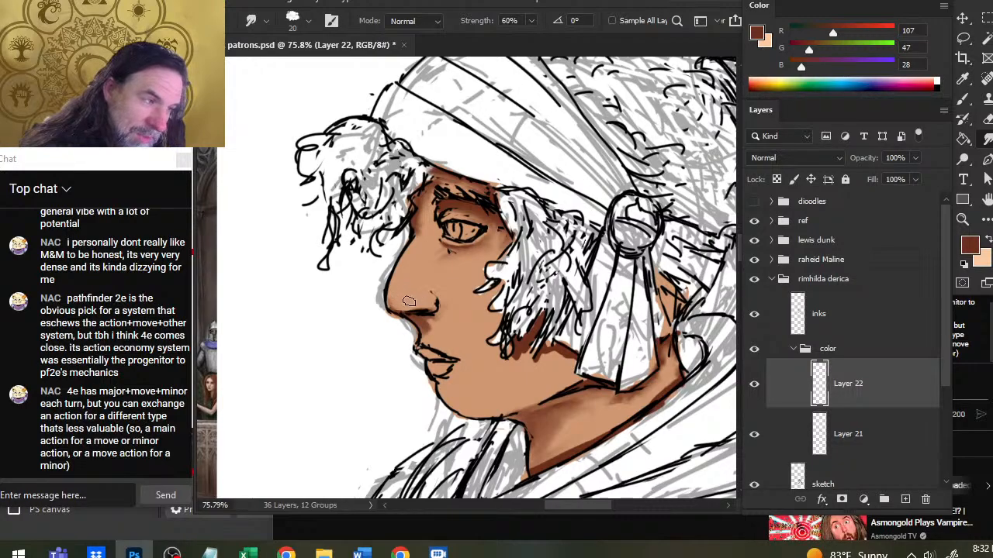
key("b")
key("r")
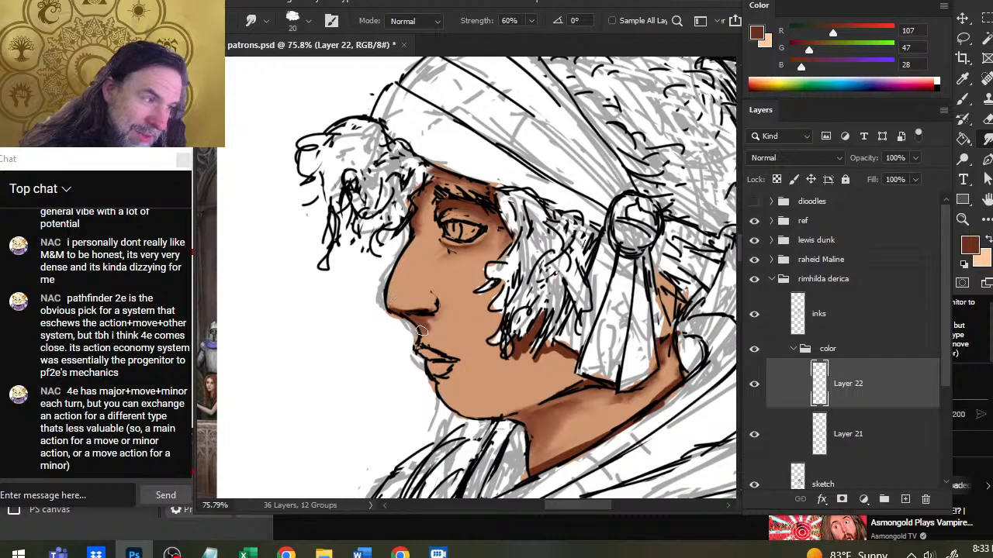
Paint shadows under the nose and lower lip with an 8 px brush, and smudge the cheek shadow below the side curls.
key("b")
key("r")
key("b")
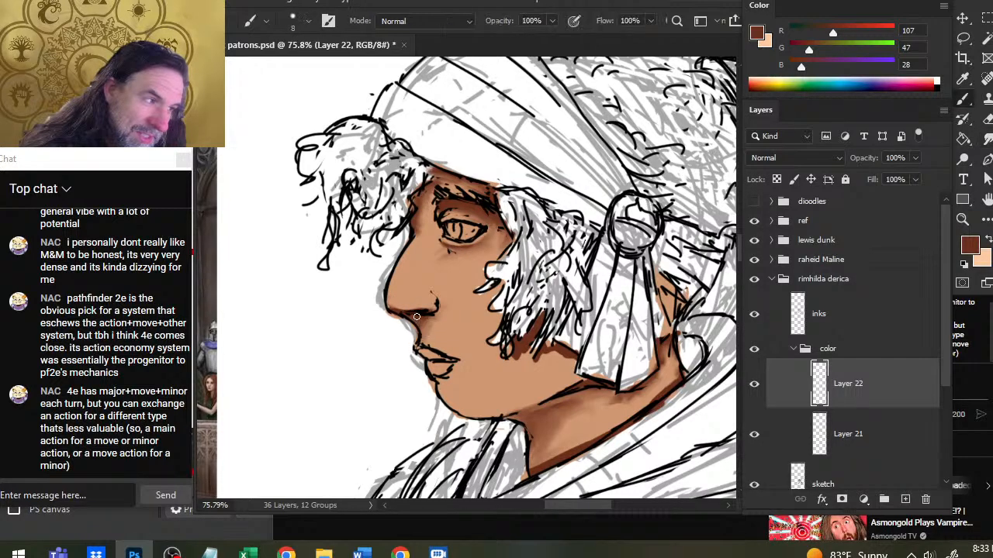
key("r")
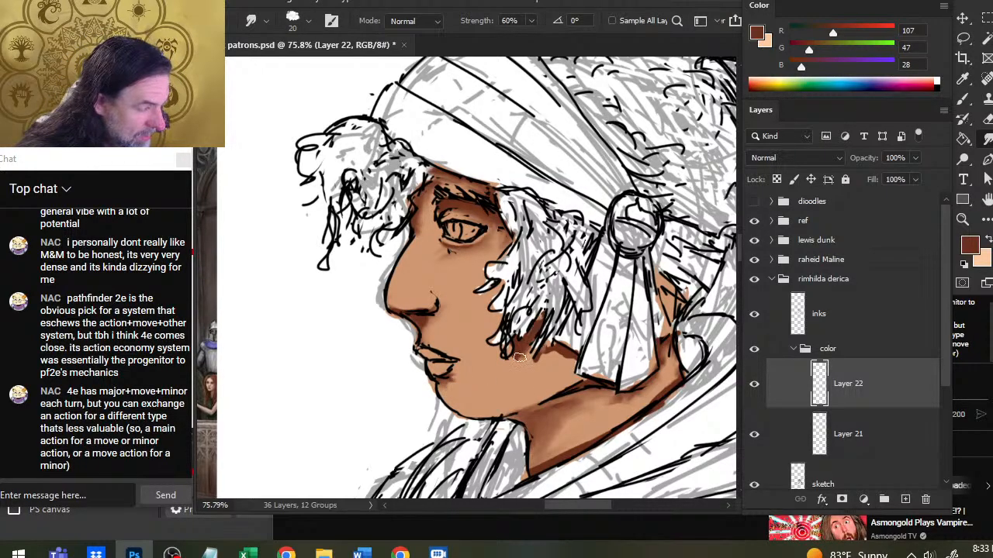
mouse_move(530, 342)
left_mouse_down()
mouse_move(567, 358)
mouse_move(563, 348)
mouse_move(546, 370)
mouse_move(567, 352)
left_mouse_up()
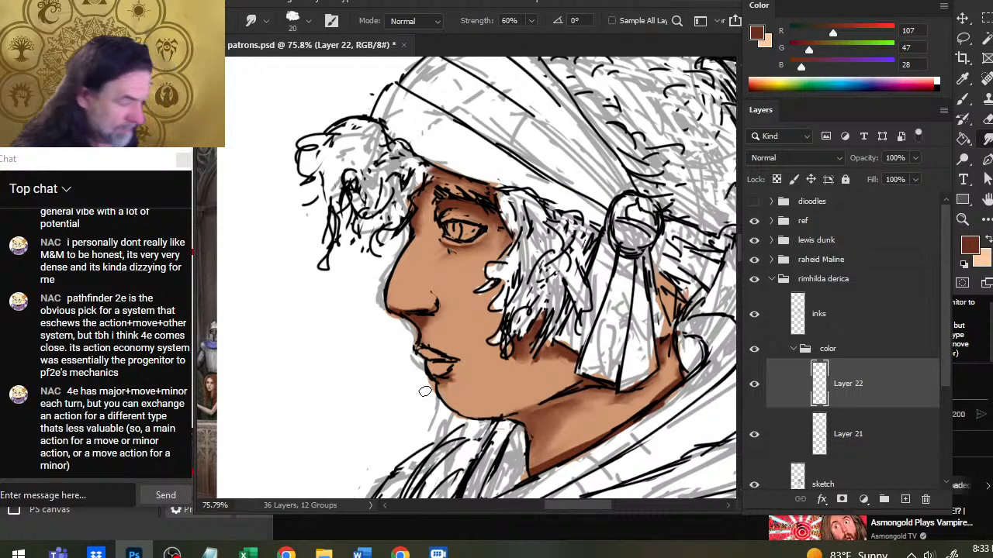
Darken the forehead shadow along the headscarf's lower edge and smudge it toward the eyebrow.
key("b")
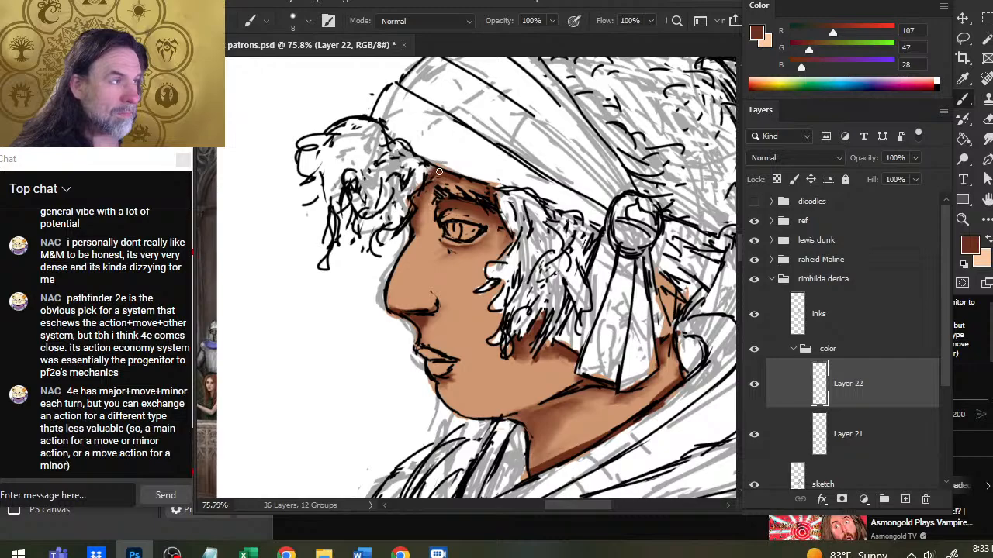
key("r")
left_click_drag(469, 185, 487, 194)
key("b")
key("r")
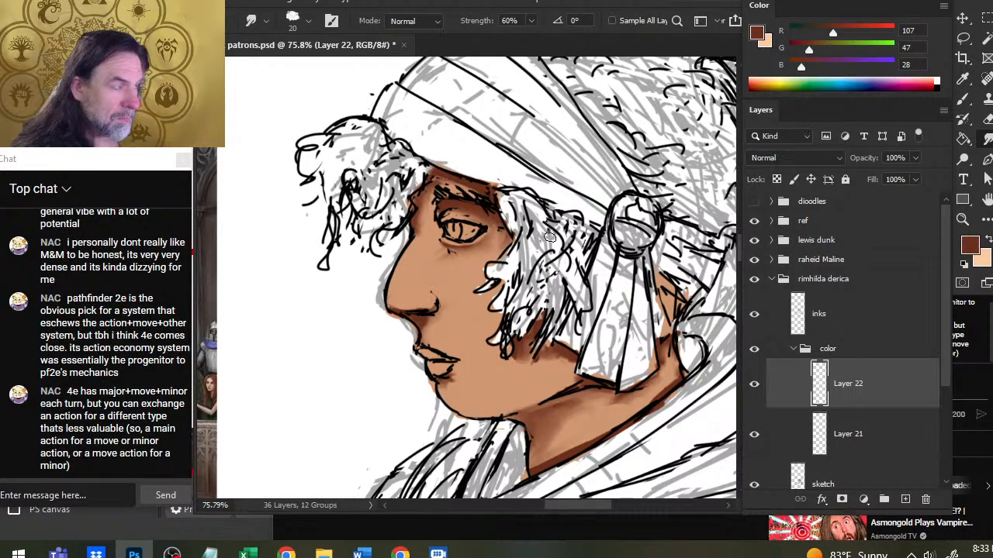
Paint dark shadow on the cheek along the front edge of the side curls and smudge it into the skin.
key("z")
left_click_drag(553, 245, 486, 240)
left_click_drag(529, 273, 563, 275)
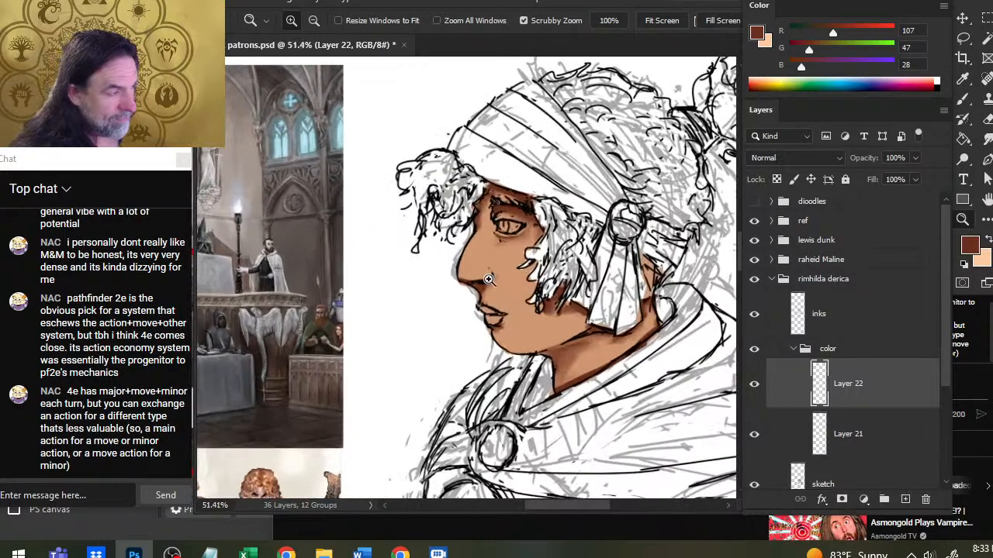
key("b")
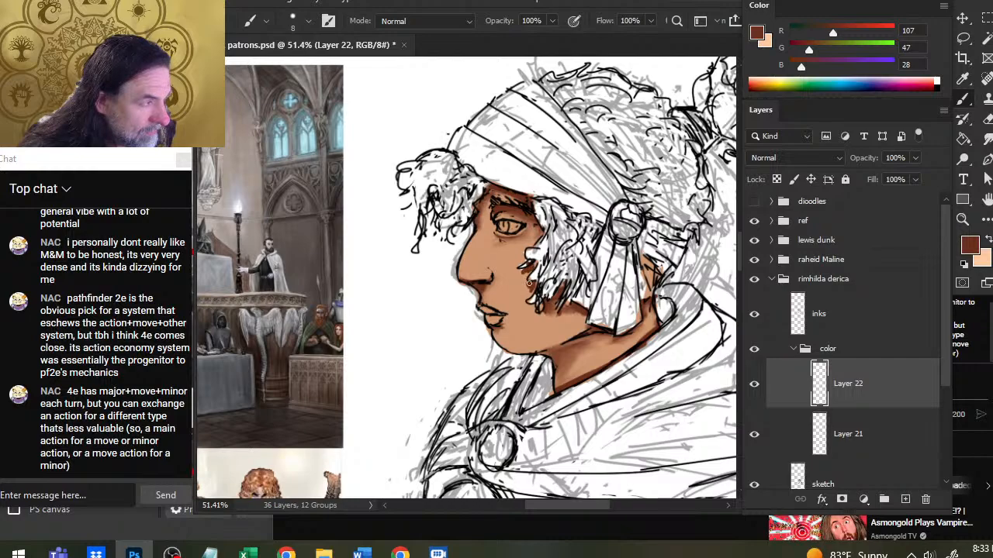
key("r")
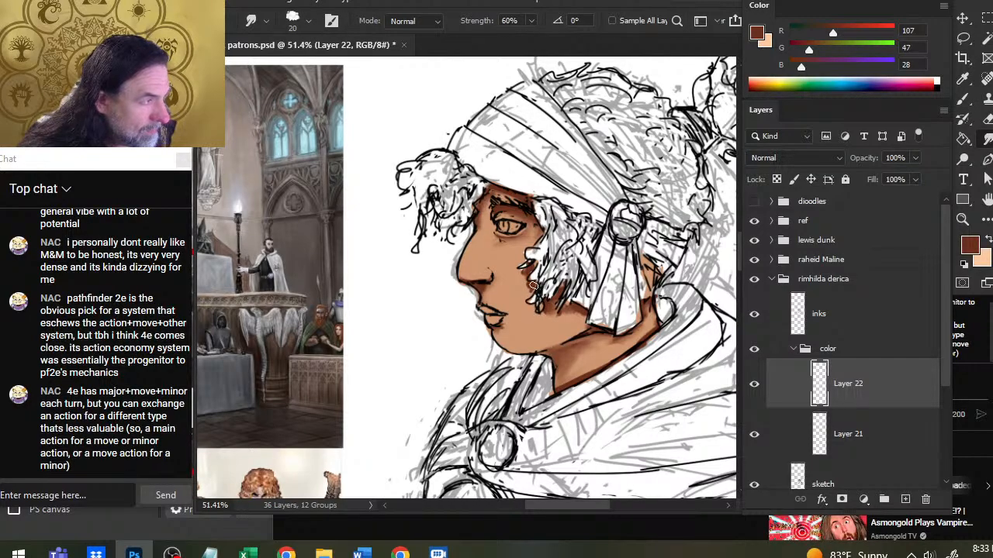
key("b")
key("r")
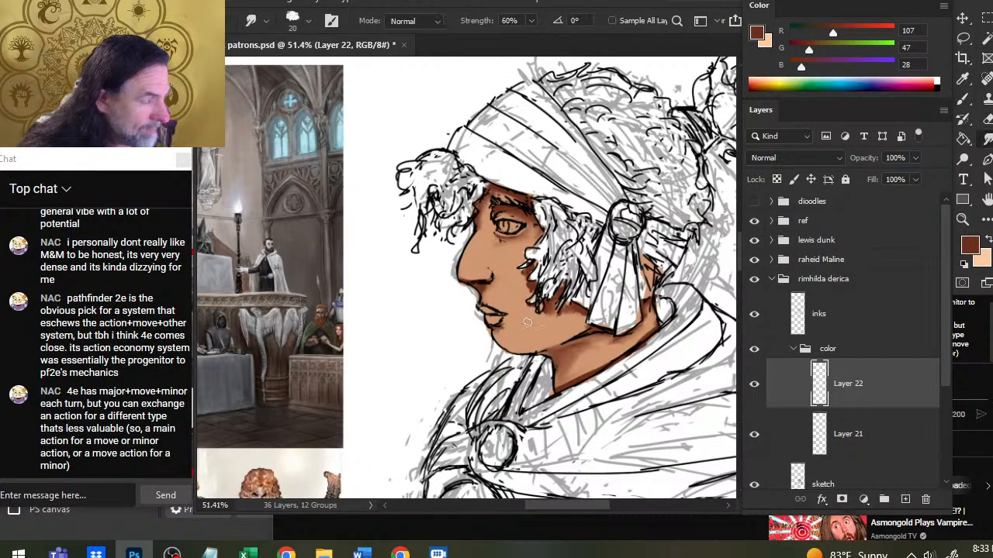
key("b")
key("r")
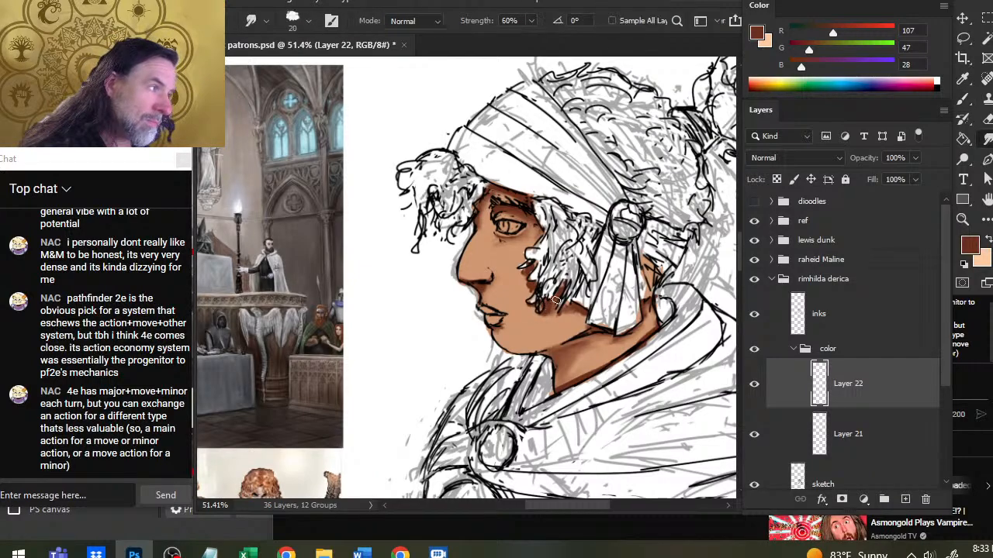
Deepen and smudge the shadow around the lower tips of the side curls near the jaw.
key("b")
key("r")
left_click_drag(574, 307, 574, 302)
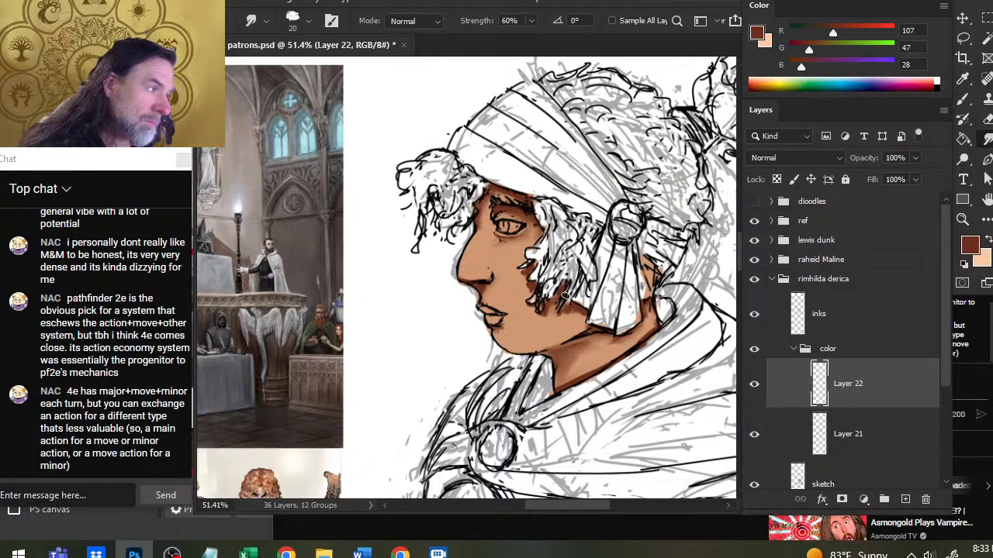
key("b")
key("r")
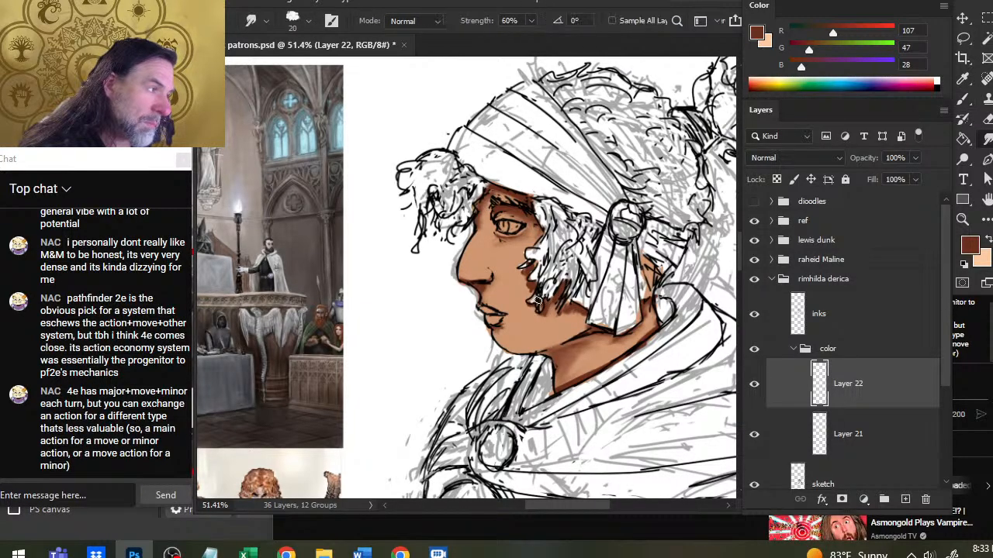
left_click_drag(541, 301, 527, 270)
Add small dark shadows at the temple beside the curls and around the eye, blending each with the Smudge tool.
key("b")
key("r")
key("b")
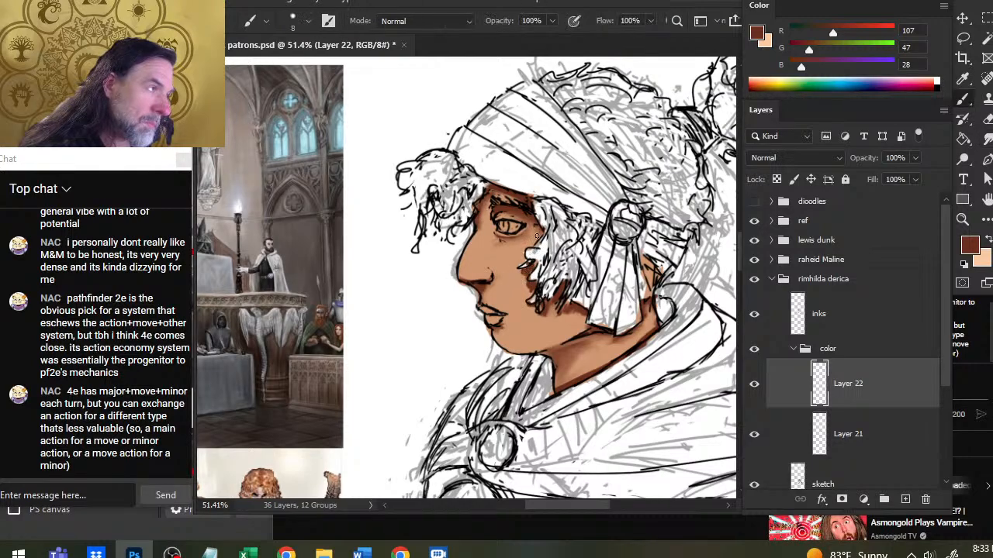
key("r")
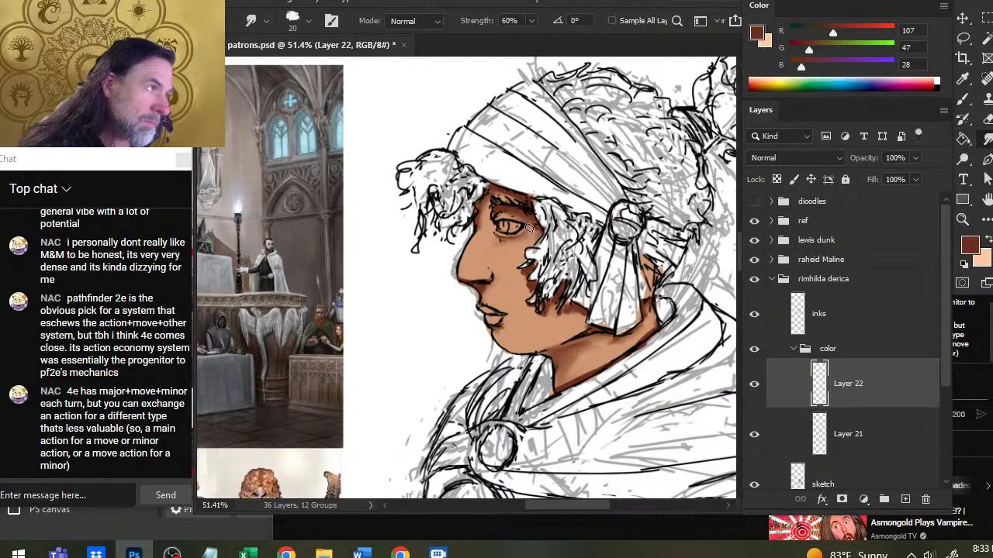
key("b")
key("r")
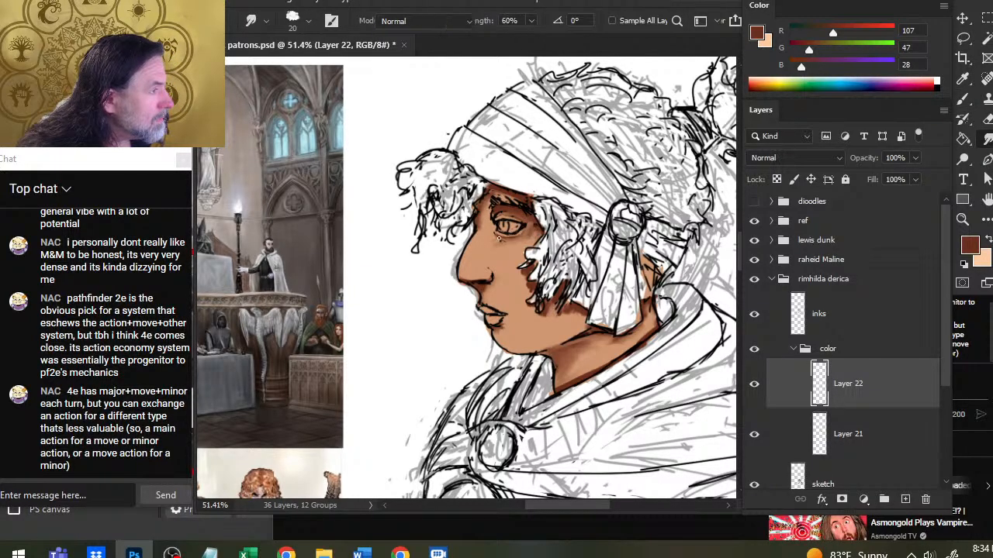
key("b")
key("r")
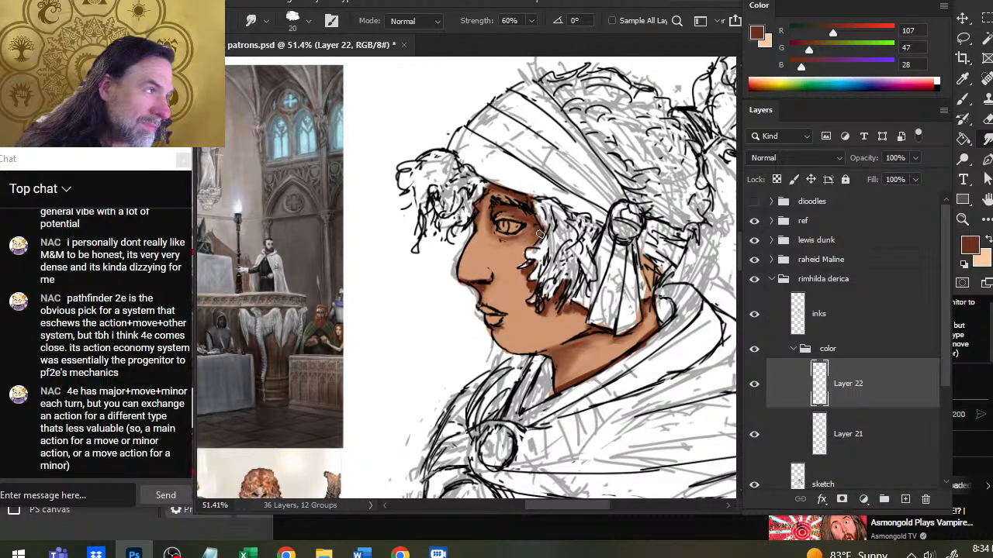
Add a new layer above Layer 22, paint a light peach (RGB 252, 202, 164) highlight on the upper cheek, and smudge it.
key("x")
key("b")
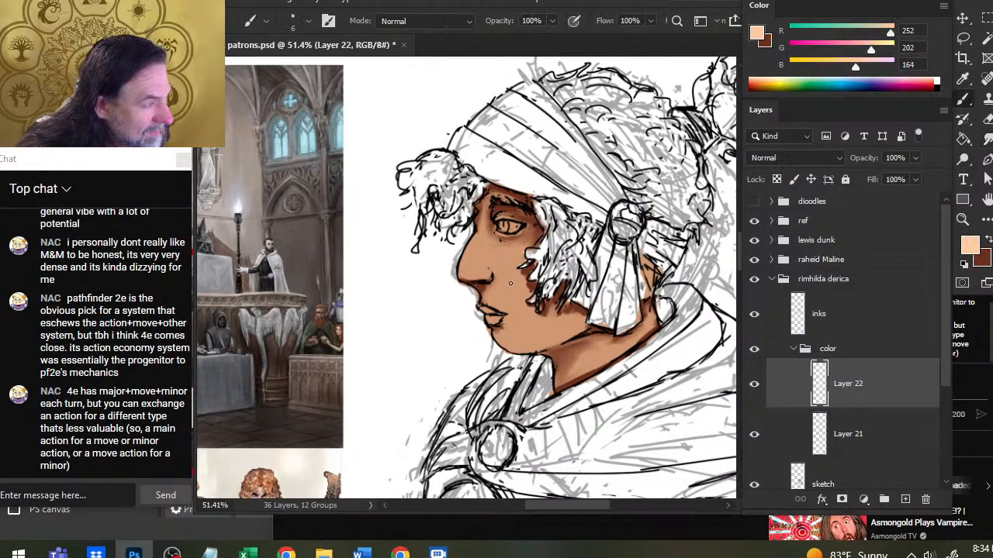
left_click(904, 499)
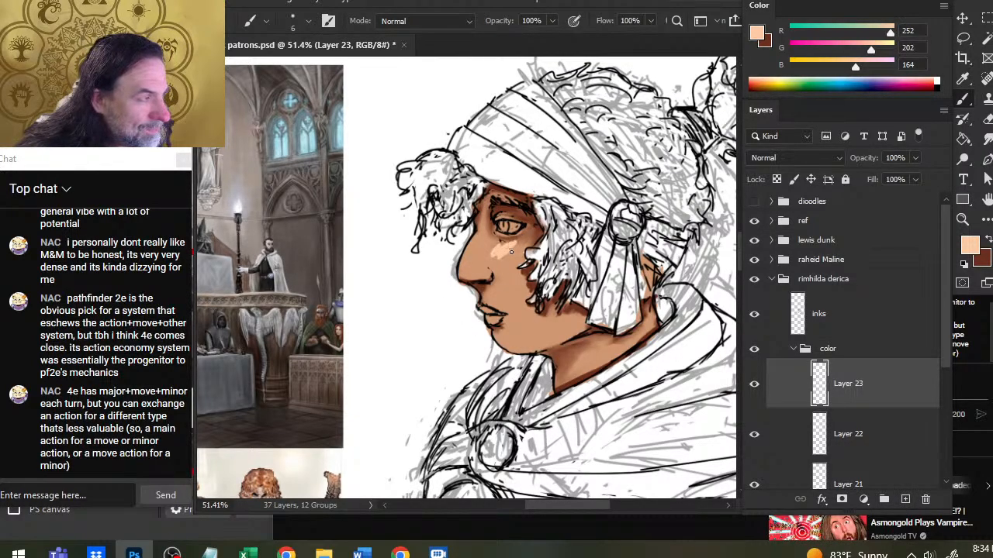
key("r")
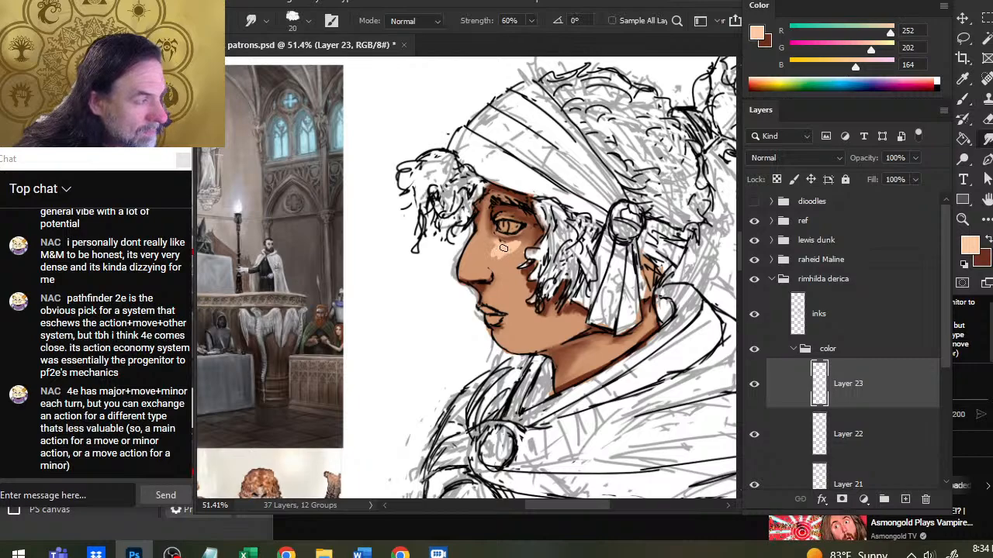
left_click_drag(503, 249, 498, 262)
Paint a light peach highlight along the side of the nose with a 6 px brush and smudge it into the skin.
key("b")
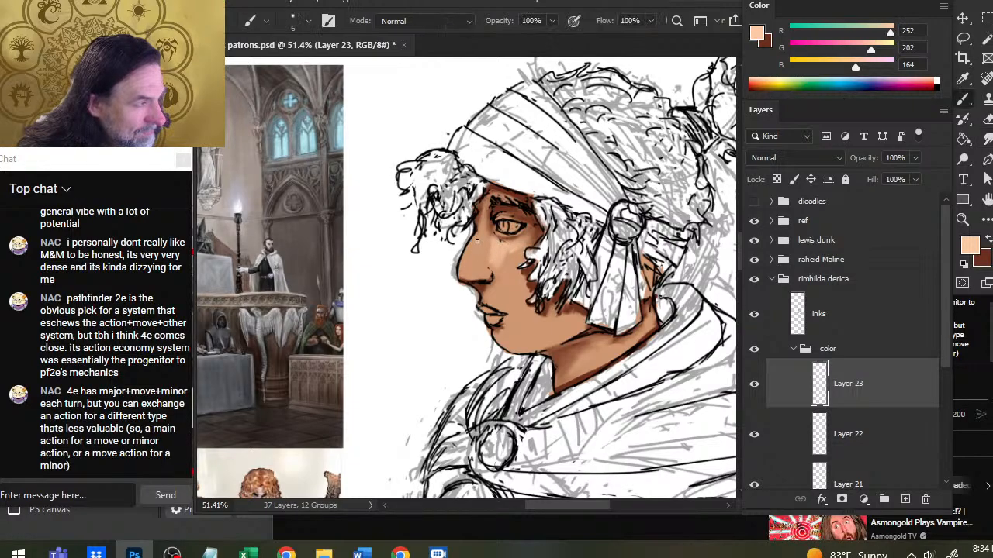
key("r")
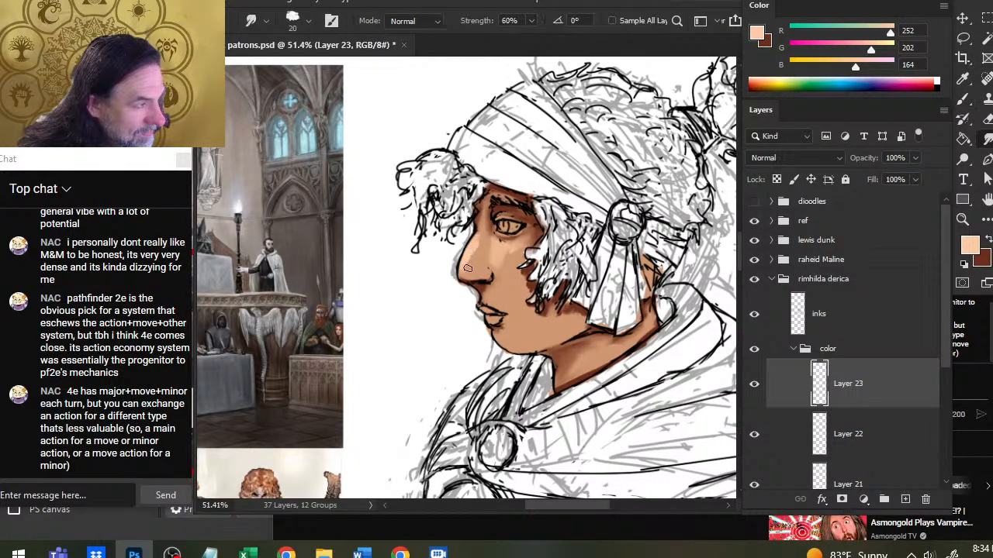
mouse_move(472, 268)
left_mouse_down()
mouse_move(472, 240)
mouse_move(464, 262)
mouse_move(477, 234)
mouse_move(486, 273)
left_mouse_up()
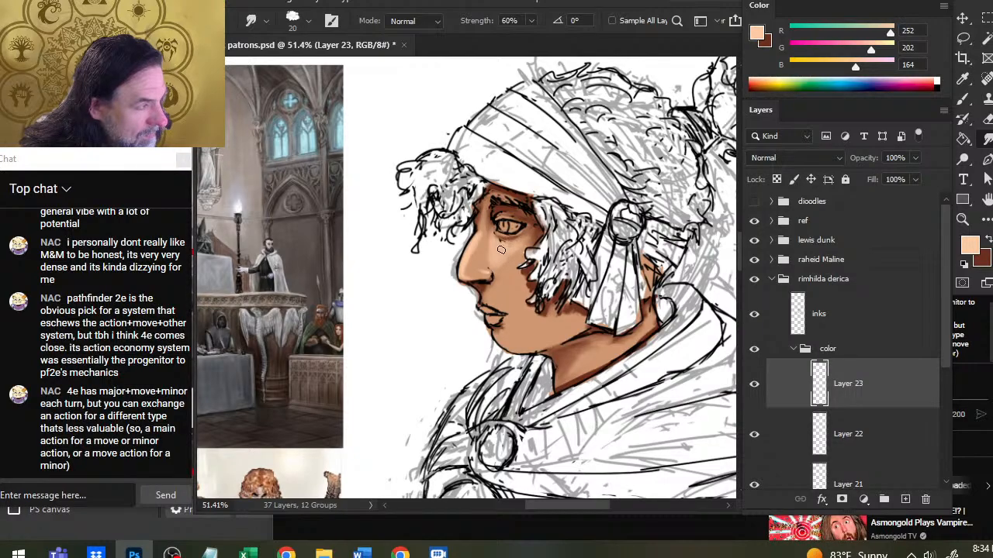
Paint light peach (RGB 252, 202, 164) highlights on the cheek below the eye and smudge them into the skin.
key("b")
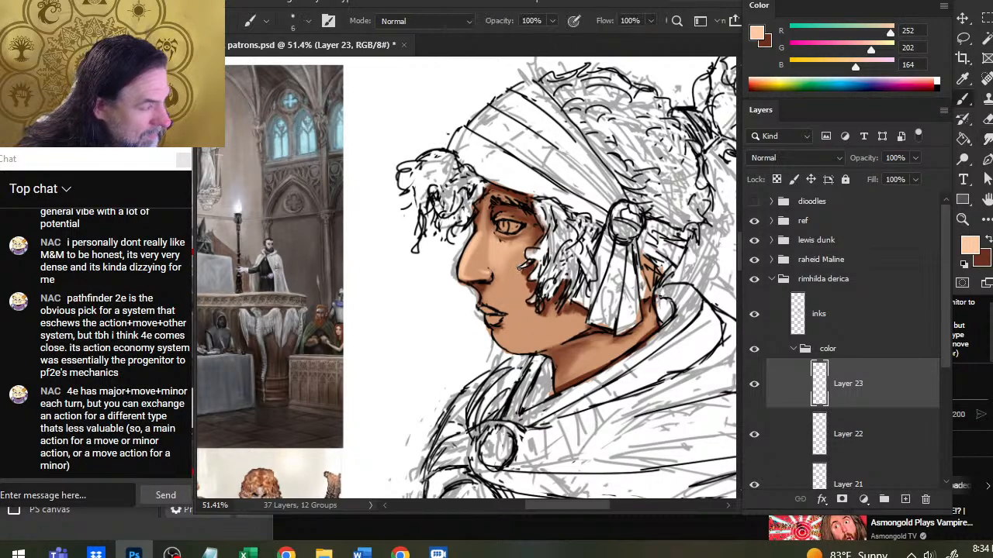
left_click_drag(504, 288, 507, 270)
key("r")
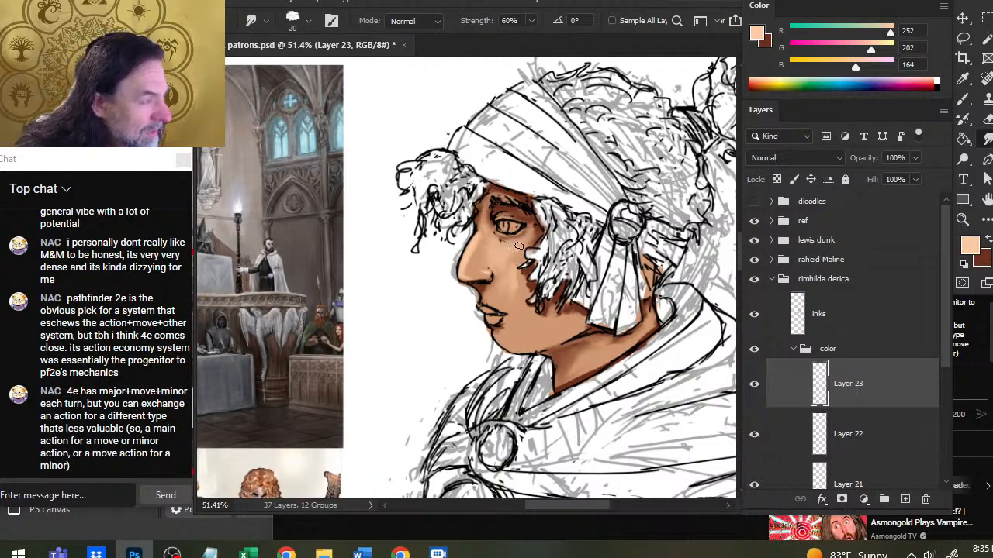
key("b")
key("r")
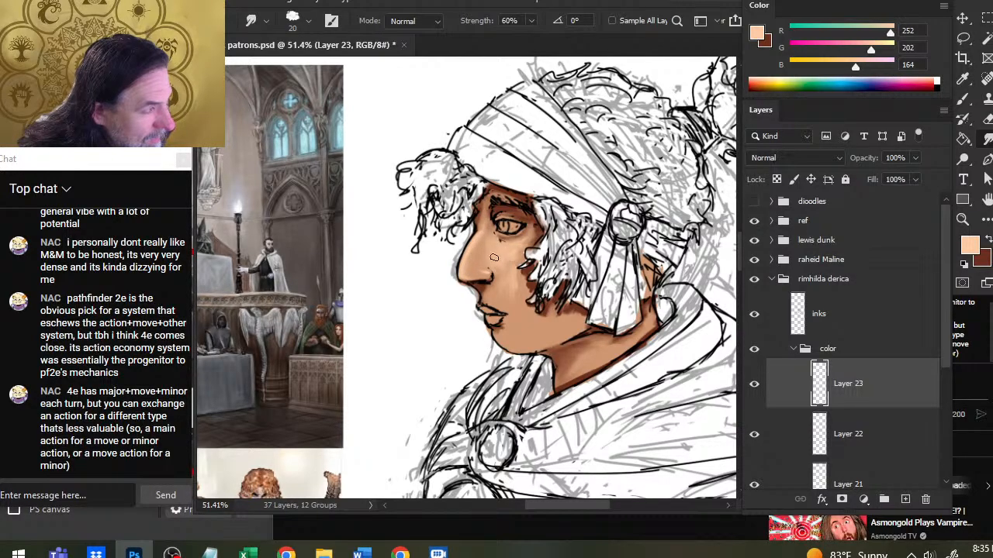
Dab dark brown (RGB 107, 47, 28) shading under the eye, smudge it, and merge Layer 23 down into Layer 22.
key("b")
key("x")
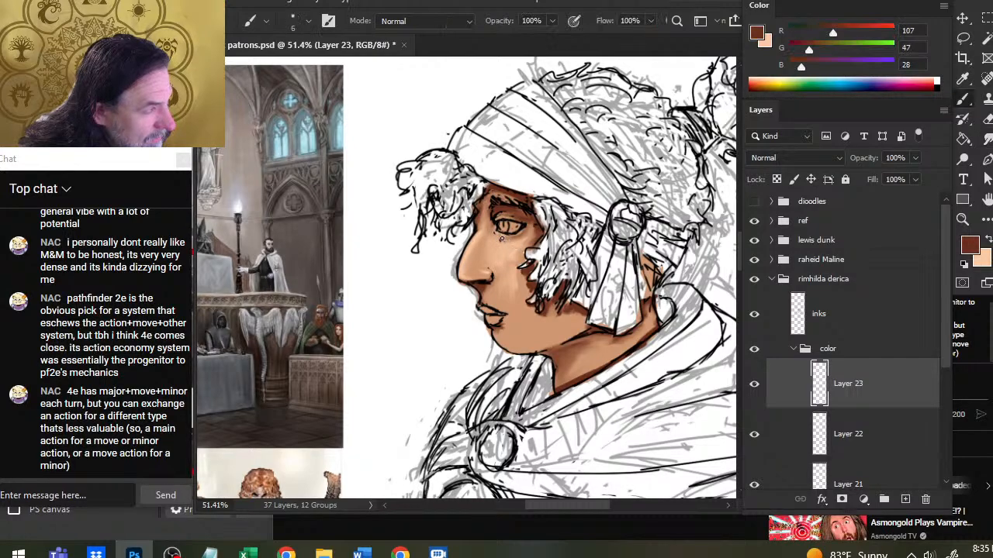
key("r")
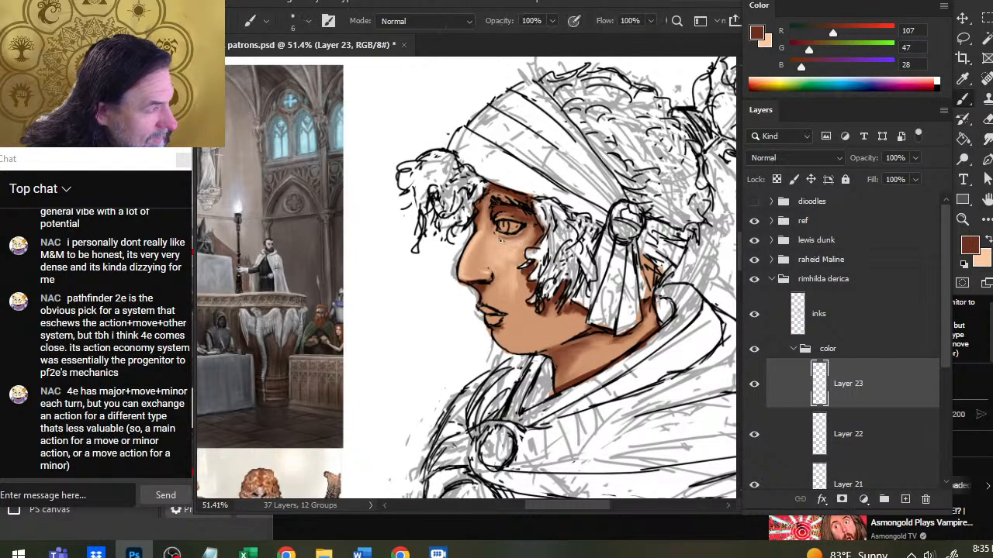
key("b")
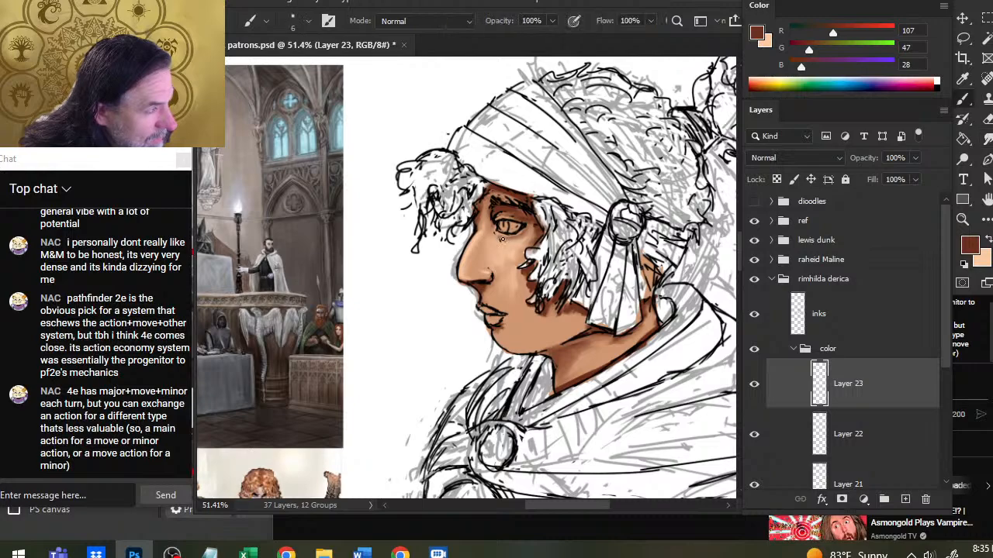
key("r")
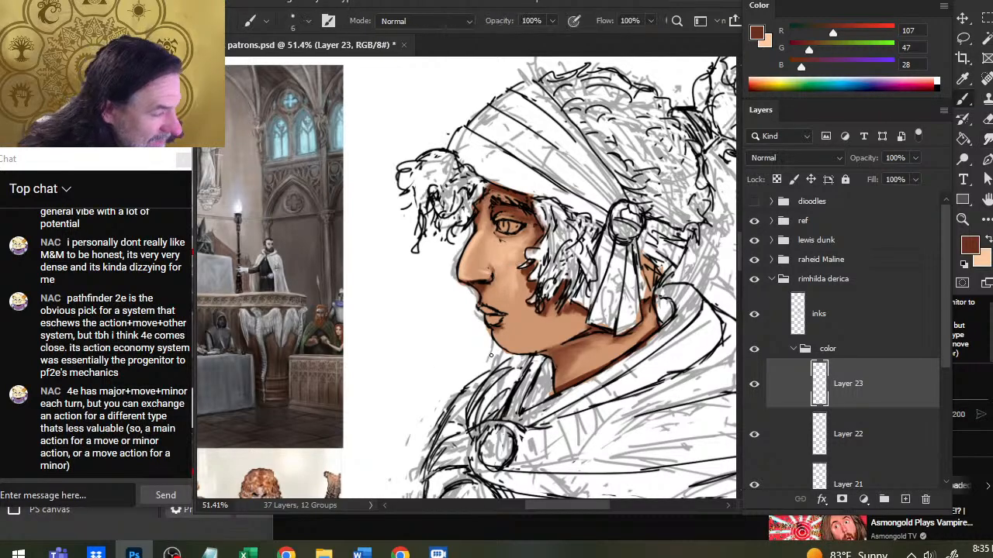
right_click(896, 396)
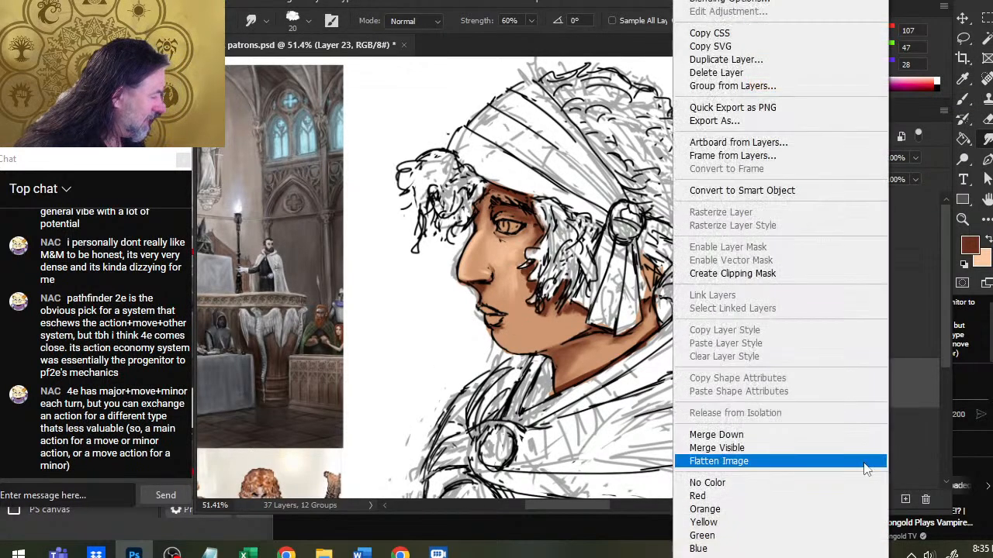
left_click(765, 435)
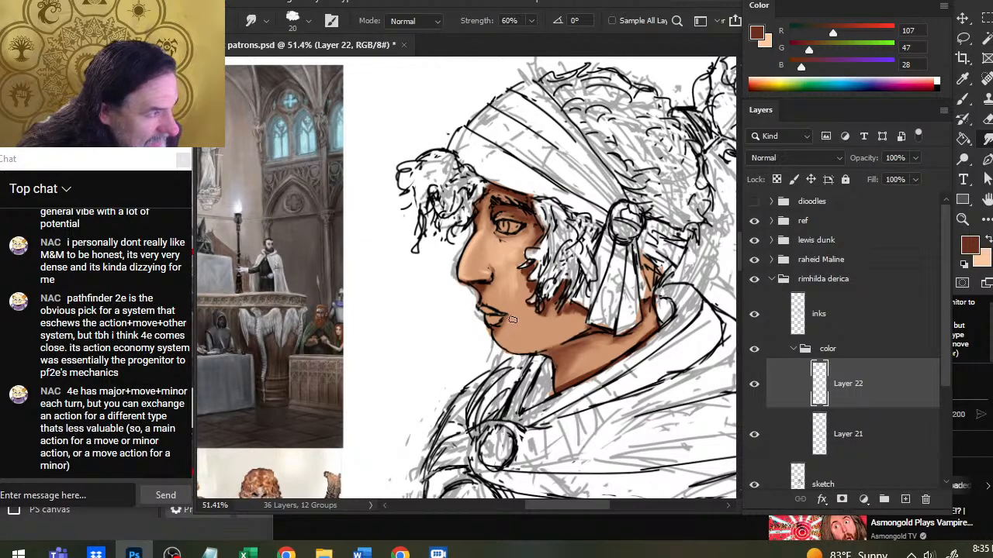
Paint a light peach (RGB 252, 202, 164) highlight between the nostril and the mouth and smudge it.
key("b")
key("x")
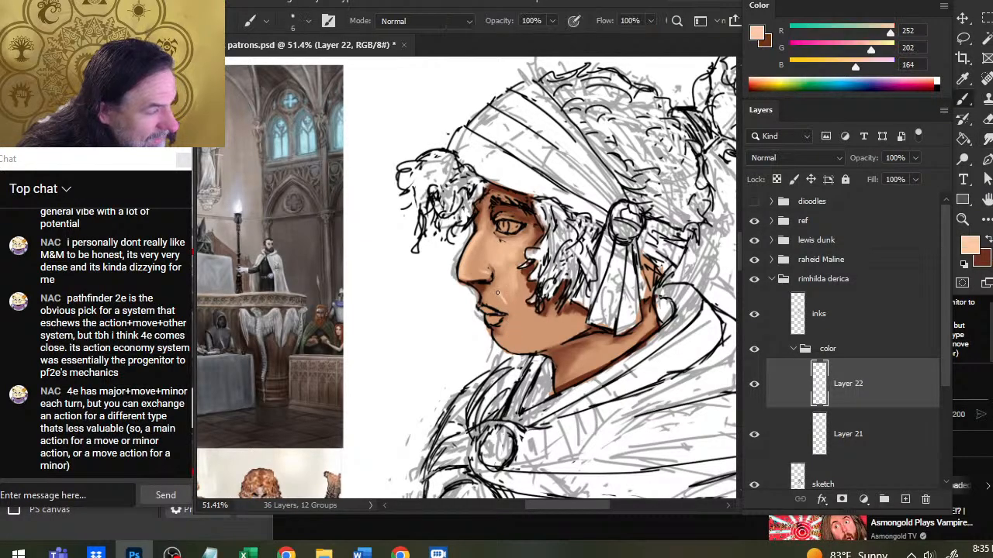
left_click_drag(497, 296, 506, 291)
key("r")
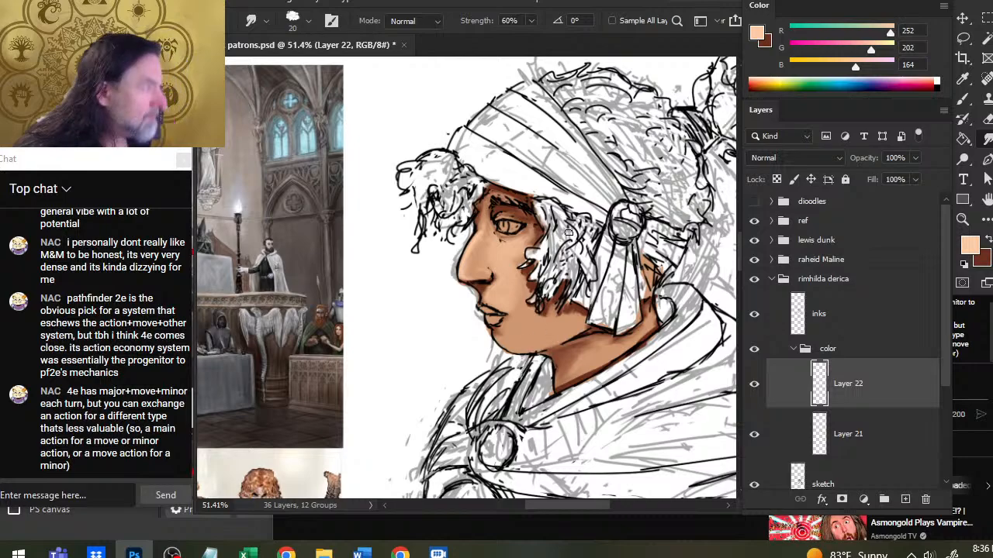
Paint a light peach highlight on the lower cheek beside the mouth and blend it with the Smudge tool.
key("b")
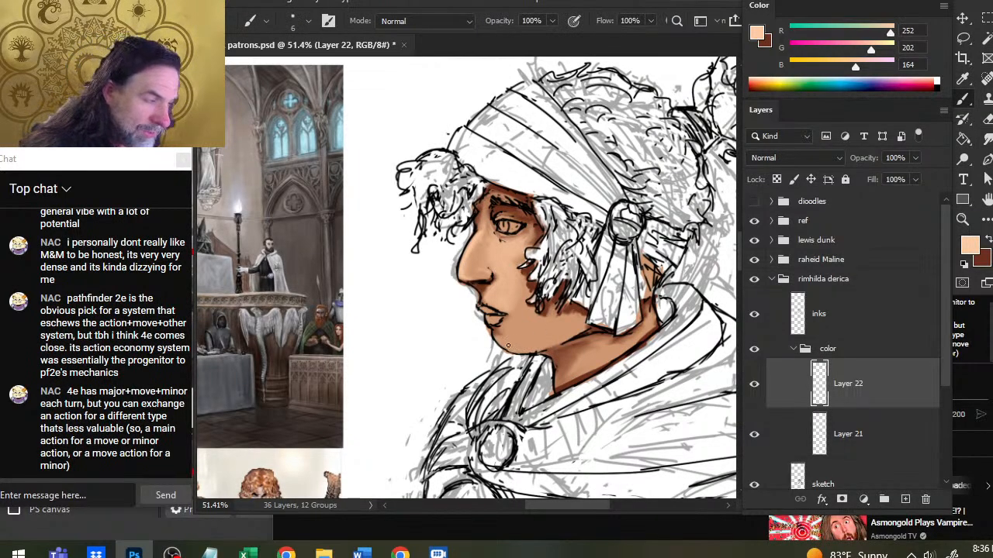
key("v")
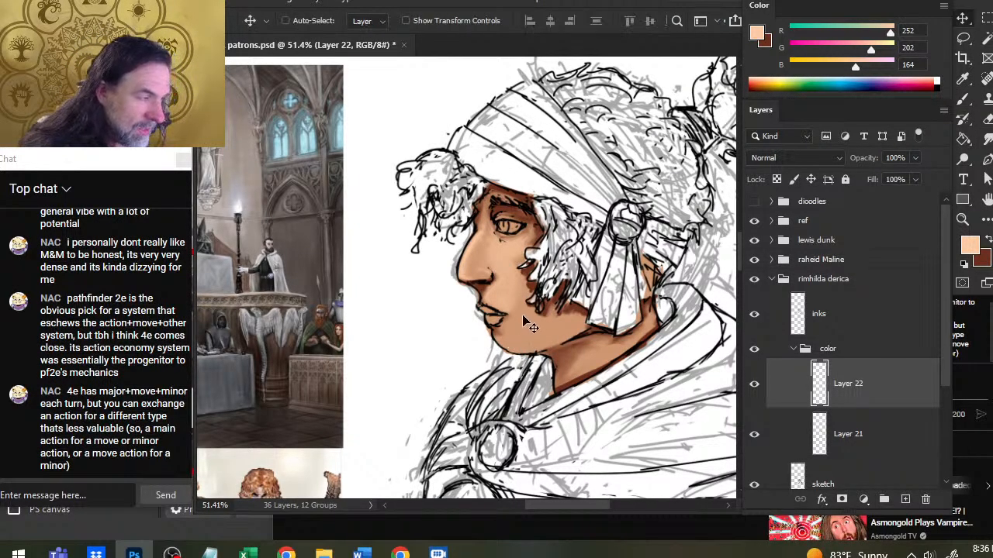
key("b")
mouse_move(518, 303)
left_mouse_down()
mouse_move(518, 315)
mouse_move(524, 306)
left_mouse_up()
key("r")
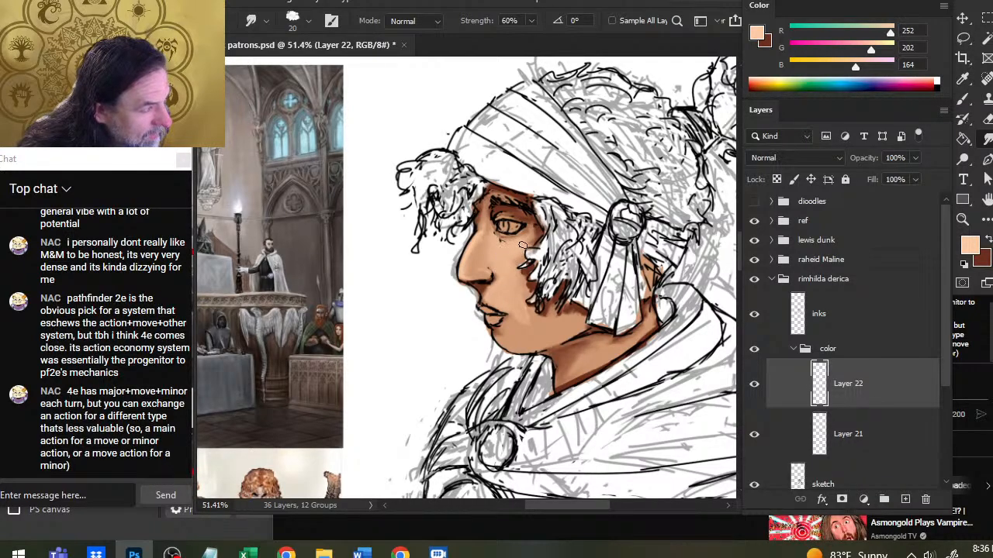
Add a light peach highlight just below the outer corner of the eye and smudge it.
key("b")
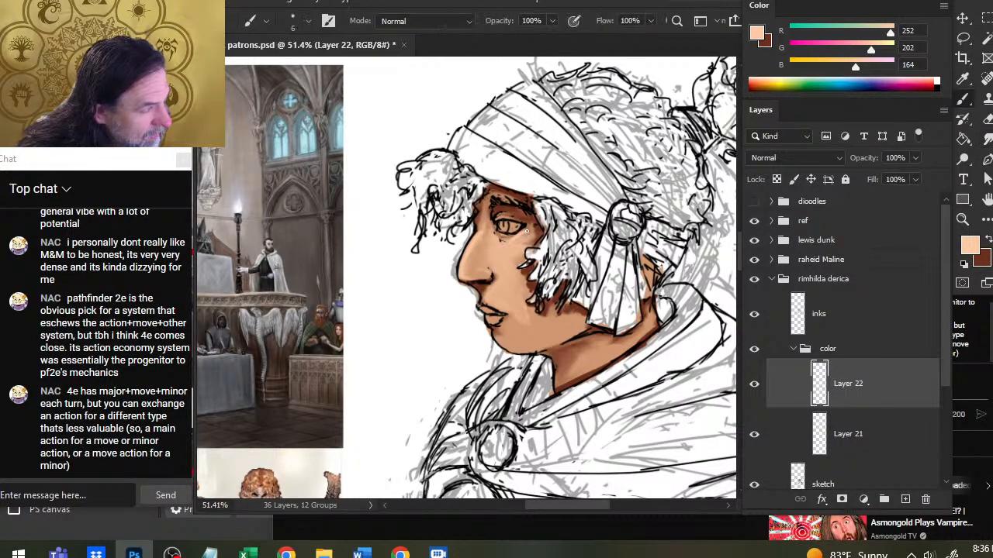
mouse_move(521, 233)
left_mouse_down()
mouse_move(530, 231)
mouse_move(513, 242)
mouse_move(524, 243)
mouse_move(506, 242)
mouse_move(532, 236)
mouse_move(526, 242)
left_mouse_up()
key("r")
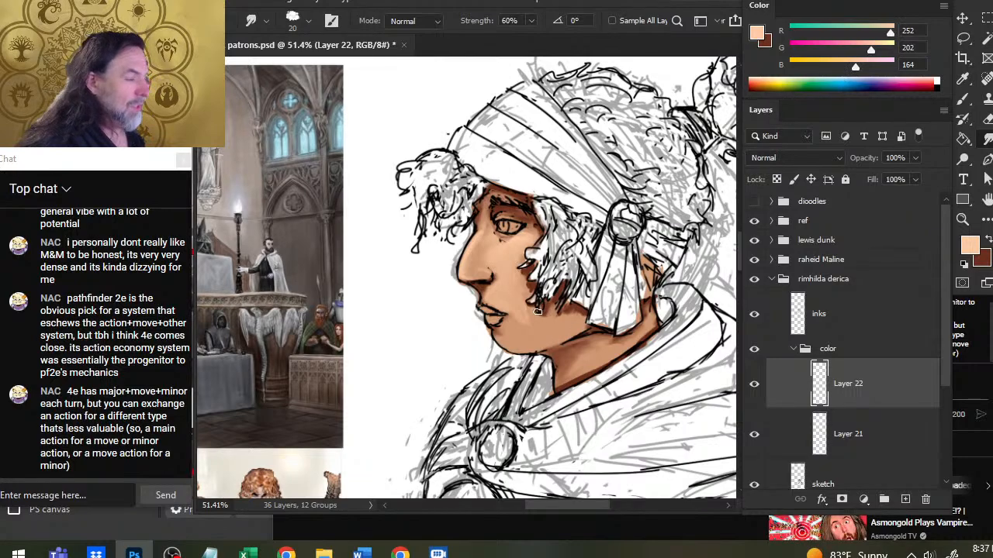
Sample the jaw's skin tone, adjust it to a muted peach (RGB 210, 162, 130), and add a new layer above Layer 22.
key("b")
left_click(554, 324, "alt")
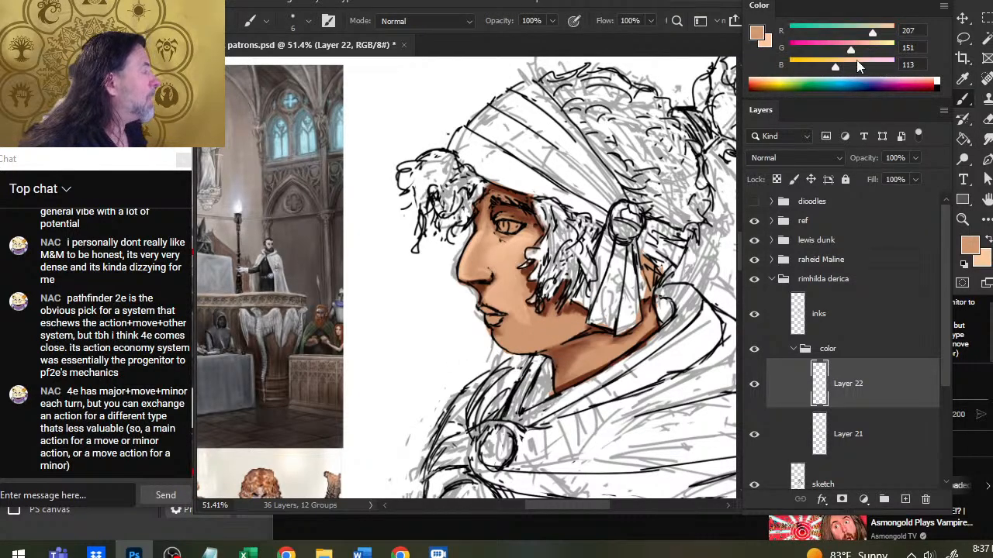
left_click_drag(873, 36, 858, 67)
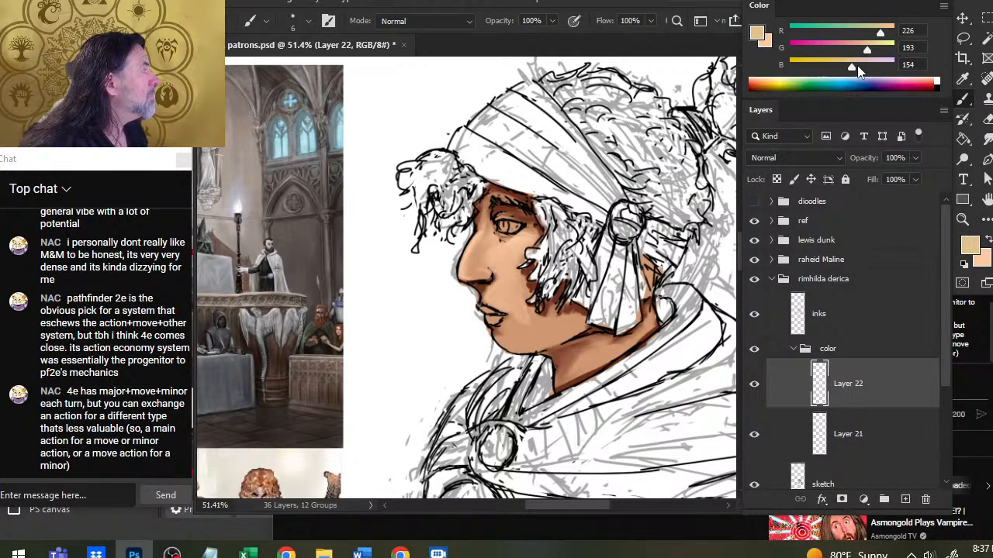
left_click(858, 68)
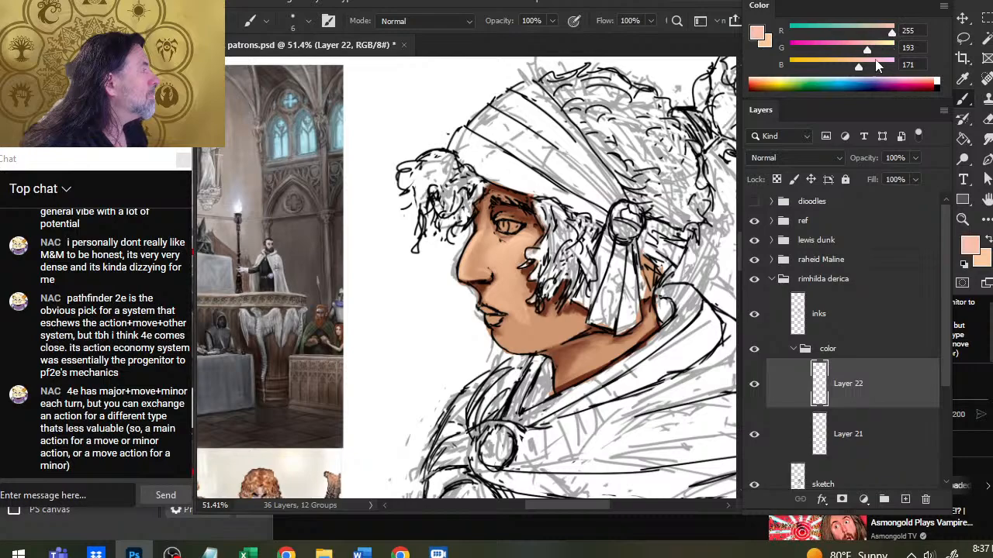
left_click(884, 33)
left_click(883, 33)
left_click(865, 49)
left_click(854, 49)
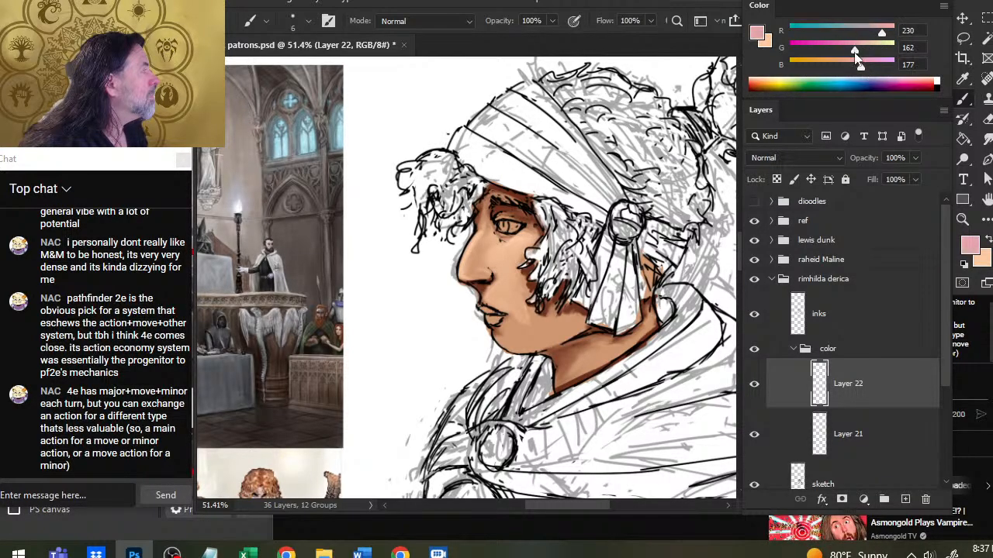
left_click_drag(859, 66, 843, 67)
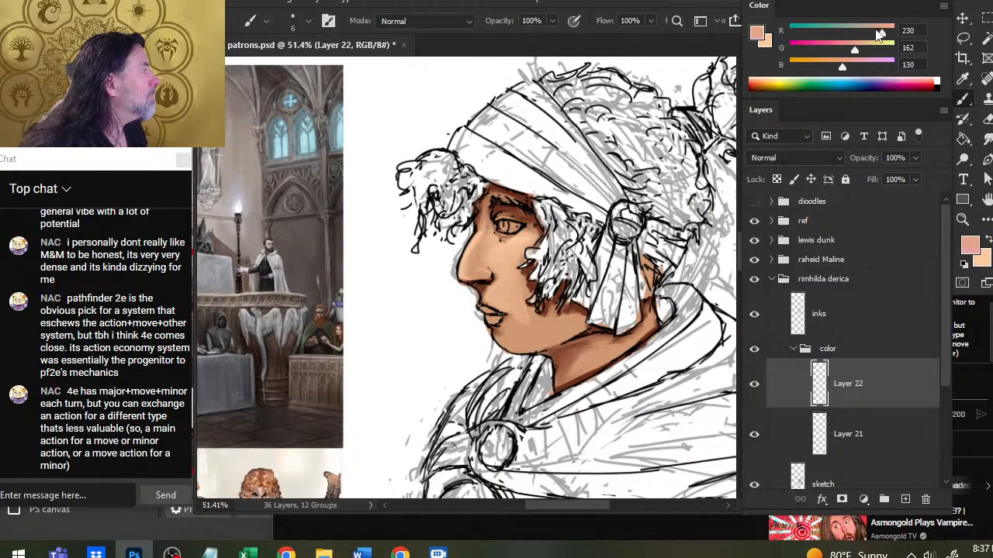
left_click(904, 499)
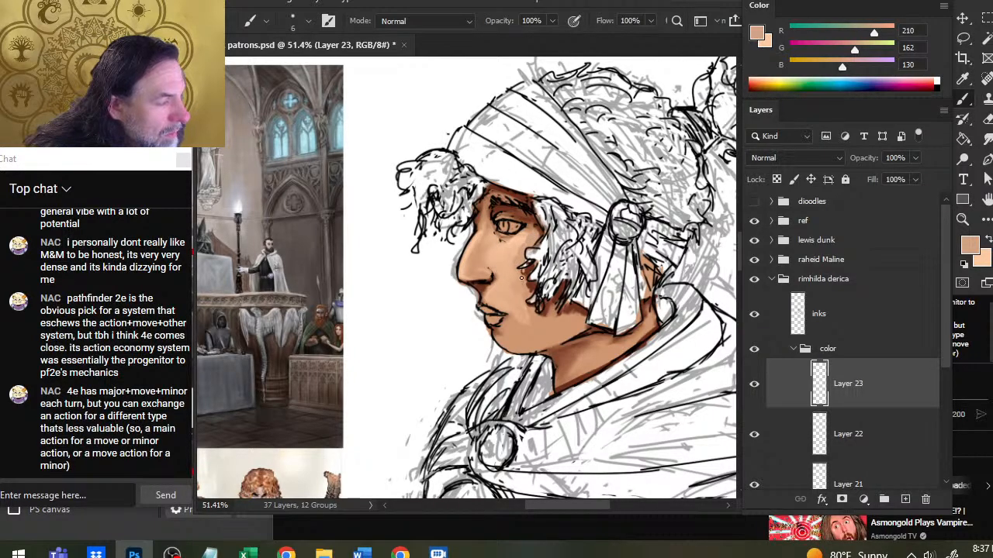
Paint the muted peach over the cheek, smudge it into the skin, and merge Layer 23 down into Layer 22.
key("r")
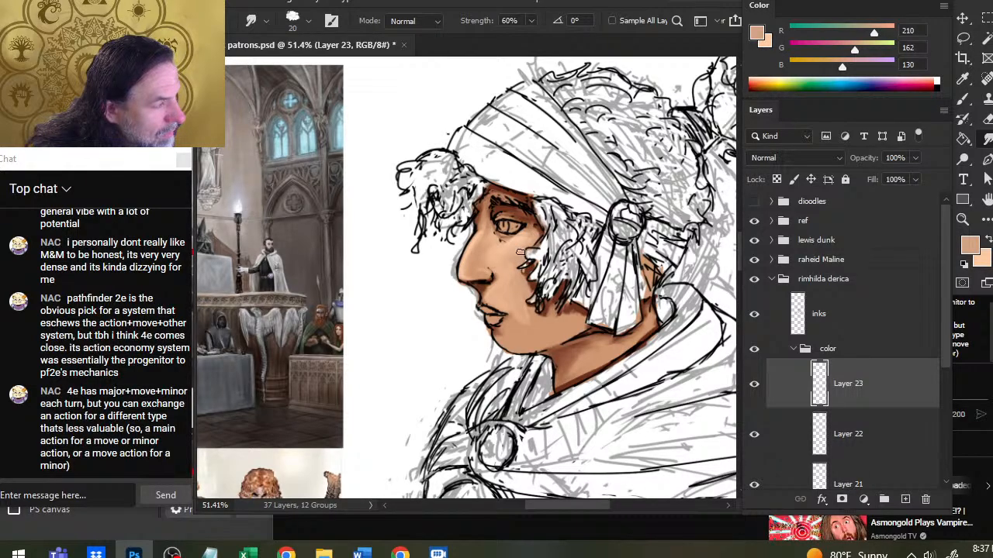
key("b")
key("r")
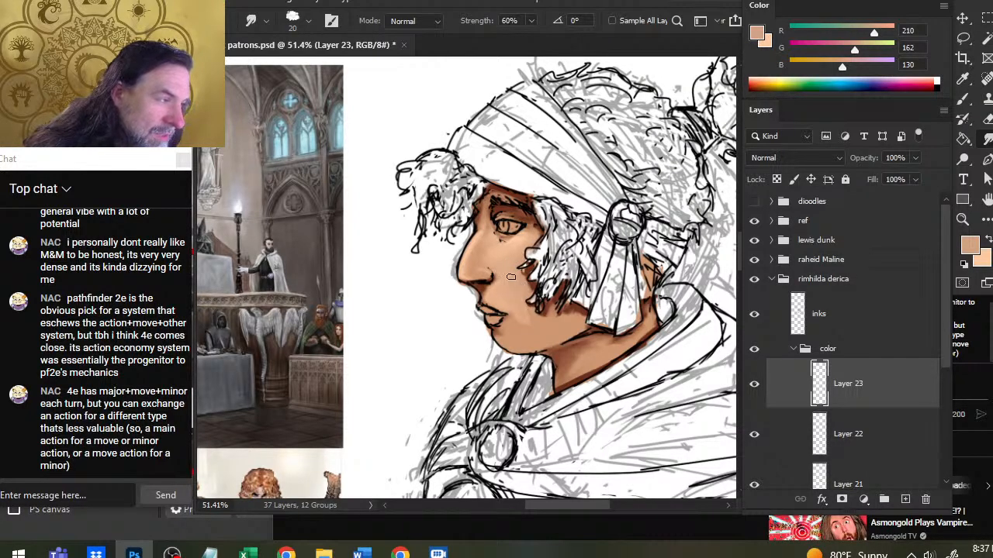
key("b")
key("r")
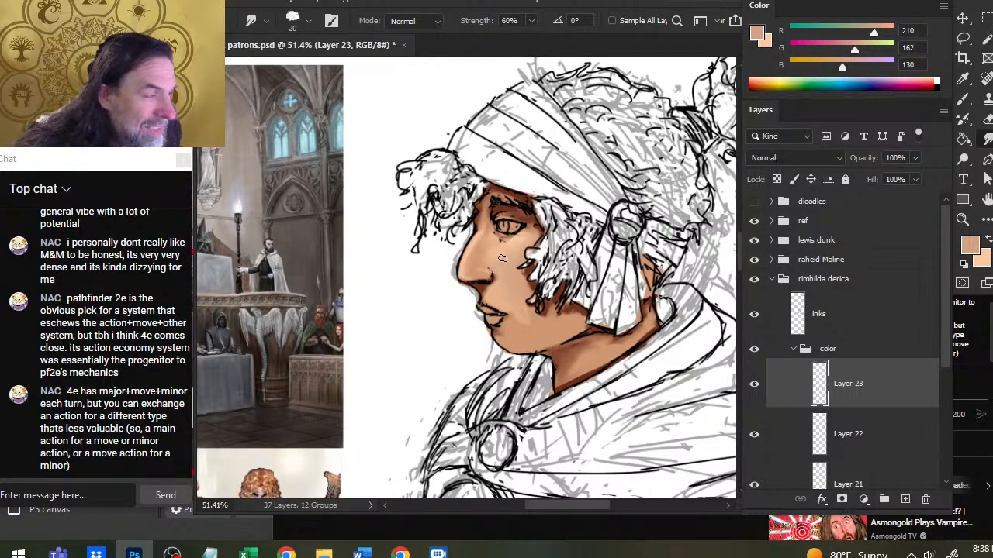
right_click(868, 386)
left_click(767, 432)
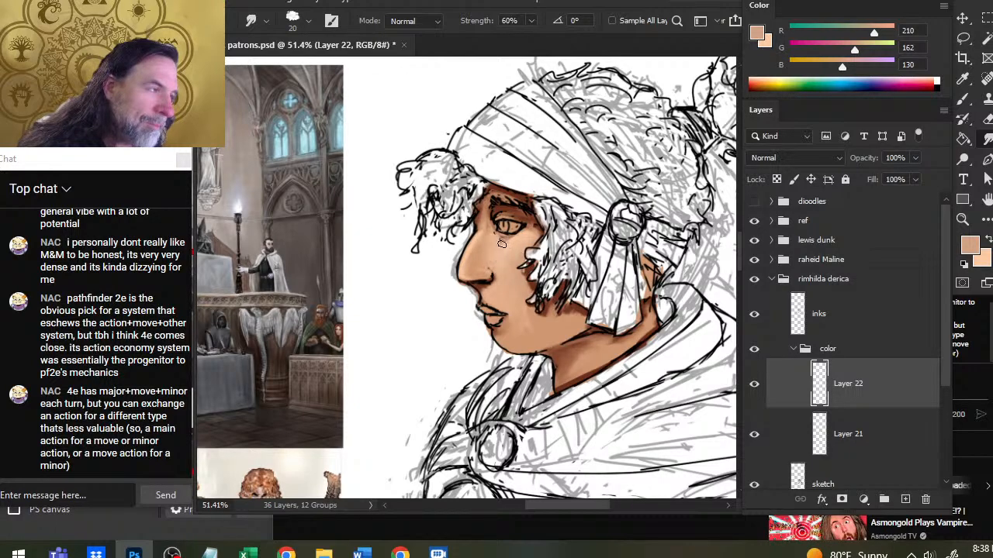
Sample a mid brown (RGB 160, 102, 73) from the neck, paint it along the lower jaw with an 8 px brush, and smudge it.
key("z")
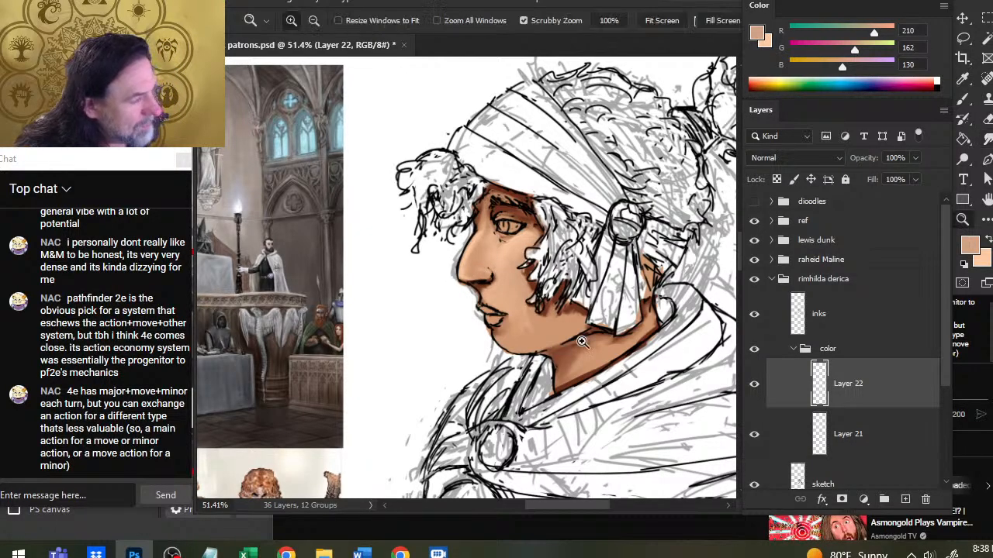
left_click_drag(581, 333, 532, 412)
left_click_drag(600, 384, 590, 368)
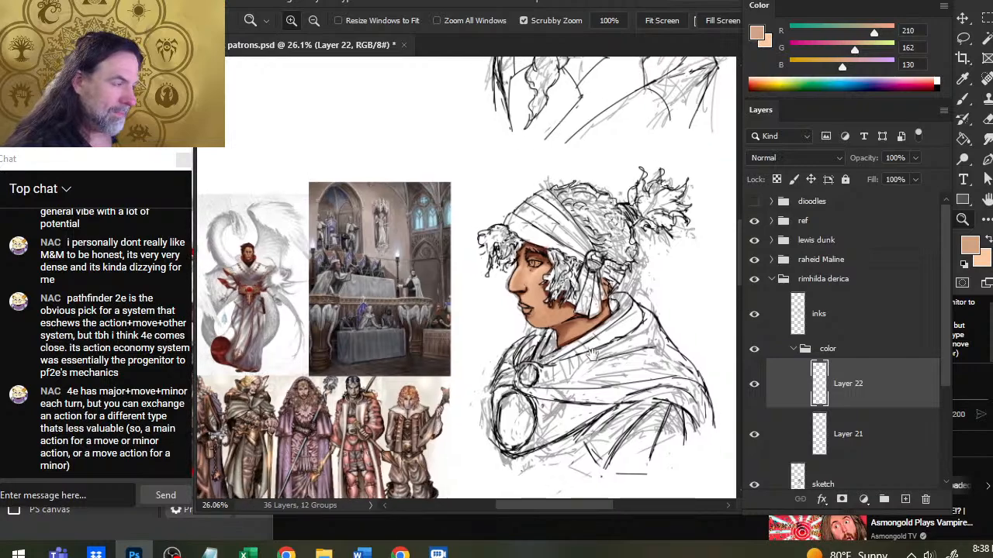
left_click_drag(550, 331, 566, 331)
key("b")
key("x")
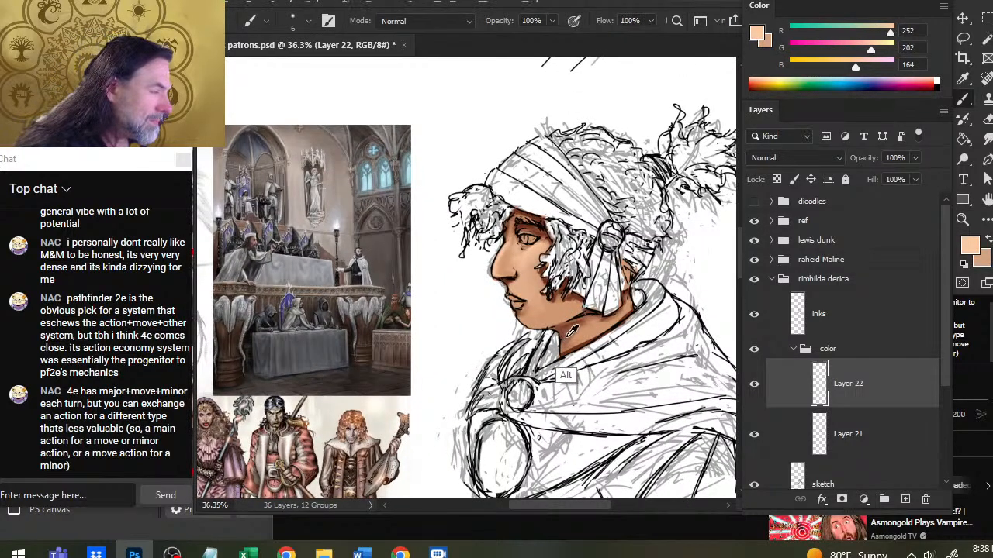
left_click(569, 335, "alt")
key("bracketright")
key("bracketright")
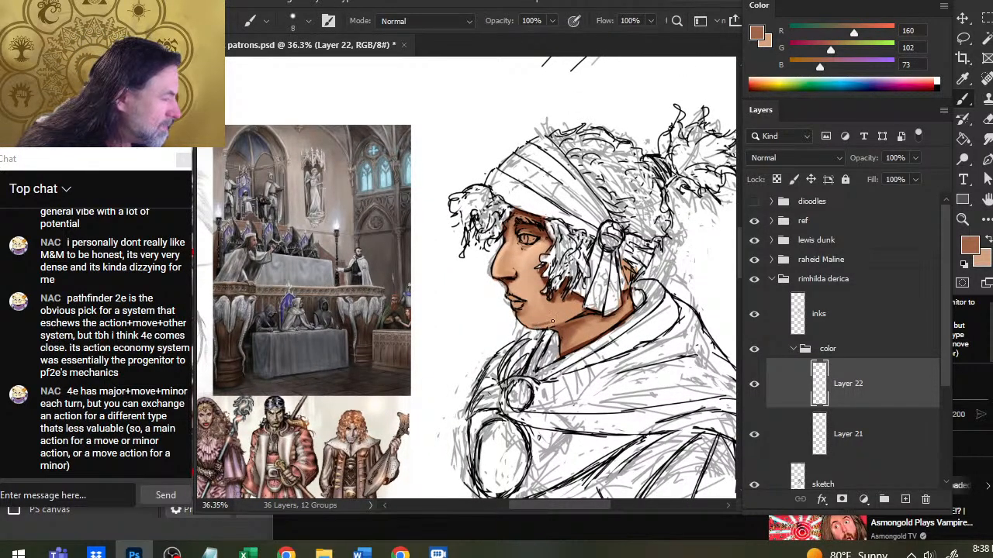
key("r")
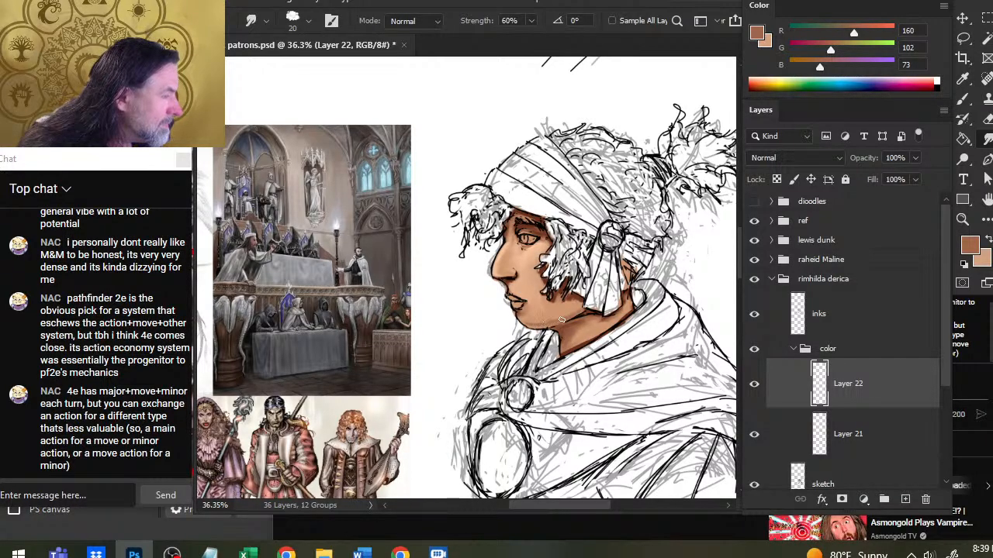
Sample a dark brown (RGB 115, 55, 35) from the neck, deepen the shadow along the back of the jaw, and smudge it.
key("b")
left_click(576, 335, "alt")
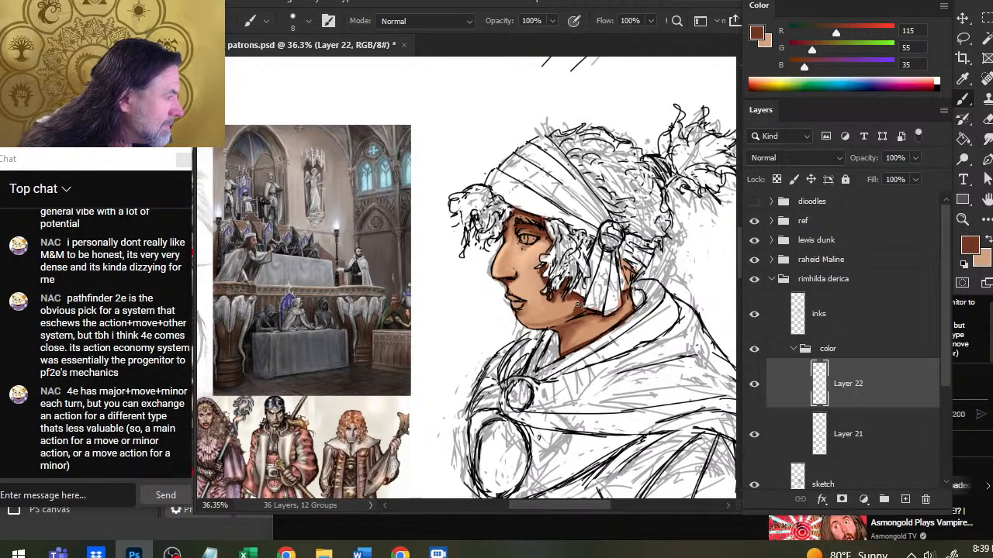
key("r")
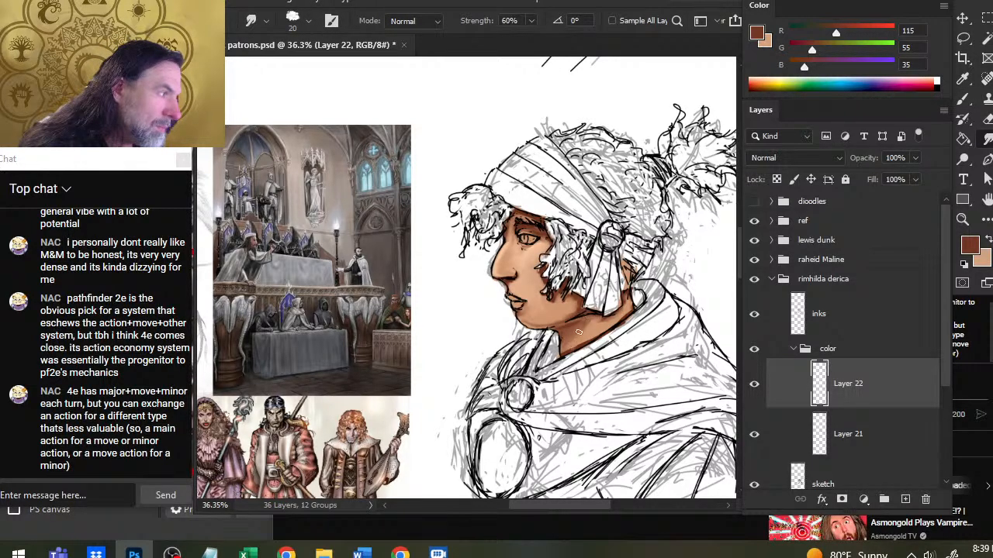
Paint dark brown shadows on the neck below the jaw and behind the headscarf's hanging tail, blending each with the Smudge tool.
key("b")
key("r")
key("b")
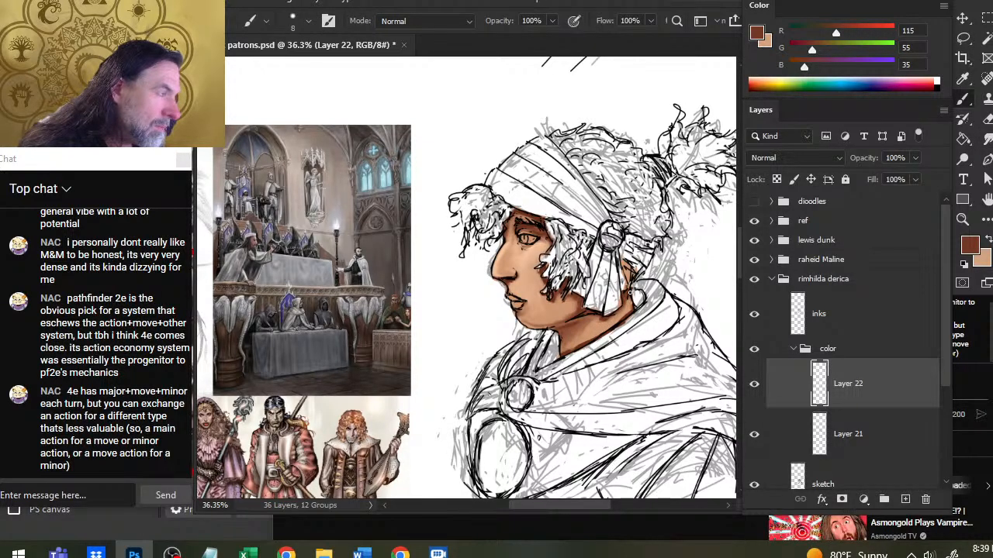
key("r")
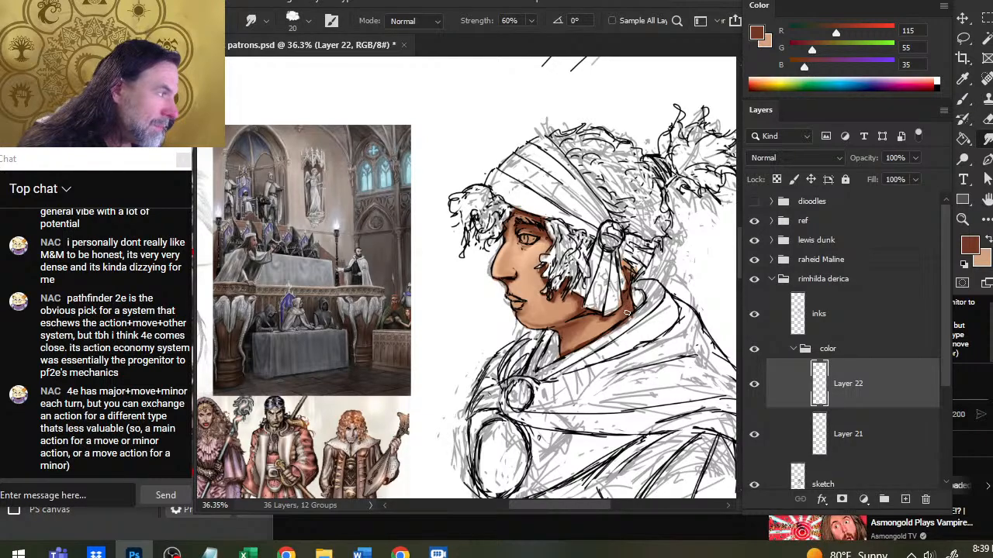
Touch up the dark brown shadow under the jaw on Layer 22 and blend it with the Smudge tool.
key("e")
key("b")
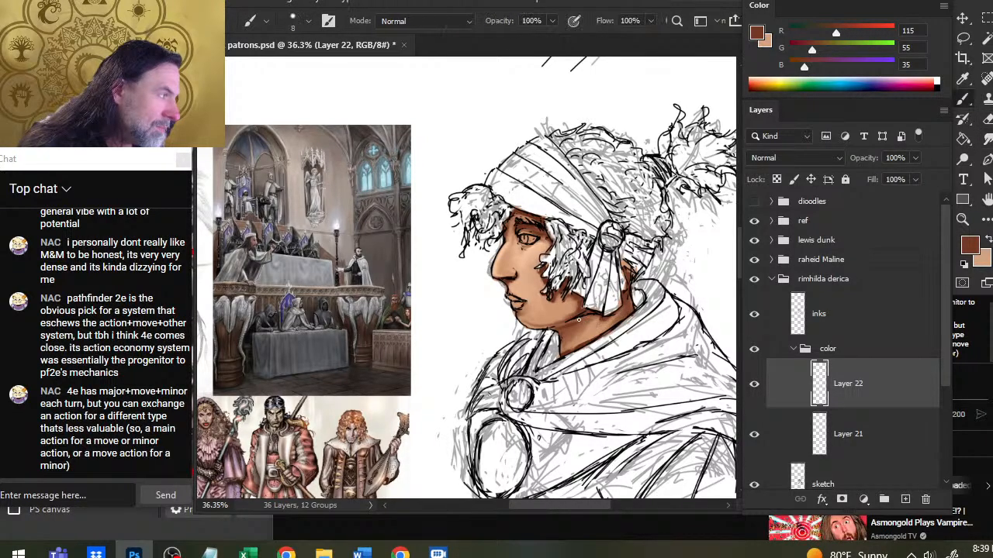
key("r")
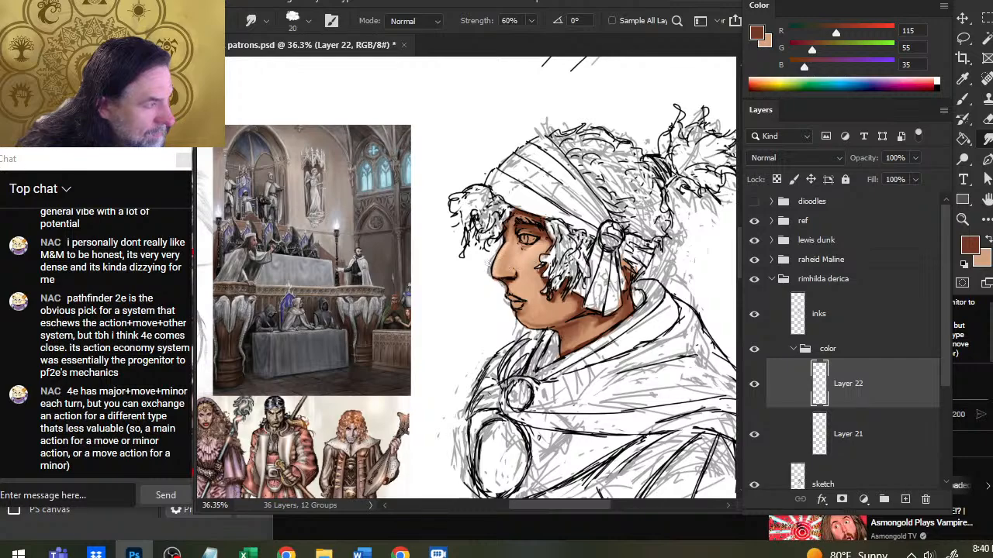
key("e")
left_click(854, 444)
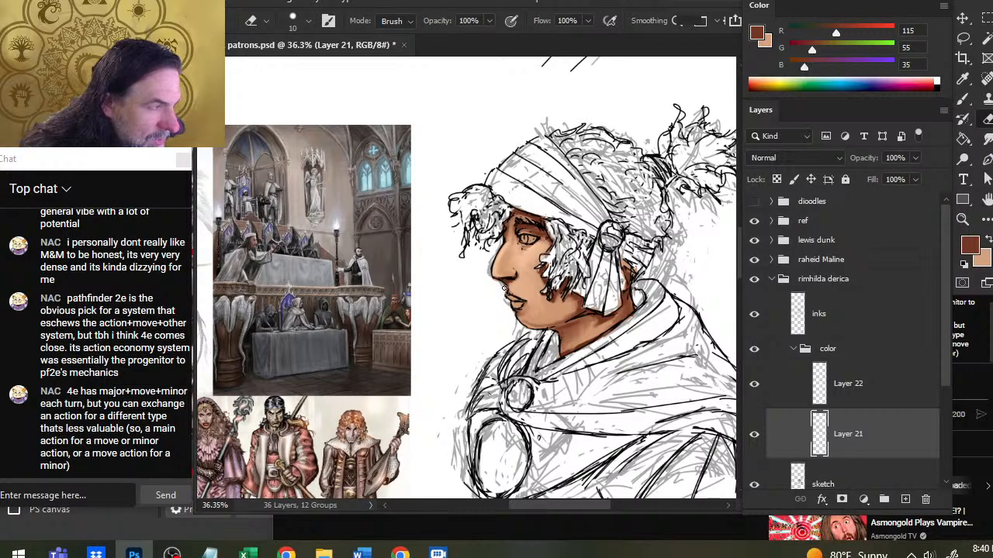
left_click(853, 384)
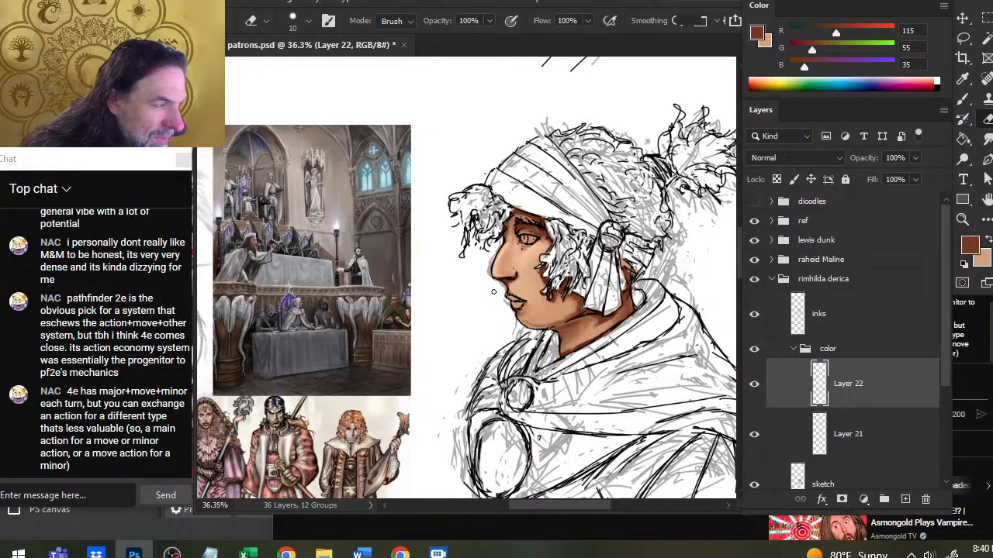
Group Layer 21 and Layer 22 within the color group and name the new group face.
key("z")
left_click_drag(550, 303, 511, 302)
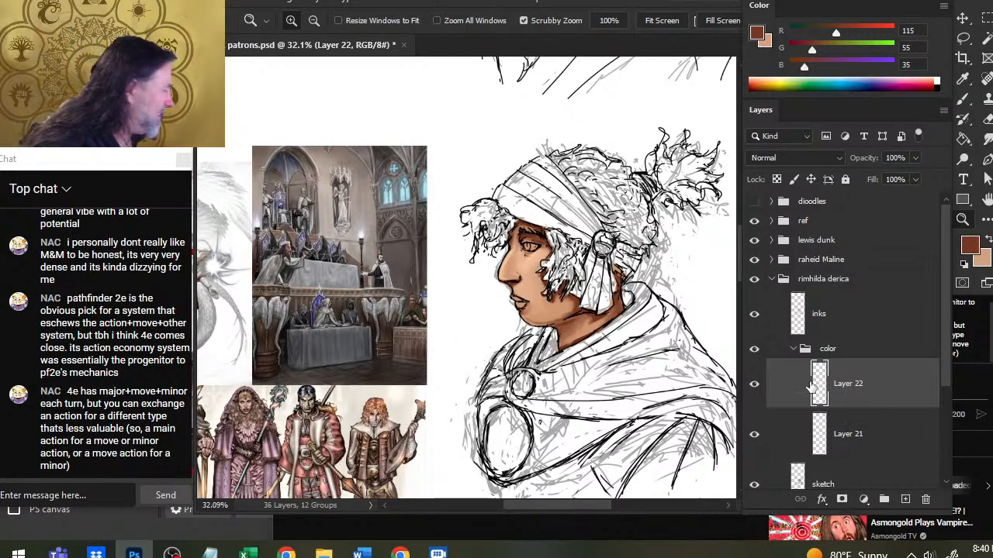
left_click(857, 436, "ctrl")
key("ctrl+g")
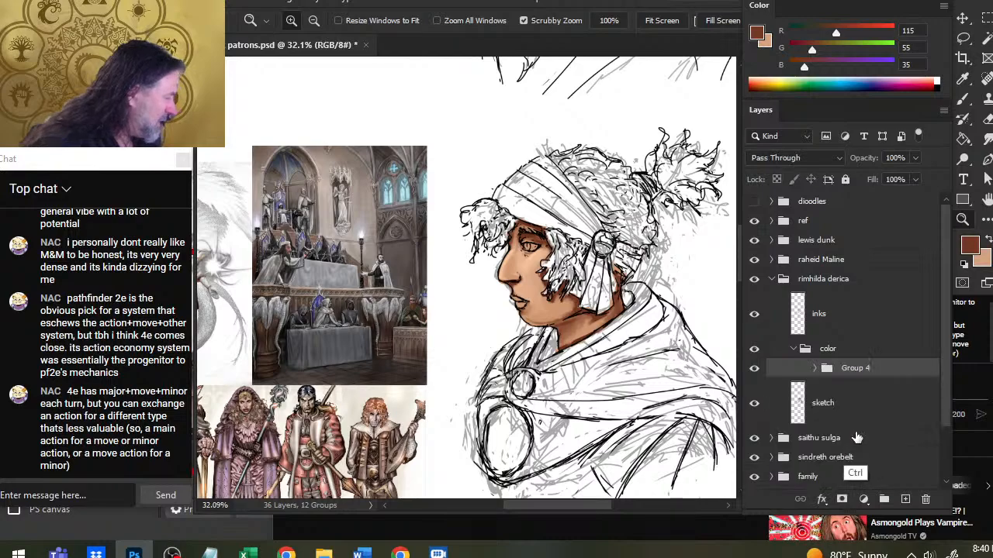
double_click(853, 368)
type("face")
key("Return")
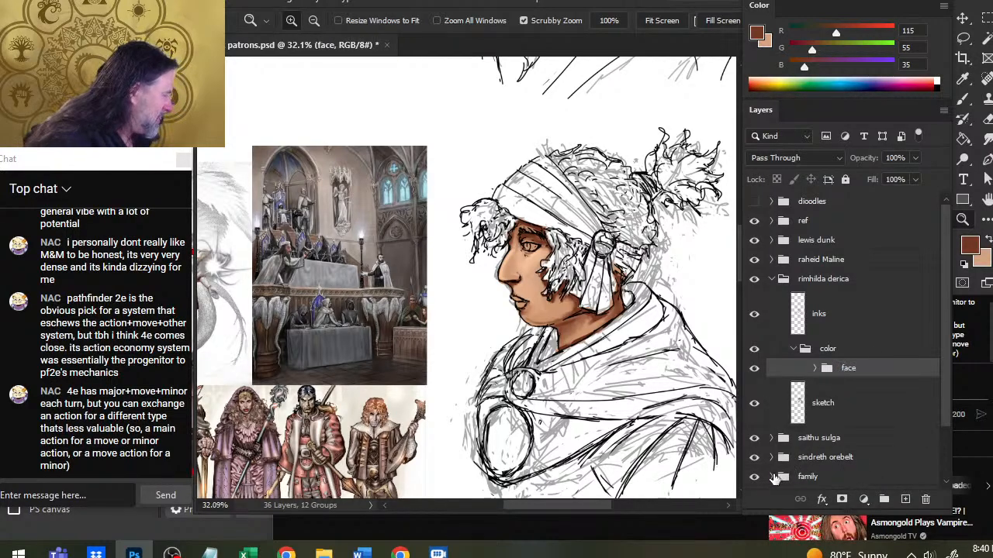
Add a layer above the face group and sample dark brown (RGB 60, 20, 15) and reddish brown (RGB 95, 55, 45) from the red-collared figure's hair.
left_click(904, 499)
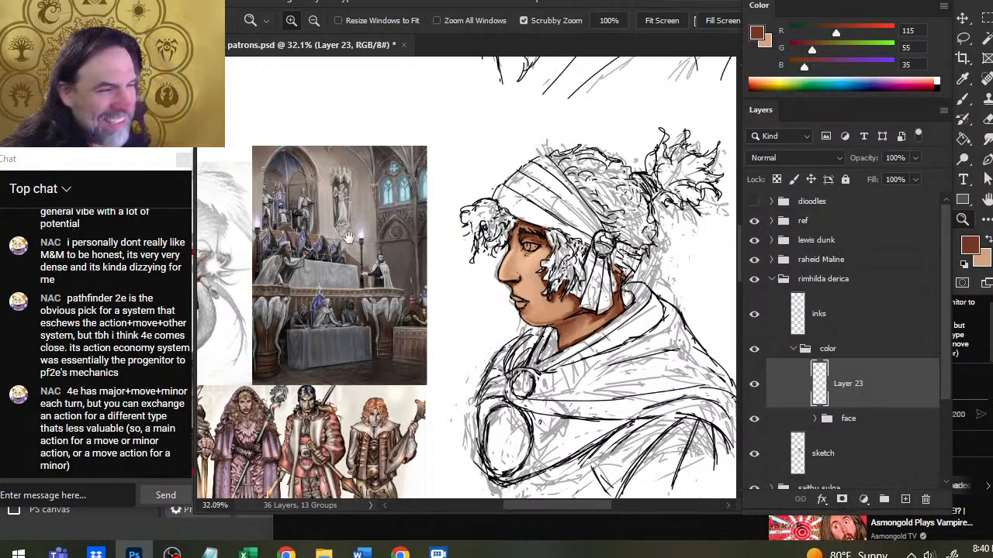
left_click_drag(349, 238, 599, 242)
left_click_drag(431, 200, 568, 244)
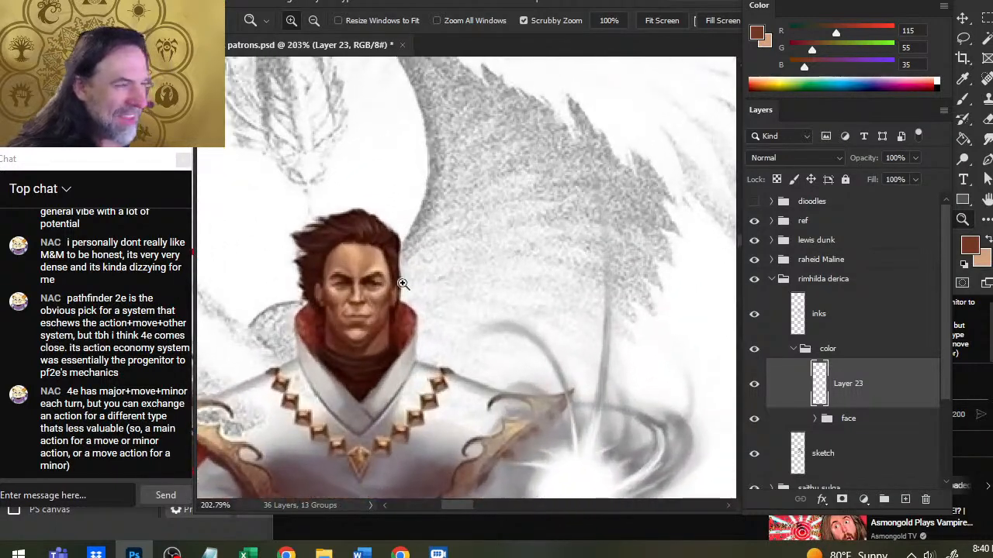
left_click_drag(310, 244, 361, 256)
key("b")
left_click(427, 206, "alt")
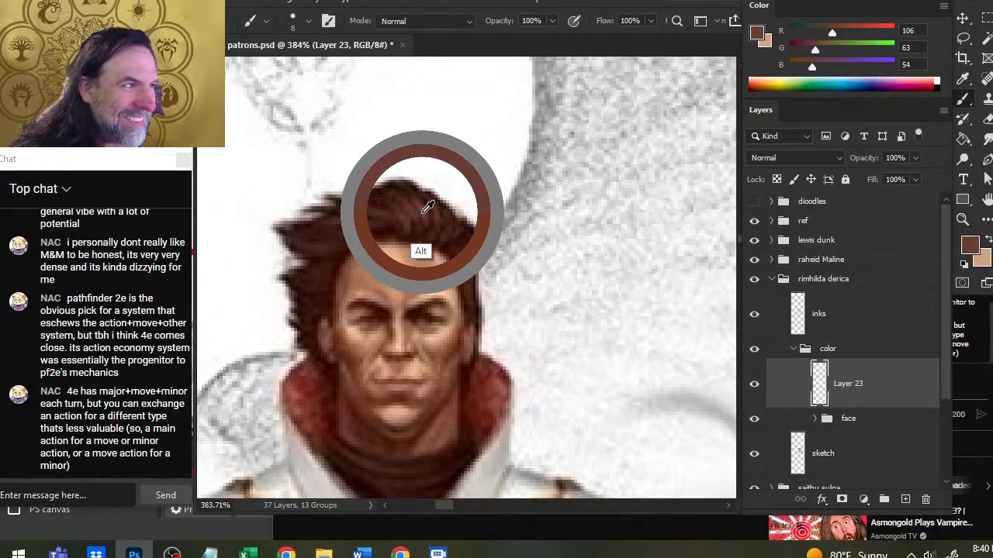
left_click(319, 231, "alt")
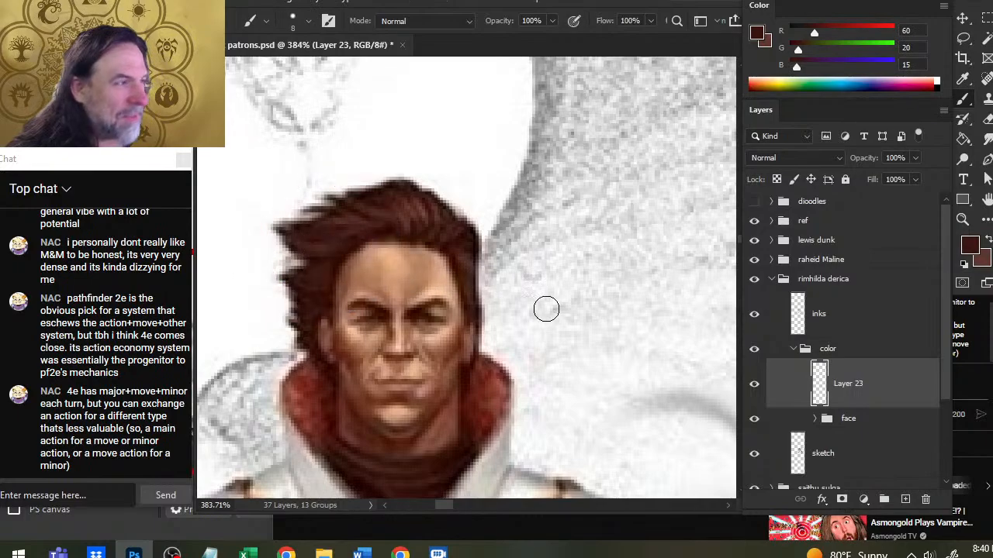
key("x")
key("z")
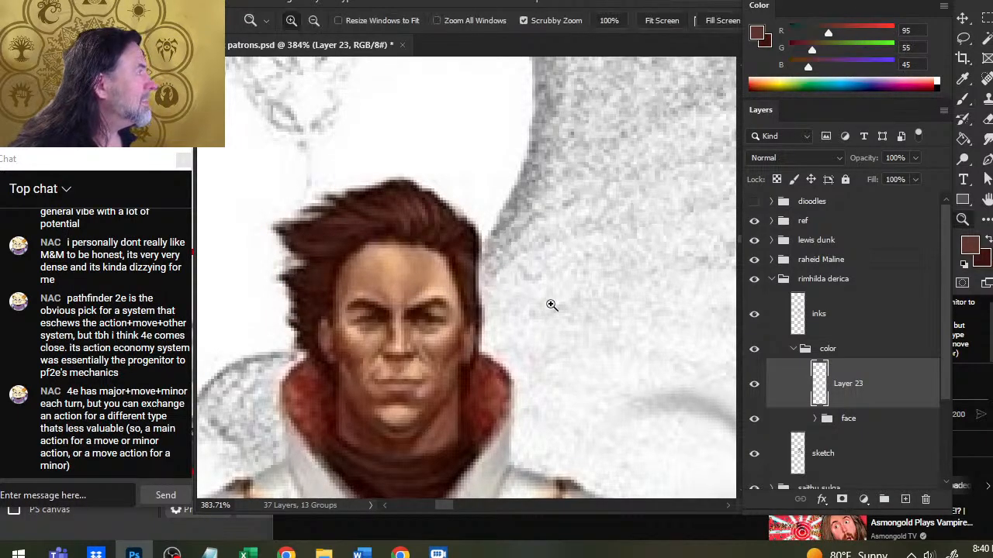
Paint reddish brown along the top and front edge of the portrait's forelock on Layer 23.
left_click_drag(551, 303, 485, 308)
left_click_drag(523, 345, 207, 229)
mouse_move(719, 345)
left_mouse_down()
mouse_move(389, 319)
mouse_move(253, 392)
left_mouse_up()
key("b")
key("bracketright")
key("bracketright")
key("bracketright")
mouse_move(311, 187)
left_mouse_down()
mouse_move(276, 190)
mouse_move(308, 182)
mouse_move(281, 204)
mouse_move(298, 258)
left_mouse_up()
key("e")
key("b")
key("bracketleft")
key("bracketleft")
key("bracketleft")
key("bracketleft")
key("bracketleft")
key("bracketleft")
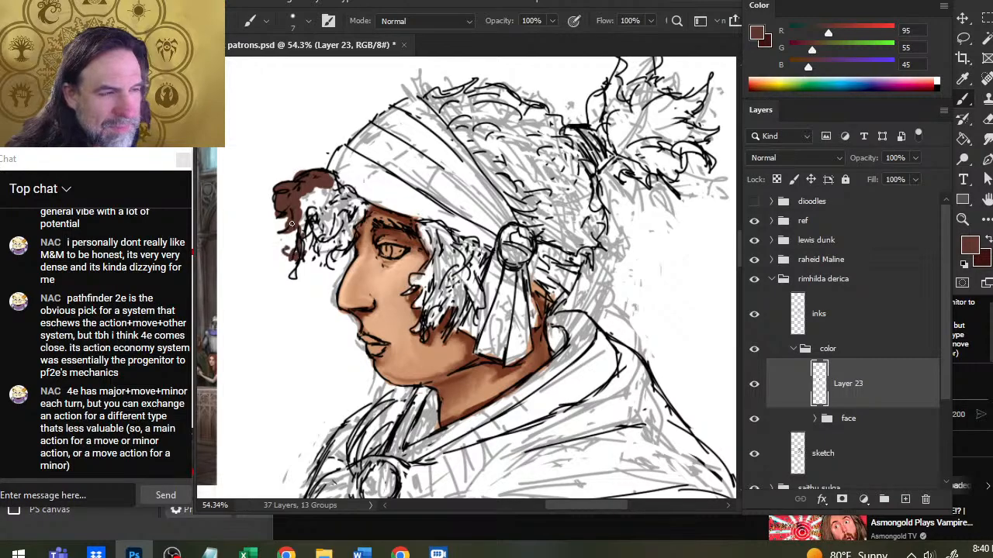
Fill the upper forelock back to the headscarf's edge with reddish brown using a 20 px brush.
key("bracketright")
key("bracketright")
key("bracketright")
key("bracketright")
key("bracketright")
mouse_move(306, 209)
left_mouse_down()
mouse_move(349, 192)
mouse_move(359, 208)
left_mouse_up()
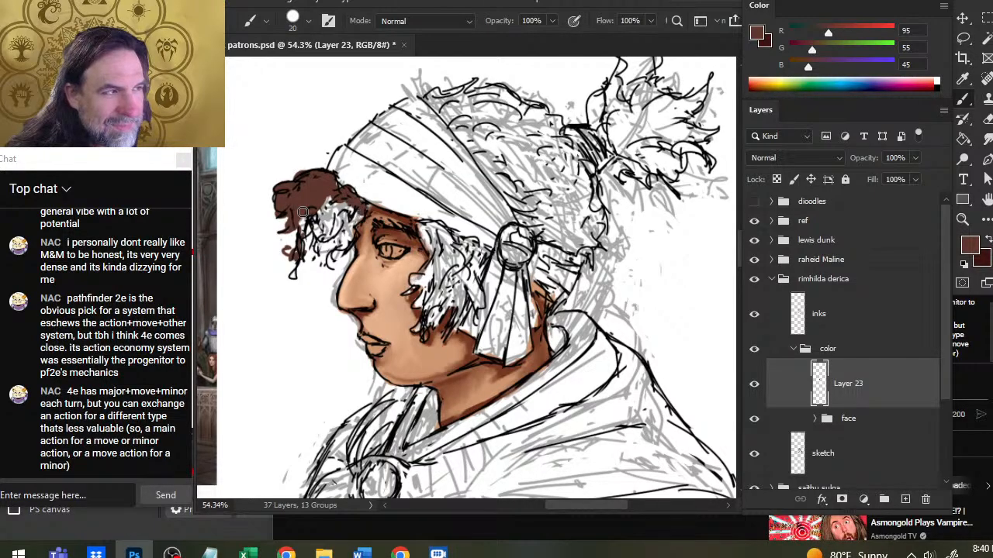
left_click_drag(352, 205, 305, 231)
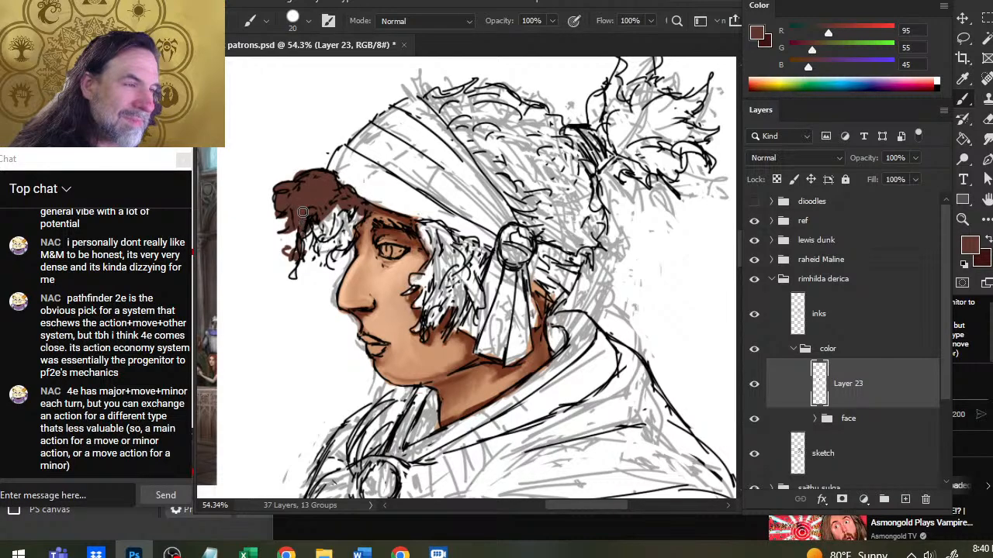
Paint the thin curled strands hanging from the bottom of the forelock with an 8 px brush.
key("bracketleft")
key("bracketleft")
key("bracketleft")
key("bracketleft")
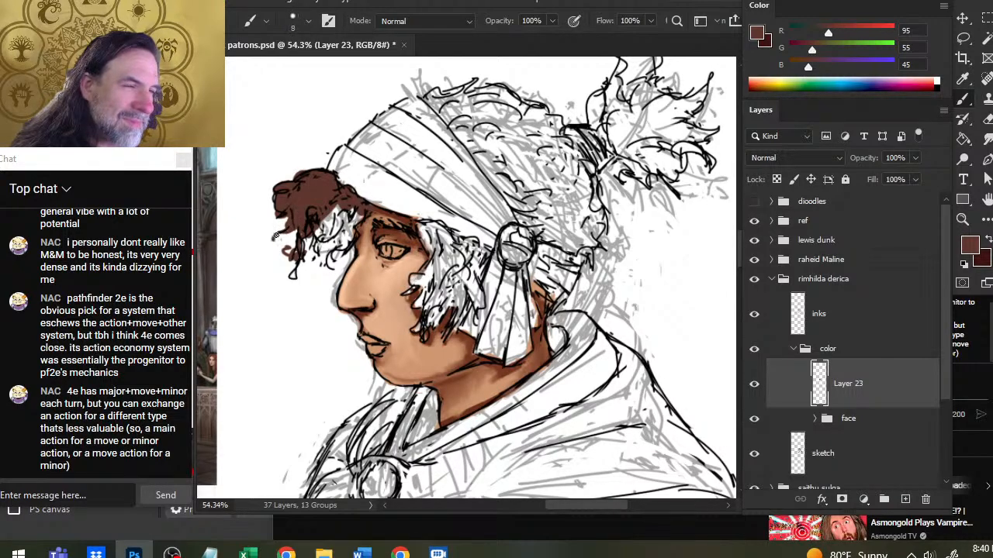
mouse_move(276, 235)
left_mouse_down()
mouse_move(291, 256)
mouse_move(309, 238)
mouse_move(283, 279)
left_mouse_up()
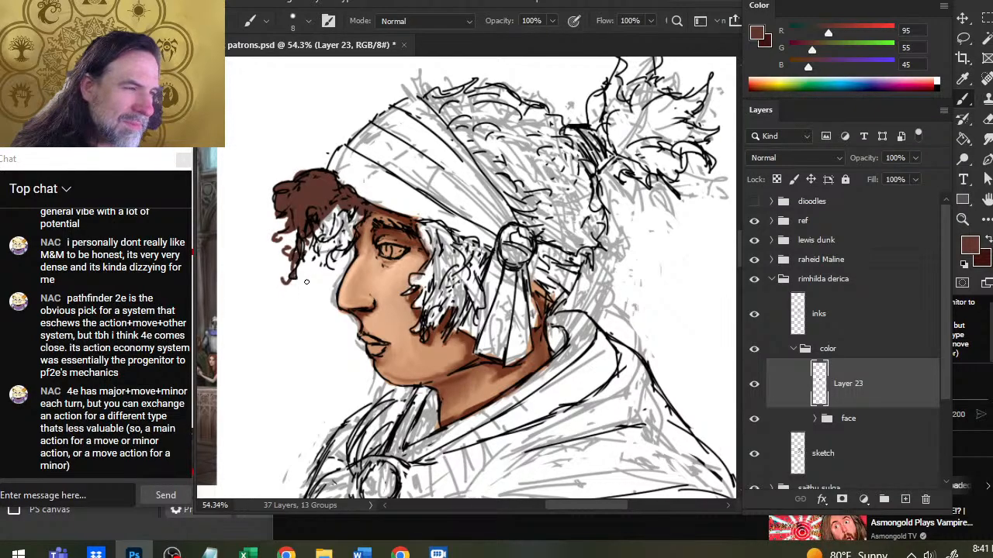
mouse_move(307, 251)
left_mouse_down()
mouse_move(331, 270)
mouse_move(325, 265)
left_mouse_up()
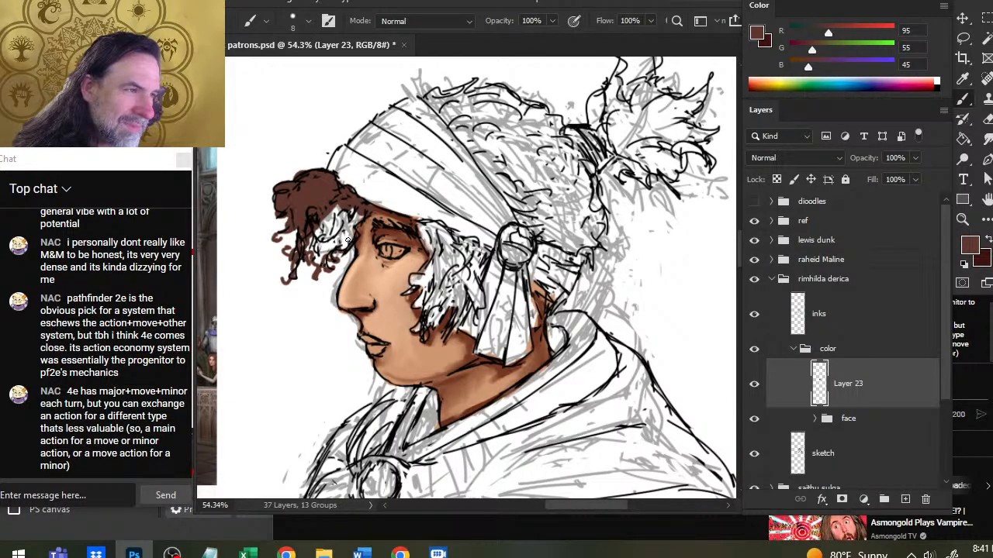
key("g")
left_click(325, 244)
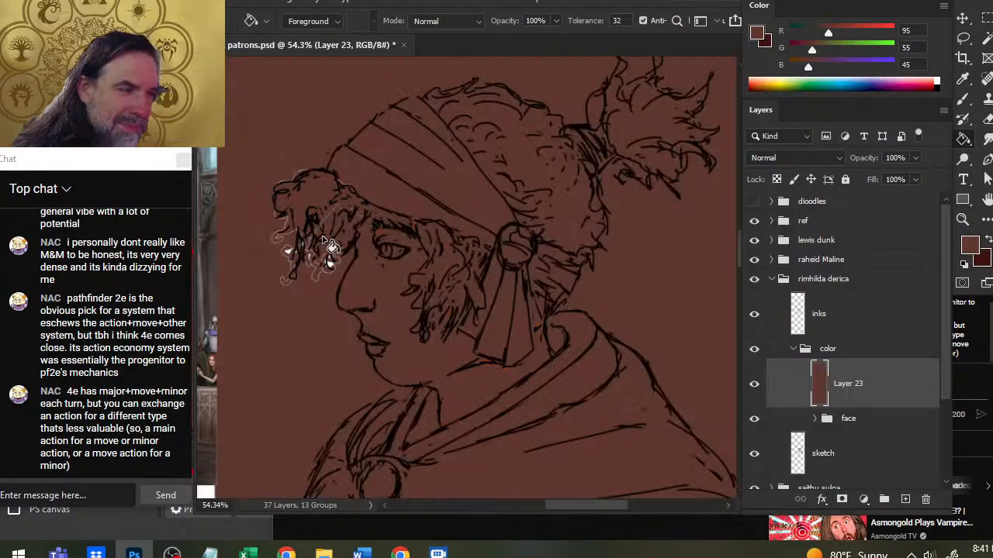
key("ctrl+z")
Fill the remaining white gaps in the lower forelock with reddish brown using a 20 px brush.
key("b")
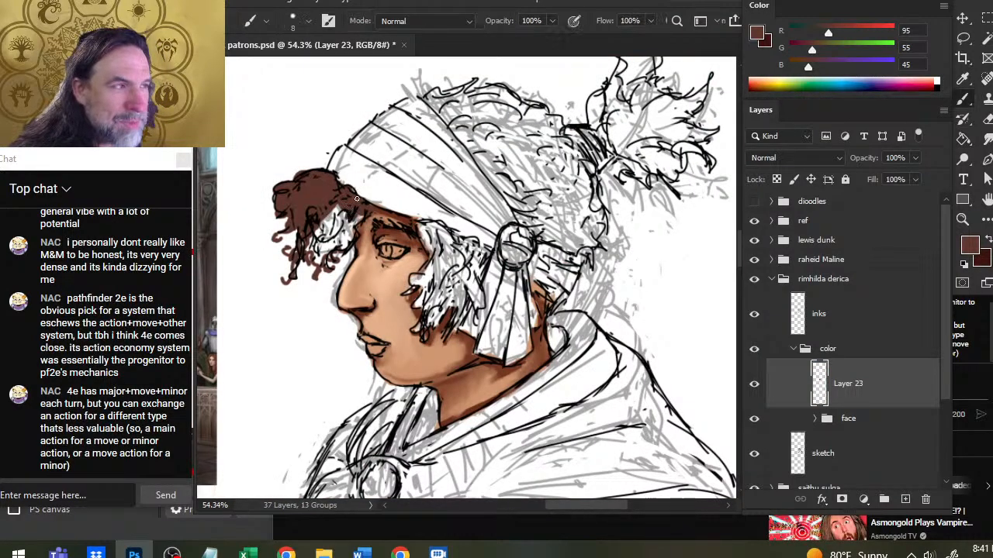
key("bracketright")
key("bracketright")
key("bracketright")
key("bracketright")
mouse_move(344, 206)
left_mouse_down()
mouse_move(307, 270)
mouse_move(345, 229)
mouse_move(328, 240)
left_mouse_up()
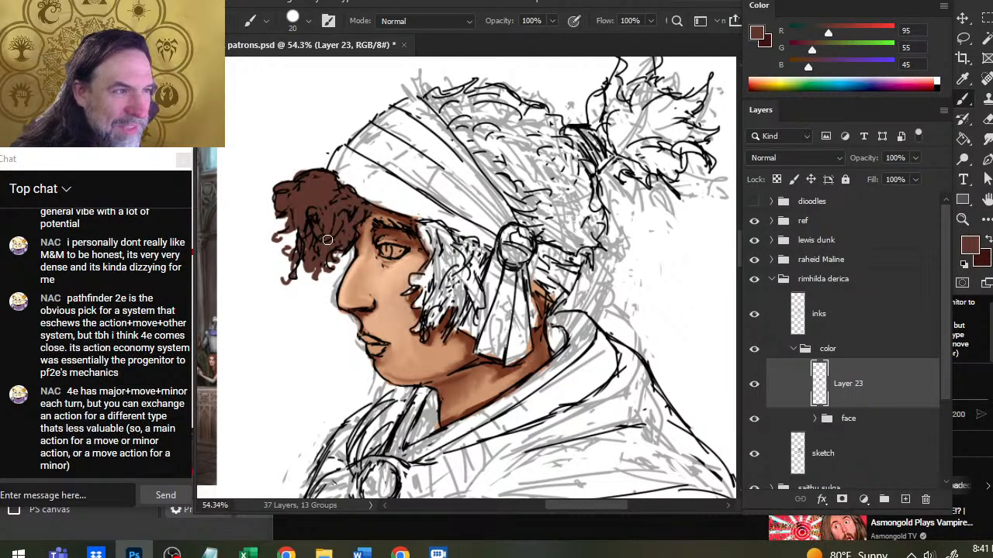
Add small reddish brown curls around the forelock's outer edge with an 8 px brush.
key("bracketleft")
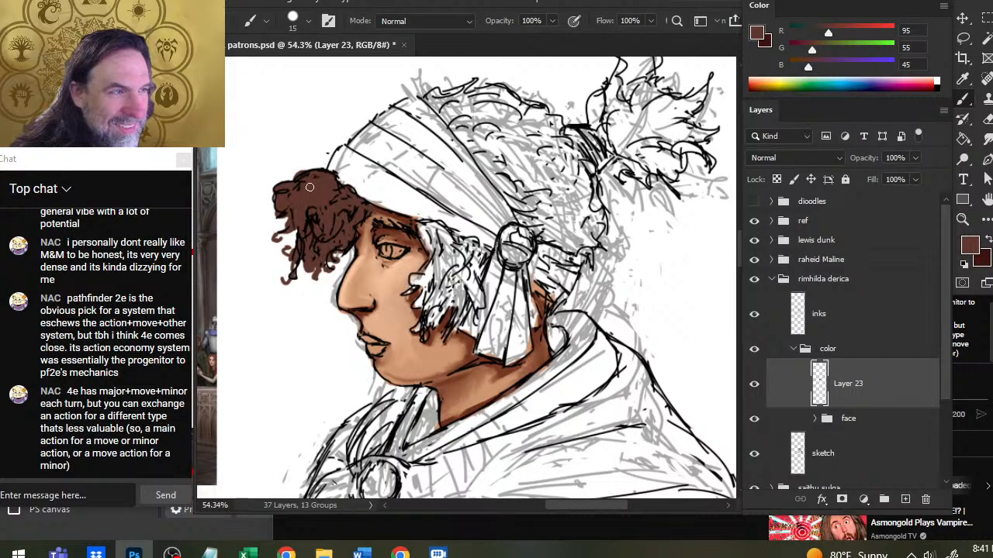
key("bracketleft")
key("bracketleft")
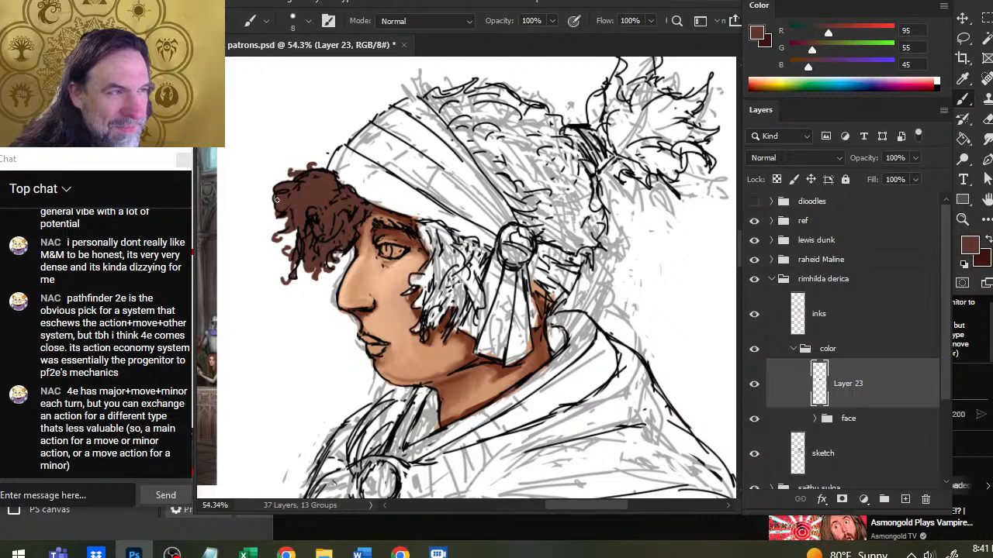
mouse_move(277, 200)
left_mouse_down()
mouse_move(271, 187)
mouse_move(284, 226)
left_mouse_up()
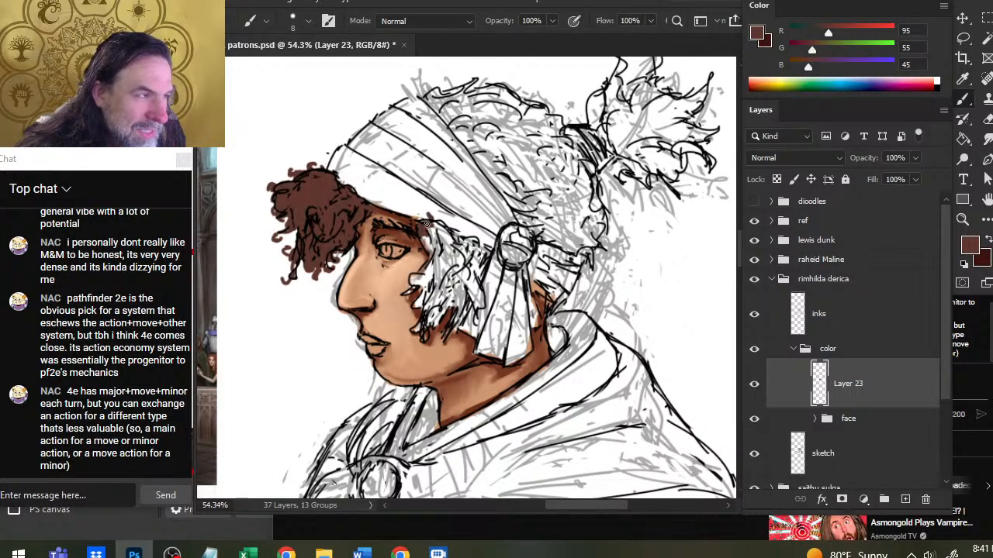
Paint the side curls along the temple and cheek in reddish brown, filling their front part with a 15 px brush.
mouse_move(427, 224)
left_mouse_down()
mouse_move(442, 225)
mouse_move(423, 241)
left_mouse_up()
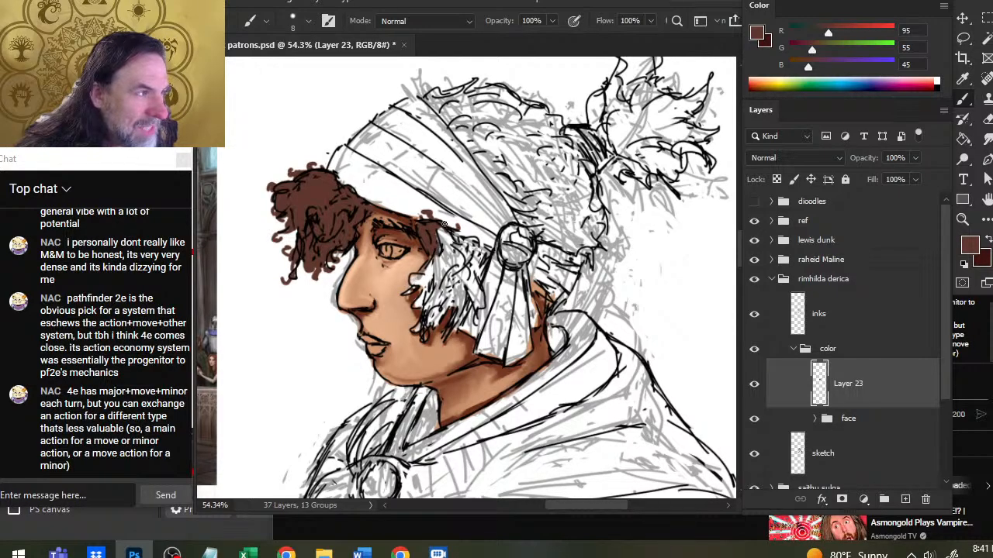
mouse_move(439, 231)
left_mouse_down()
mouse_move(439, 262)
mouse_move(406, 272)
mouse_move(416, 280)
mouse_move(401, 294)
mouse_move(422, 280)
mouse_move(427, 315)
mouse_move(413, 332)
mouse_move(421, 342)
mouse_move(441, 314)
mouse_move(432, 299)
mouse_move(428, 327)
left_mouse_up()
key("bracketright")
key("bracketright")
key("bracketright")
mouse_move(431, 278)
left_mouse_down()
mouse_move(450, 228)
mouse_move(461, 237)
left_mouse_up()
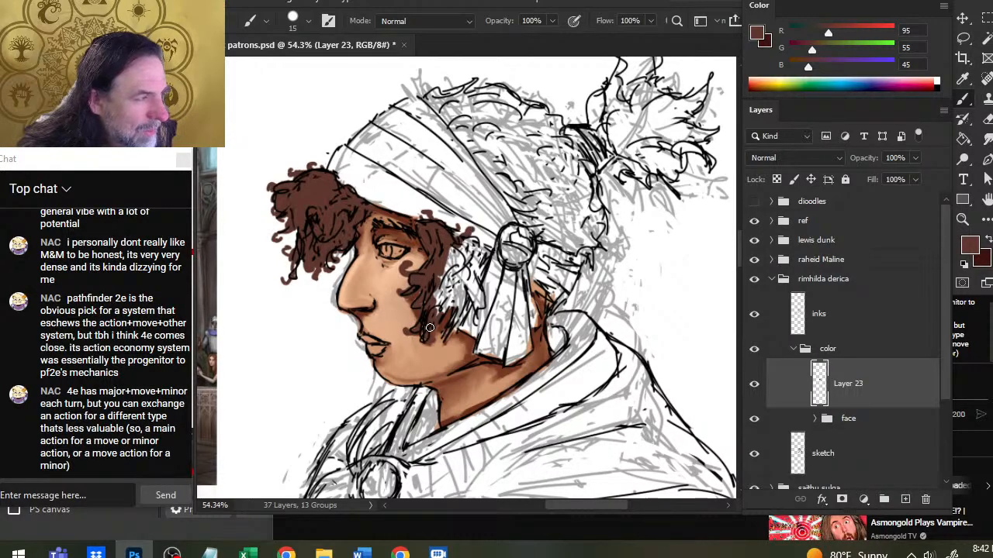
Fill the rest of the side curls back to the headscarf's knot and hanging tail with reddish brown.
key("e")
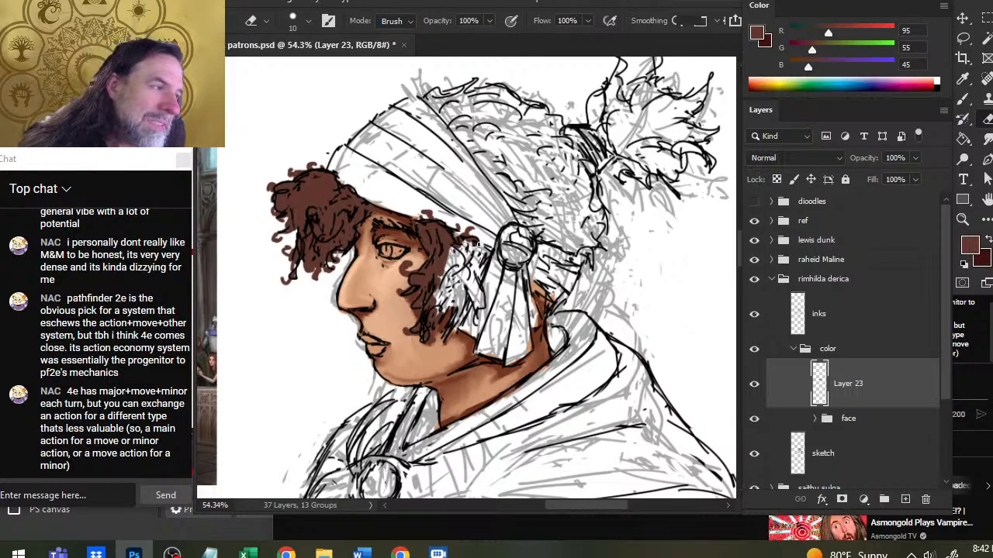
key("b")
mouse_move(462, 245)
left_mouse_down()
mouse_move(471, 236)
mouse_move(481, 256)
mouse_move(492, 242)
mouse_move(487, 256)
mouse_move(455, 252)
mouse_move(443, 276)
mouse_move(438, 312)
mouse_move(456, 318)
mouse_move(453, 332)
mouse_move(459, 321)
left_mouse_up()
mouse_move(470, 301)
left_mouse_down()
mouse_move(462, 311)
mouse_move(464, 298)
left_mouse_up()
left_click_drag(474, 293, 476, 332)
mouse_move(479, 291)
left_mouse_down()
mouse_move(475, 302)
mouse_move(472, 272)
mouse_move(482, 289)
mouse_move(469, 282)
mouse_move(453, 304)
left_mouse_up()
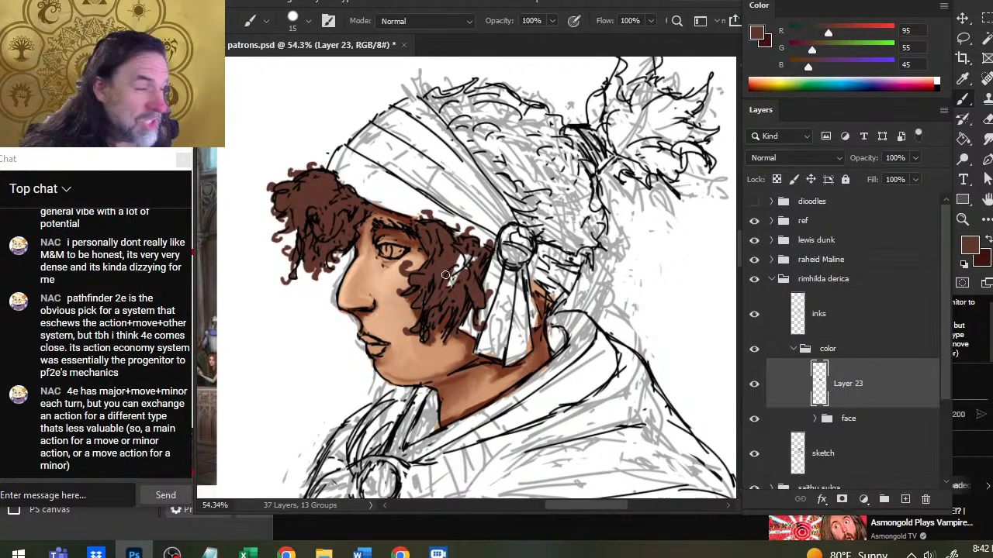
mouse_move(457, 261)
left_mouse_down()
mouse_move(453, 279)
mouse_move(464, 259)
left_mouse_up()
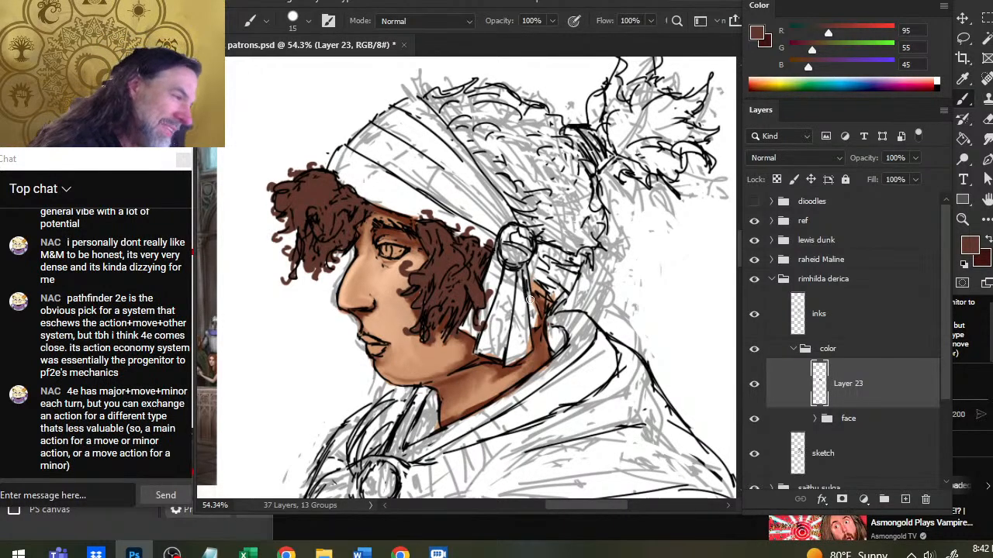
Paint reddish brown along the back hair's edge from the headscarf knot up to the ponytail base, erasing stray color at the nape curls.
key("e")
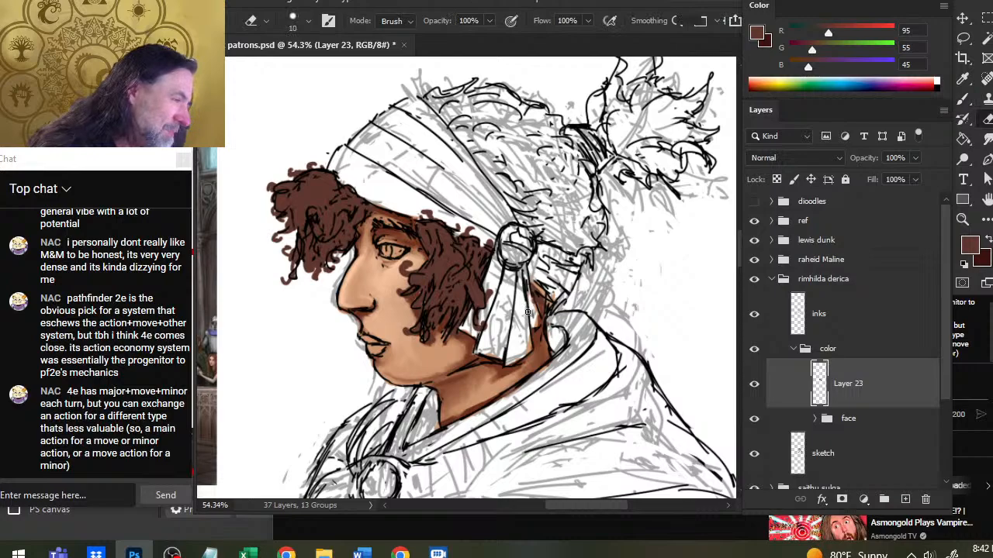
key("b")
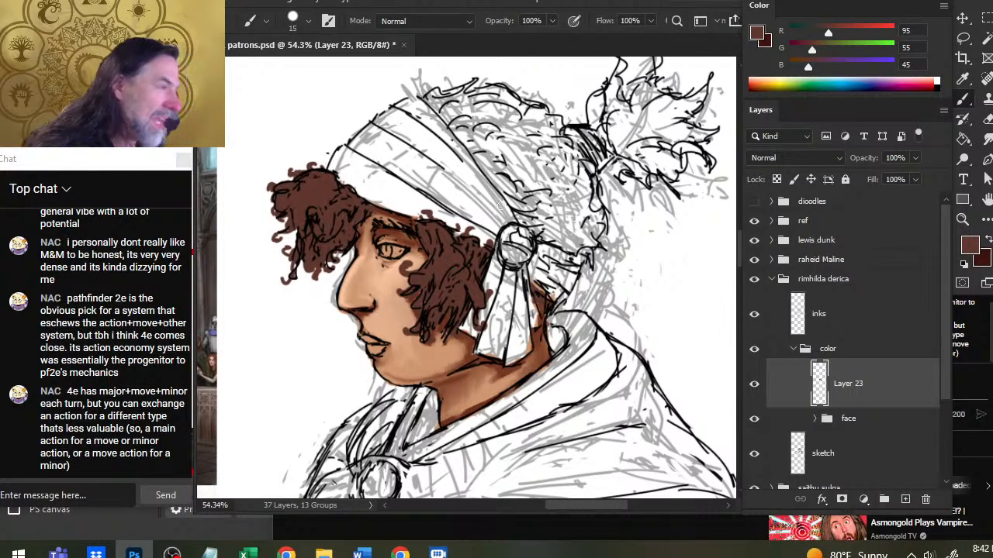
mouse_move(523, 208)
left_mouse_down()
mouse_move(518, 220)
mouse_move(524, 207)
mouse_move(560, 245)
mouse_move(589, 252)
mouse_move(596, 270)
mouse_move(588, 237)
mouse_move(612, 229)
mouse_move(599, 227)
mouse_move(603, 200)
mouse_move(595, 265)
mouse_move(599, 186)
mouse_move(598, 206)
mouse_move(574, 142)
mouse_move(586, 154)
left_mouse_up()
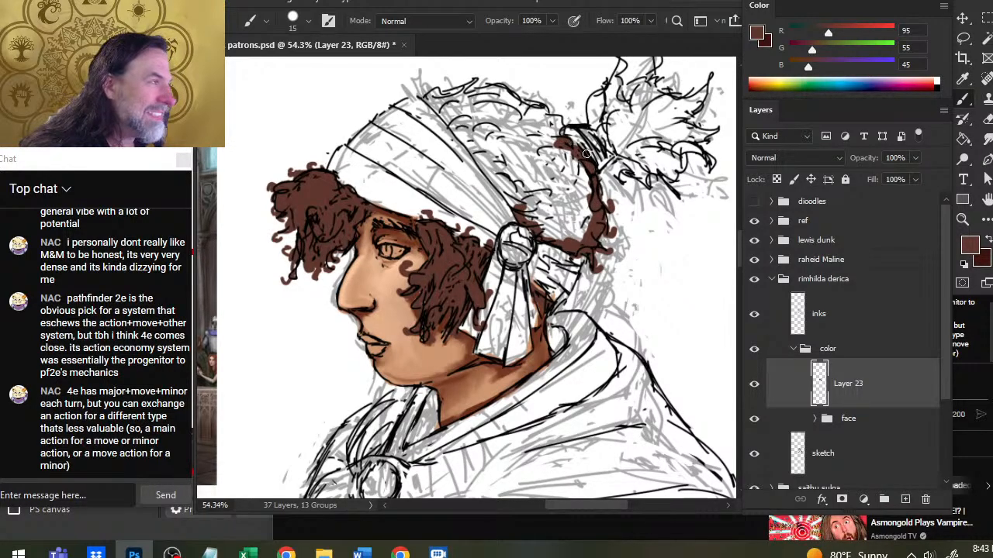
left_click_drag(583, 201, 590, 217)
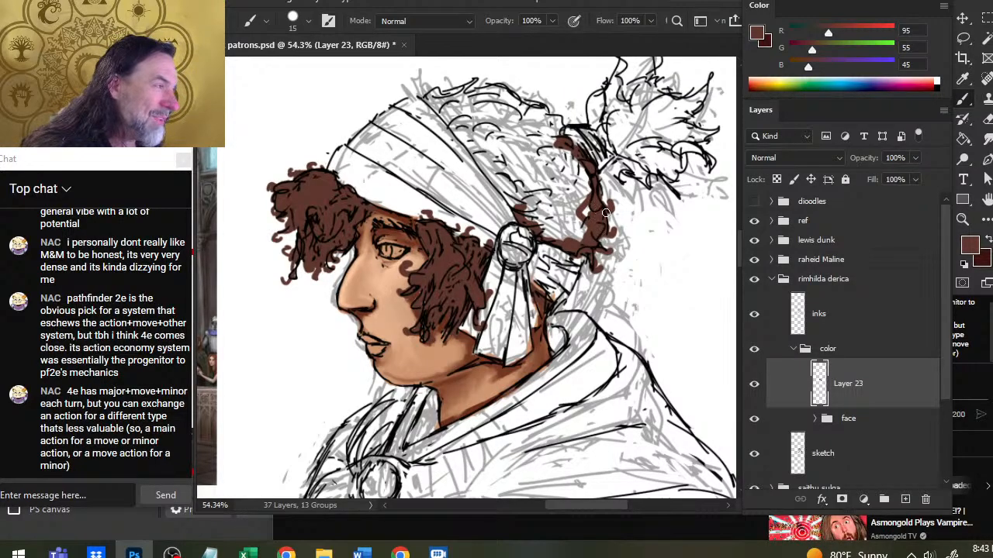
key("e")
left_click_drag(607, 225, 610, 232)
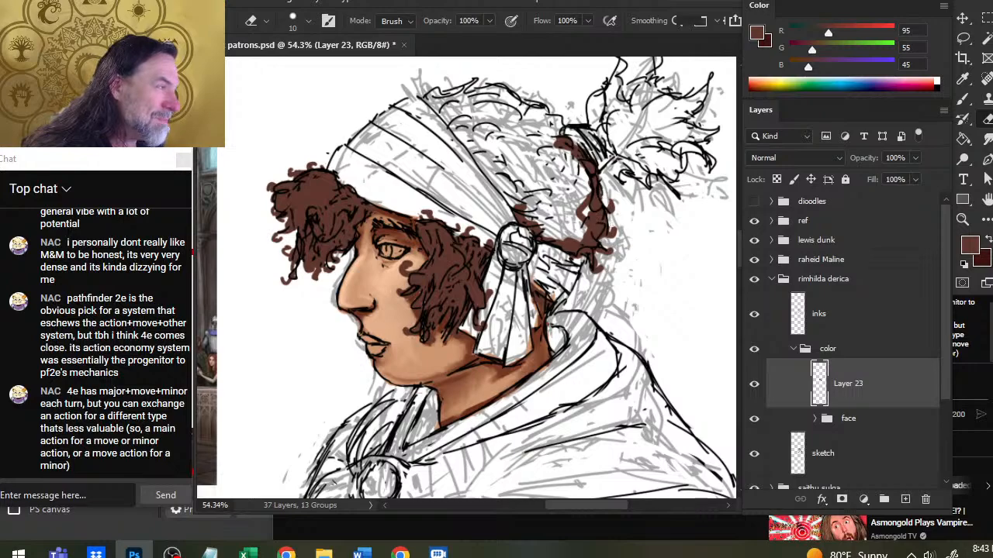
key("b")
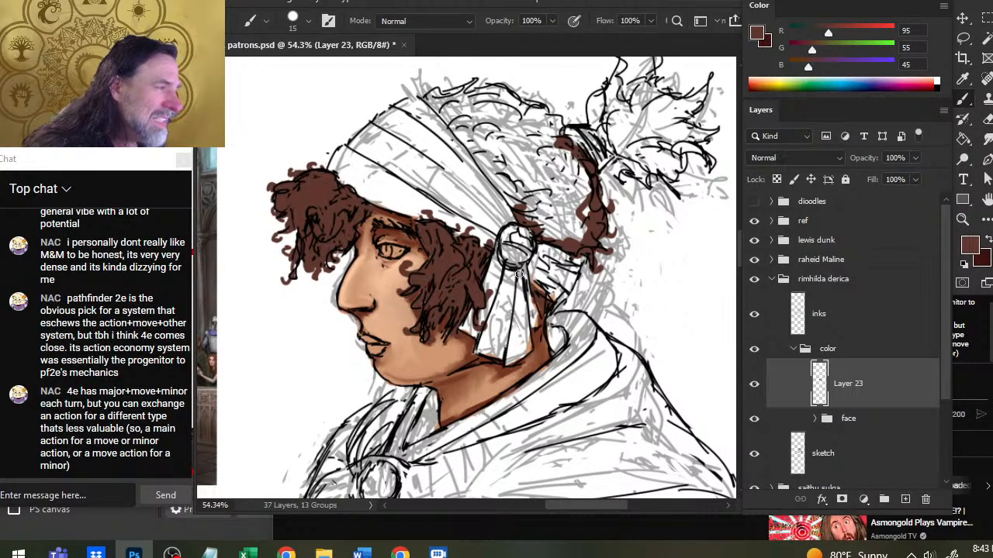
Clean up the small reddish brown curls at the back hair's lower edge near the nape, alternating erasing and repainting.
key("e")
left_click_drag(606, 248, 612, 247)
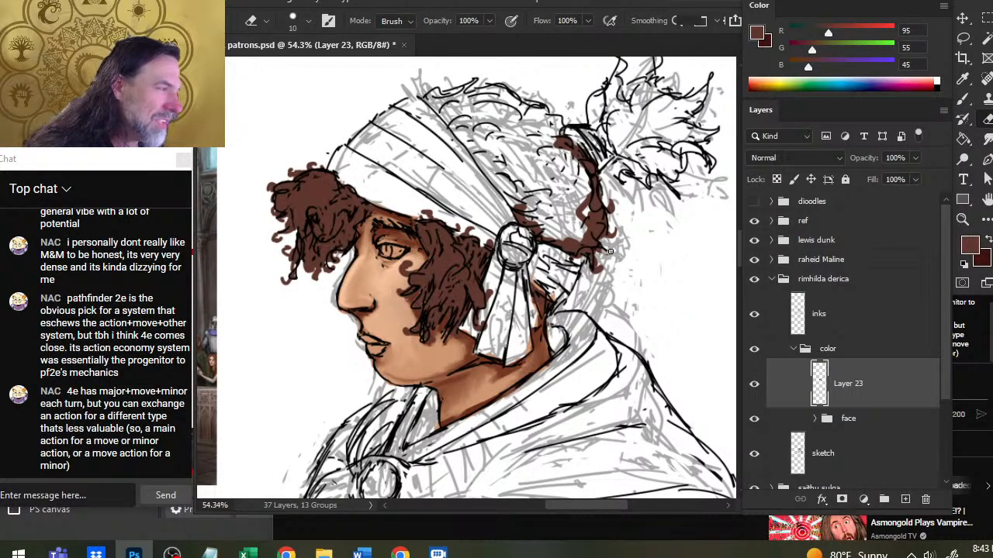
key("b")
key("e")
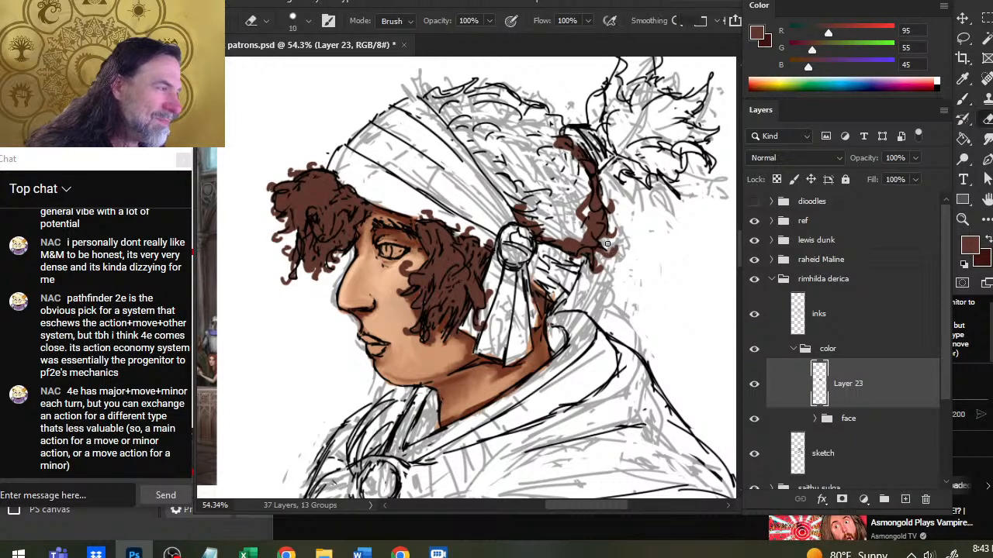
key("b")
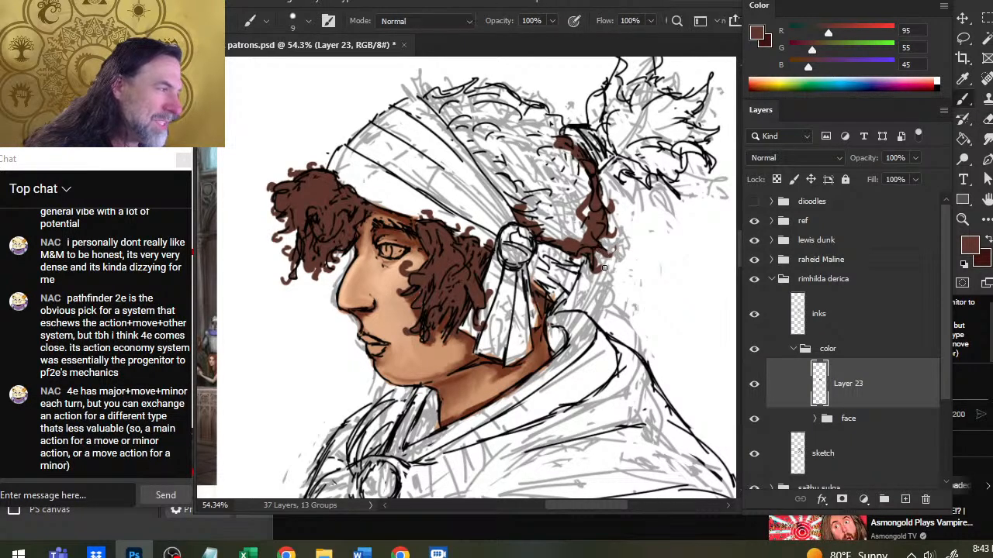
key("e")
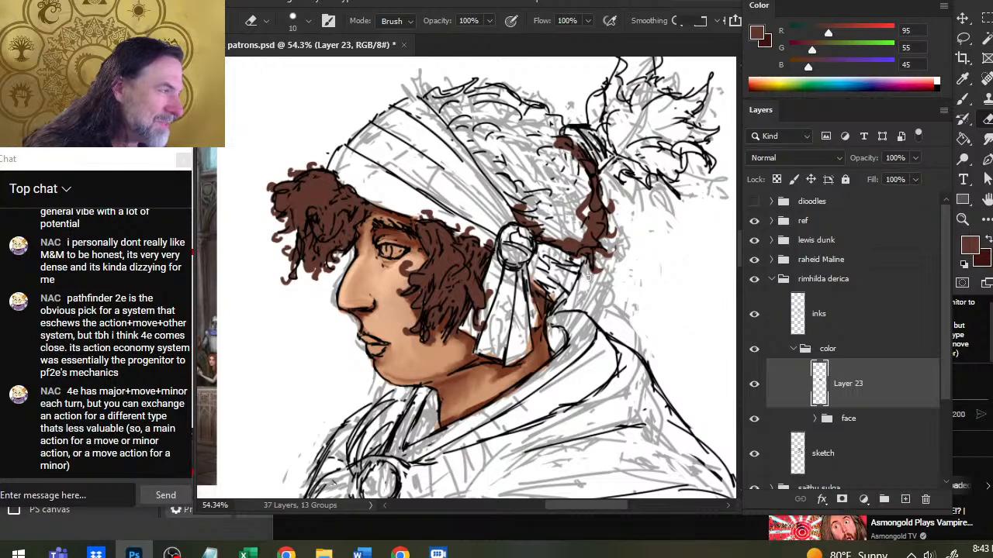
key("b")
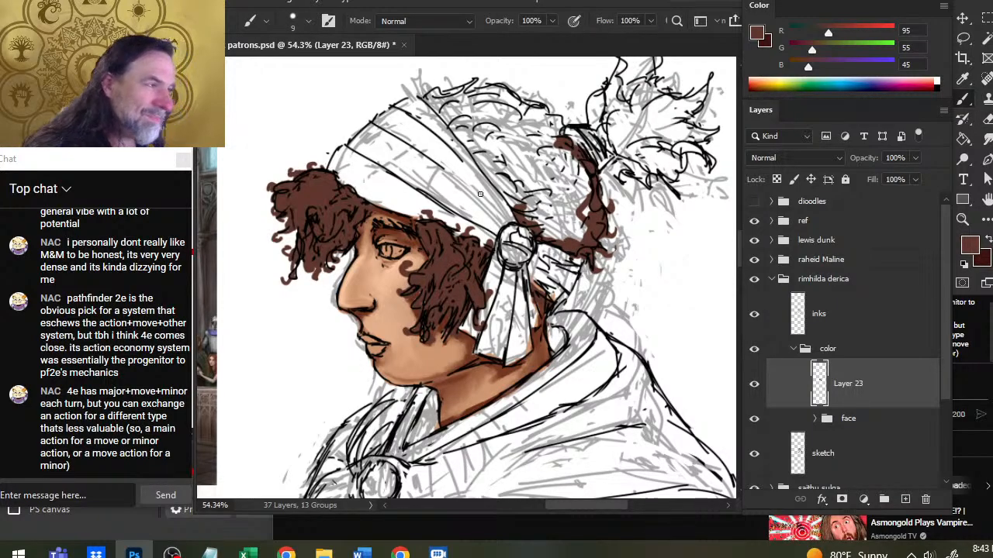
Paint a reddish brown band along the headscarf's rear edge from the knot up to the crown with a 20 px brush.
mouse_move(517, 204)
left_mouse_down()
mouse_move(447, 116)
mouse_move(475, 149)
left_mouse_up()
key("bracketright")
key("bracketright")
key("bracketright")
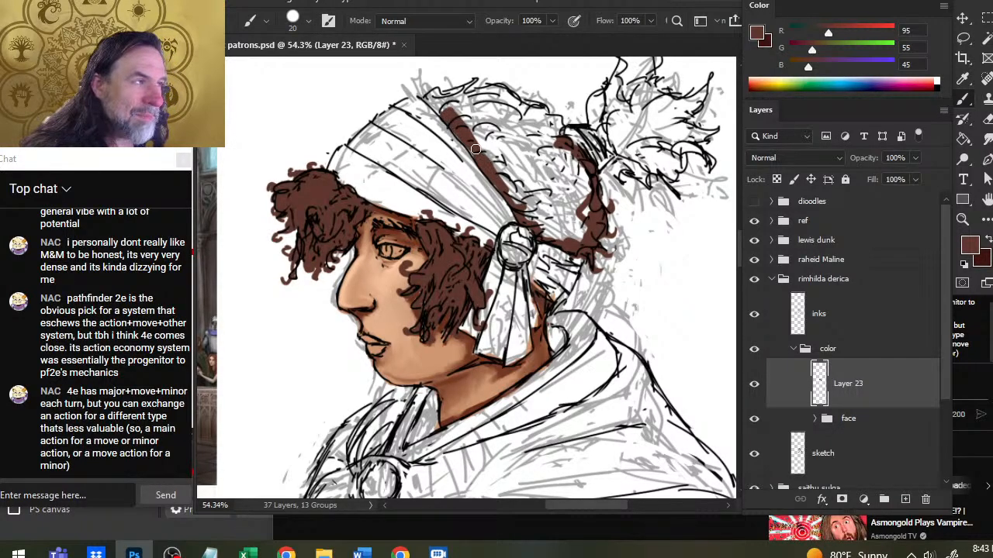
mouse_move(518, 203)
left_mouse_down()
mouse_move(428, 95)
mouse_move(400, 82)
mouse_move(413, 77)
mouse_move(450, 109)
mouse_move(446, 101)
left_mouse_up()
Paint small reddish brown curls at the crown and outline the hair's top edge back to the ponytail base with an 8 px brush.
key("bracketleft")
key("bracketleft")
key("bracketleft")
key("bracketleft")
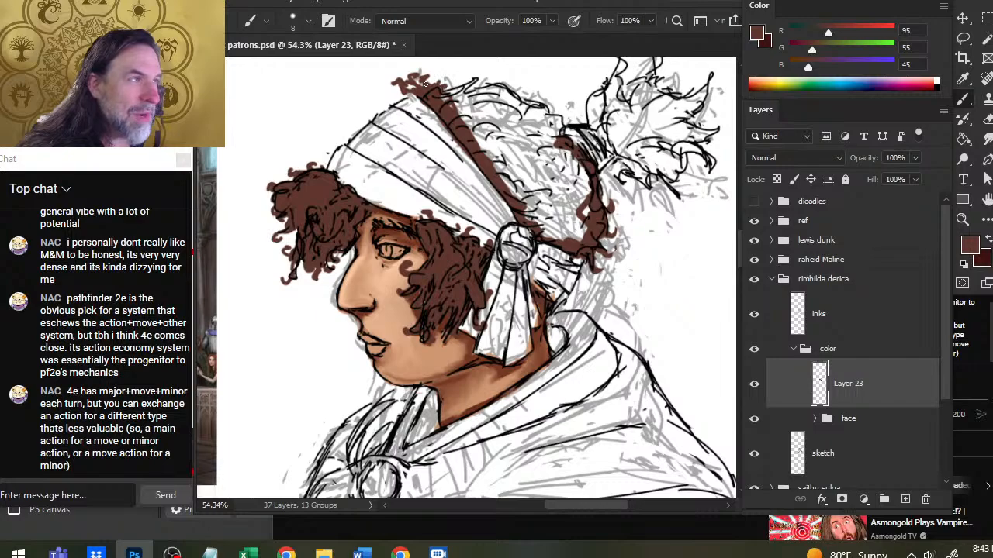
left_click_drag(400, 90, 412, 88)
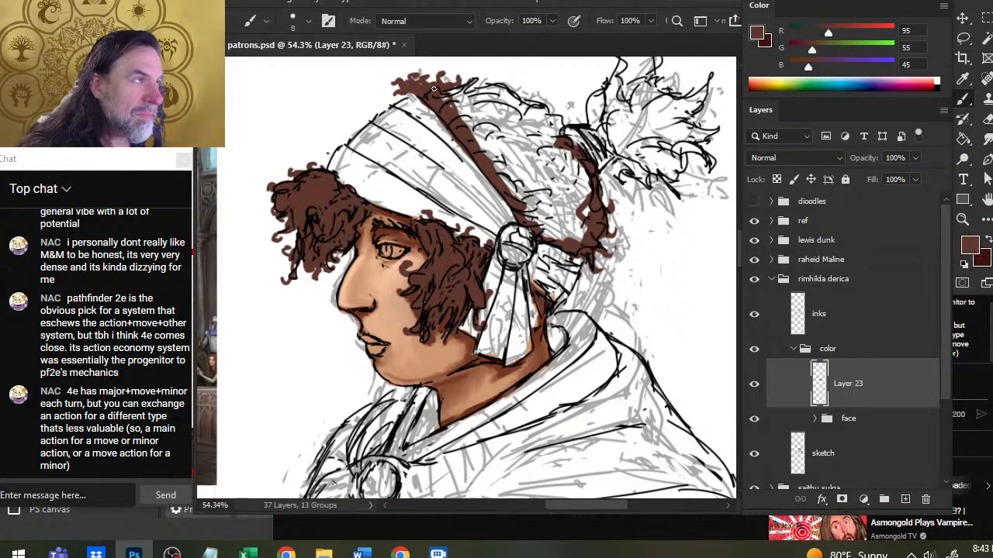
mouse_move(453, 91)
left_mouse_down()
mouse_move(445, 98)
mouse_move(462, 94)
left_mouse_up()
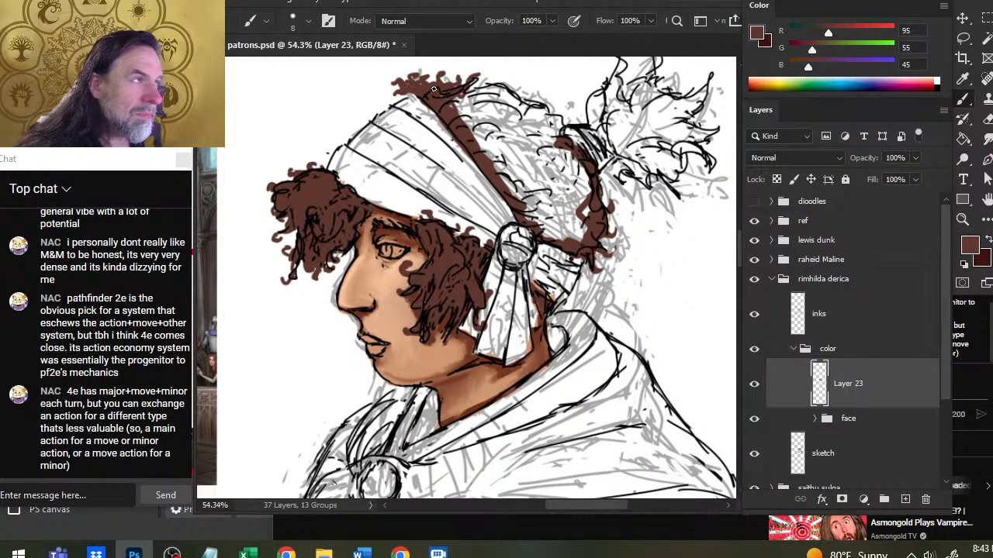
mouse_move(475, 90)
left_mouse_down()
mouse_move(477, 72)
mouse_move(465, 104)
mouse_move(516, 92)
mouse_move(574, 135)
left_mouse_up()
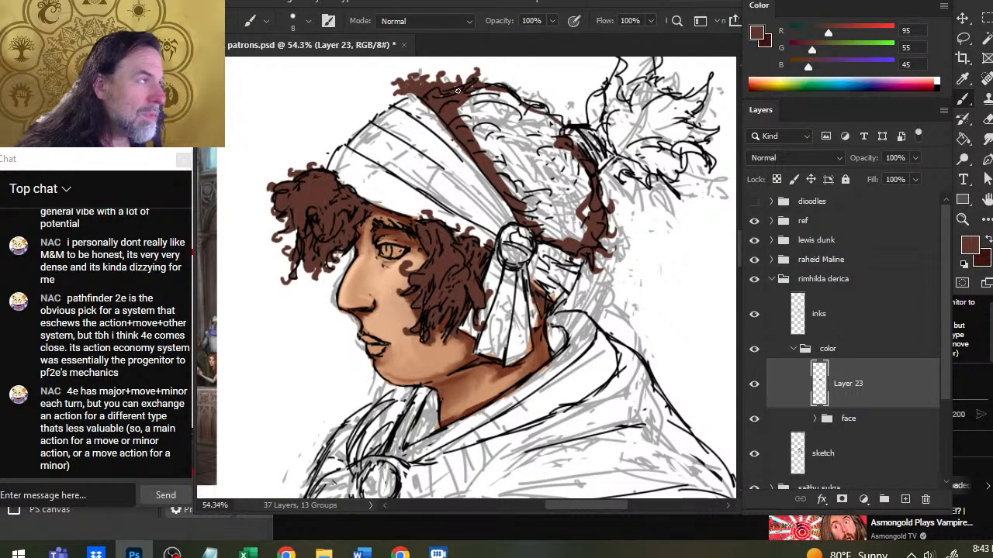
Fill the enclosed back hair area with reddish brown and add small curls along its upper rear edge.
key("g")
left_click(530, 158)
key("b")
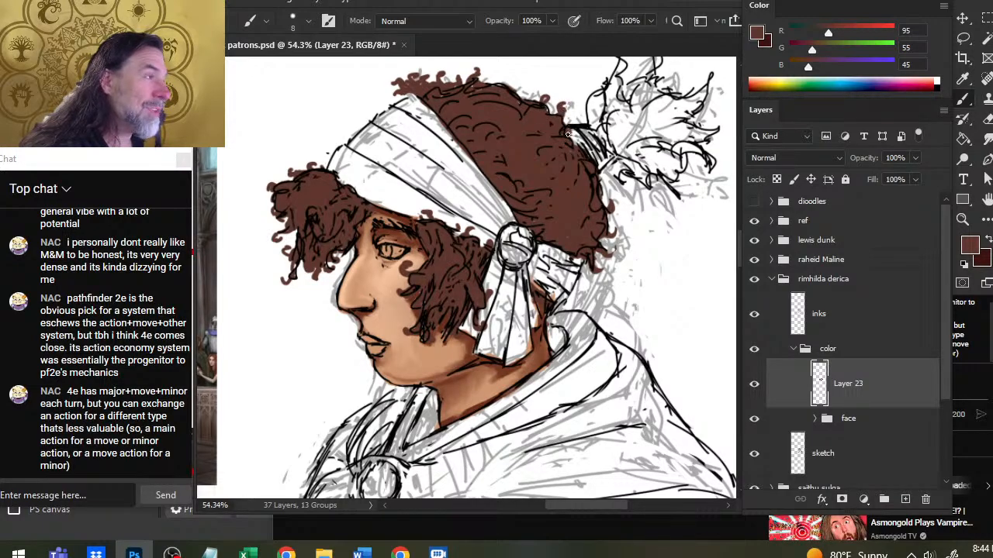
Paint the ponytail's upper curls in reddish brown with a 9 px brush, from the hair tie out to the back tips.
key("z")
left_click_drag(565, 199, 465, 434)
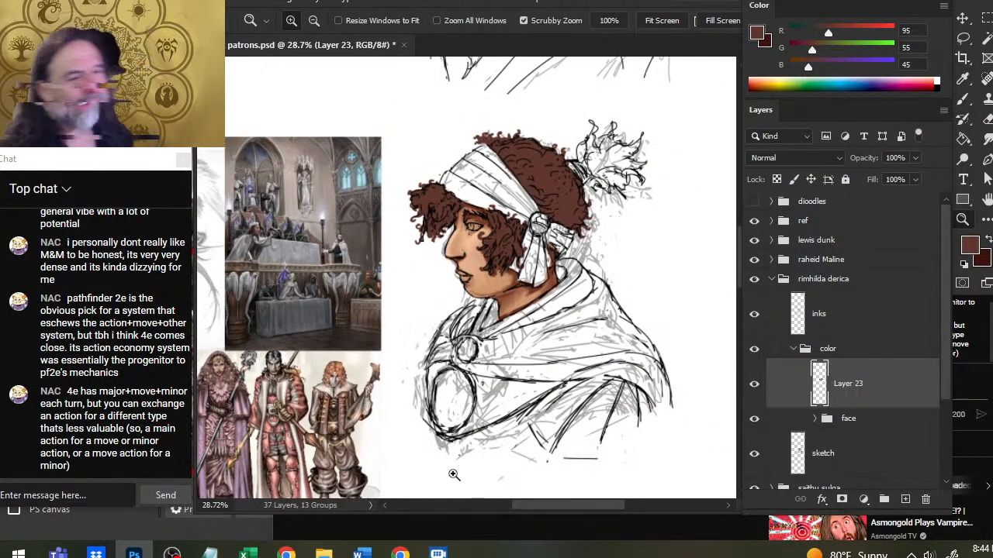
mouse_move(590, 172)
left_mouse_down()
mouse_move(493, 267)
mouse_move(464, 239)
mouse_move(486, 231)
mouse_move(474, 223)
mouse_move(483, 210)
left_mouse_up()
key("b")
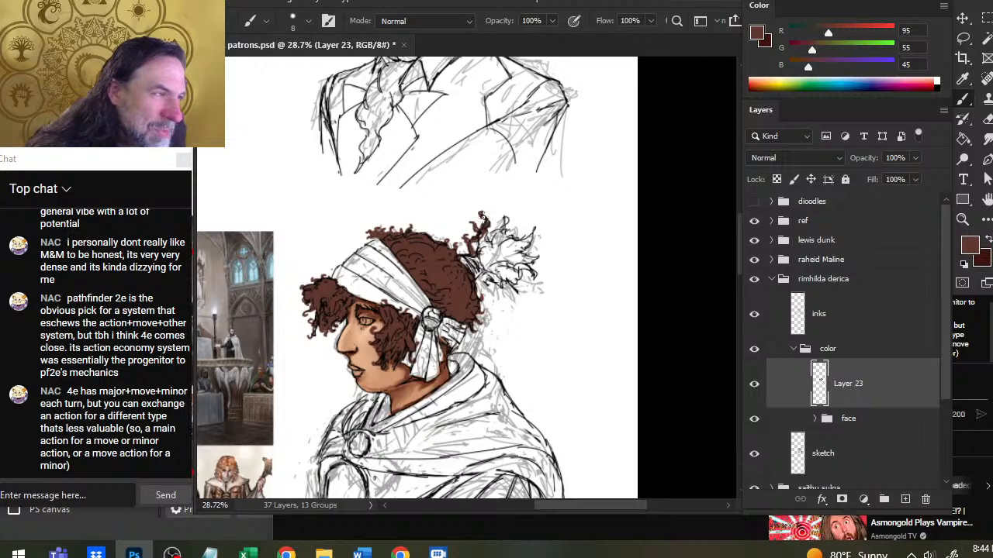
key("bracketright")
key("bracketright")
key("bracketright")
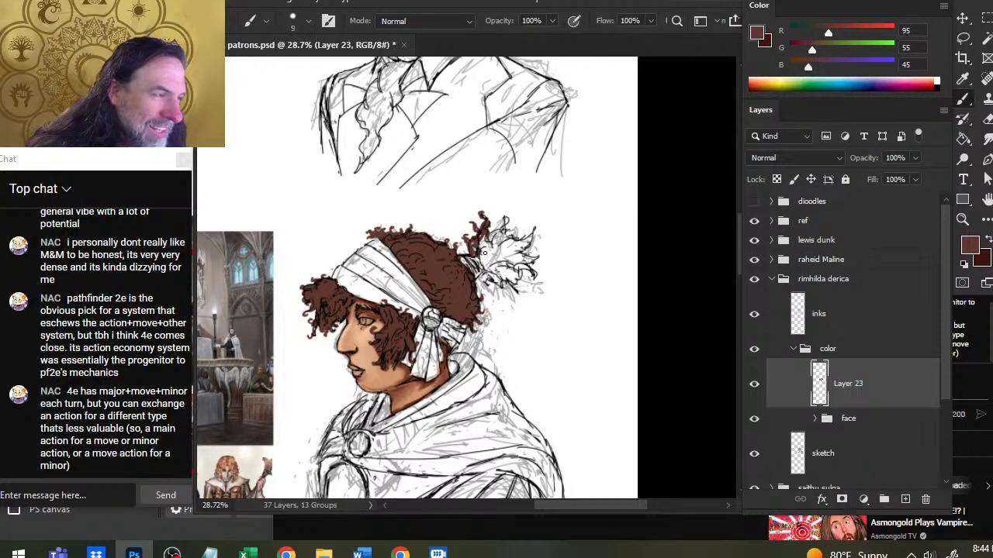
mouse_move(476, 247)
left_mouse_down()
mouse_move(490, 272)
mouse_move(478, 242)
mouse_move(483, 231)
mouse_move(502, 232)
mouse_move(504, 213)
left_mouse_up()
key("bracketleft")
key("bracketleft")
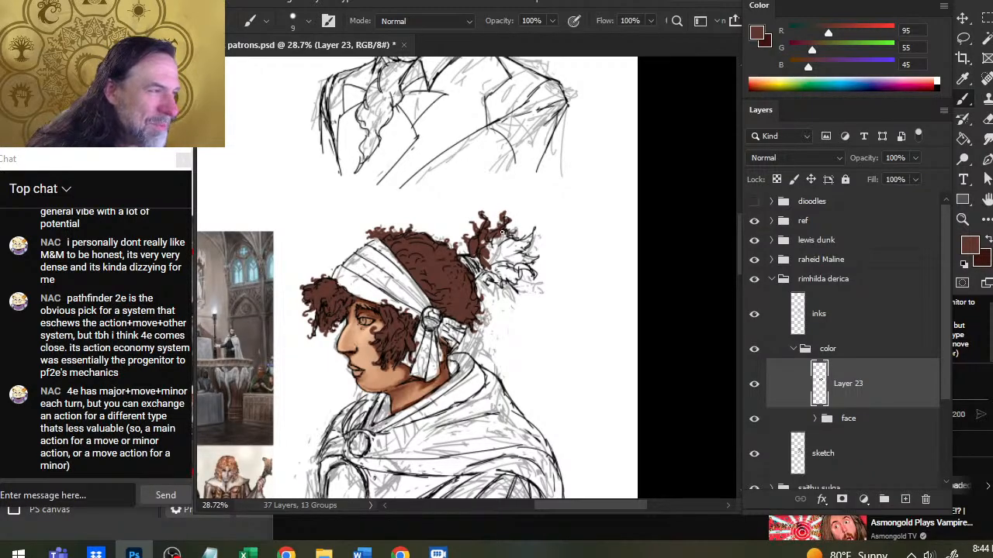
left_click_drag(503, 232, 532, 234)
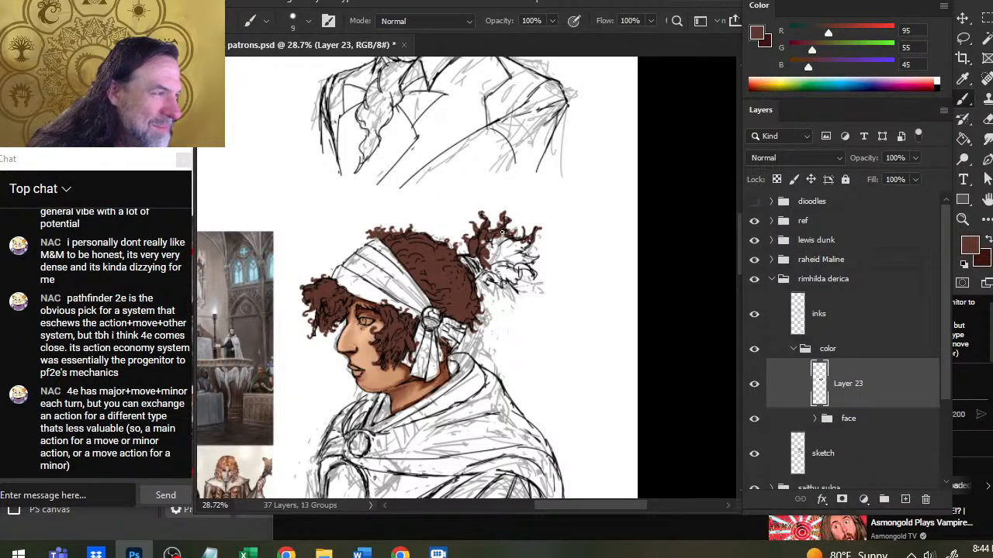
left_click_drag(518, 229, 502, 239)
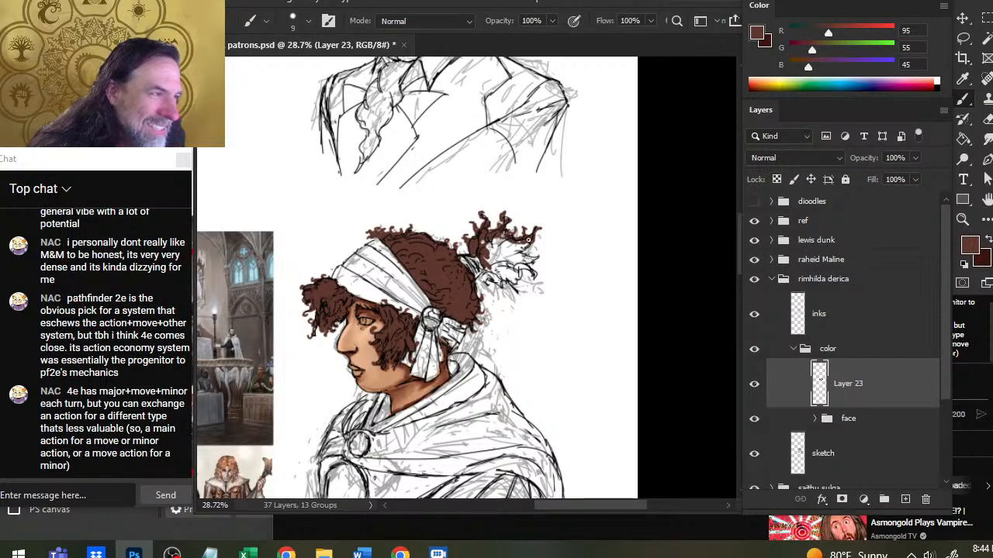
Fill the ponytail's middle and lower curls with reddish brown using a 15 px brush, erasing stray color near the hair tie.
key("bracketright")
key("bracketright")
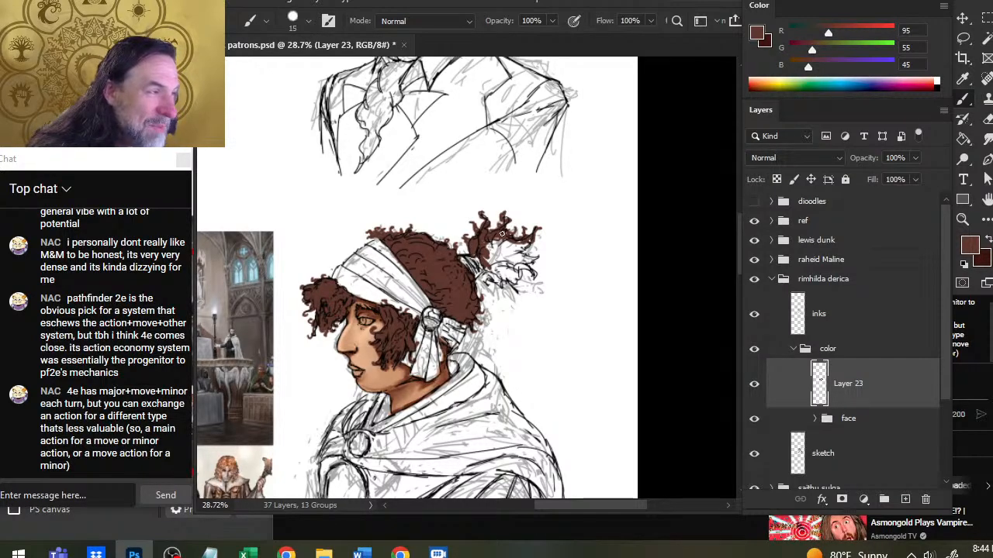
left_click_drag(499, 237, 489, 259)
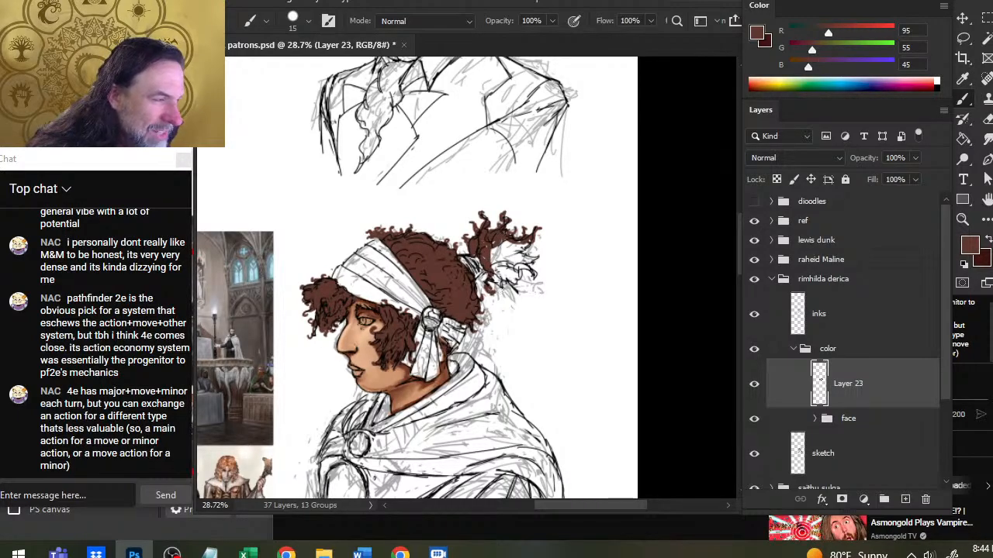
key("e")
left_click_drag(487, 292, 483, 290)
key("b")
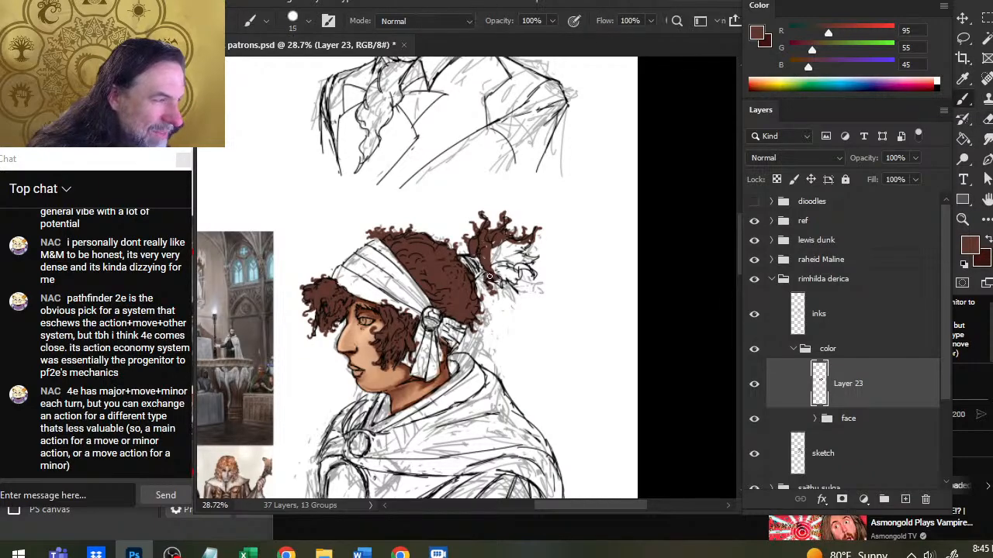
mouse_move(493, 283)
left_mouse_down()
mouse_move(505, 291)
mouse_move(504, 277)
mouse_move(520, 290)
mouse_move(505, 277)
left_mouse_up()
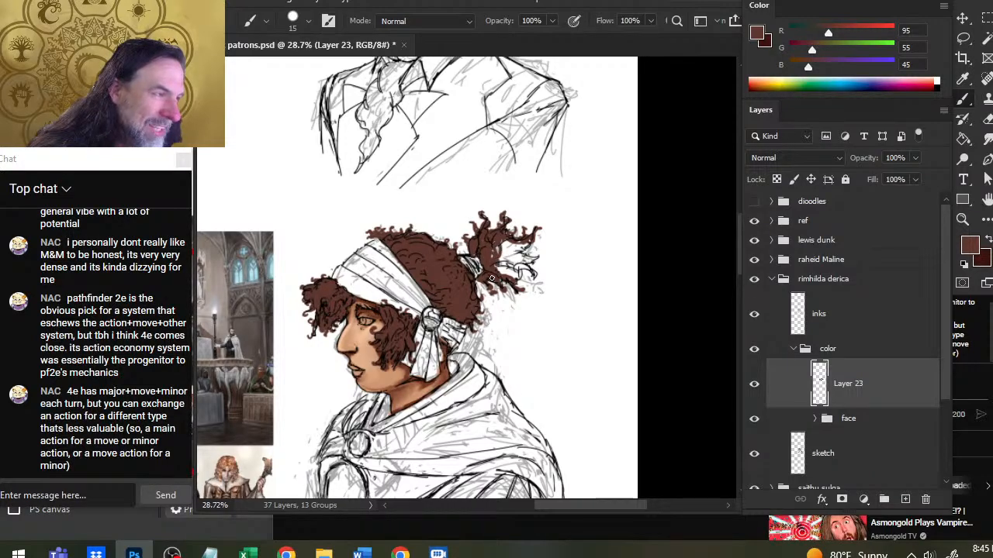
mouse_move(509, 245)
left_mouse_down()
mouse_move(526, 253)
mouse_move(512, 233)
left_mouse_up()
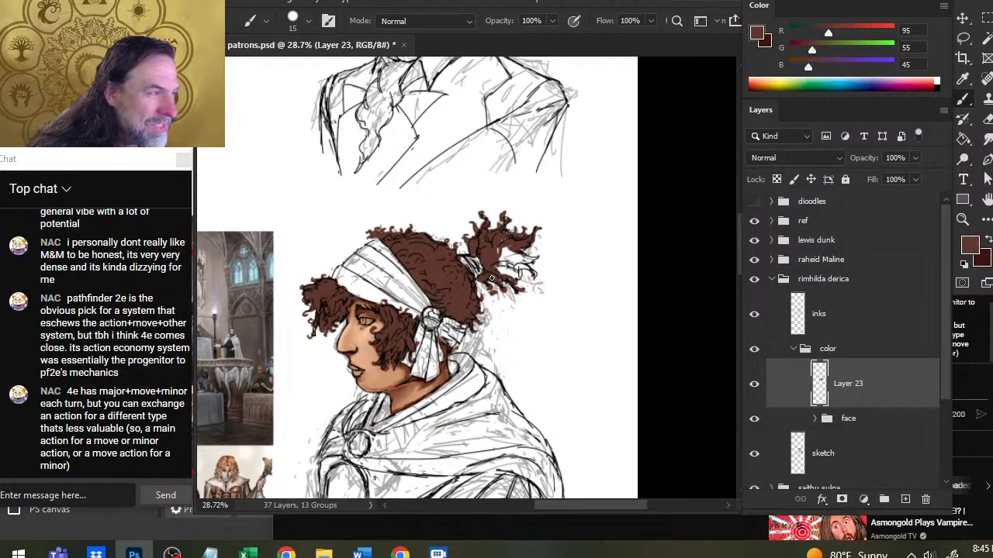
left_click_drag(502, 267, 516, 247)
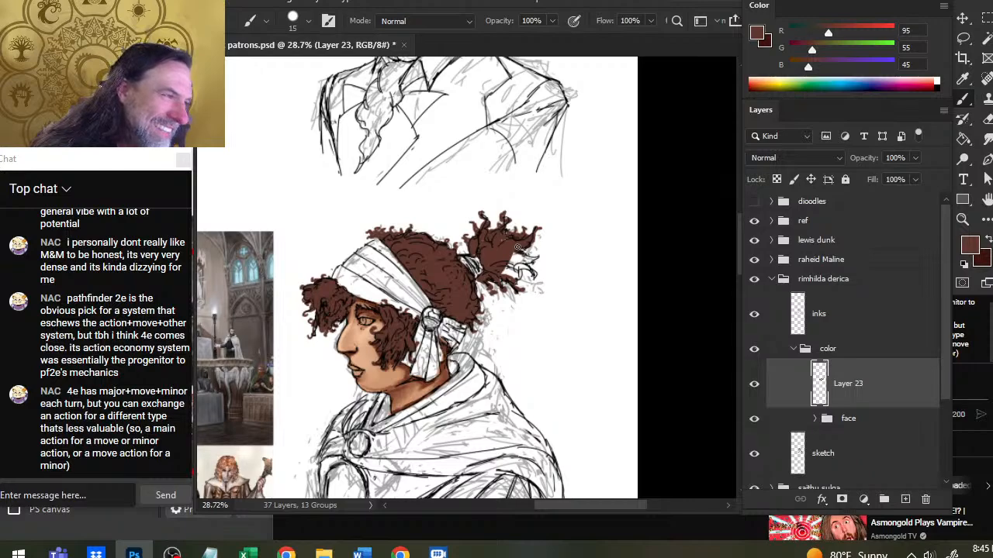
left_click_drag(504, 269, 508, 253)
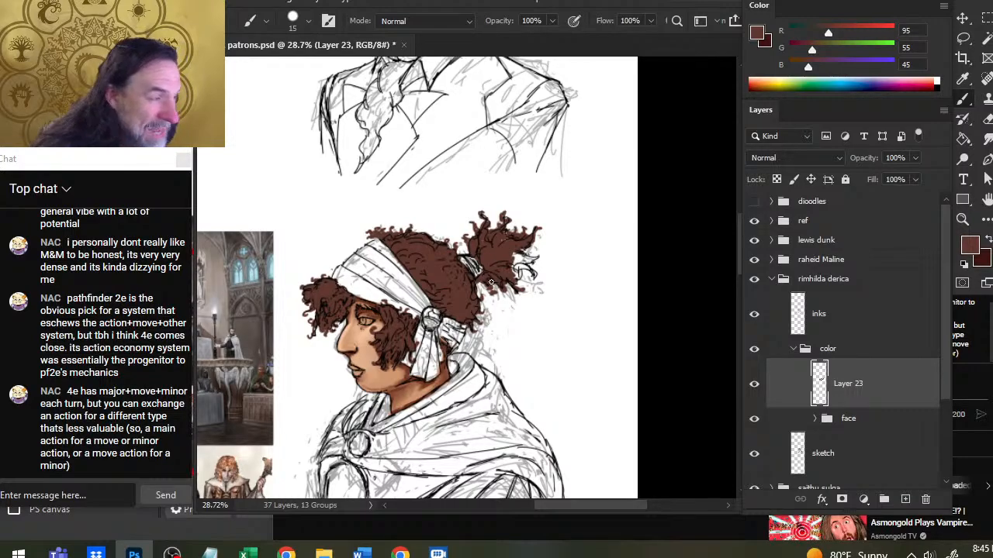
Finish the ponytail's outer and lower curls in reddish brown, erasing overspill around the hair tie and tips.
key("e")
mouse_move(479, 279)
left_mouse_down()
mouse_move(488, 288)
mouse_move(530, 252)
mouse_move(514, 260)
mouse_move(543, 280)
mouse_move(521, 277)
mouse_move(527, 256)
left_mouse_up()
key("b")
left_click(519, 277)
key("e")
key("b")
key("e")
key("b")
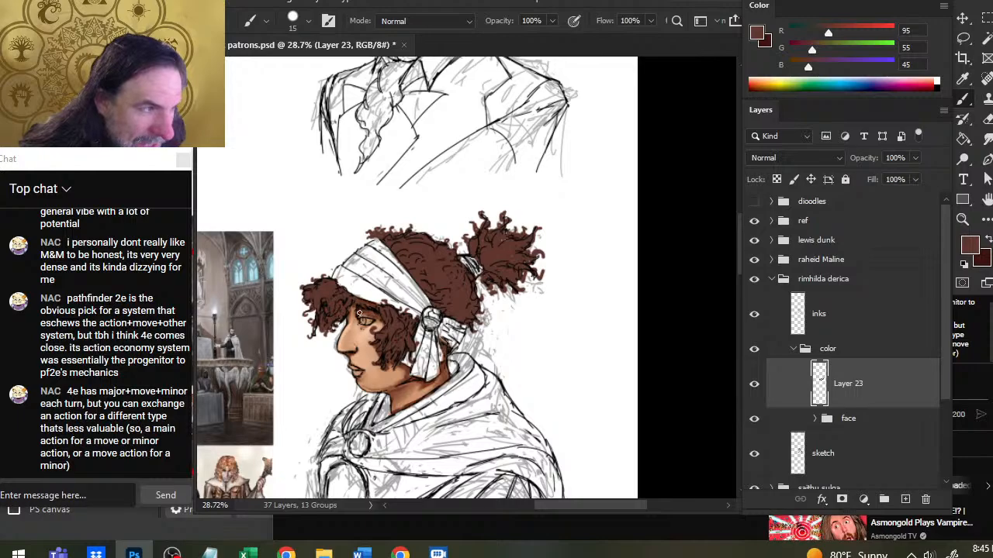
Touch up the hair color's edge along the forehead below the headscarf with the eraser and brush.
key("e")
key("b")
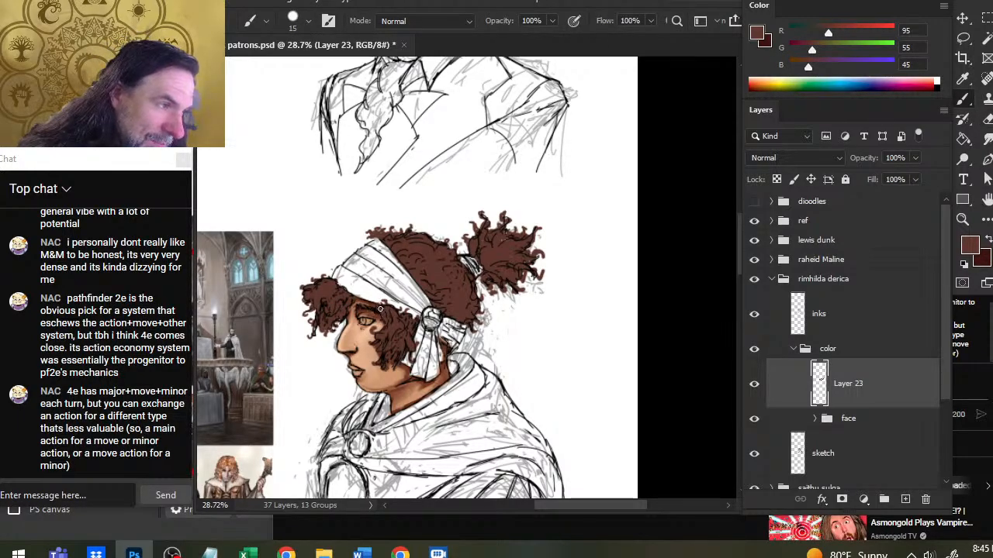
key("e")
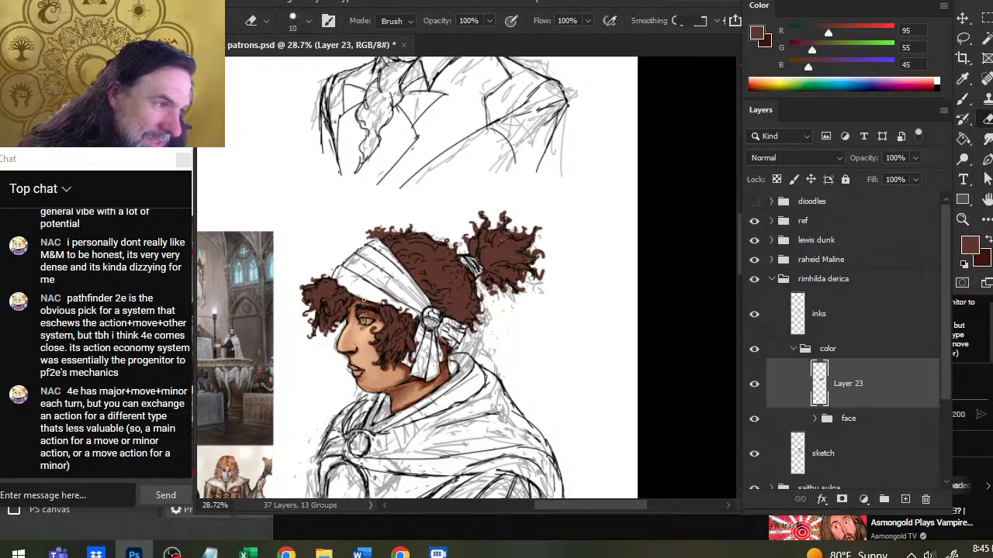
key("b")
Switch the painting color to dark red-brown (RGB 60, 20, 15) and add a new layer above the base hair color.
key("z")
left_click_drag(328, 318, 342, 319)
key("x")
key("b")
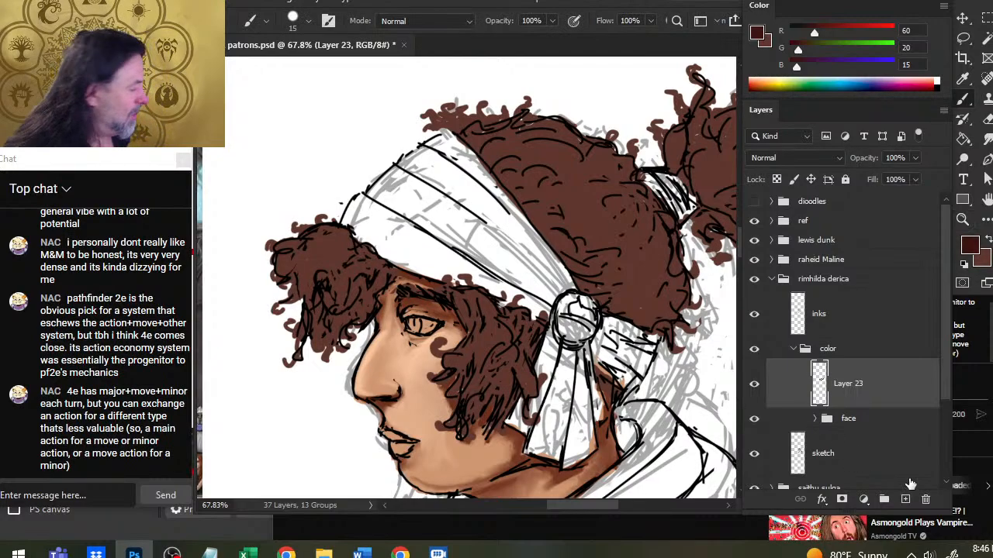
left_click(904, 500)
Shade the forelock and side curls with dark red-brown on the new layer using a 15 px brush.
key("z")
left_click_drag(560, 357, 401, 317)
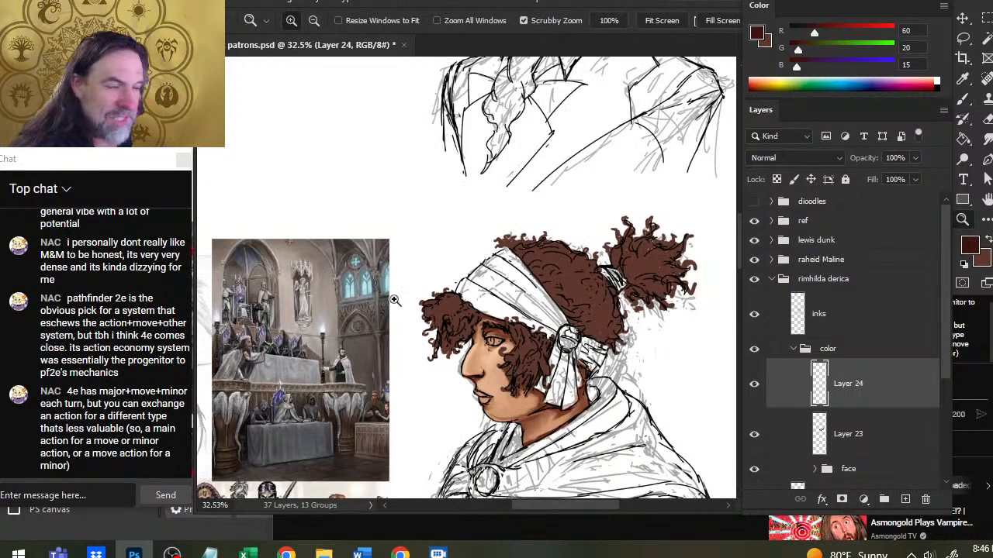
left_click_drag(489, 318, 498, 319)
key("b")
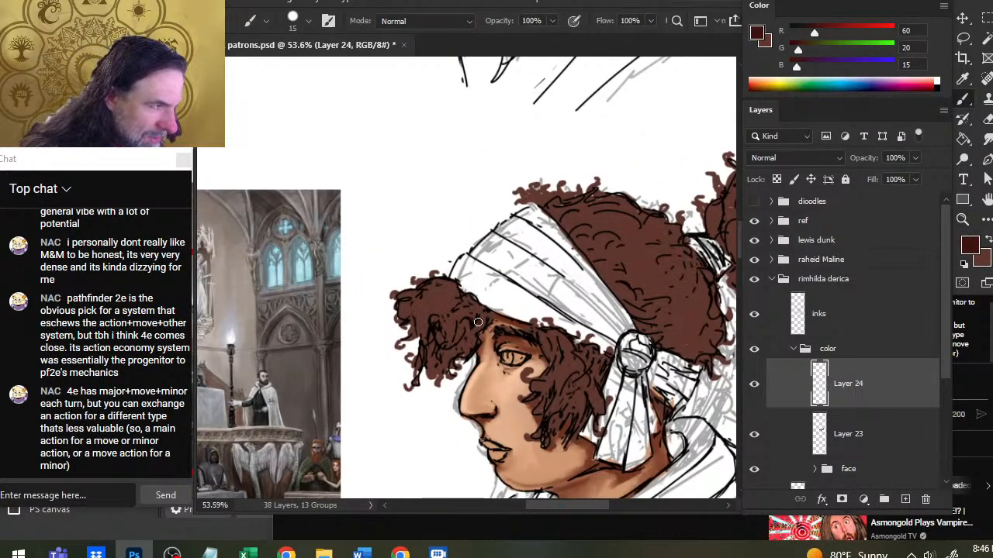
mouse_move(478, 322)
left_mouse_down()
mouse_move(457, 330)
mouse_move(468, 352)
mouse_move(442, 368)
mouse_move(472, 340)
mouse_move(440, 373)
mouse_move(435, 318)
left_mouse_up()
mouse_move(468, 351)
left_mouse_down()
mouse_move(423, 347)
mouse_move(422, 356)
mouse_move(409, 298)
mouse_move(468, 295)
mouse_move(459, 300)
mouse_move(467, 296)
mouse_move(464, 322)
mouse_move(464, 304)
mouse_move(503, 347)
mouse_move(556, 359)
mouse_move(537, 328)
mouse_move(576, 379)
mouse_move(582, 370)
mouse_move(582, 398)
mouse_move(595, 403)
mouse_move(584, 428)
mouse_move(563, 429)
mouse_move(565, 416)
mouse_move(551, 429)
mouse_move(567, 435)
mouse_move(569, 420)
mouse_move(572, 440)
mouse_move(603, 410)
mouse_move(606, 357)
mouse_move(564, 347)
mouse_move(565, 366)
mouse_move(526, 413)
left_mouse_up()
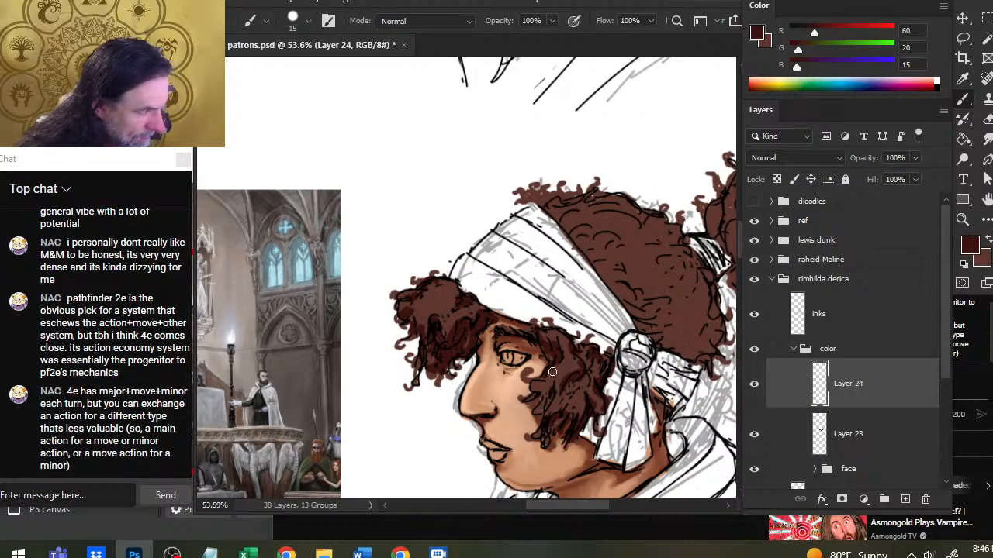
Refine the side curls' shading and paint small dark curls on the neck behind the headscarf's hanging tail, trimming them with the eraser.
key("e")
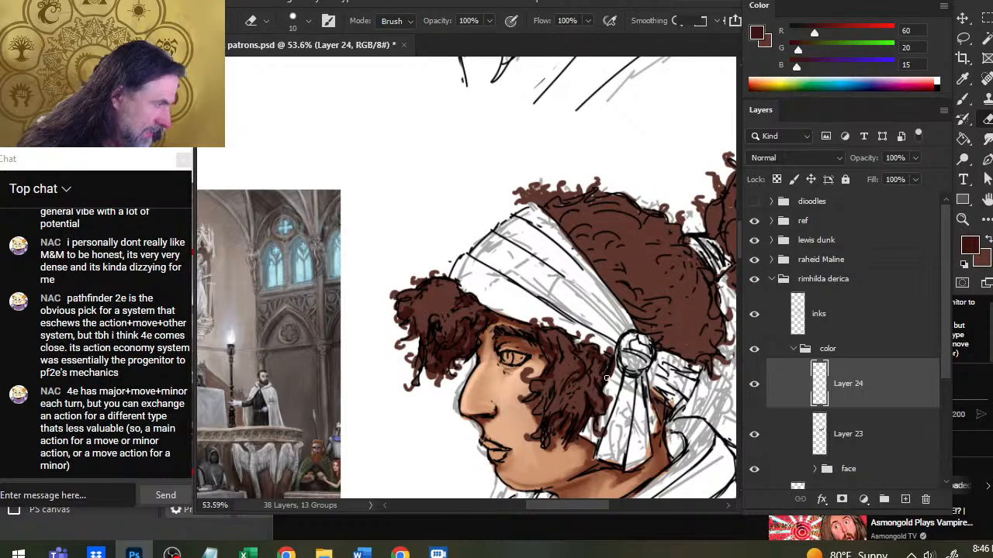
key("b")
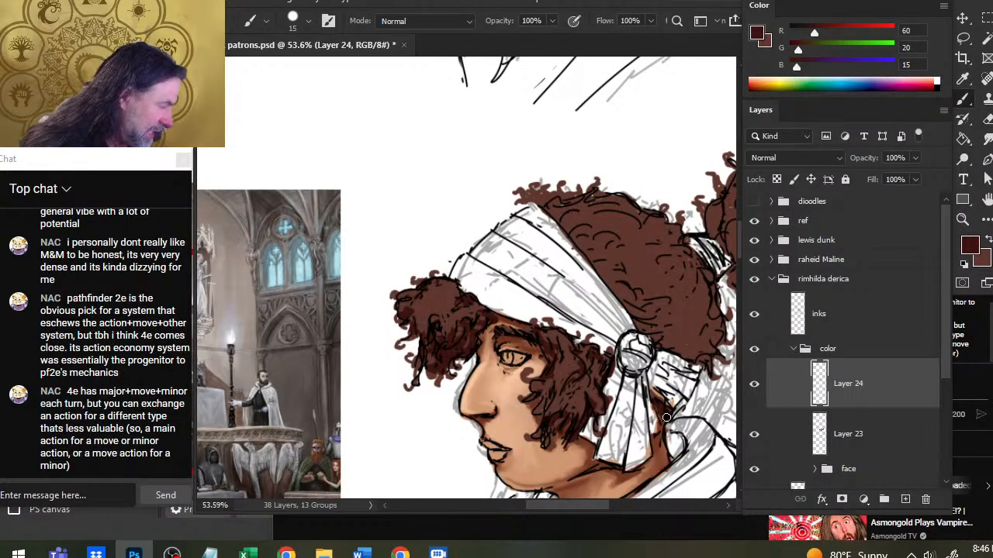
key("e")
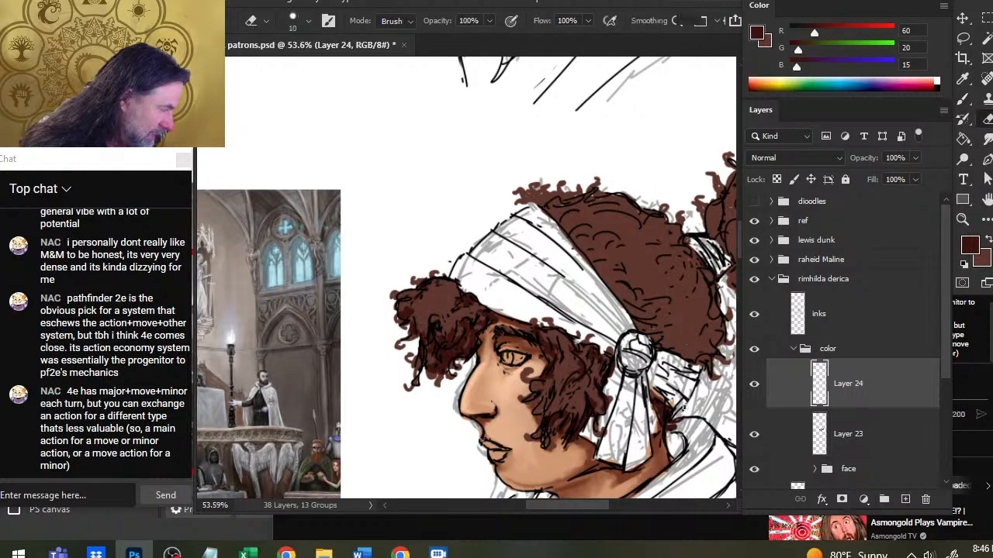
key("b")
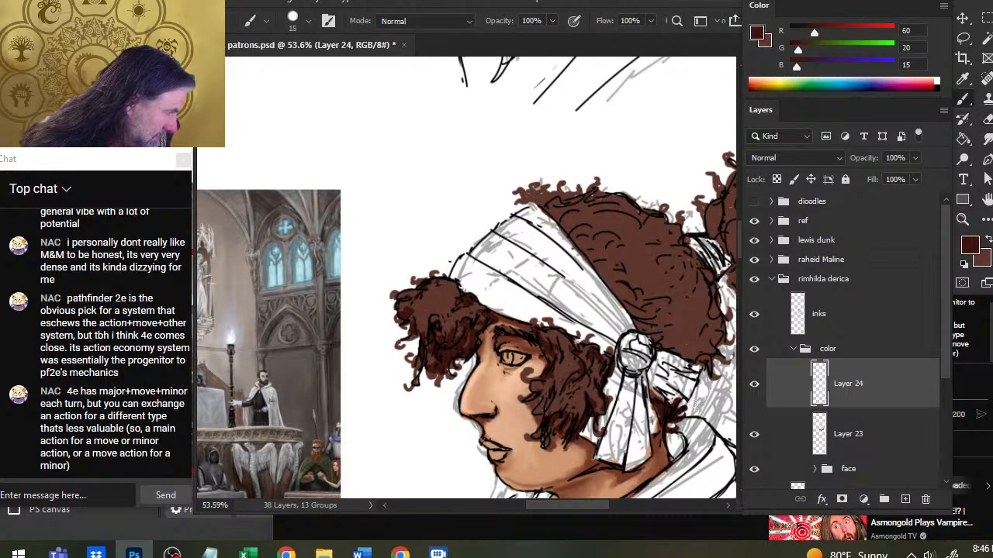
Shade the hair's lower back edge behind the headscarf knot and the underside of the ponytail with dark red-brown using a 15 px brush.
key("e")
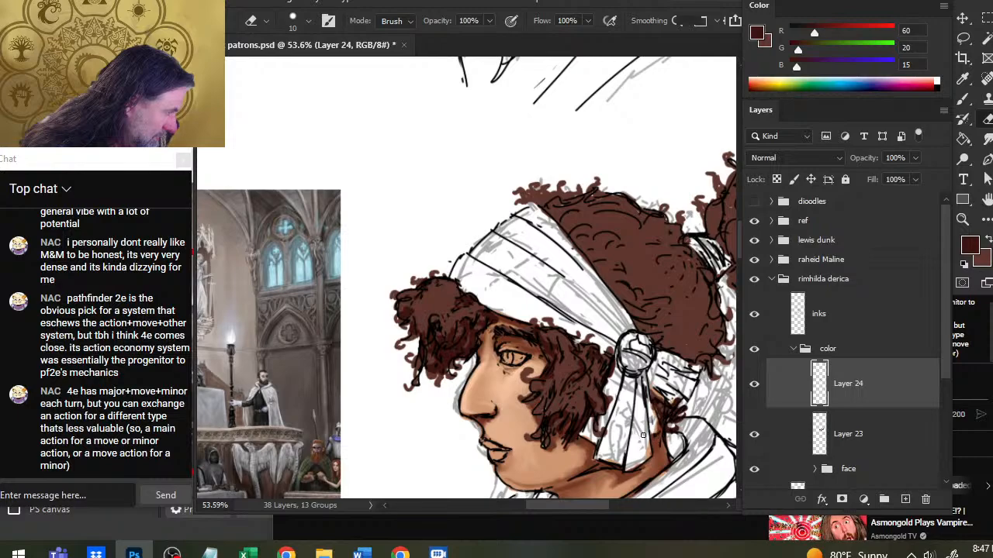
key("z")
left_click_drag(643, 422, 546, 421)
left_click_drag(606, 430, 482, 363)
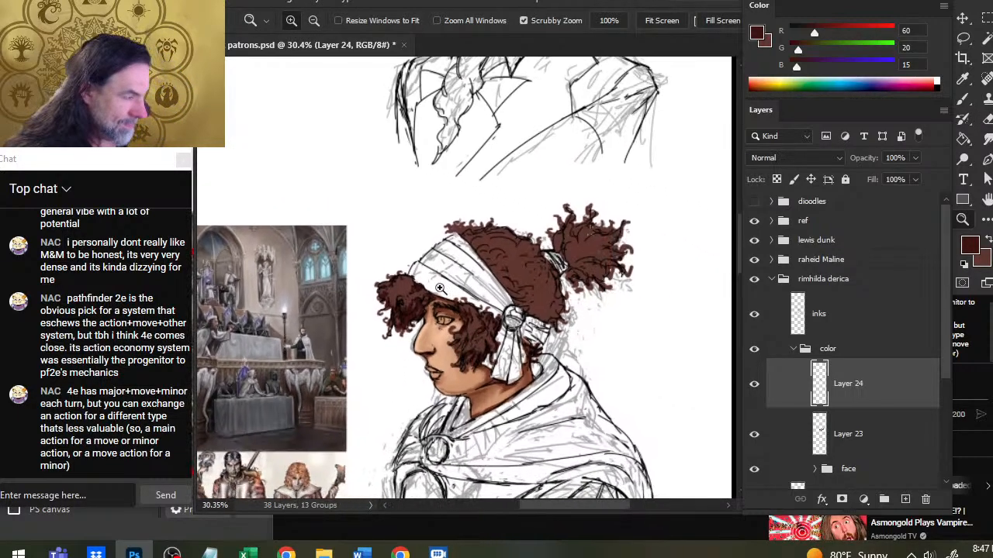
left_click_drag(501, 310, 535, 330)
key("b")
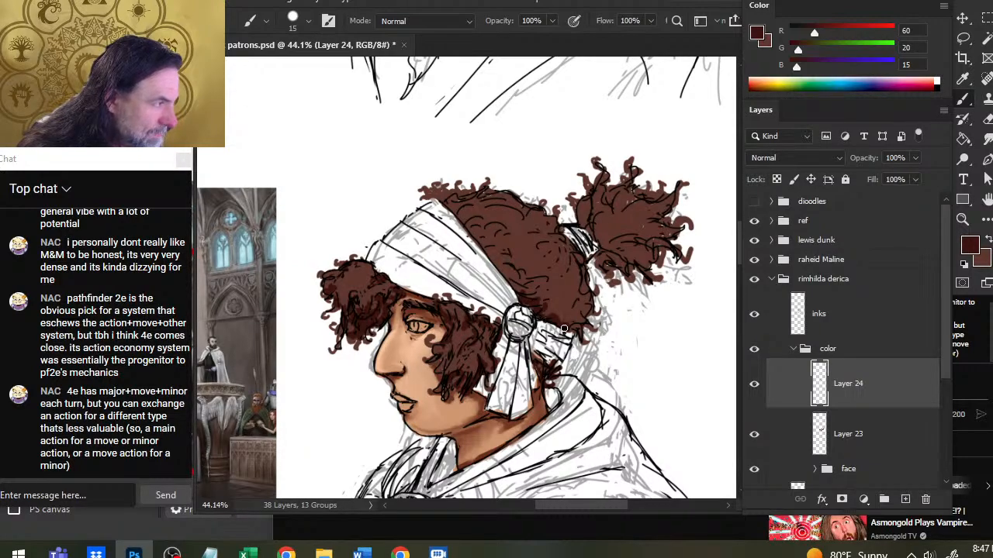
left_click_drag(564, 329, 582, 325)
mouse_move(586, 329)
left_mouse_down()
mouse_move(588, 307)
mouse_move(543, 302)
mouse_move(510, 281)
mouse_move(551, 246)
mouse_move(600, 257)
mouse_move(605, 273)
mouse_move(612, 259)
left_mouse_up()
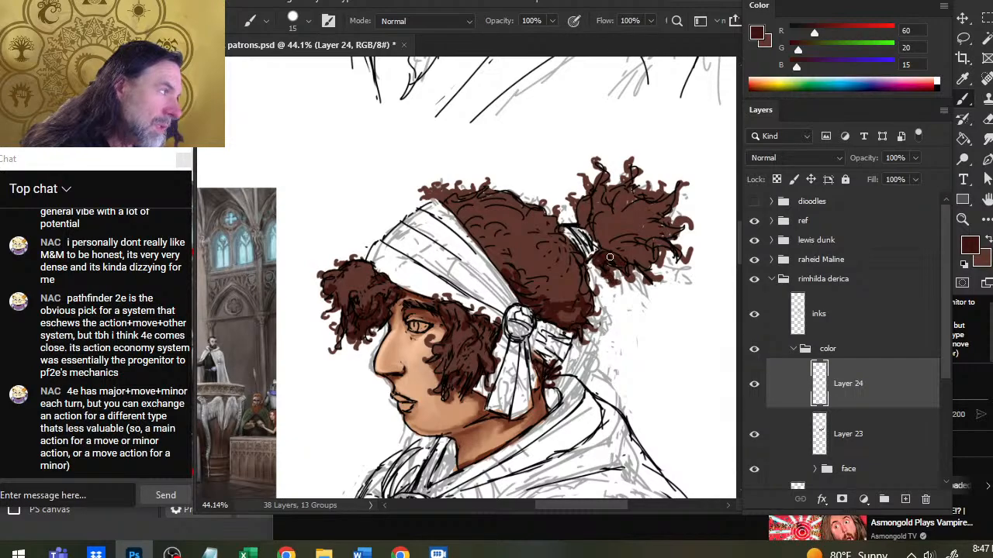
Swap the foreground and background colors and sample a hair highlight color from the red-collared figure in the reference art.
left_click_drag(461, 325, 507, 378)
key("x")
left_click_drag(307, 315, 646, 326)
key("z")
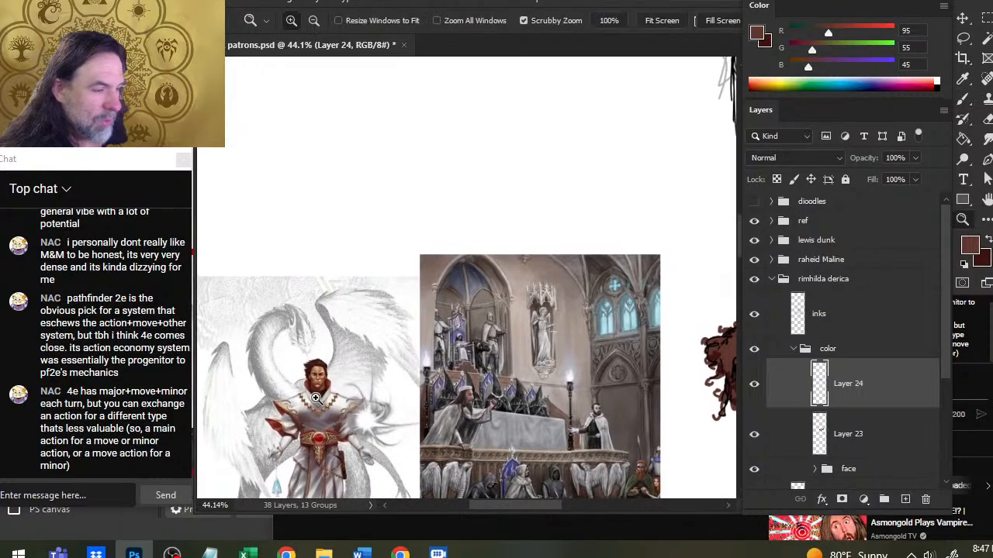
left_click_drag(264, 377, 374, 370)
mouse_move(527, 382)
left_mouse_down()
mouse_move(440, 299)
mouse_move(433, 314)
left_mouse_up()
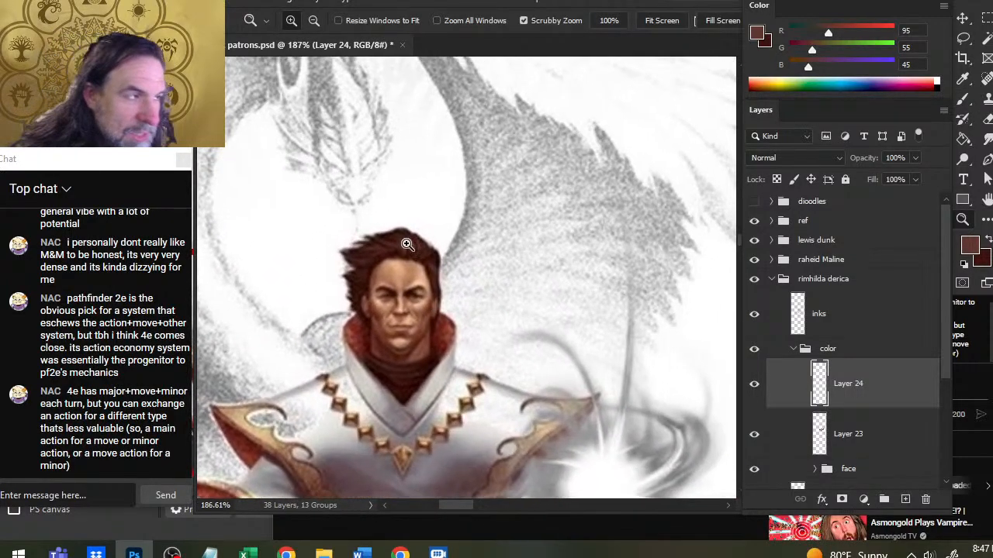
left_click_drag(406, 244, 449, 240)
key("b")
left_click(414, 244, "alt")
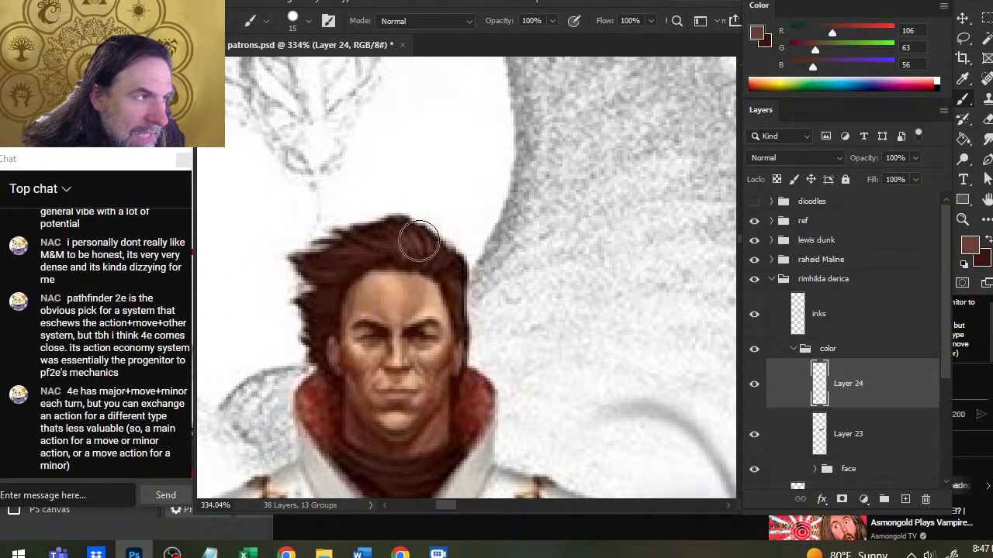
Adjust the sampled painting color to a light beige highlight of RGB 171, 154, 128.
left_click_drag(831, 35, 848, 67)
left_click(843, 51)
left_click_drag(876, 35, 850, 53)
left_click(840, 69)
left_click(849, 50)
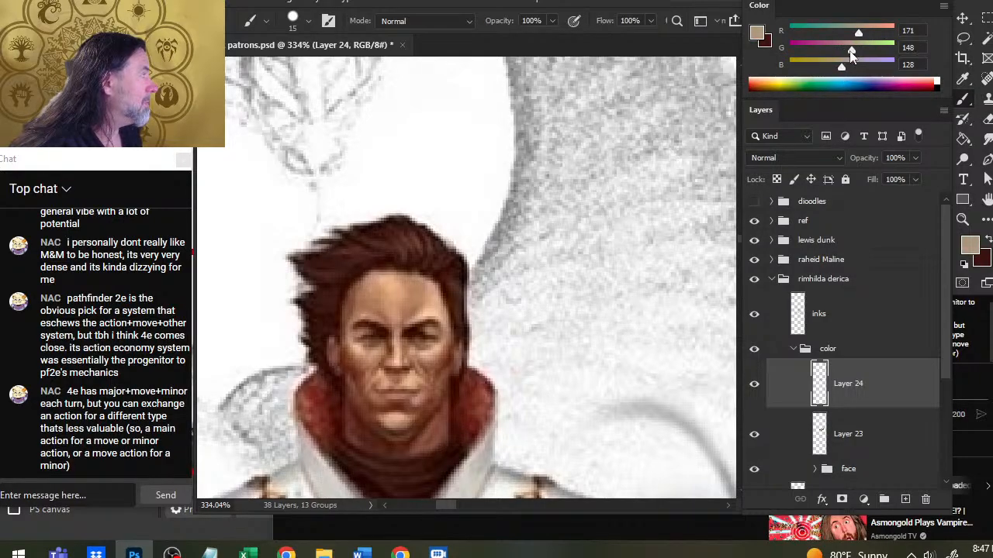
left_click(851, 50)
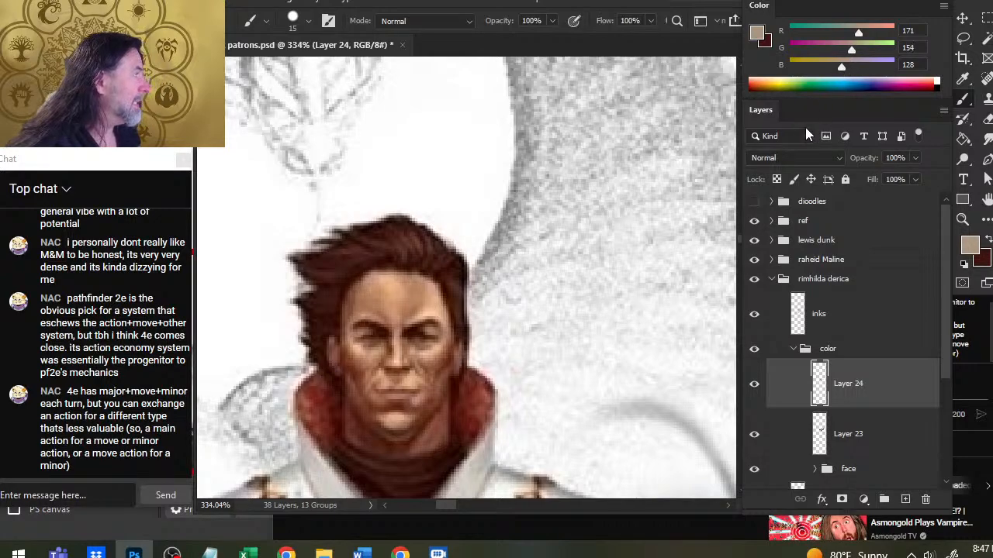
Return to the headscarf portrait and add a new layer above the dark hair shading layer.
key("z")
left_click_drag(614, 300, 515, 300)
left_click_drag(453, 364, 273, 276)
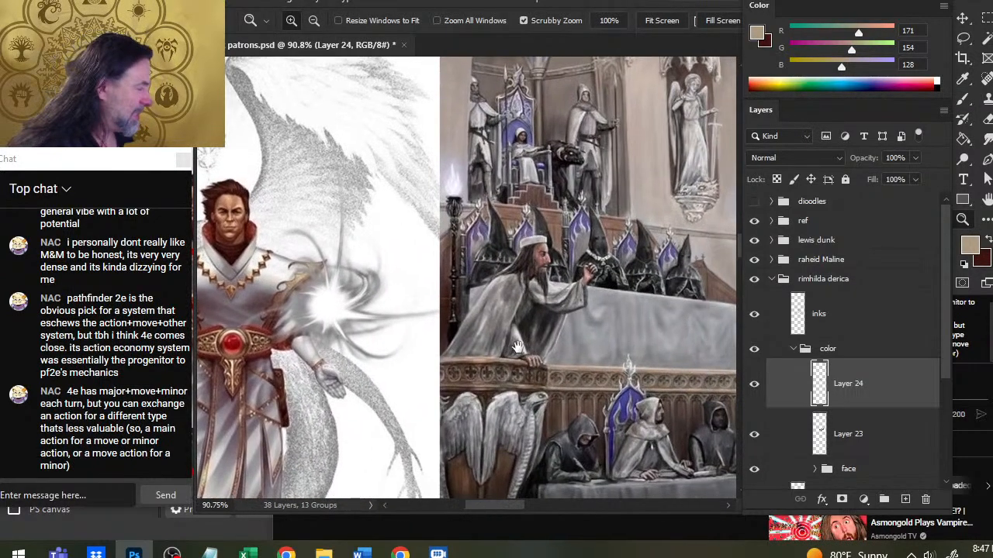
left_click_drag(639, 400, 333, 310)
left_click_drag(691, 368, 393, 437)
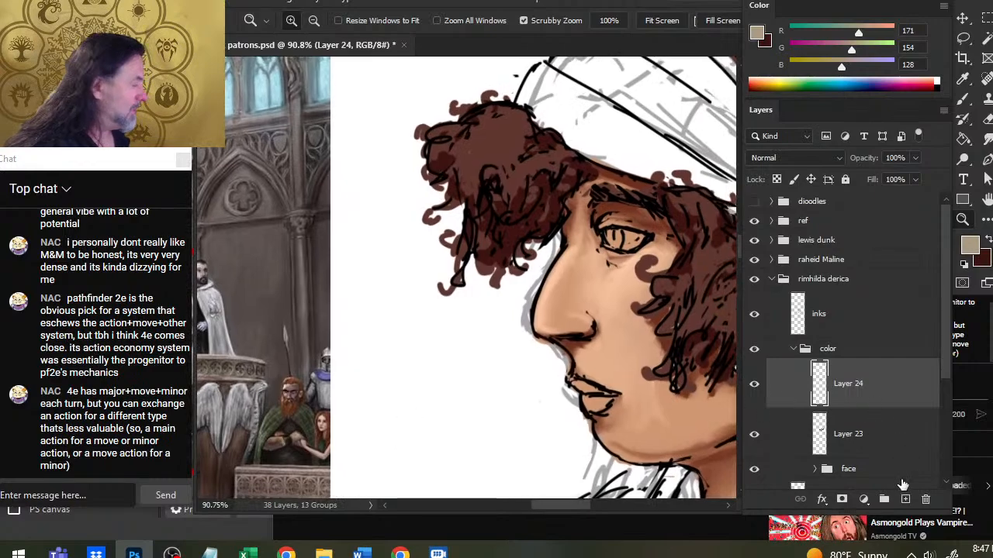
left_click(905, 499)
Paint beige curl highlights on the forelock and side curls with a 6 px brush, trimming them with the eraser.
left_click_drag(598, 371, 466, 255)
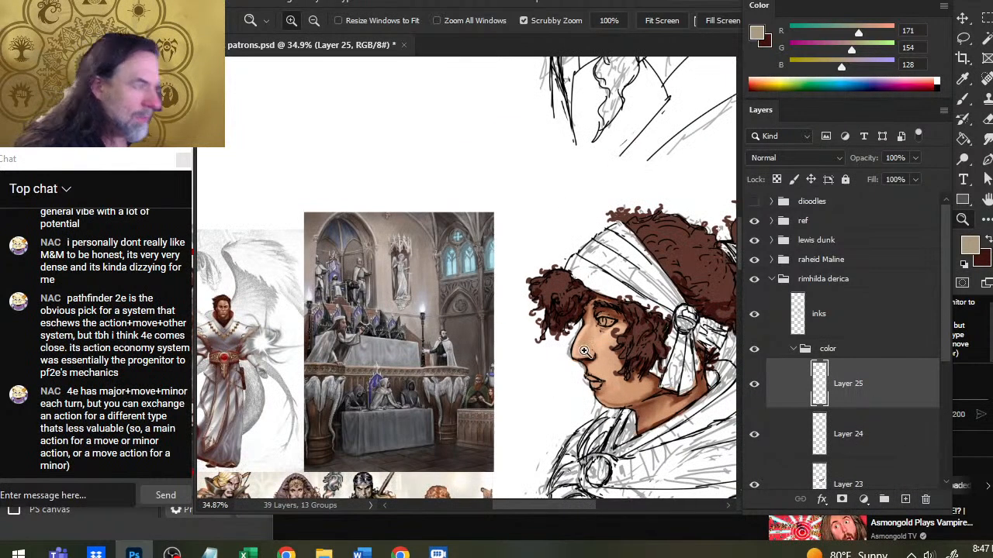
left_click_drag(585, 350, 613, 351)
key("b")
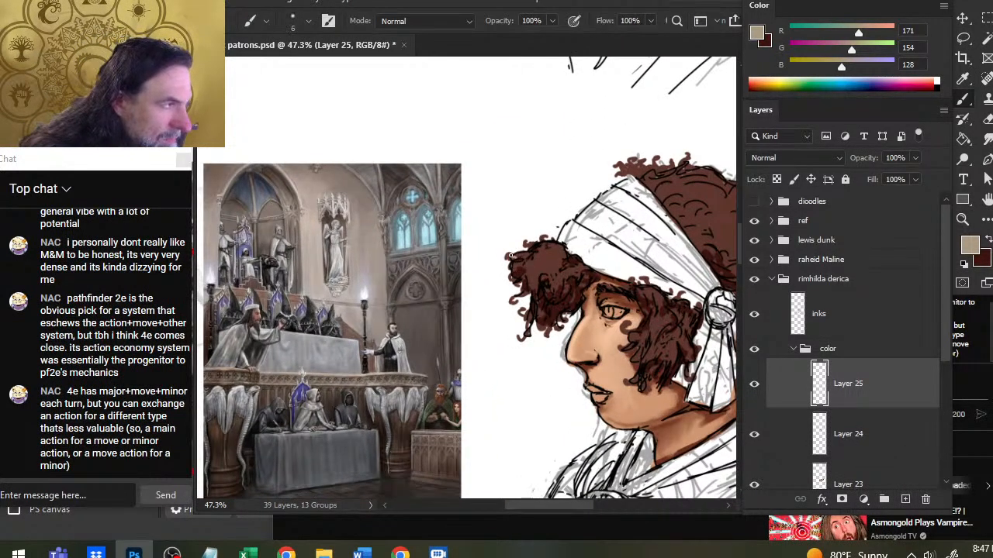
key("bracketleft")
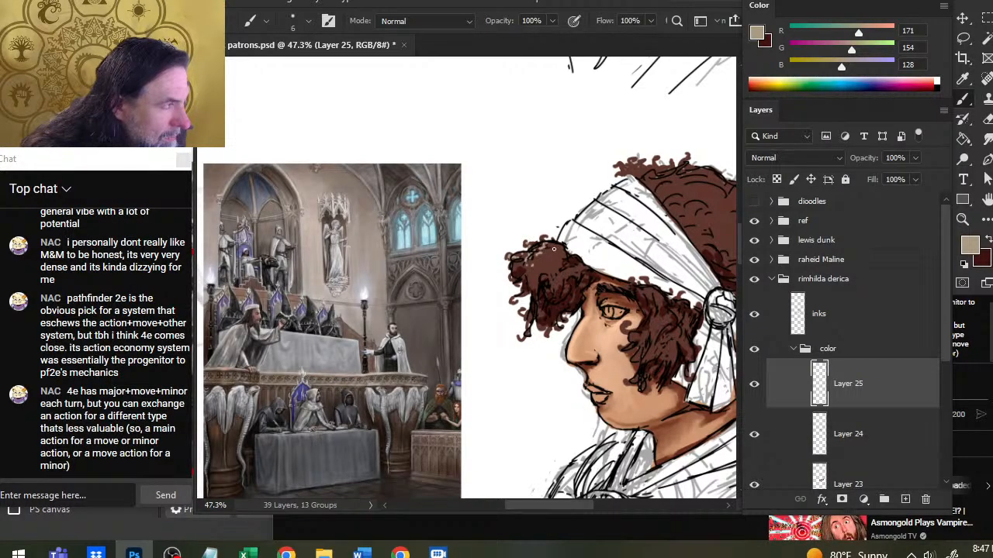
mouse_move(542, 248)
left_mouse_down()
mouse_move(525, 264)
mouse_move(528, 278)
mouse_move(546, 274)
left_mouse_up()
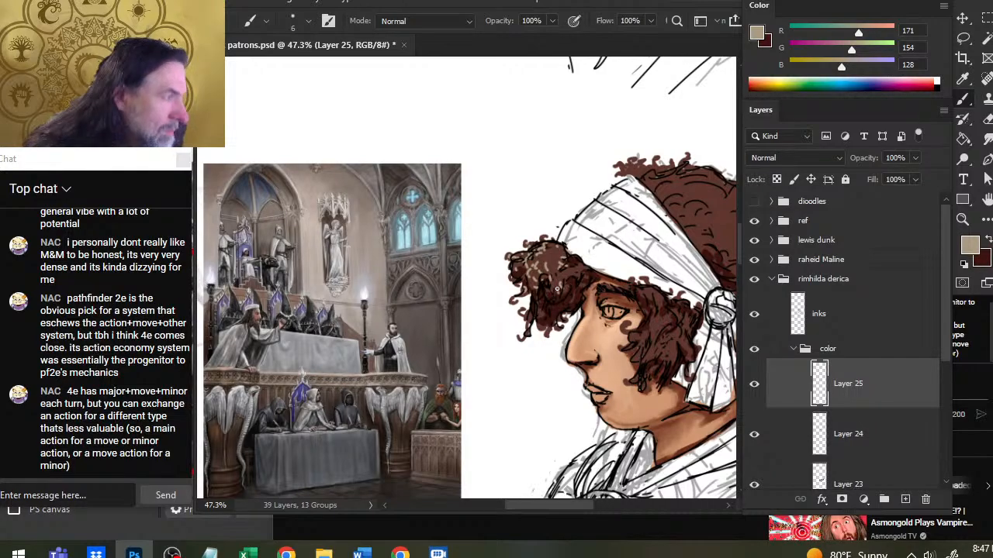
key("e")
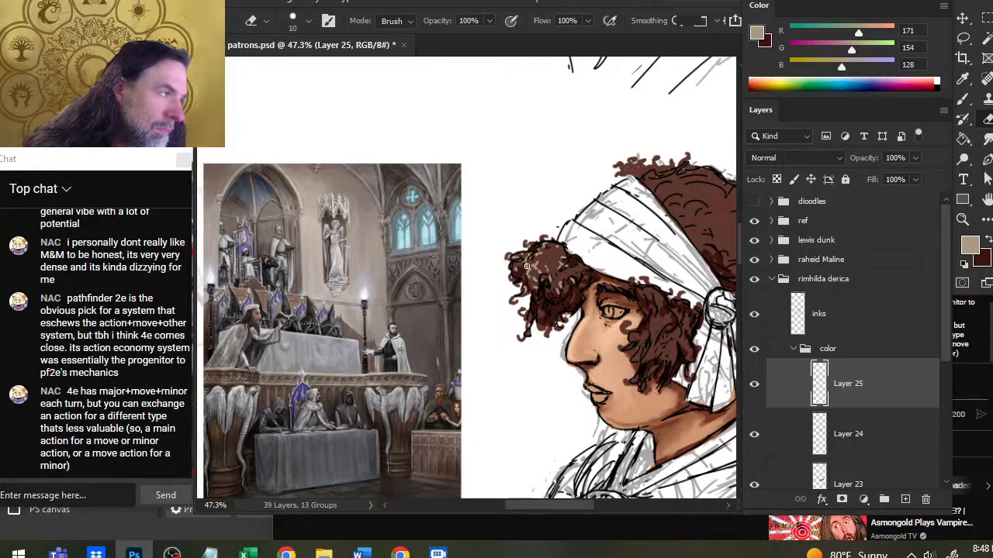
key("b")
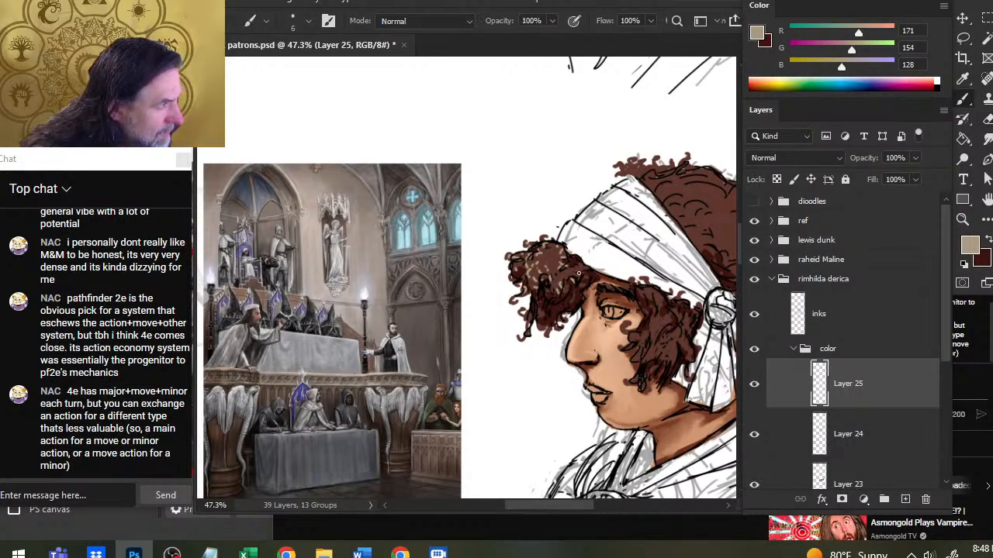
left_click_drag(586, 266, 572, 266)
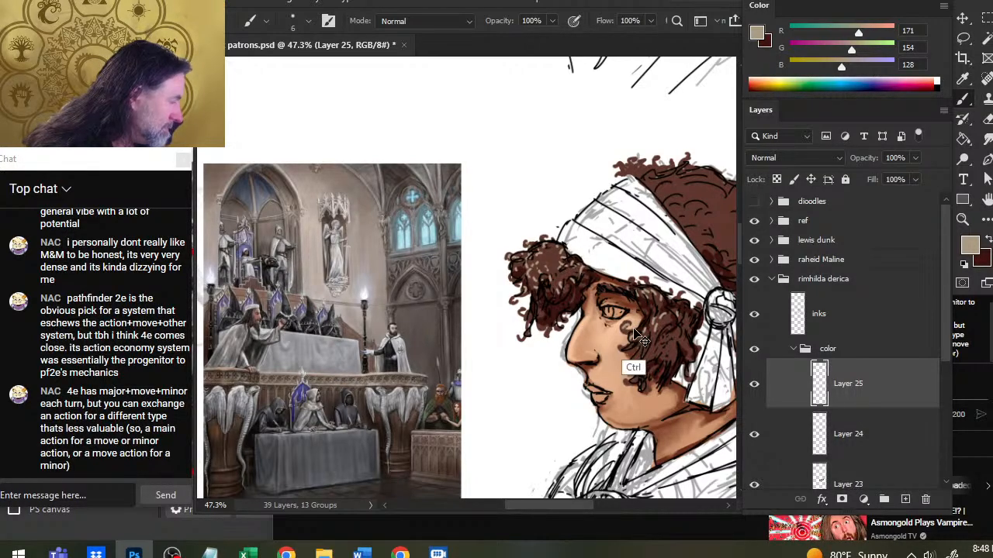
left_click_drag(624, 343, 632, 346)
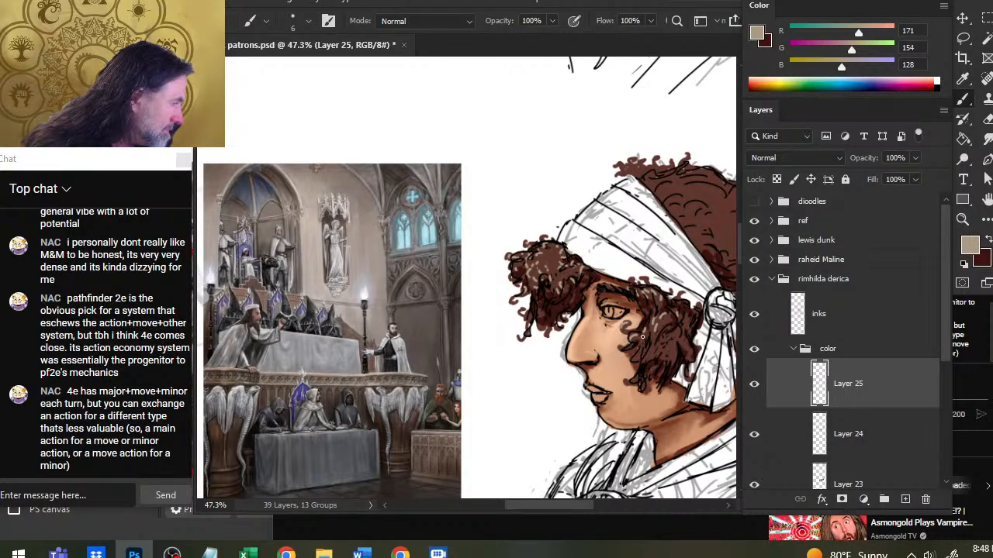
Refine the beige highlights on the side curls and forelock with the eraser and the Smudge tool at 60% strength.
scroll(662, 357, "down", 2)
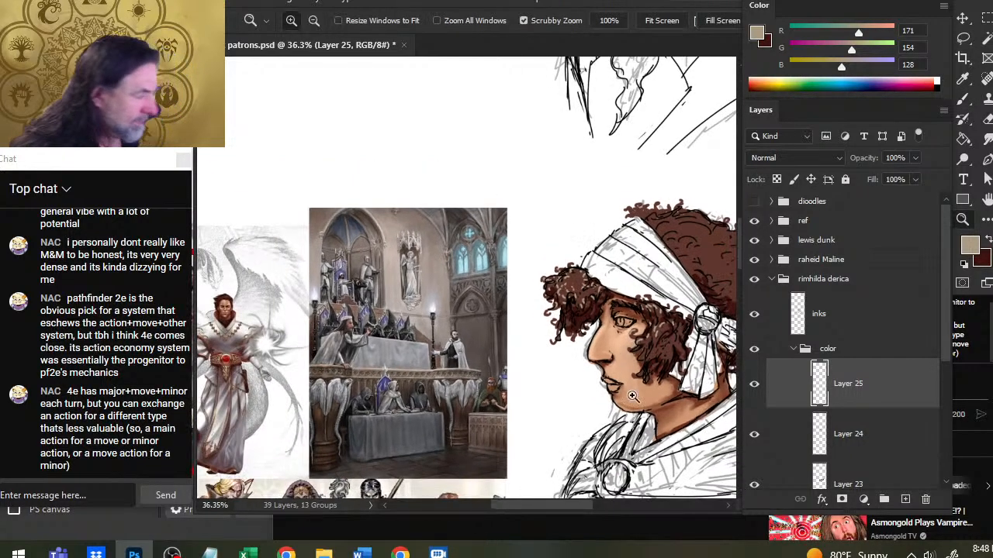
key("e")
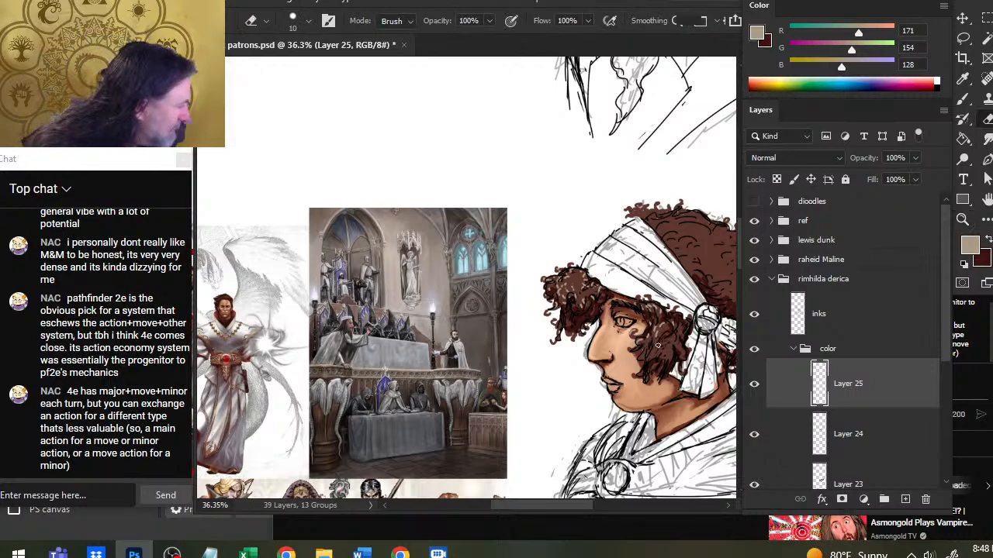
key("b")
key("r")
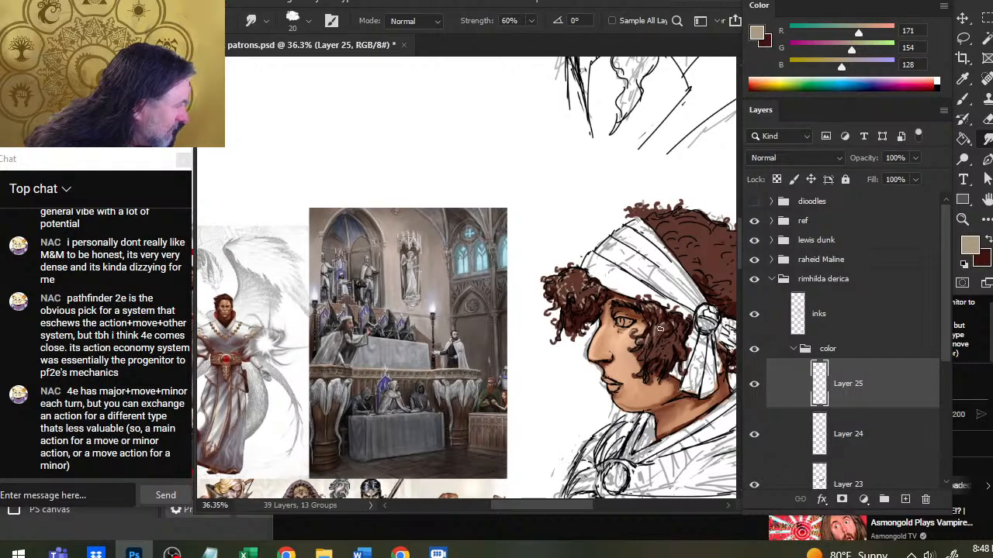
key("e")
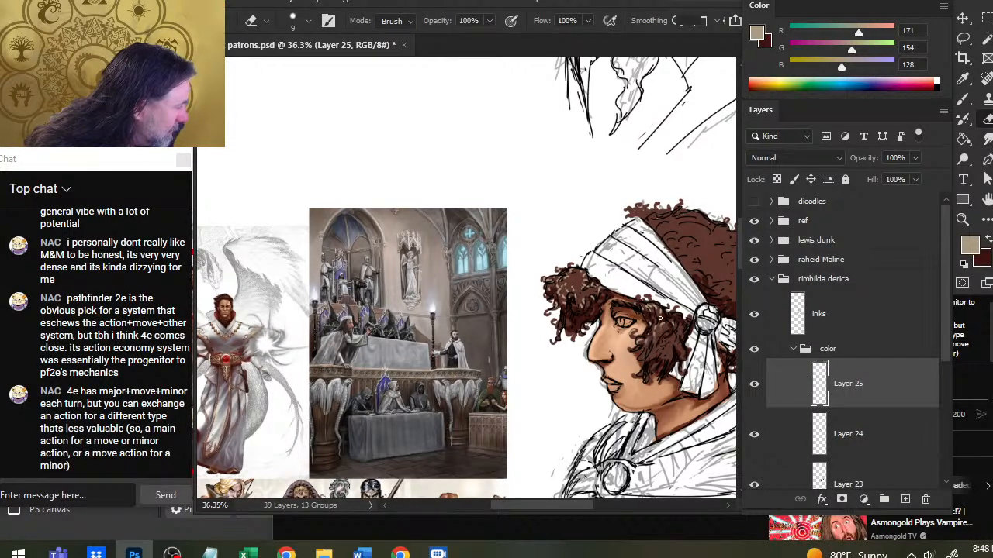
key("r")
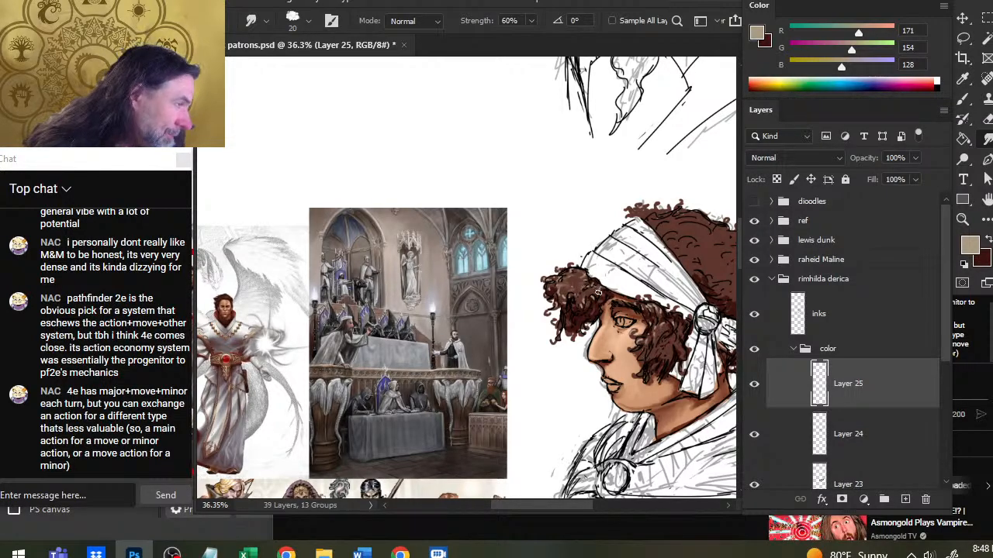
Touch up the forelock and side curls with a 6 px brush, alternating between dark red-brown and beige.
key("x")
key("b")
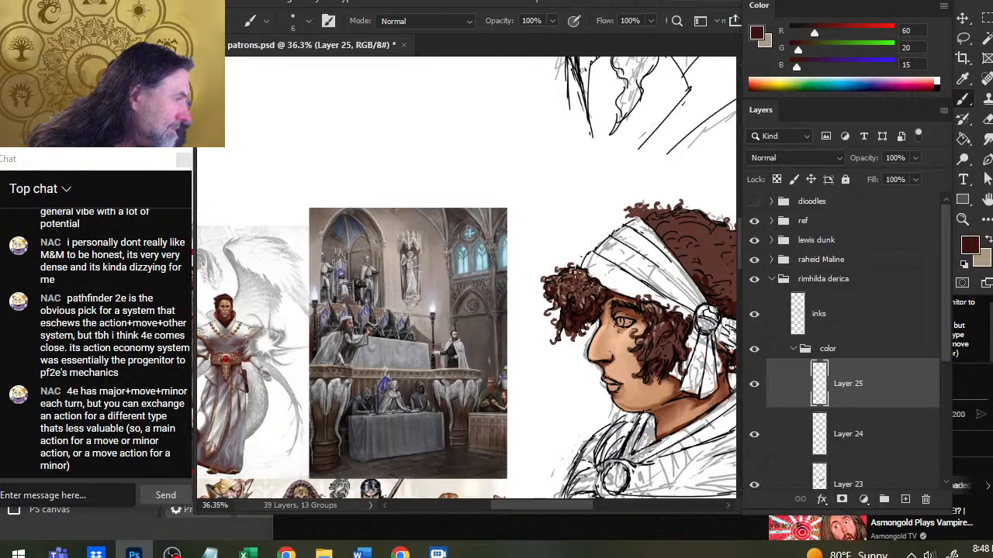
left_click_drag(602, 291, 551, 287)
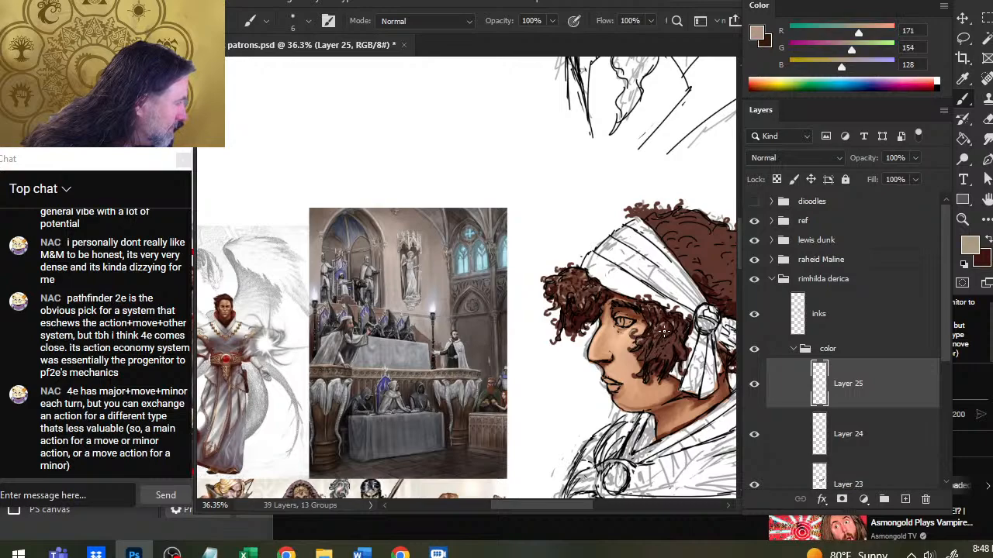
key("x")
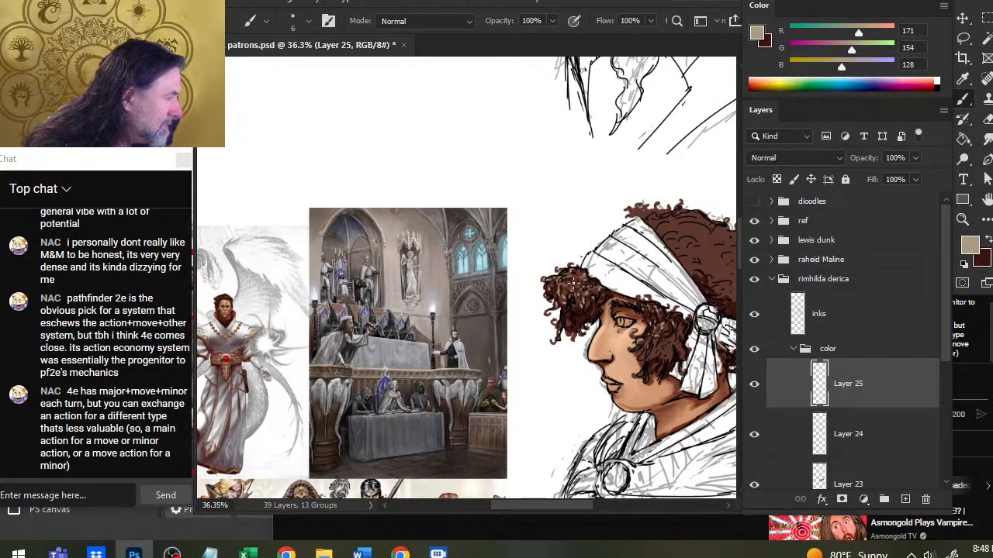
Lower the hair highlight layer's opacity to 73%.
left_click(915, 179)
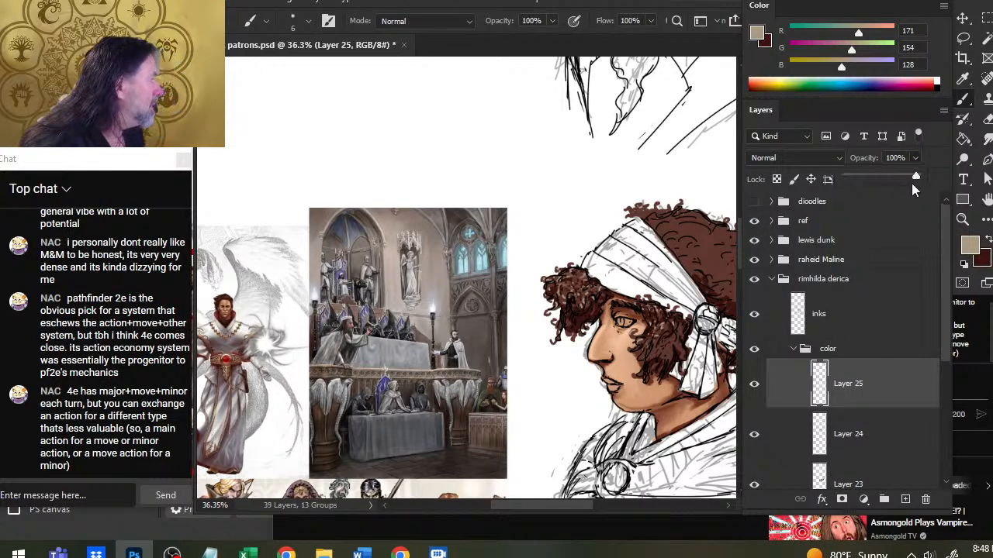
left_click_drag(891, 178, 897, 182)
key("z")
left_click_drag(617, 366, 589, 410)
scroll(617, 419, "up", 2)
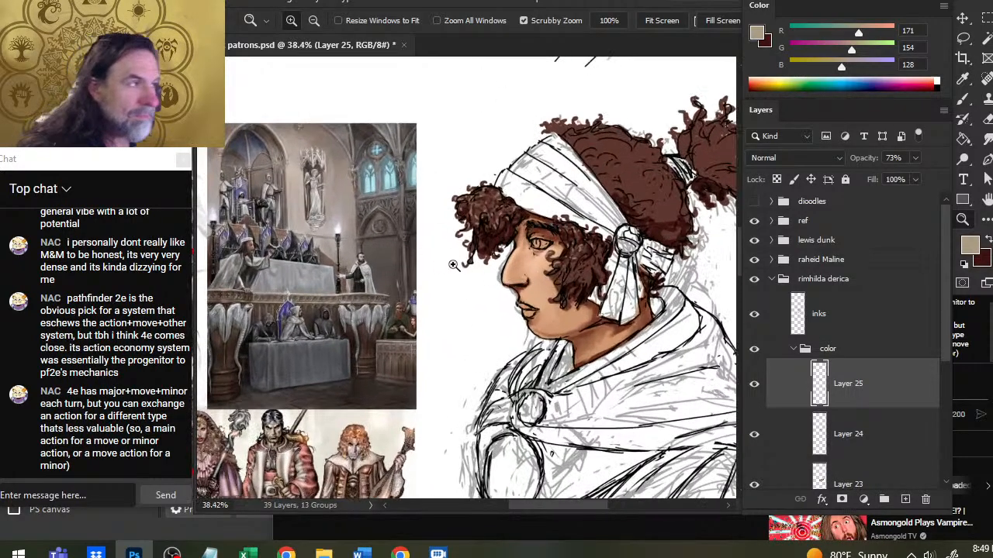
Smudge the forelock highlights at 15 px, enlarge the brush to 10 px and return the highlight layer's opacity to 100%.
key("r")
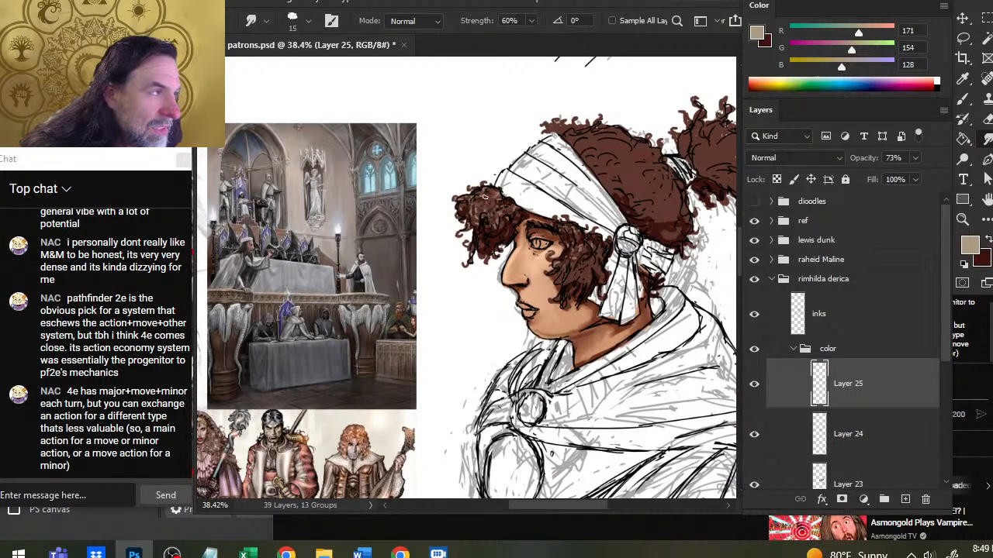
key("b")
key("bracketright")
key("bracketright")
key("bracketright")
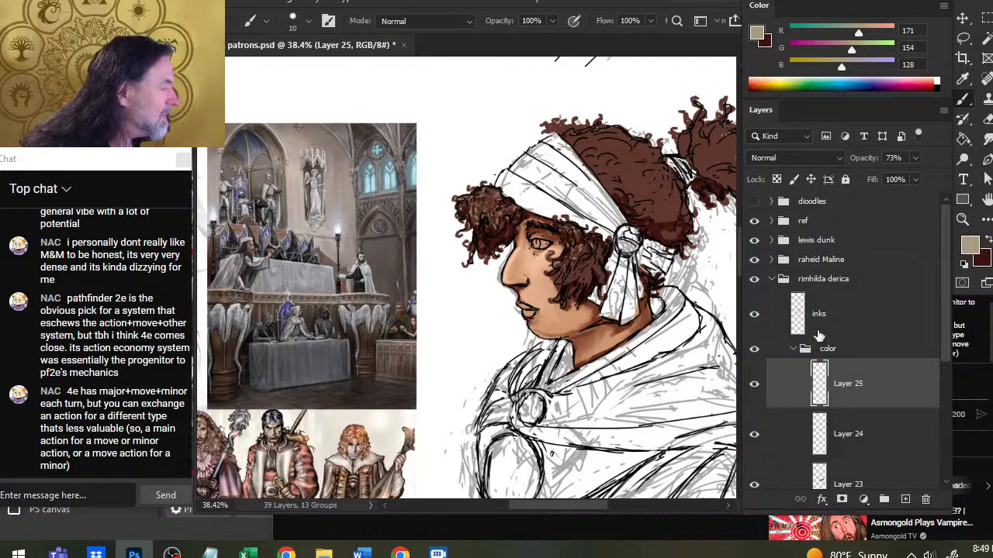
left_click(915, 158)
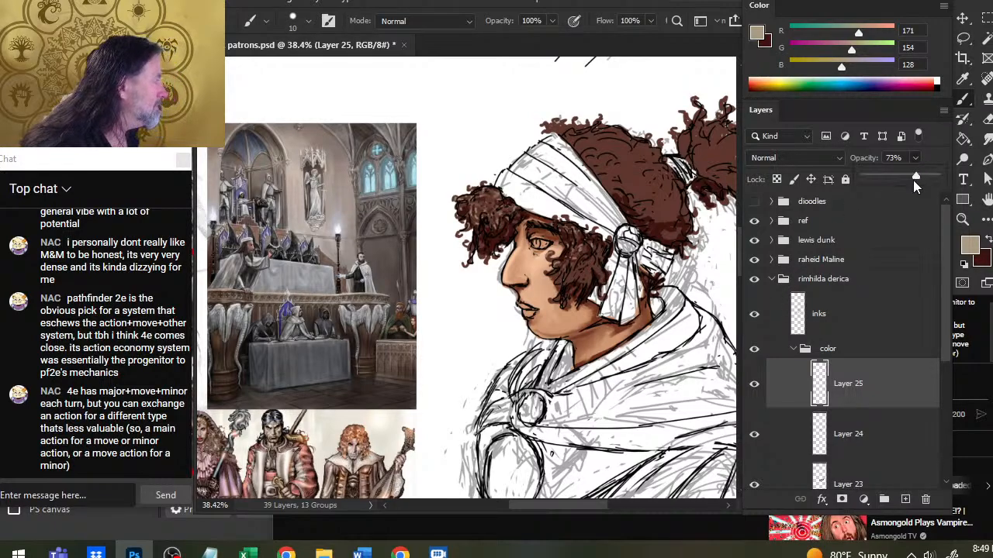
left_click(570, 218)
Dab test swatches of the beige, dark red-brown and sampled base hair color (RGB 95, 55, 45) side by side on the headscarf.
left_click_drag(531, 194, 534, 199)
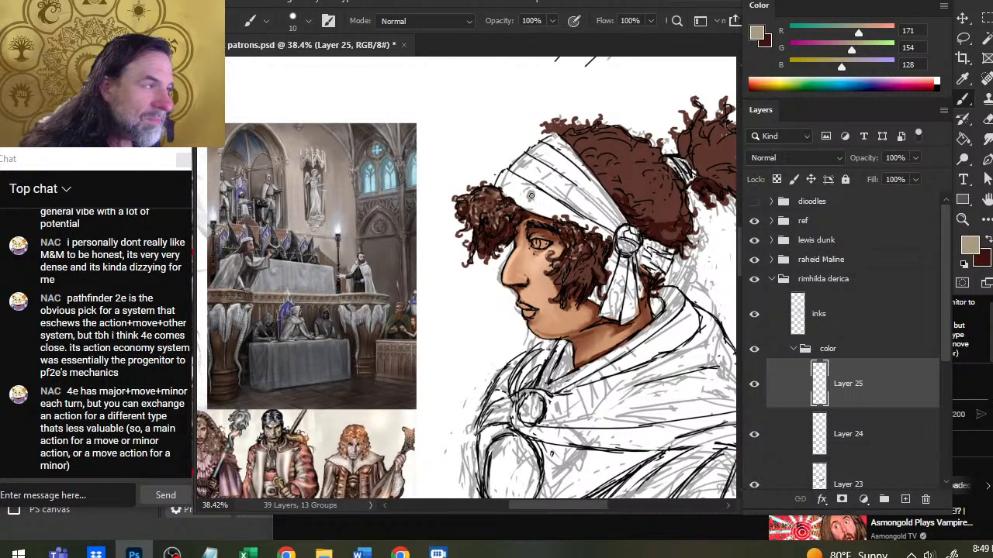
key("x")
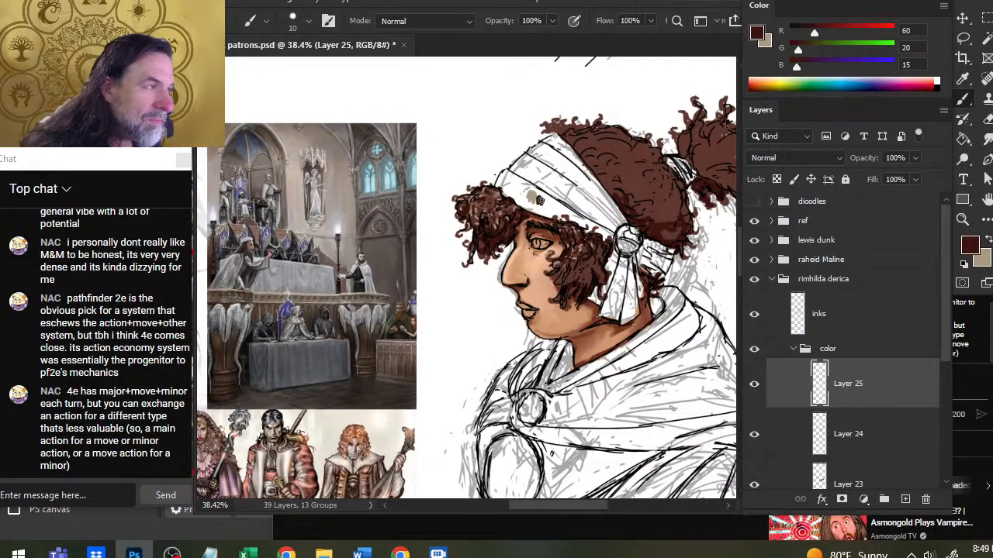
left_click(654, 184, "alt")
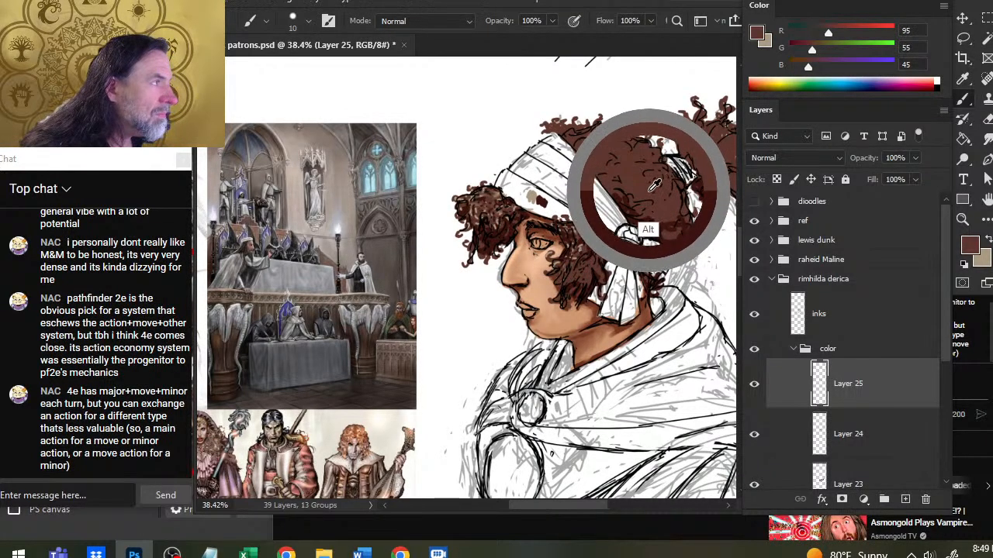
key("bracketright")
key("bracketright")
key("bracketright")
left_click_drag(542, 191, 538, 195)
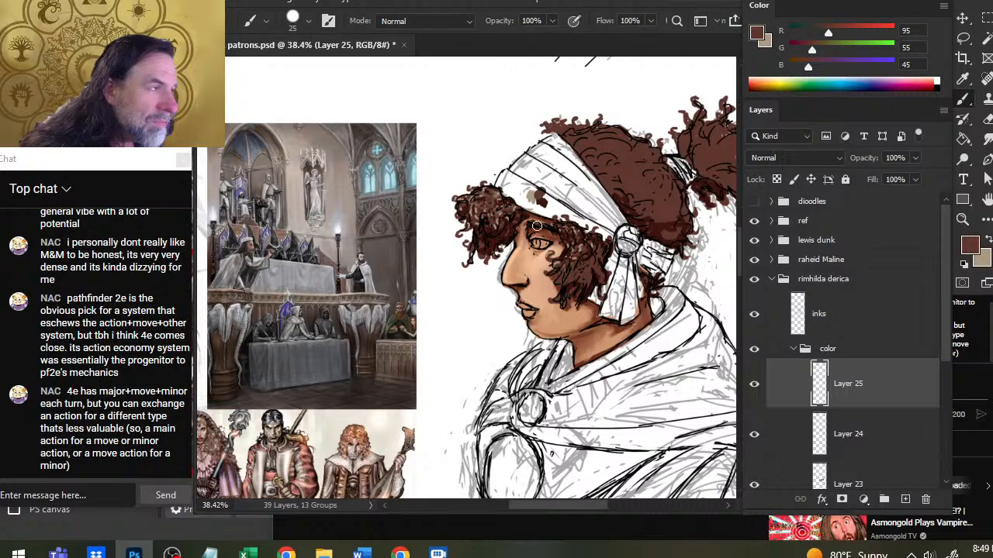
Save patrons.psd and switch to the Chrome window showing the Eberron livestream.
key("ctrl+s")
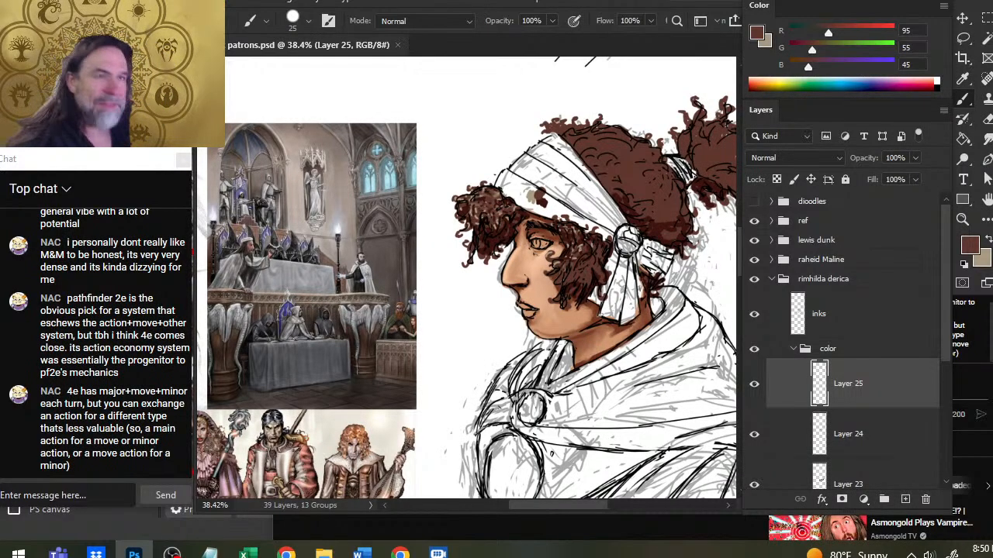
key("alt+Tab")
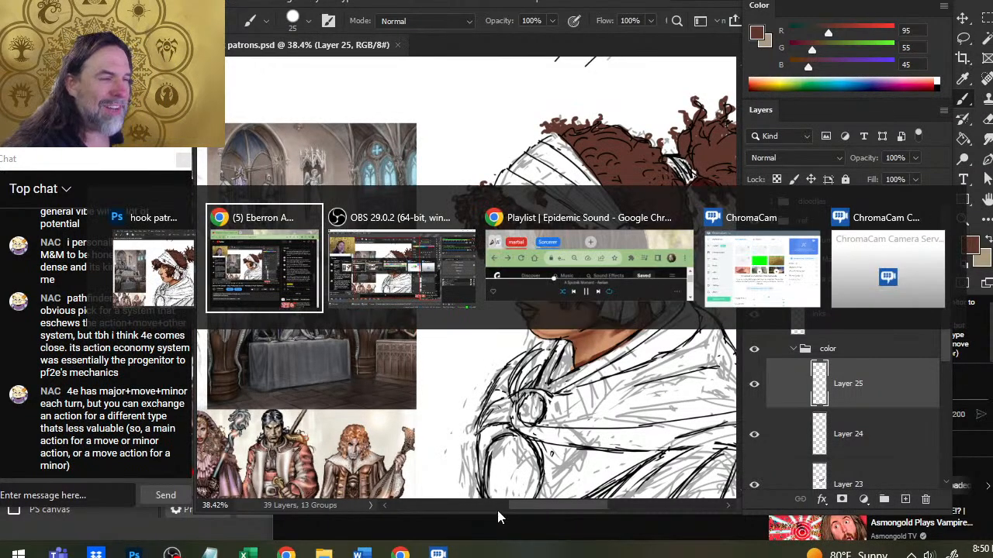